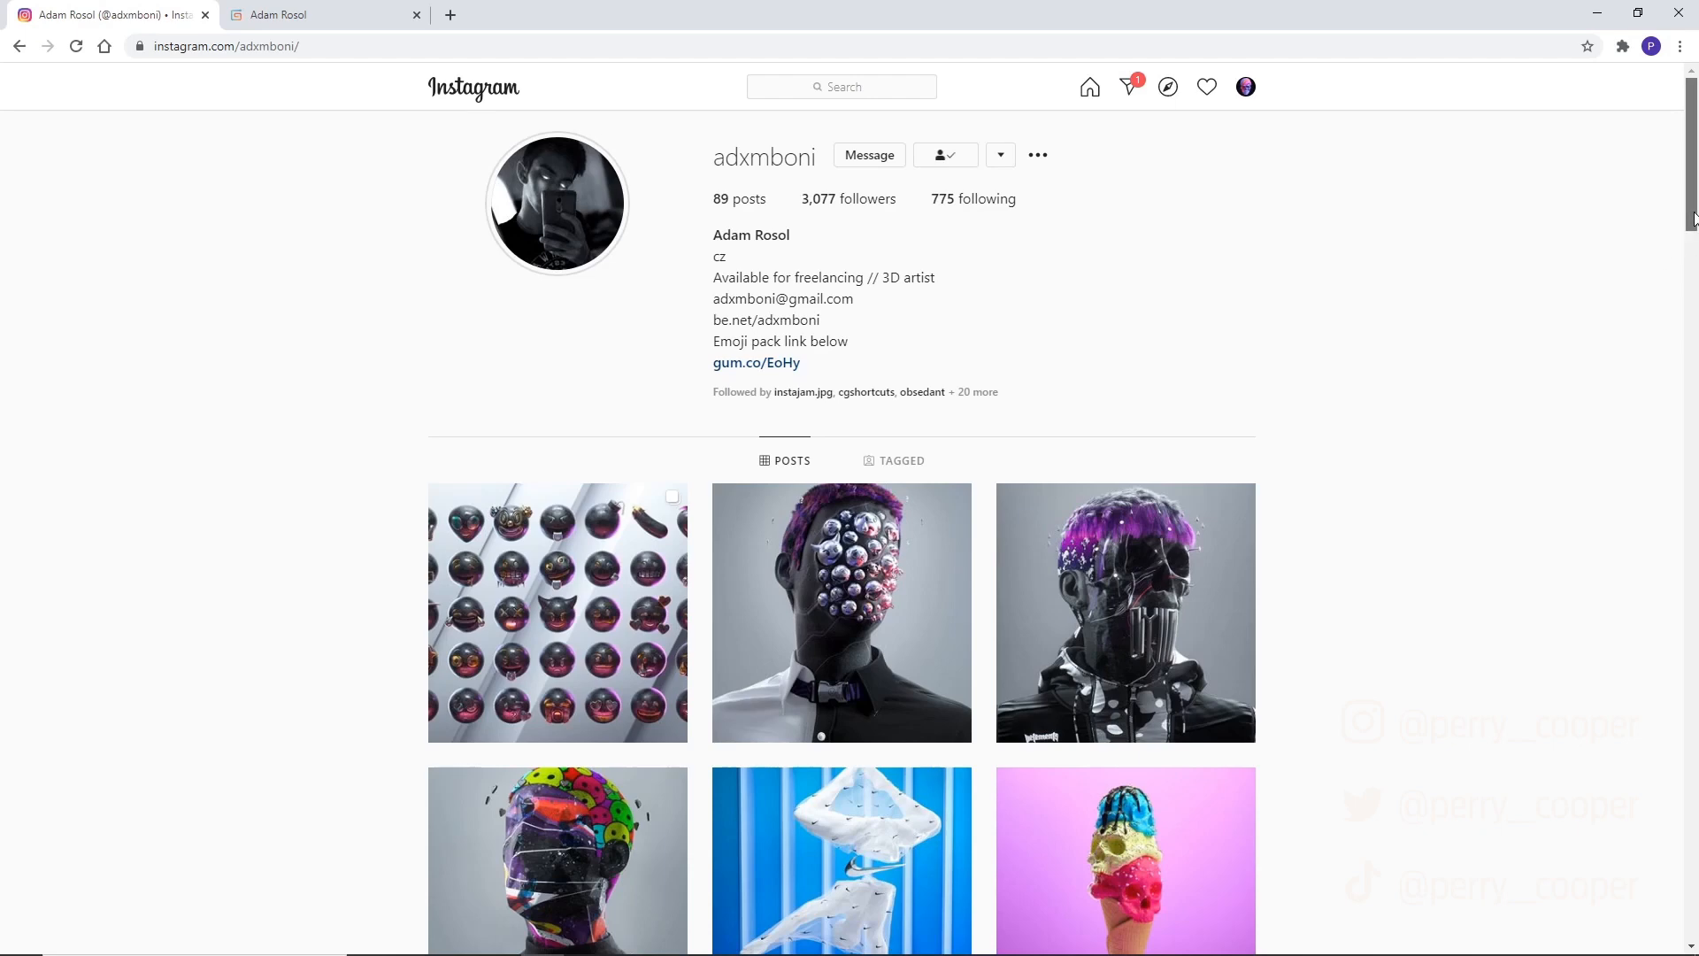
Browse the emoji pack post and its image slides on the 3D artist's Instagram profile
mouse_move(1693, 219)
mouse_down()
mouse_move(1690, 328)
mouse_move(1685, 215)
mouse_up()
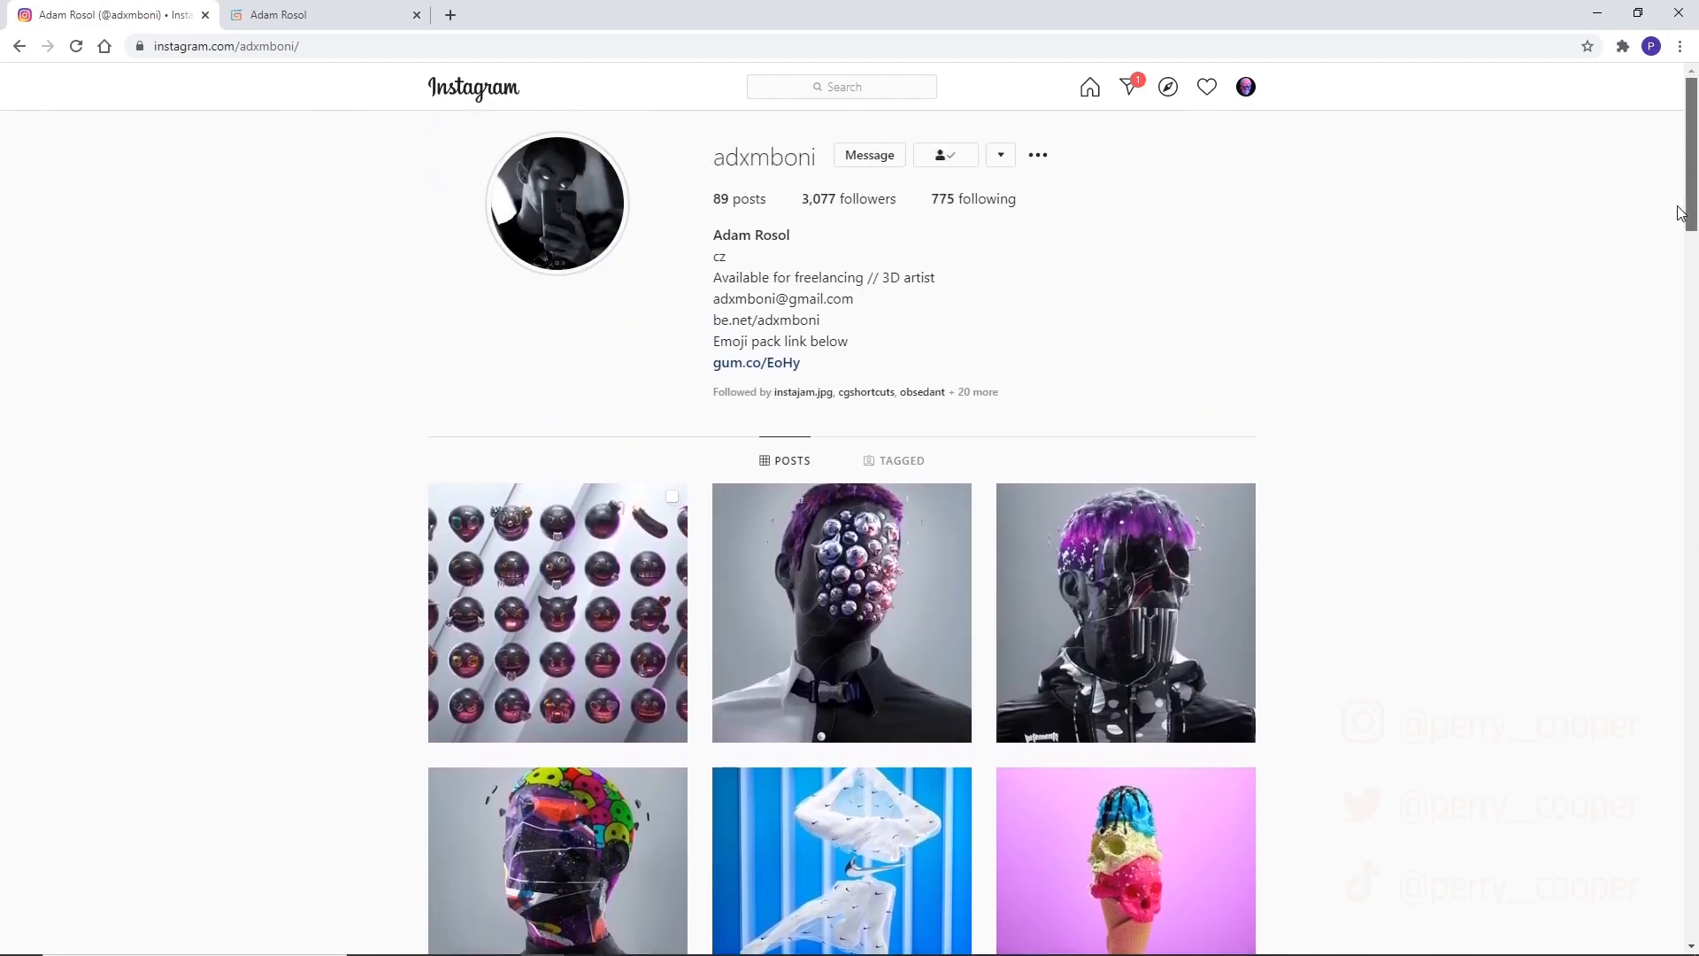
click(610, 530)
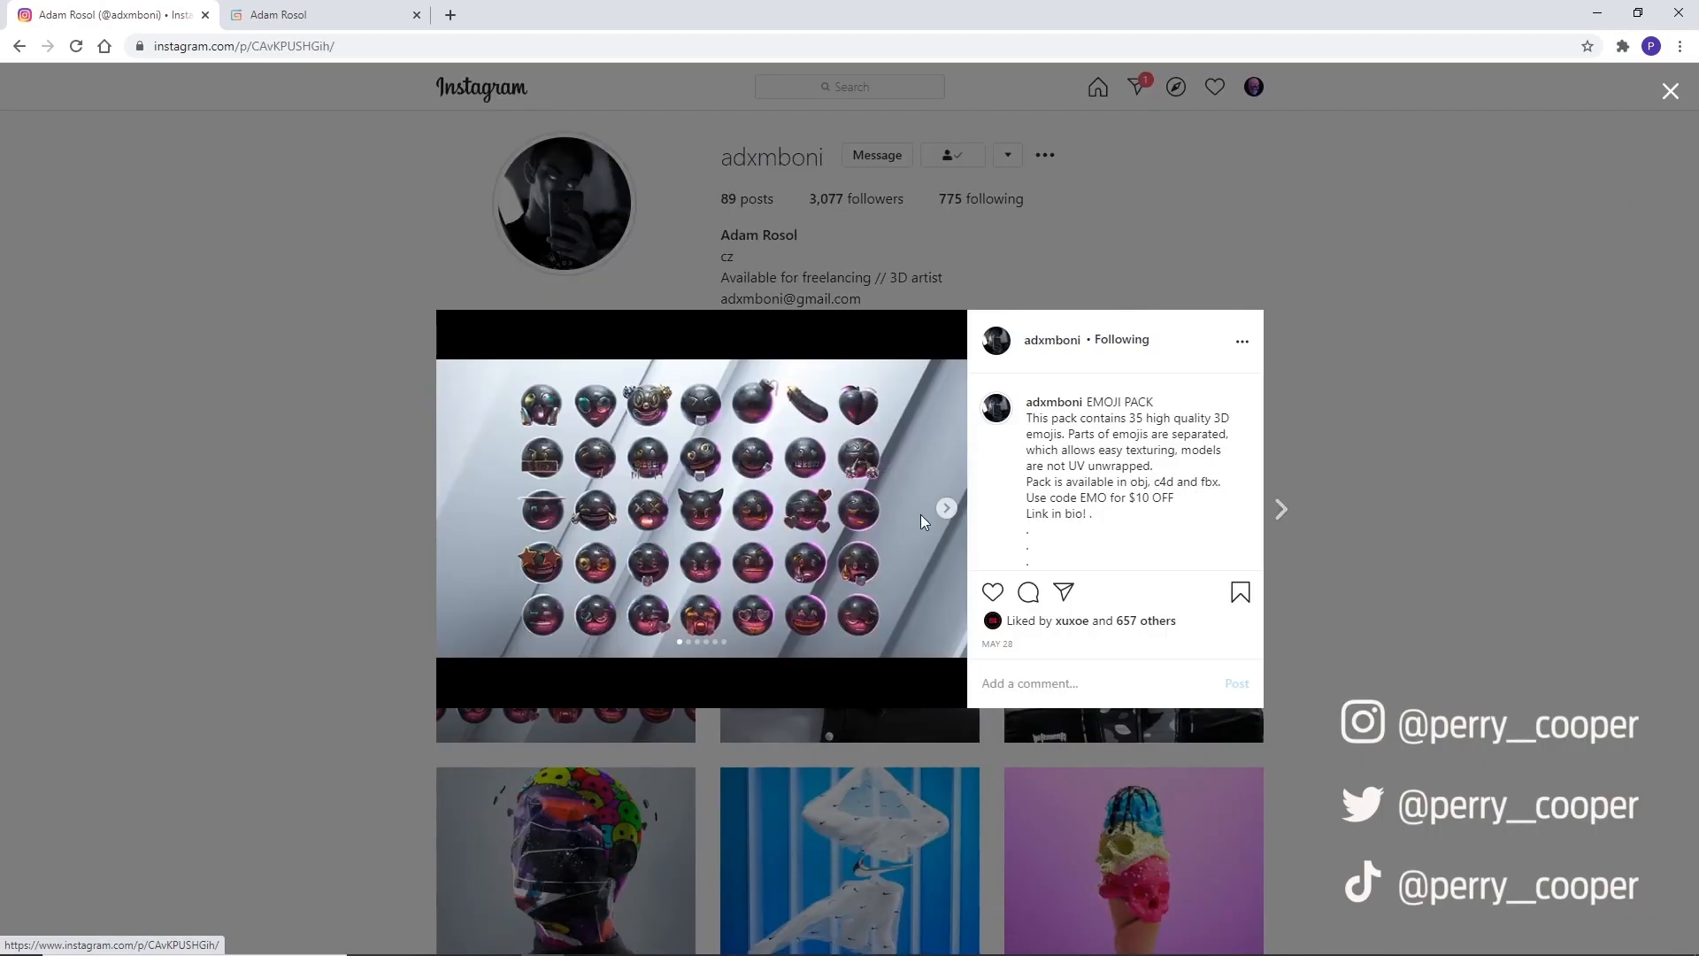
click(947, 510)
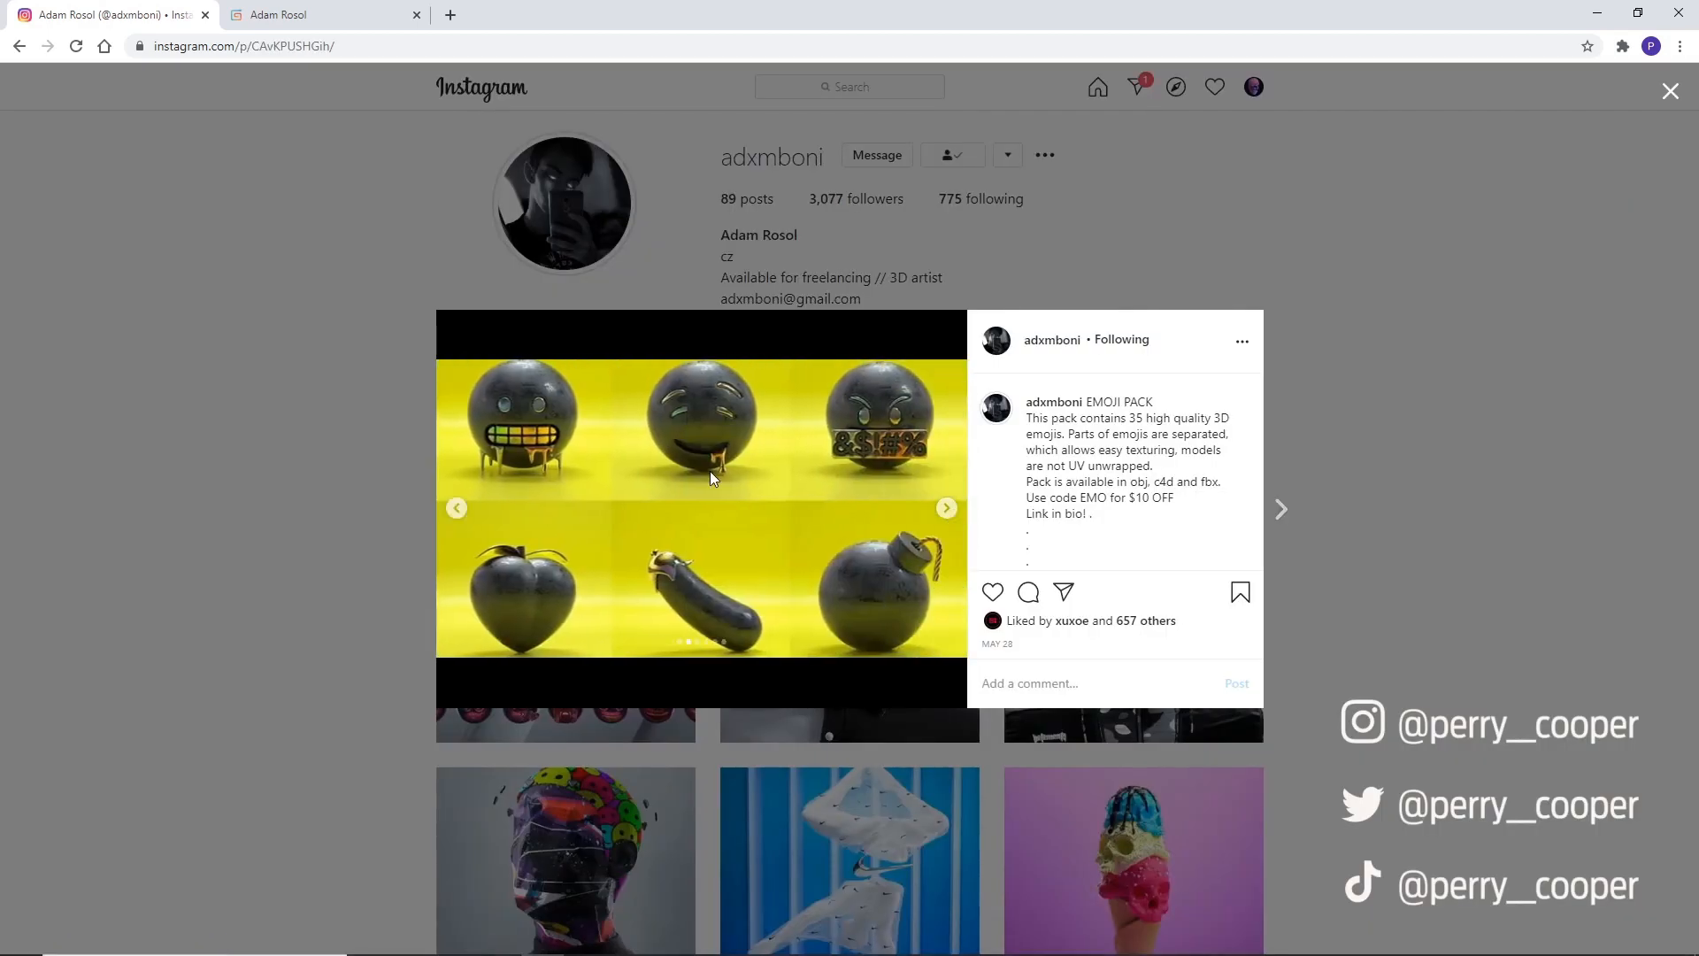
click(946, 508)
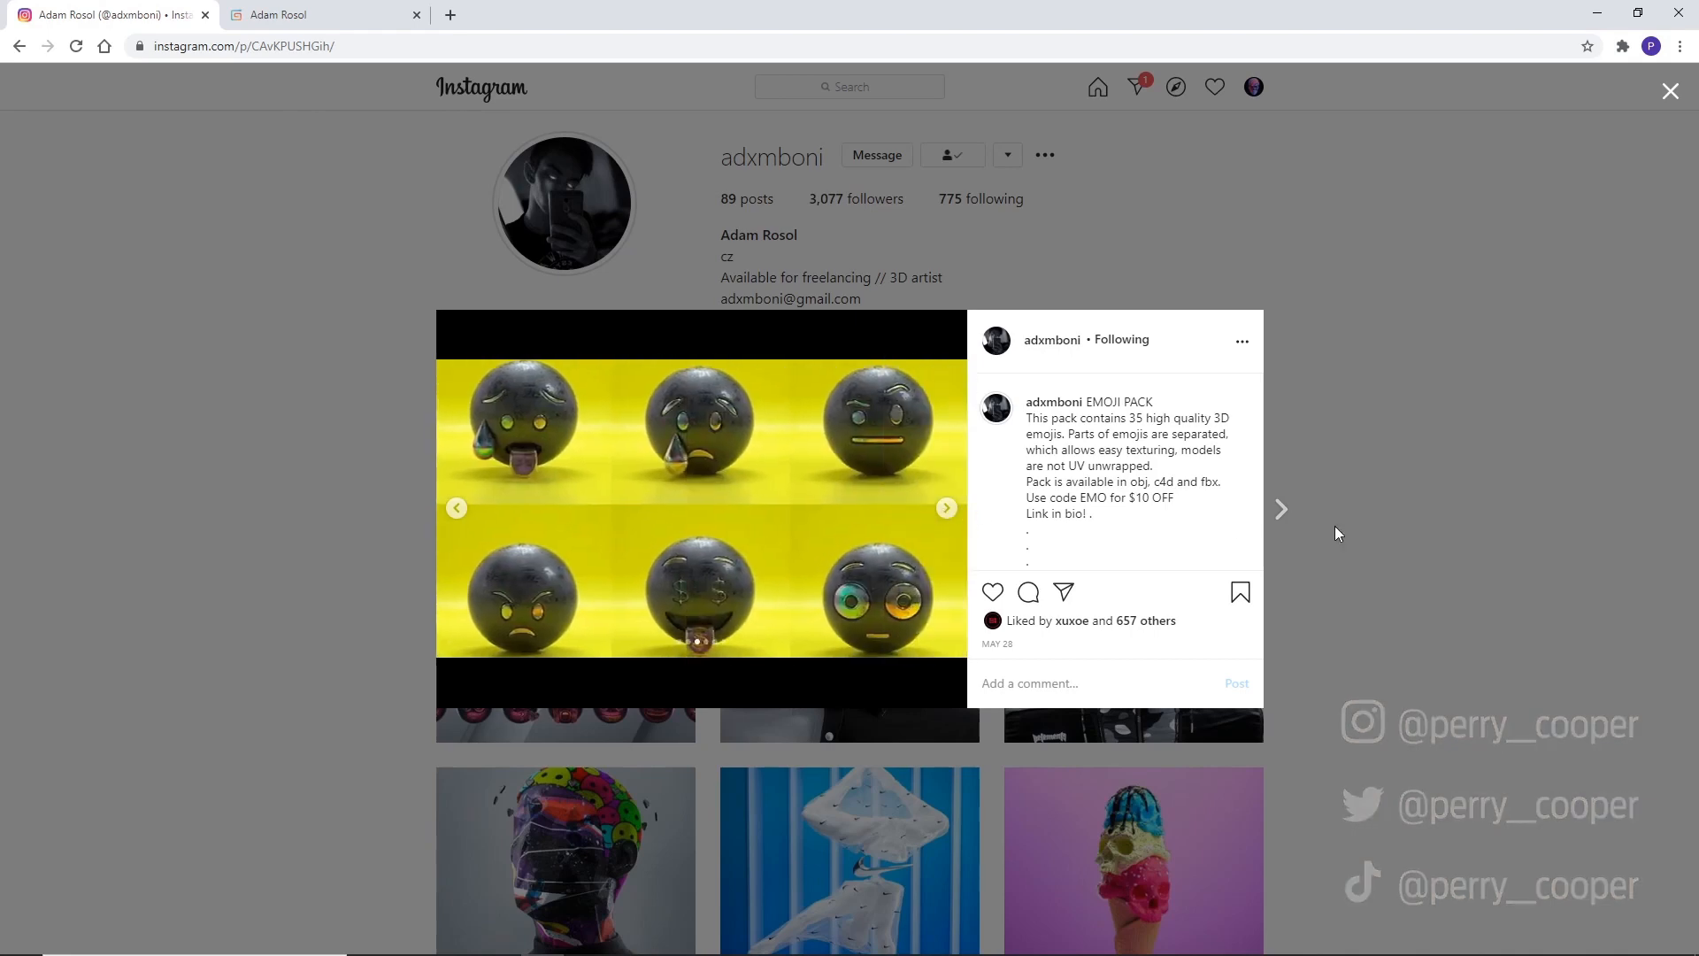
click(1414, 570)
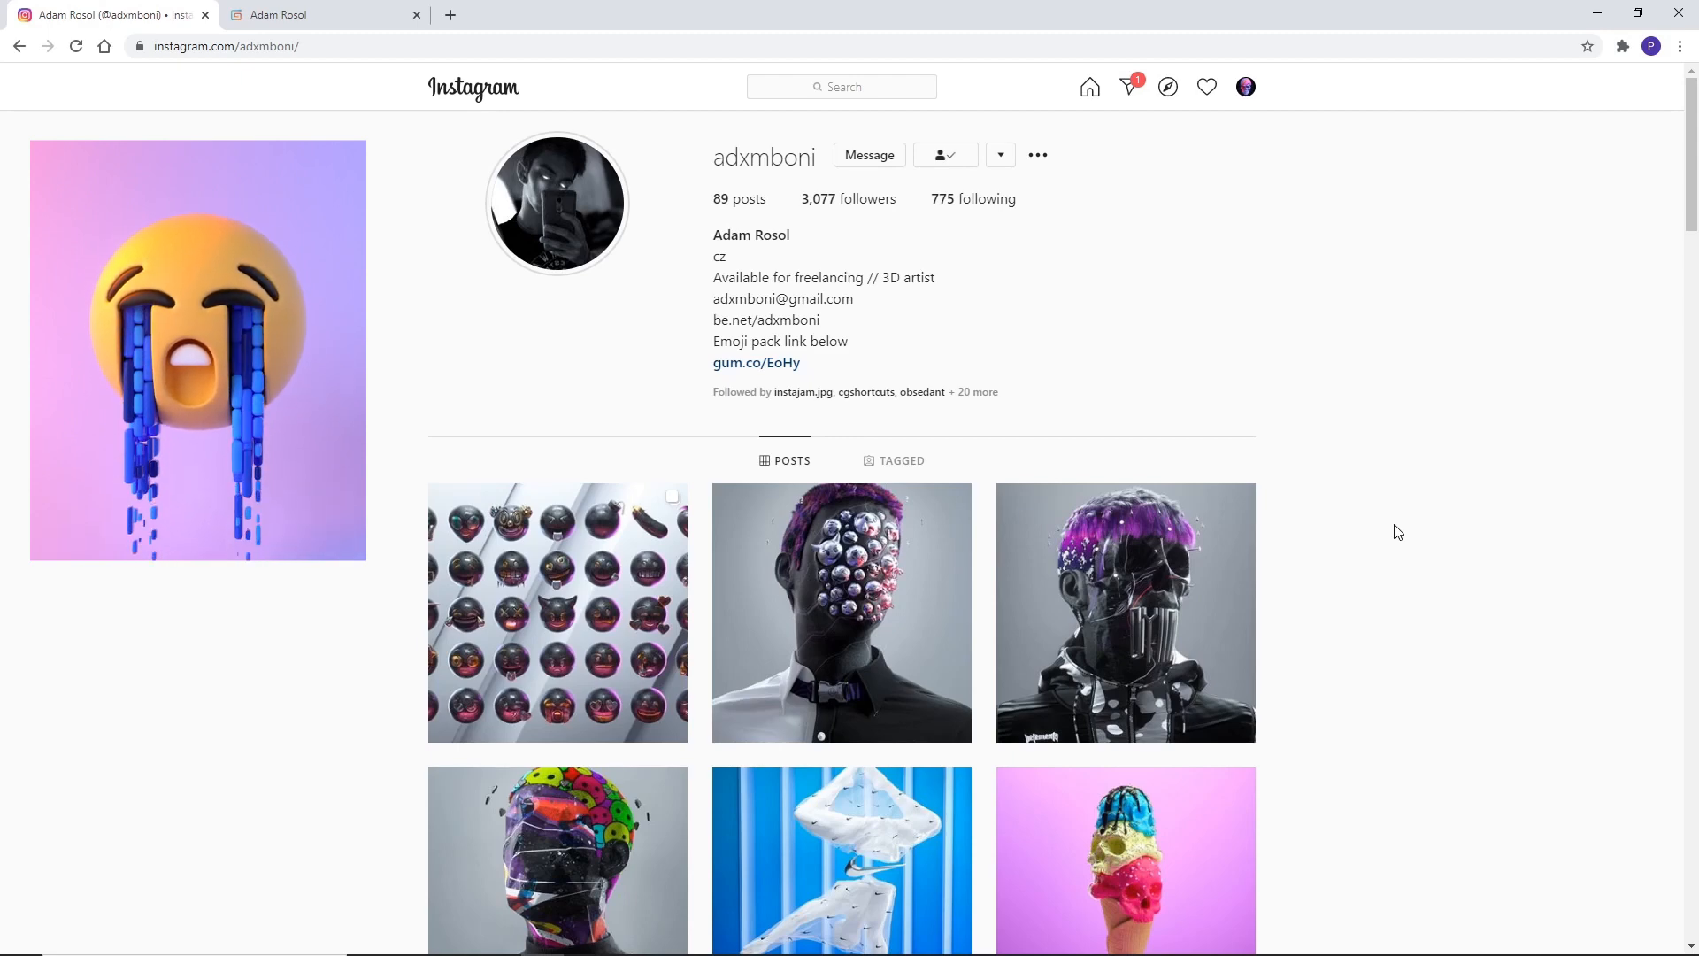
click(635, 545)
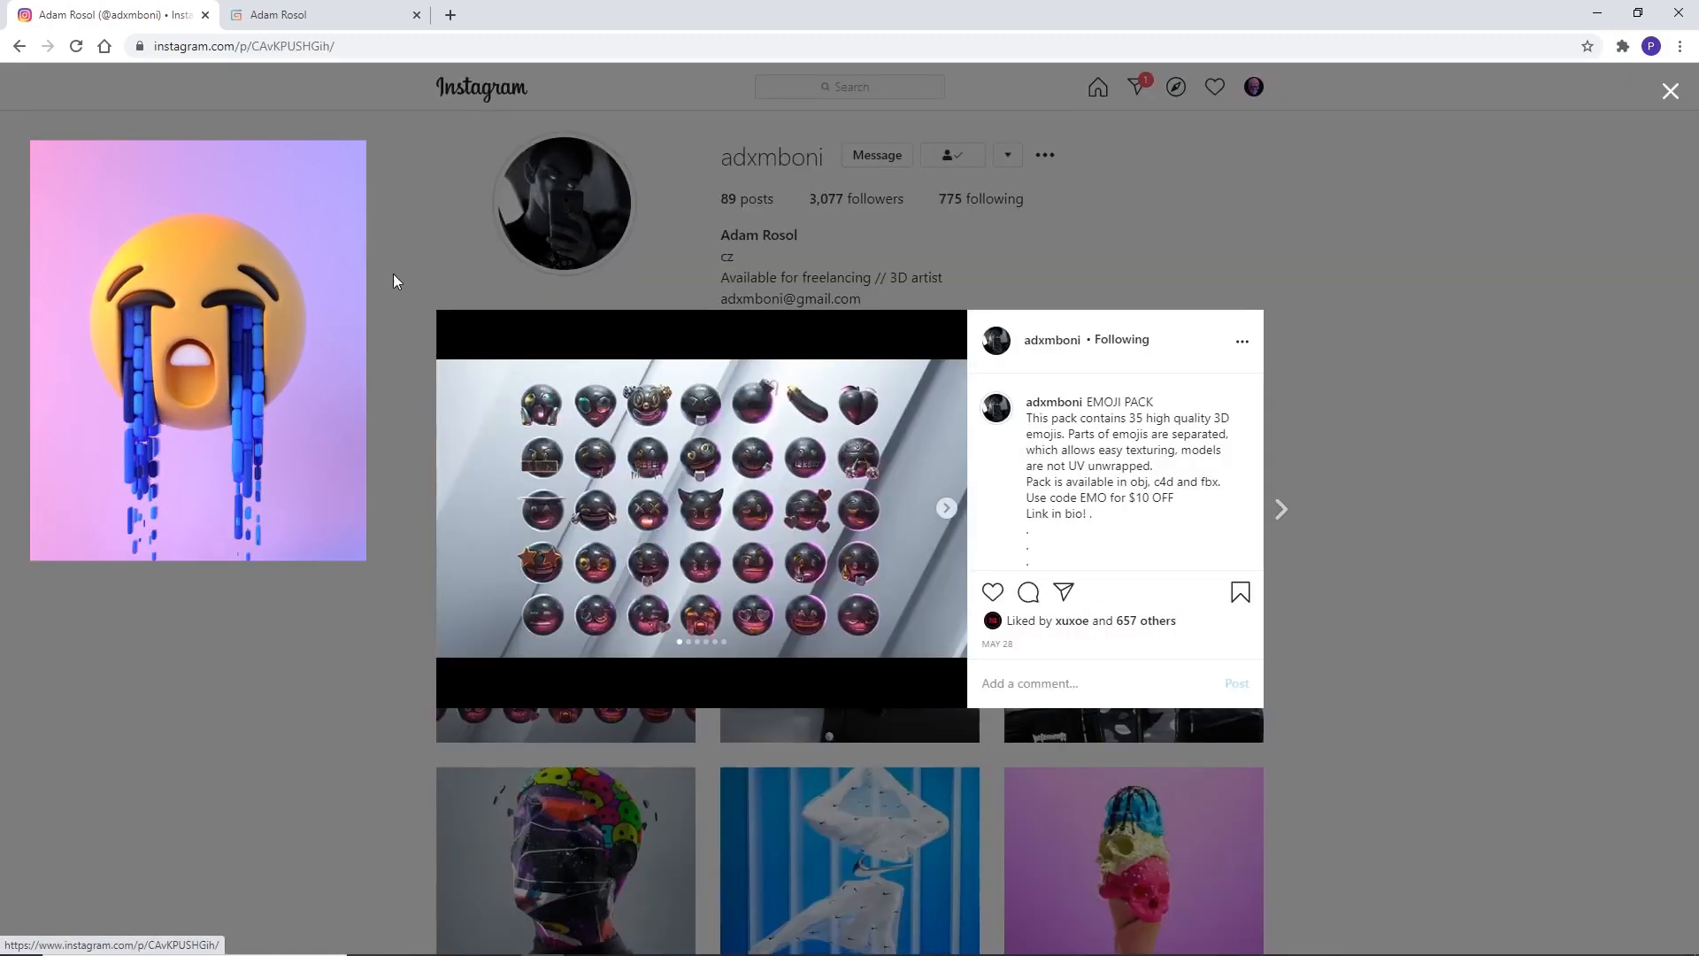
Switch to the artist's Gumroad page and view the 3D Emoji Pack product with its preview images
click(289, 18)
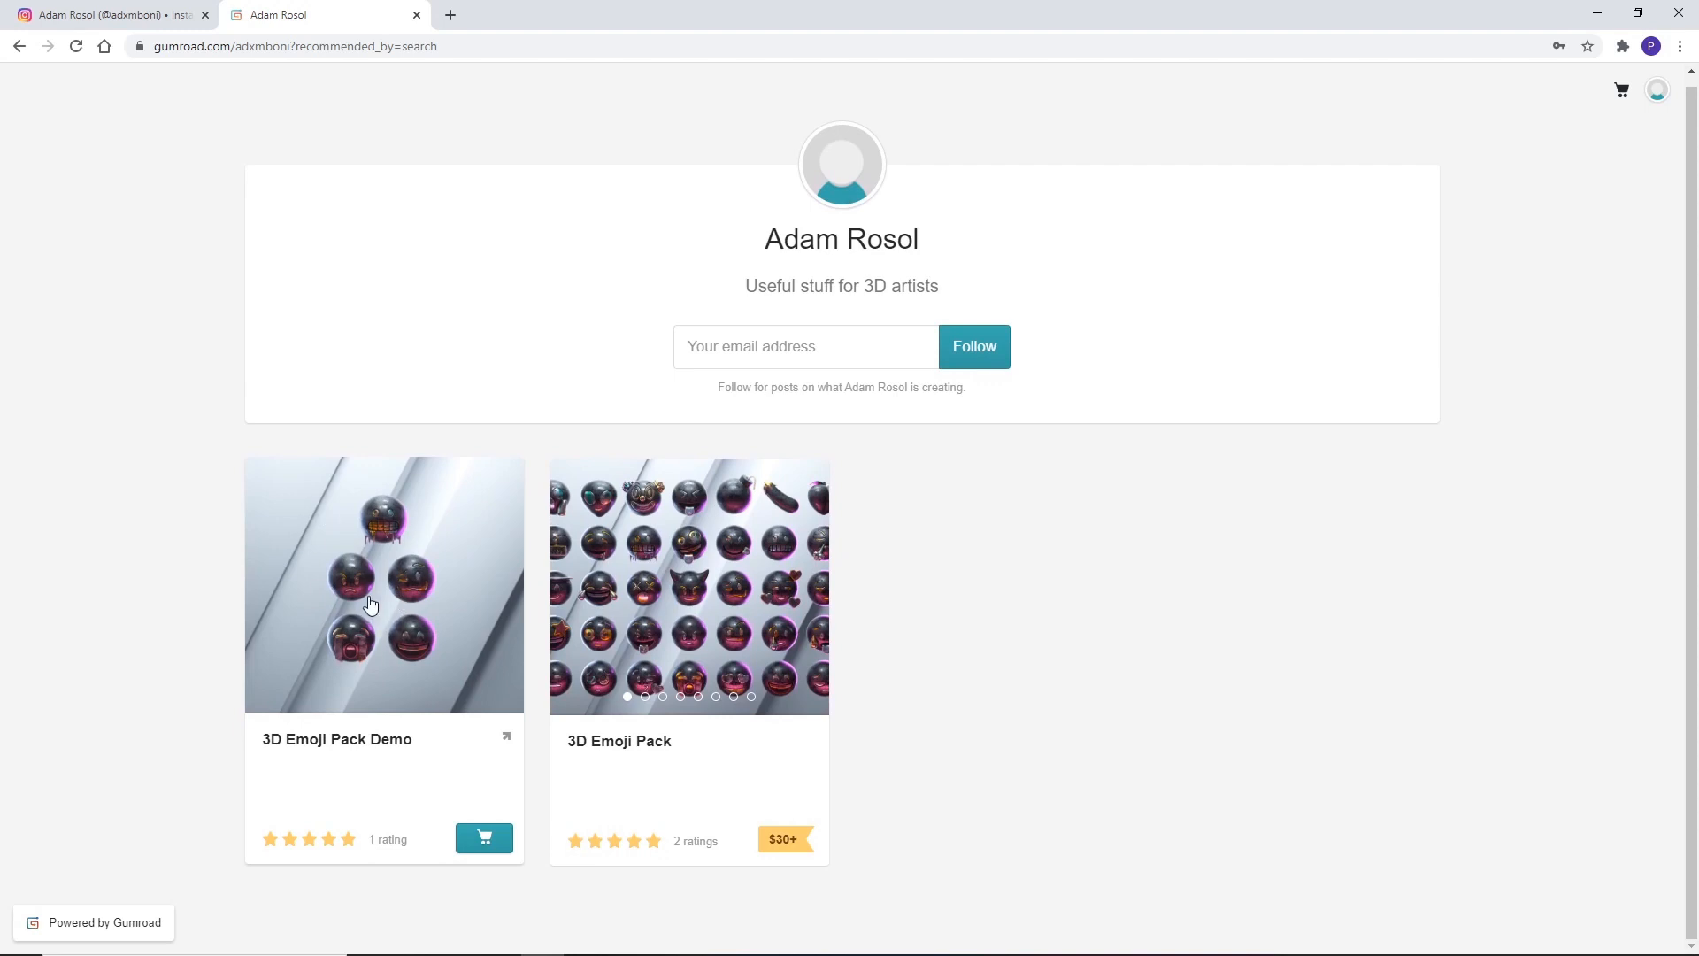
click(698, 582)
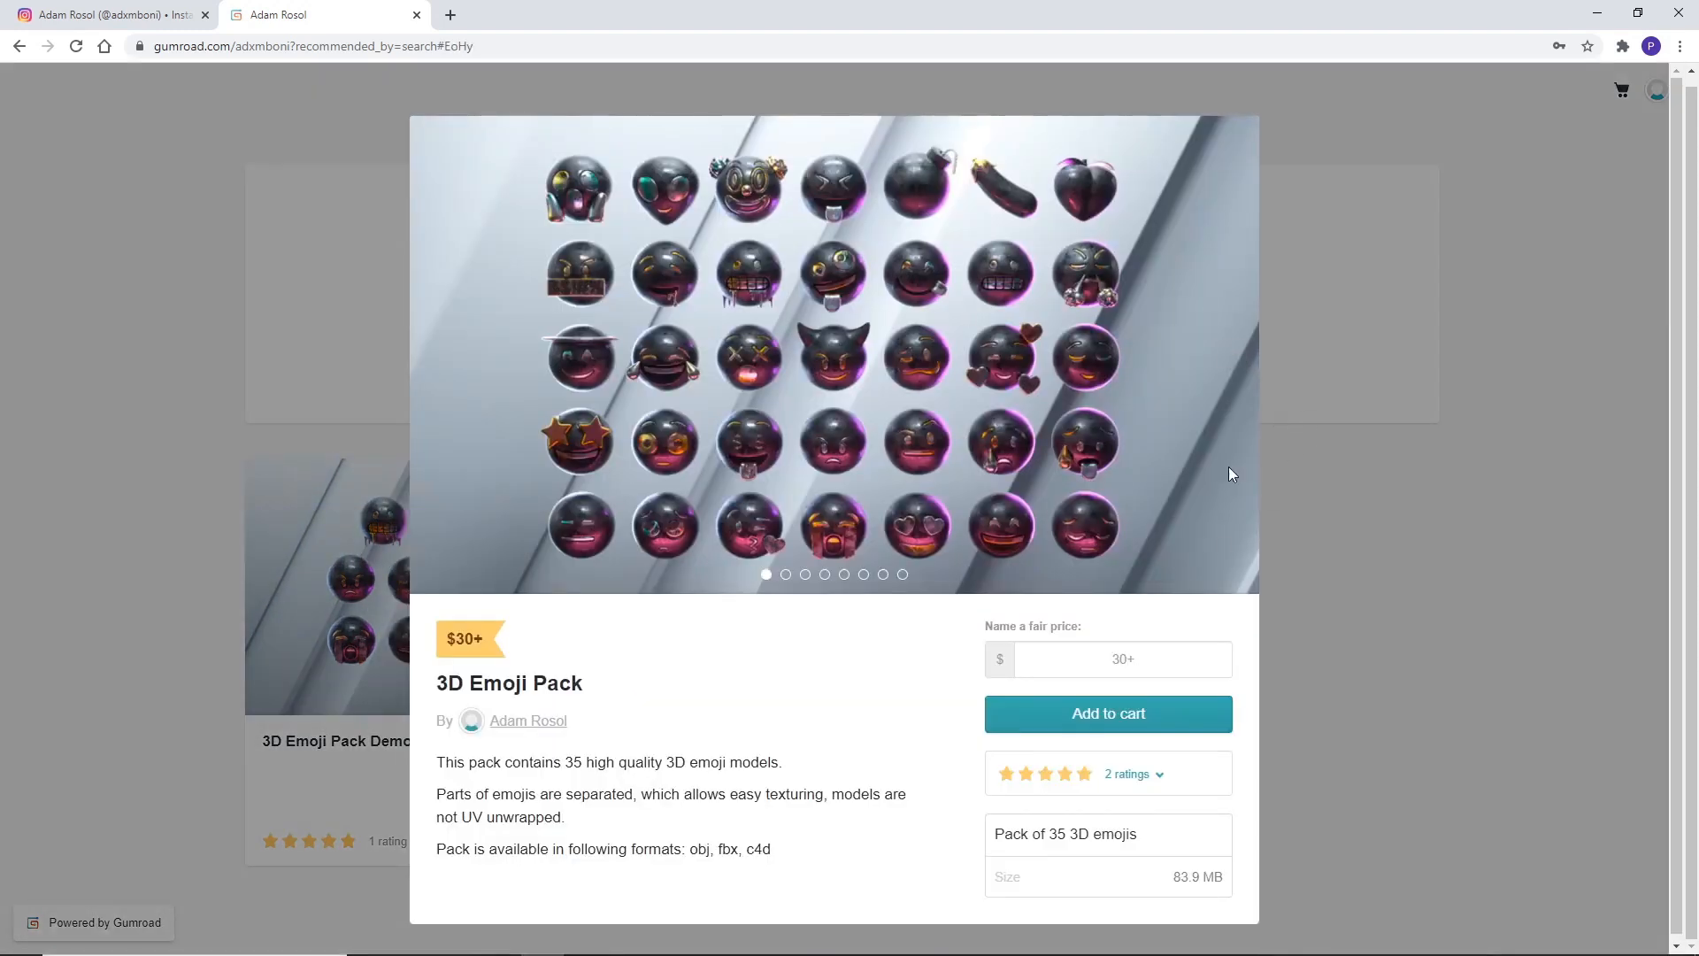
click(1235, 359)
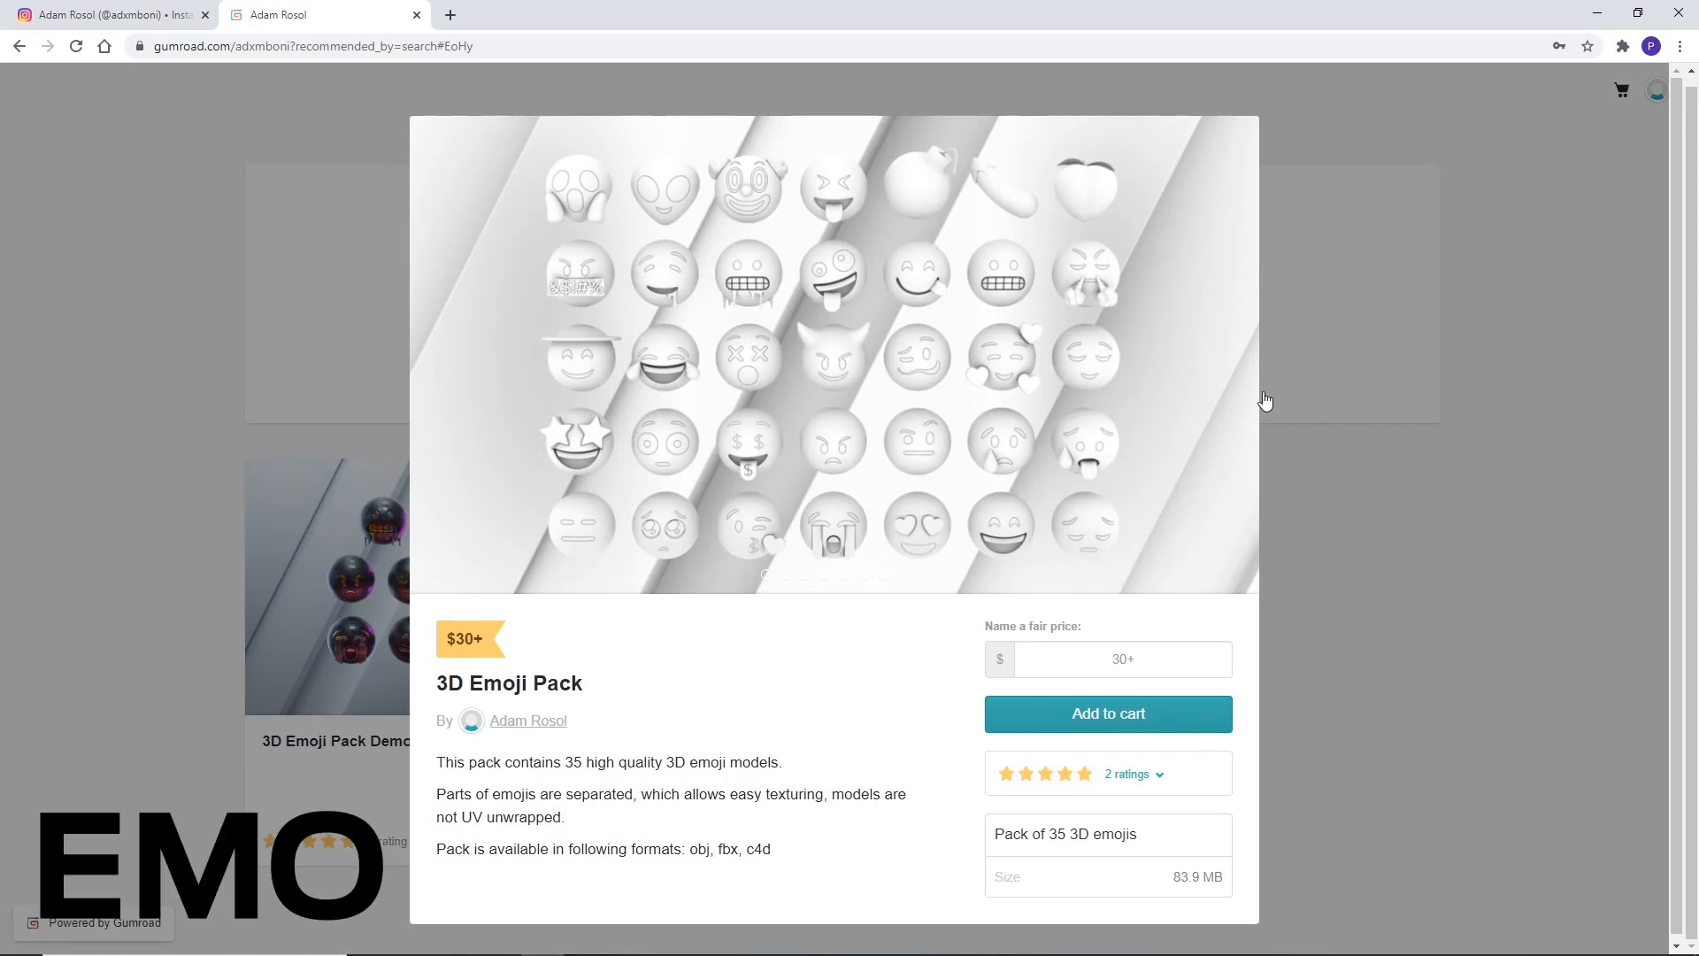
click(1365, 495)
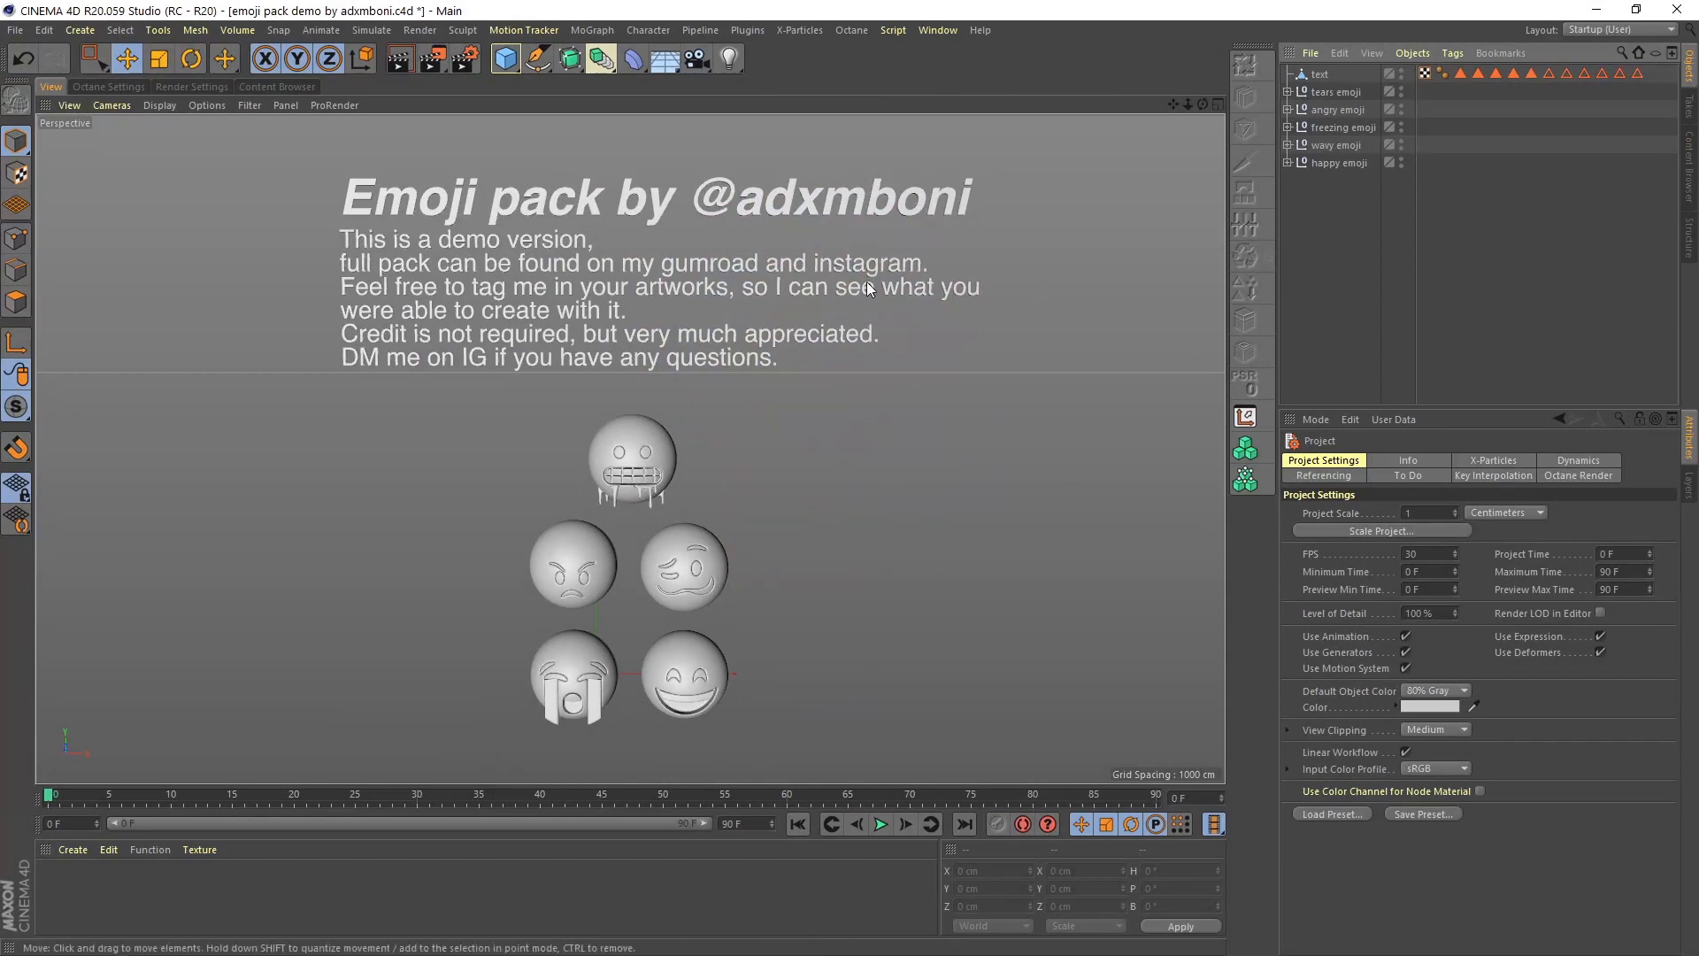
Copy the tears emoji group from the Cinema 4D demo scene and paste it into a new project
click(598, 667)
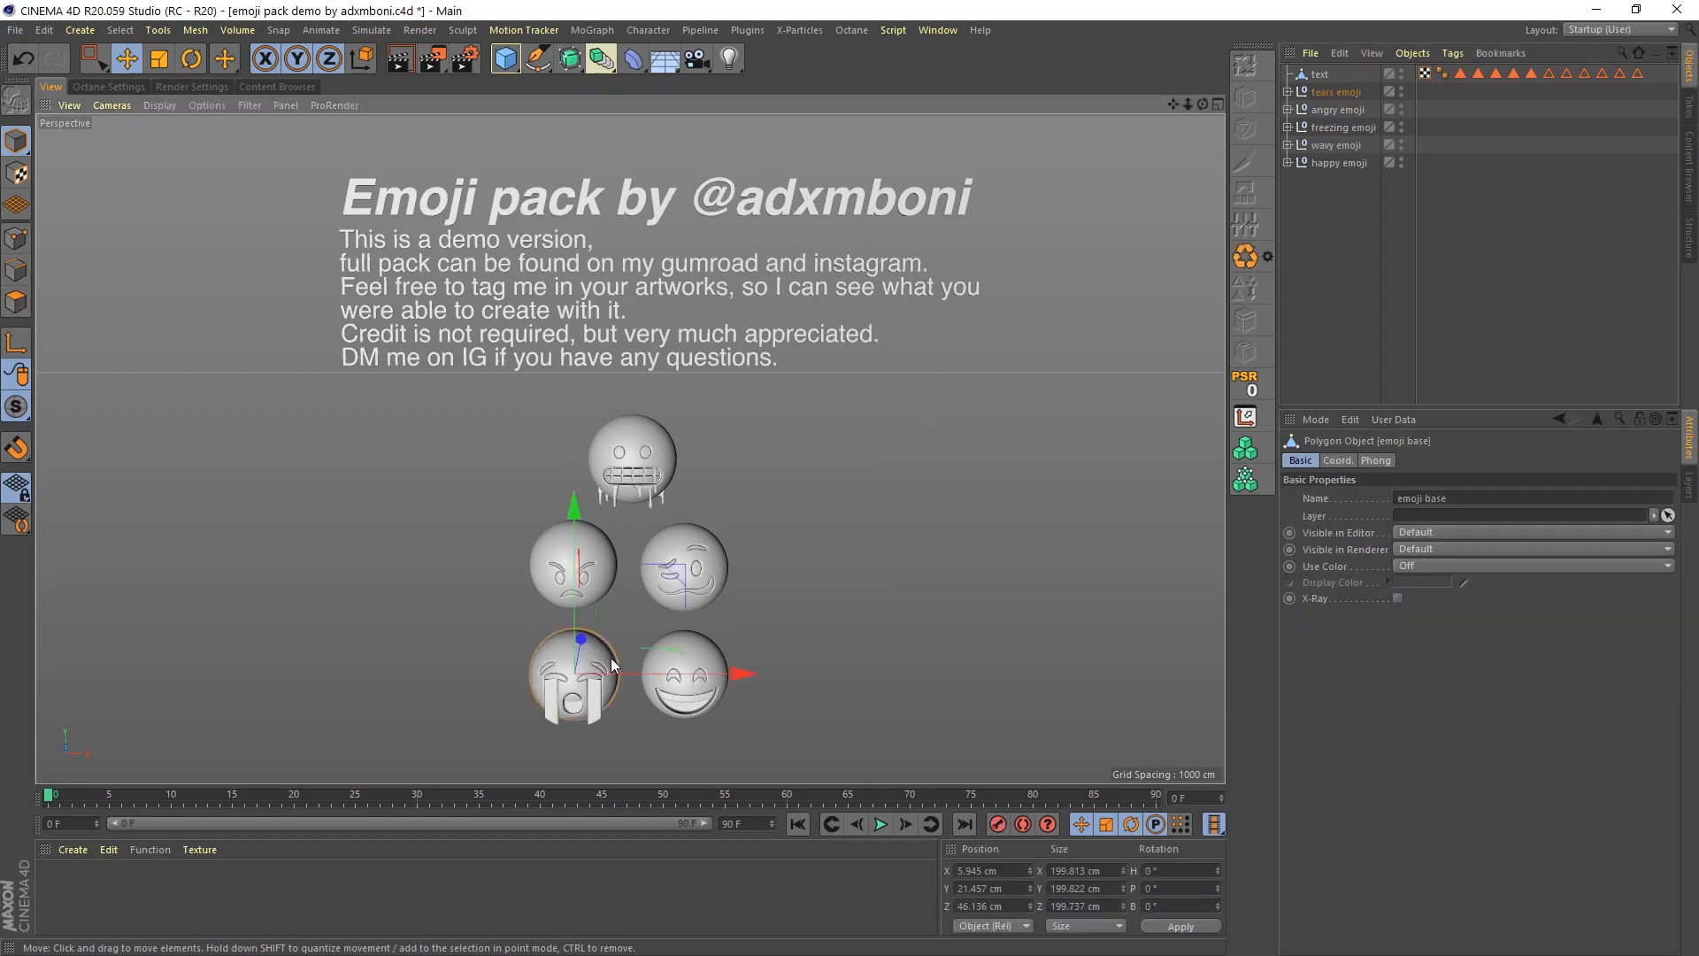
click(1336, 92)
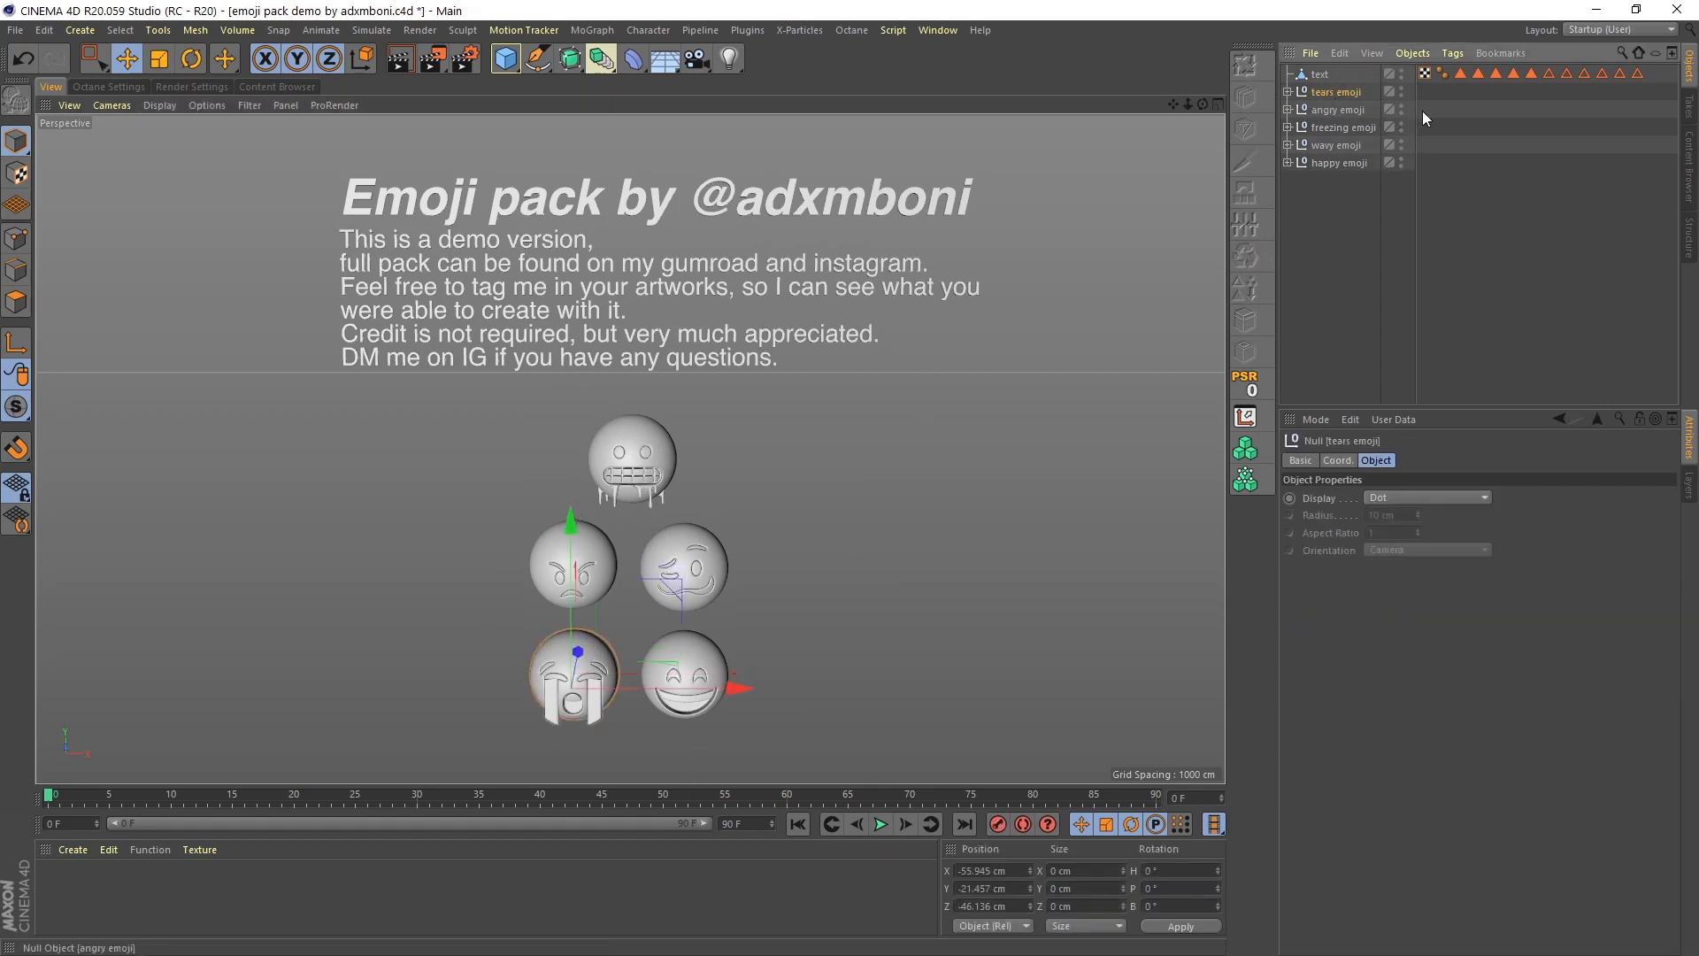
click(1339, 53)
click(15, 30)
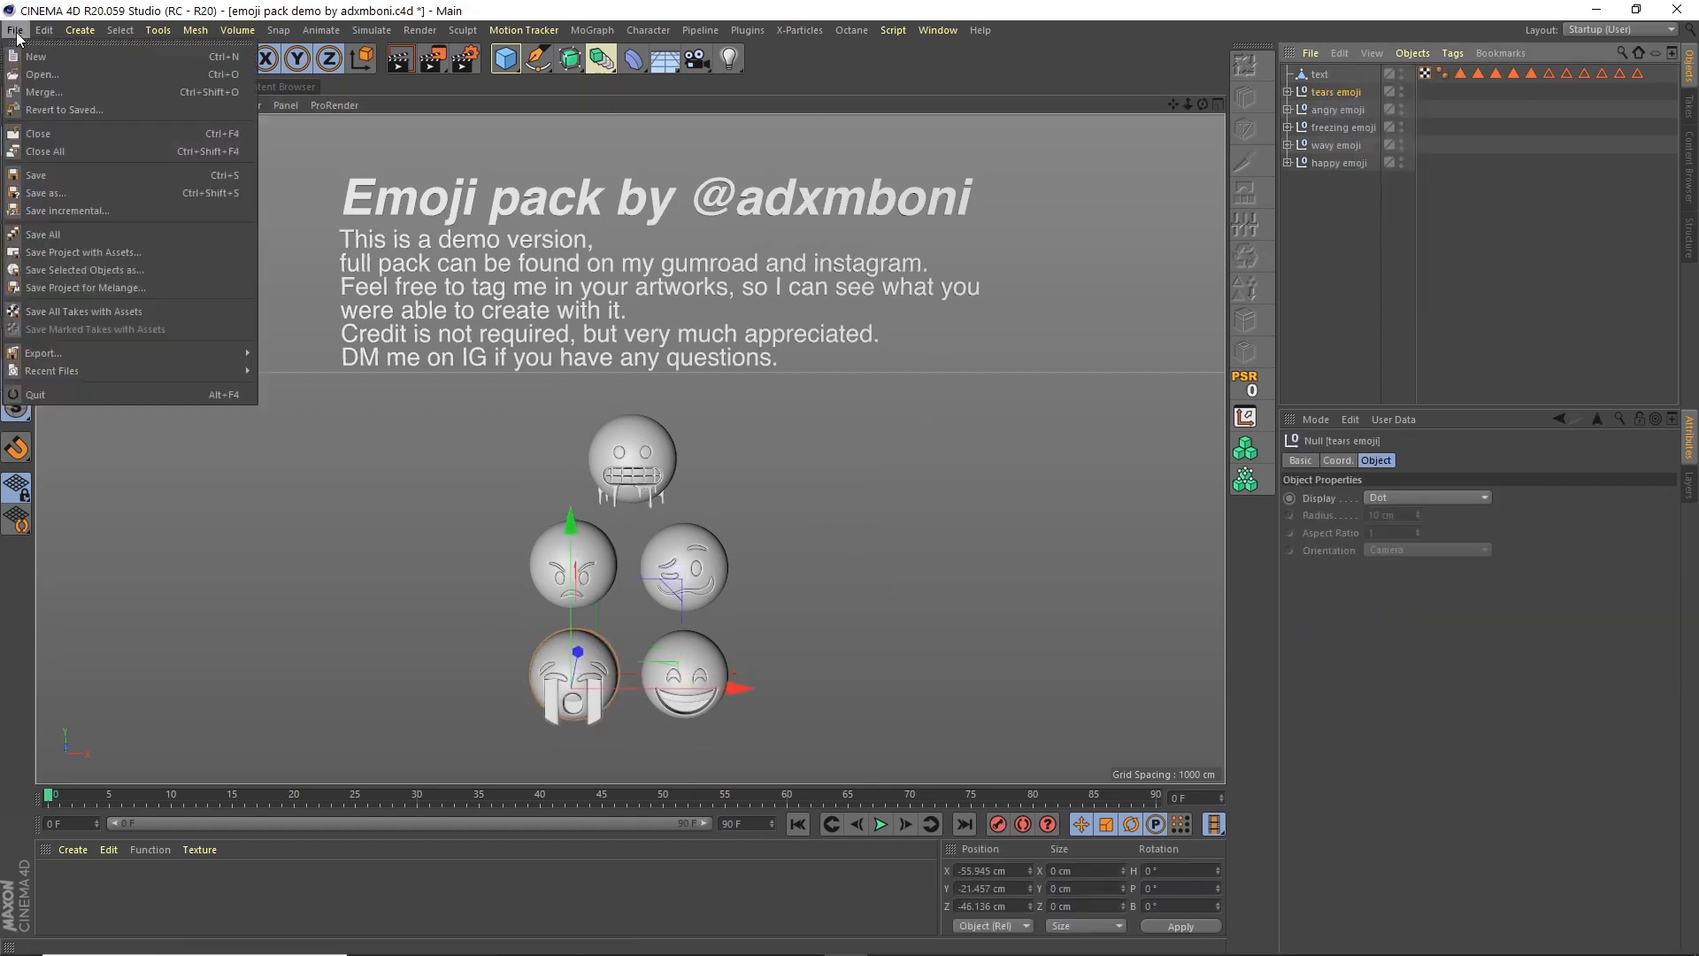
click(34, 60)
click(46, 30)
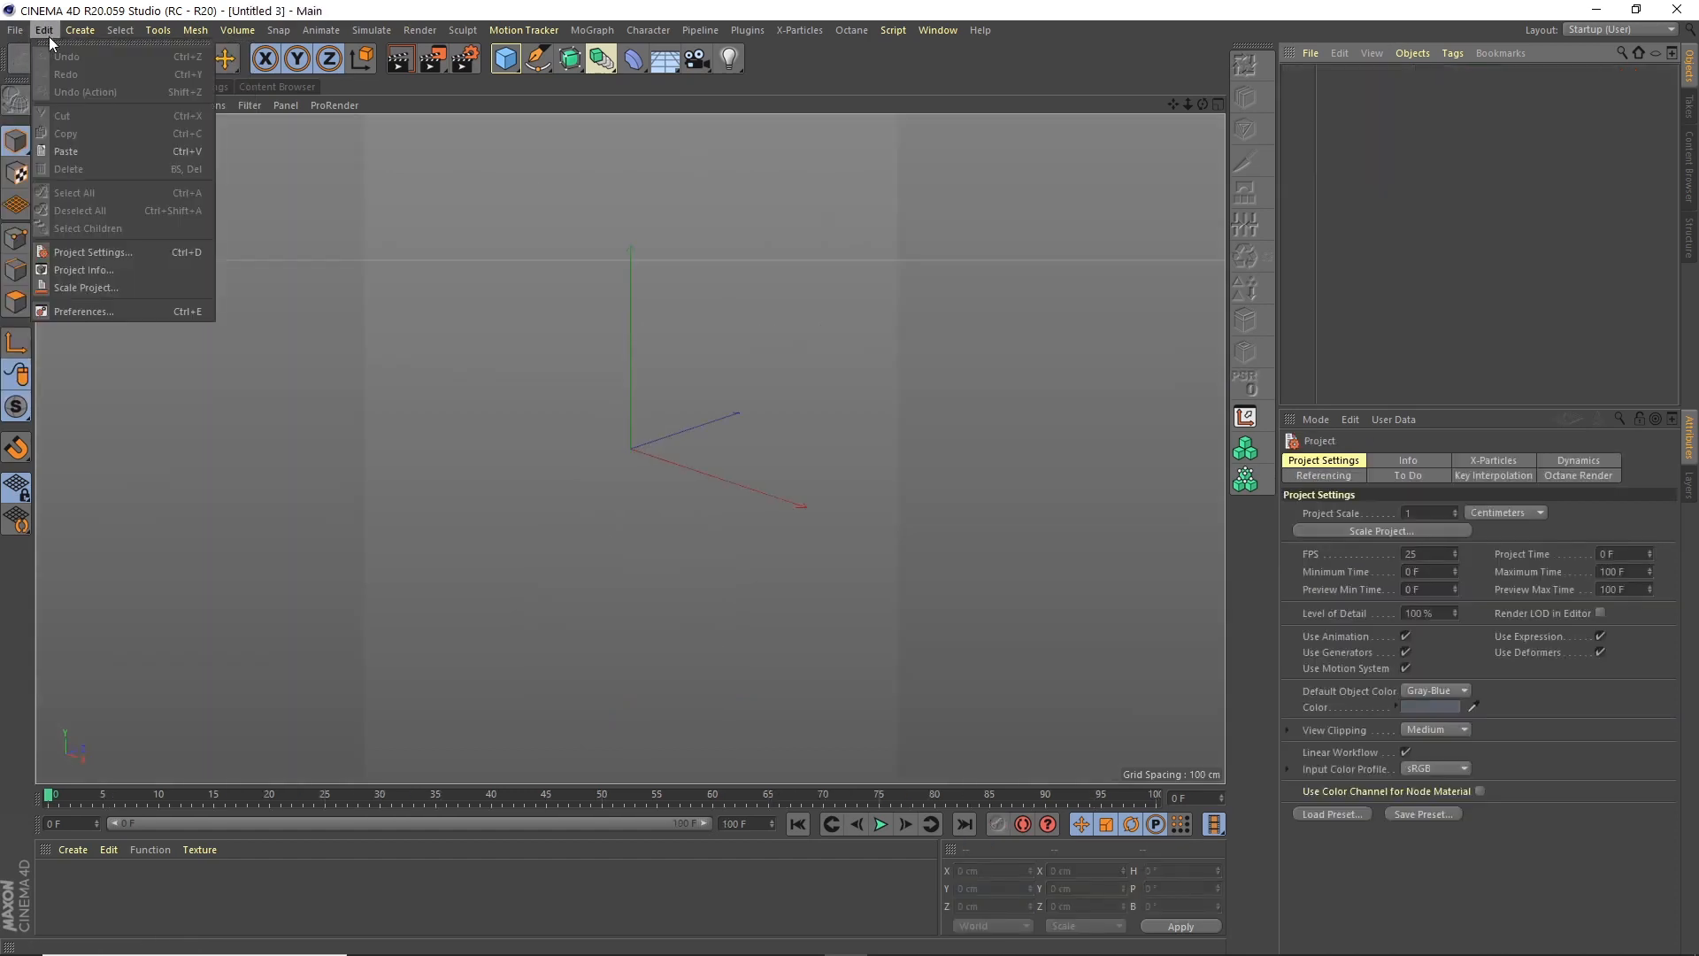
click(76, 147)
Add a camera facing the front of the emoji, look through it and move it closer
drag(1201, 101, 1292, 50)
alt+middle_drag(721, 372, 766, 358)
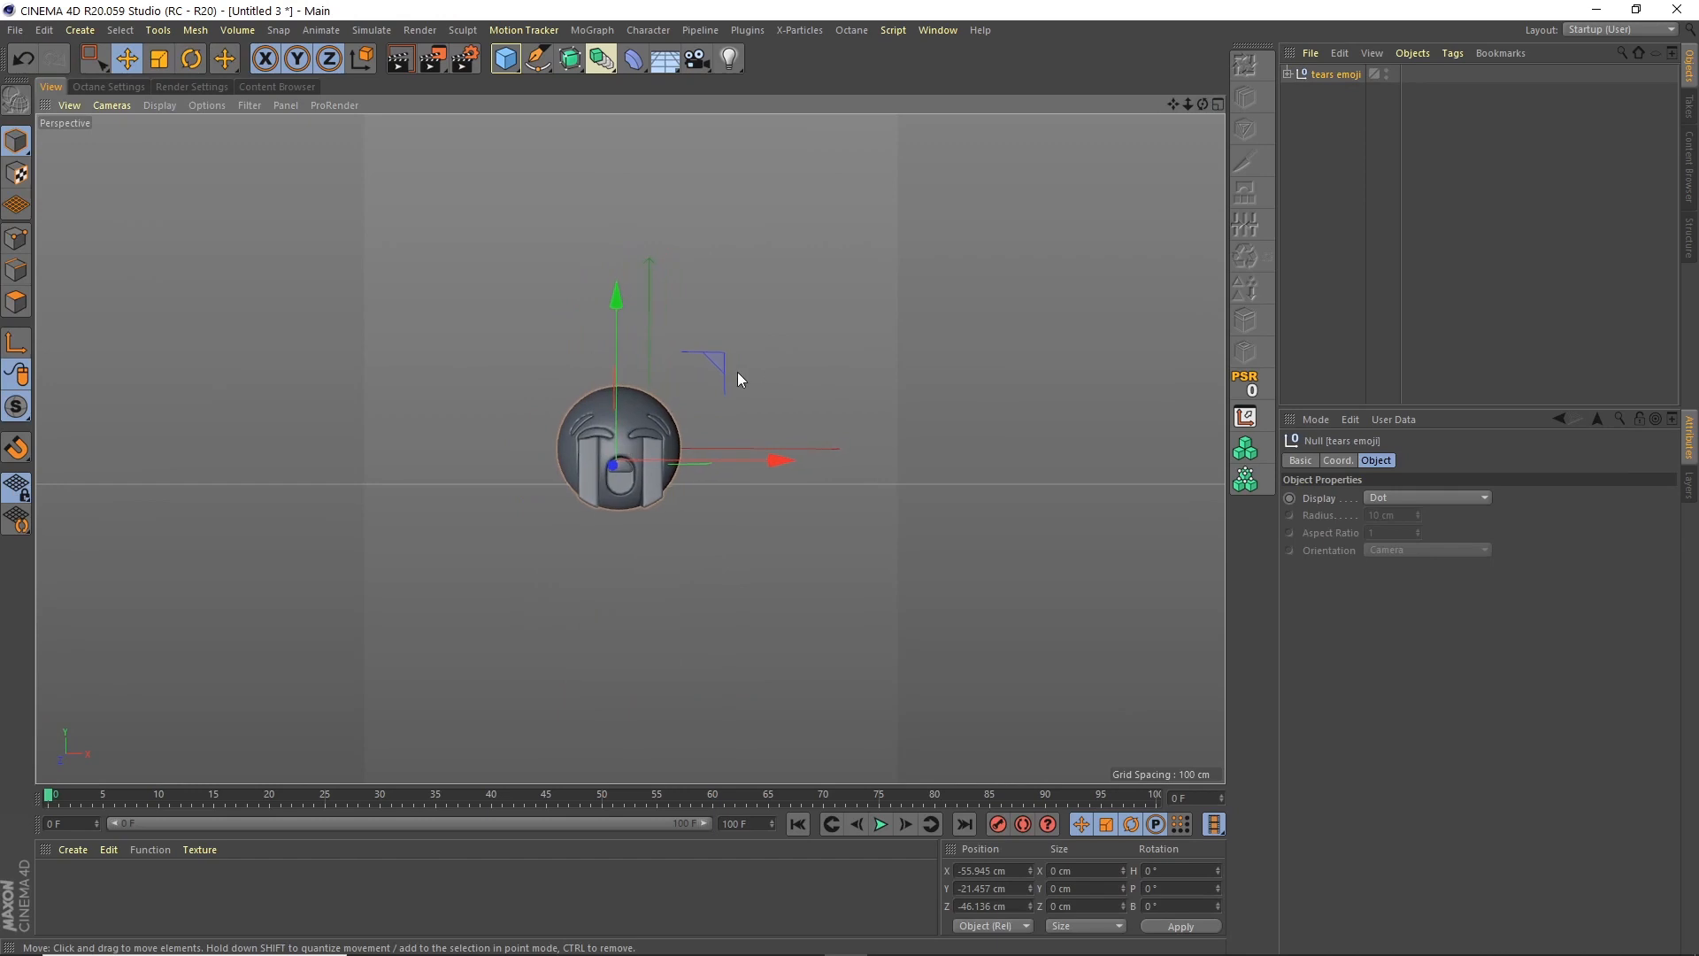
alt+drag(736, 372, 731, 379)
click(697, 58)
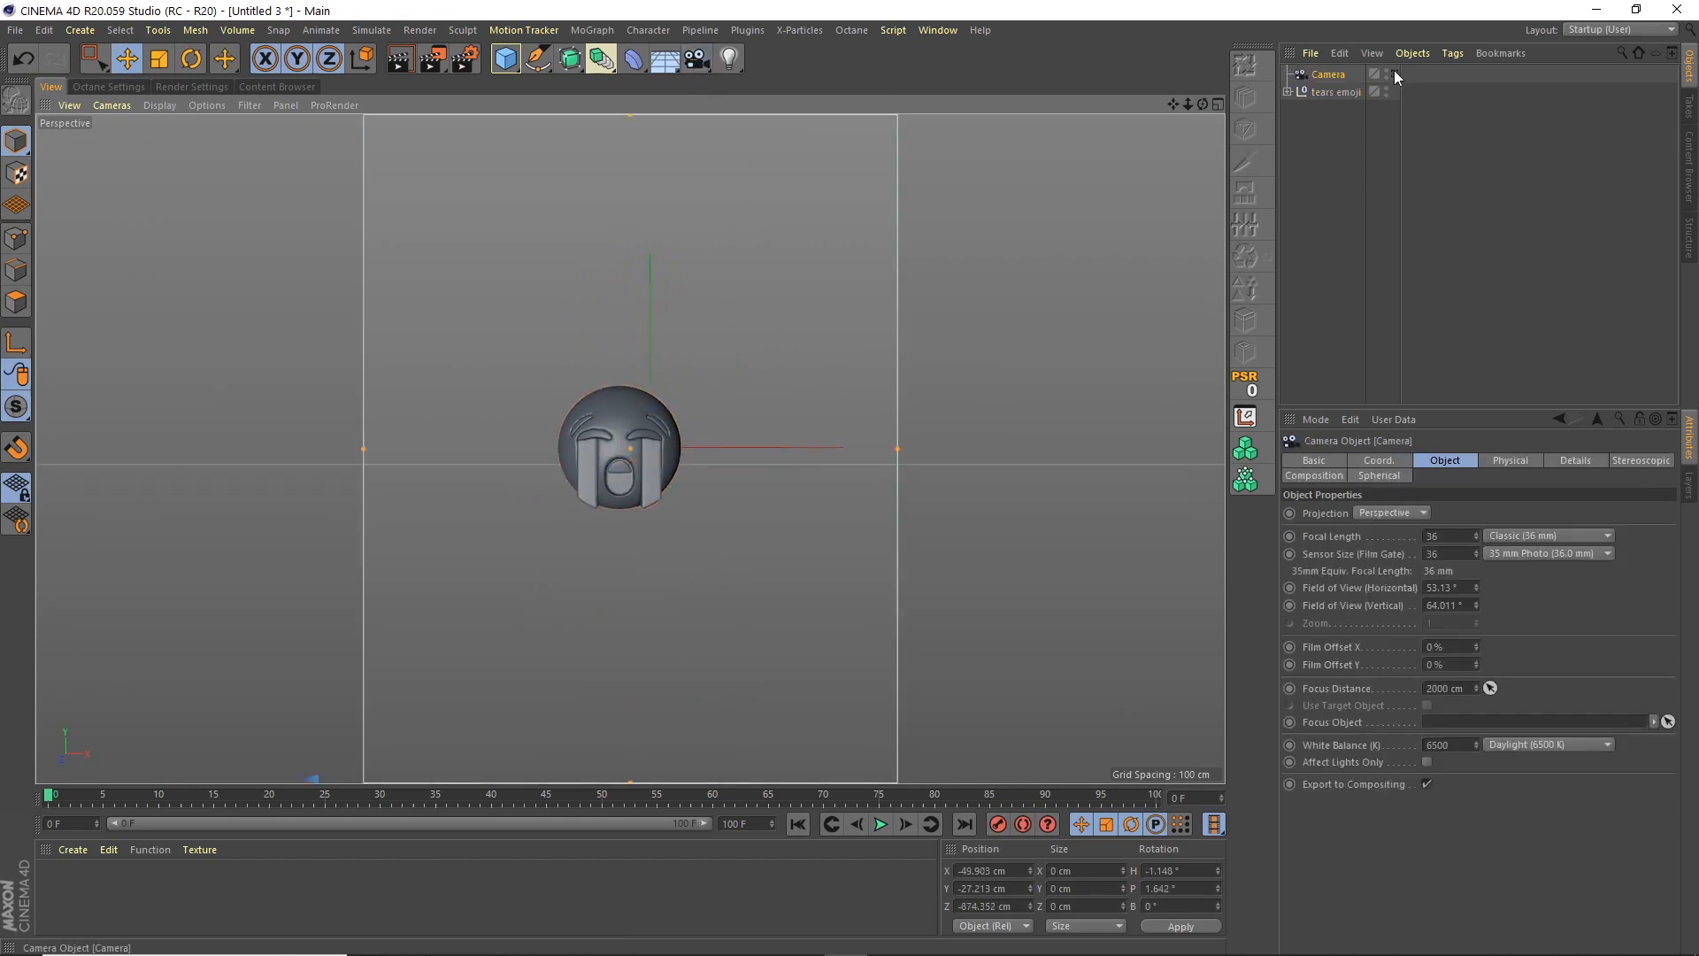
drag(1187, 103, 1235, 92)
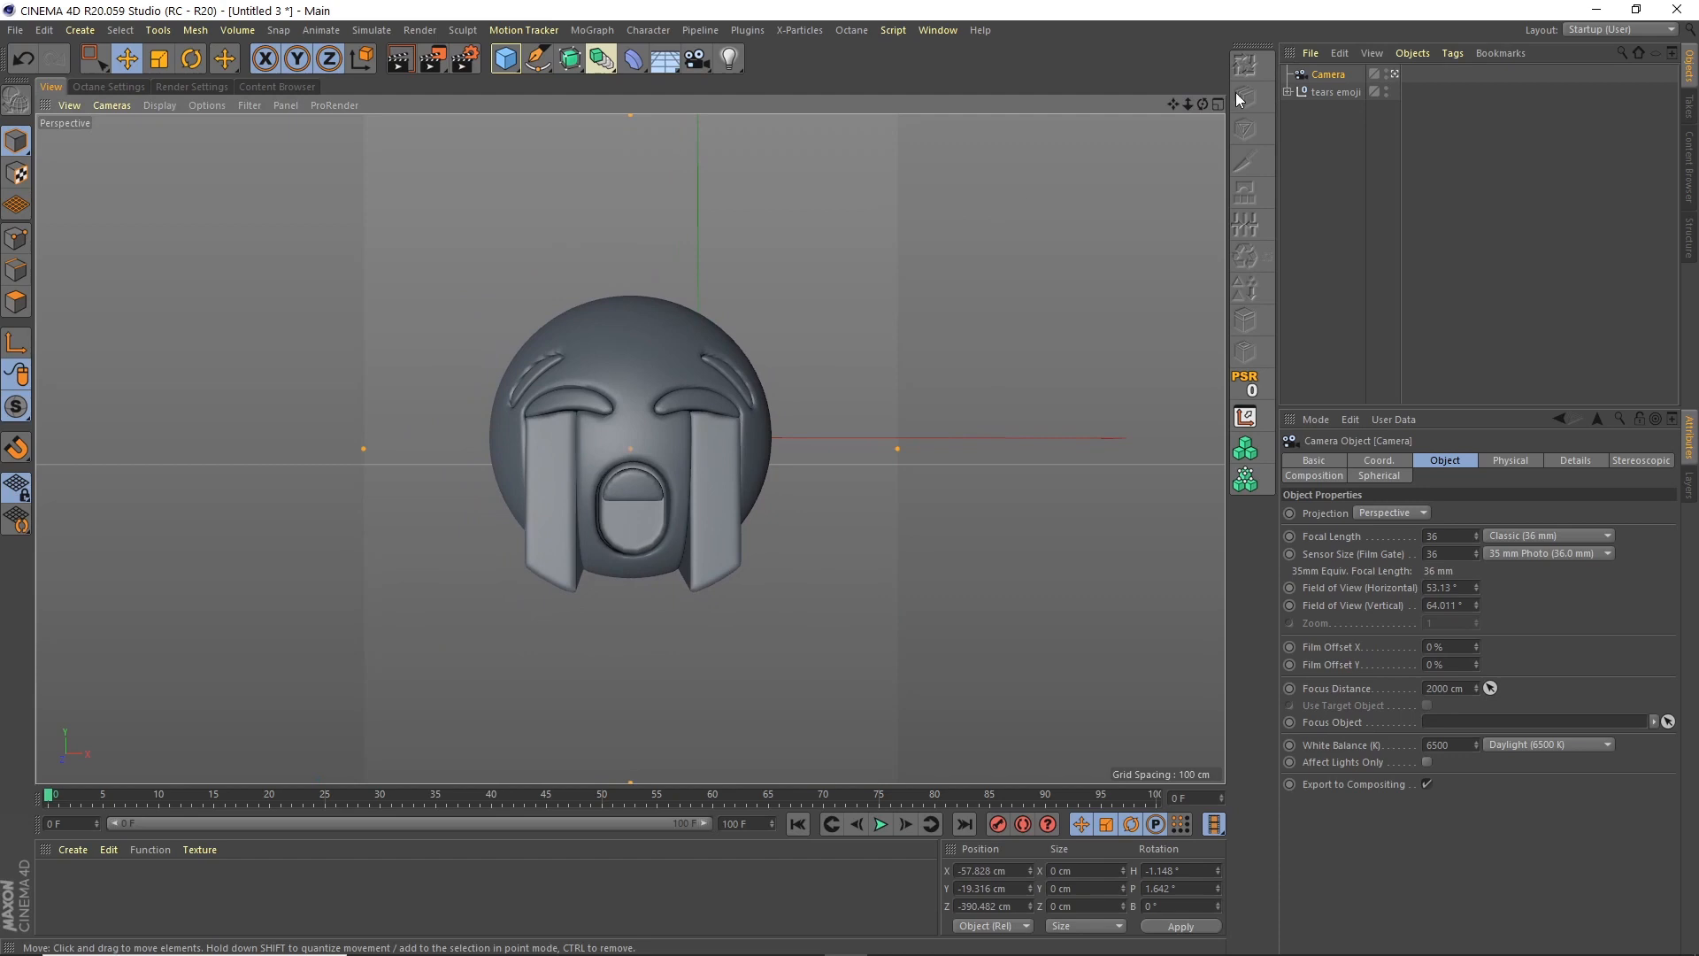
Set the camera's focal length to Tele (135 mm) and reframe the whole emoji in the centre of the shot
click(1507, 535)
click(1513, 660)
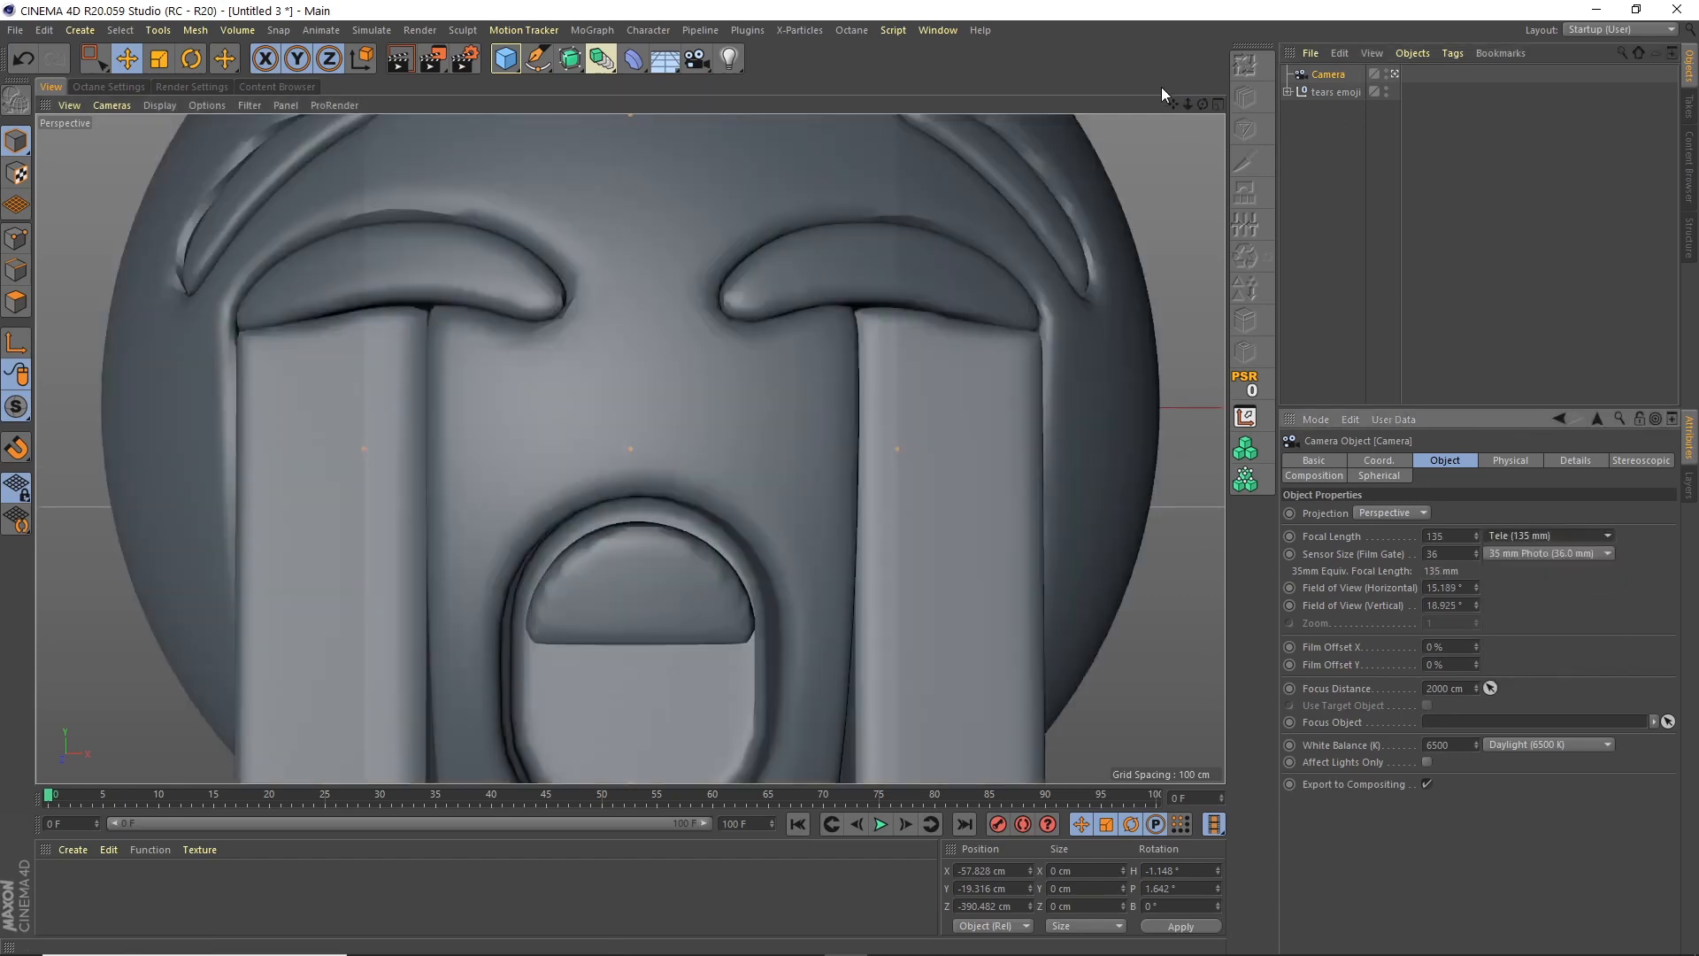
drag(1187, 103, 835, 320)
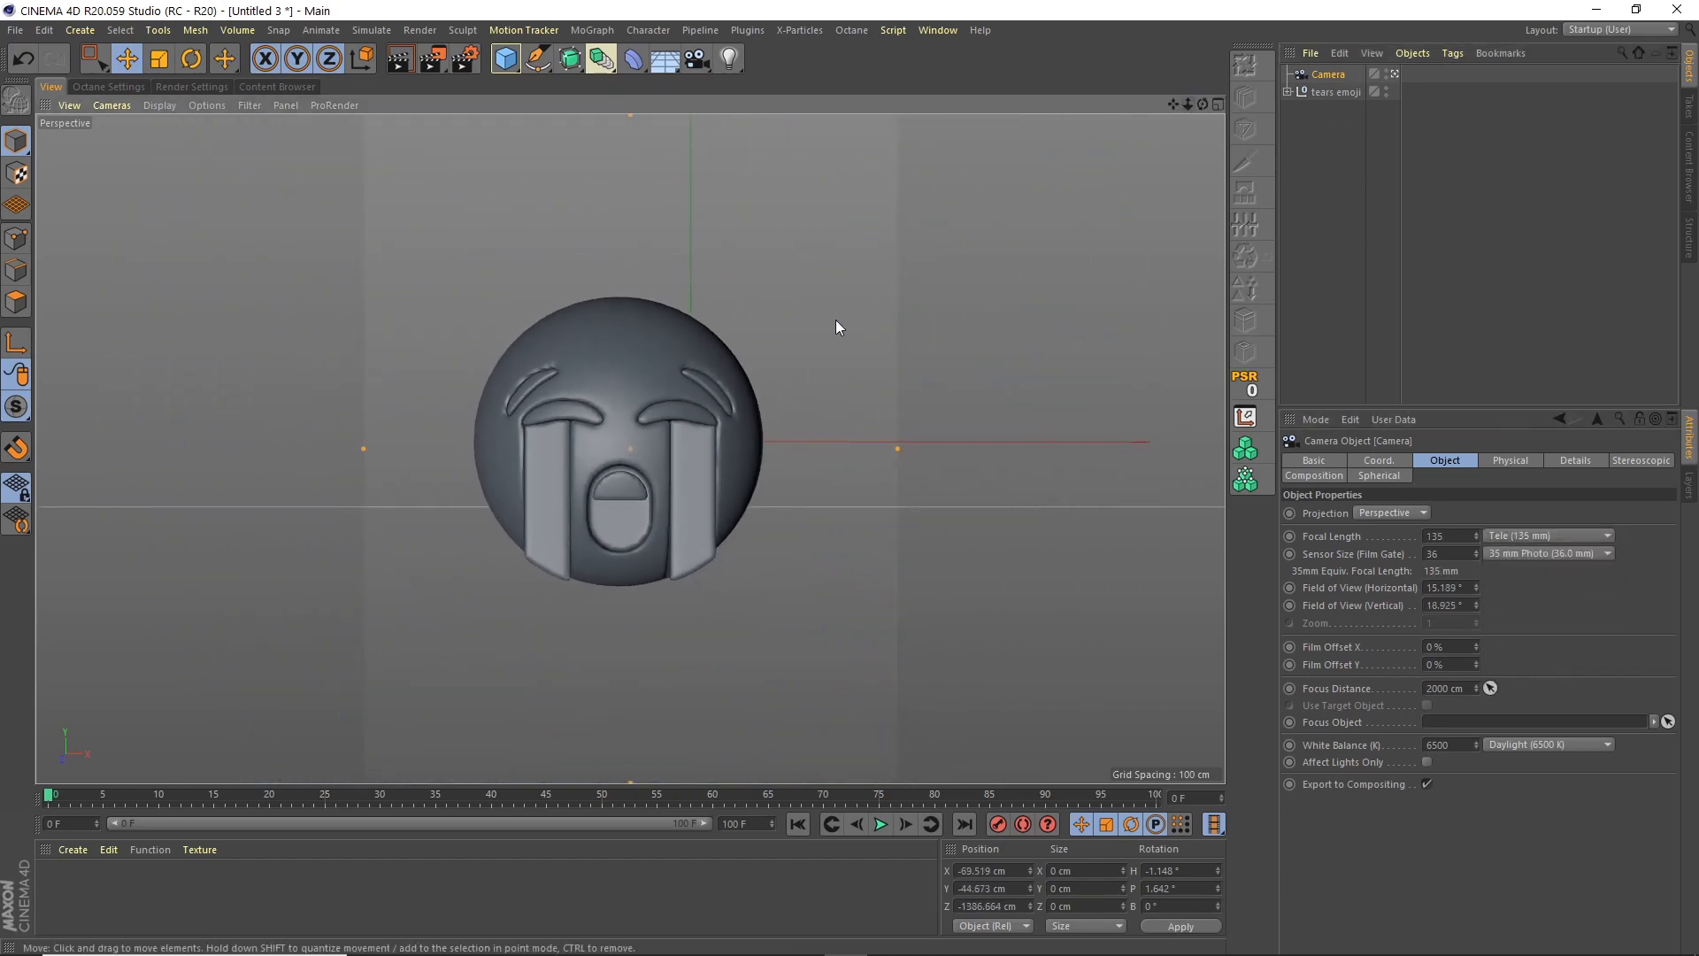
alt+right_drag(660, 371, 708, 362)
alt+middle_drag(707, 363, 714, 353)
alt+drag(707, 356, 726, 368)
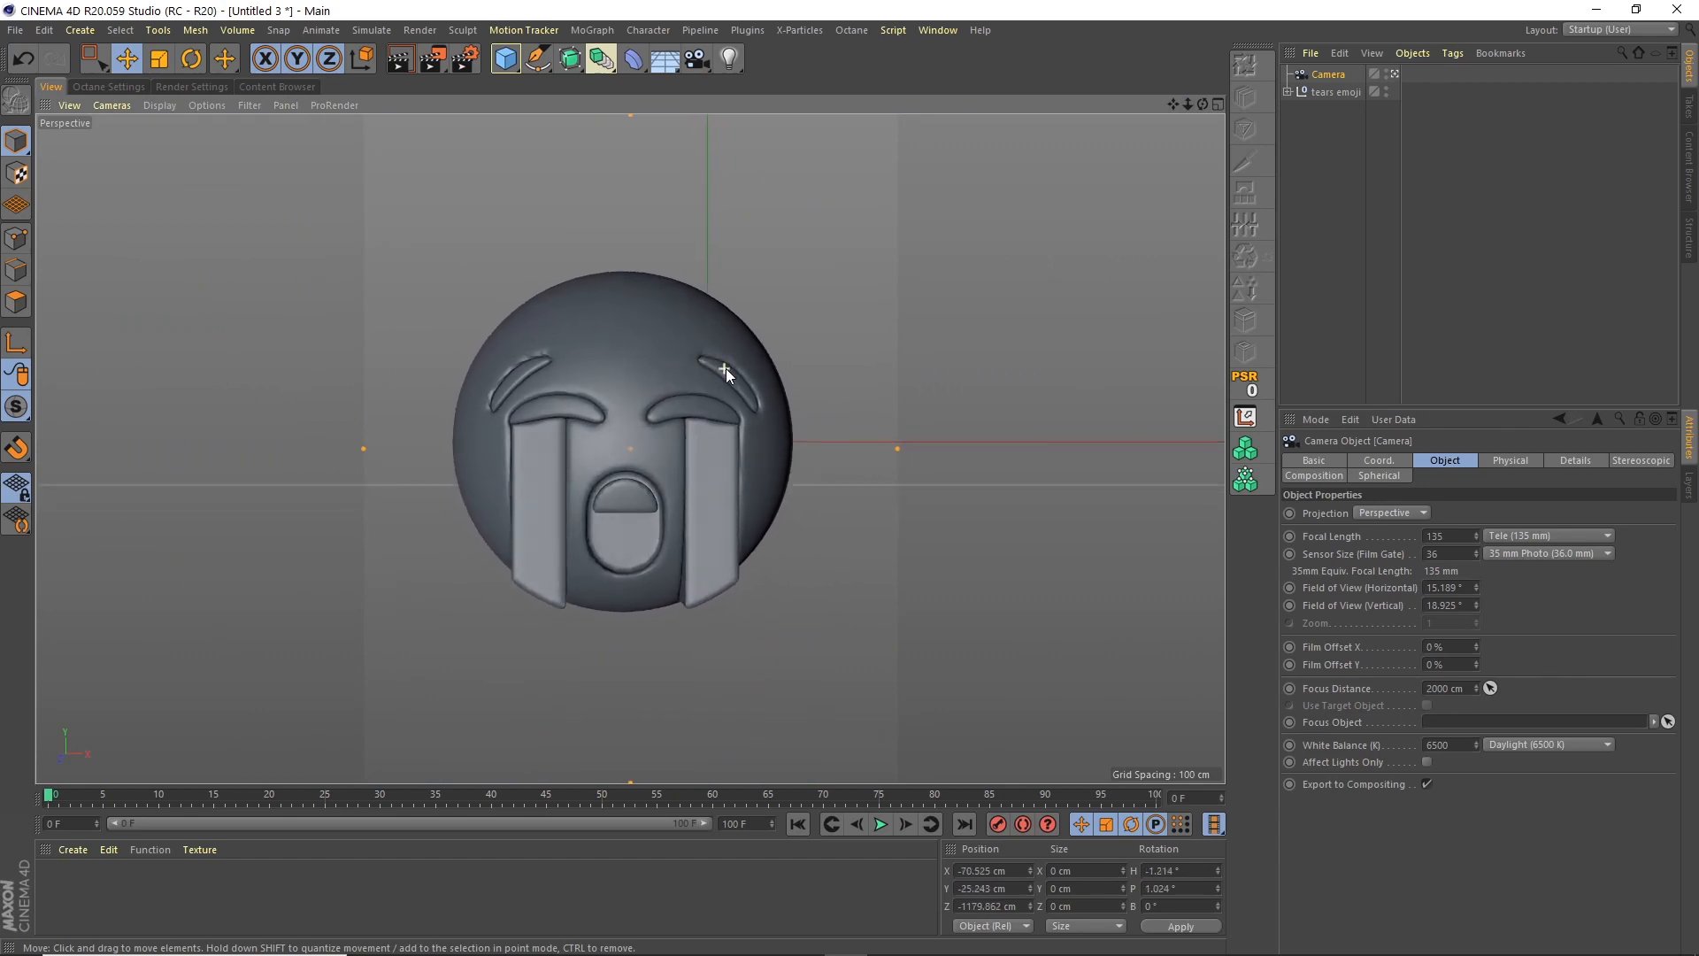
scroll(729, 368, up, 2)
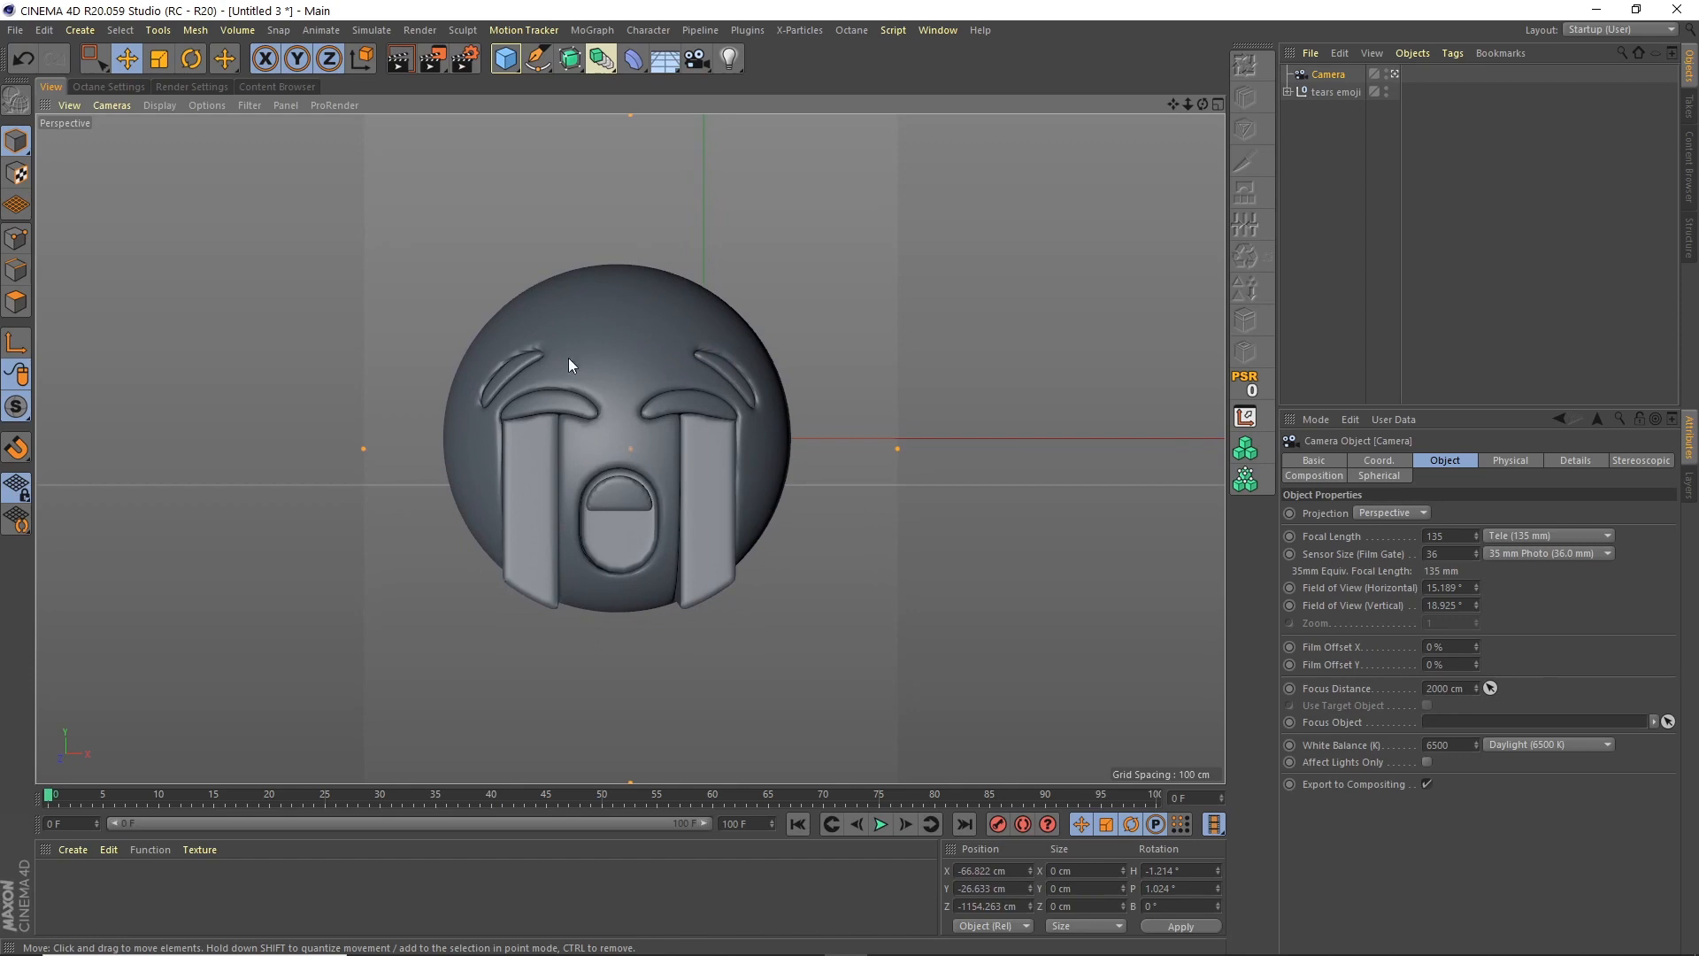
Delete the tears object from the tears emoji group
click(1288, 92)
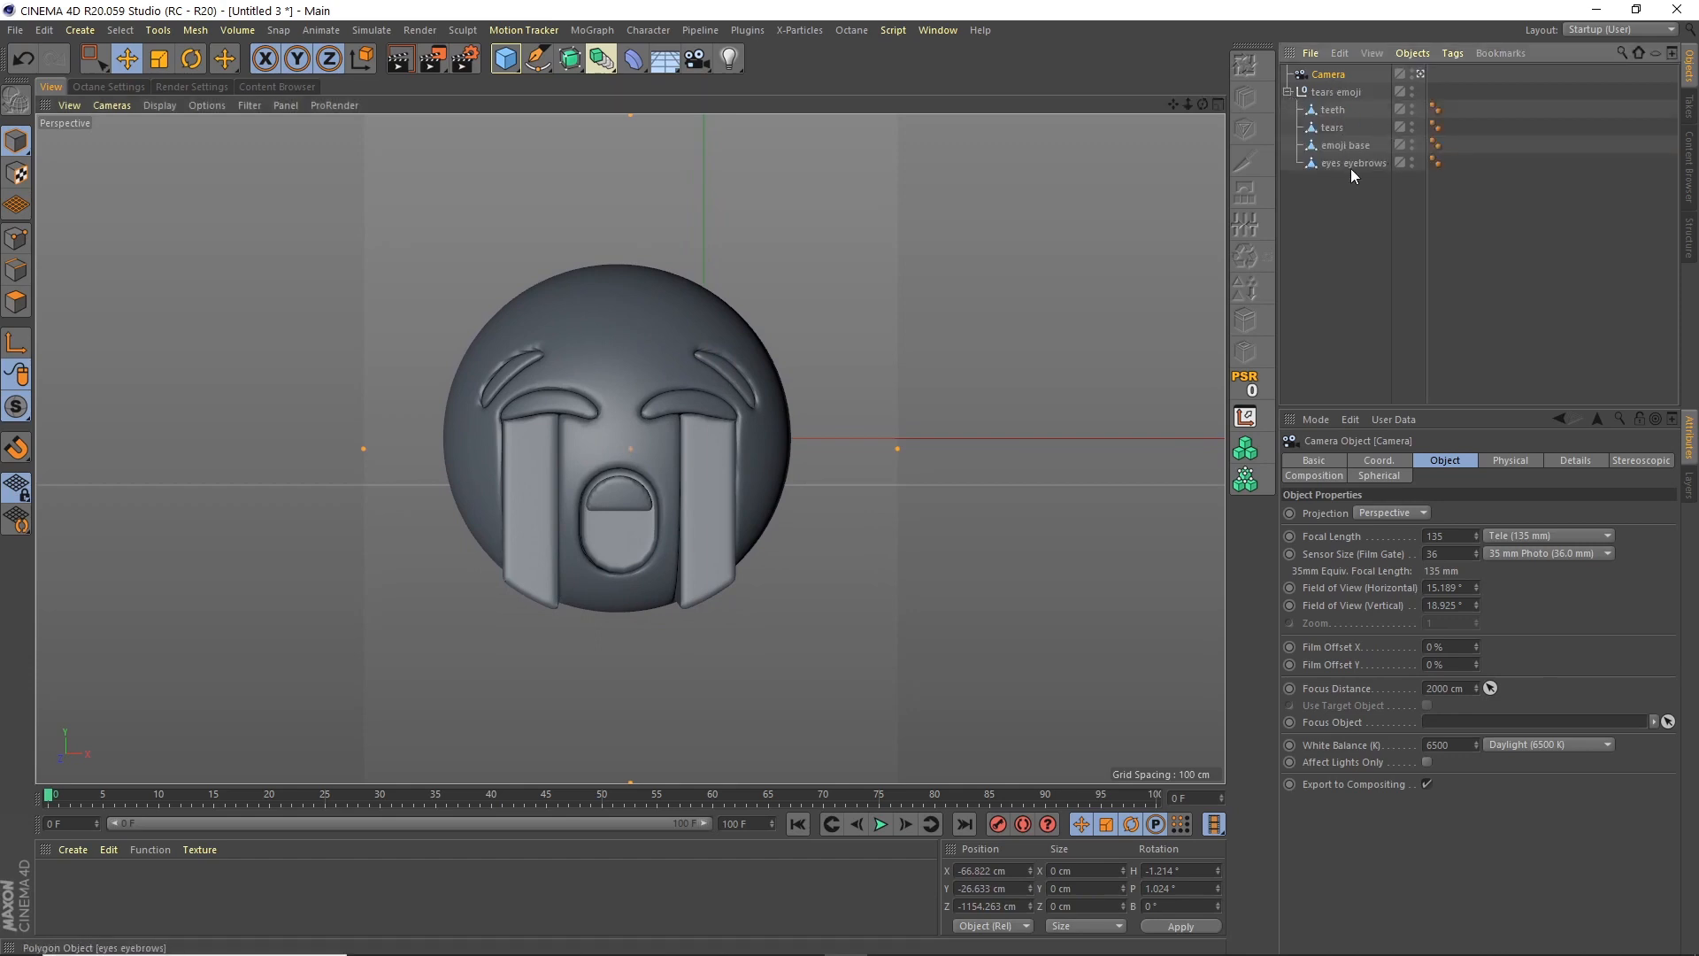
click(1332, 128)
key(Delete)
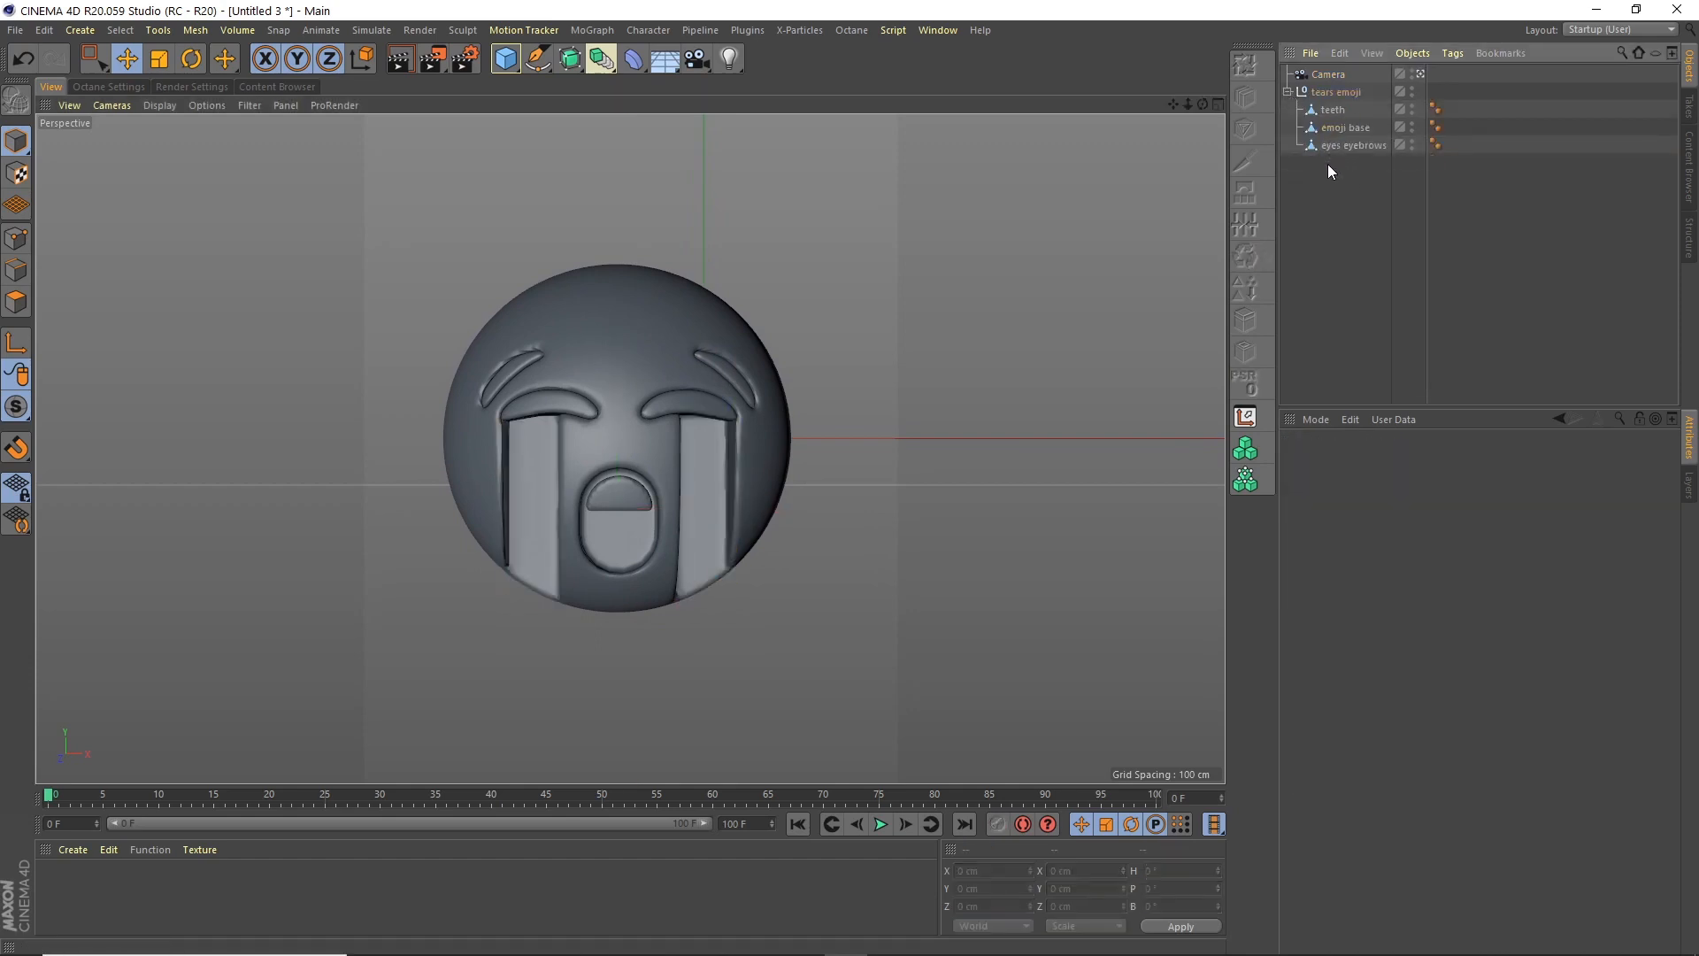
Add a Smoothing deformer under each of the teeth, emoji base and eyes eyebrows objects
click(634, 58)
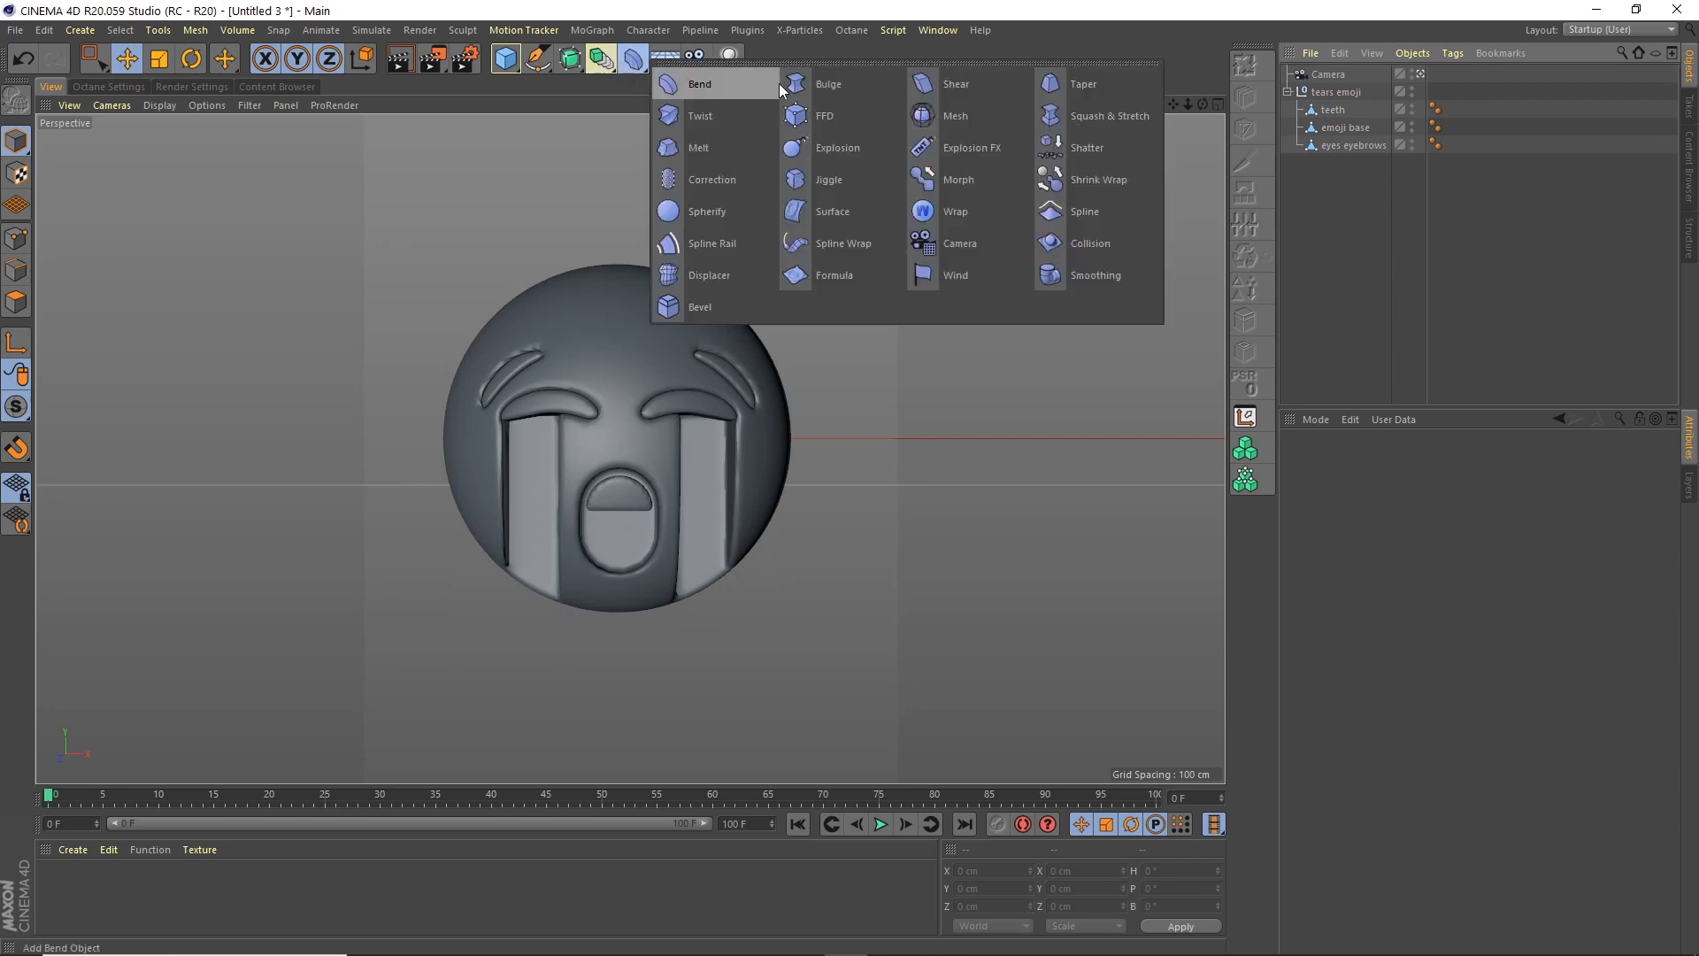
click(1107, 276)
drag(1349, 74, 1354, 182)
click(1348, 238)
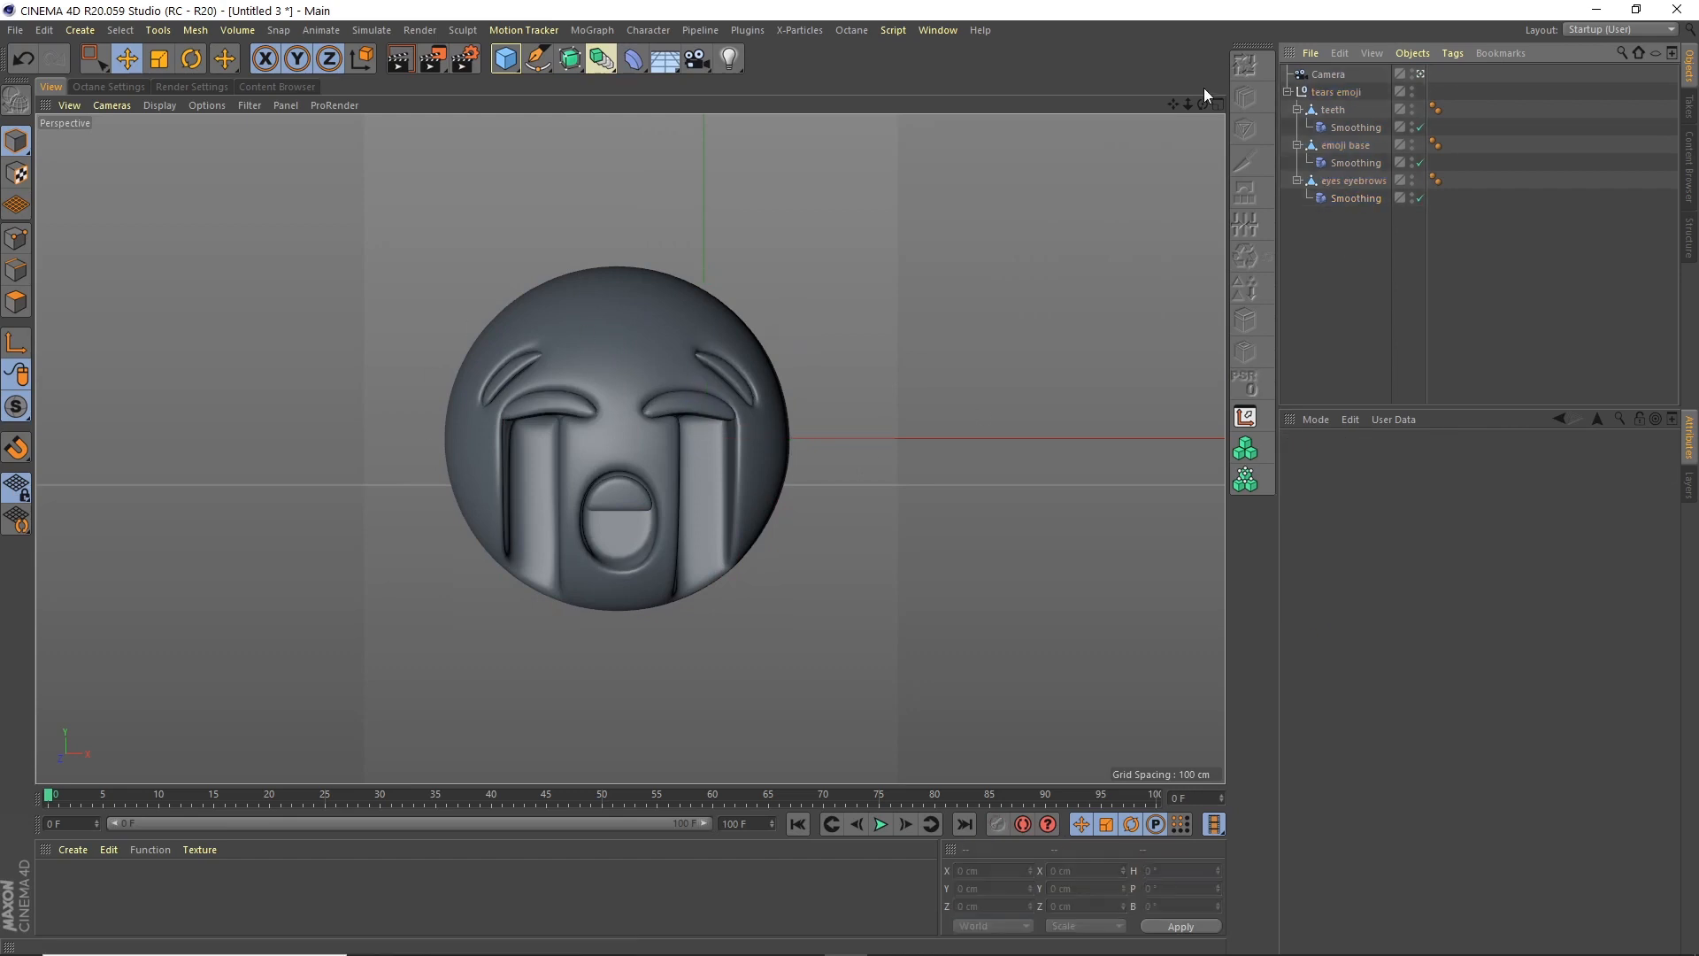
drag(1203, 103, 1203, 105)
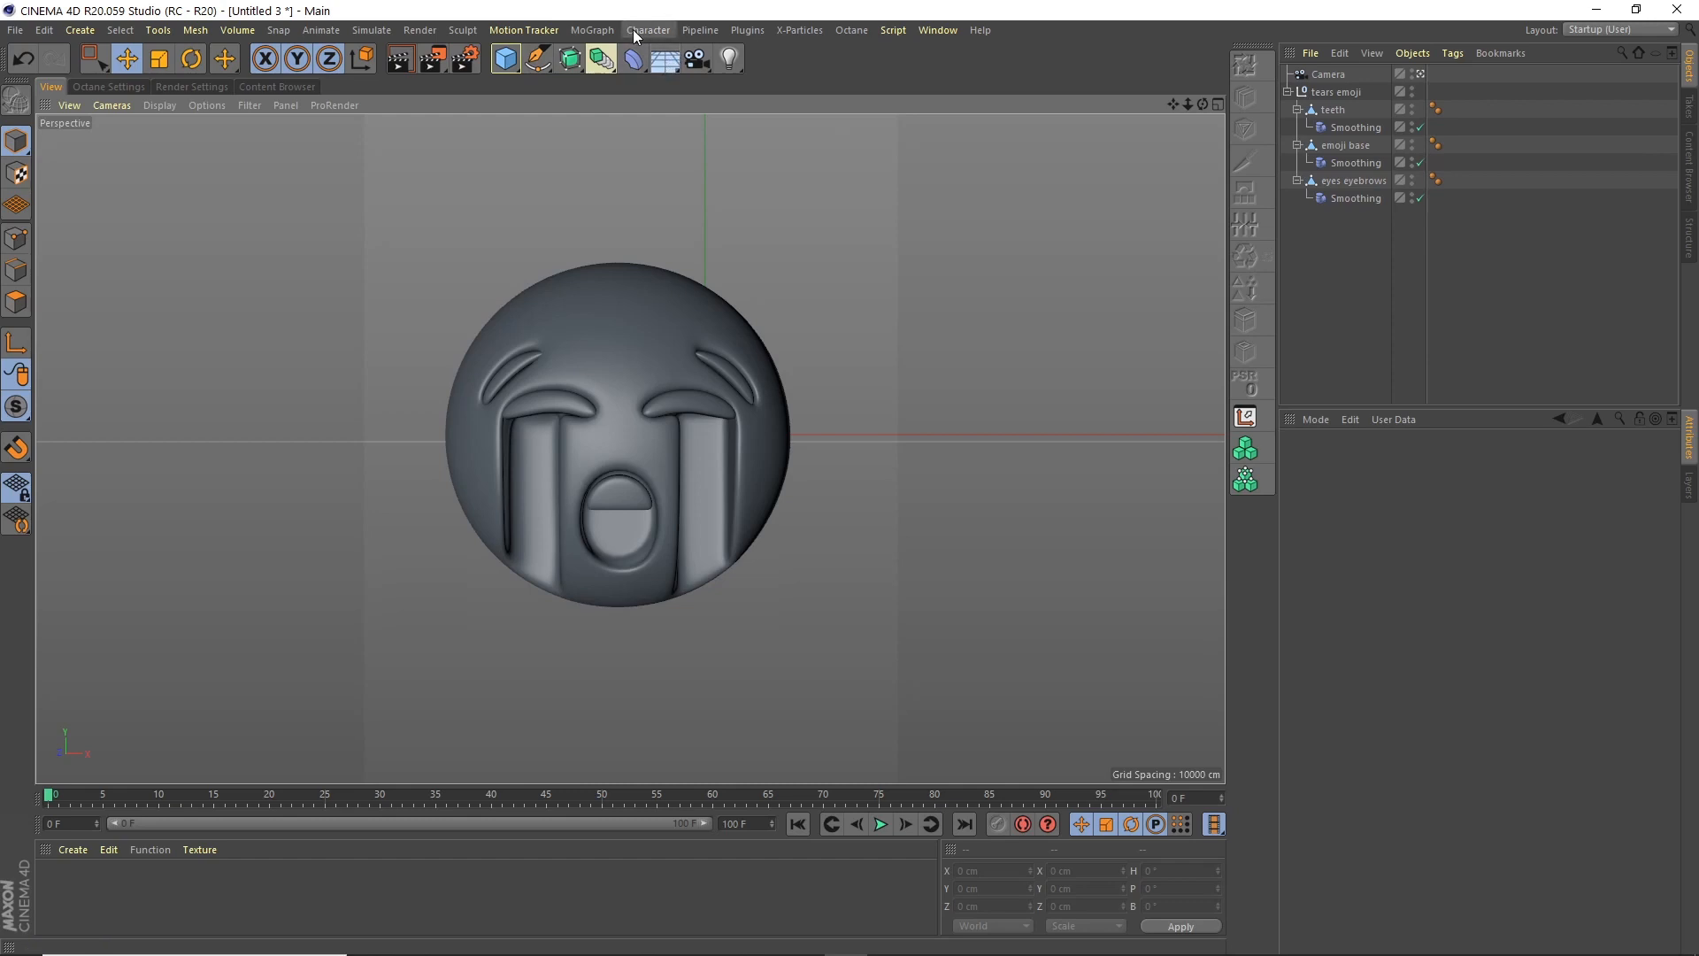
Create a rectangle spline in the scene and make it editable
click(536, 60)
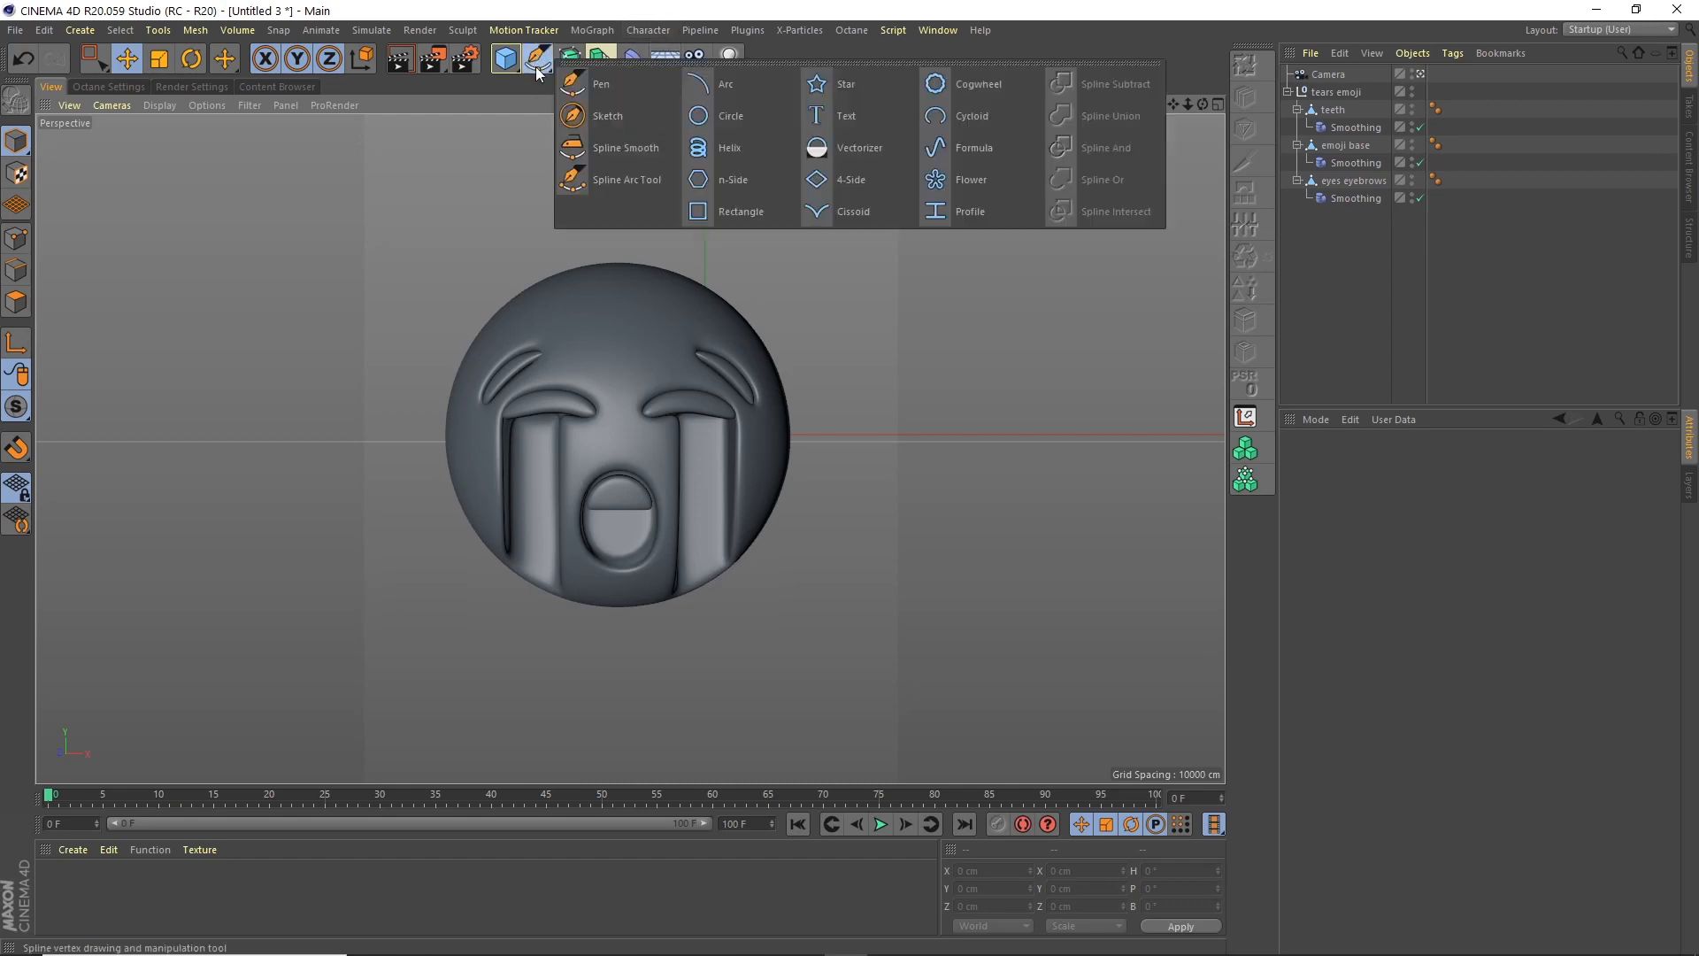
click(741, 211)
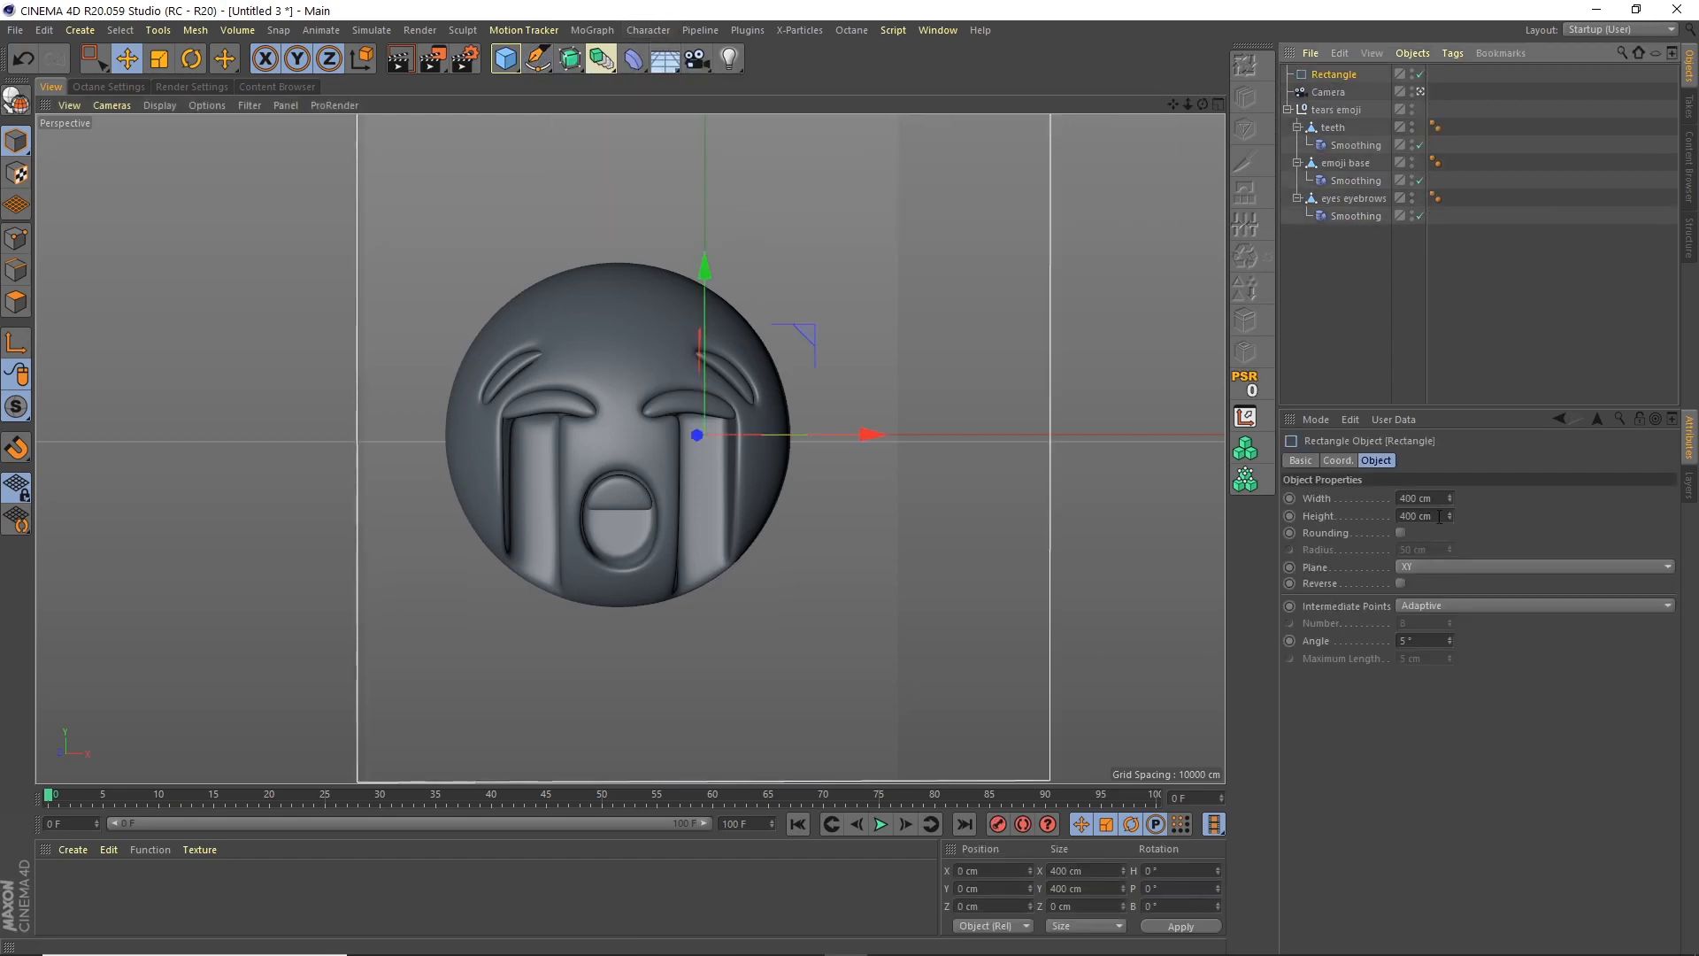
click(16, 99)
Show the scene from the default perspective camera and turn off Close Spline for the rectangle in point mode
click(1218, 104)
click(1217, 103)
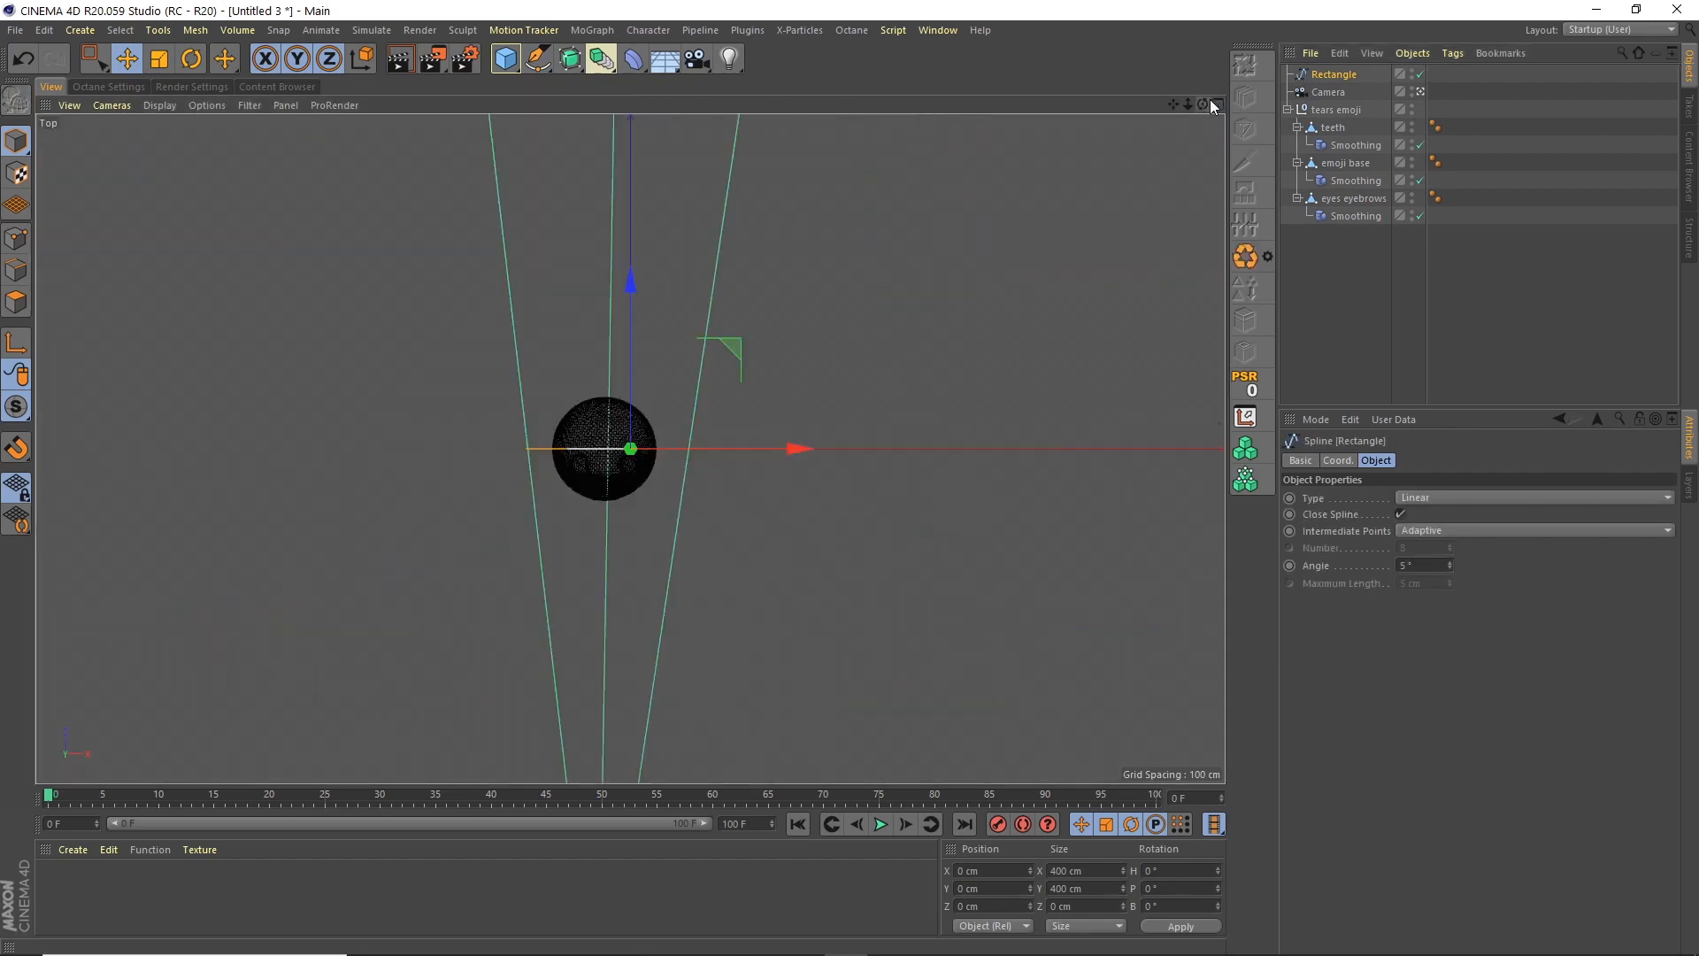
click(1217, 102)
click(1217, 102)
click(111, 105)
mouse_move(159, 105)
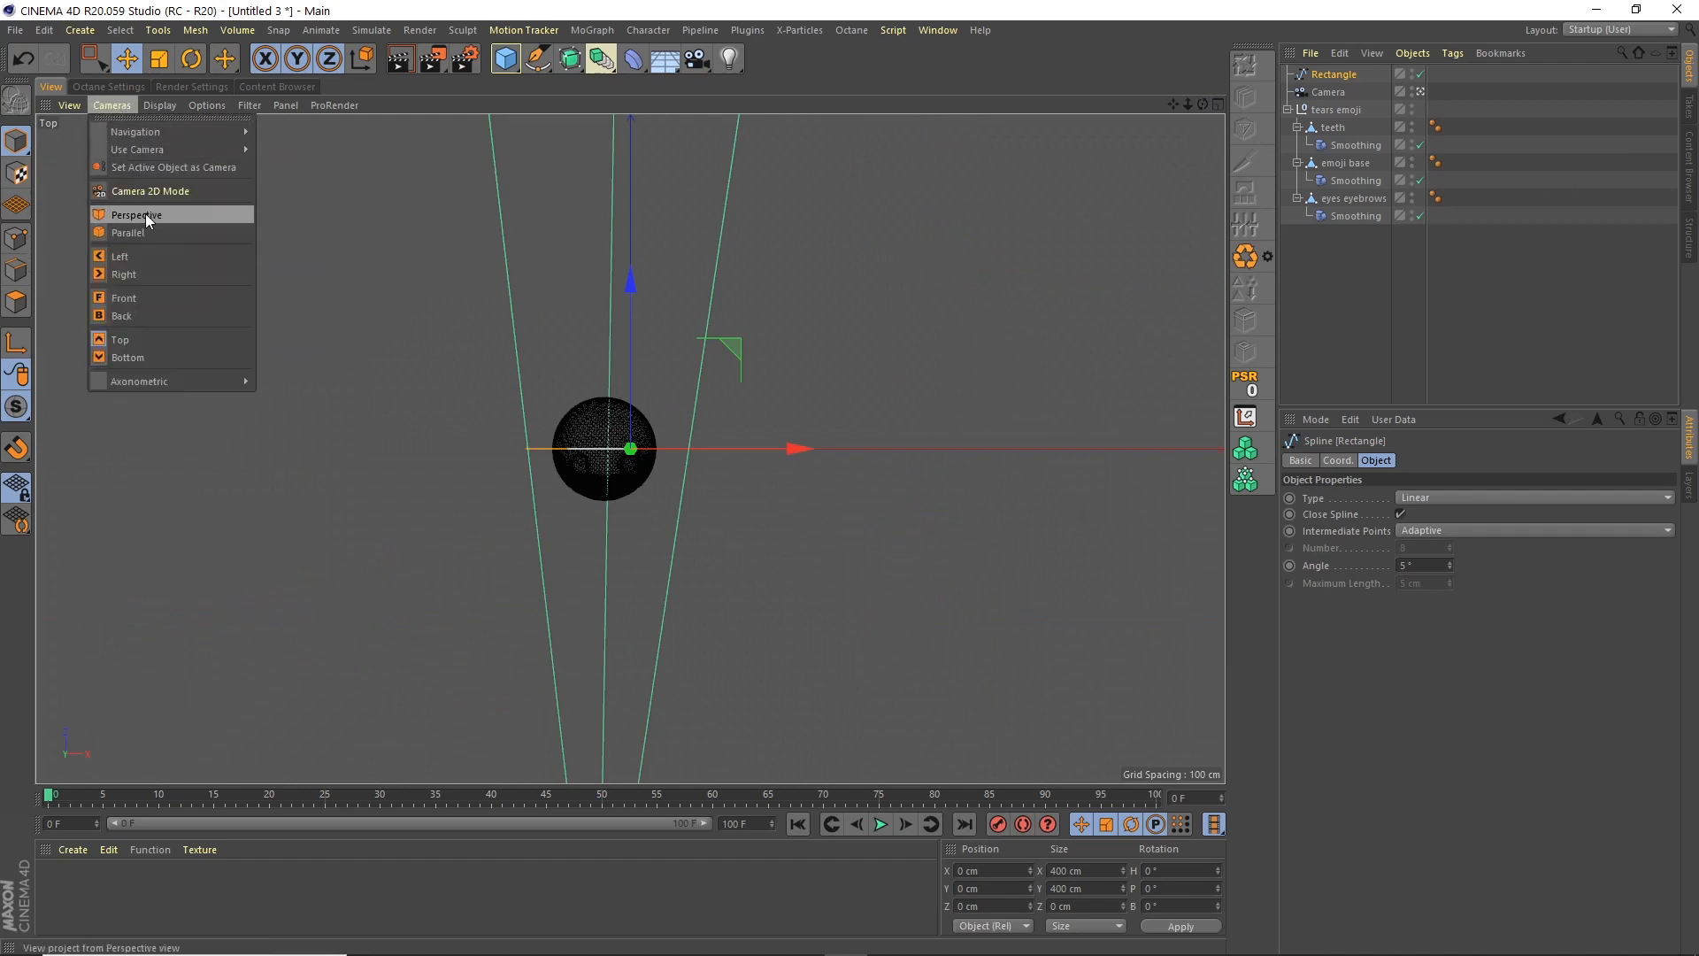
click(177, 212)
click(16, 238)
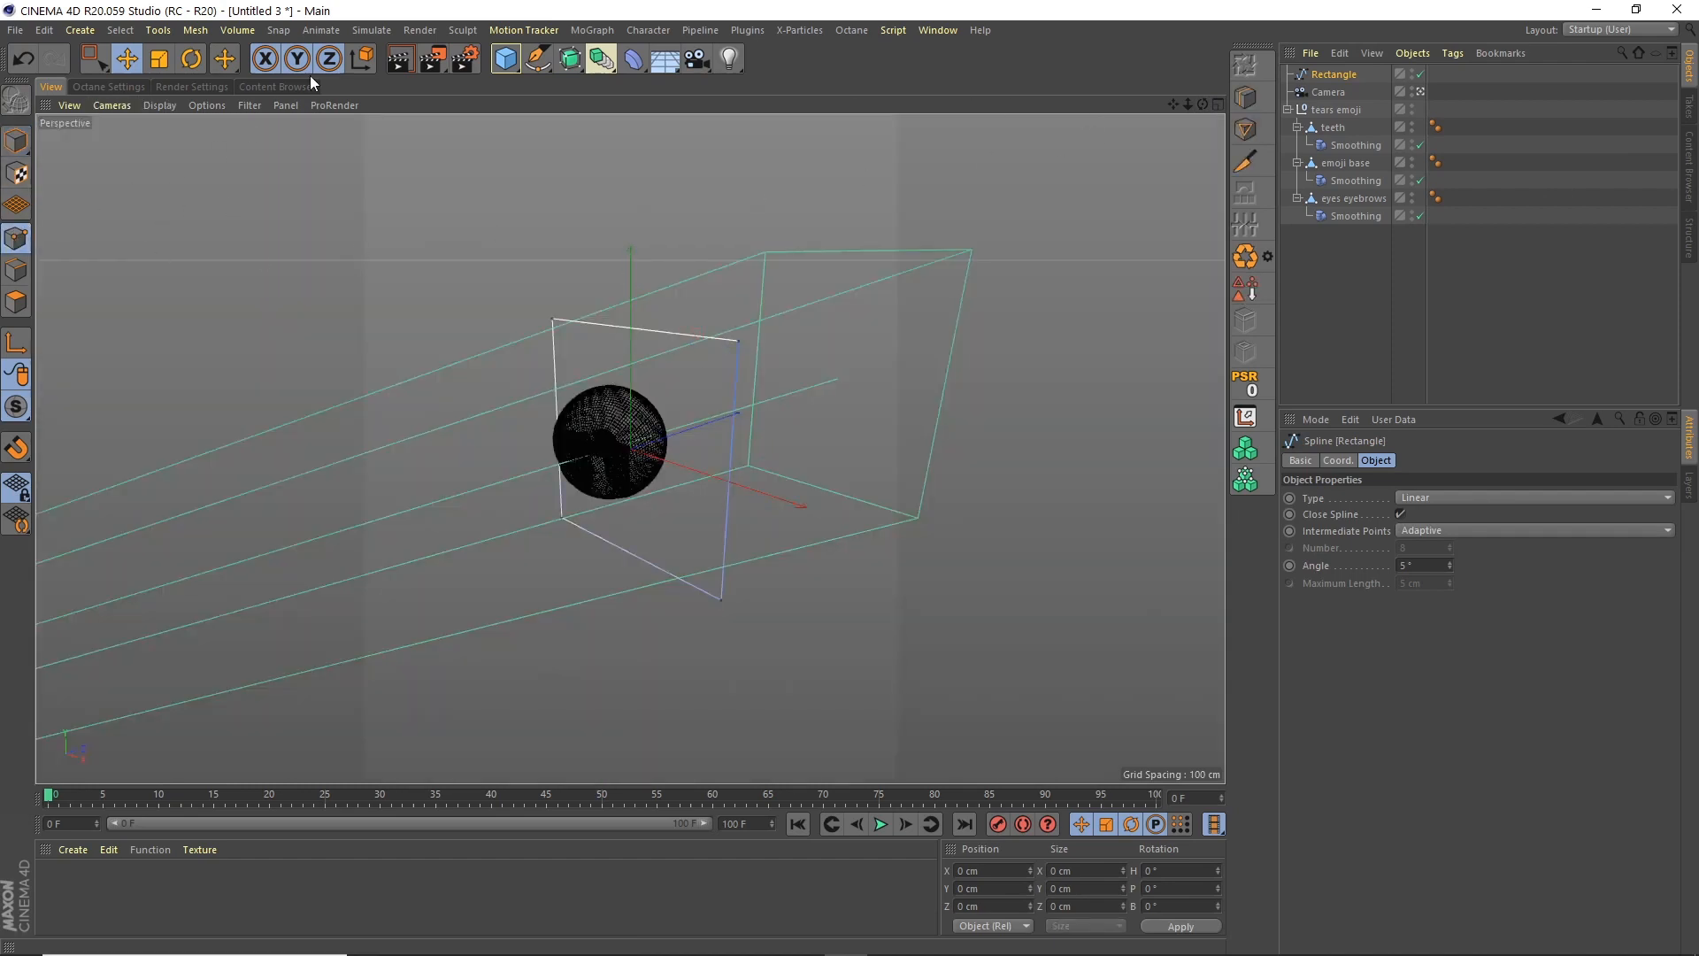
click(1400, 514)
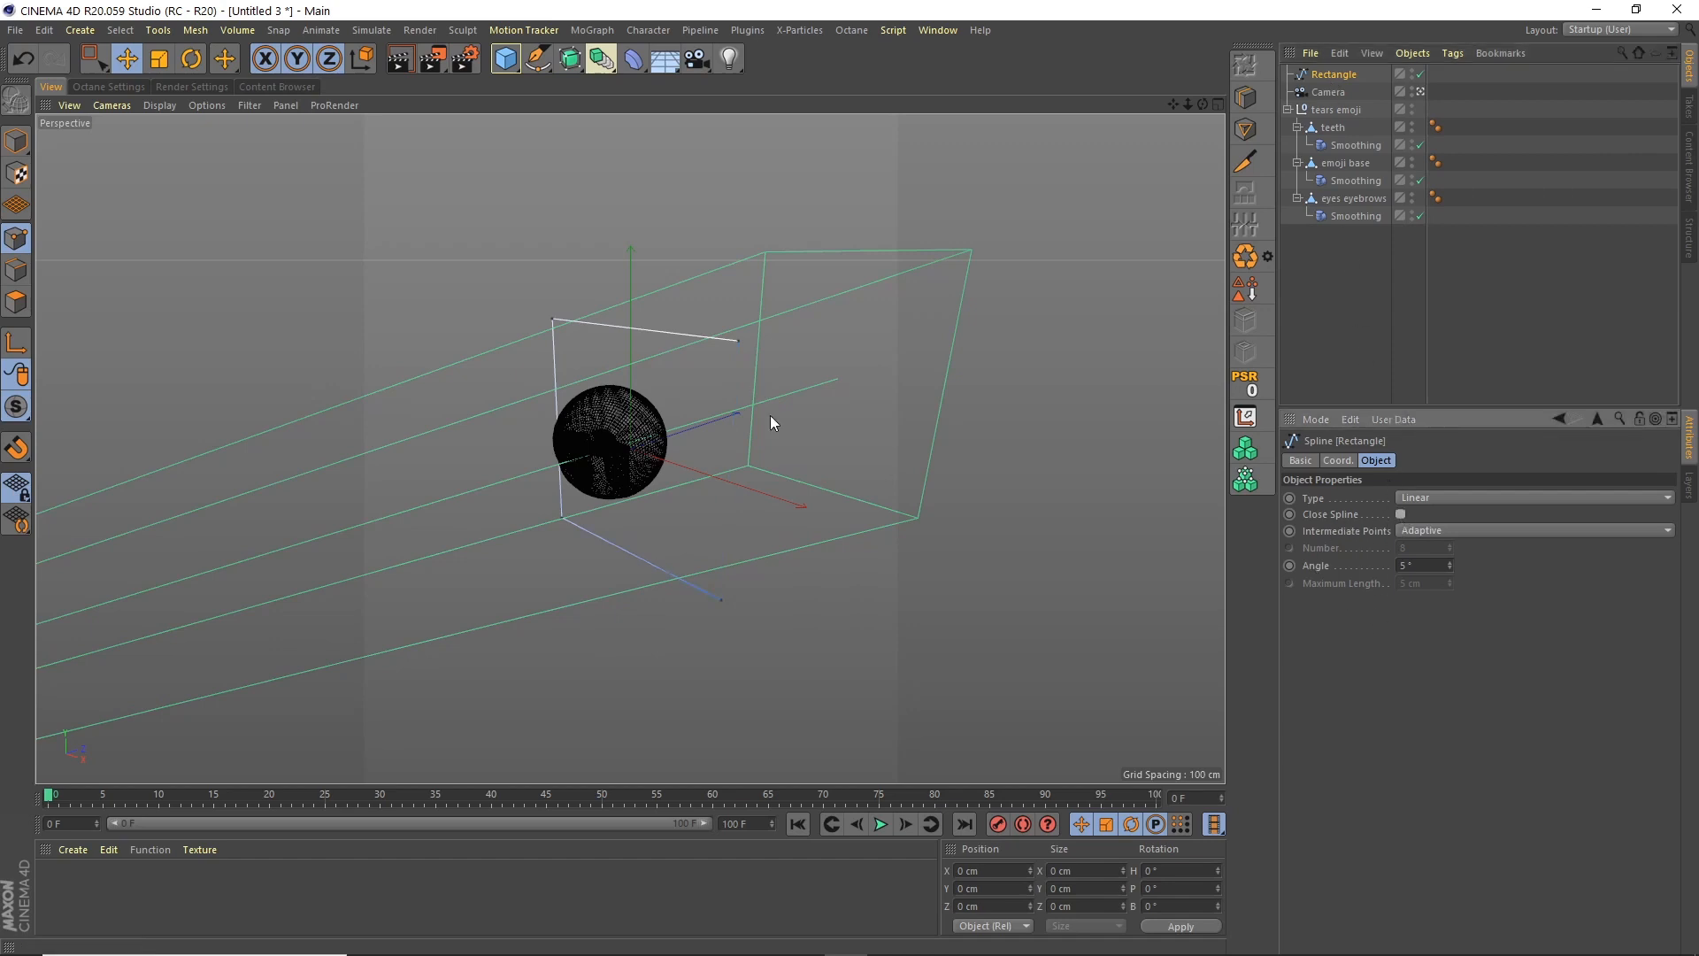
Delete the rectangle spline's two points on the positive X side, keeping one vertical line, and return to model mode
click(93, 59)
click(177, 115)
drag(831, 318, 675, 660)
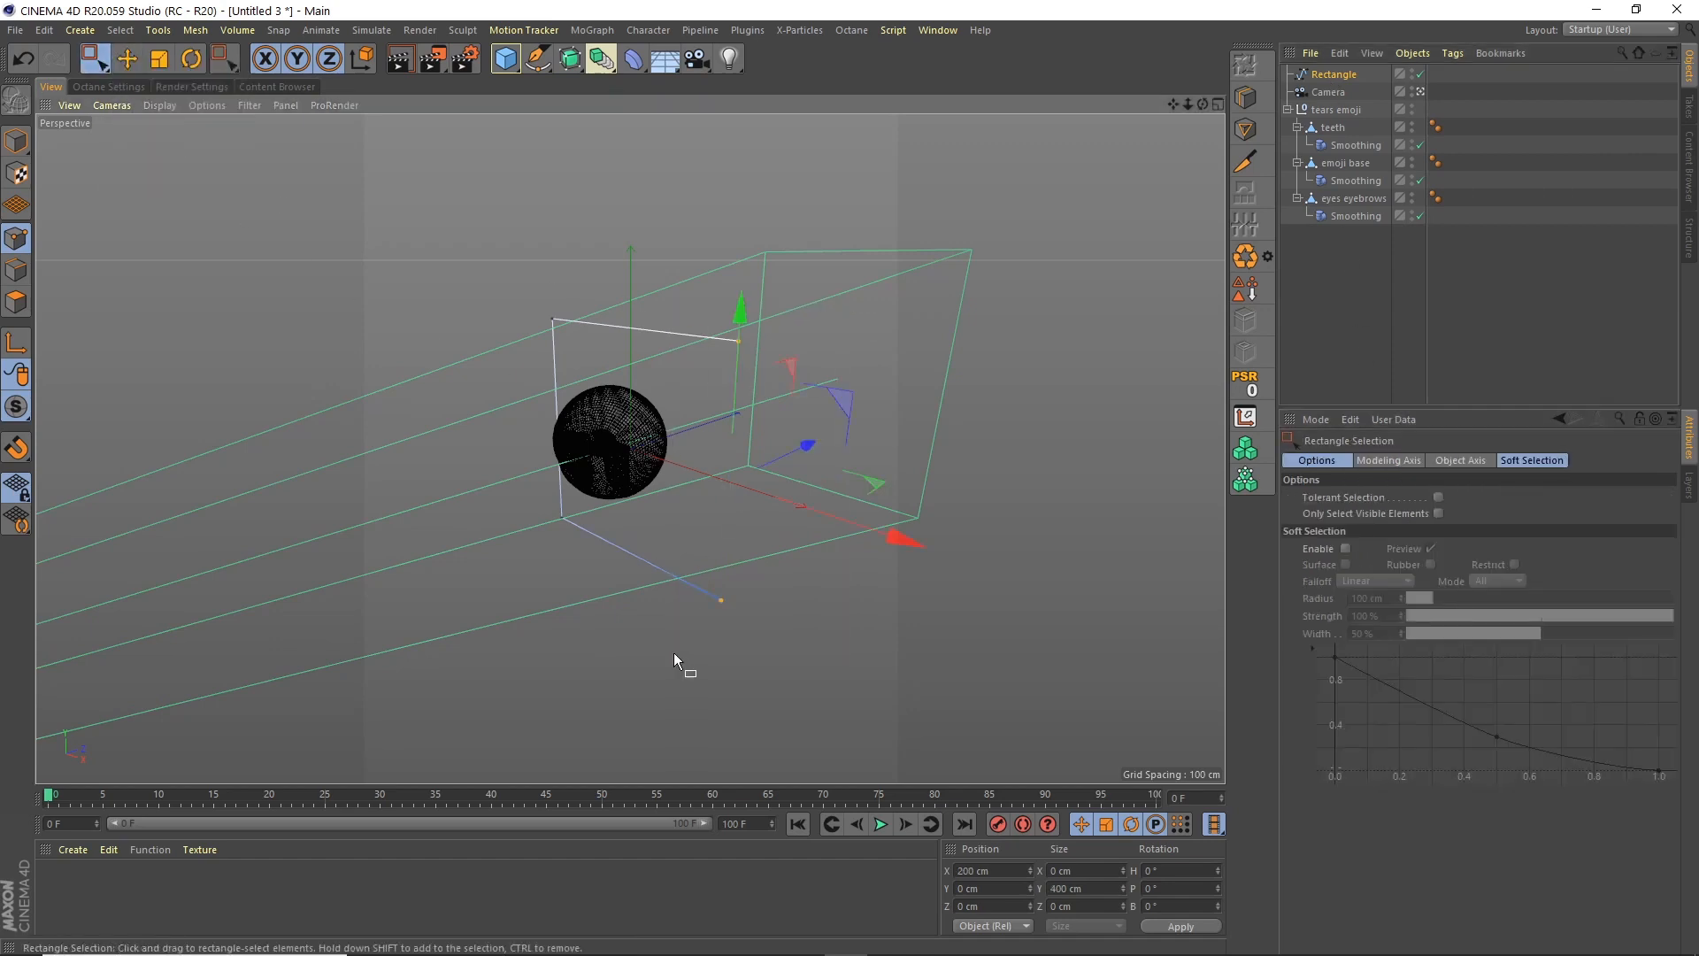
key(Delete)
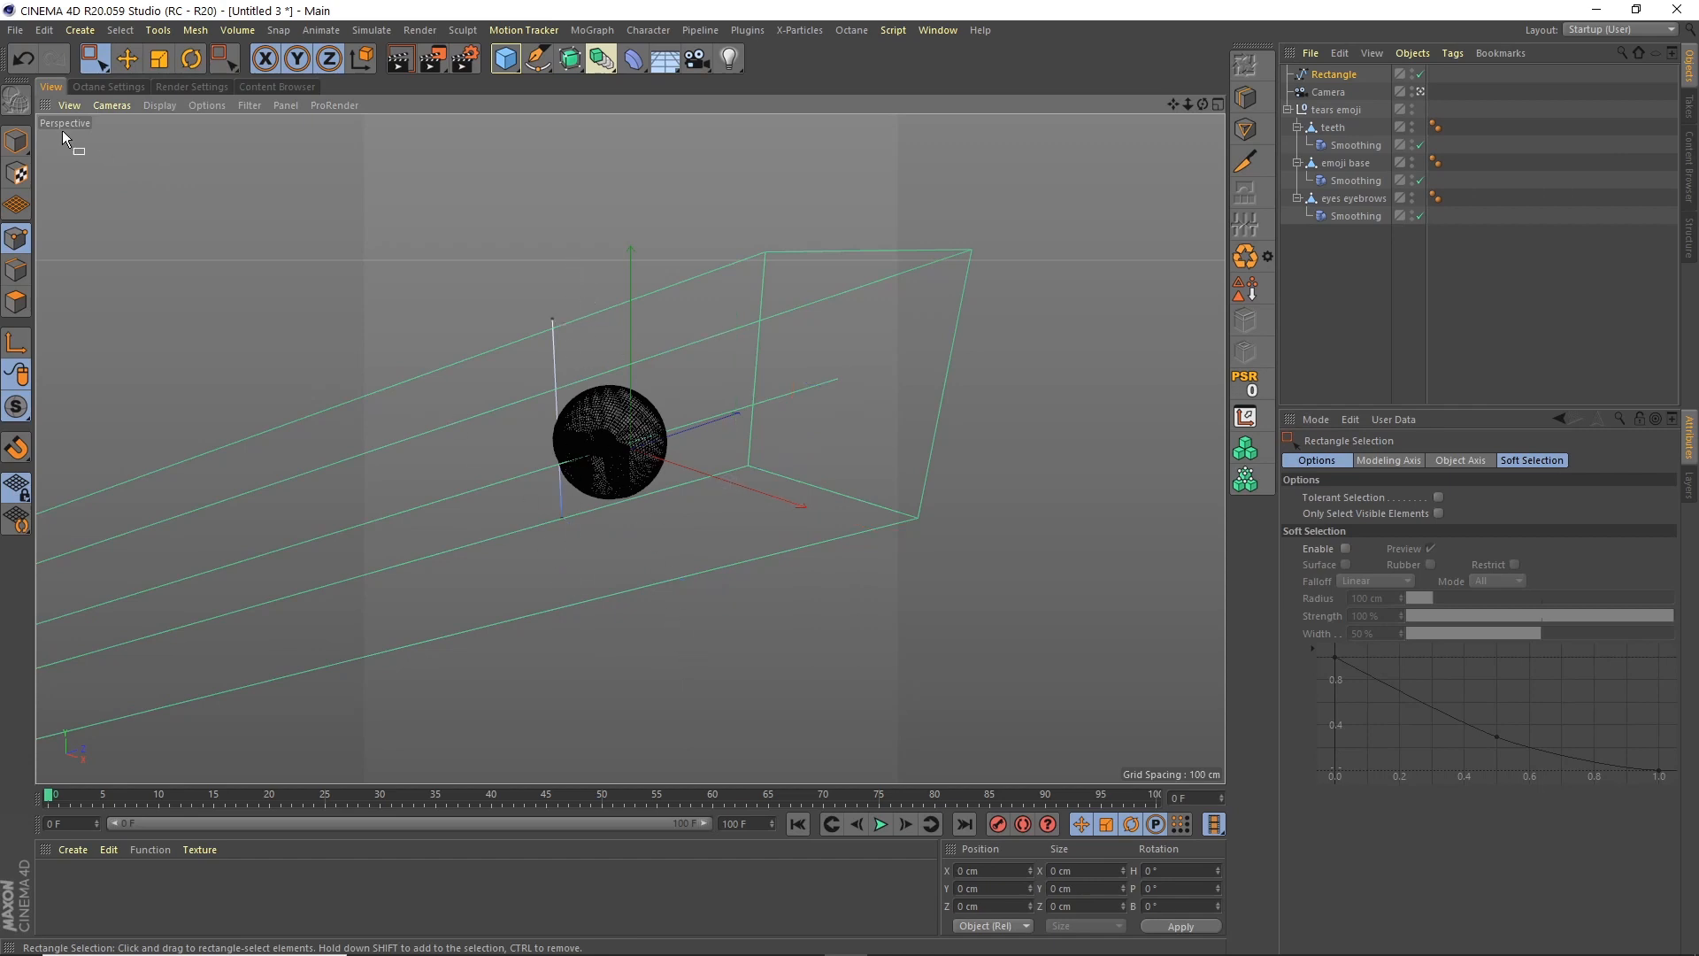
drag(64, 137, 610, 540)
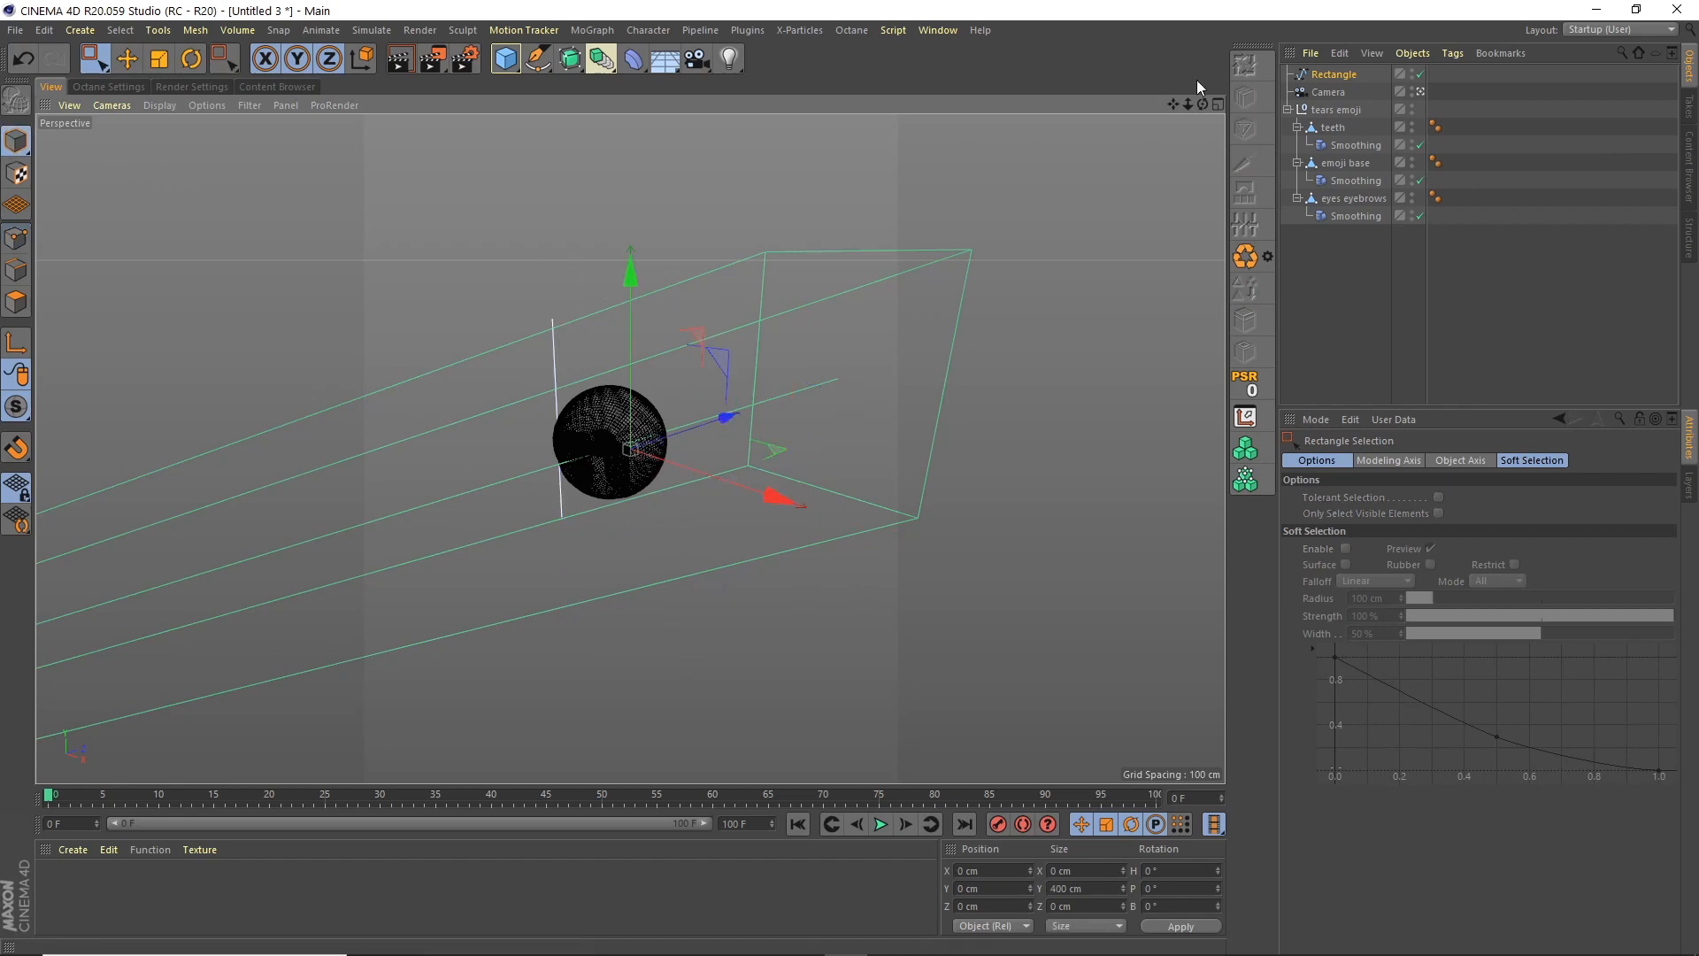
Center the rectangle spline's axis on all of its points with Axis Center
click(1345, 76)
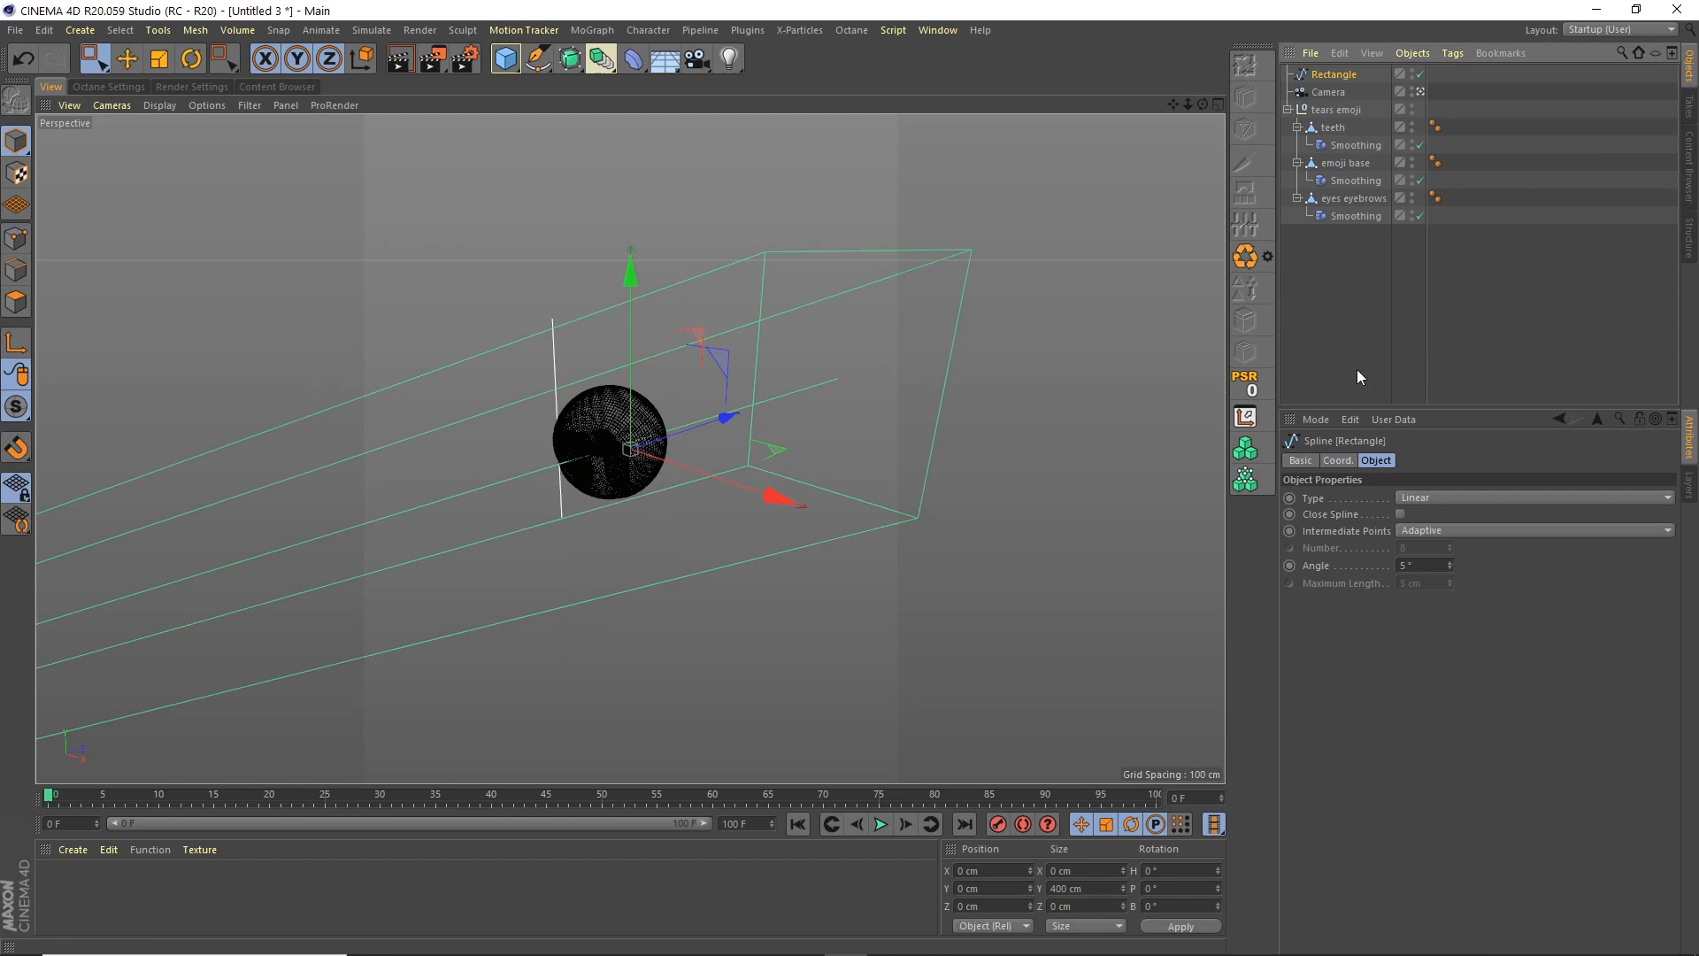
click(1248, 416)
click(1362, 640)
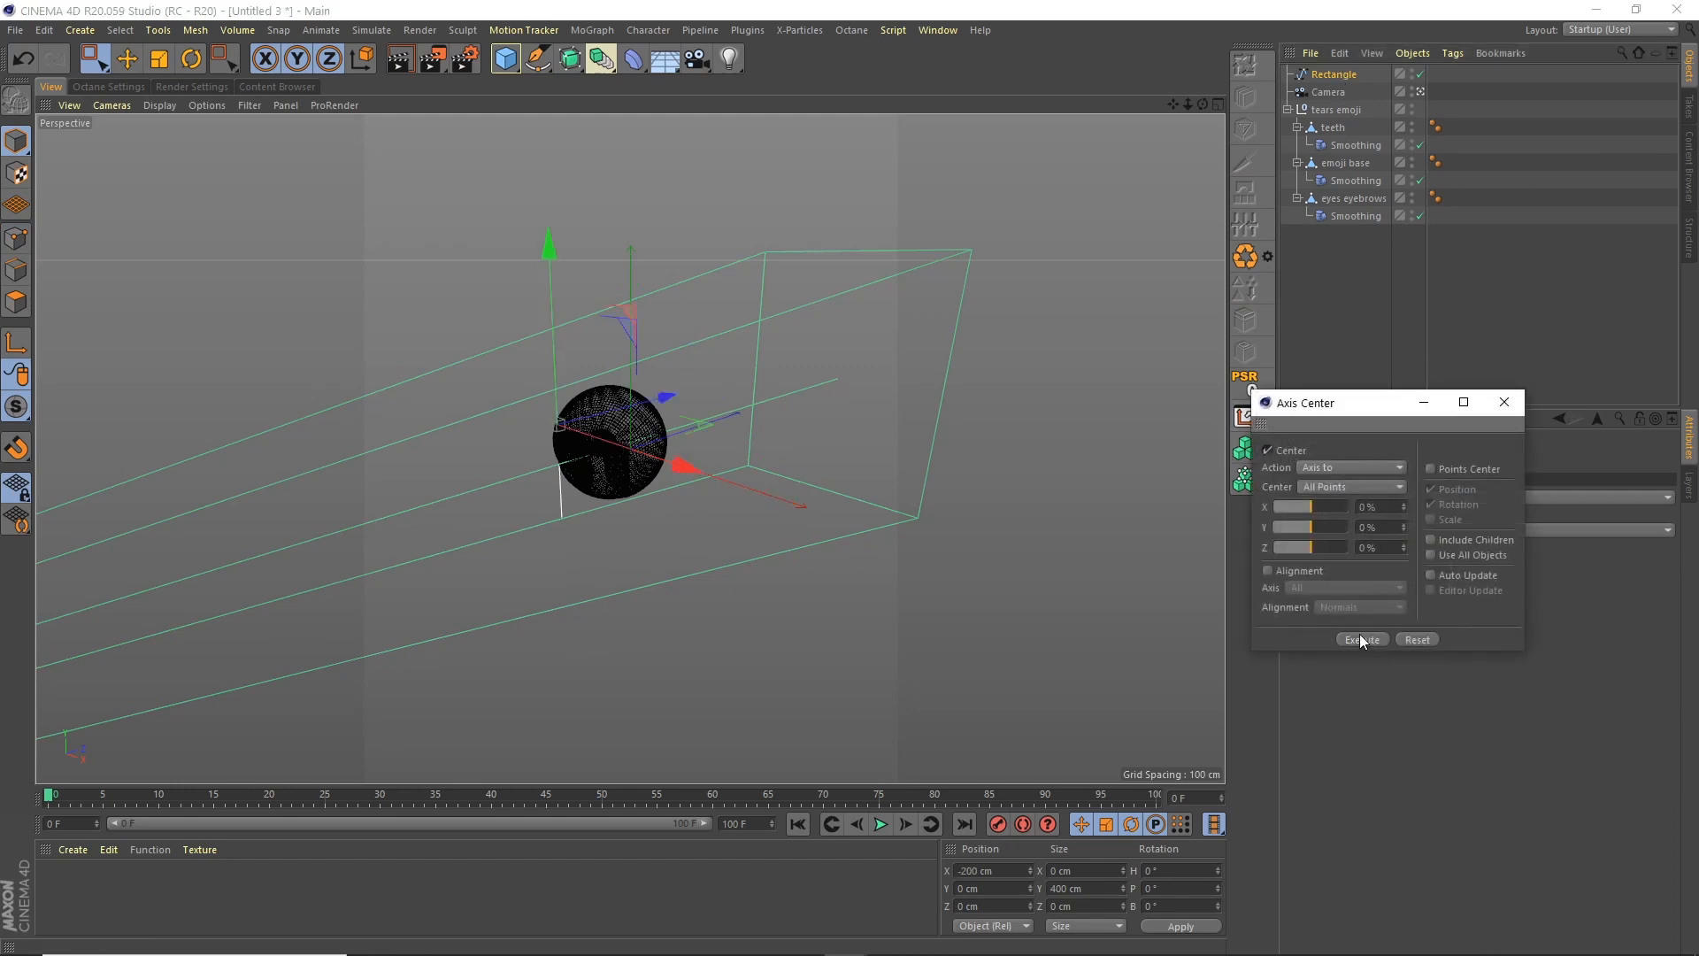
click(1504, 402)
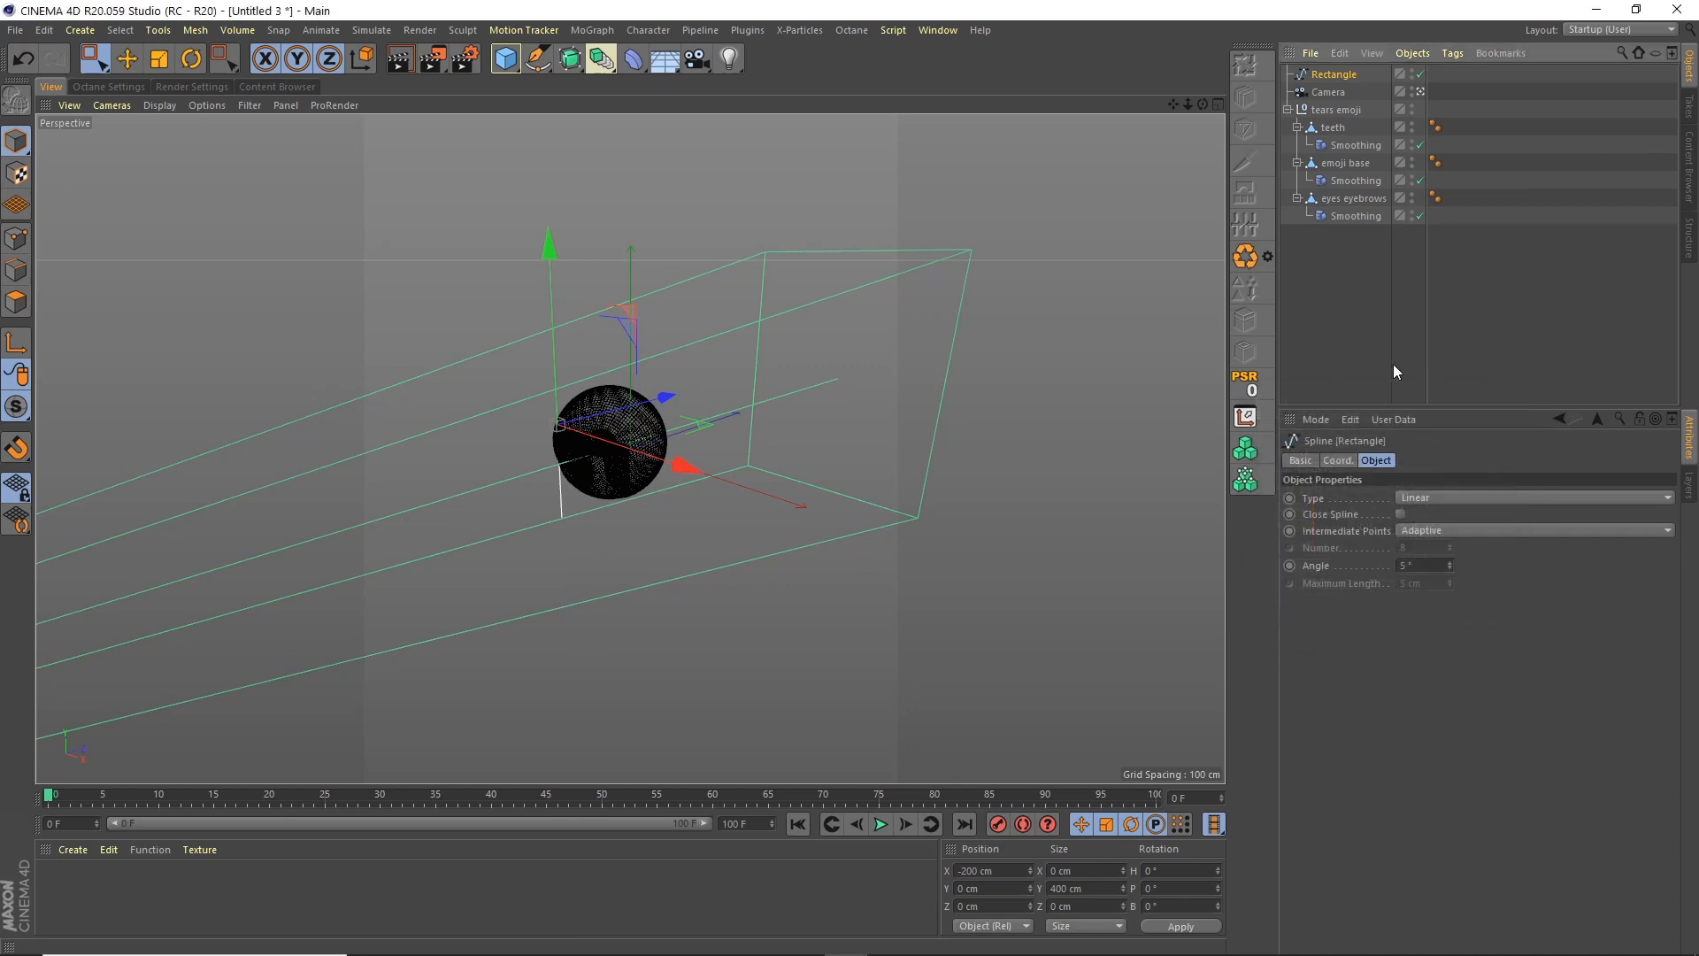
Move the rectangle spline beneath the emoji's eye on the negative X side, to about X -105 cm and Y -147 cm
drag(663, 463, 708, 481)
click(1218, 105)
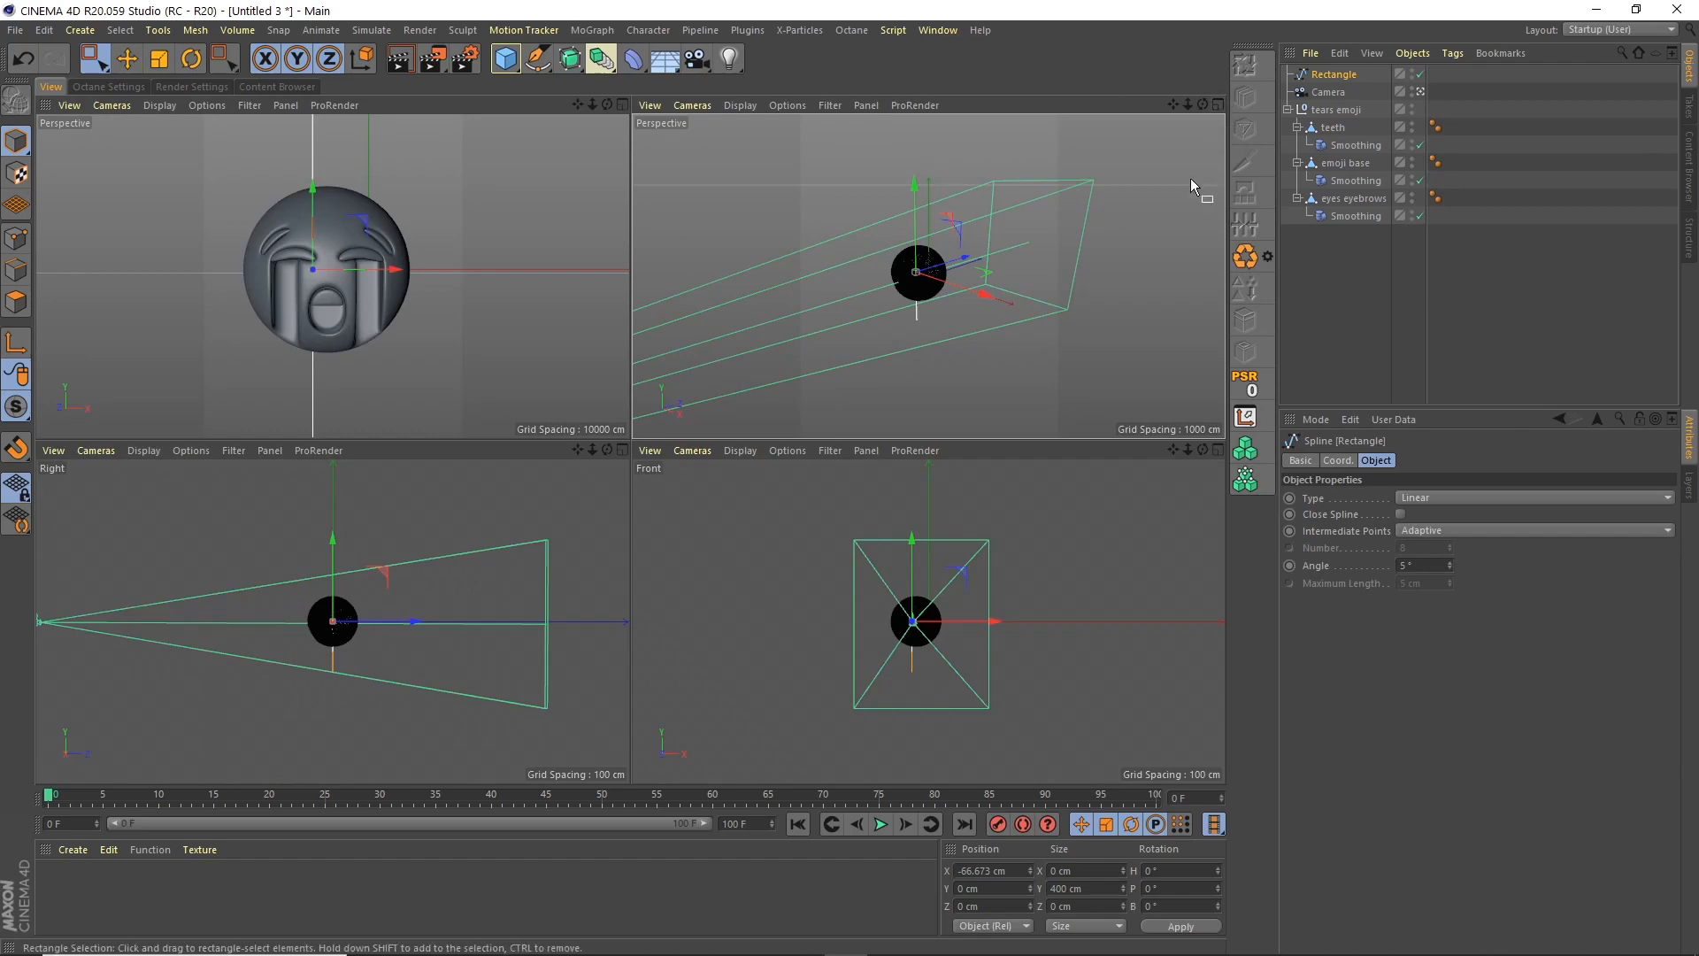
click(1218, 450)
scroll(665, 424, up, 5)
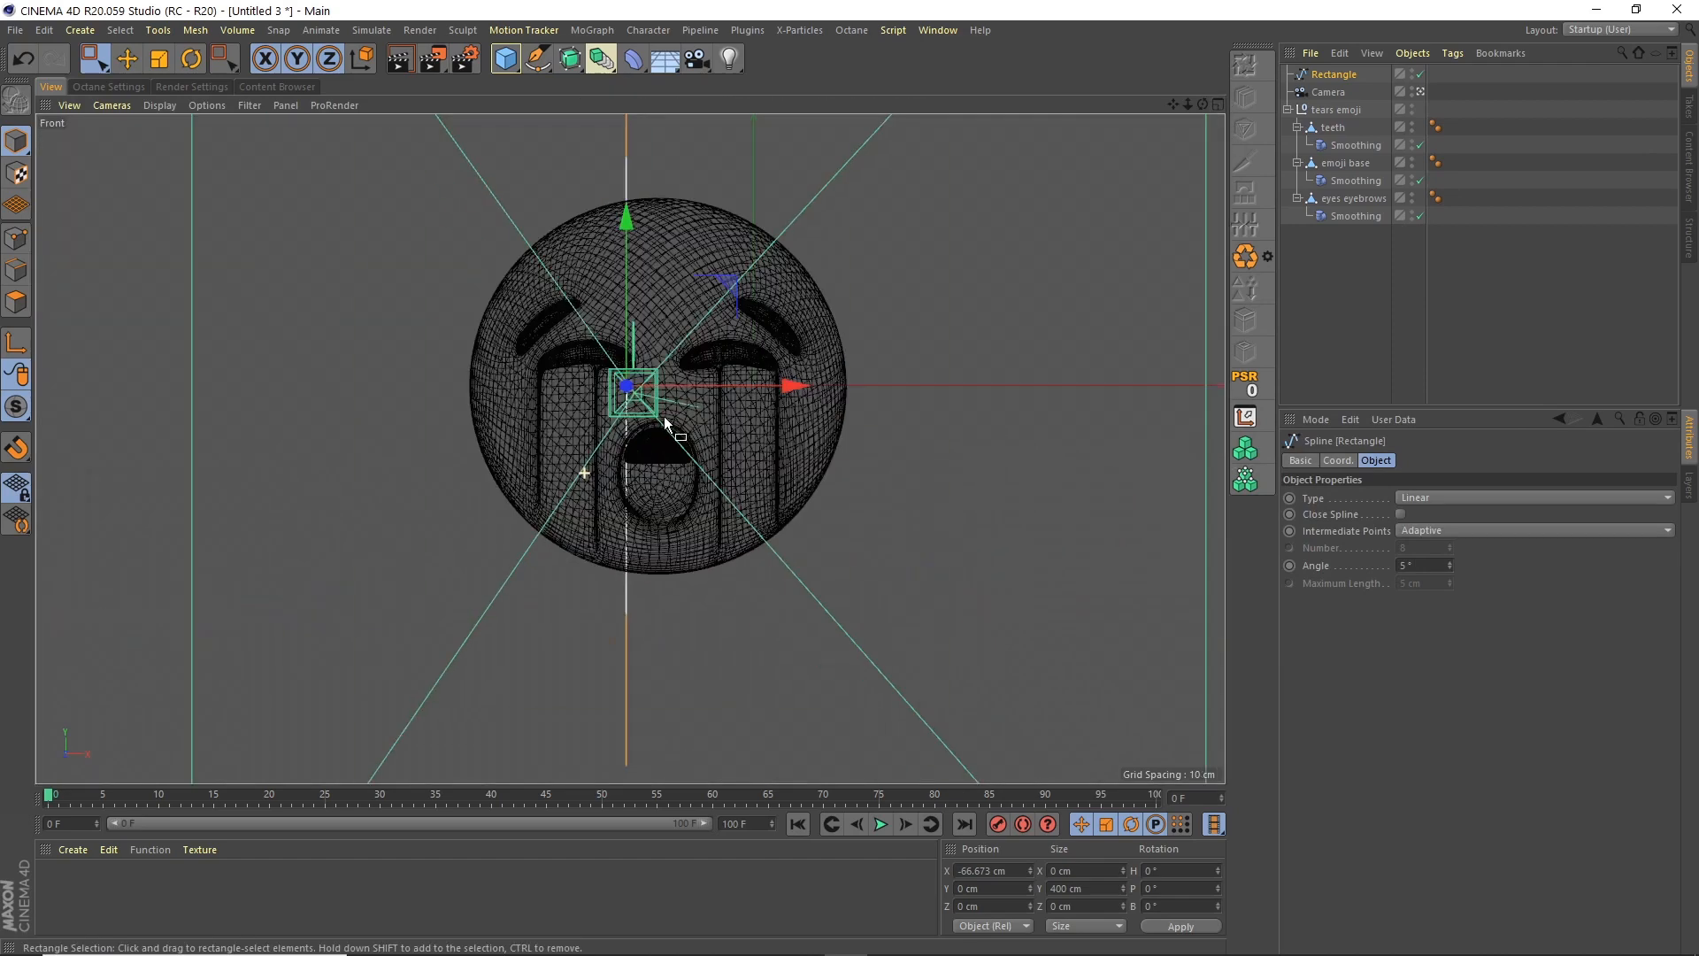
scroll(681, 407, up, 3)
drag(801, 343, 690, 345)
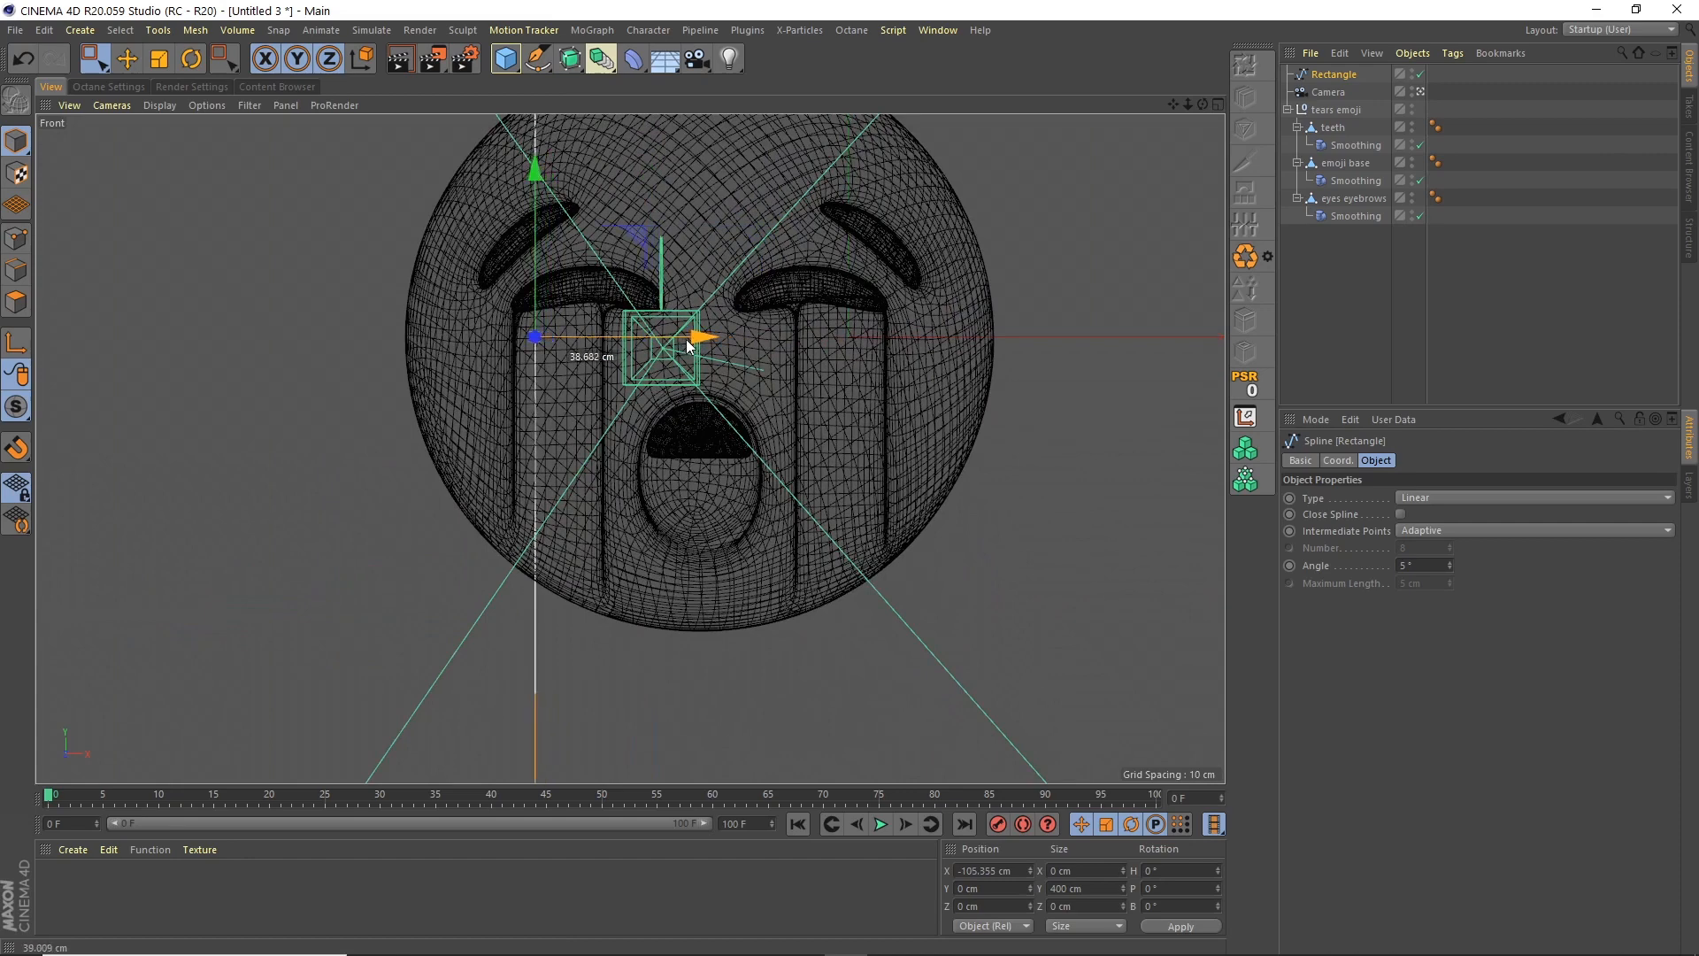
drag(536, 182, 555, 612)
Using the Right view, move the rectangle spline along Z toward the emoji's face, to about -68 cm
click(1218, 104)
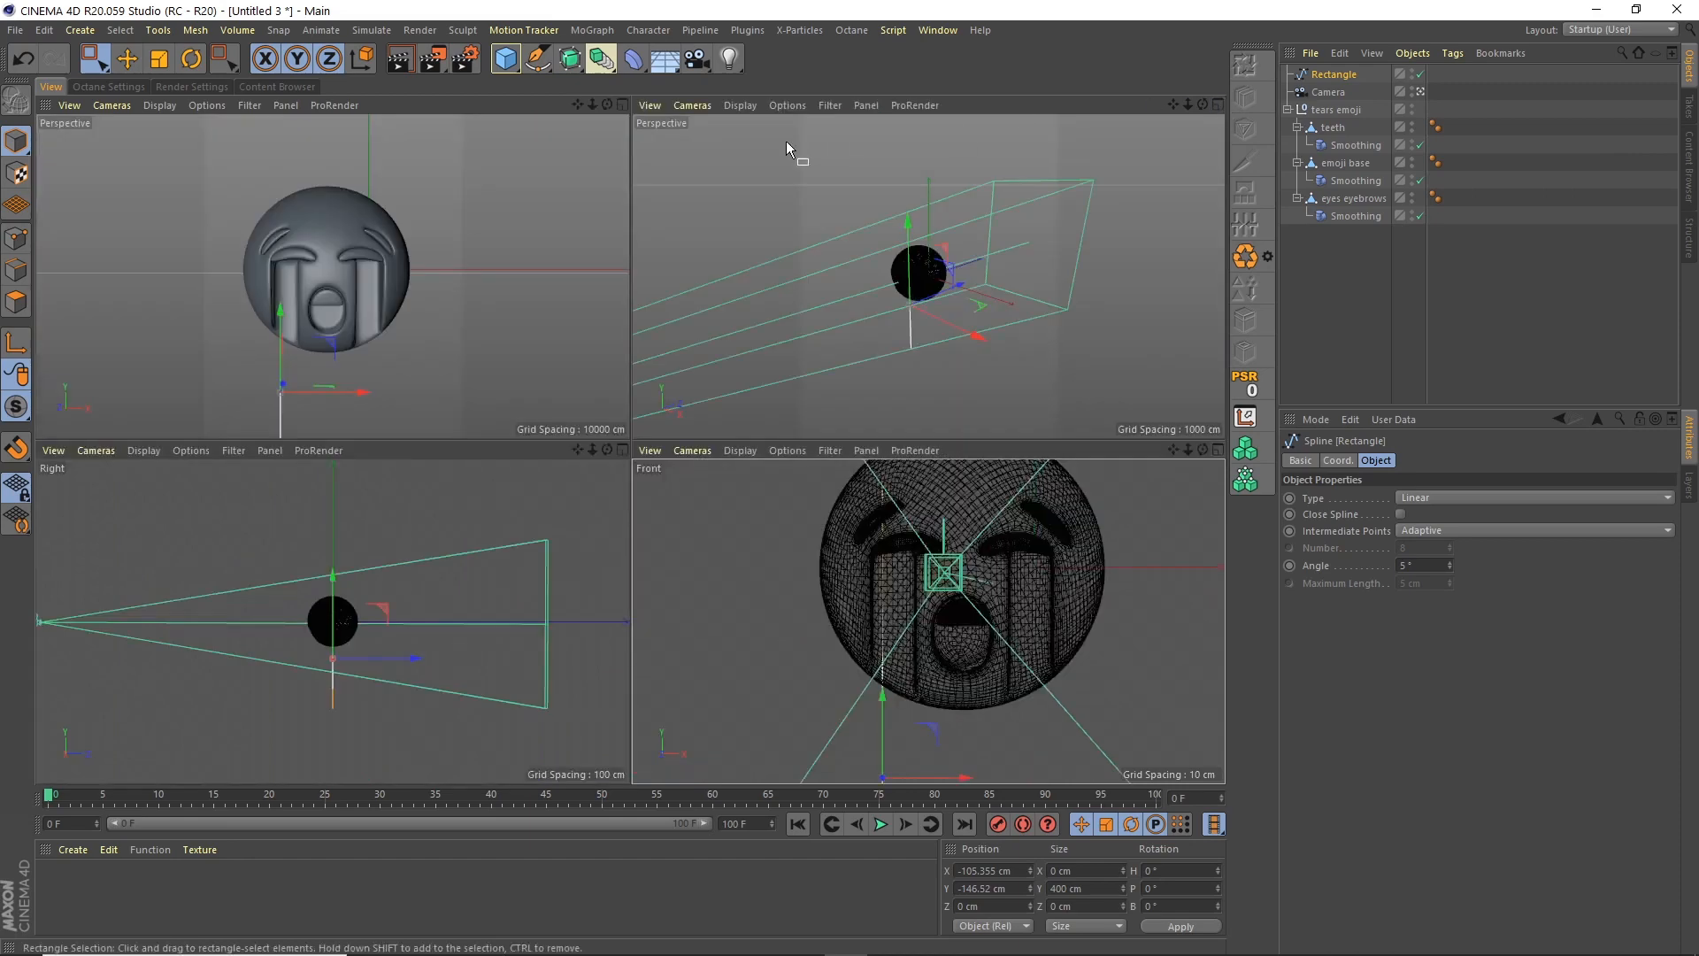
click(621, 105)
click(1218, 105)
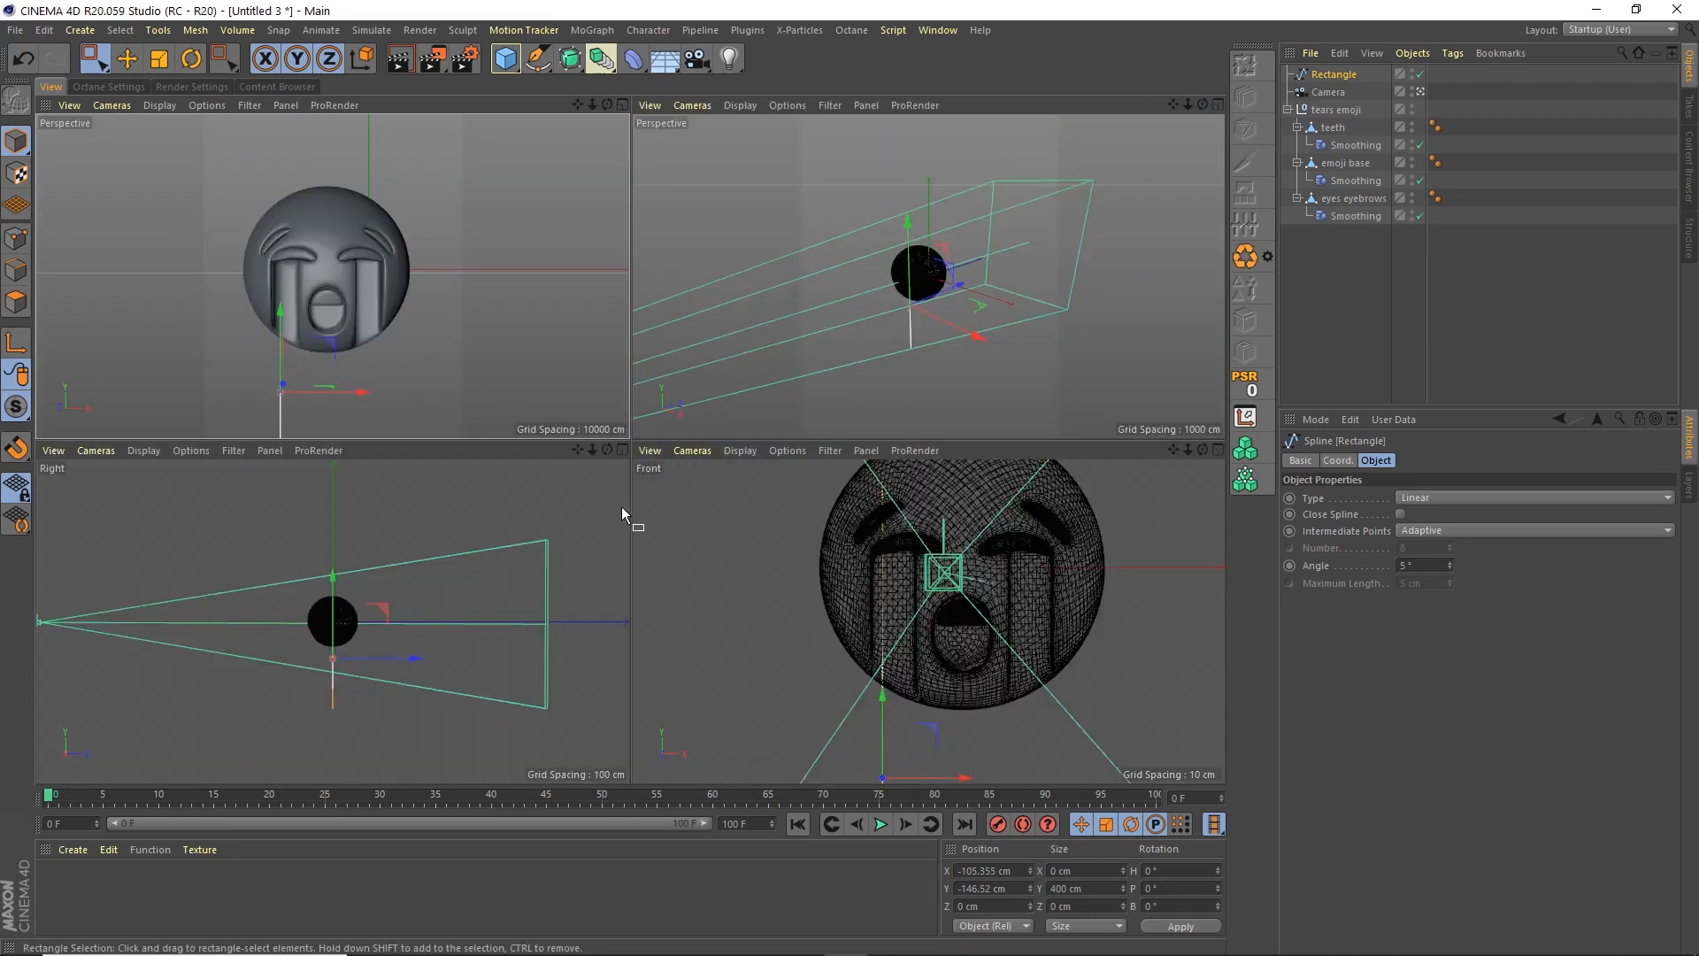
click(622, 450)
scroll(736, 428, up, 6)
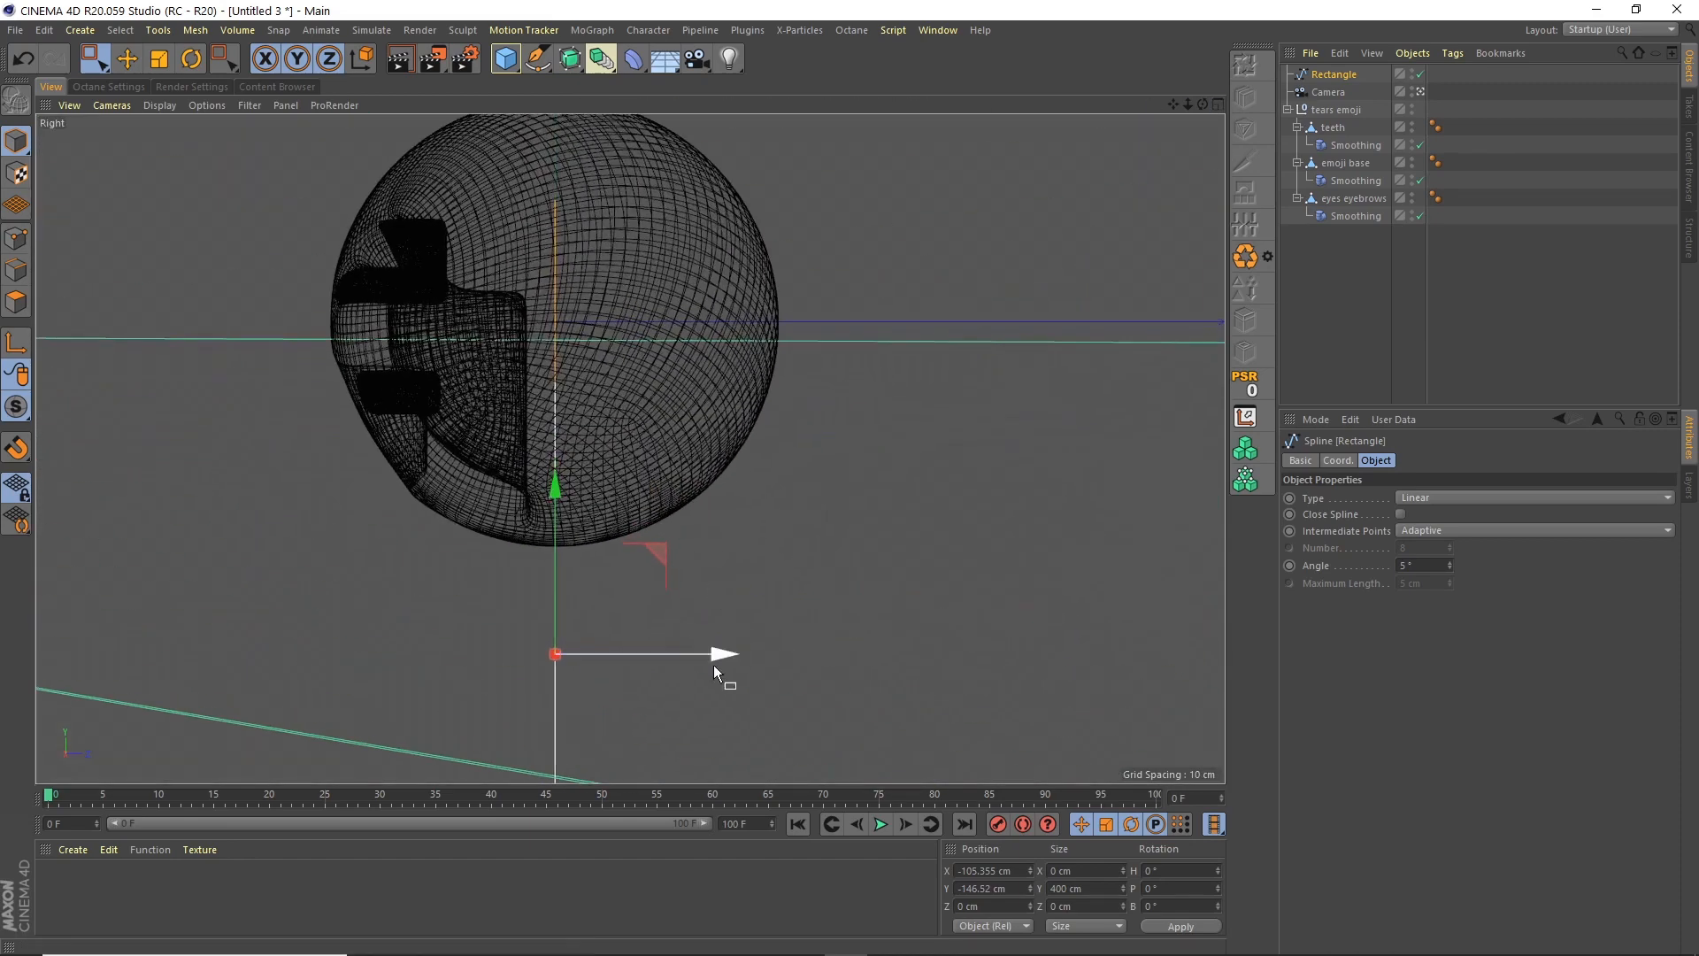
drag(713, 666, 543, 675)
scroll(455, 497, up, 3)
scroll(495, 459, down, 5)
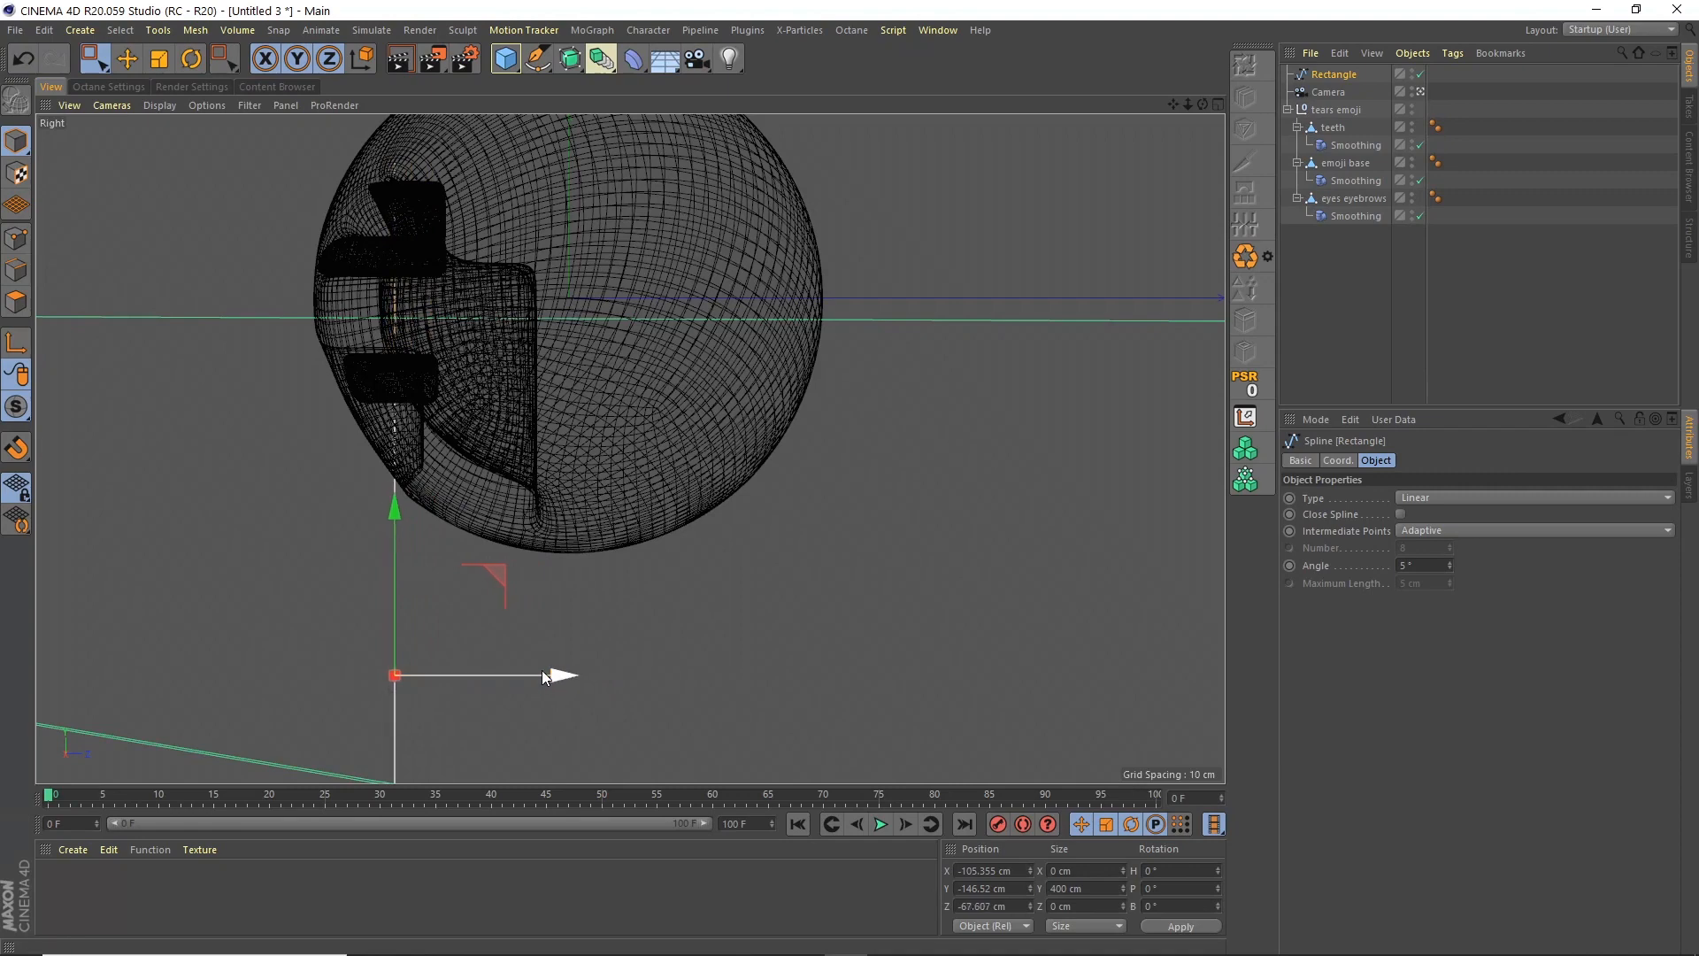
Return to the camera view and add a MoGraph Cloner with a new cube as its child
click(1216, 106)
middle_click(646, 109)
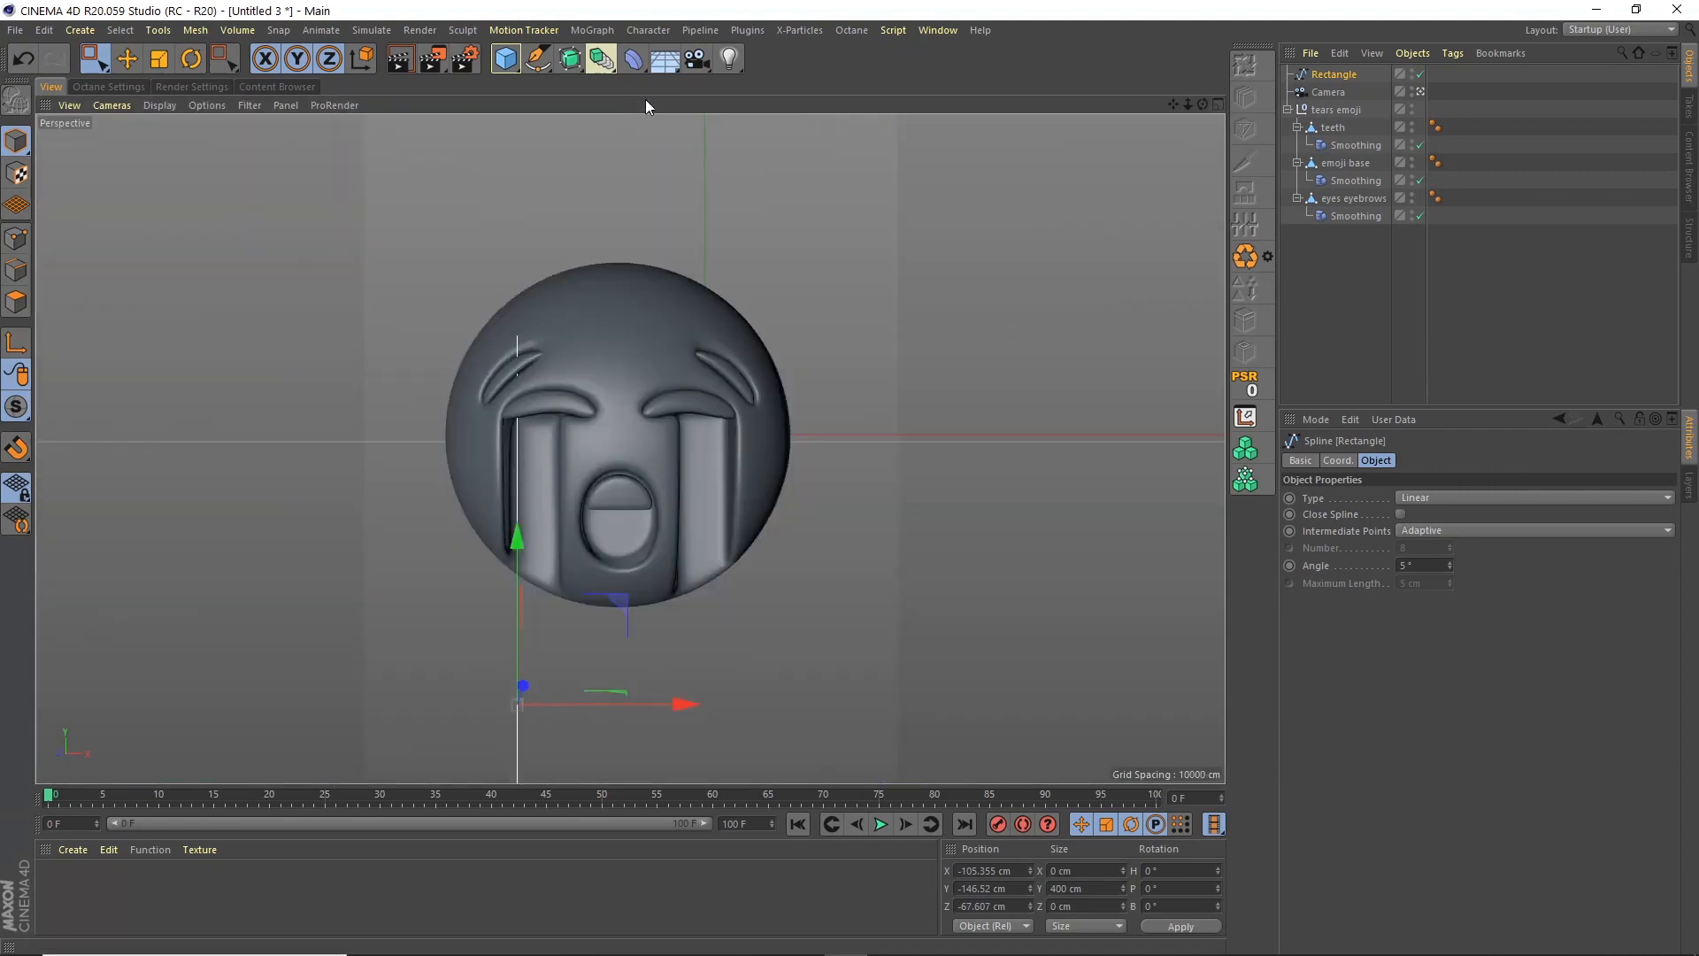
click(592, 29)
click(699, 221)
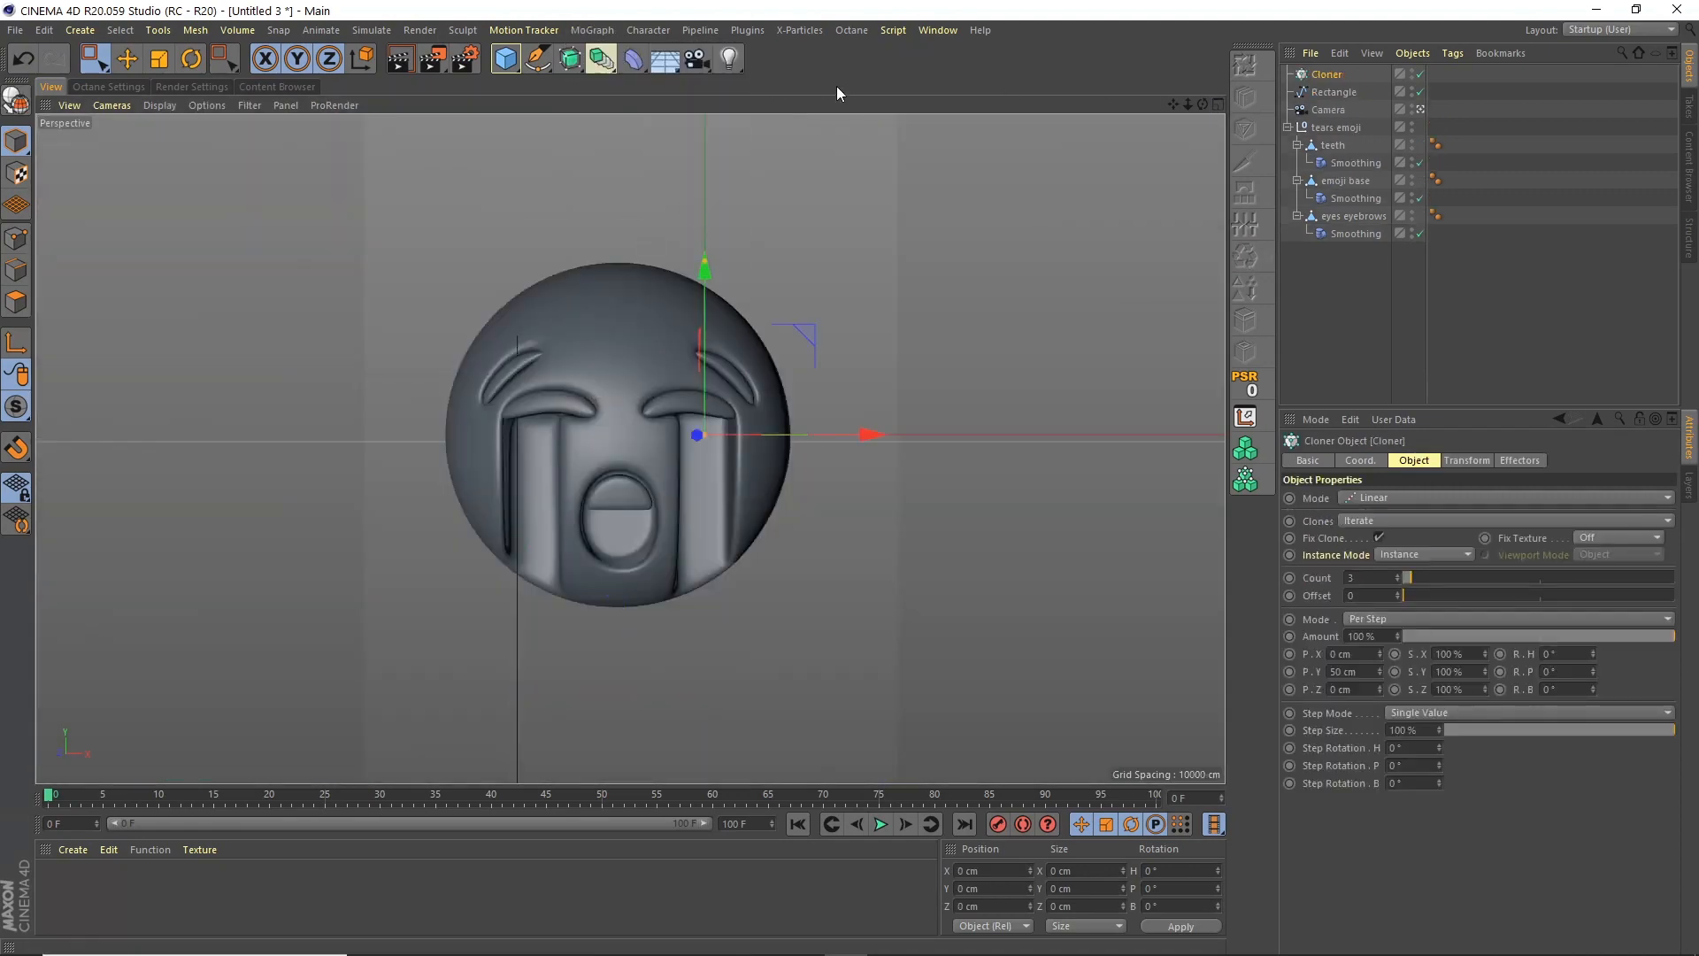
drag(505, 58, 696, 86)
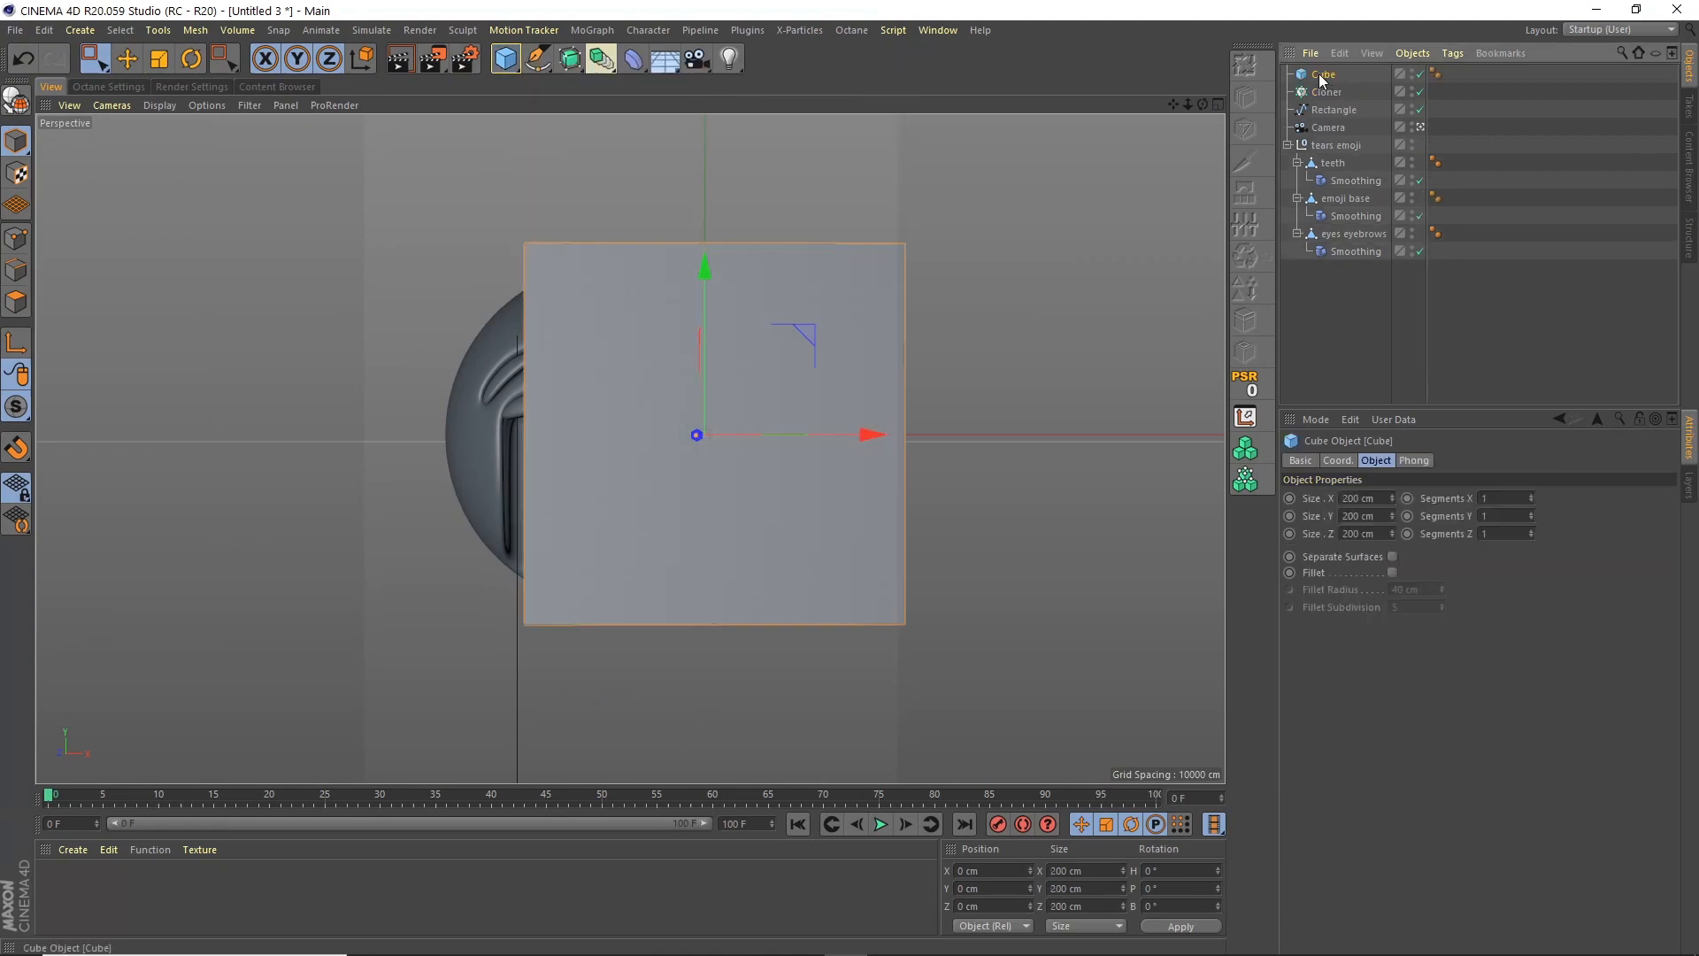
drag(1320, 77, 1339, 95)
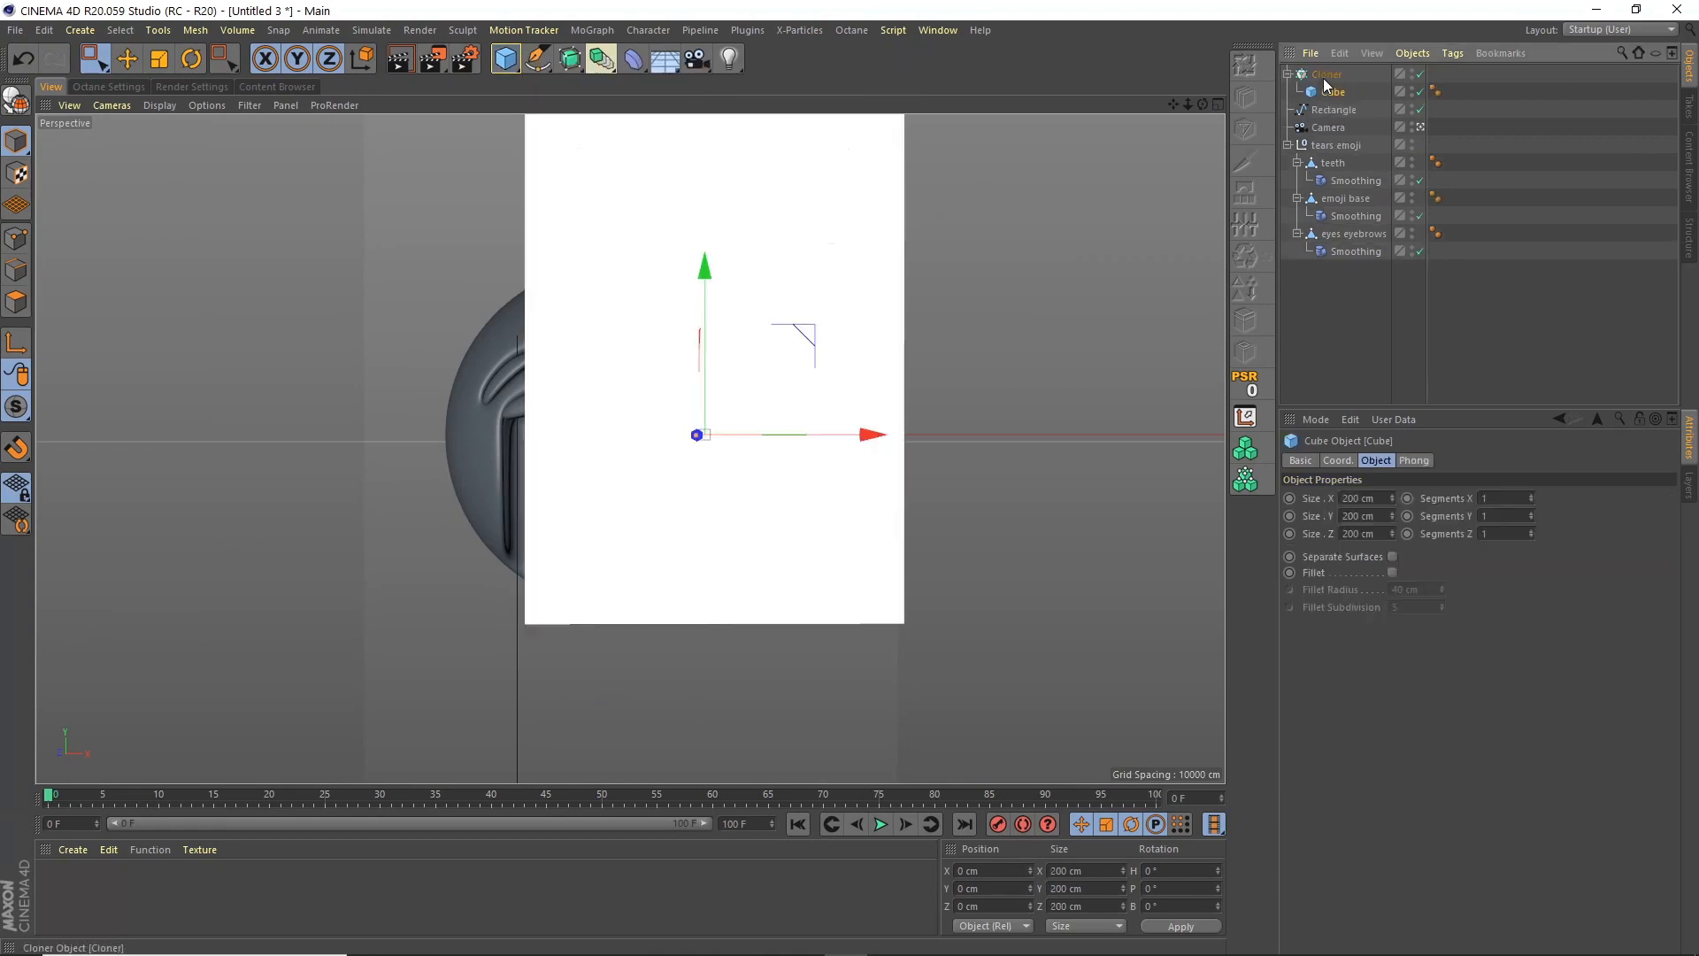
Rename the Cloner as Tears
click(1327, 77)
double_click(1334, 76)
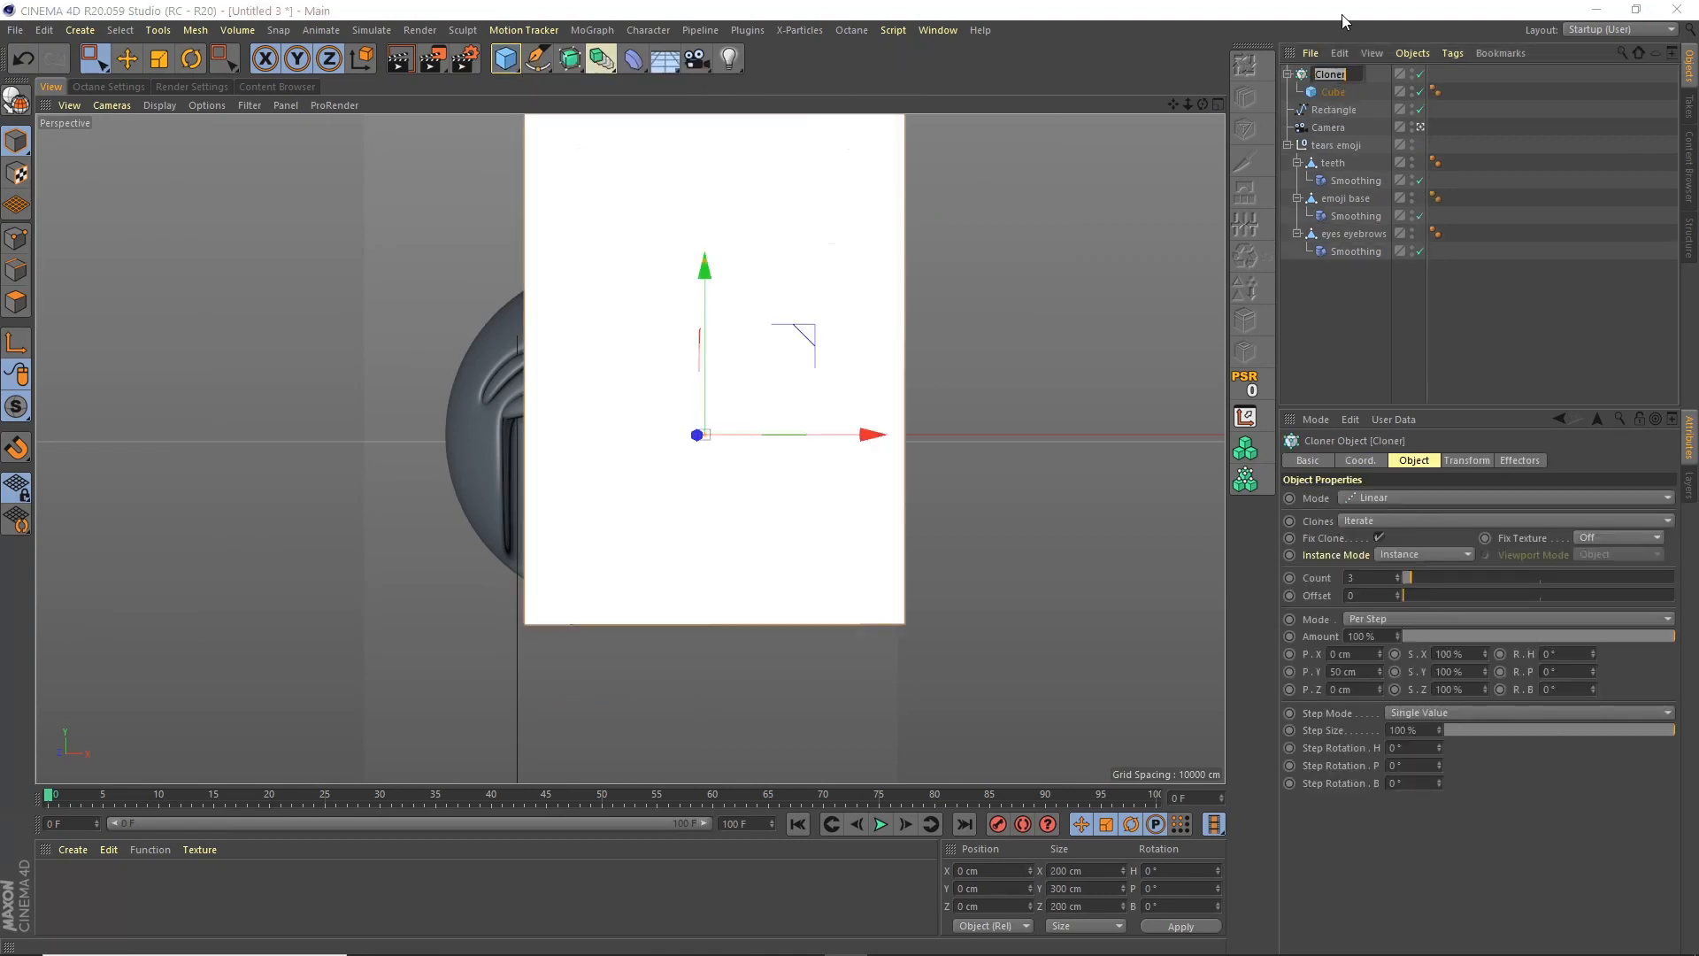
text(Tears)
key(Return)
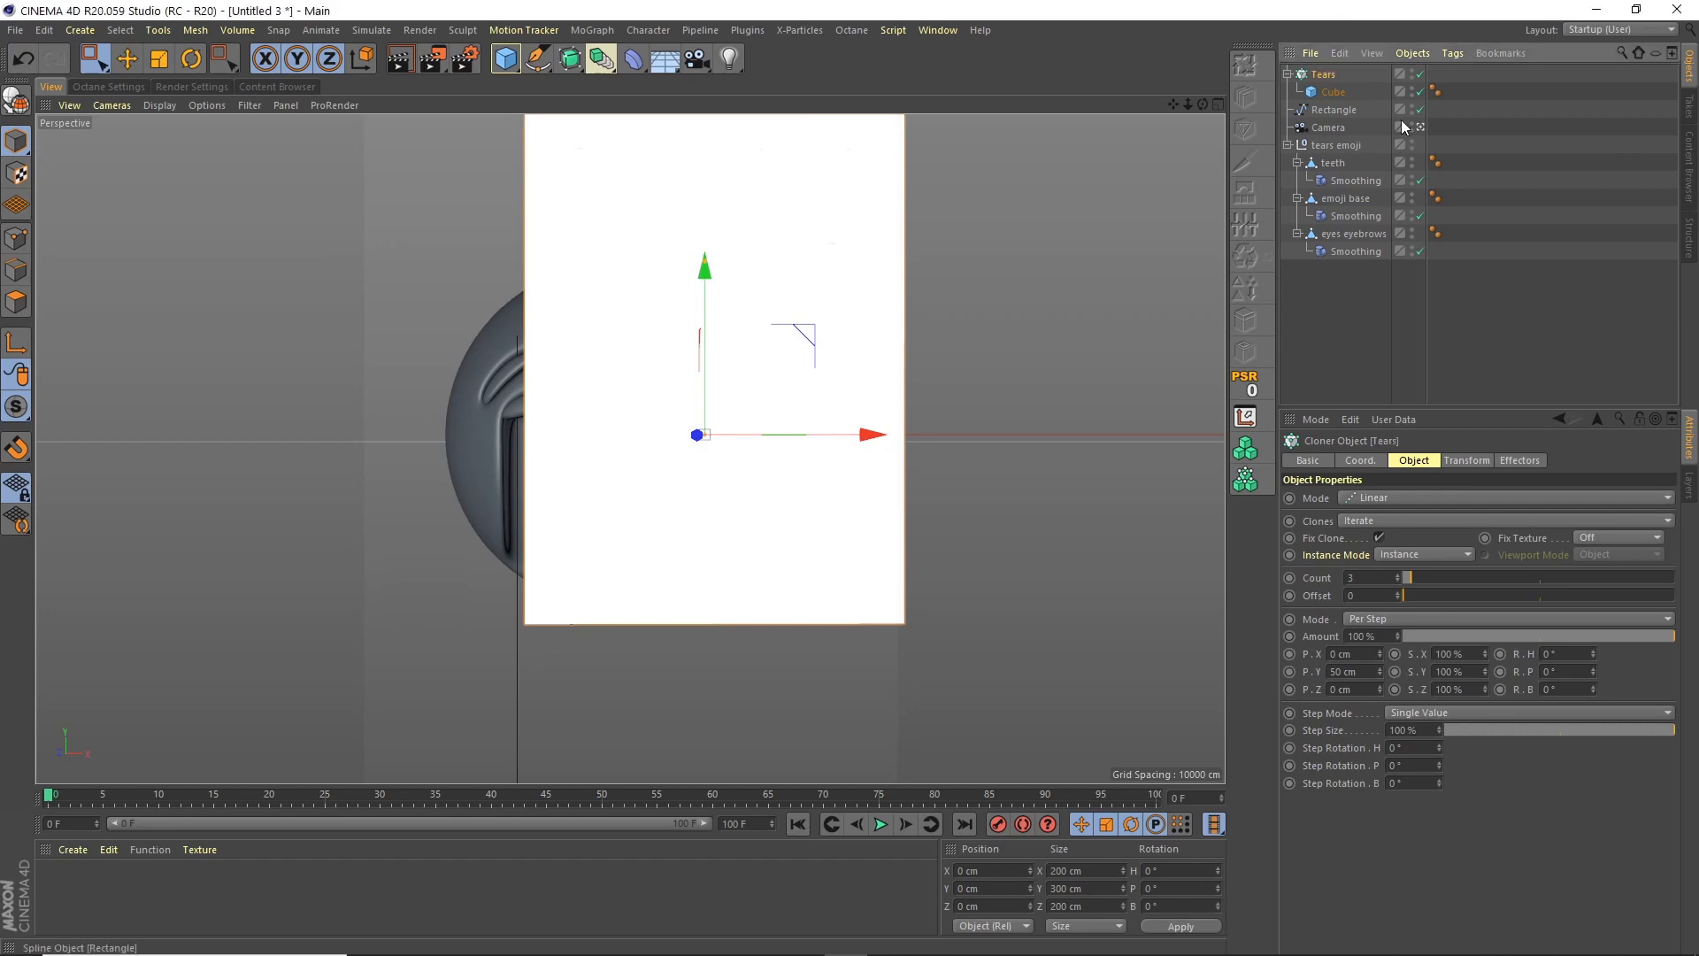
Set the cube's size to 30 cm in X, 10 cm in Y and 56 cm in Z, and enable its fillet
click(1332, 92)
click(1380, 500)
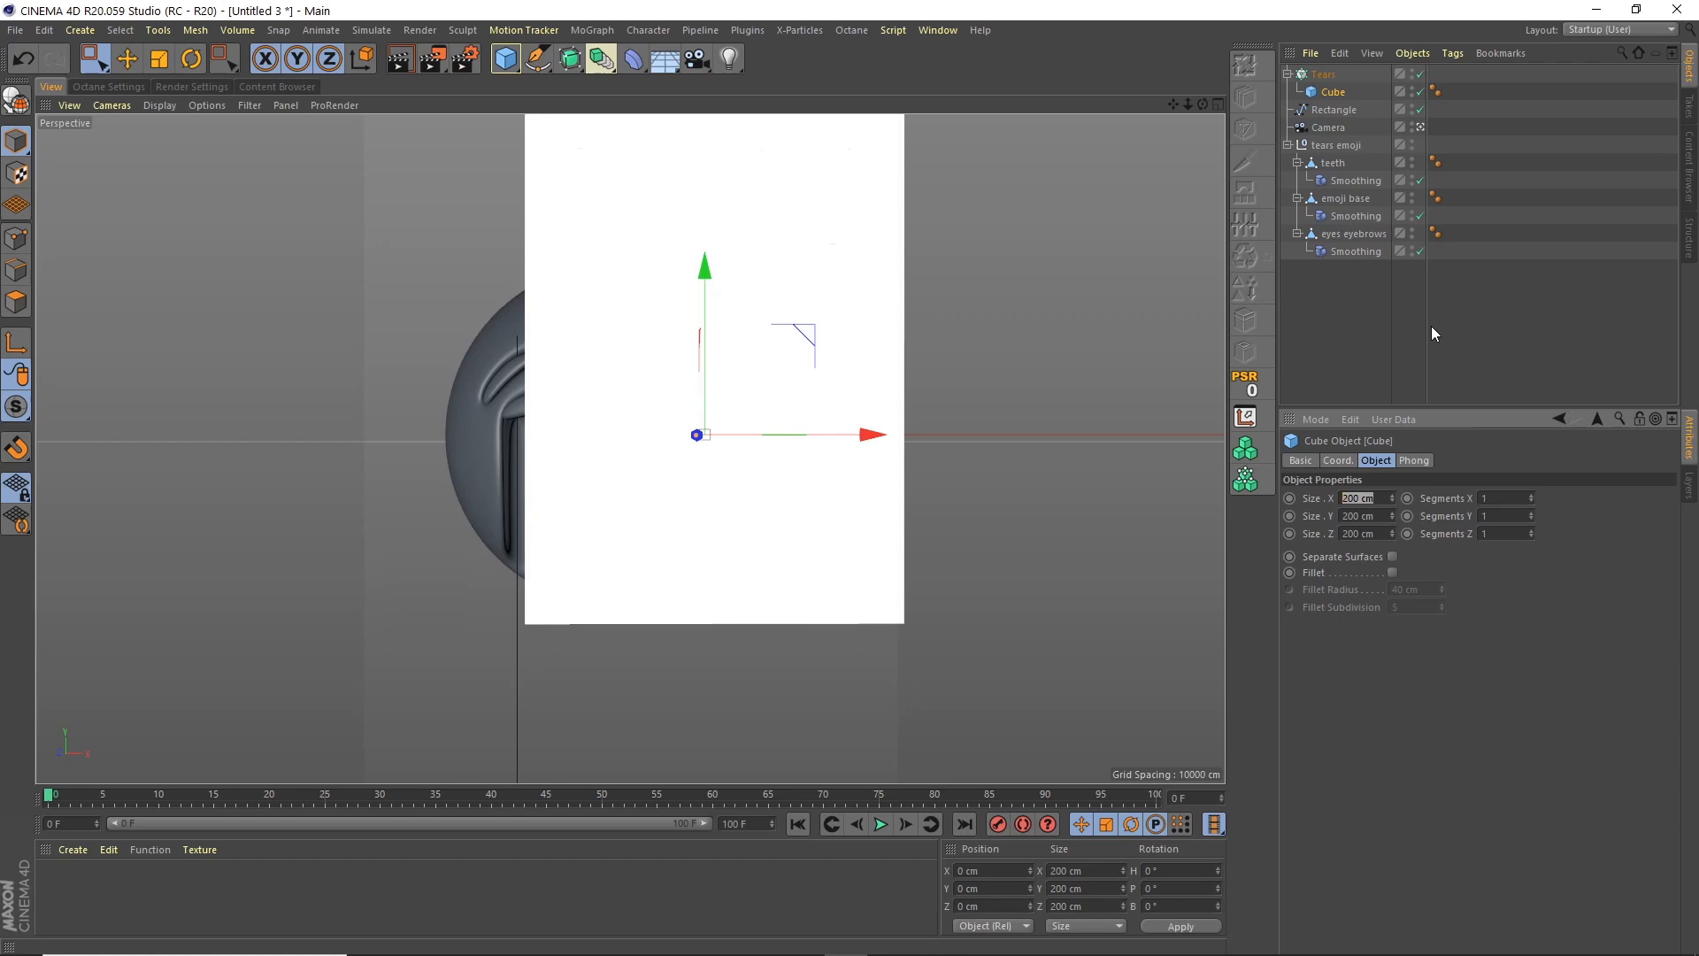
text(30)
key(Tab)
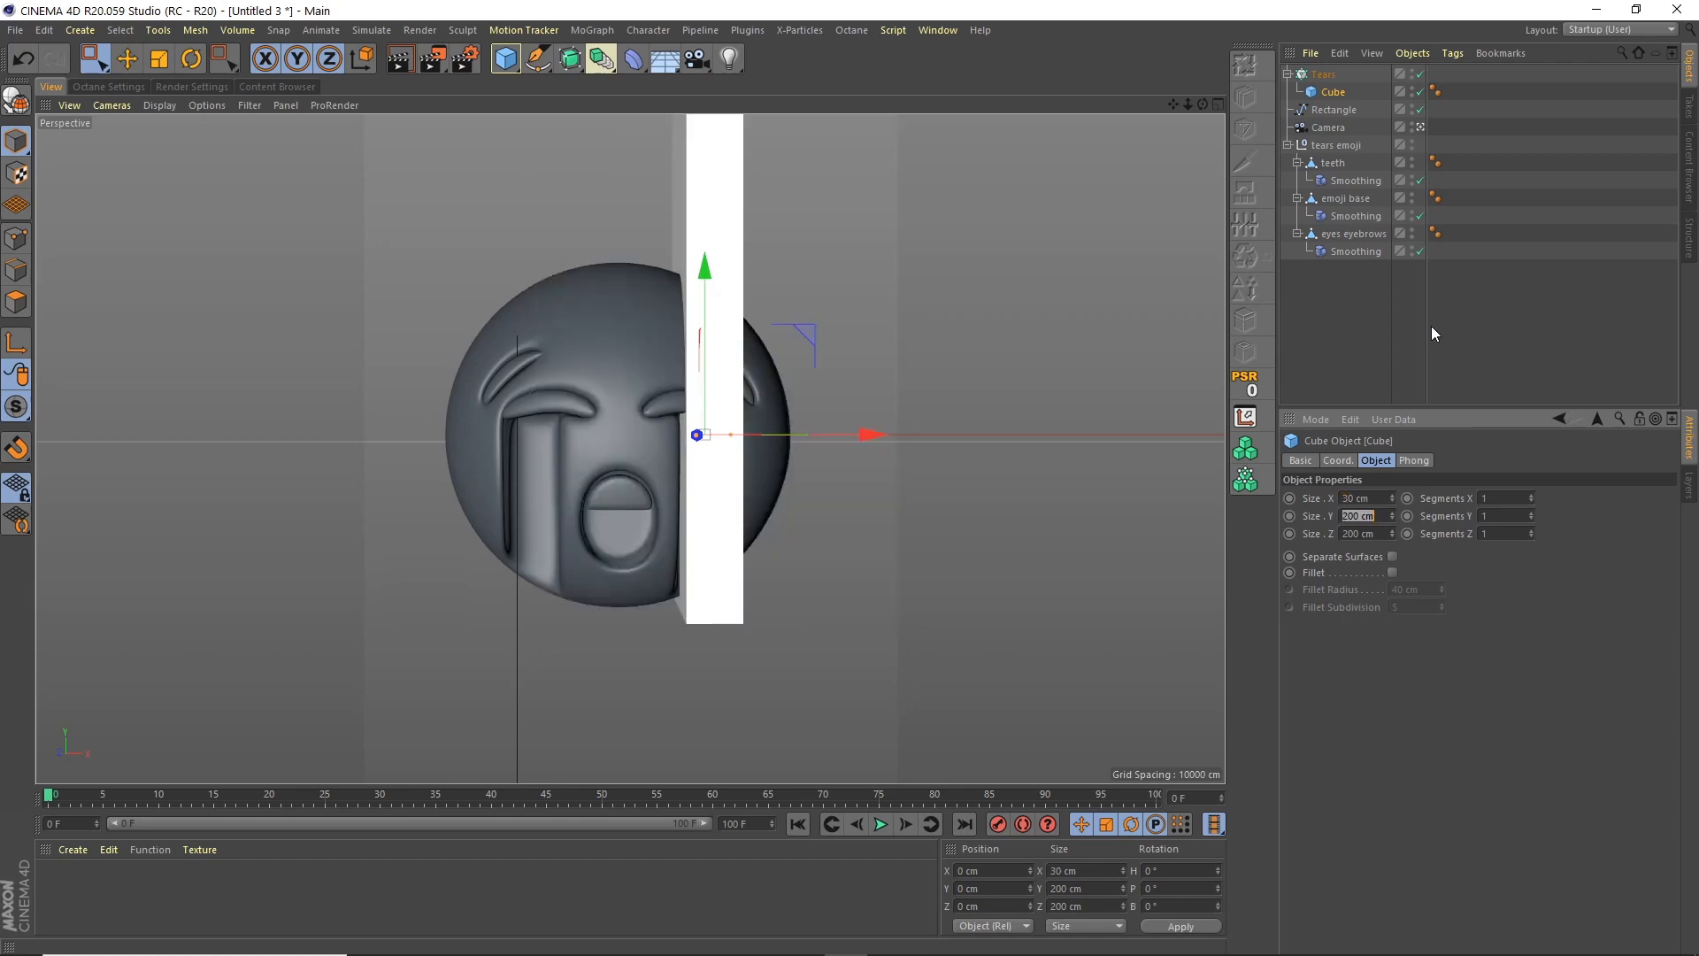
text(10)
key(Tab)
text(56)
key(Return)
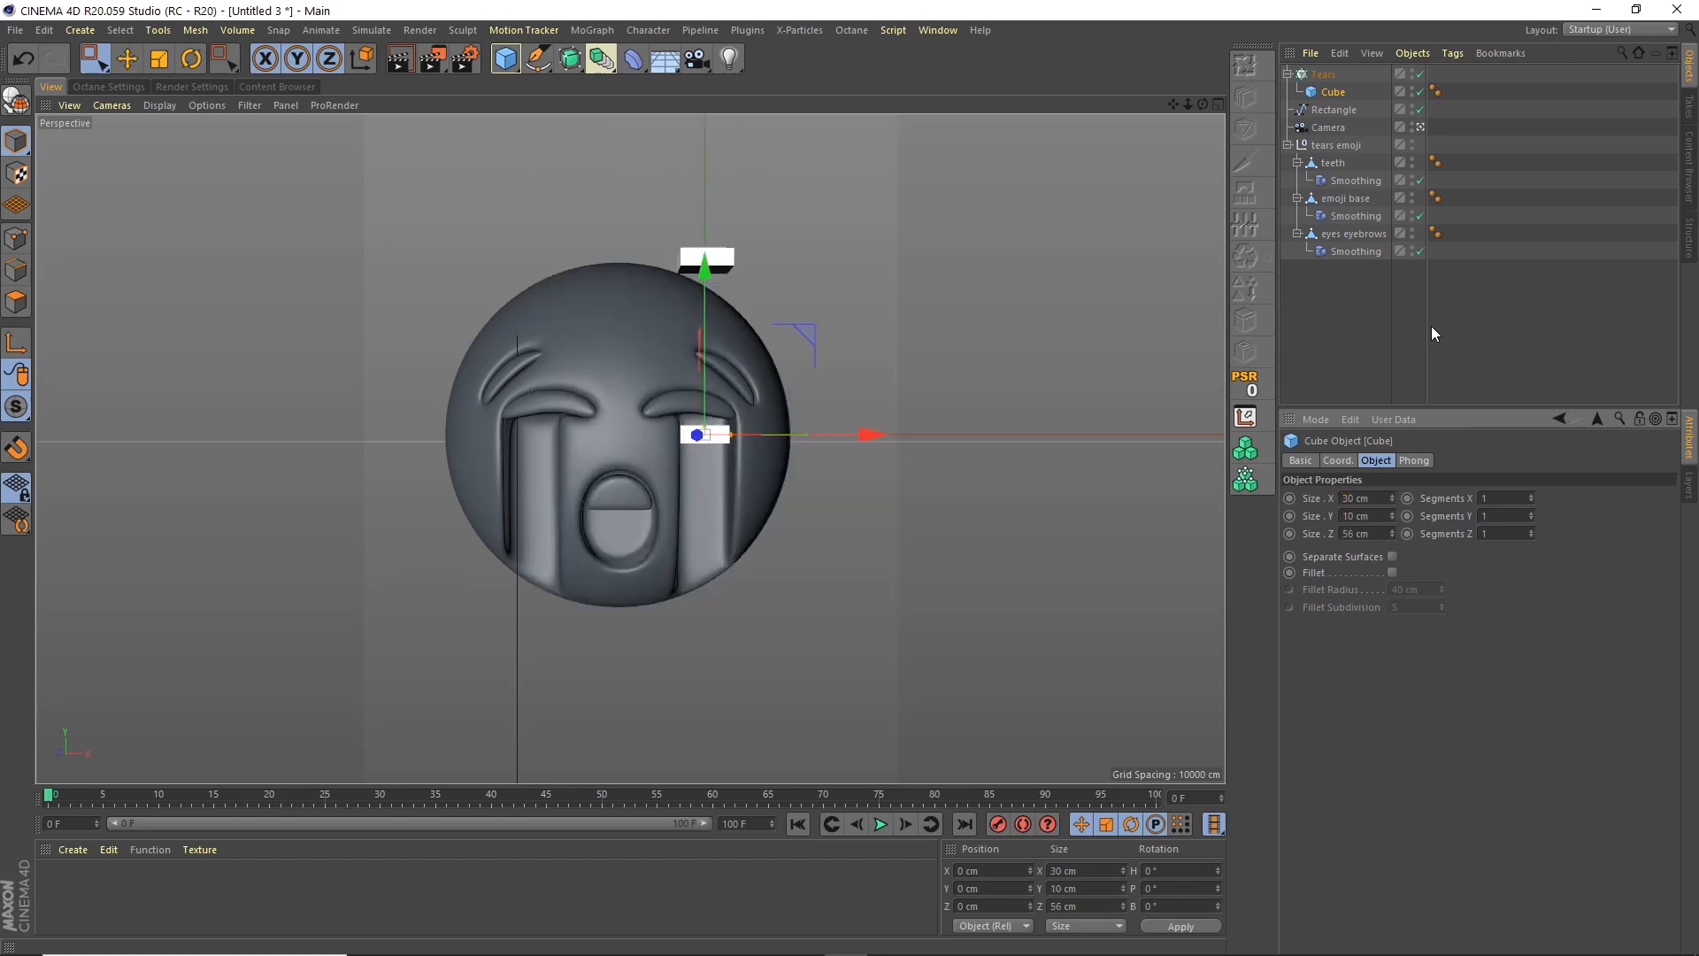
click(1391, 571)
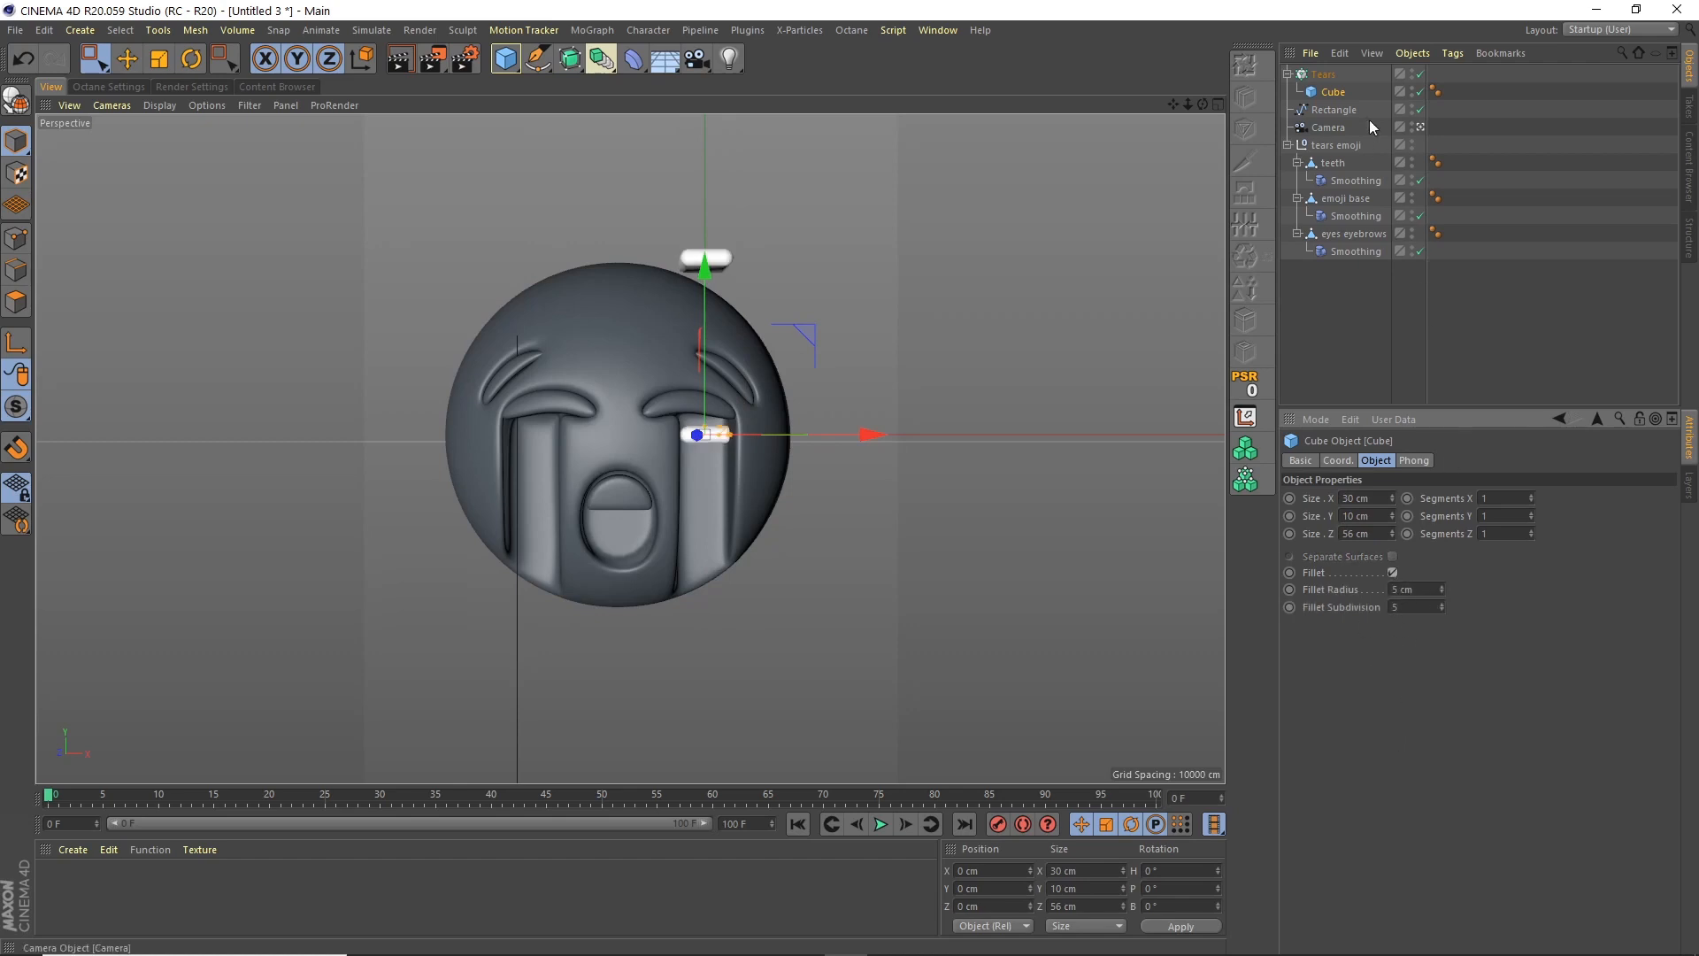
Set the Tears cloner to Object mode and assign the rectangle spline as its object
click(1322, 75)
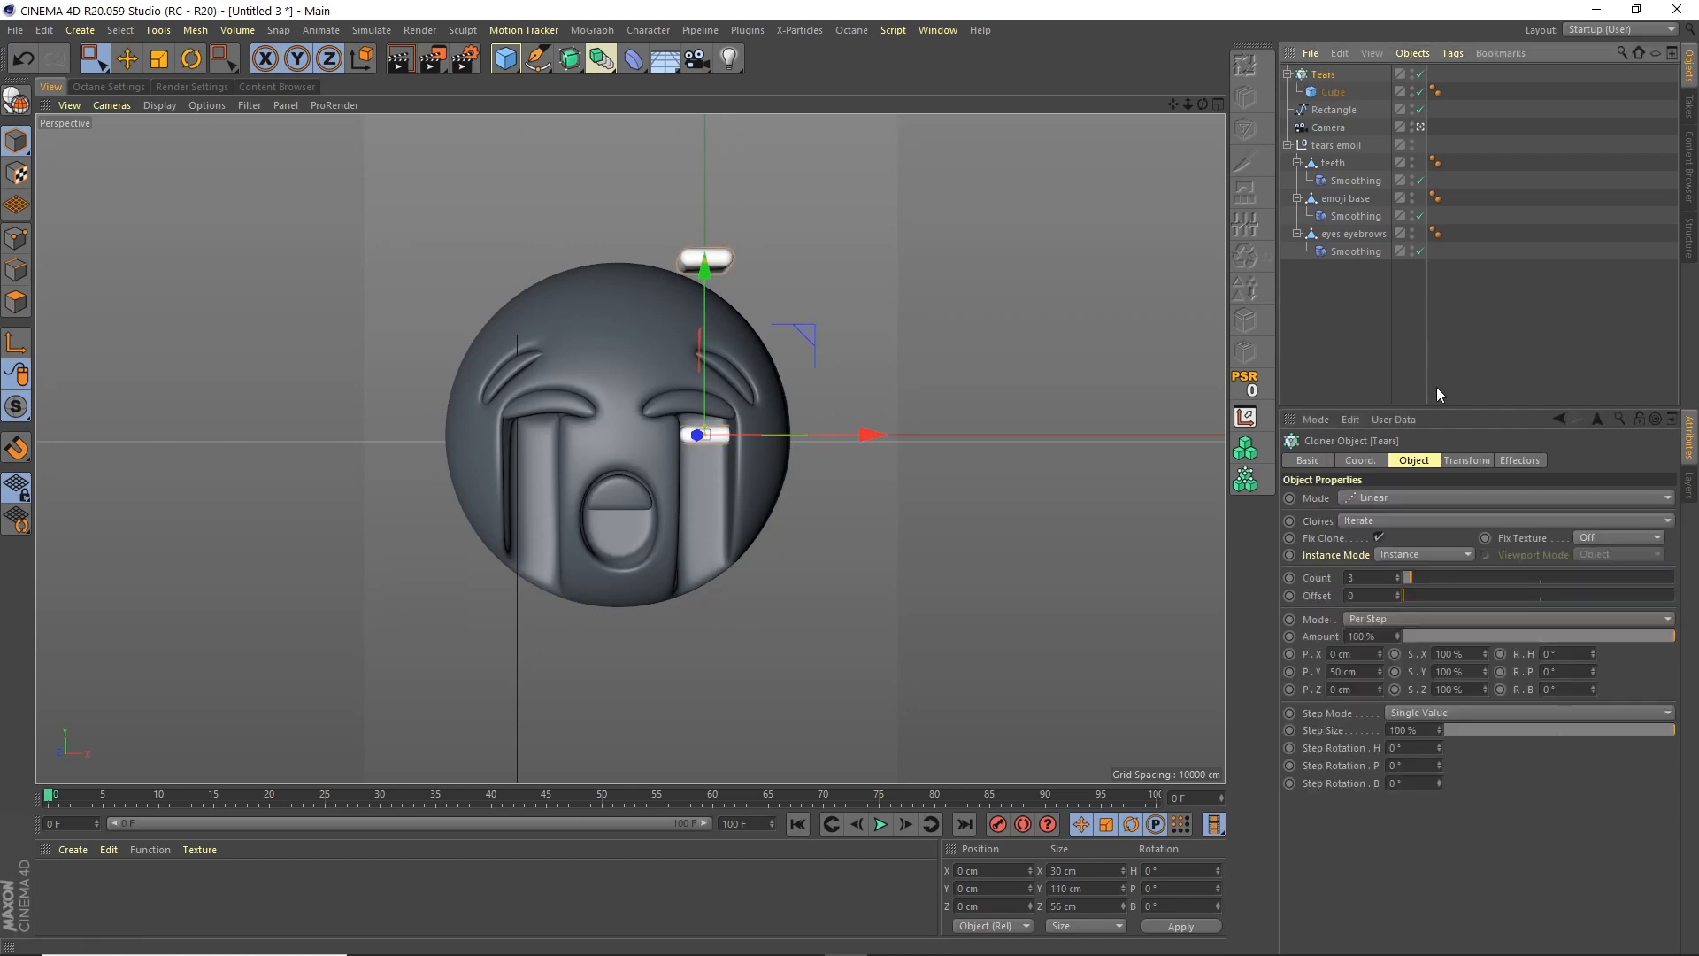
click(1380, 498)
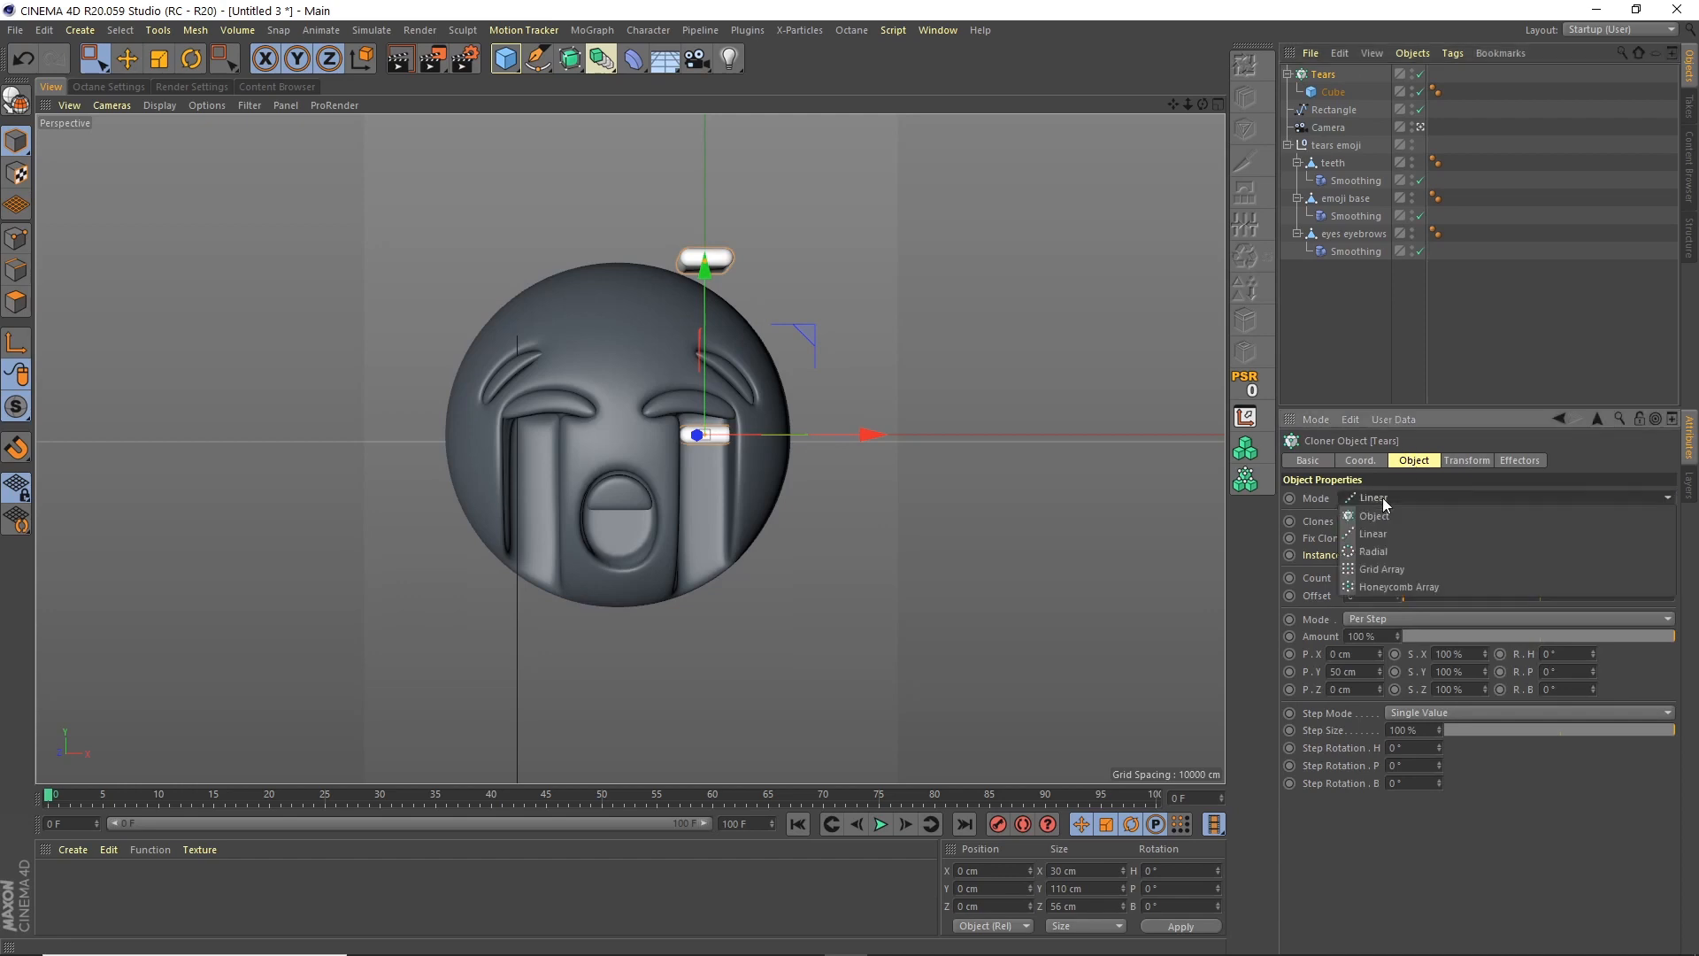
click(1384, 517)
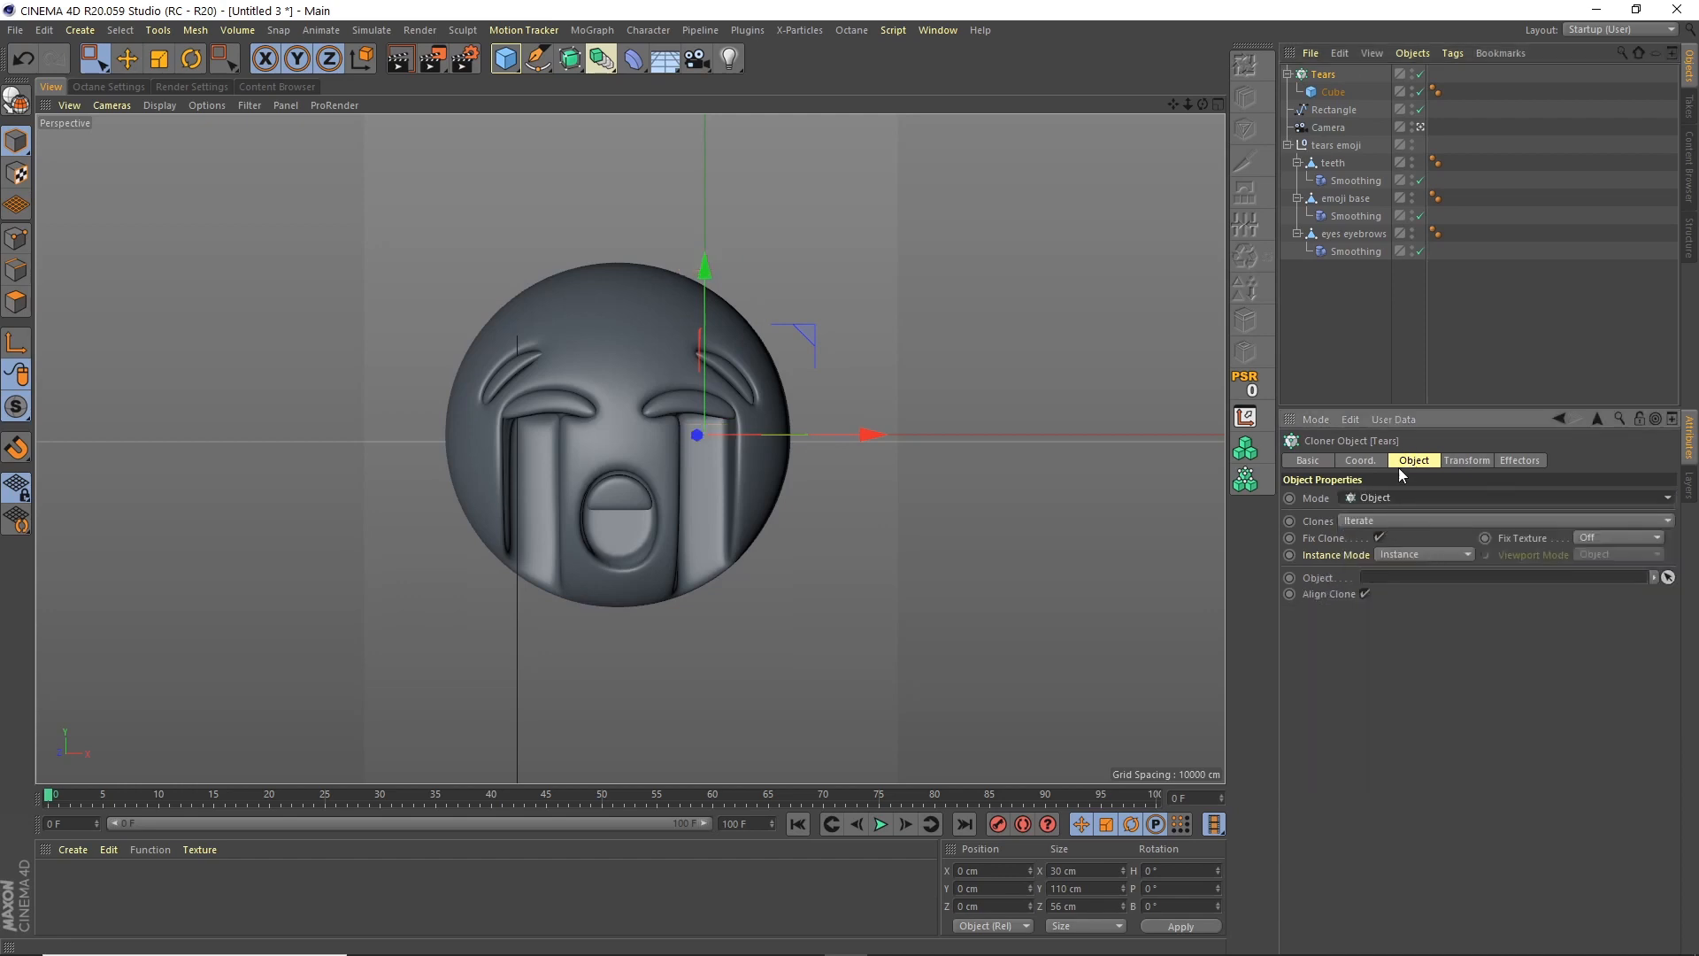
drag(1325, 110, 1393, 577)
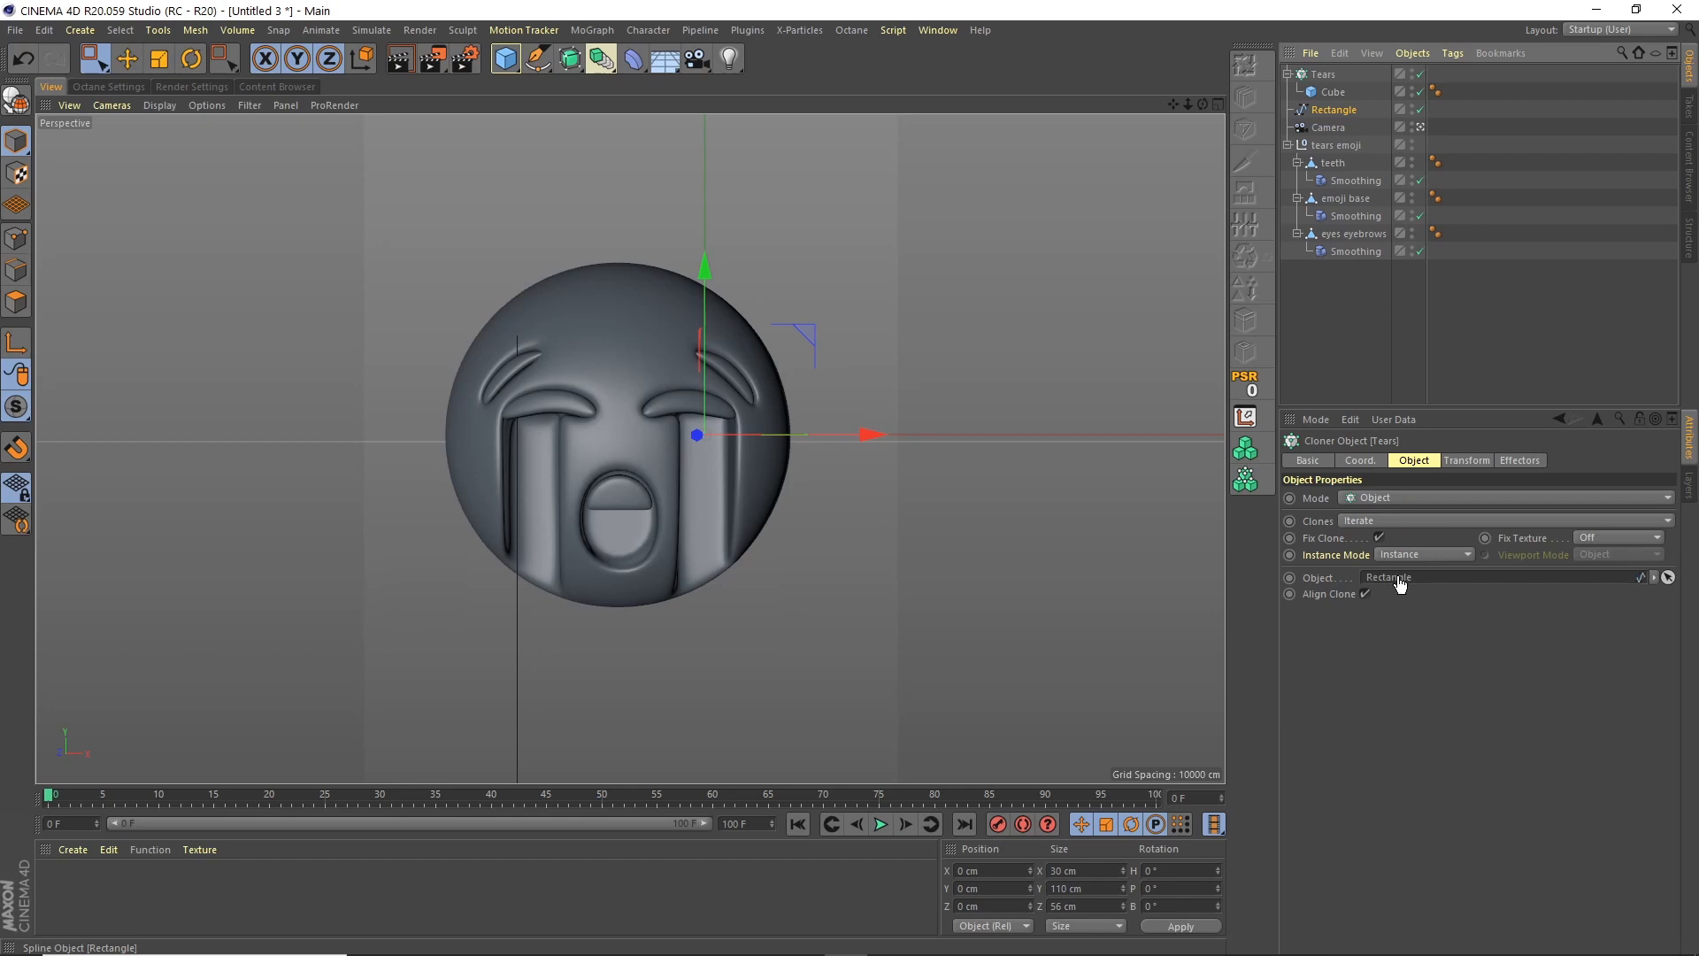
Rename the rectangle spline as Tears Line
double_click(1336, 109)
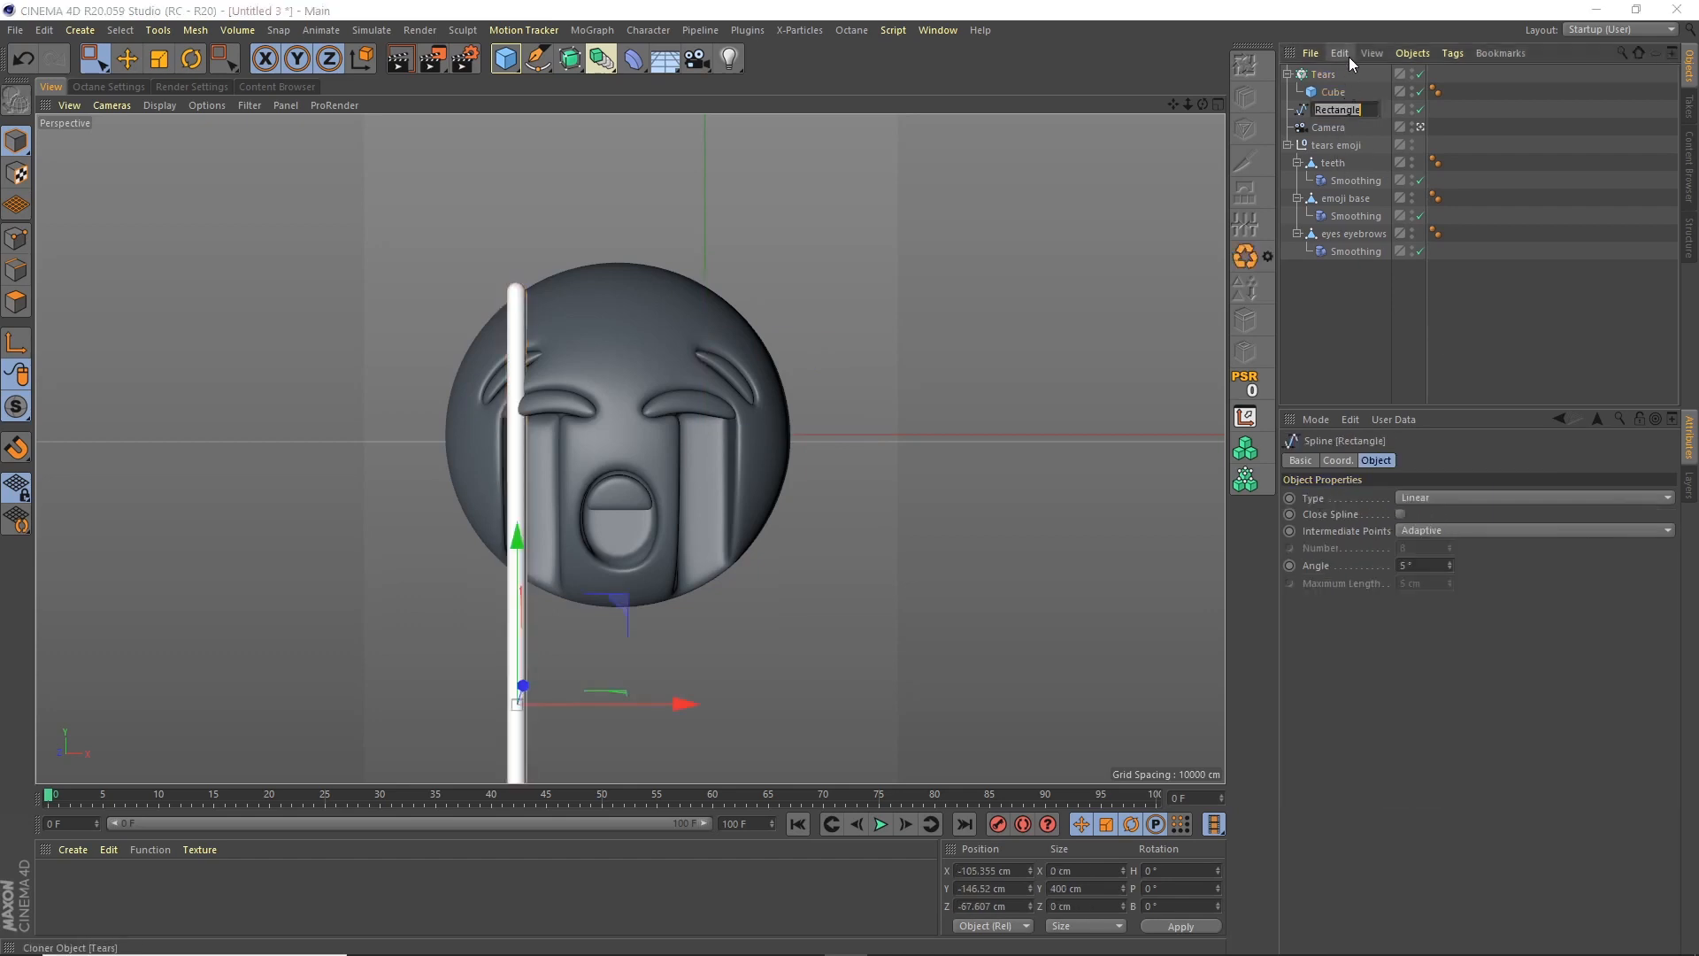
text(Tears Line)
key(Return)
Set the Tears cloner's count to 7 and collapse its hierarchy
click(1329, 75)
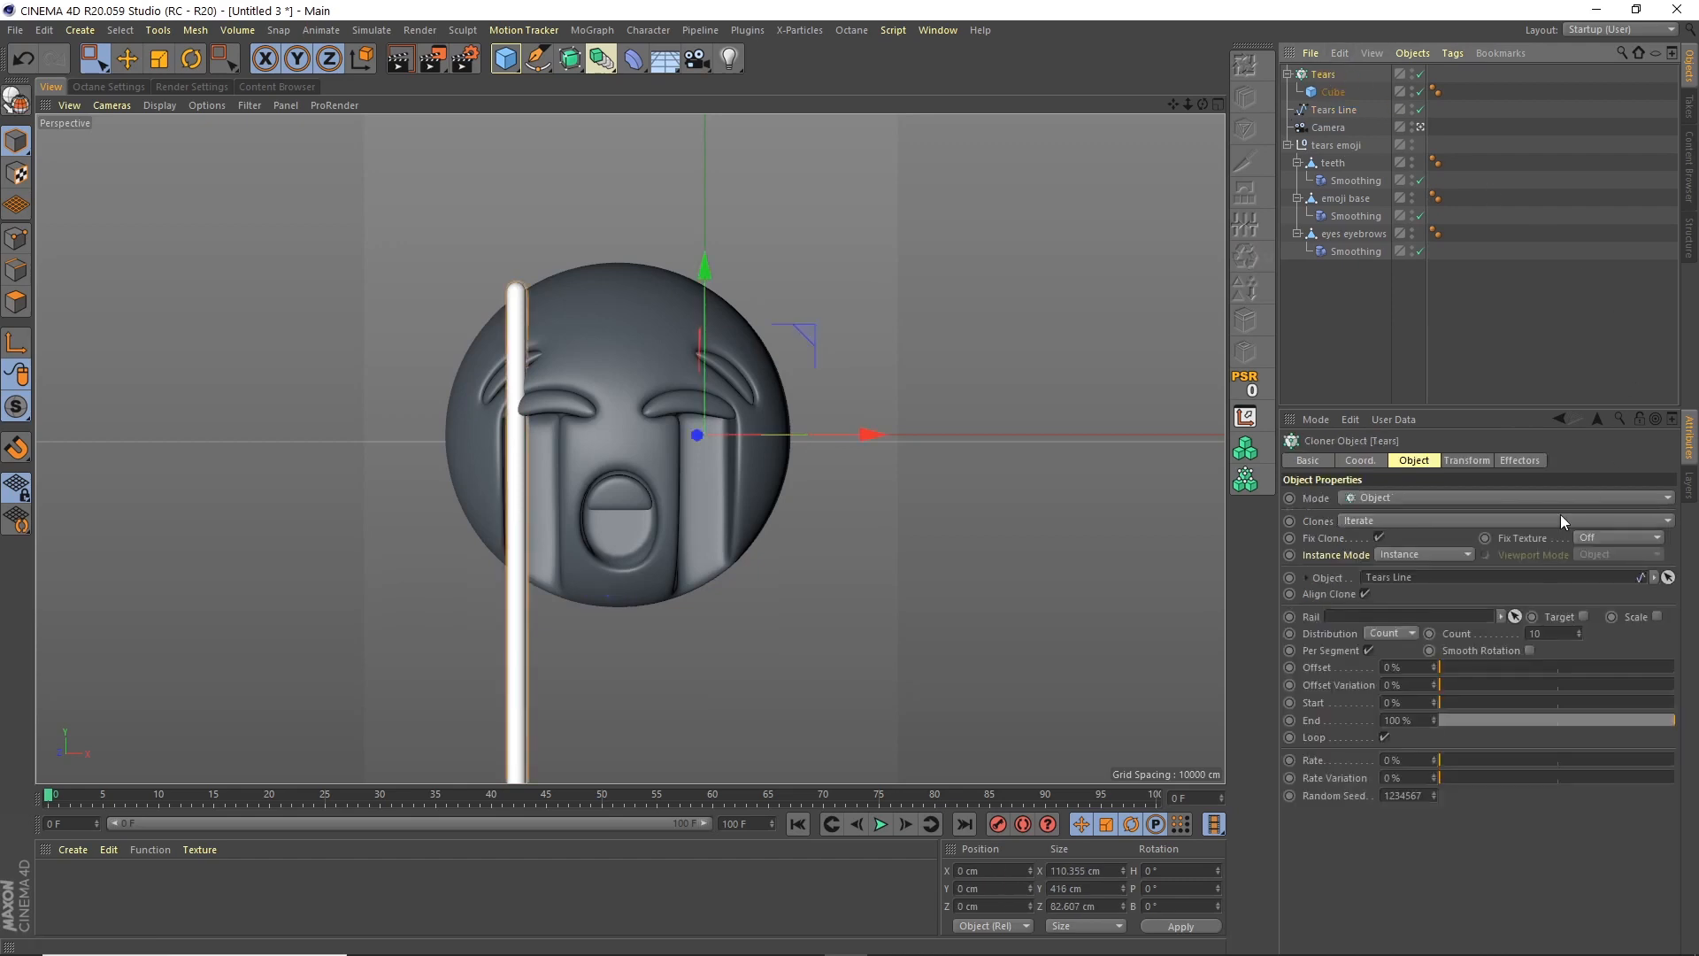
click(1557, 633)
text(7)
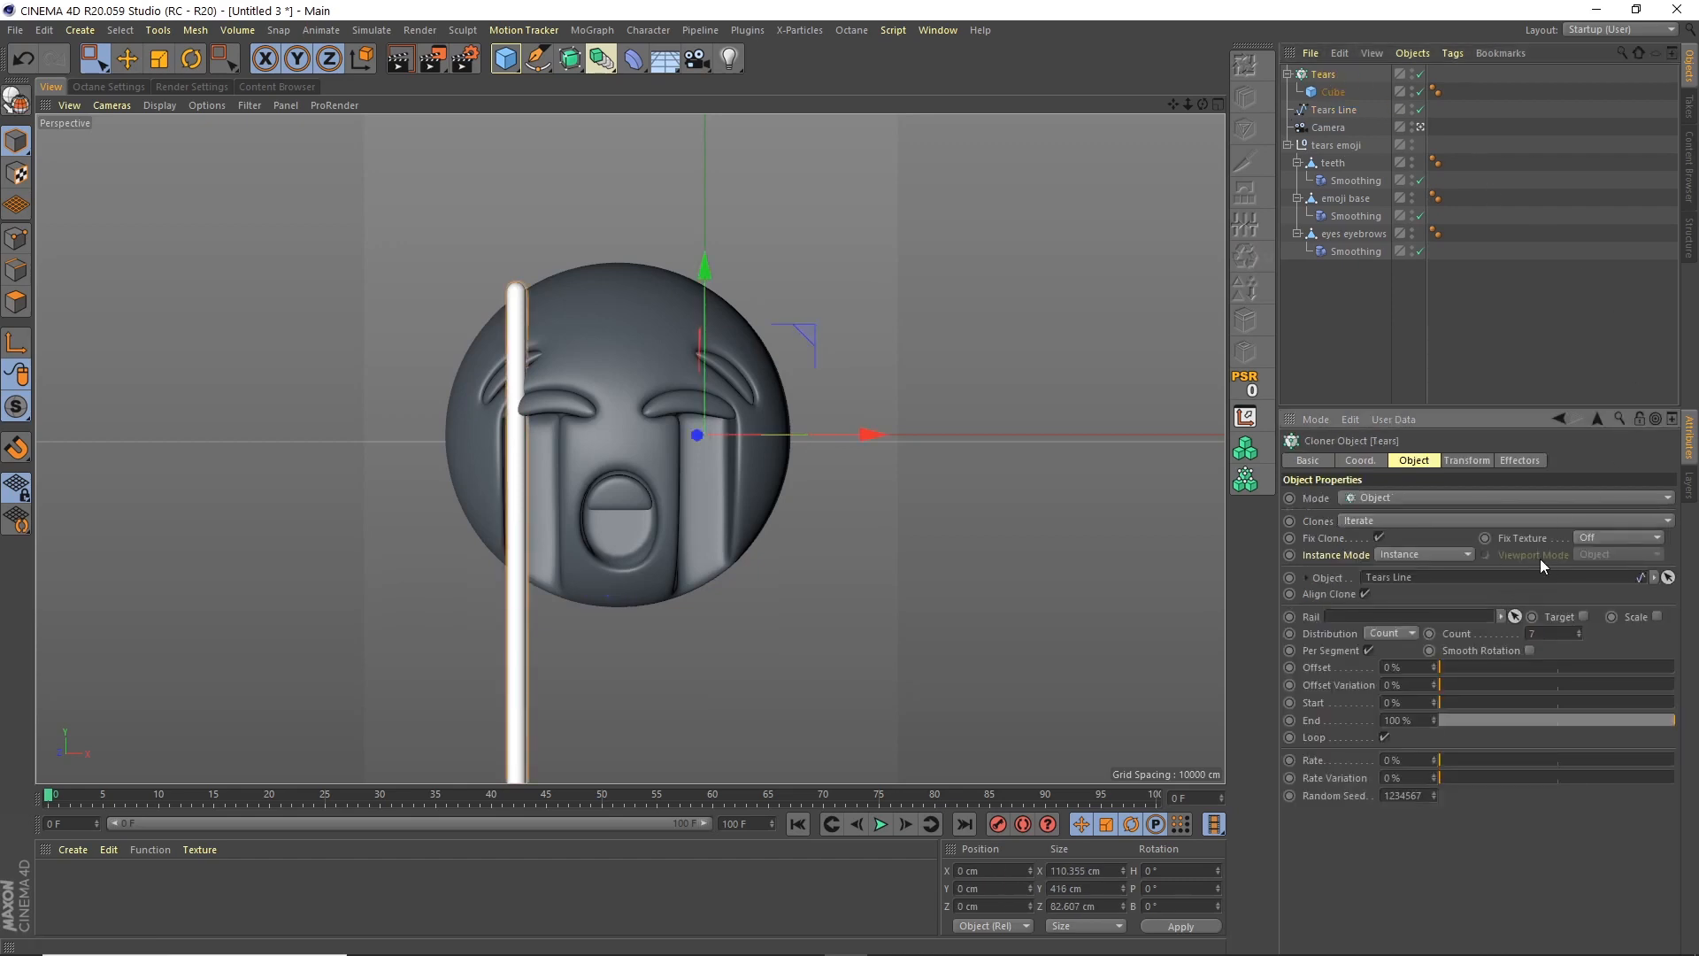
key(Return)
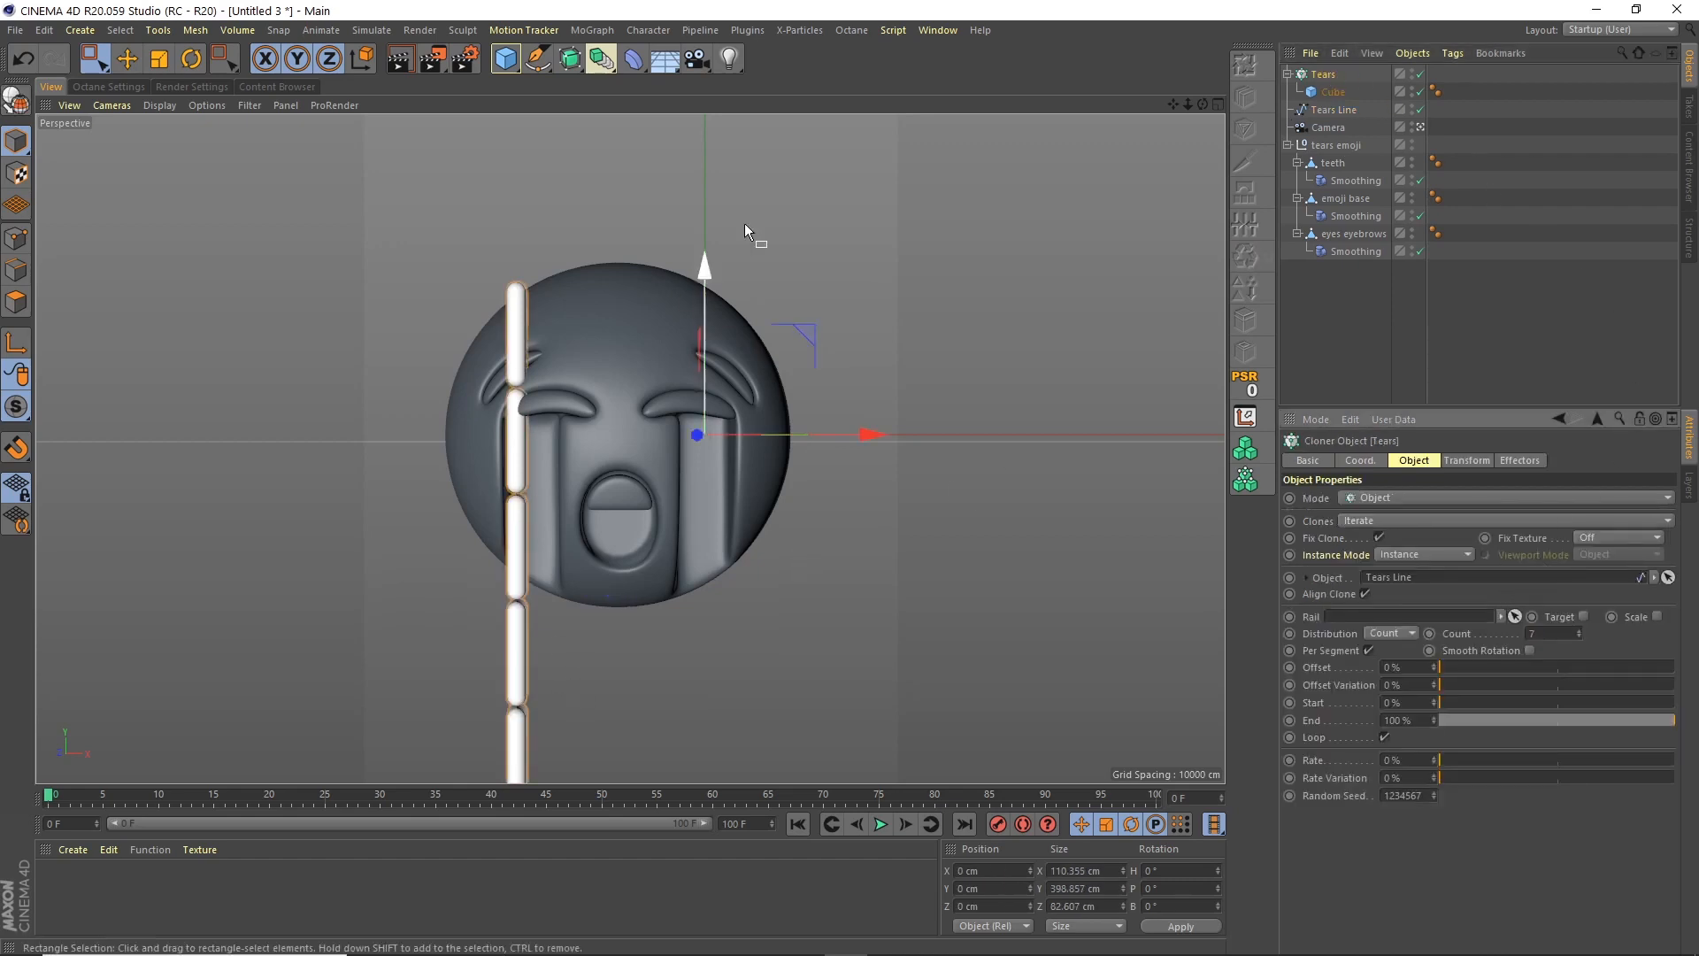
click(1288, 75)
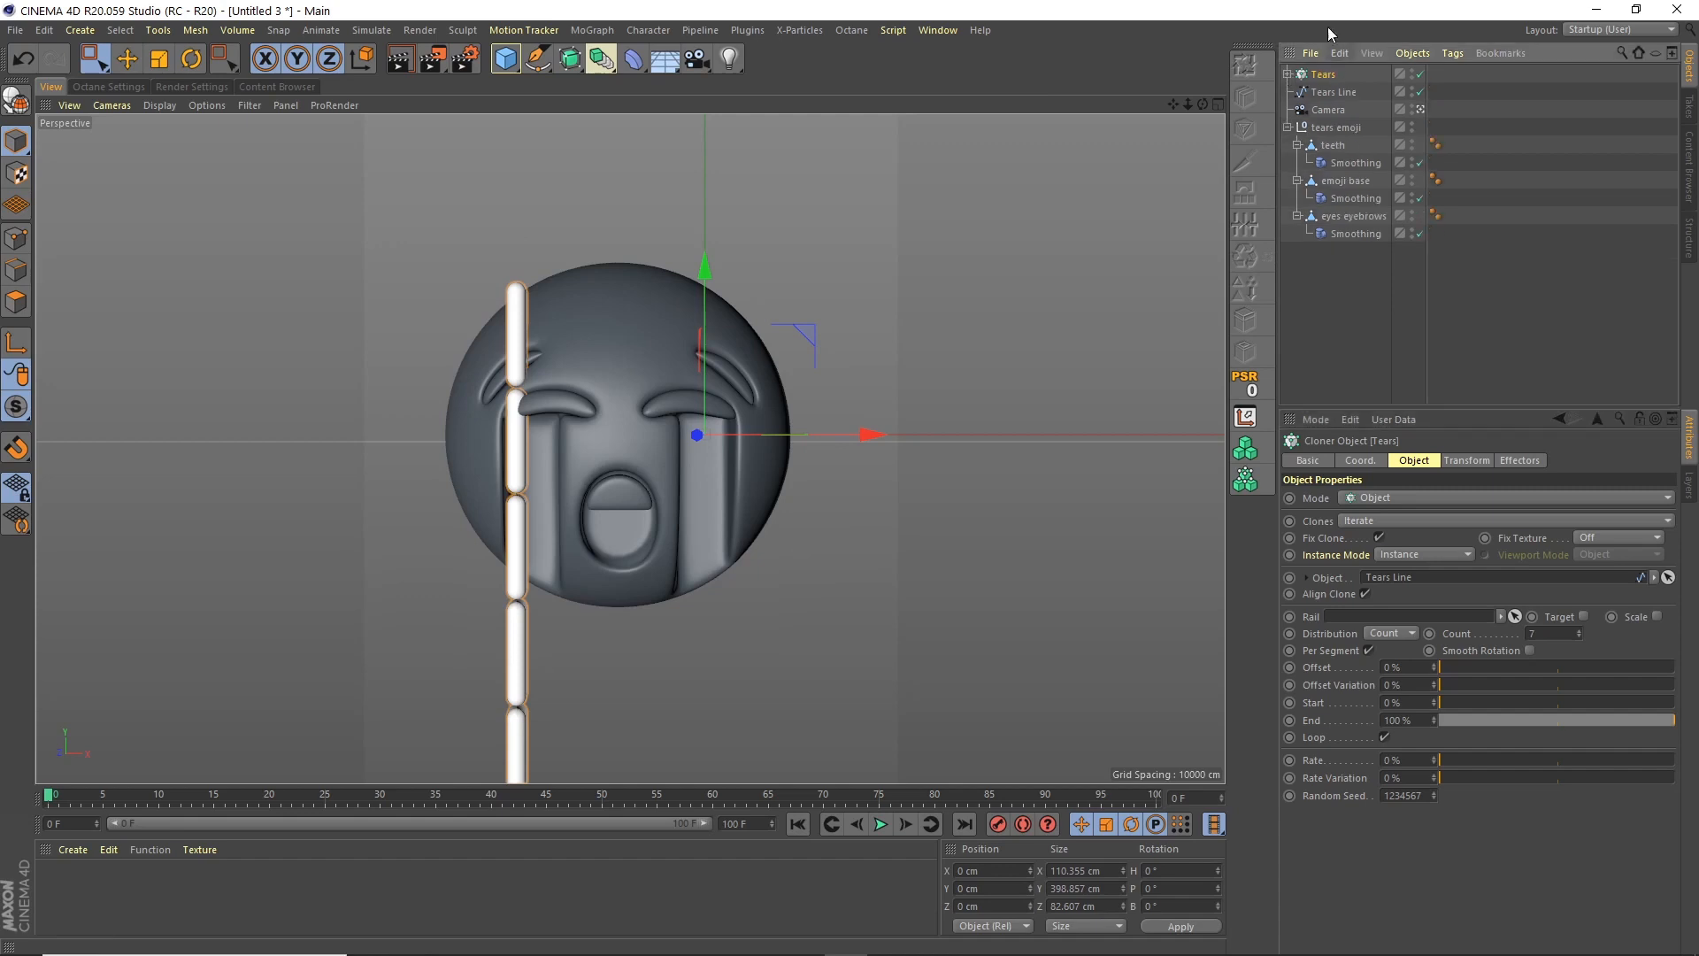
Move the Tears Line spline slightly in the negative X direction, to about X -107 cm
click(1333, 92)
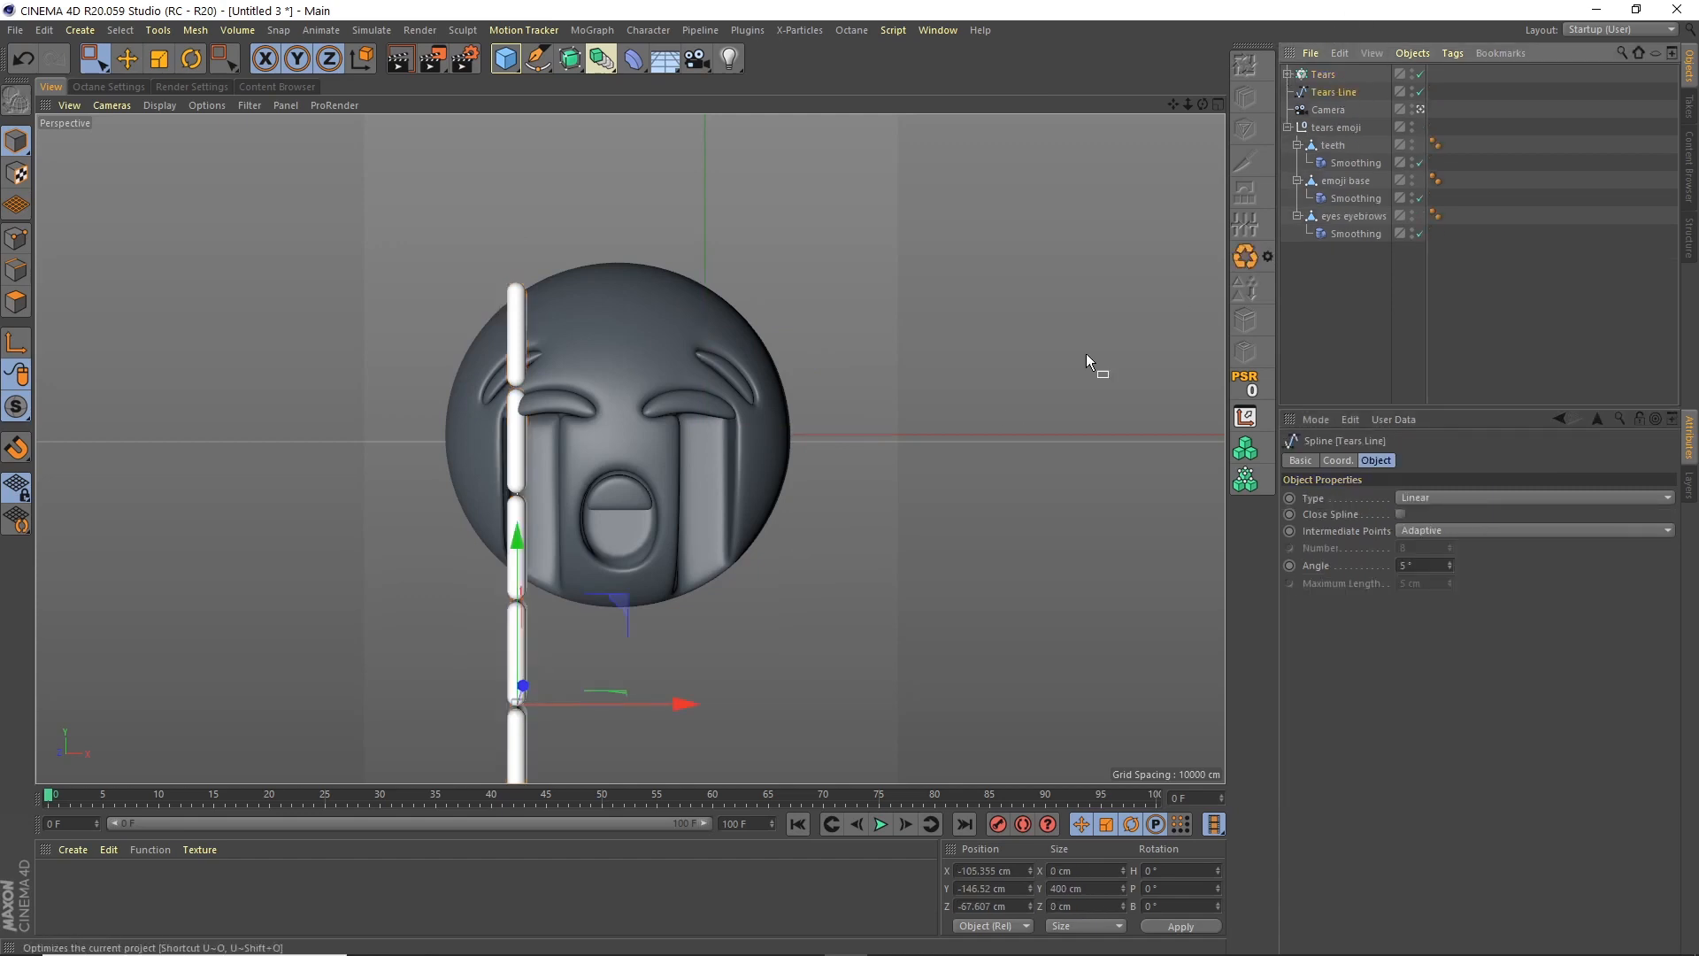
click(126, 58)
drag(678, 704, 672, 703)
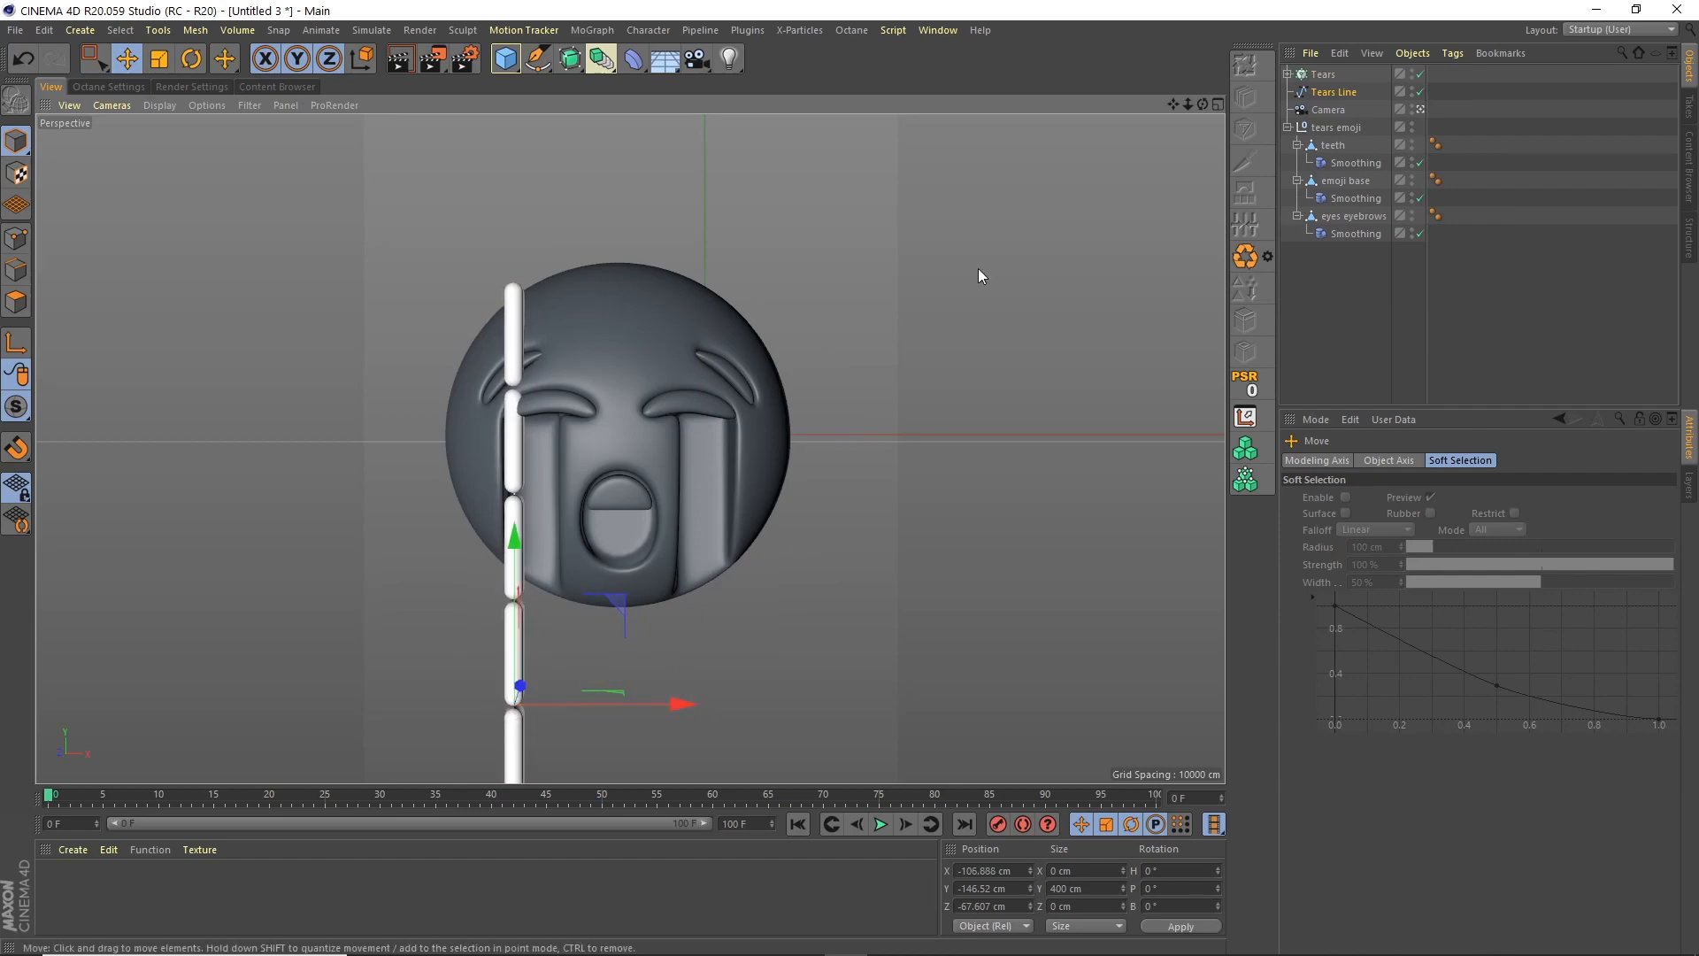
Shade the free perspective view, move Tears Line along Z to about -60 cm, and return to the camera view
click(1219, 102)
click(1219, 103)
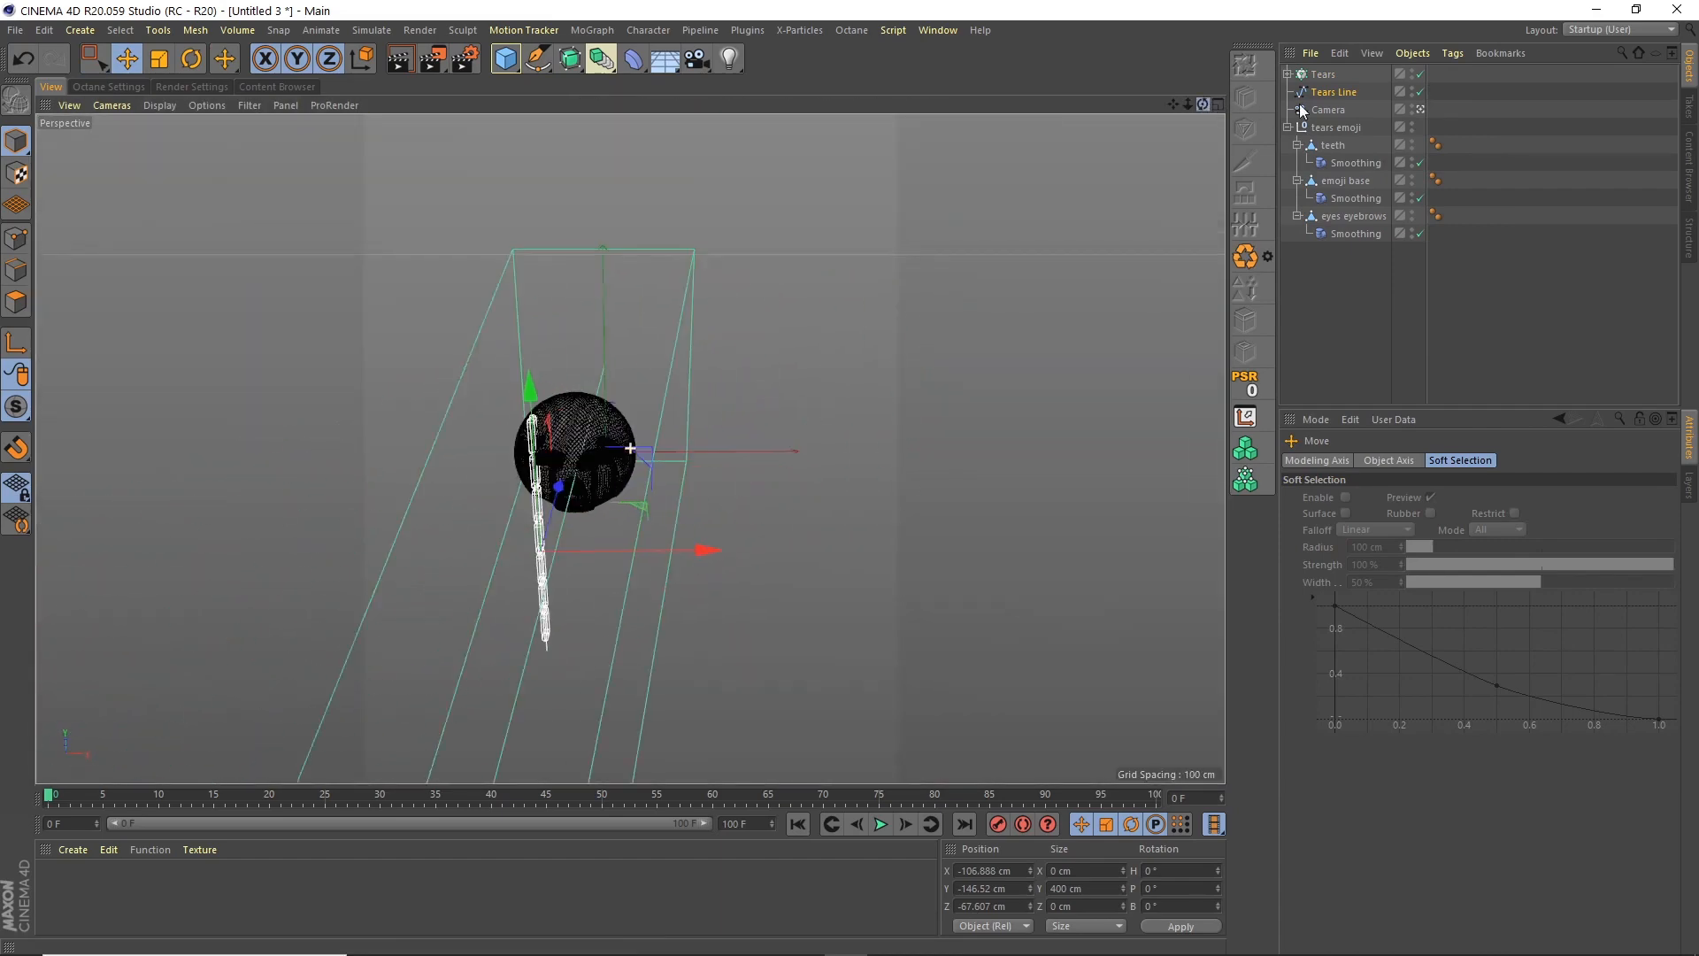
click(159, 105)
click(257, 131)
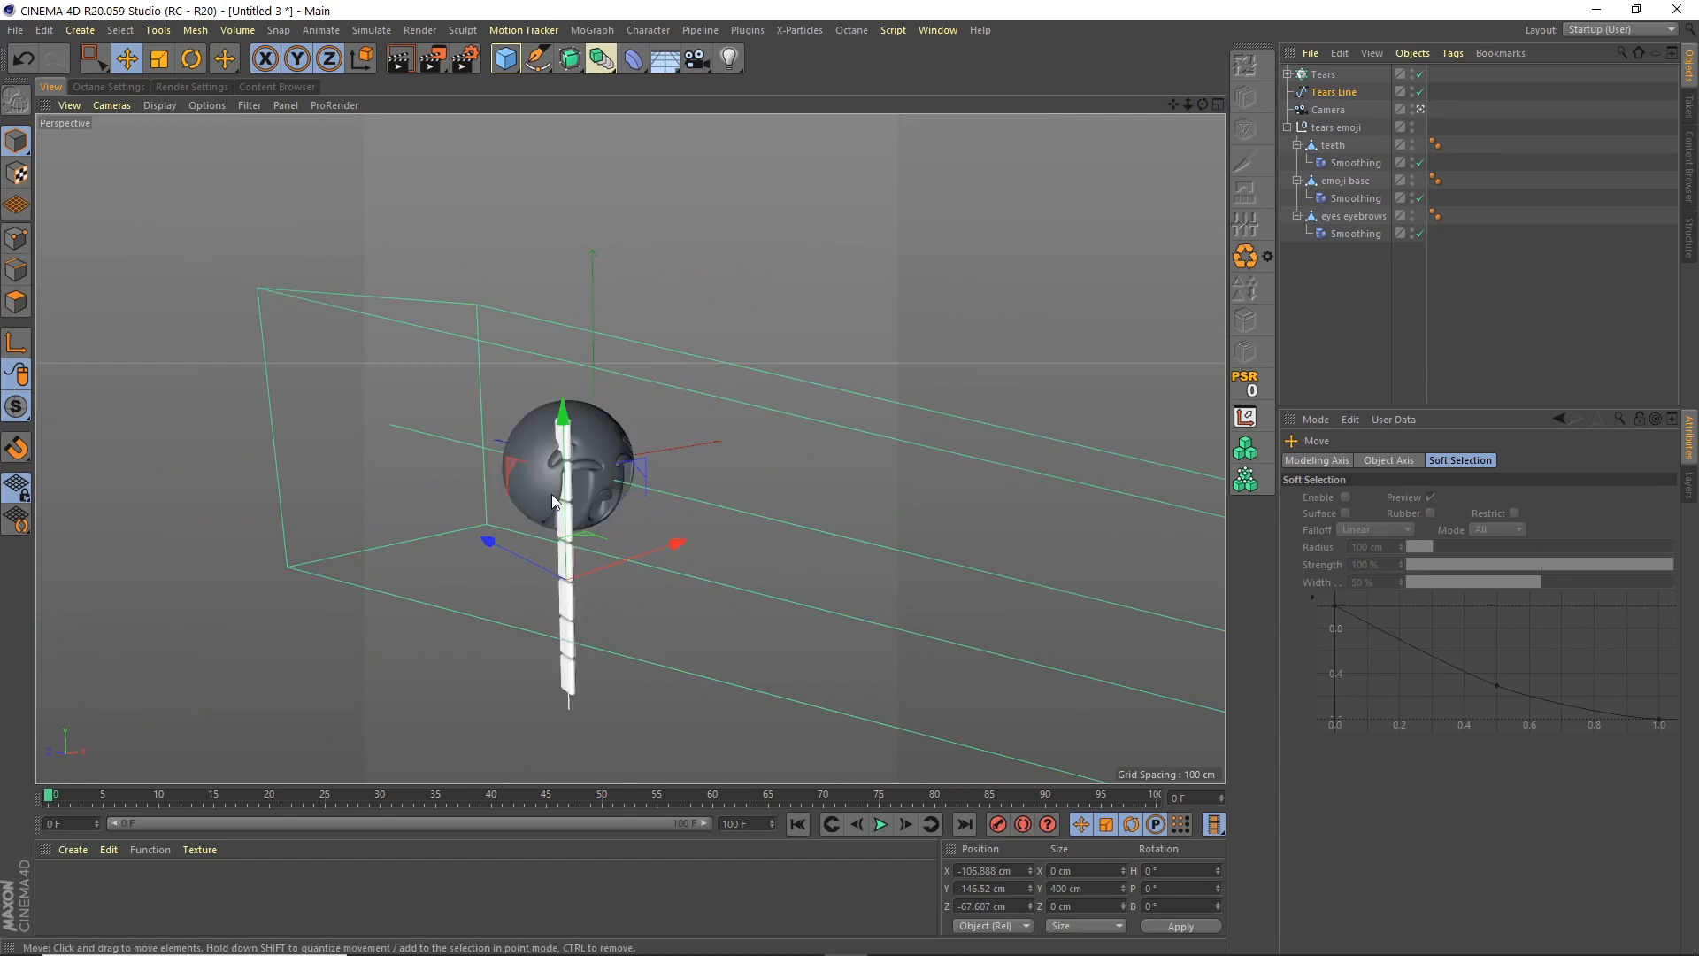
scroll(550, 494, up, 5)
drag(549, 699, 485, 660)
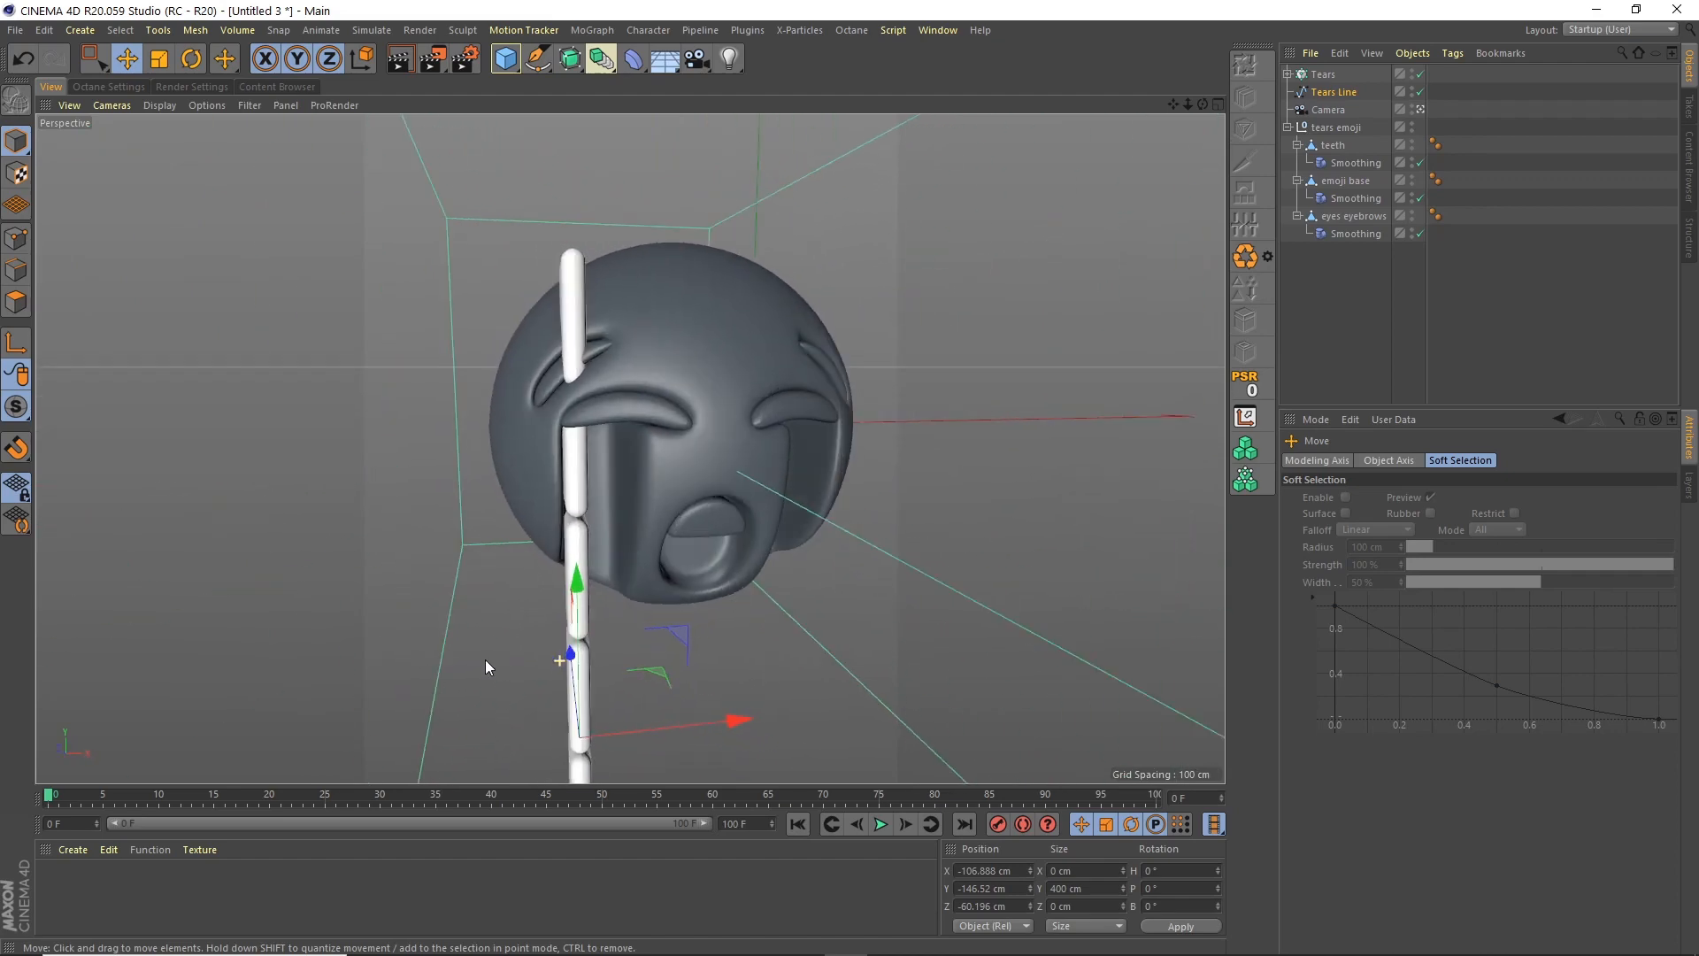
click(1217, 104)
click(622, 104)
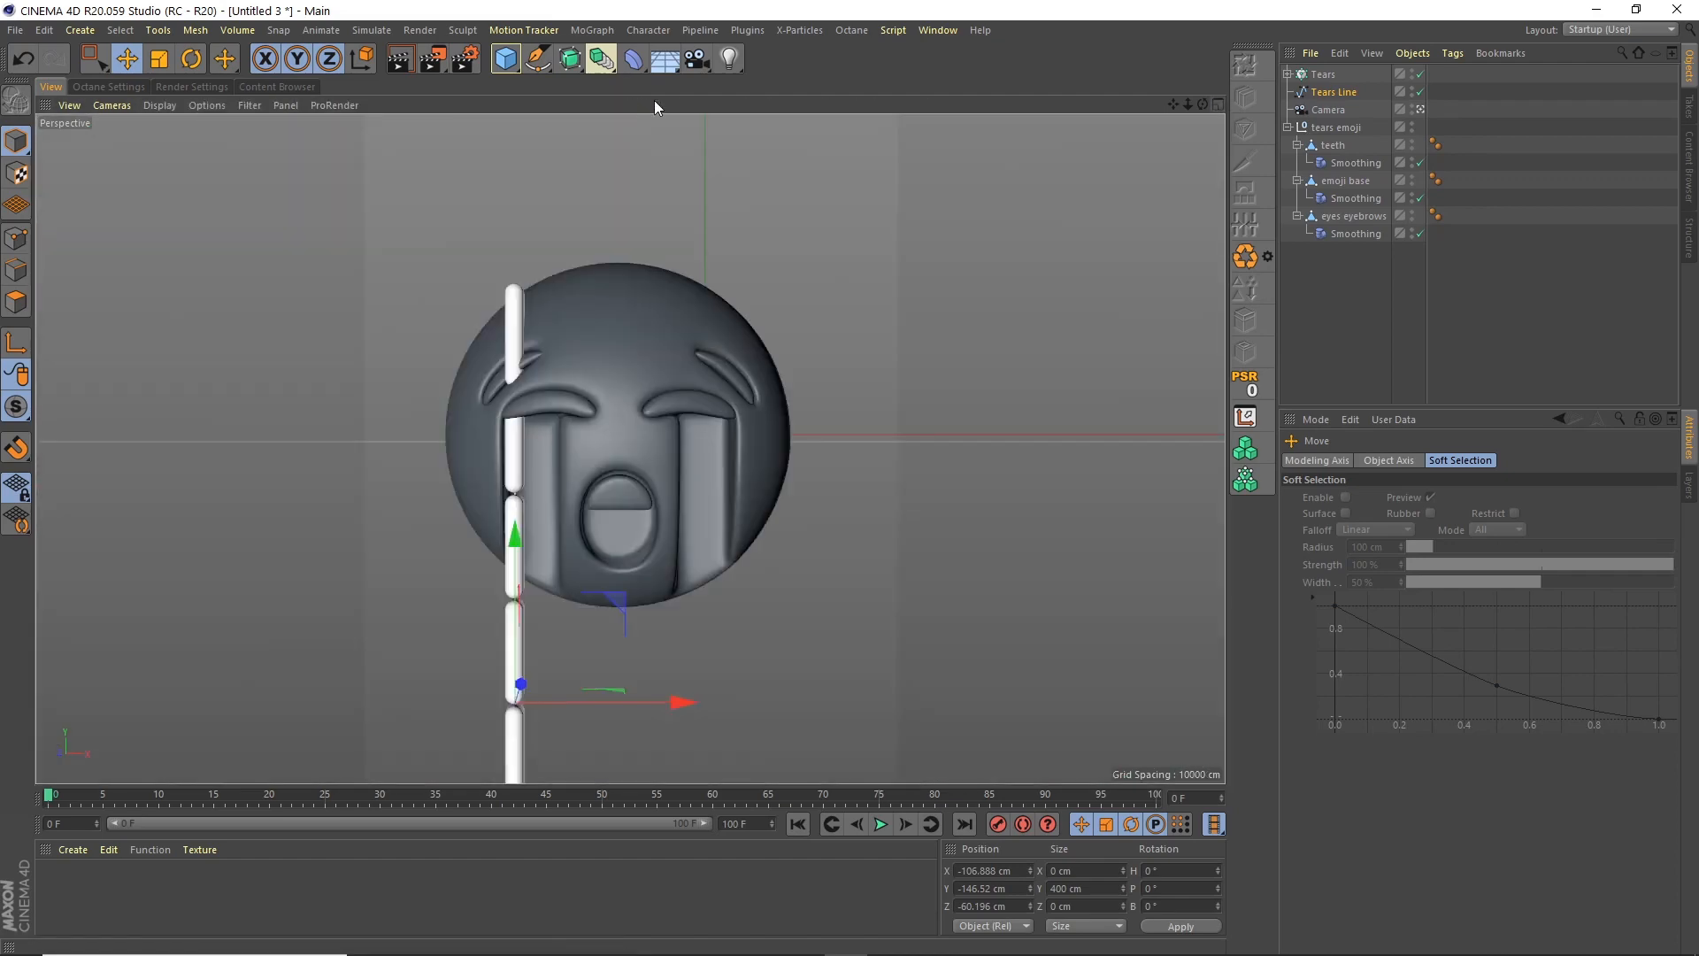
Group the Tears Line spline under a null and place the Tears cloner inside the same null
ctrl+click(1323, 74)
click(1413, 54)
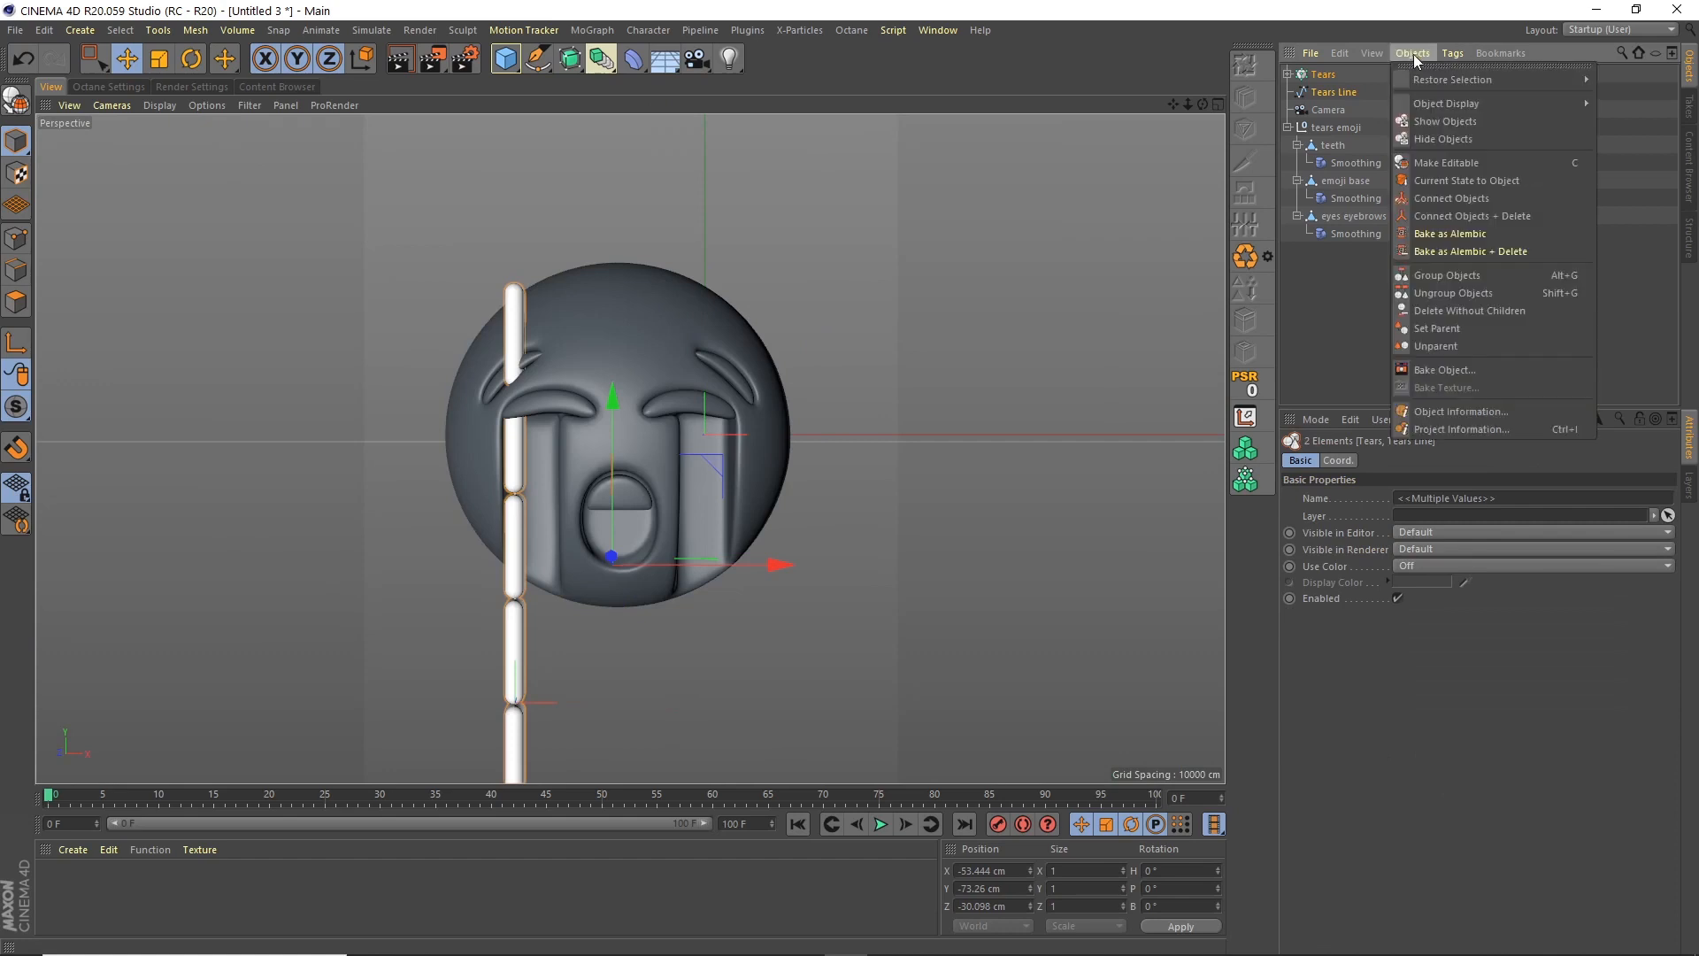
click(1411, 53)
click(1331, 92)
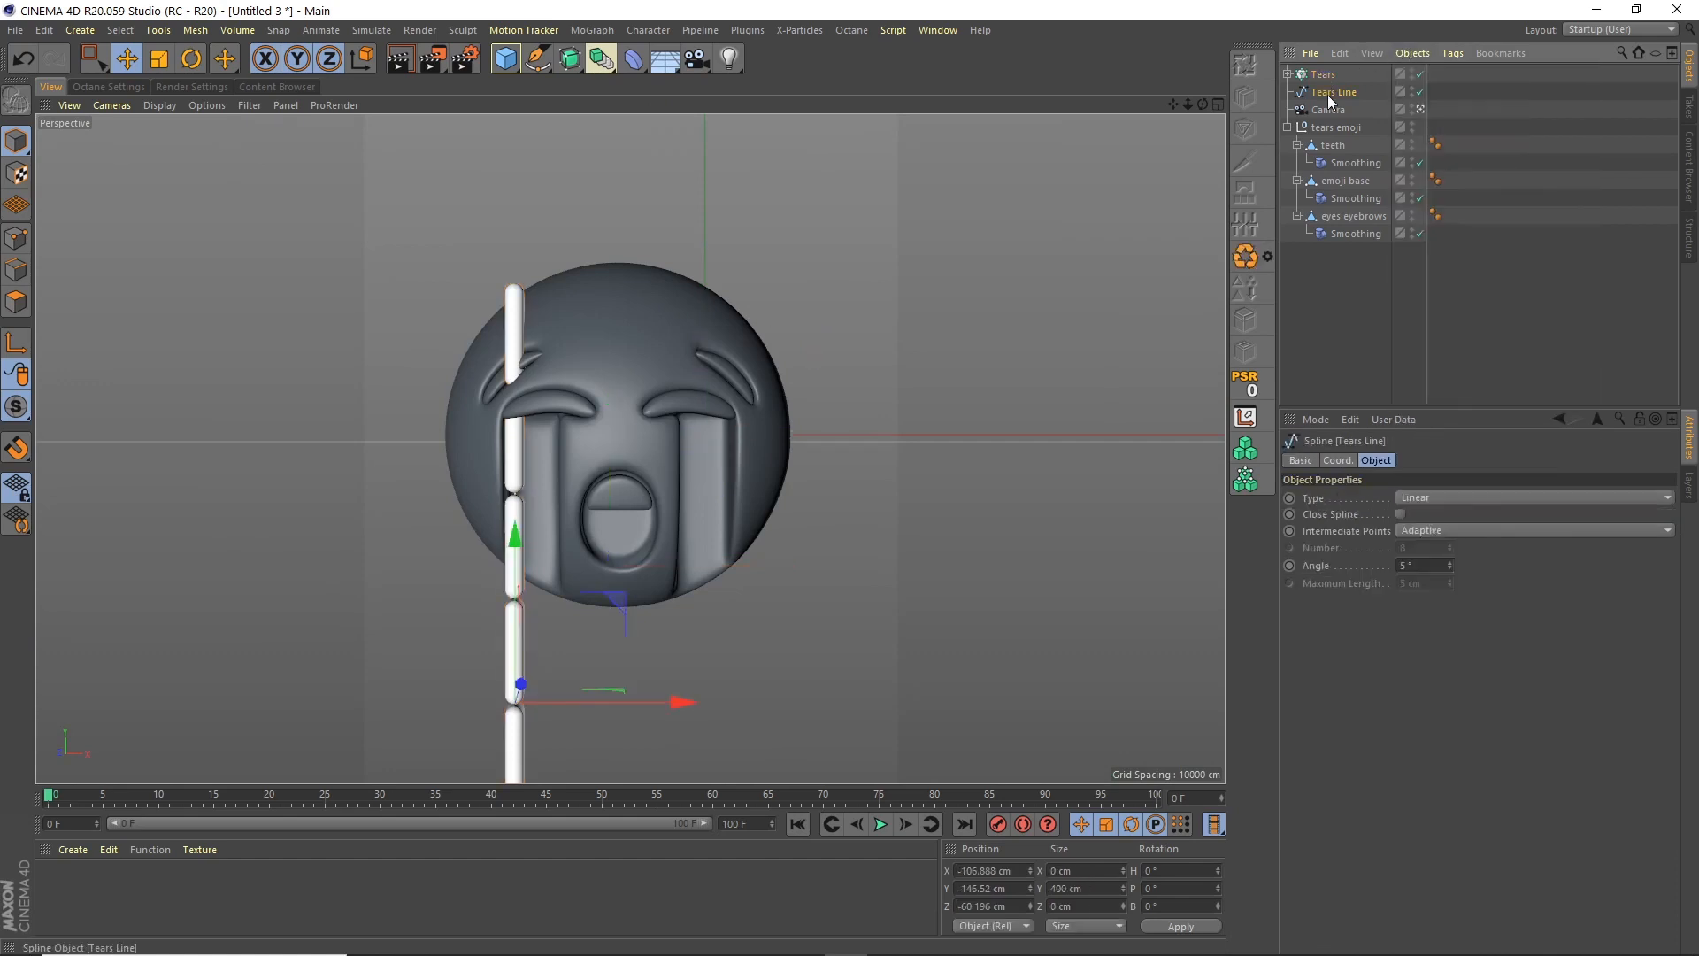
click(1374, 53)
click(1377, 50)
click(1373, 53)
mouse_move(1404, 51)
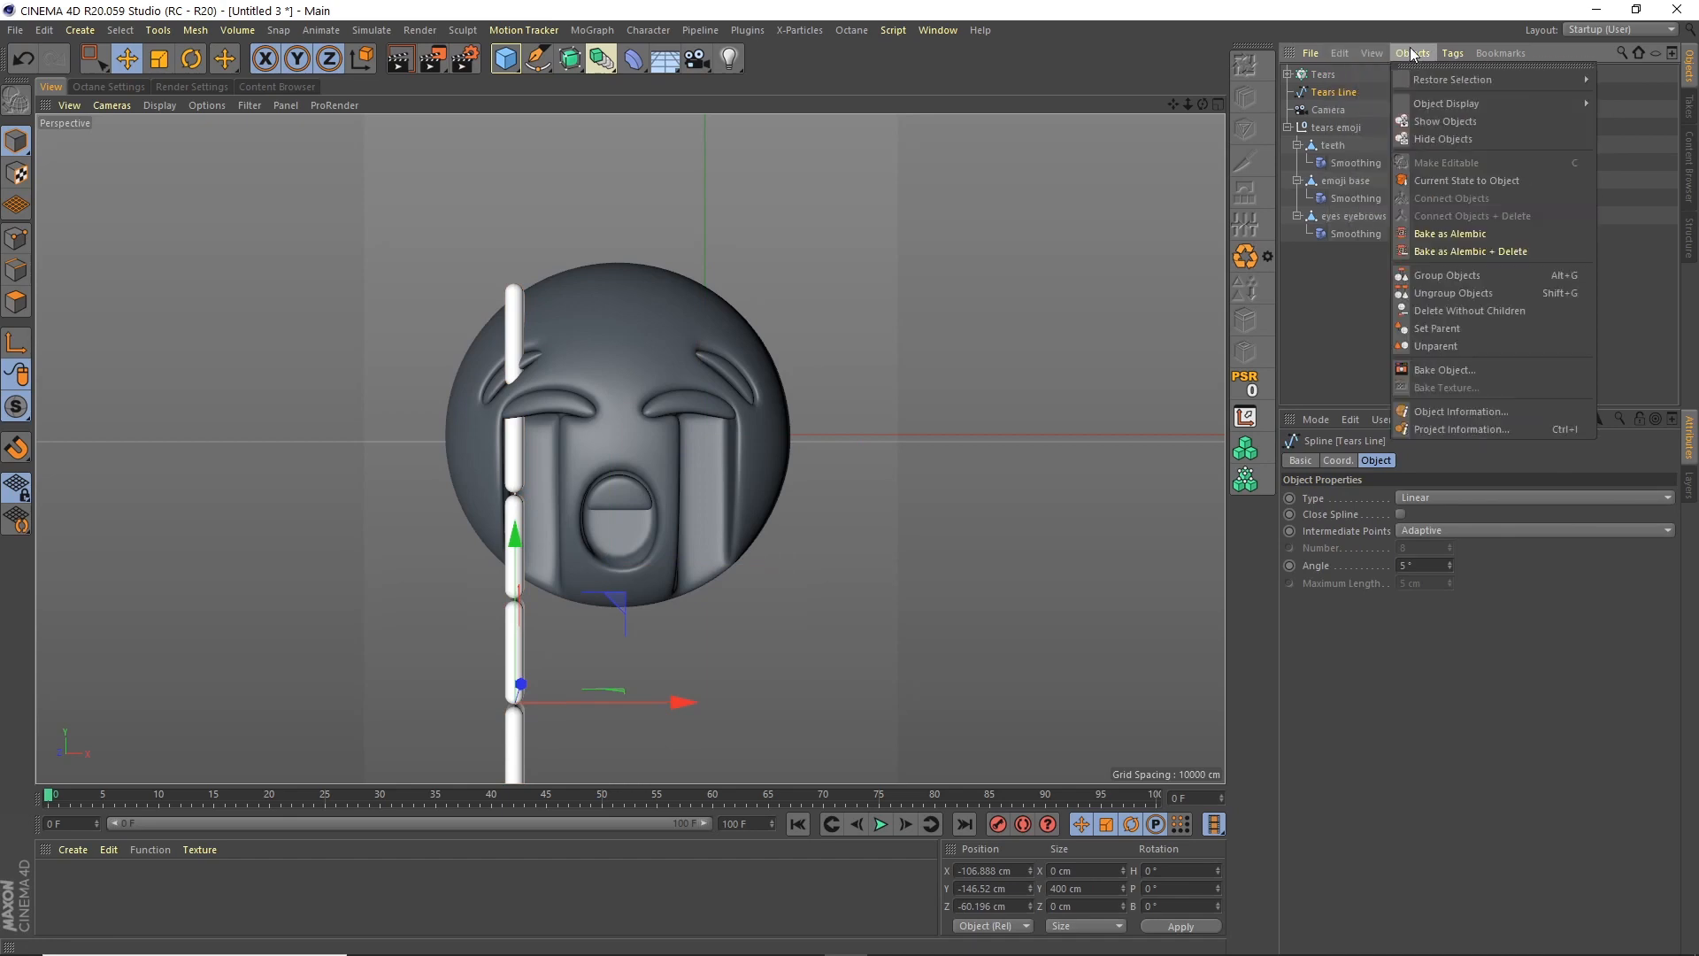
click(1428, 275)
click(1287, 92)
drag(1324, 76, 1324, 93)
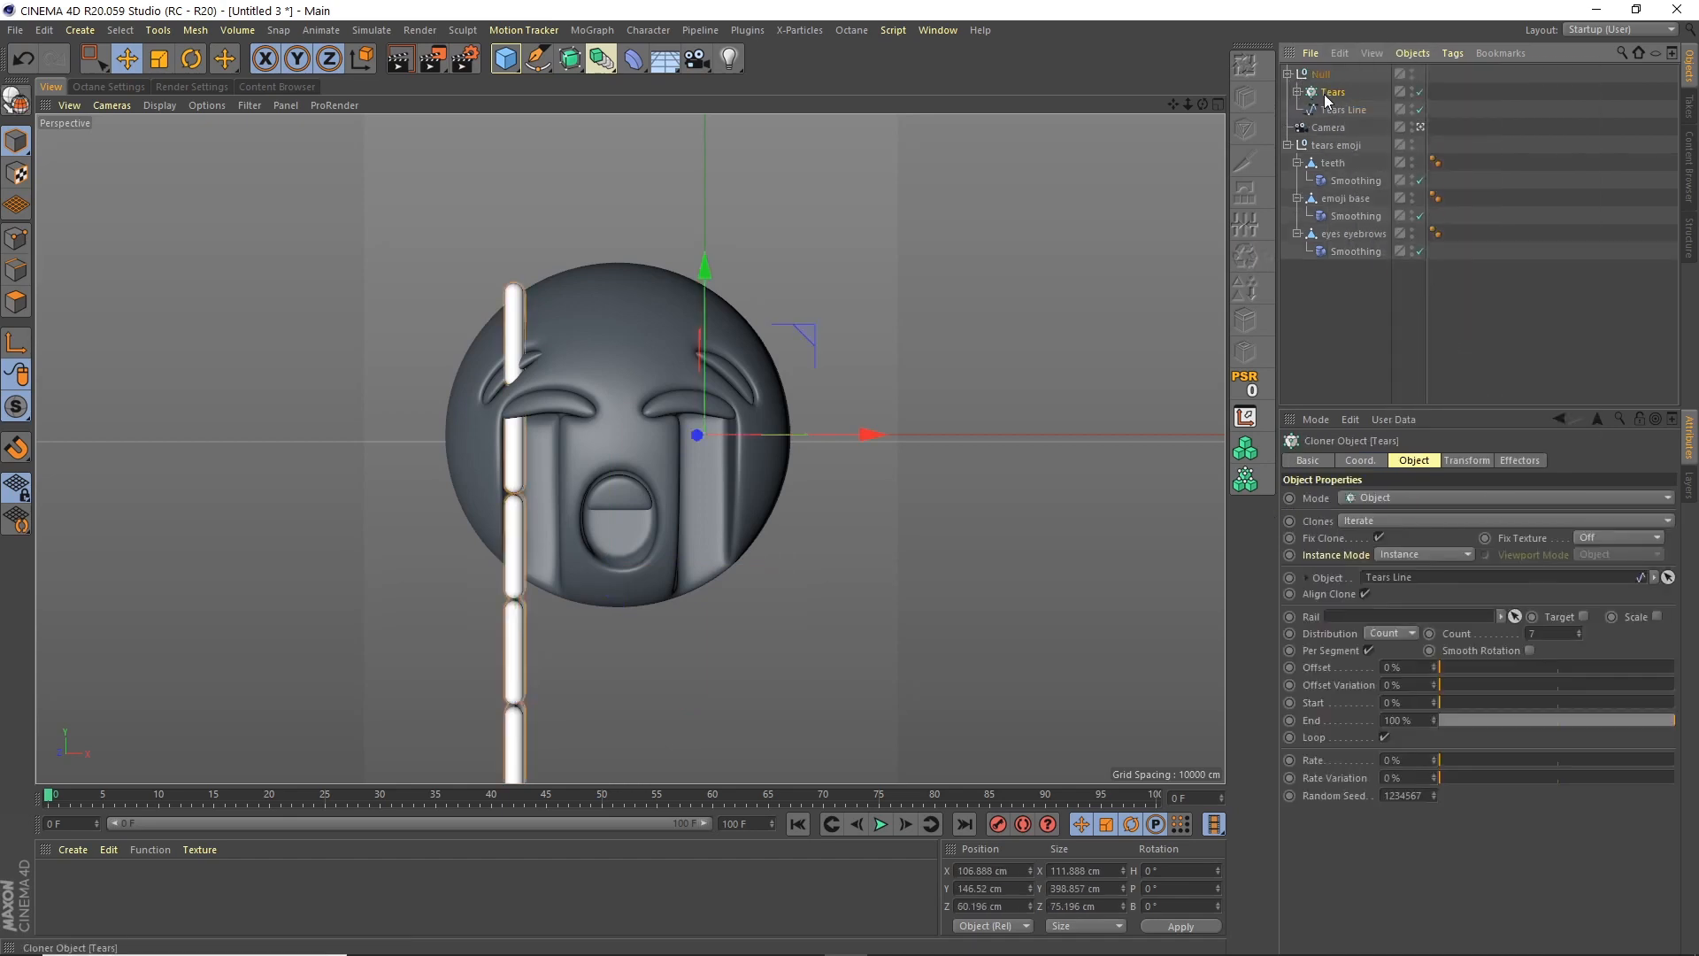
Rename the null holding the cloner and spline as Tears 1 and collapse its hierarchy
double_click(1324, 74)
text(Tears 1)
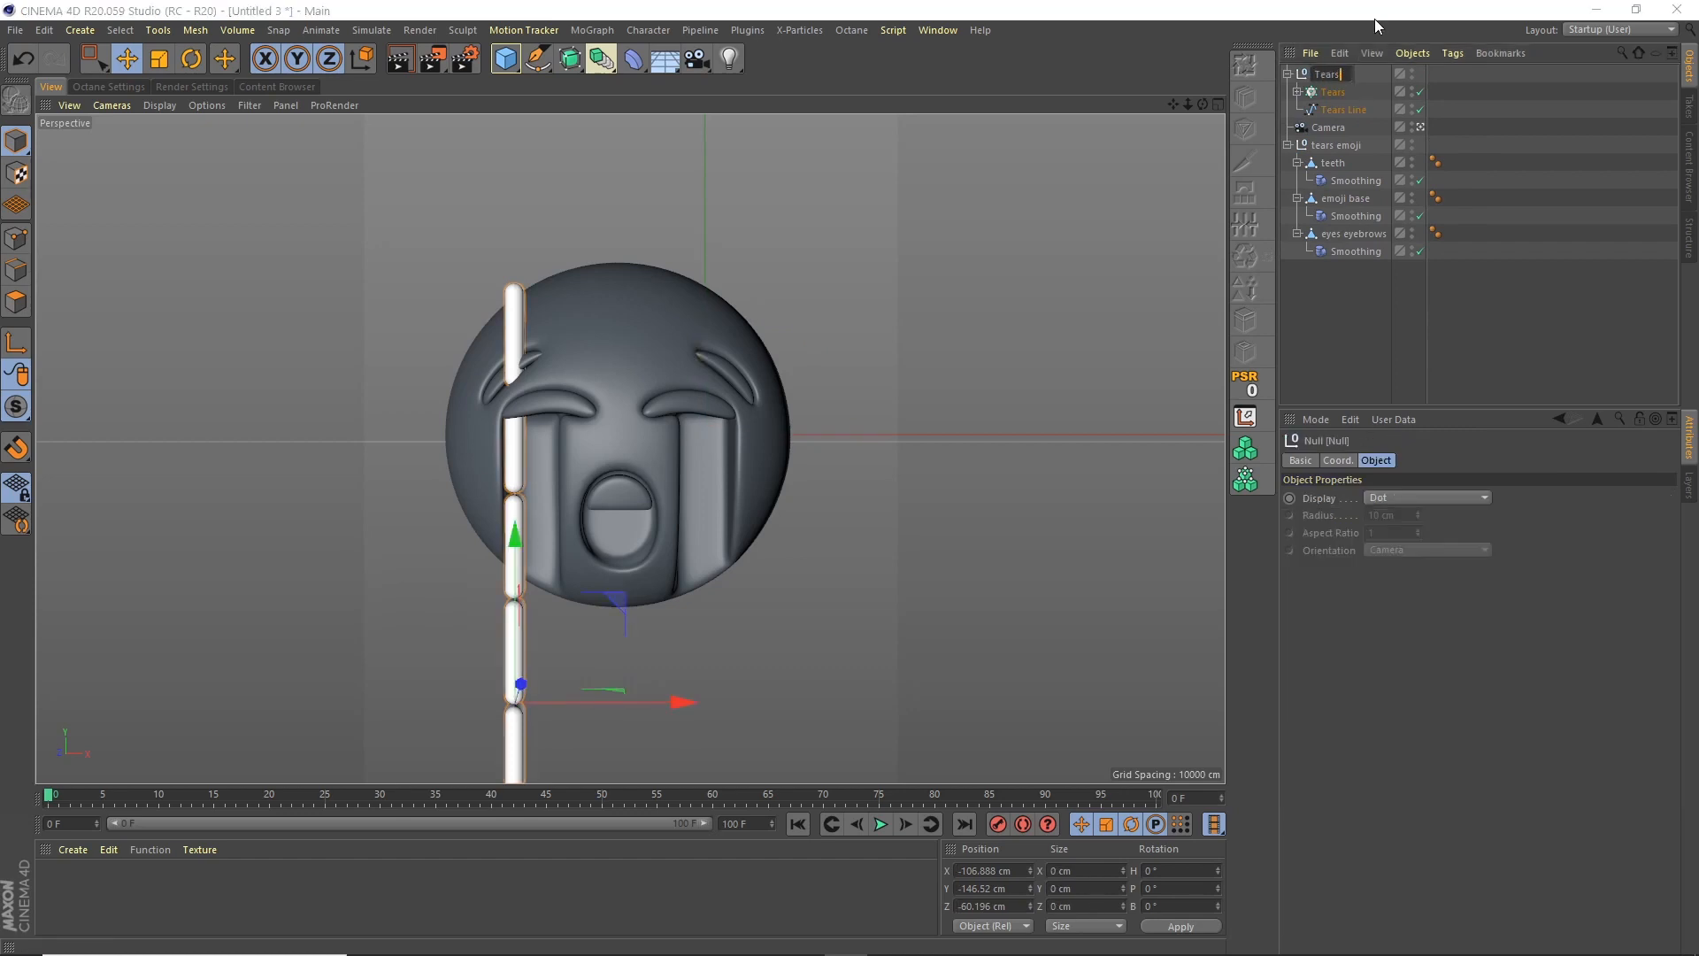
key(Return)
click(1288, 74)
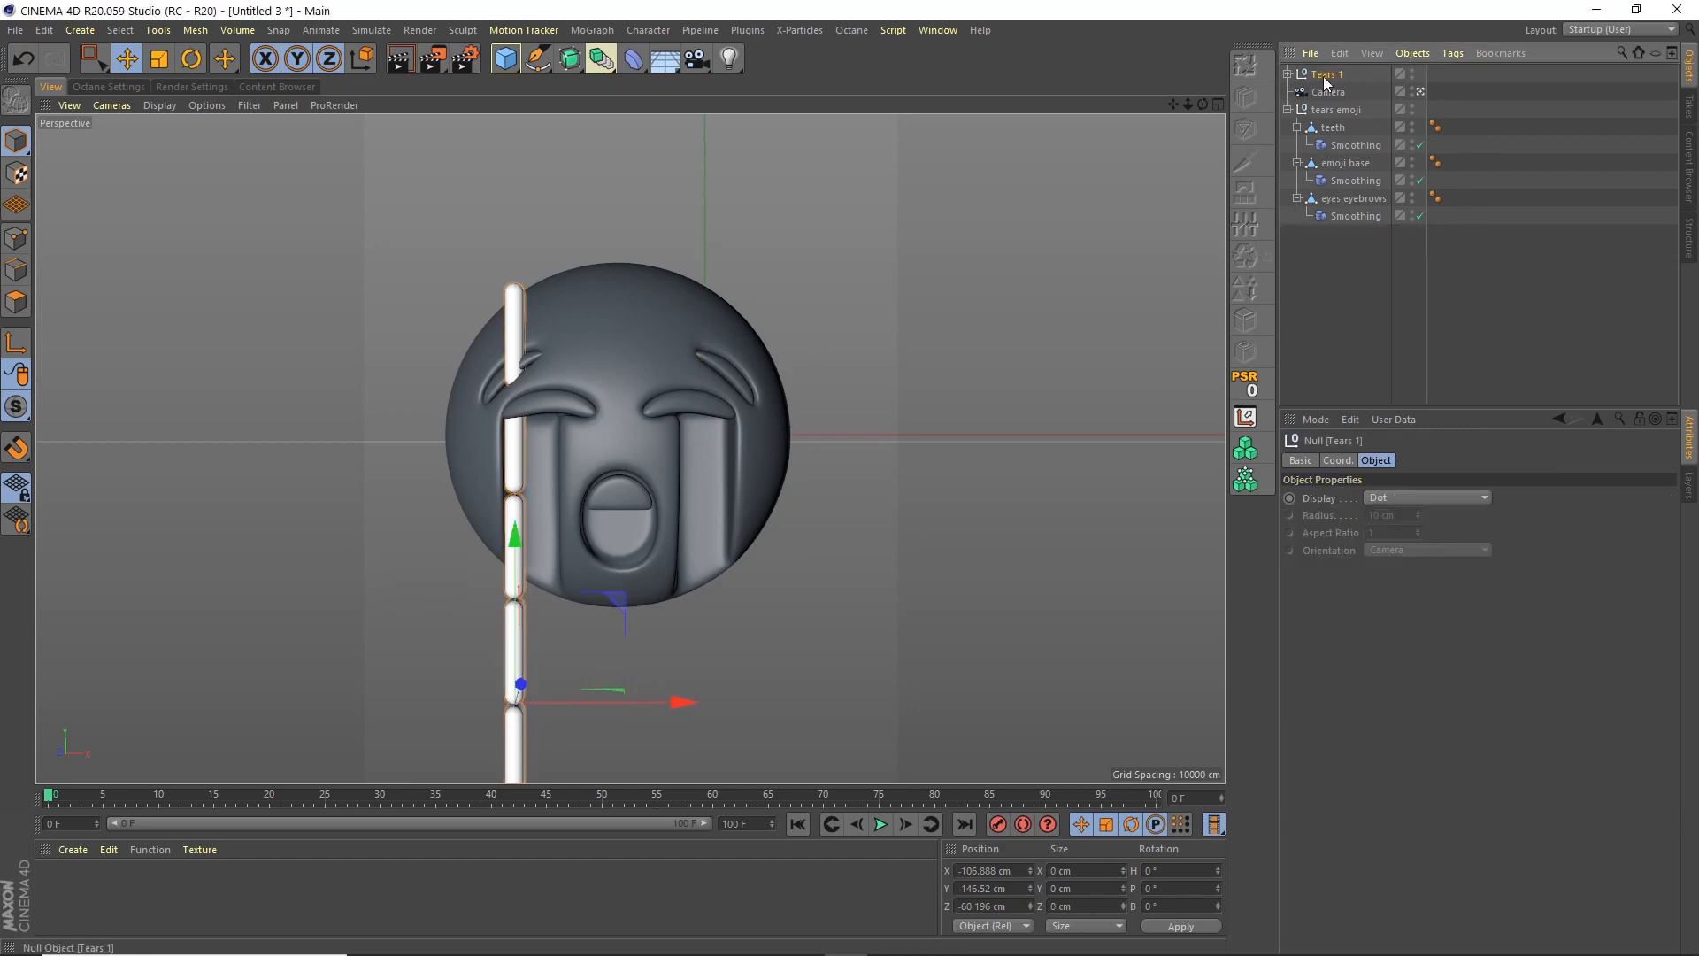
Duplicate the Tears 1 null and move the copy in positive X to about -97 cm, beside the first strip
drag(1324, 77, 1327, 88)
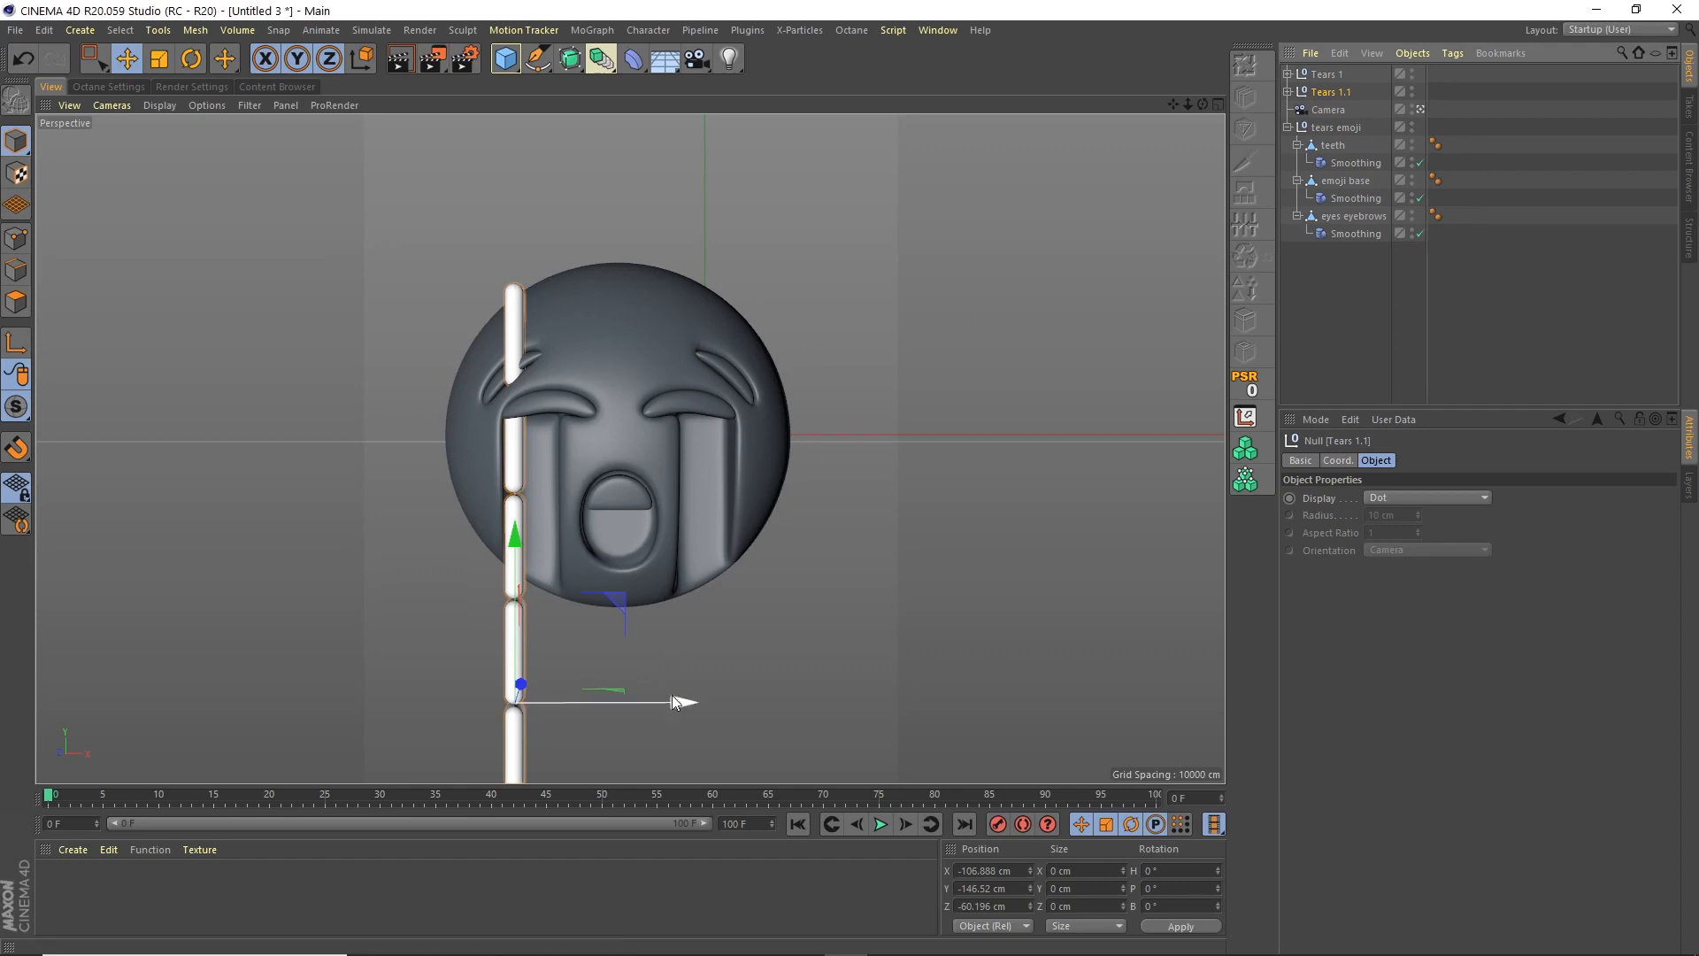
drag(683, 702, 696, 703)
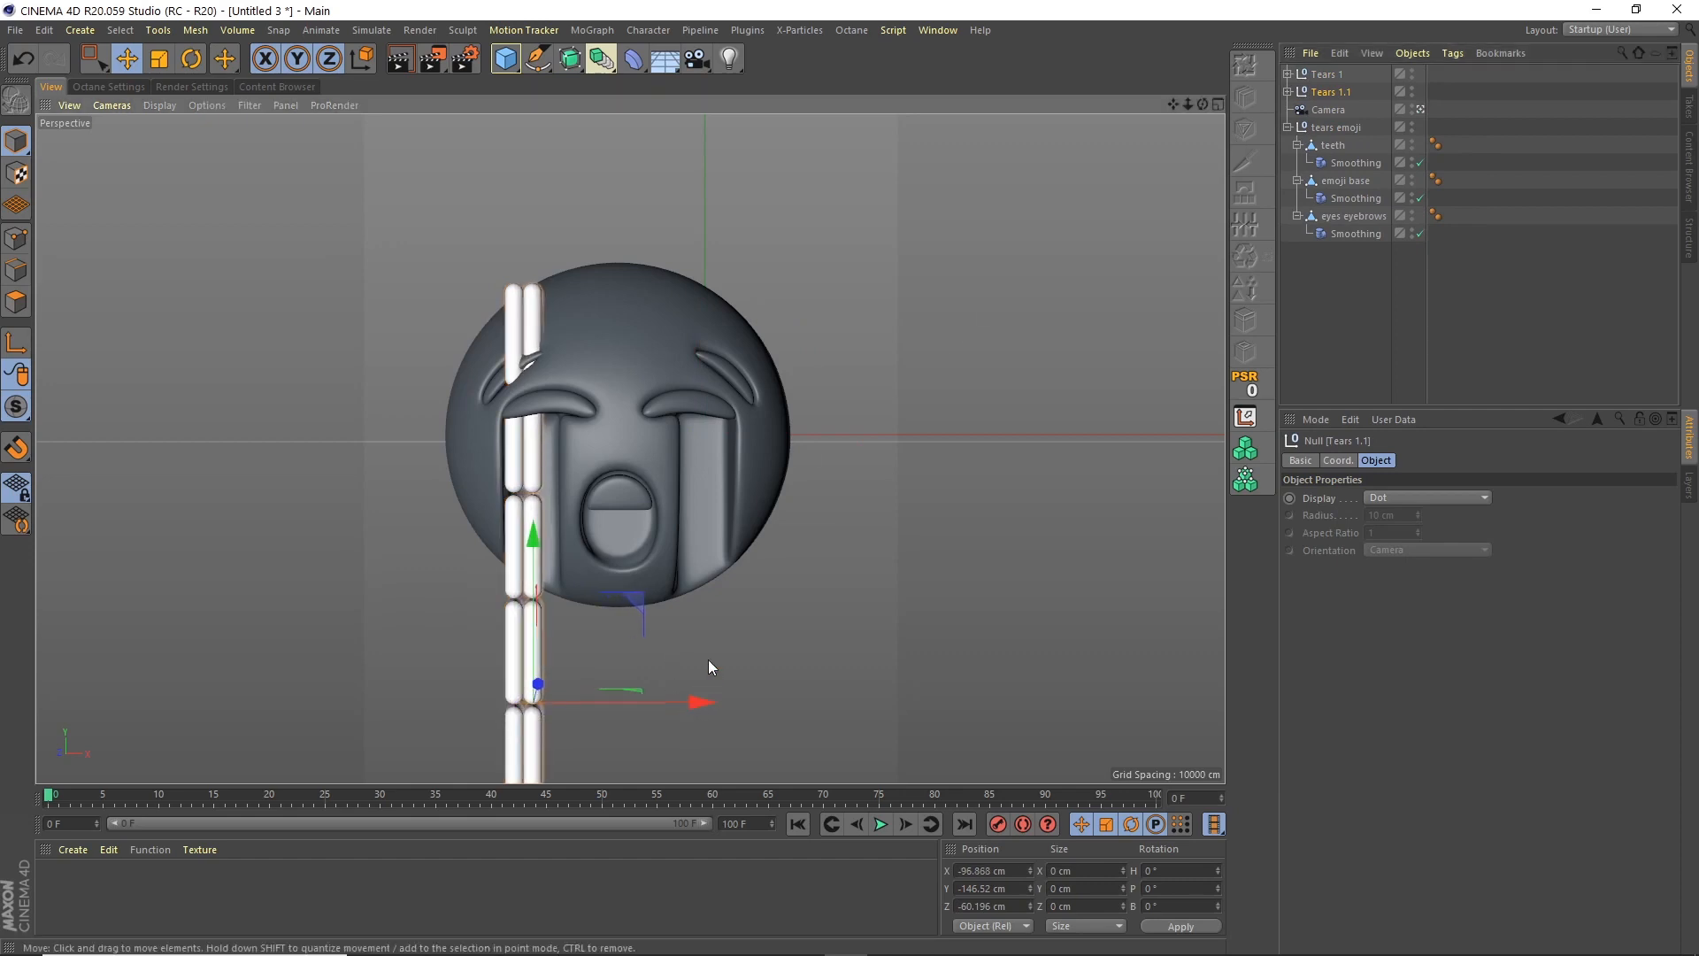
Set the Z size of the cube inside the duplicated tear strip to 19 cm
click(1288, 92)
click(1343, 128)
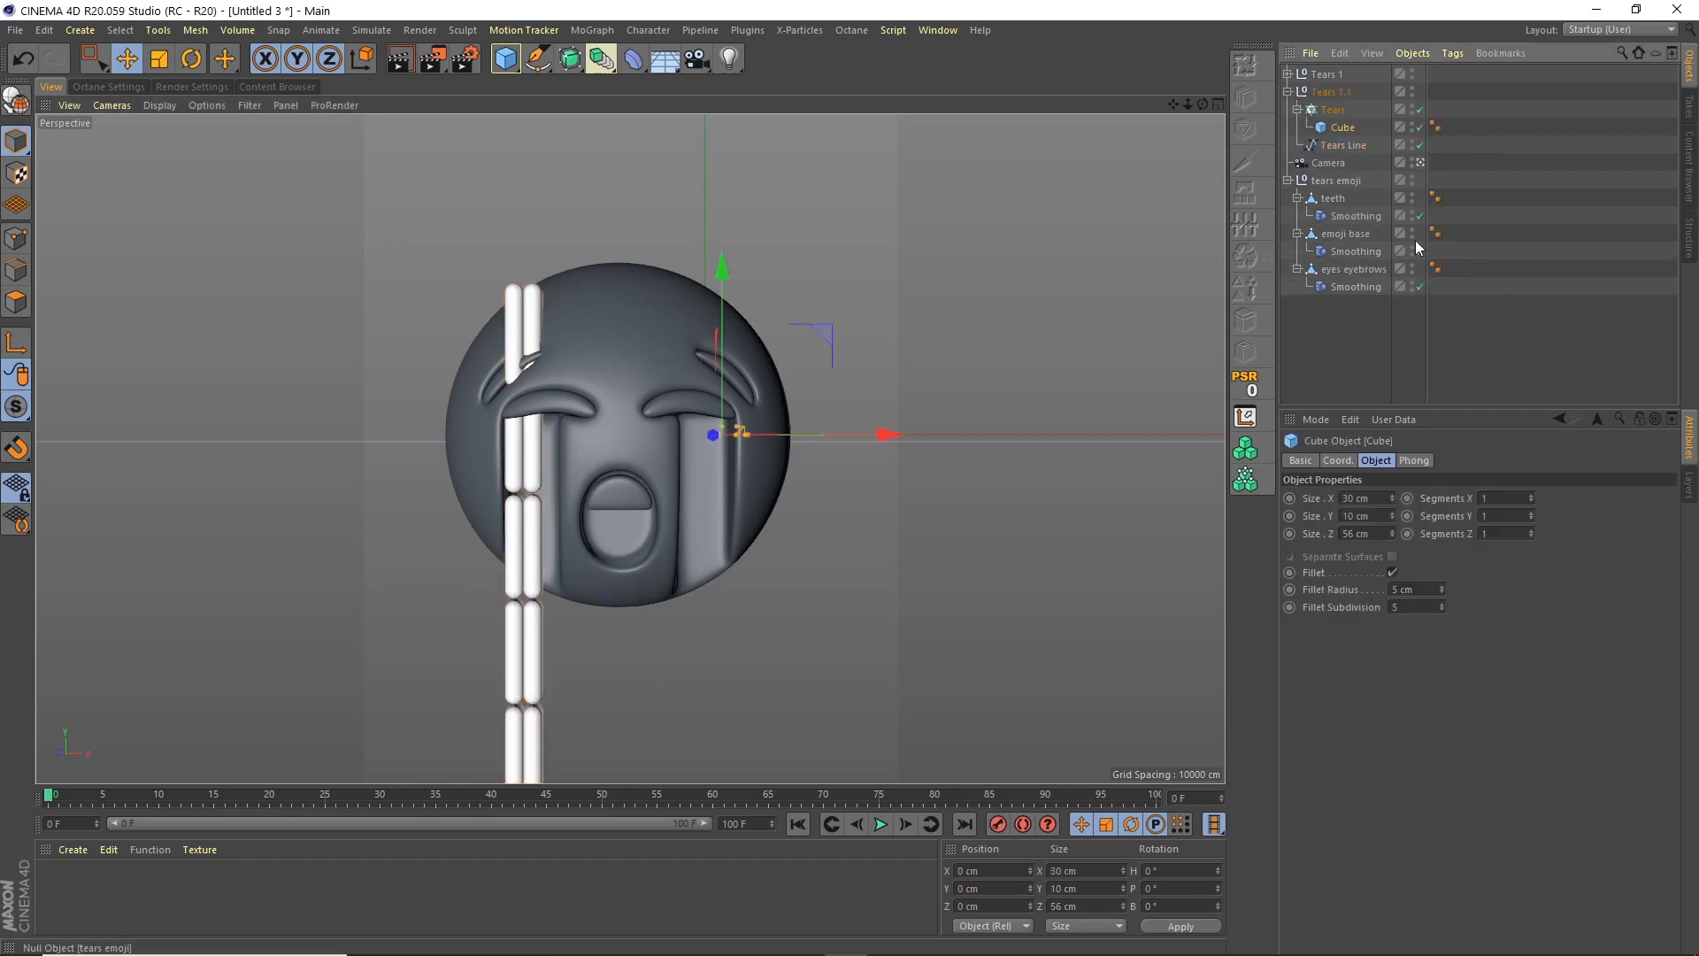
click(1382, 533)
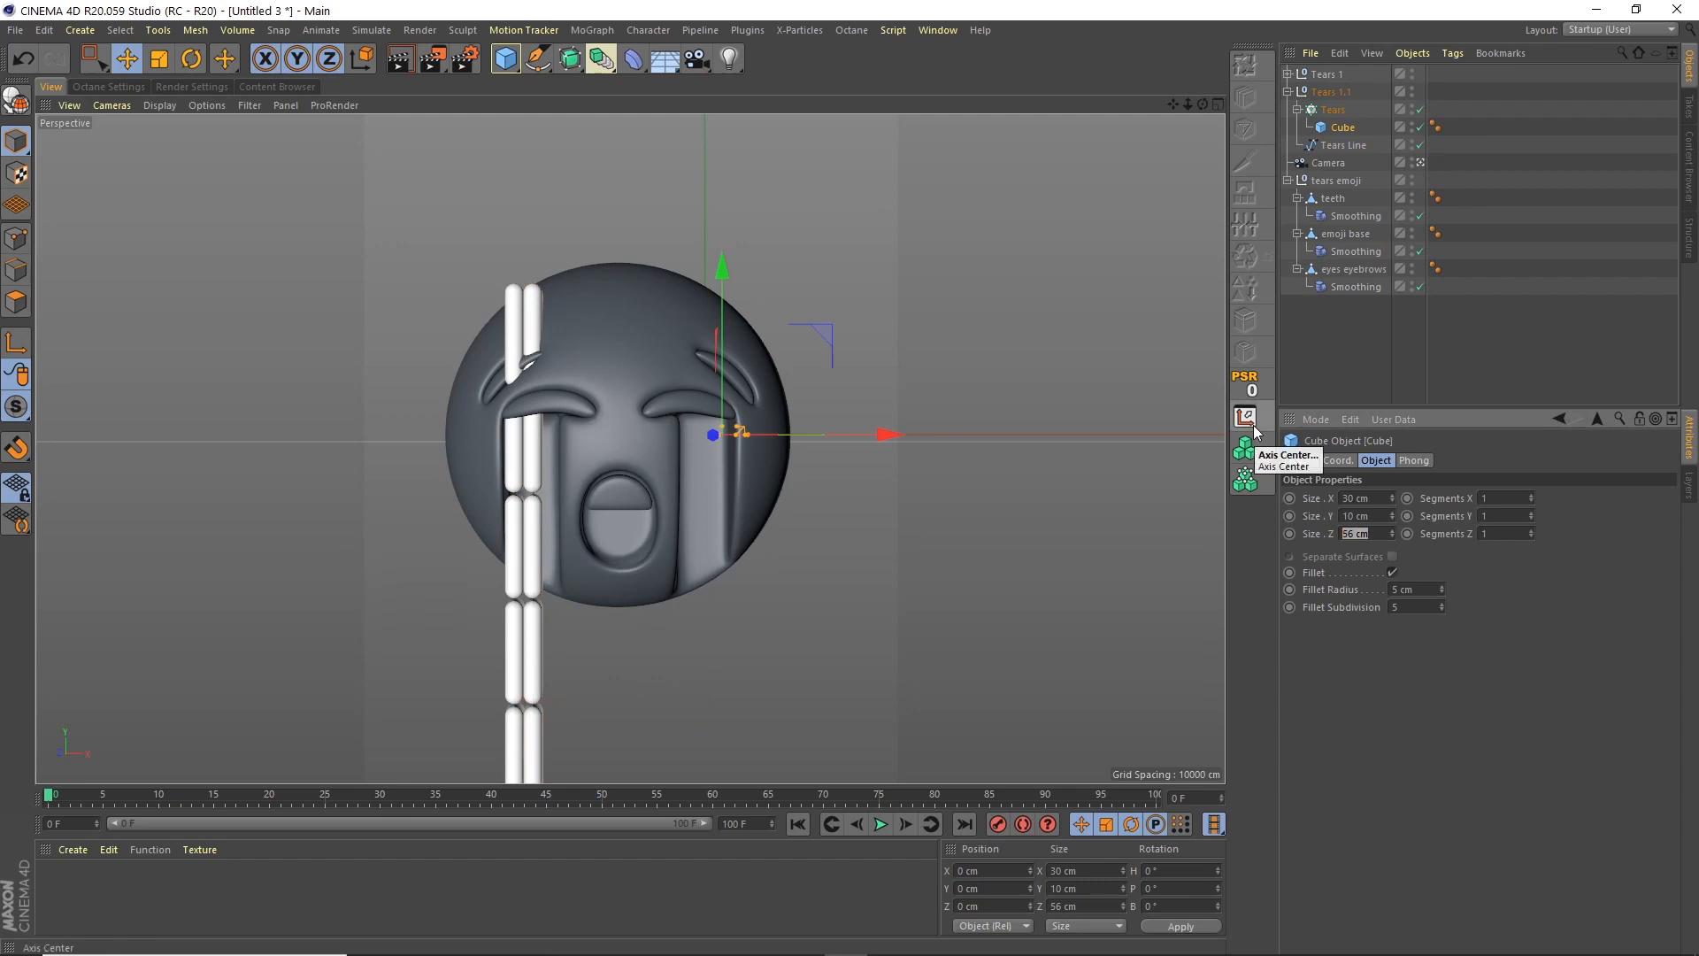
text(19)
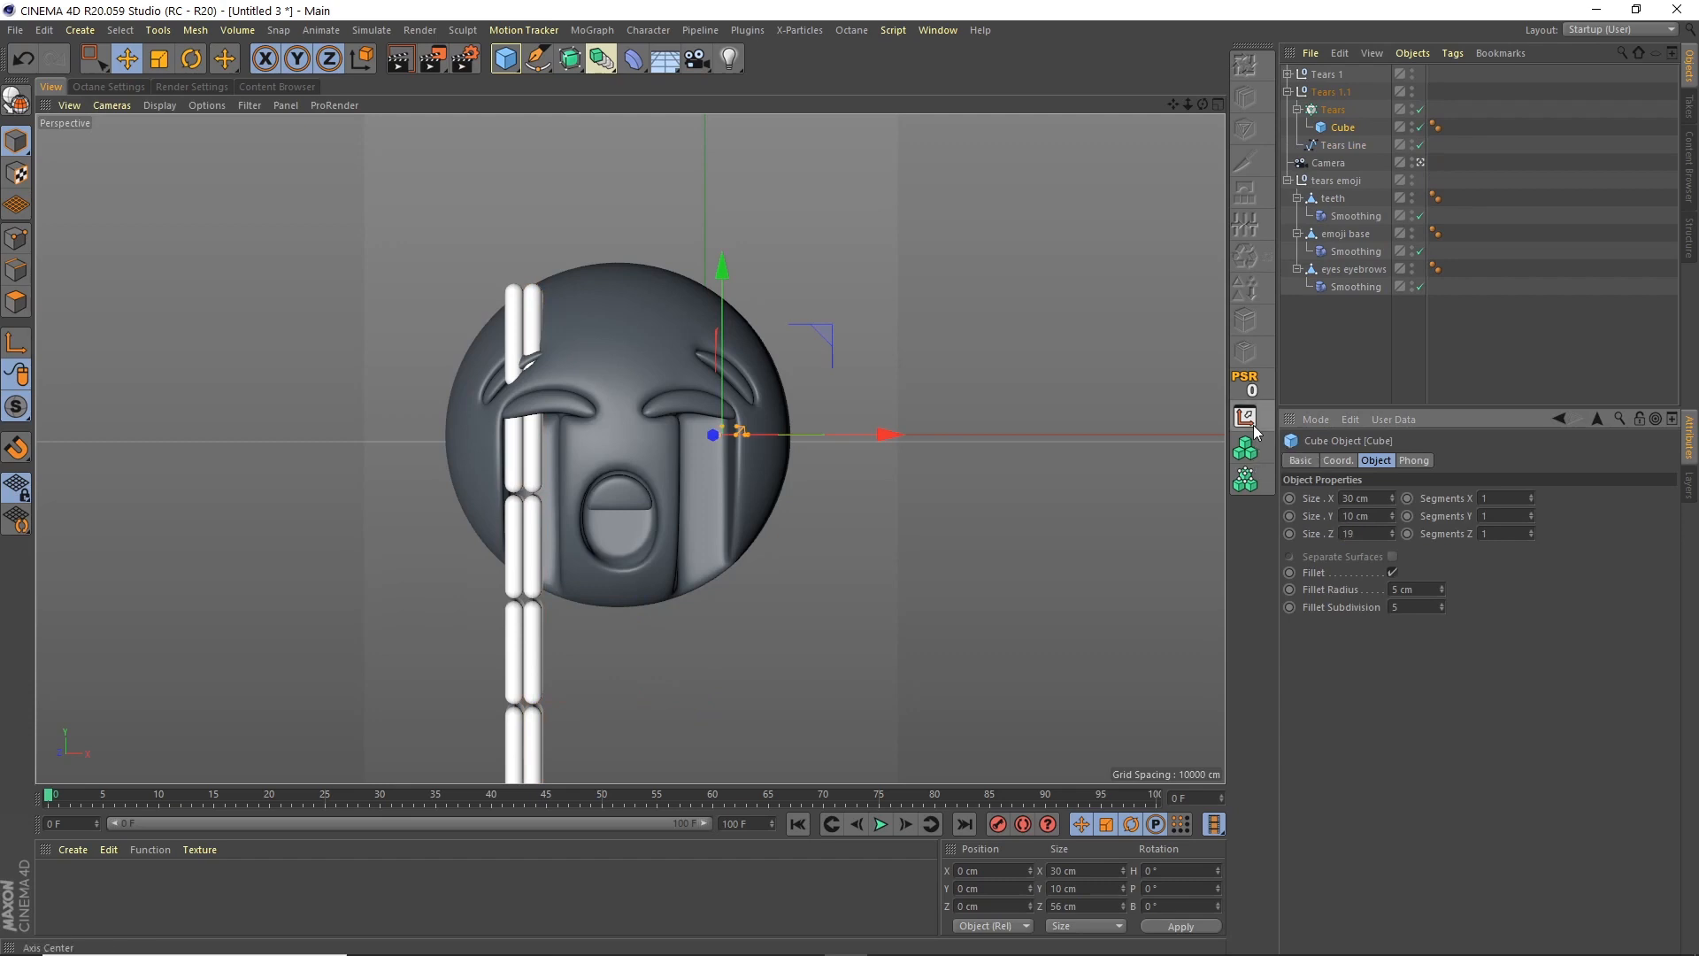
key(Return)
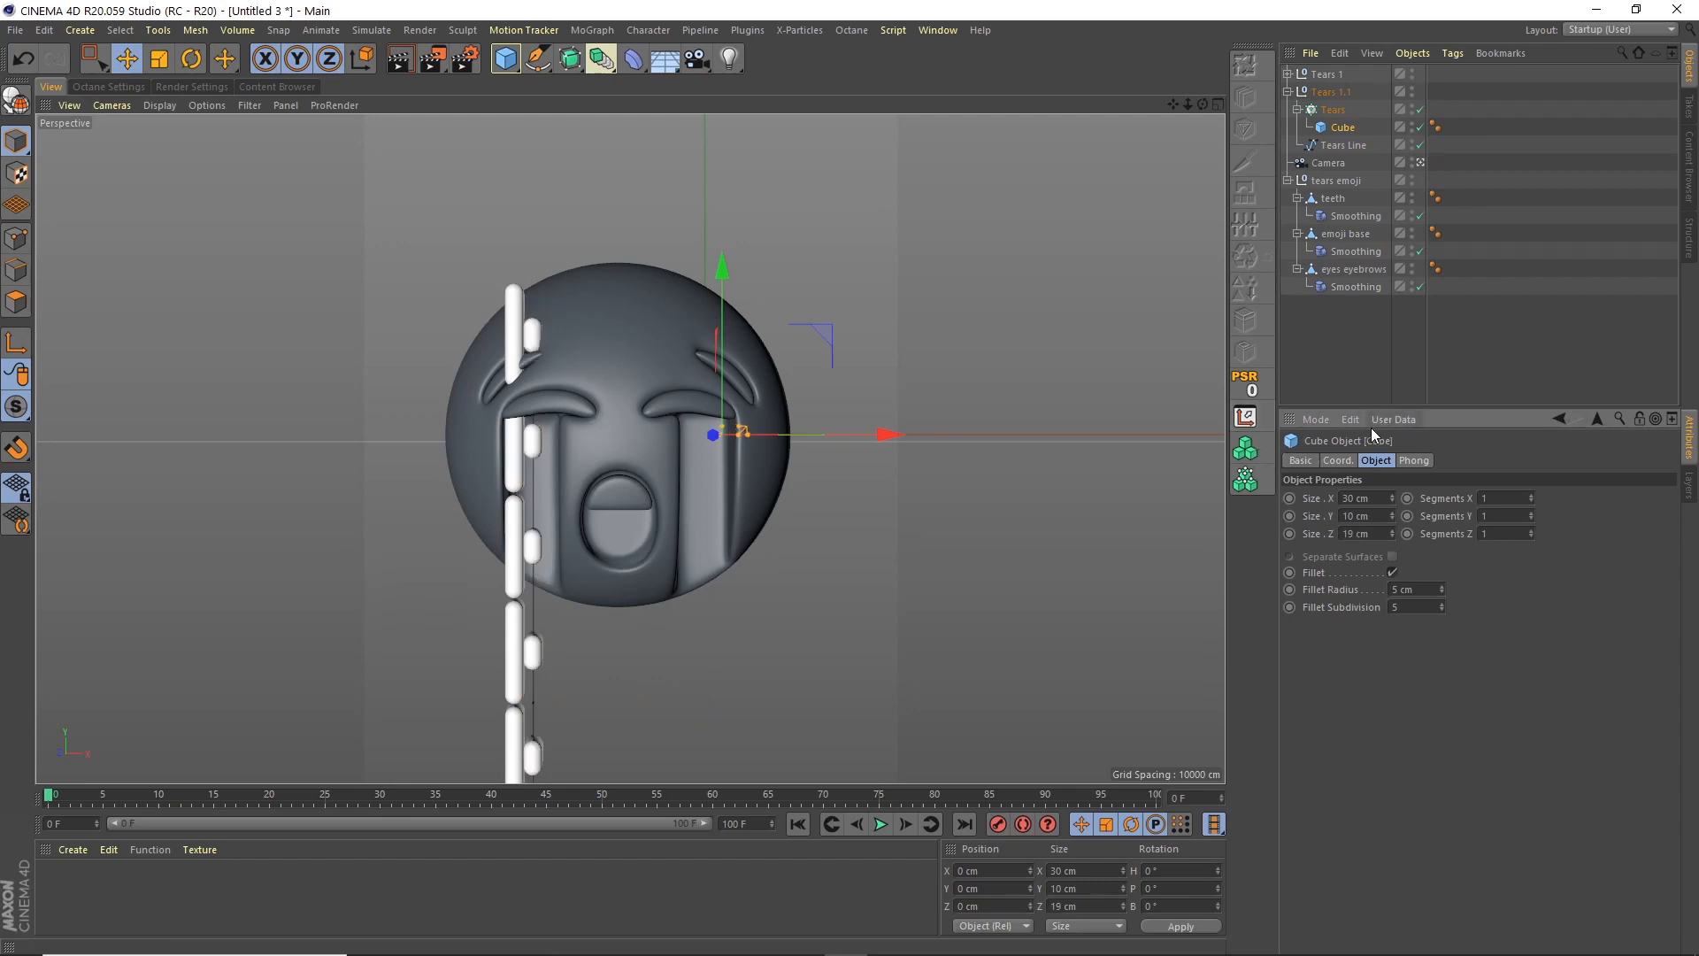
Set the duplicated strip's Tears cloner count to 20 and collapse the cloner
click(1333, 110)
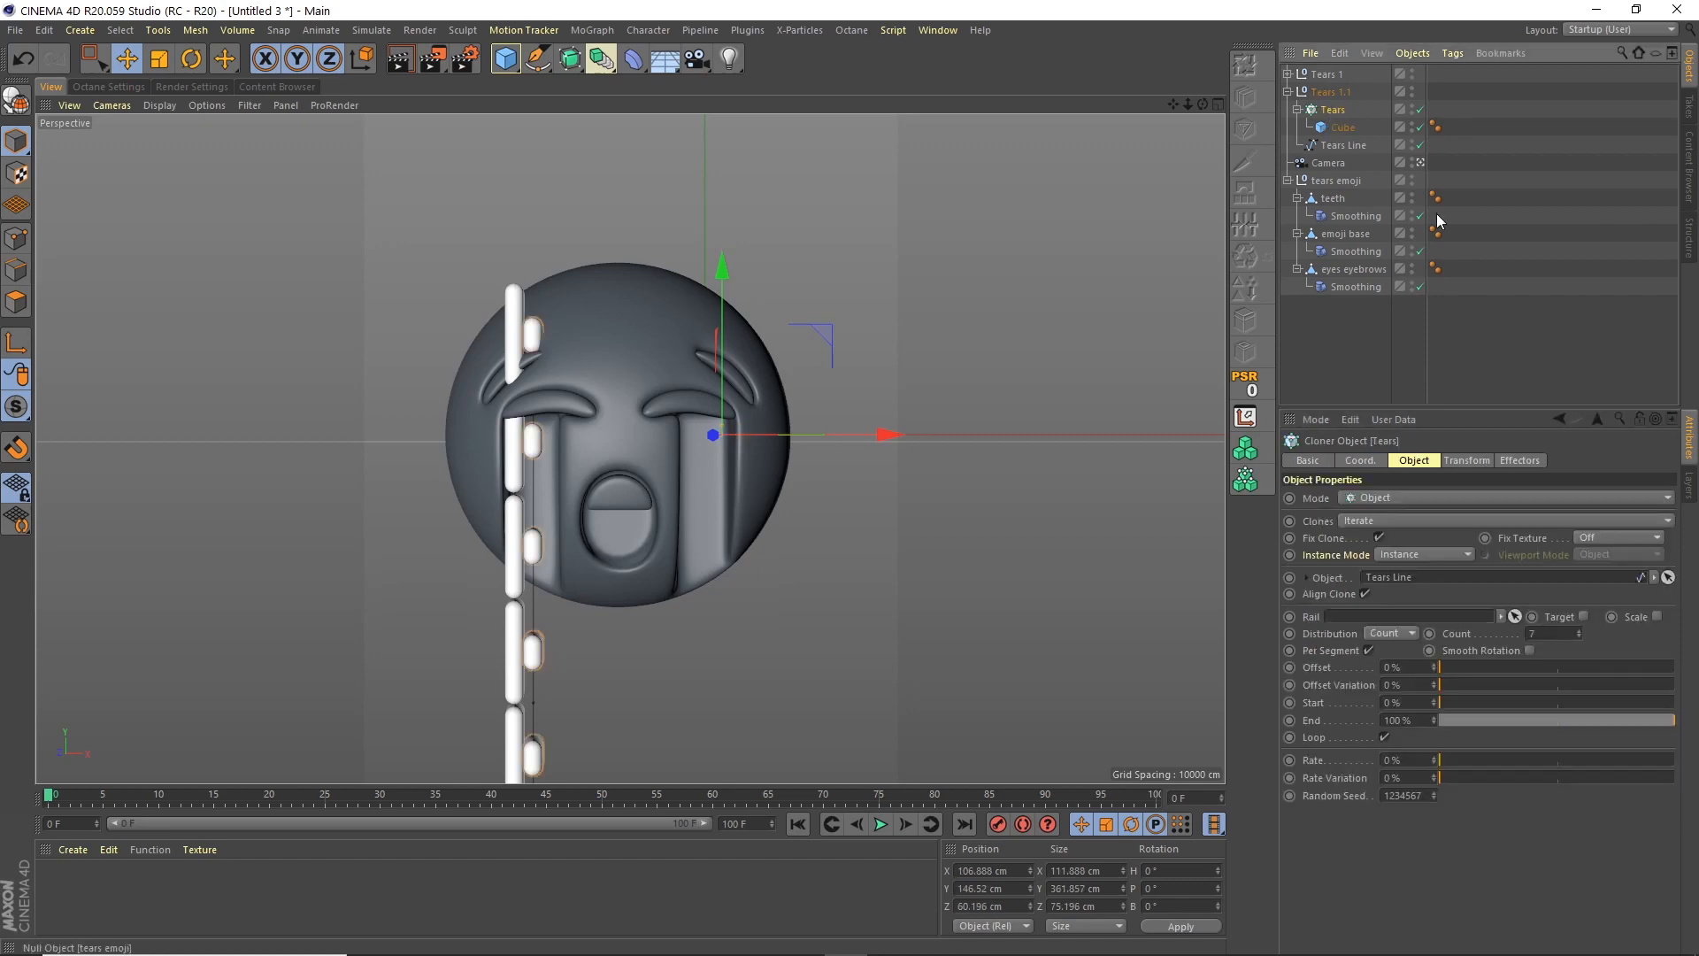
double_click(1539, 634)
text(20)
key(Return)
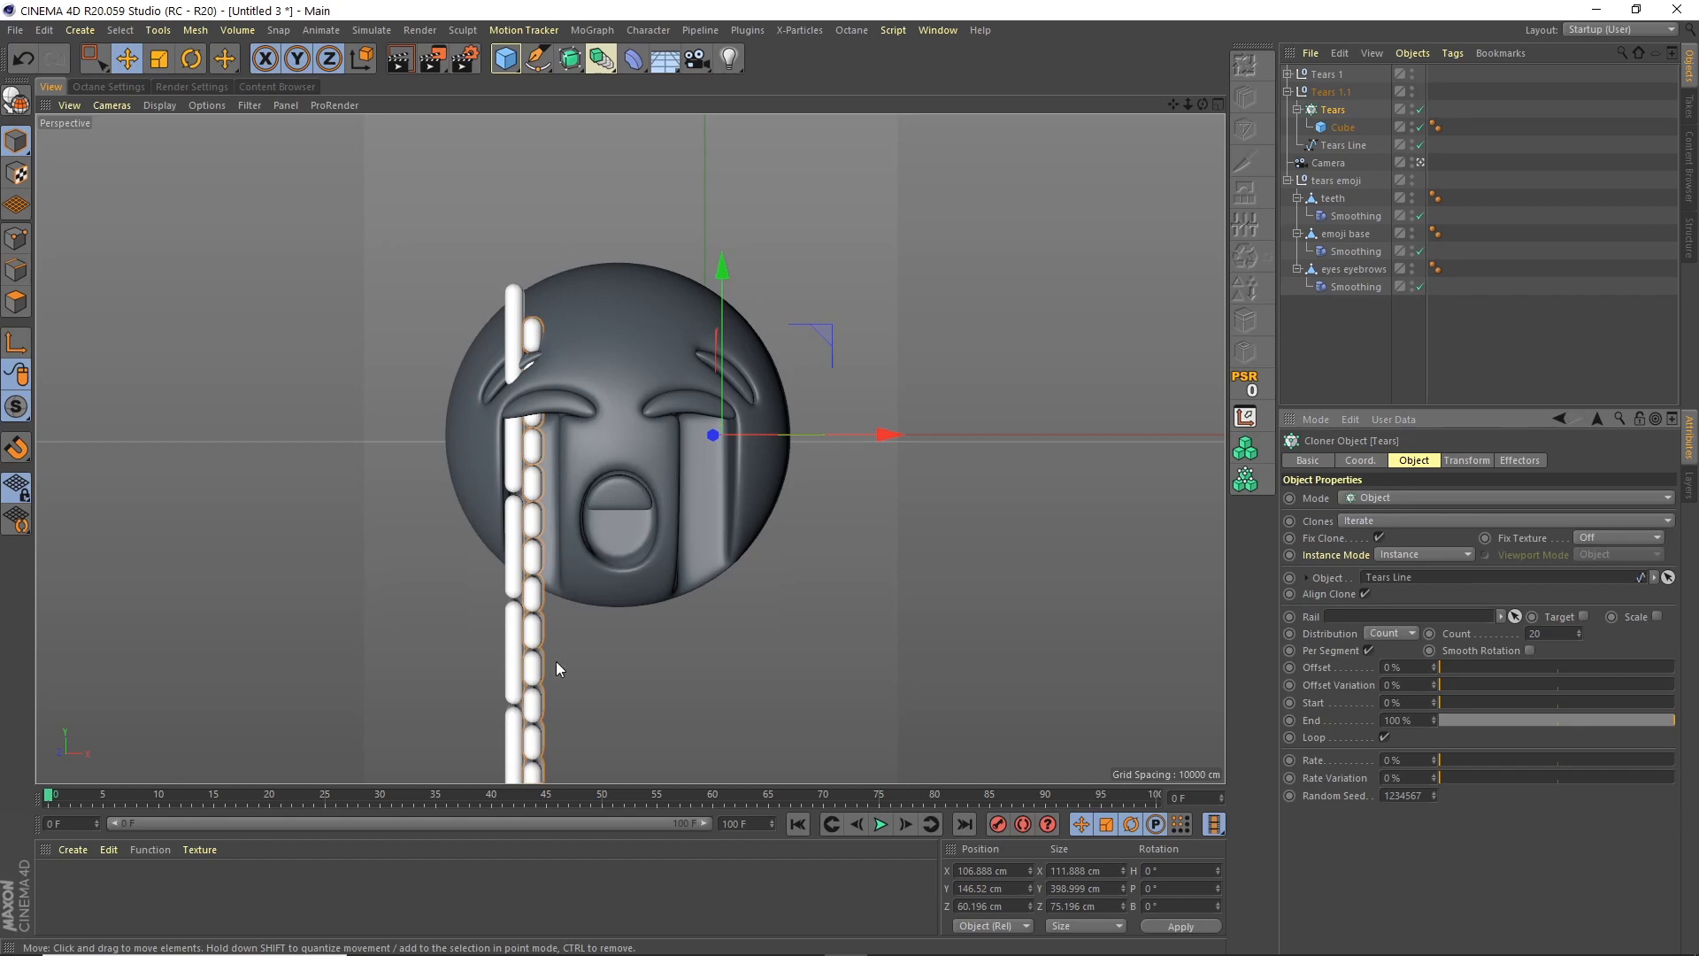
click(1296, 110)
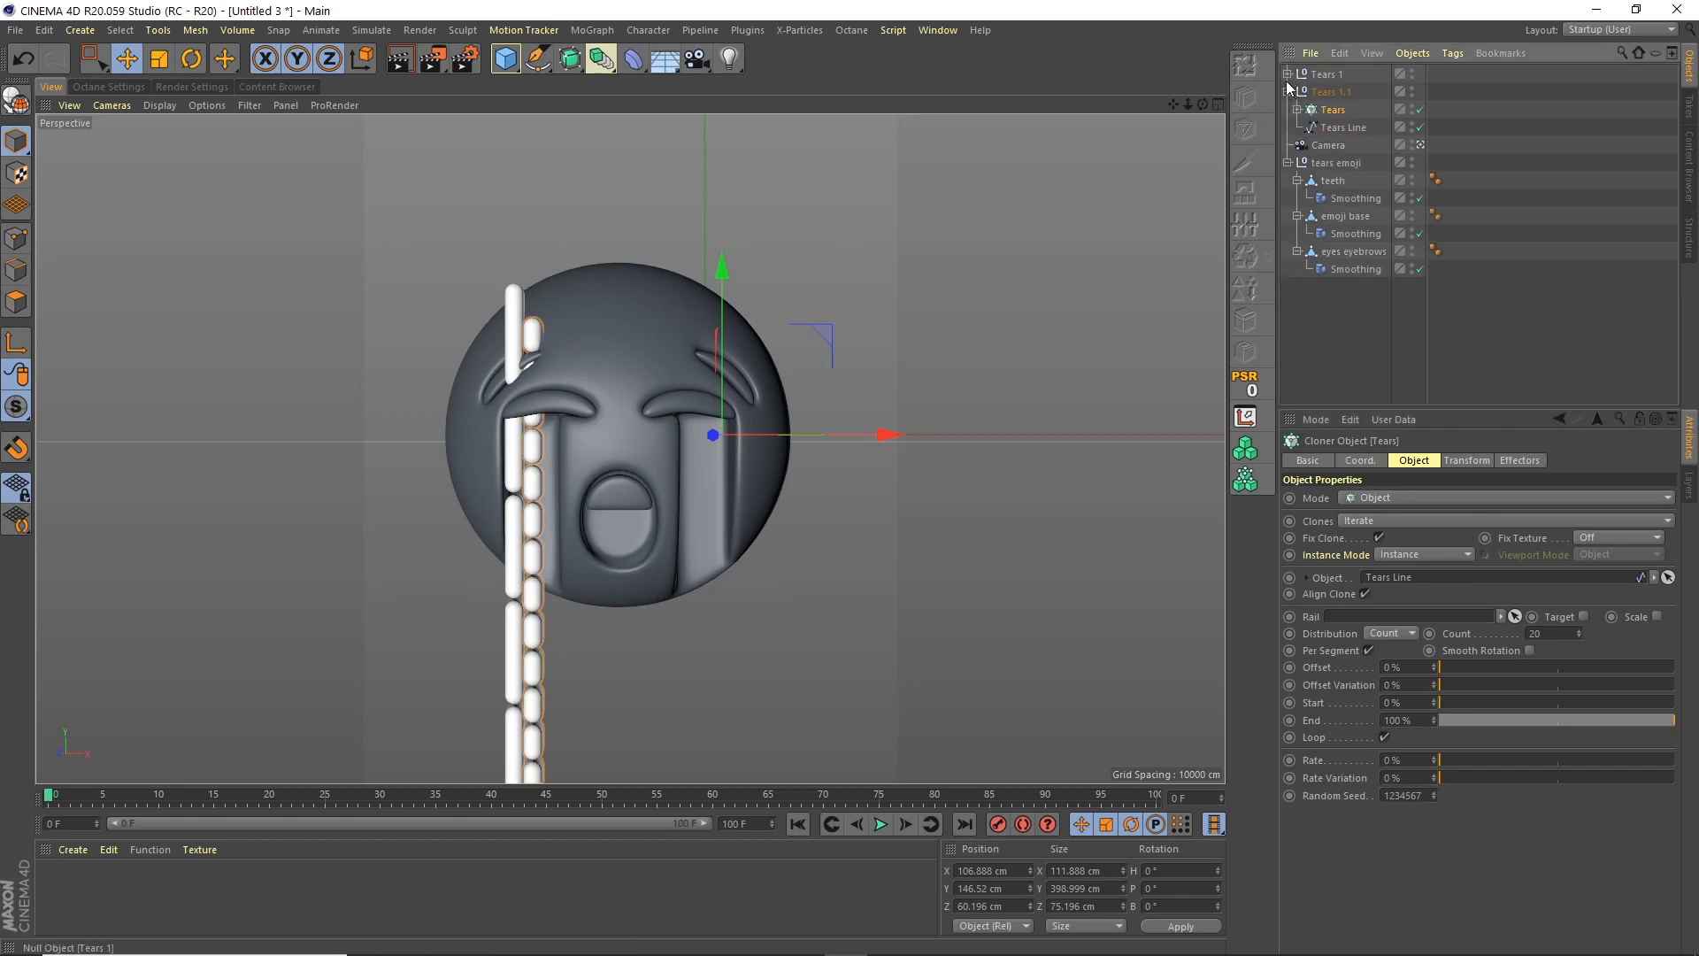
Keyframe the Offset of the Tears 1 cloner from 0% at frame 0 to 100% at frame 100, and scrub the animation
click(1288, 74)
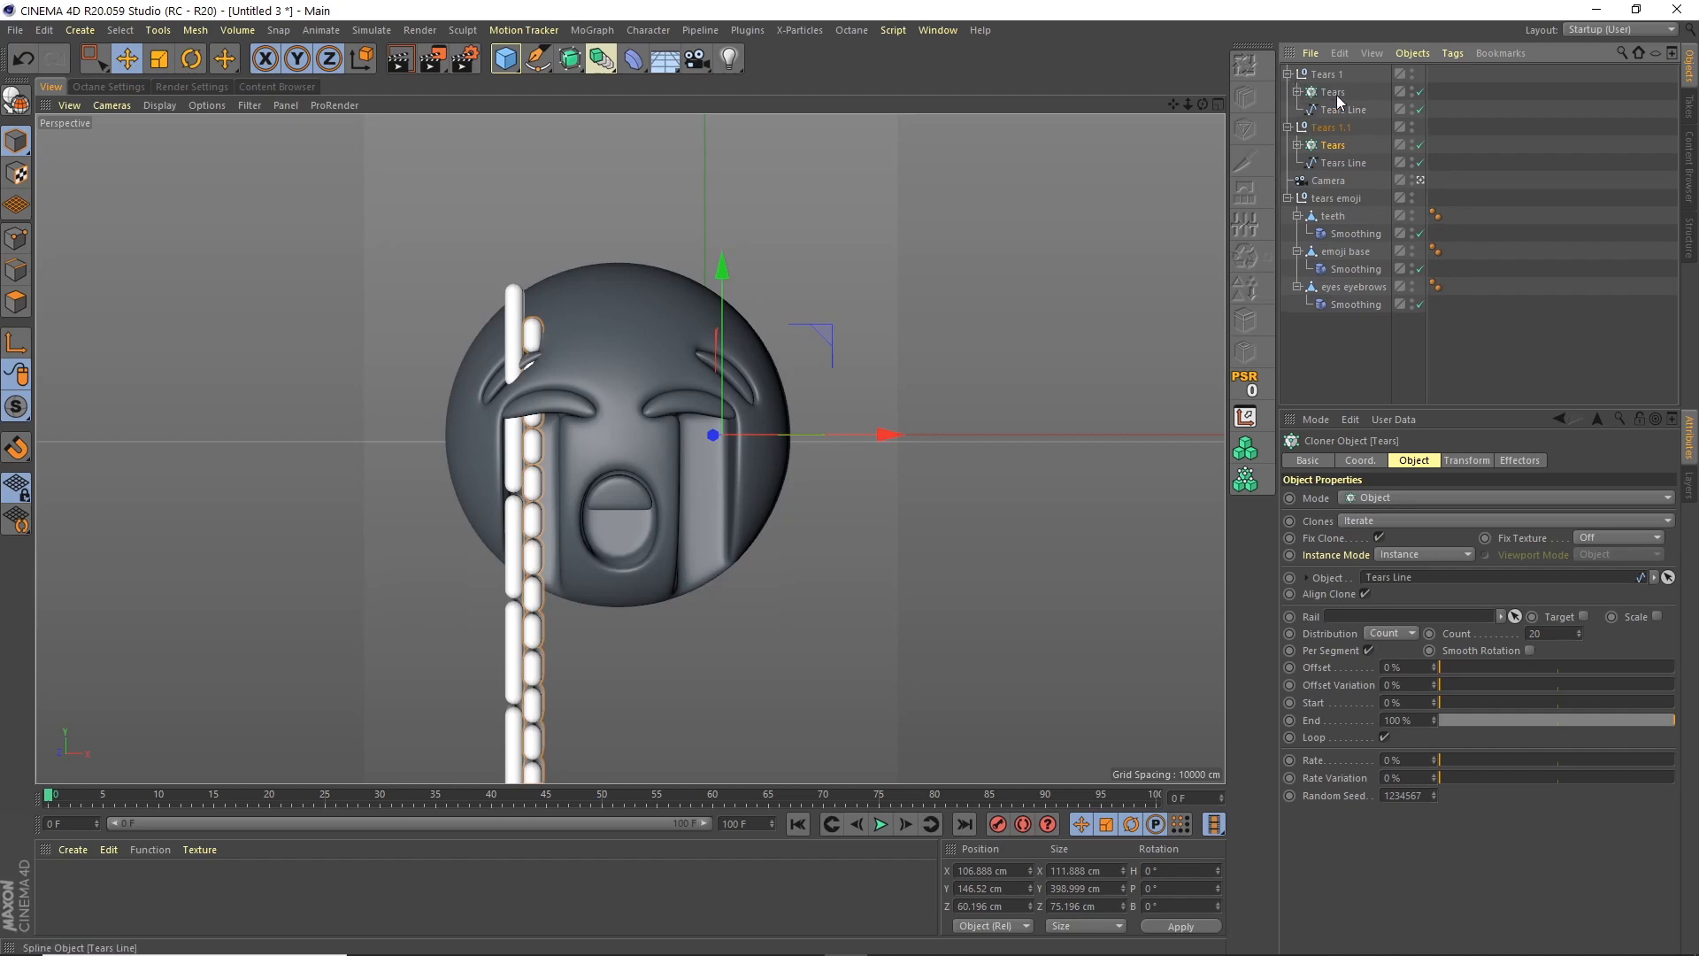
click(1338, 92)
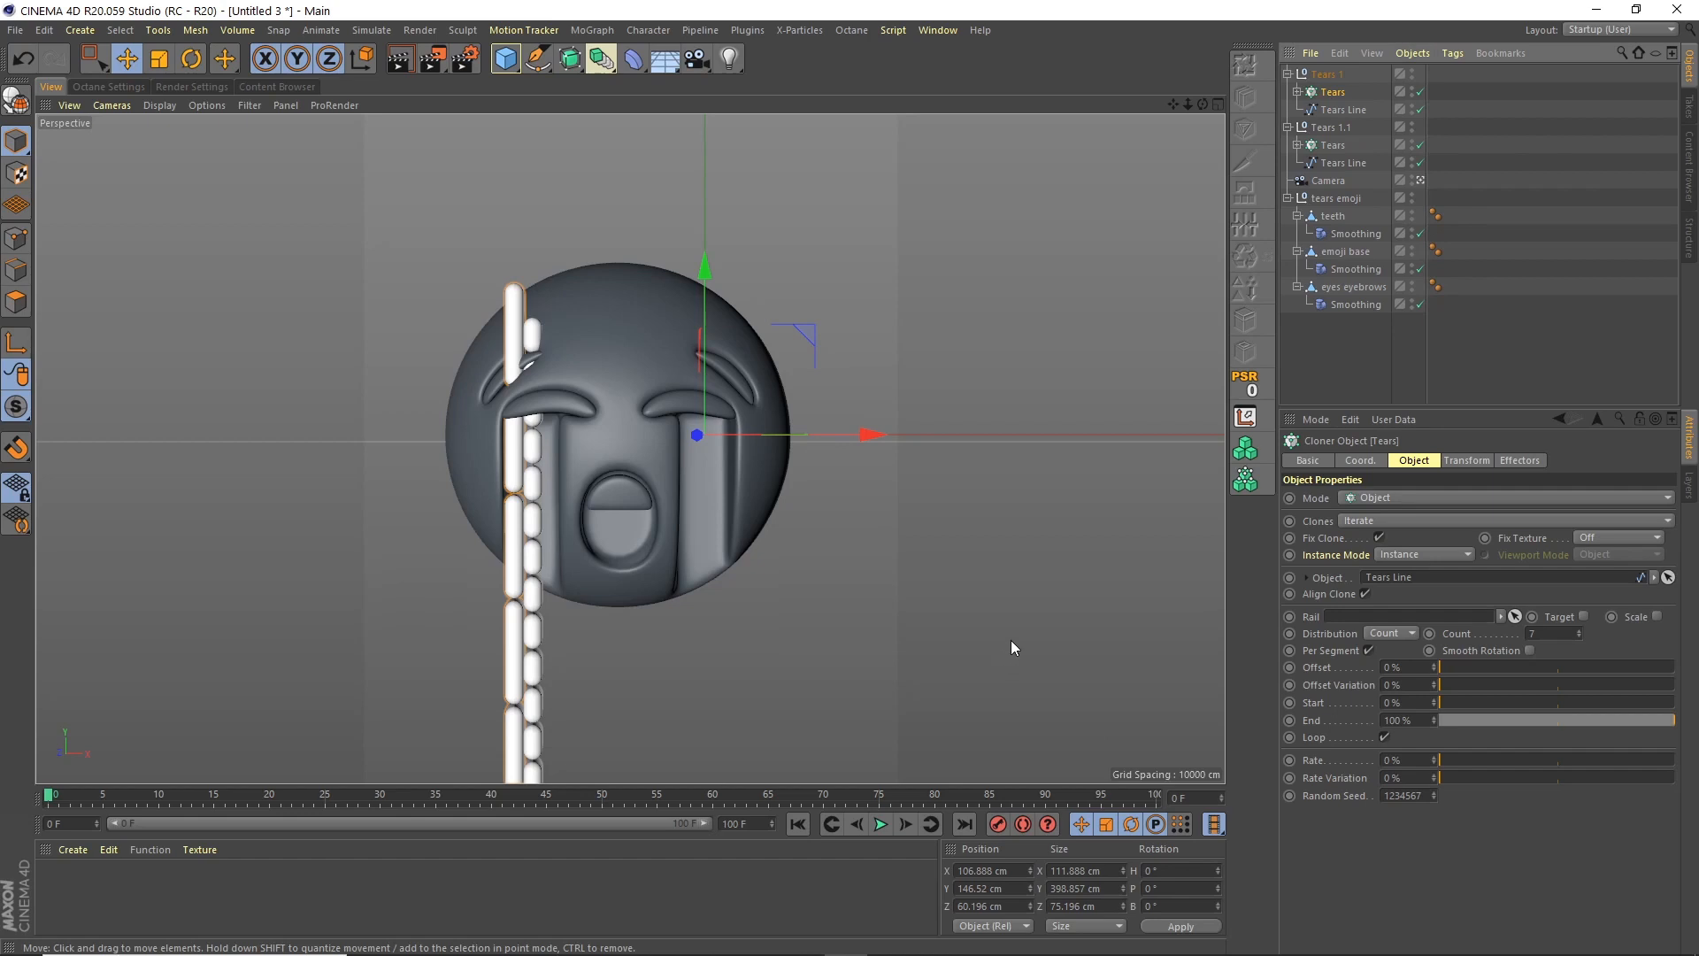
ctrl+click(1289, 668)
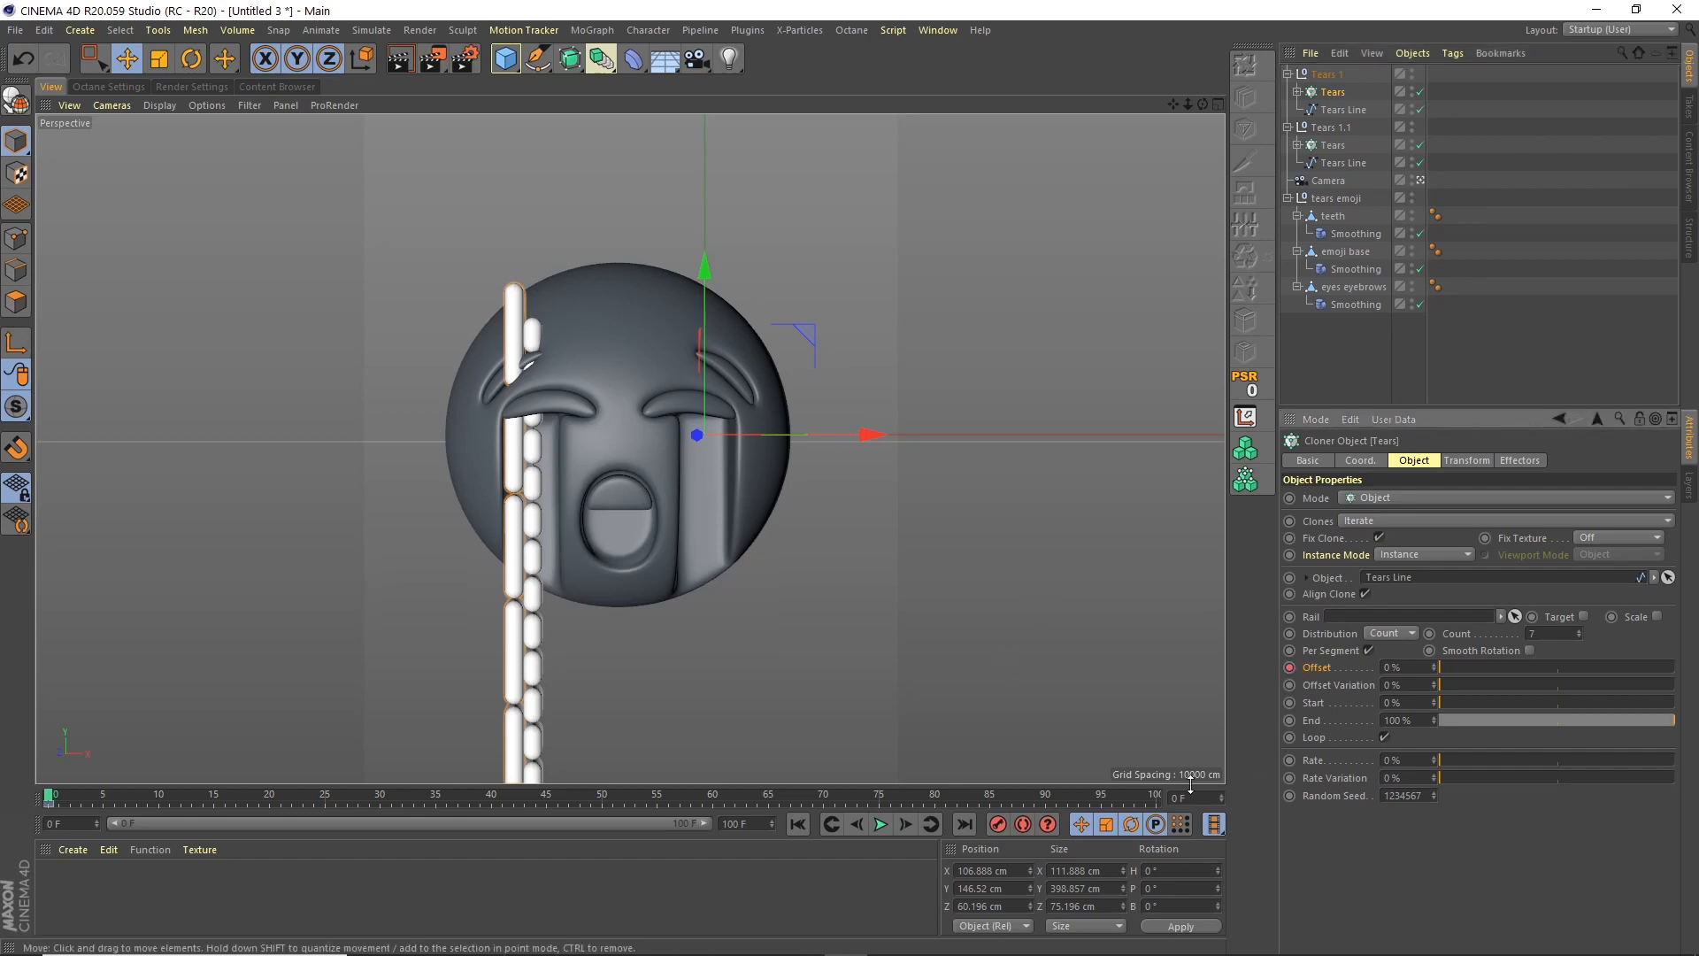
drag(1102, 799, 1156, 799)
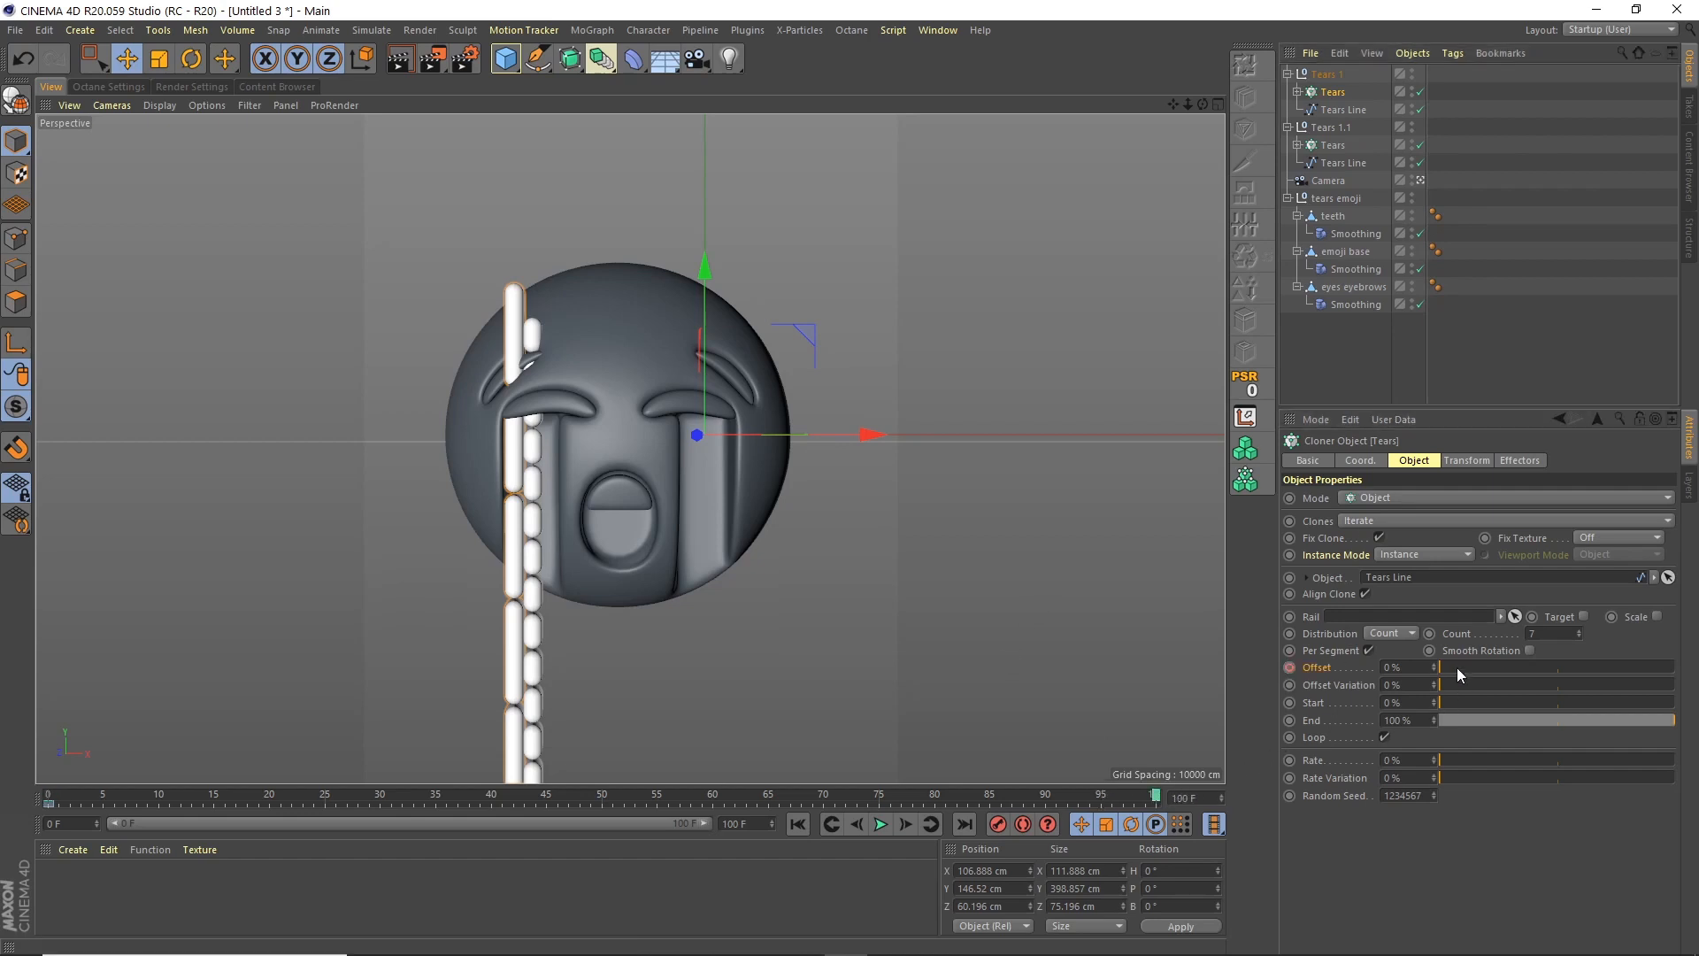
drag(1456, 667, 1646, 645)
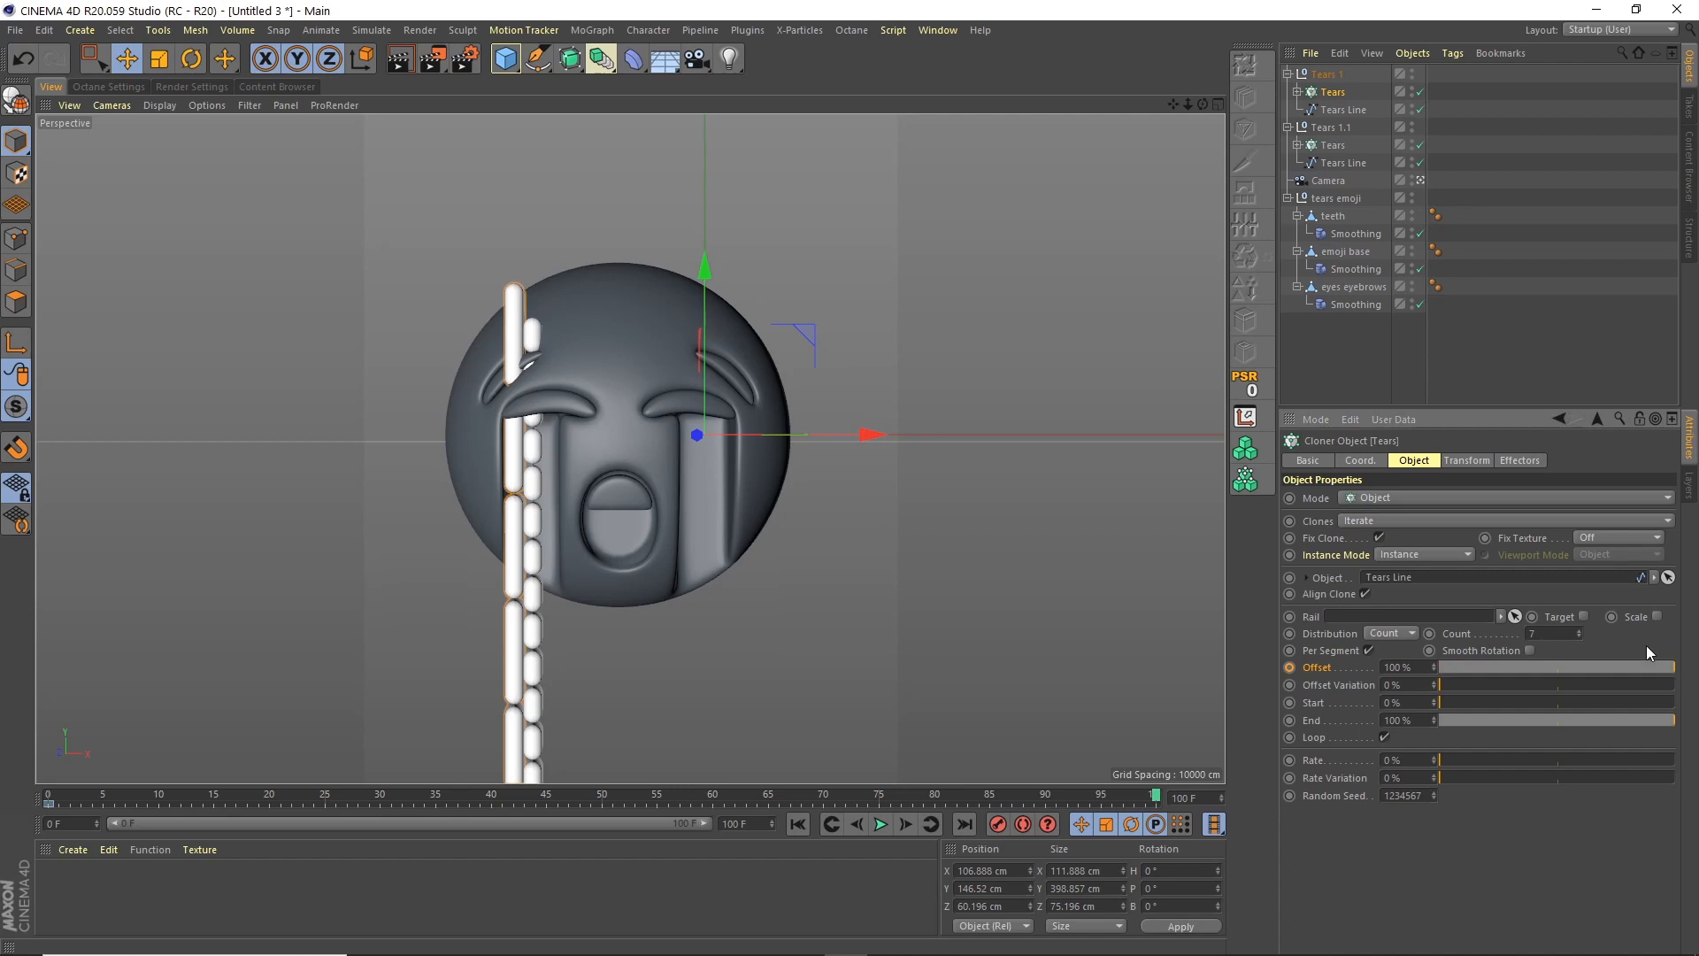
ctrl+click(1289, 669)
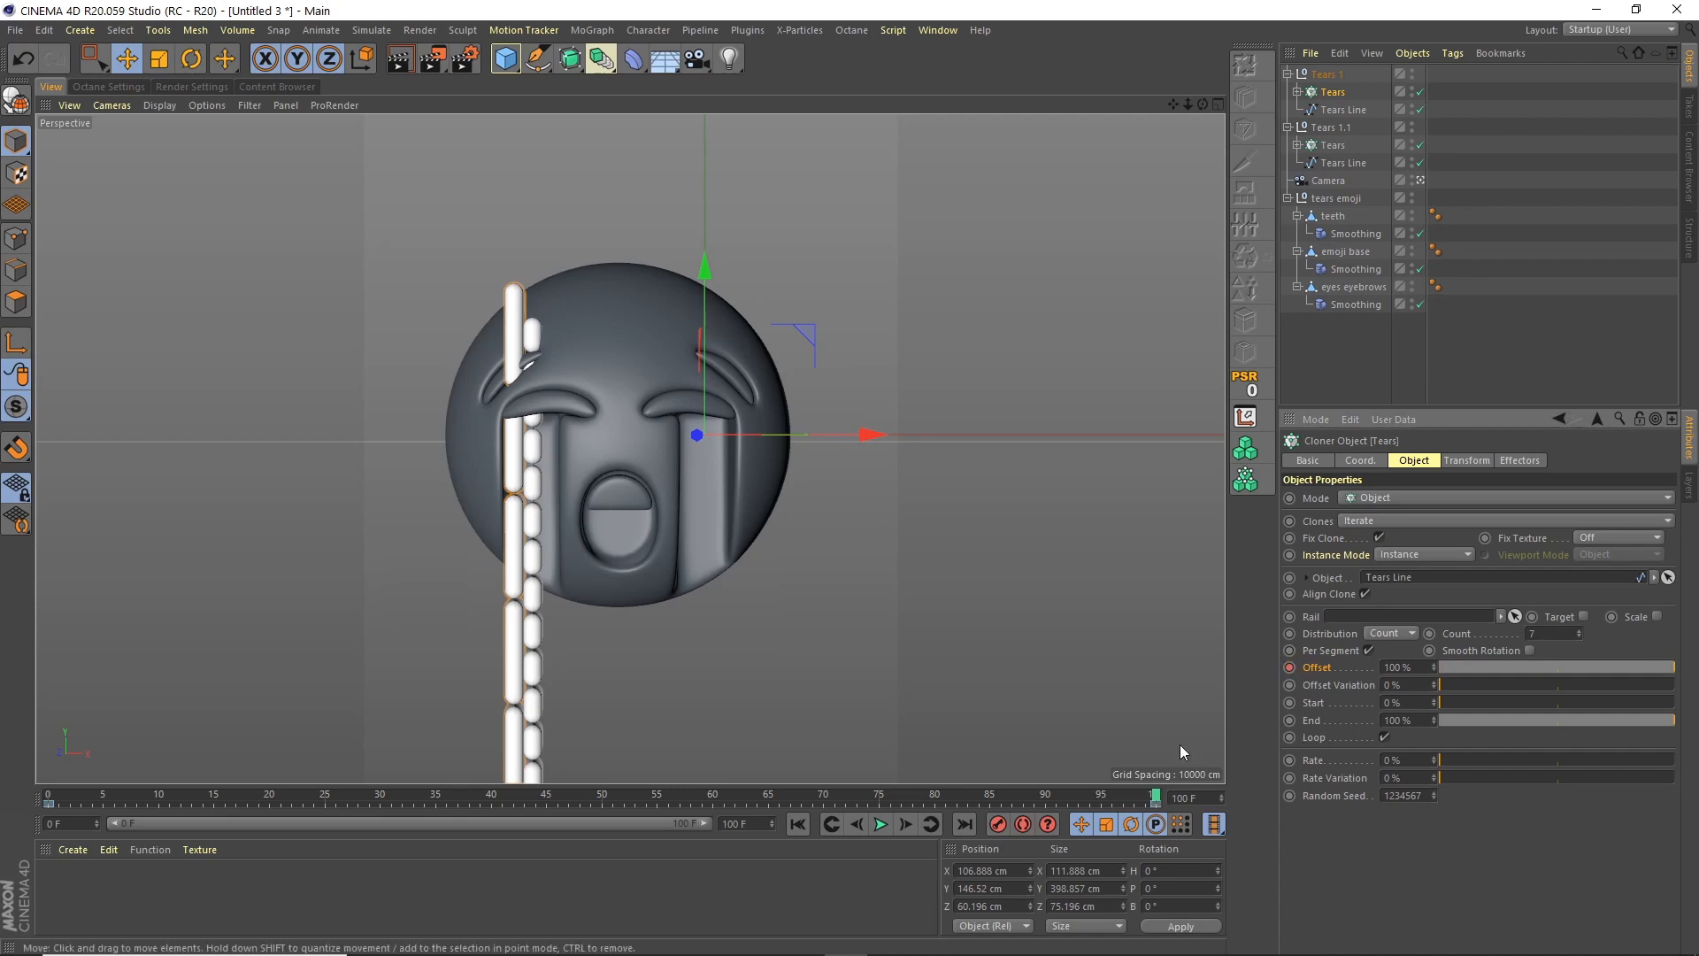
drag(815, 796, 1168, 673)
Set the Rate of the duplicated strip's cloner to 10% and preview the animation from frame 0
click(1331, 146)
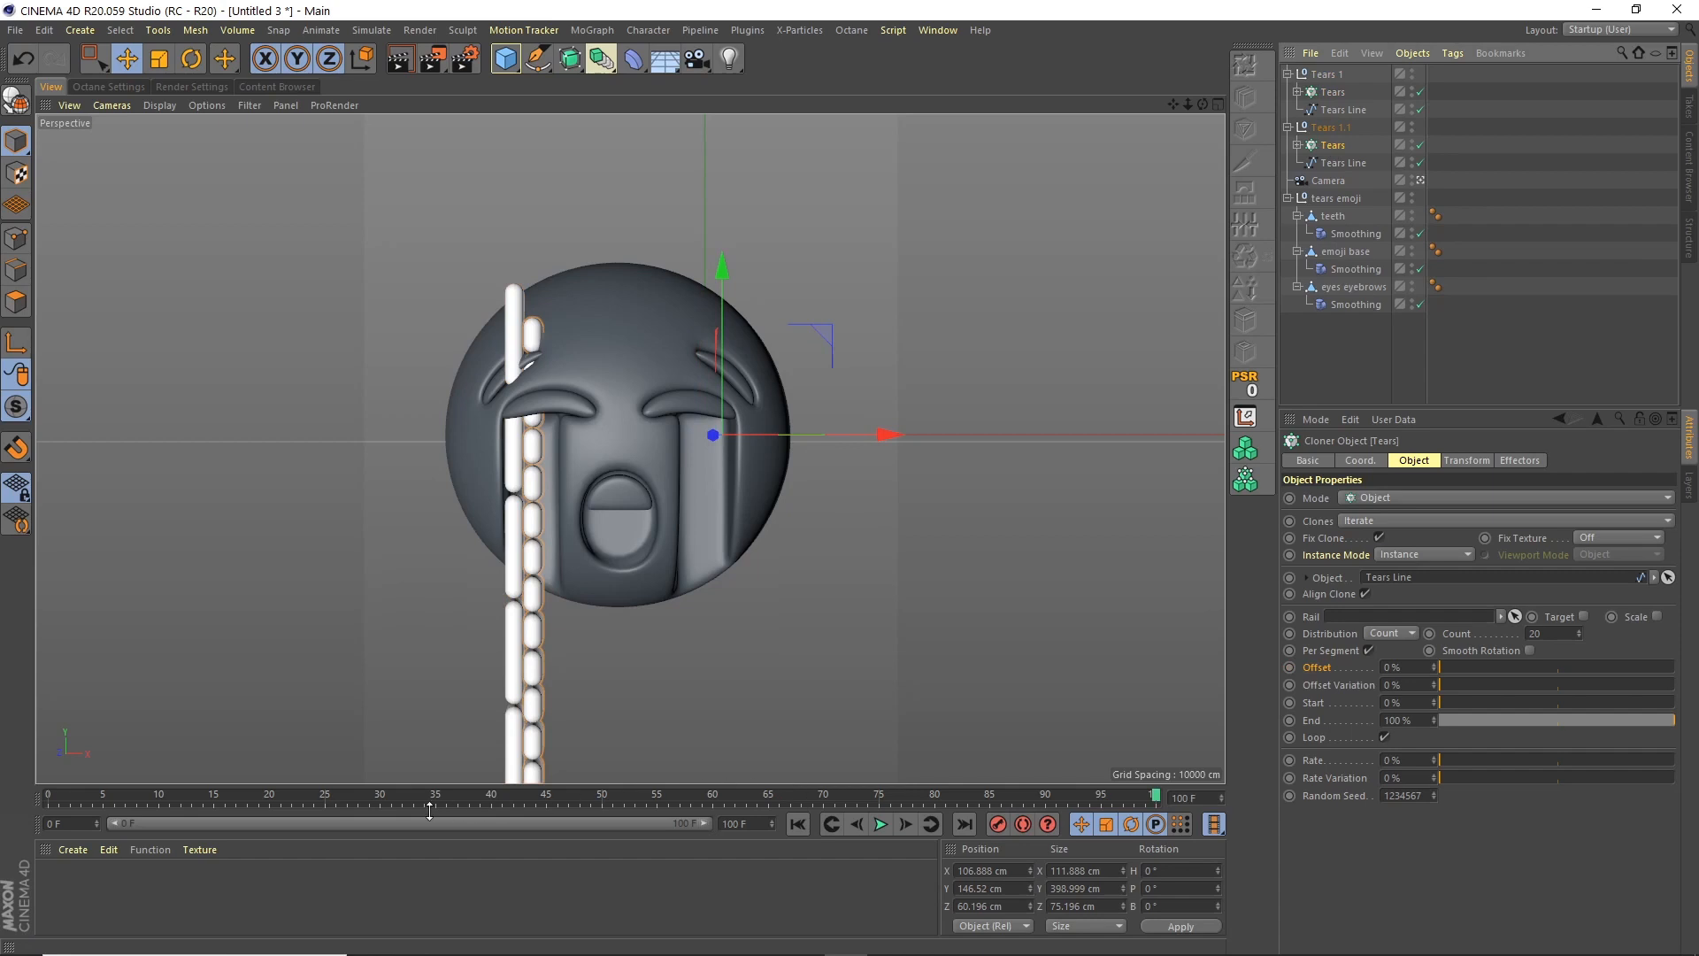
drag(452, 802, 49, 802)
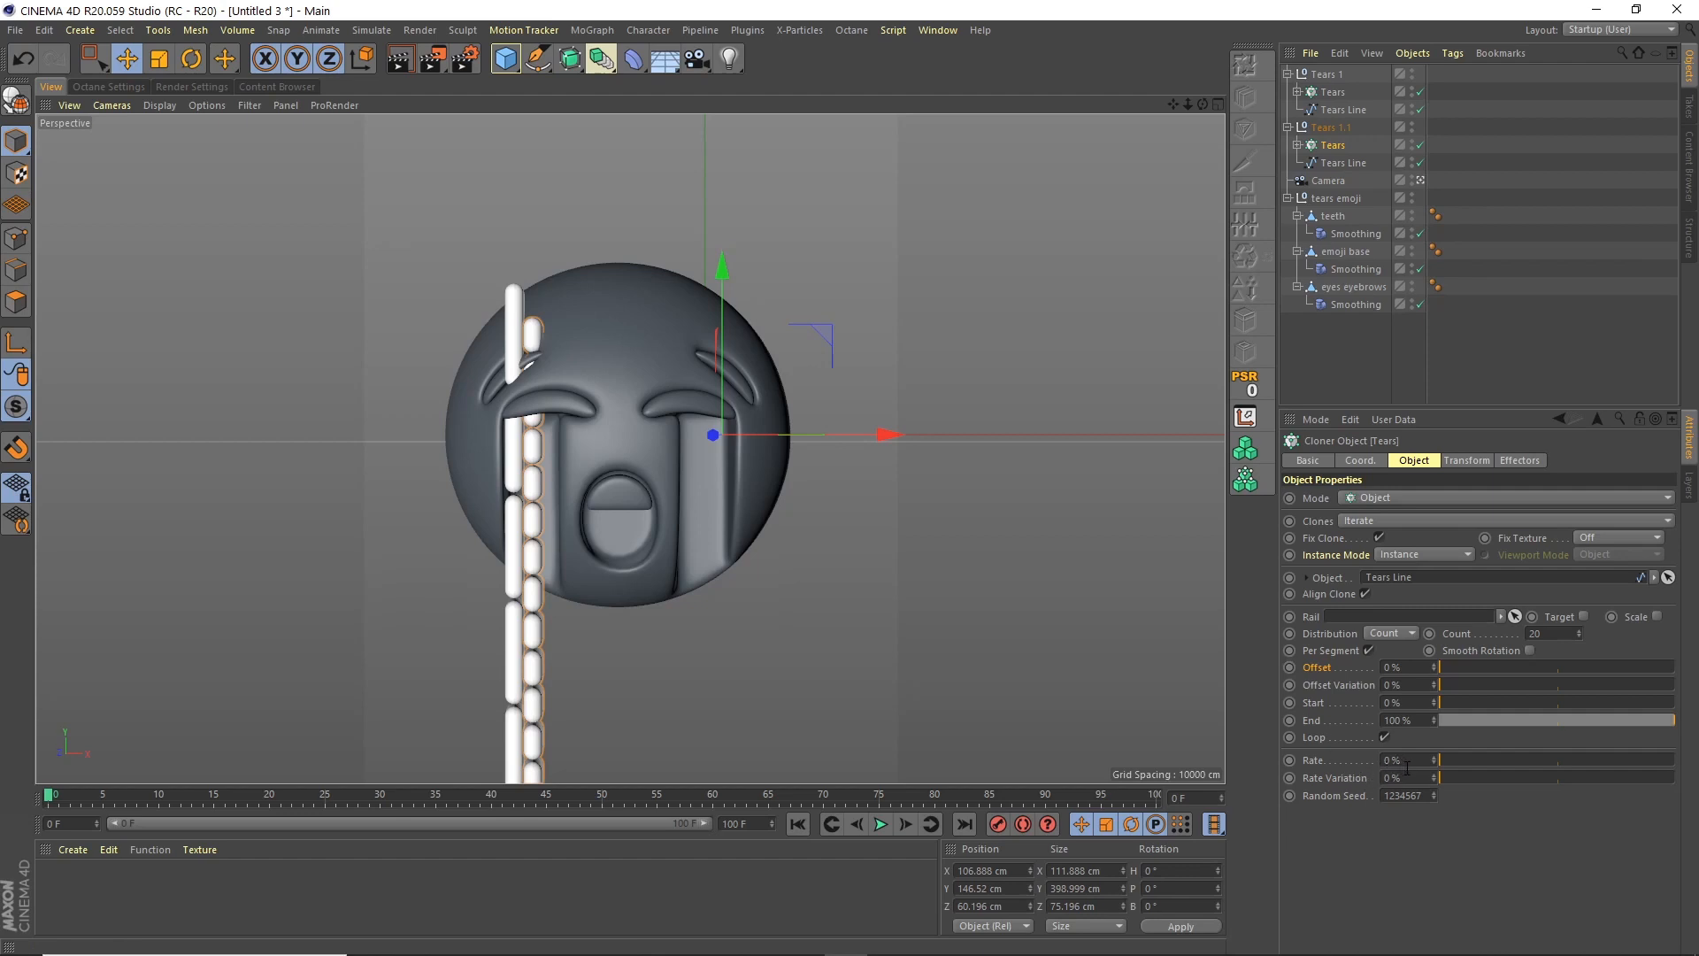
click(1406, 763)
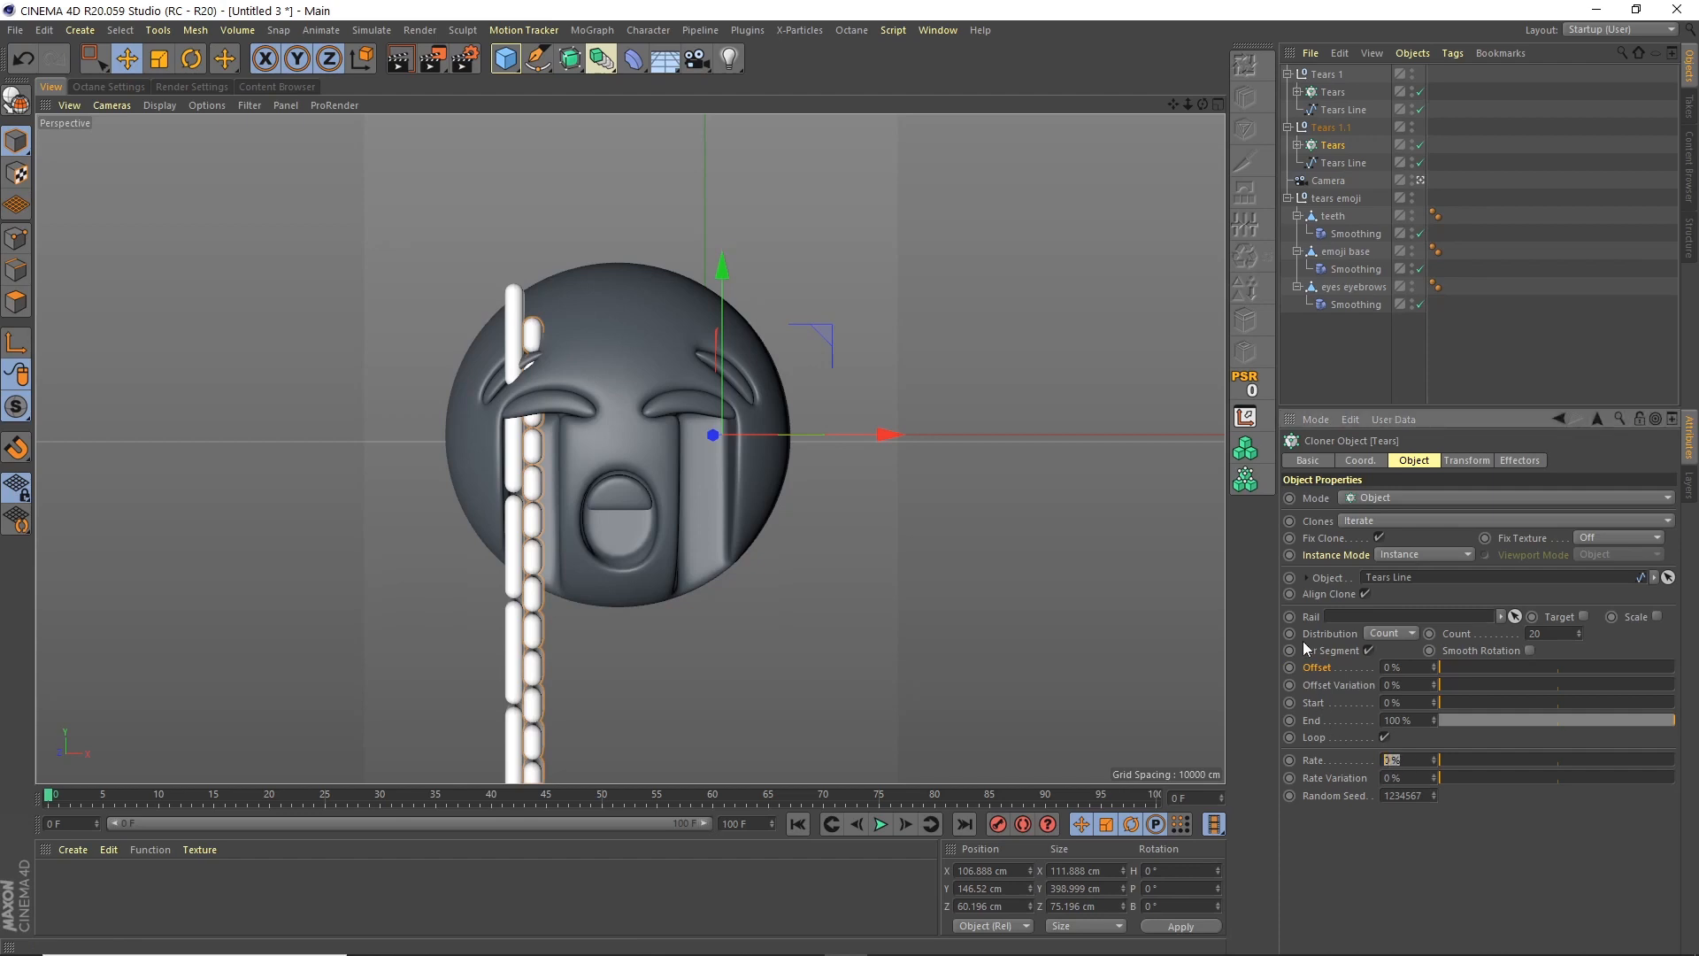
text(10)
key(Return)
click(883, 824)
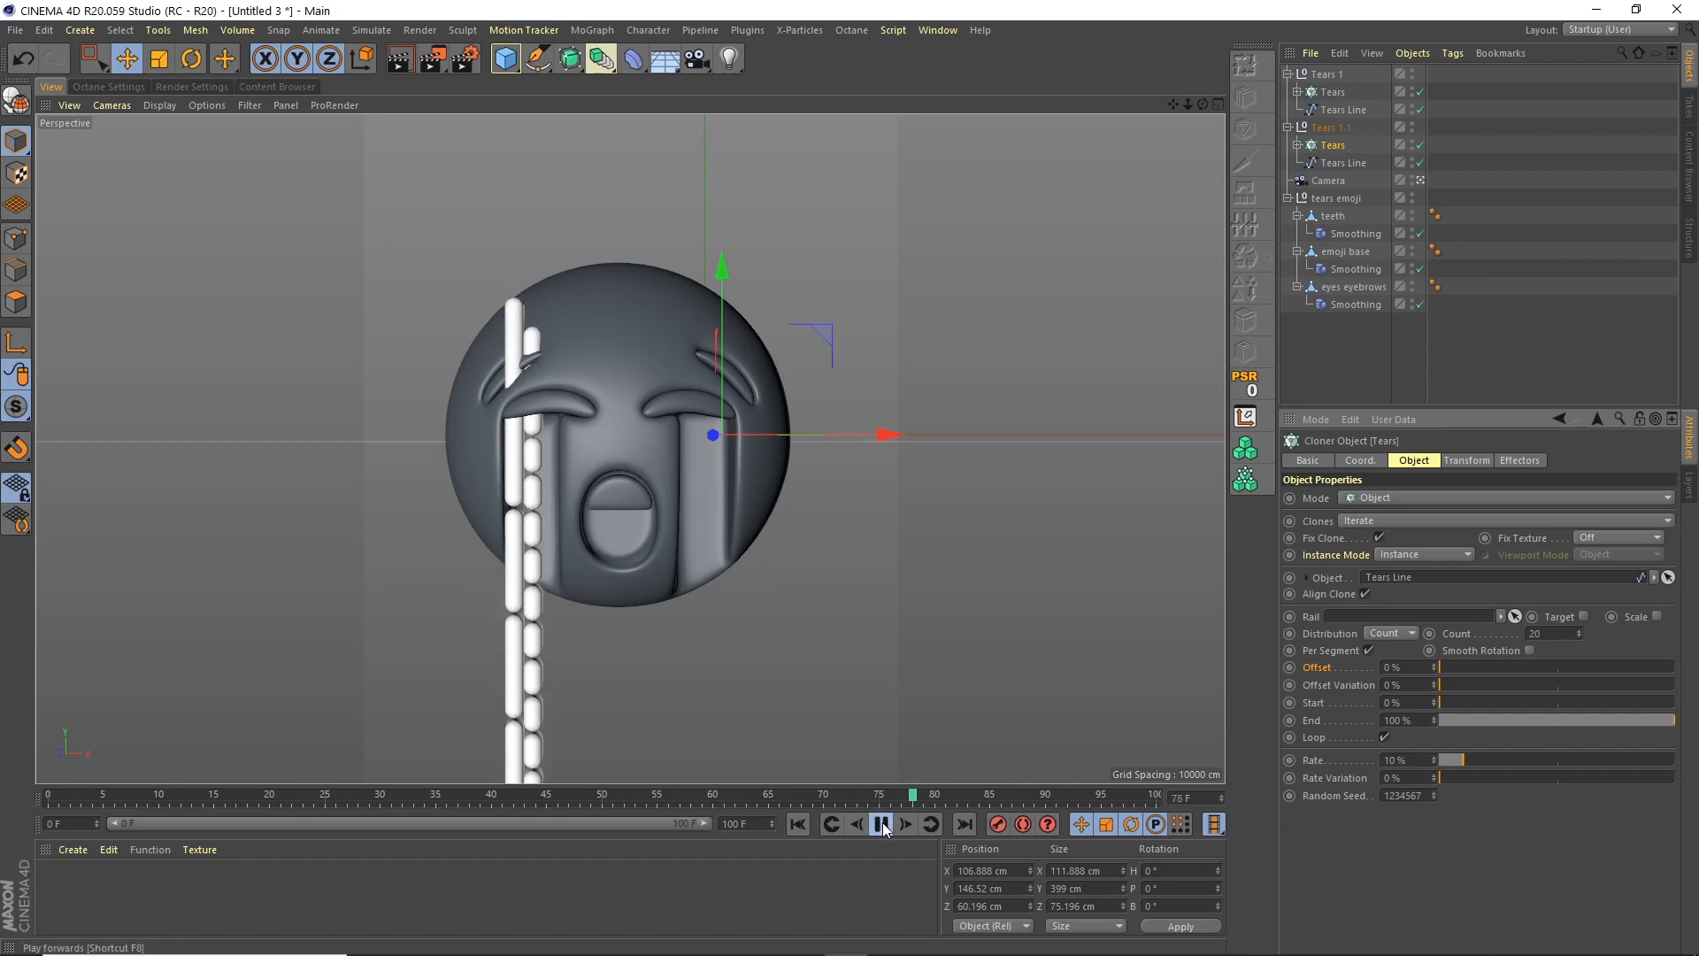
click(881, 825)
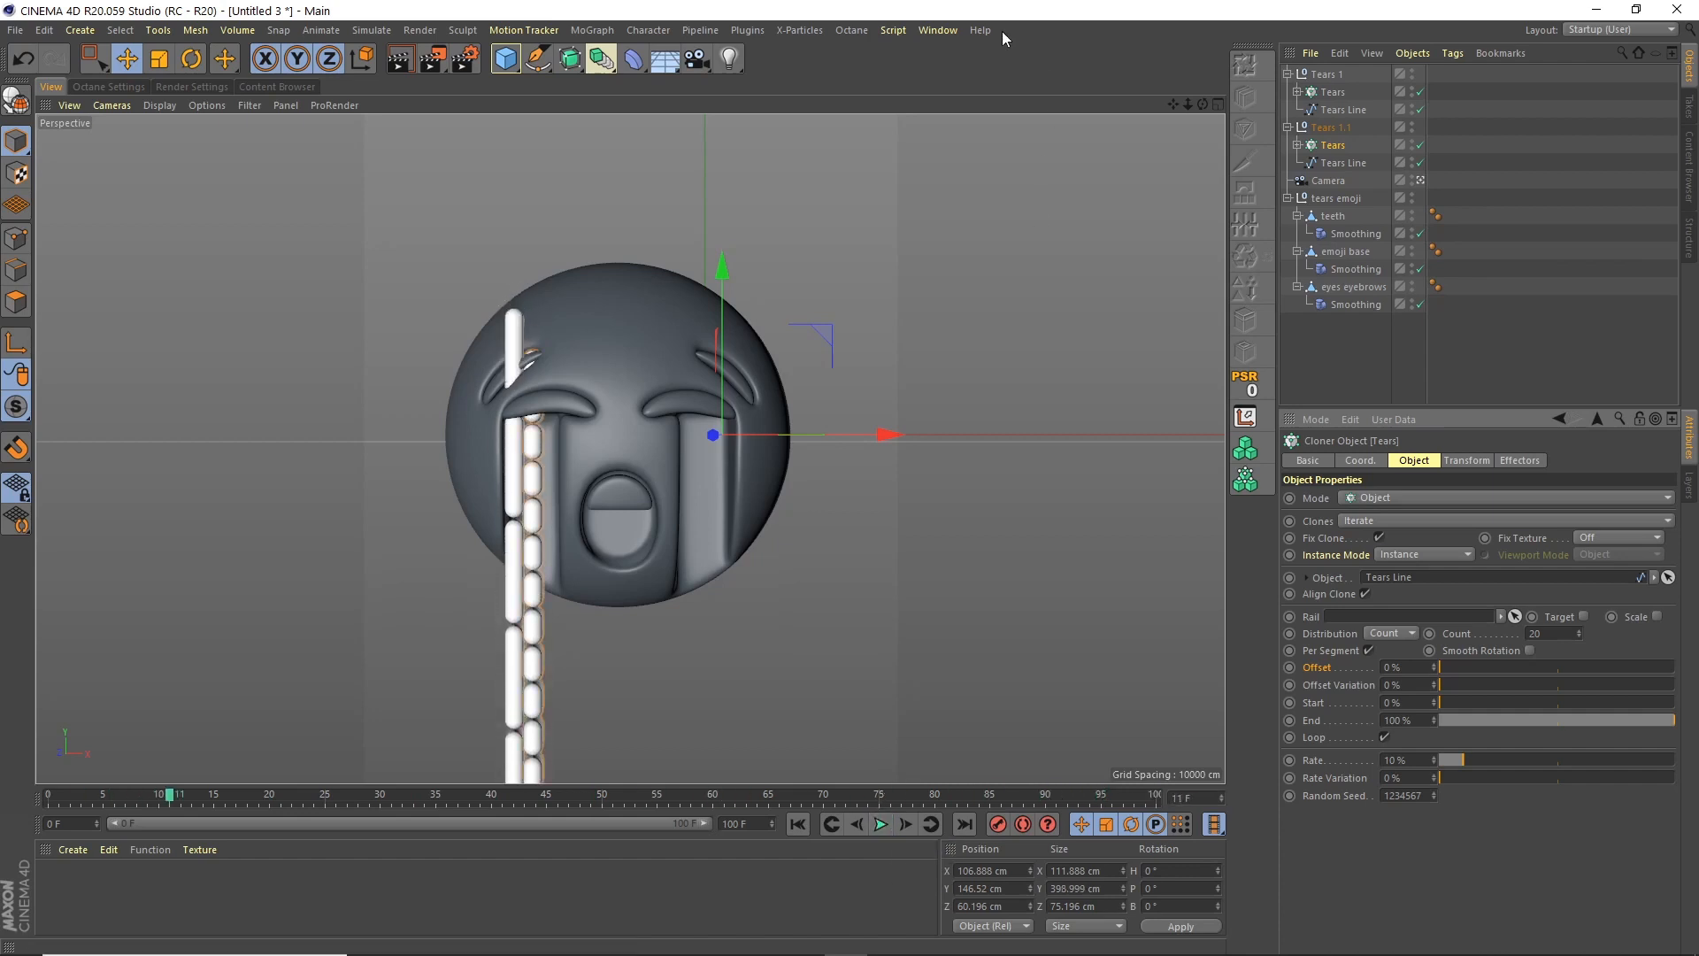
Check the Tears cloner's Offset animation in the Timeline dope sheet, close it and play the animation
click(938, 30)
click(1030, 227)
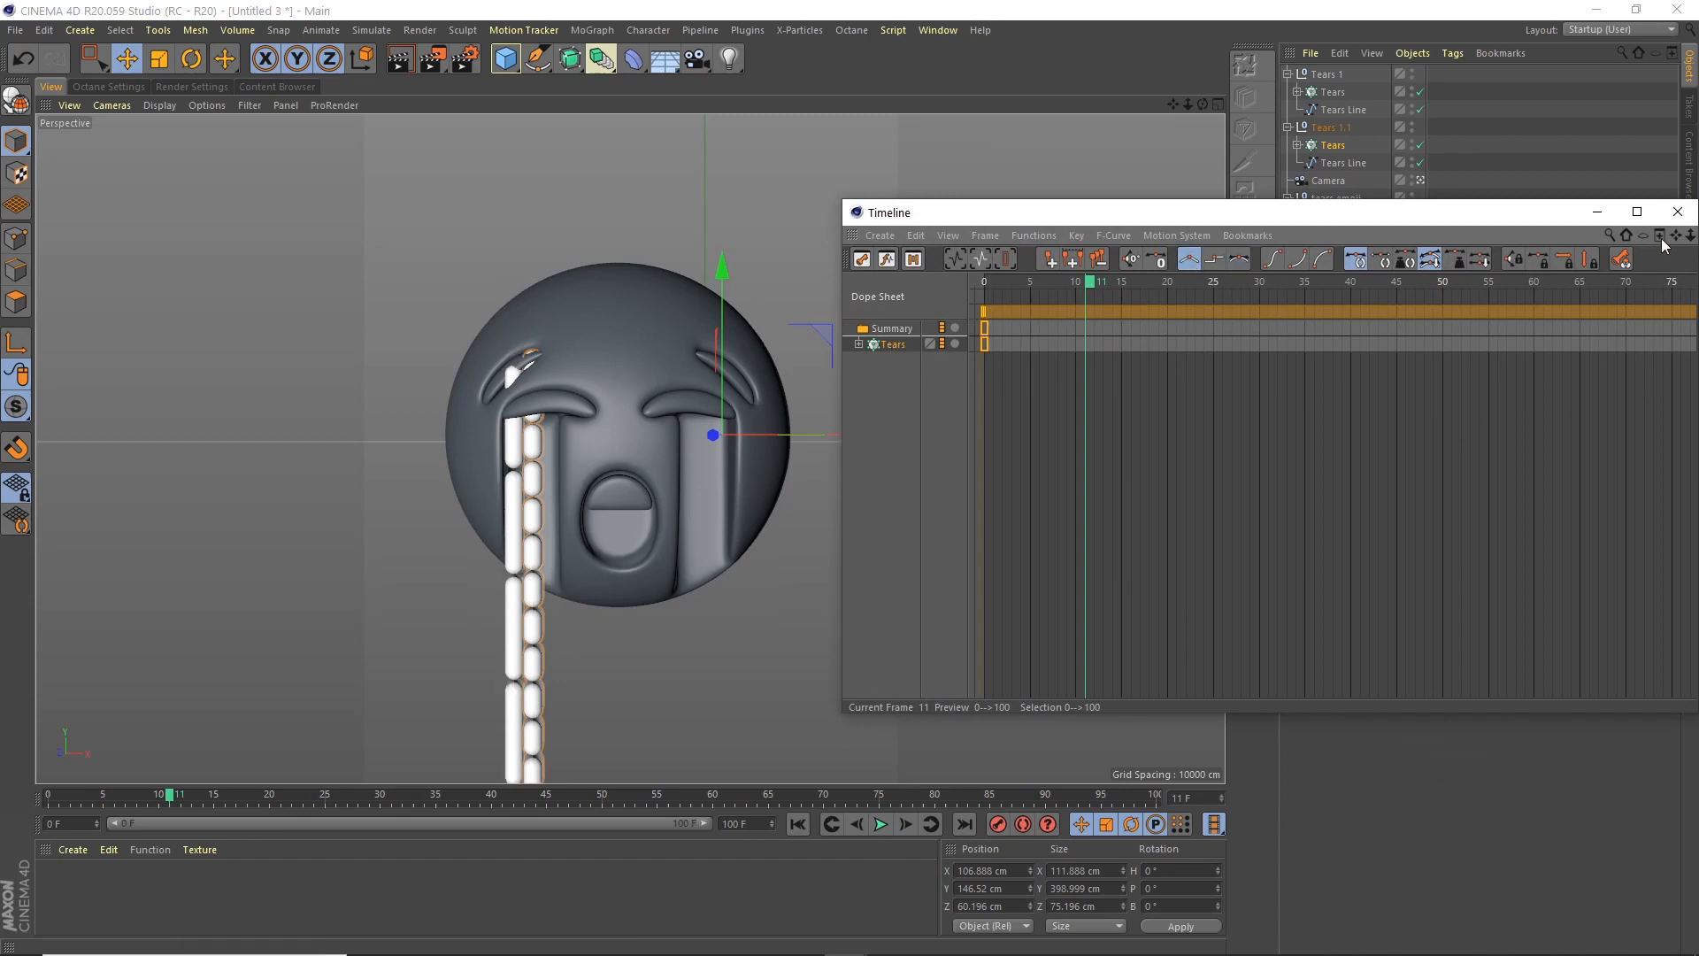
click(1677, 212)
click(881, 824)
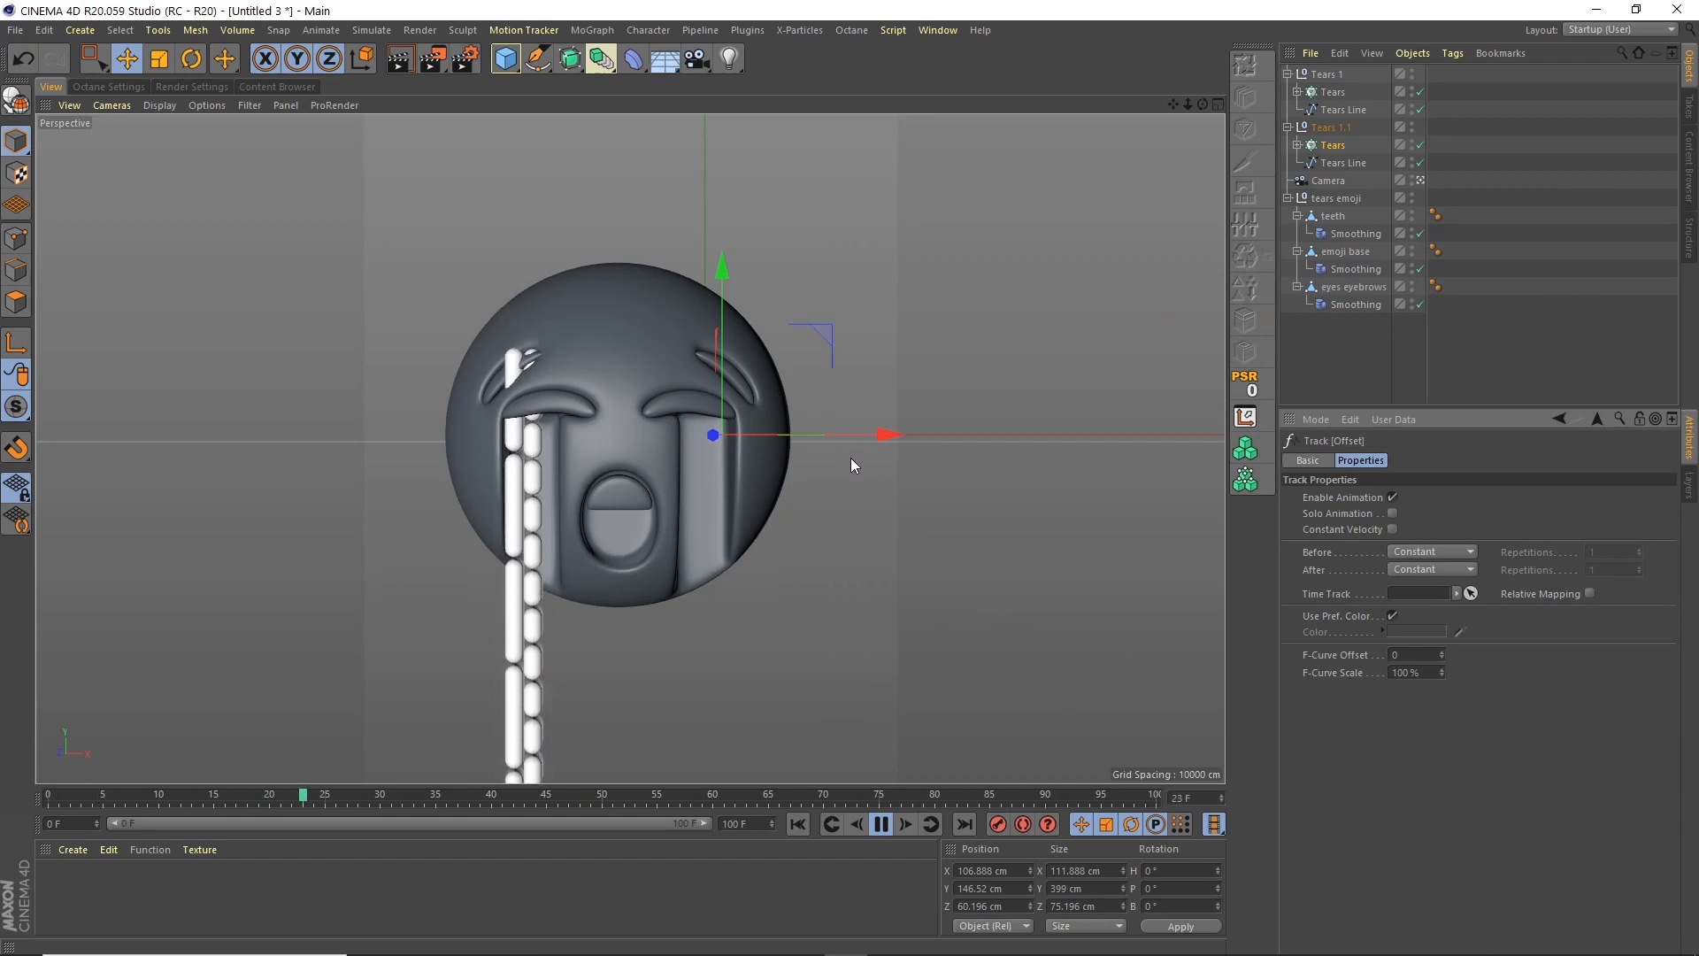
click(881, 824)
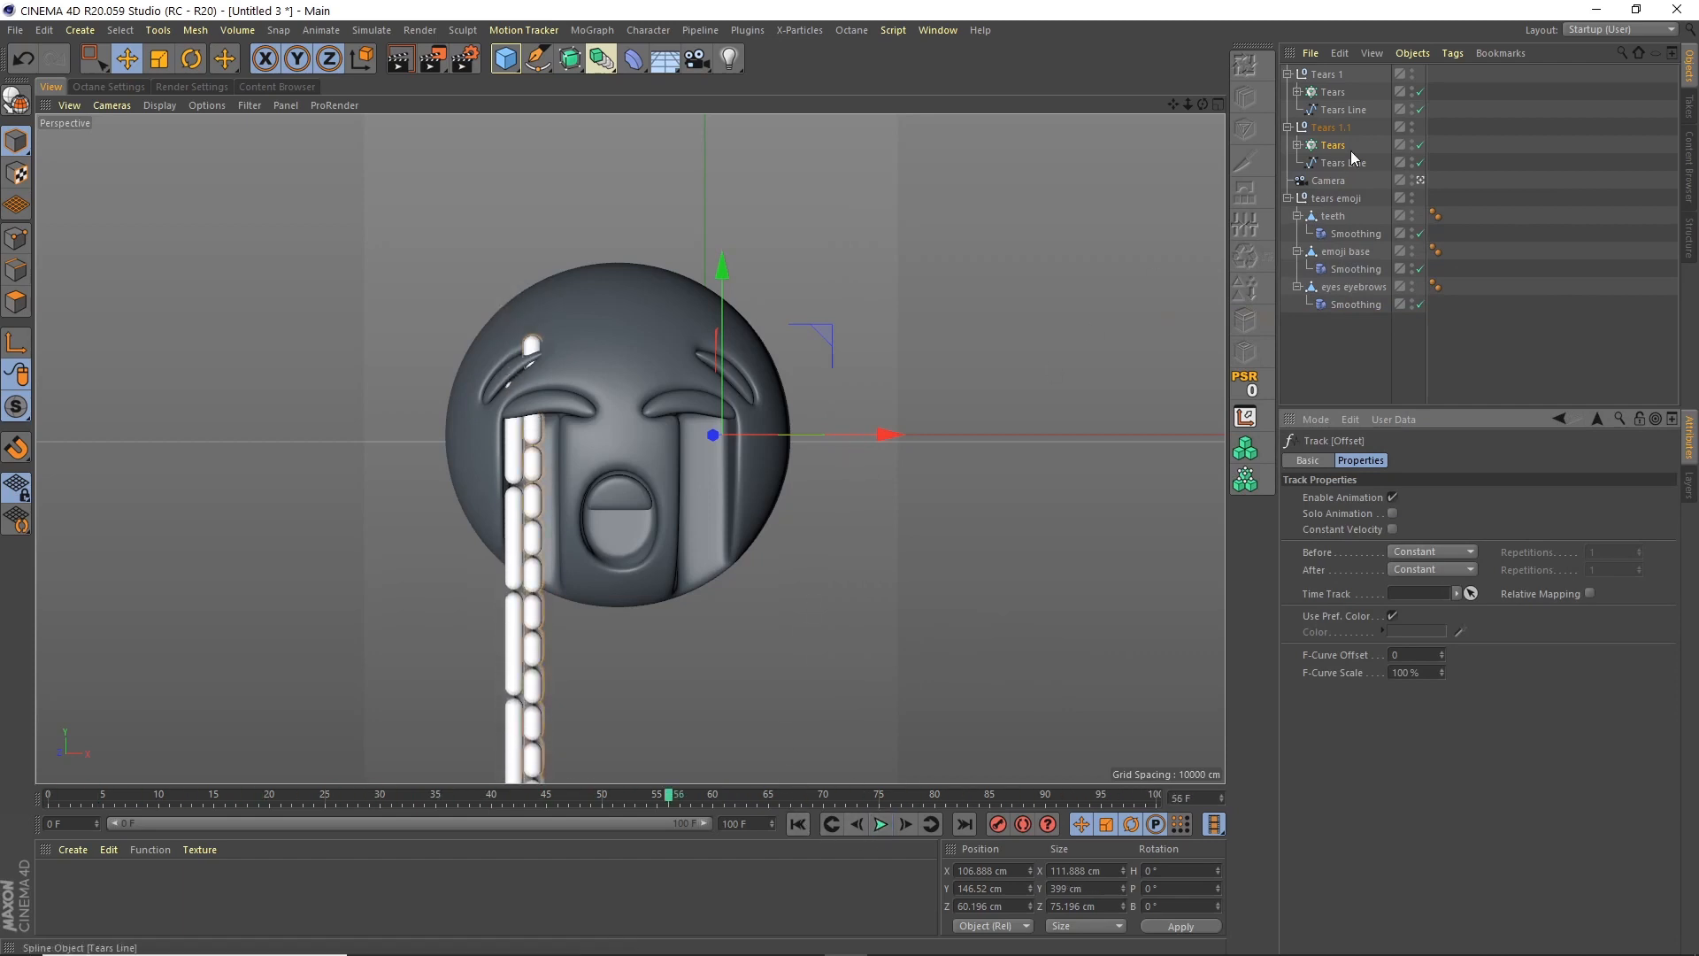
Collapse both tear strip nulls and rename the second one as Tears 2
click(1288, 127)
click(1287, 74)
double_click(1330, 92)
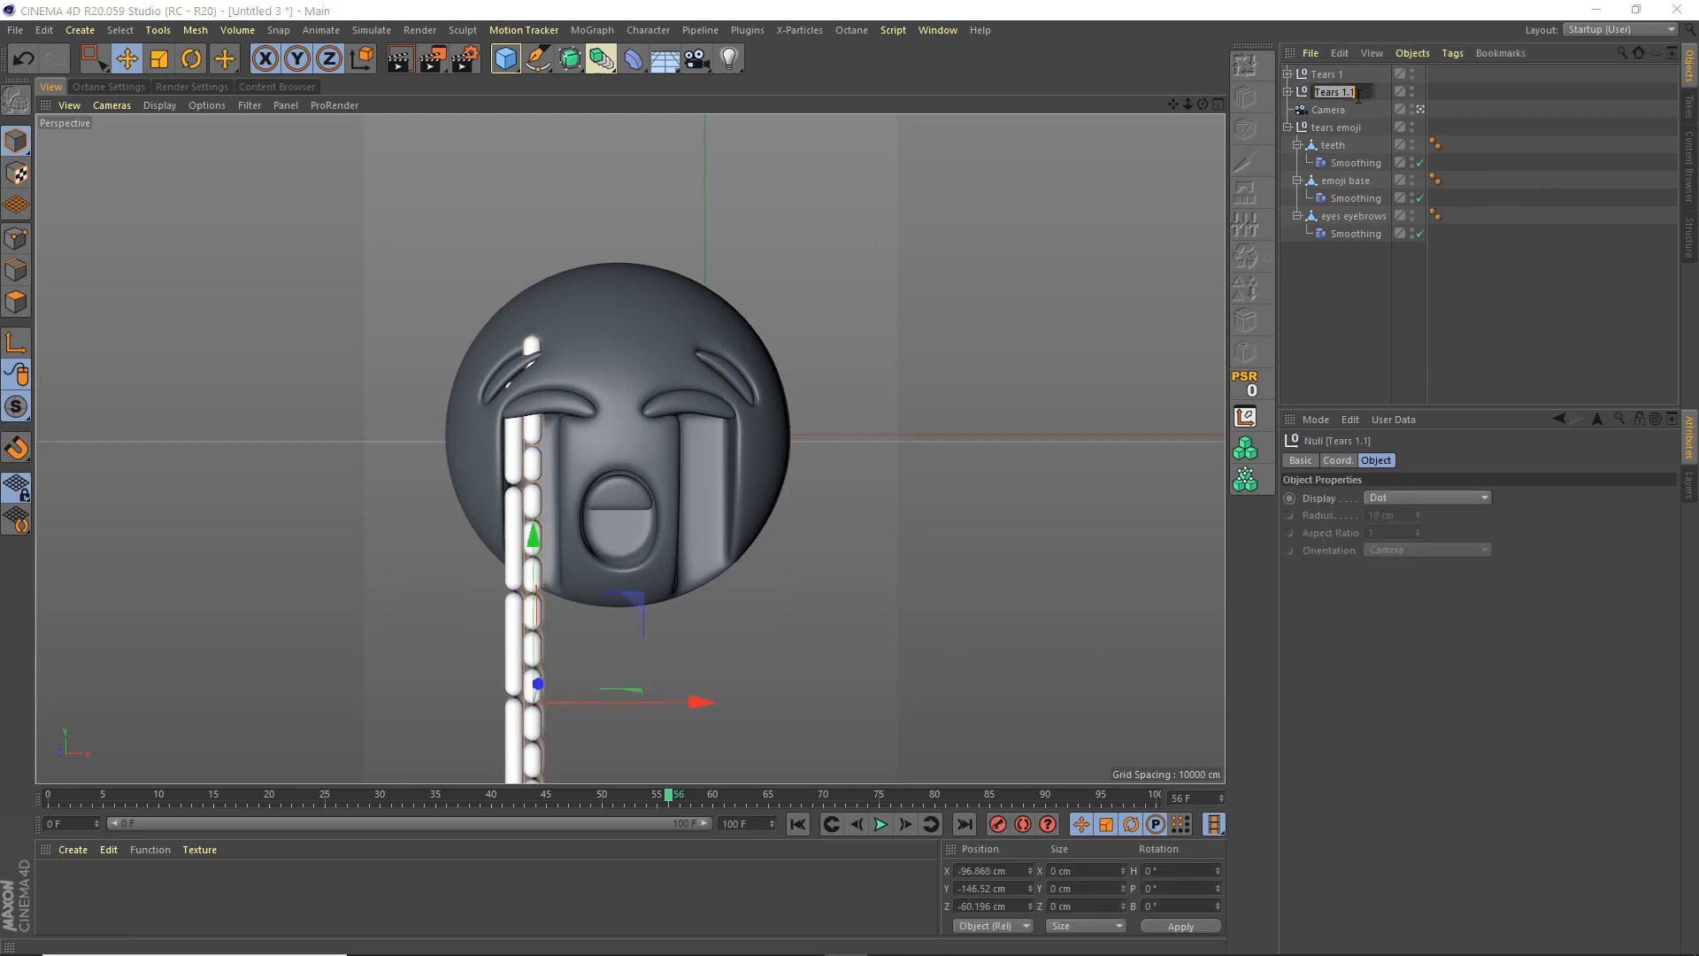
text(Tears 2)
key(Return)
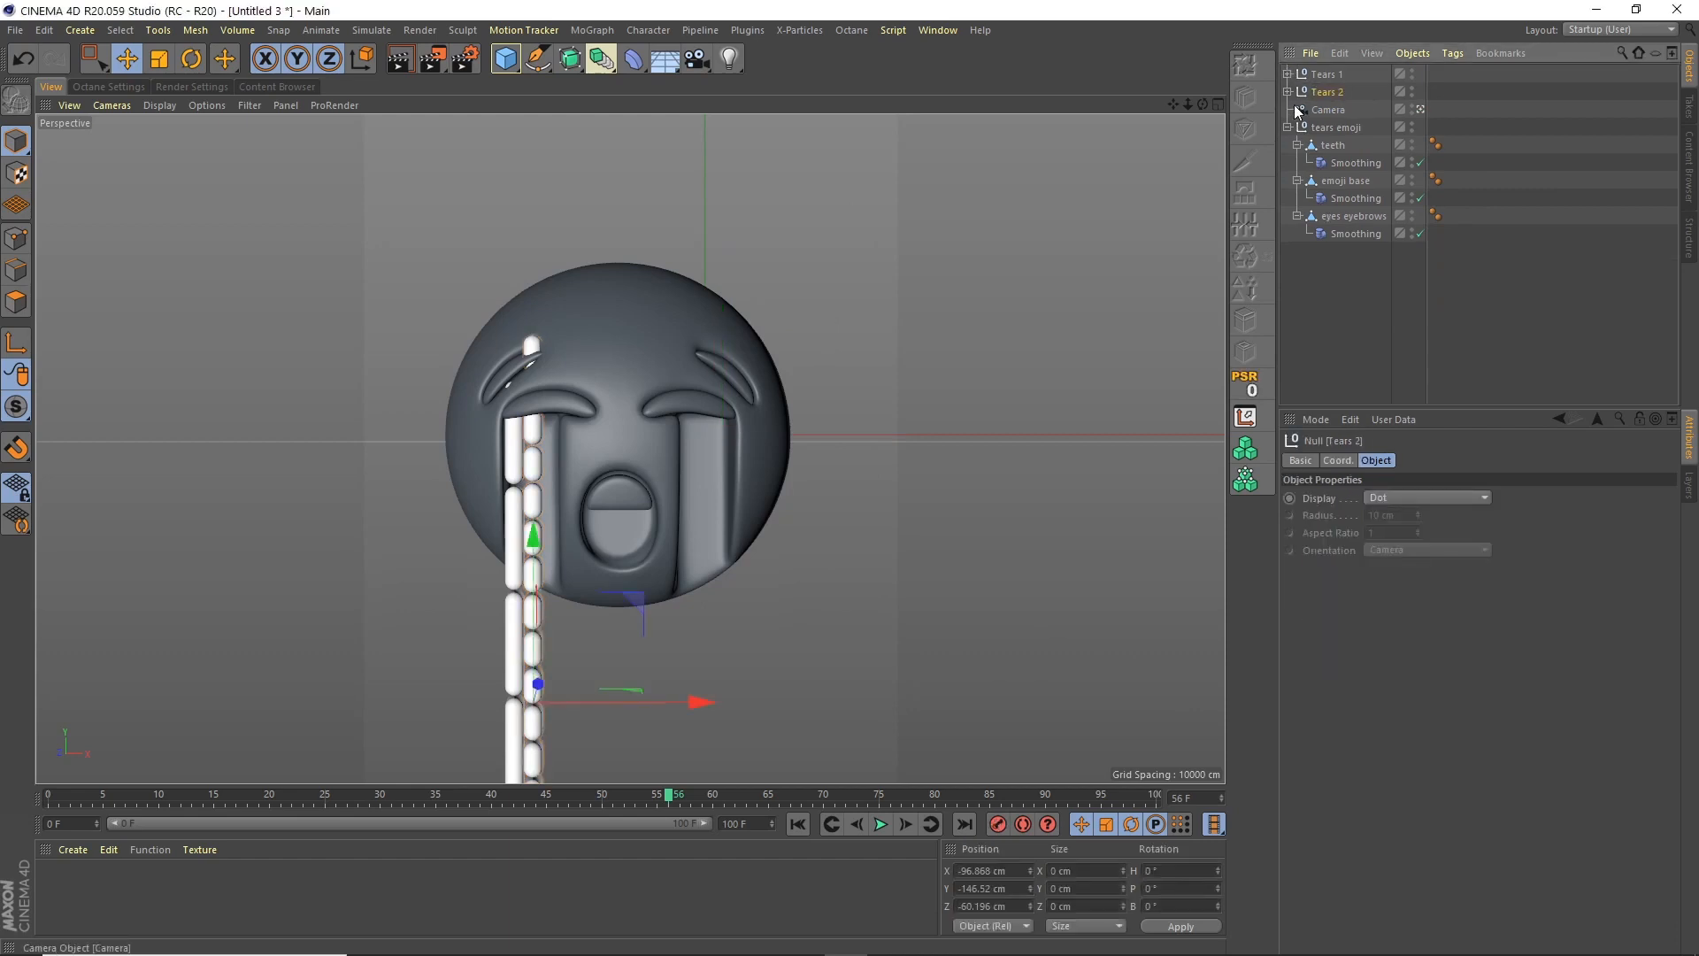
Duplicate the Tears 2 null and rename the copy as Tears 3
drag(1327, 92, 1335, 107)
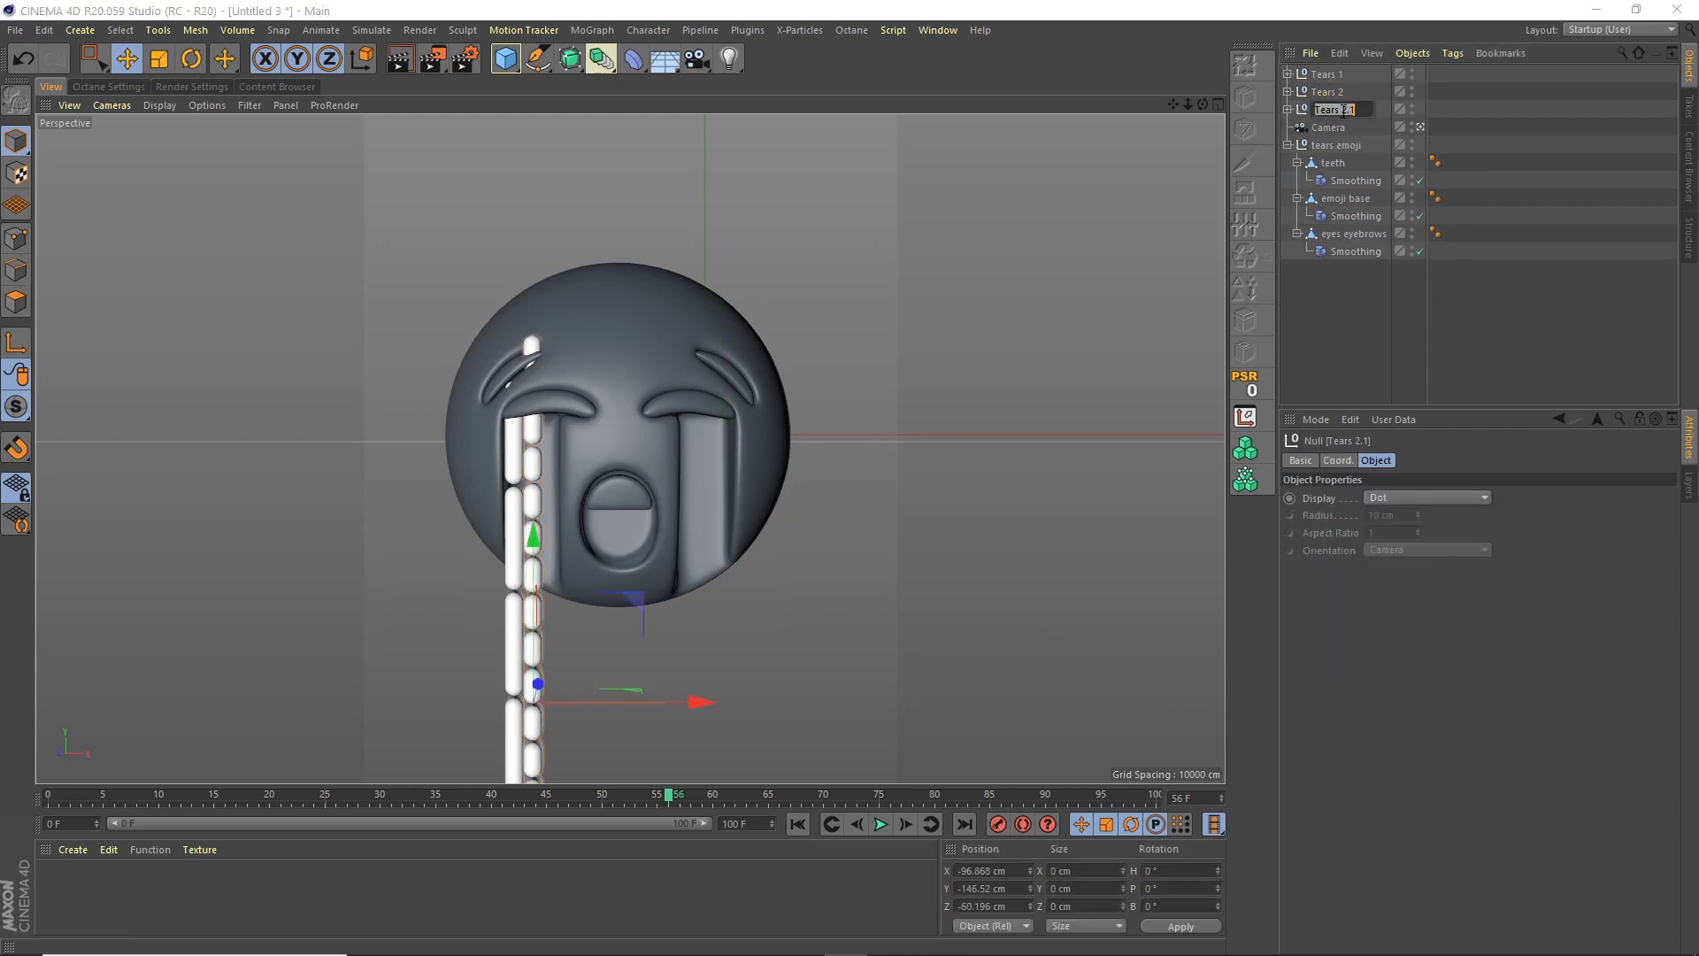
double_click(1340, 109)
text(3)
key(Return)
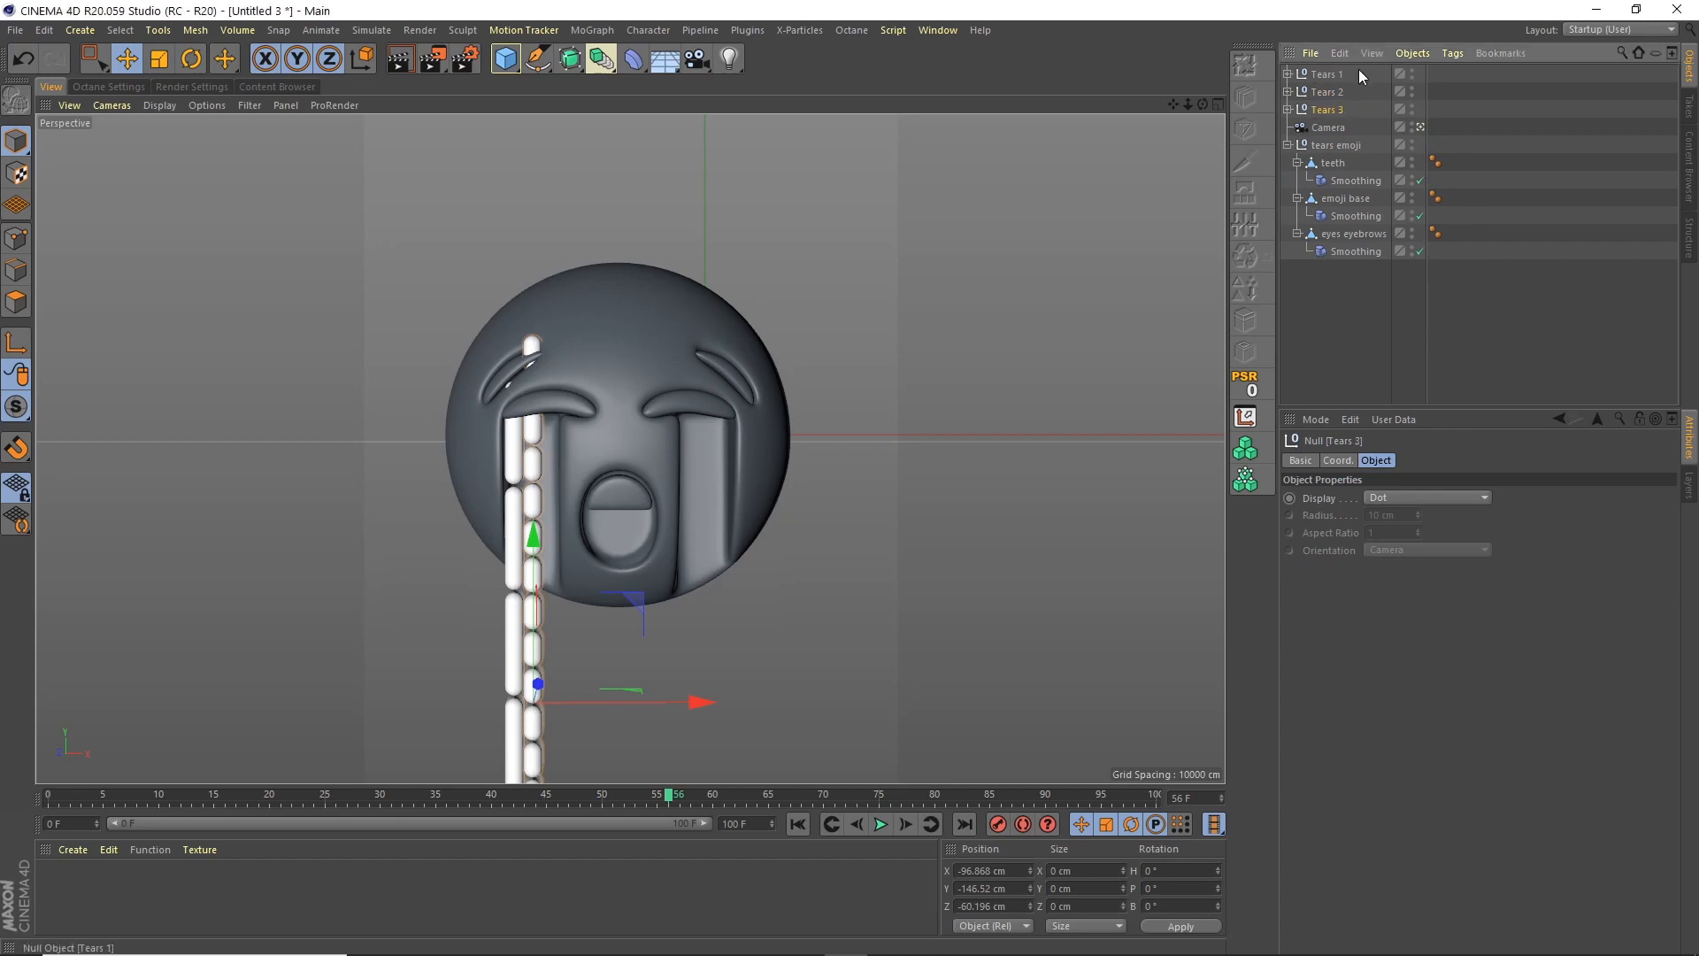
Set the Z size of the cube inside the Tears 3 cloner to 40 cm
click(1287, 109)
click(1332, 127)
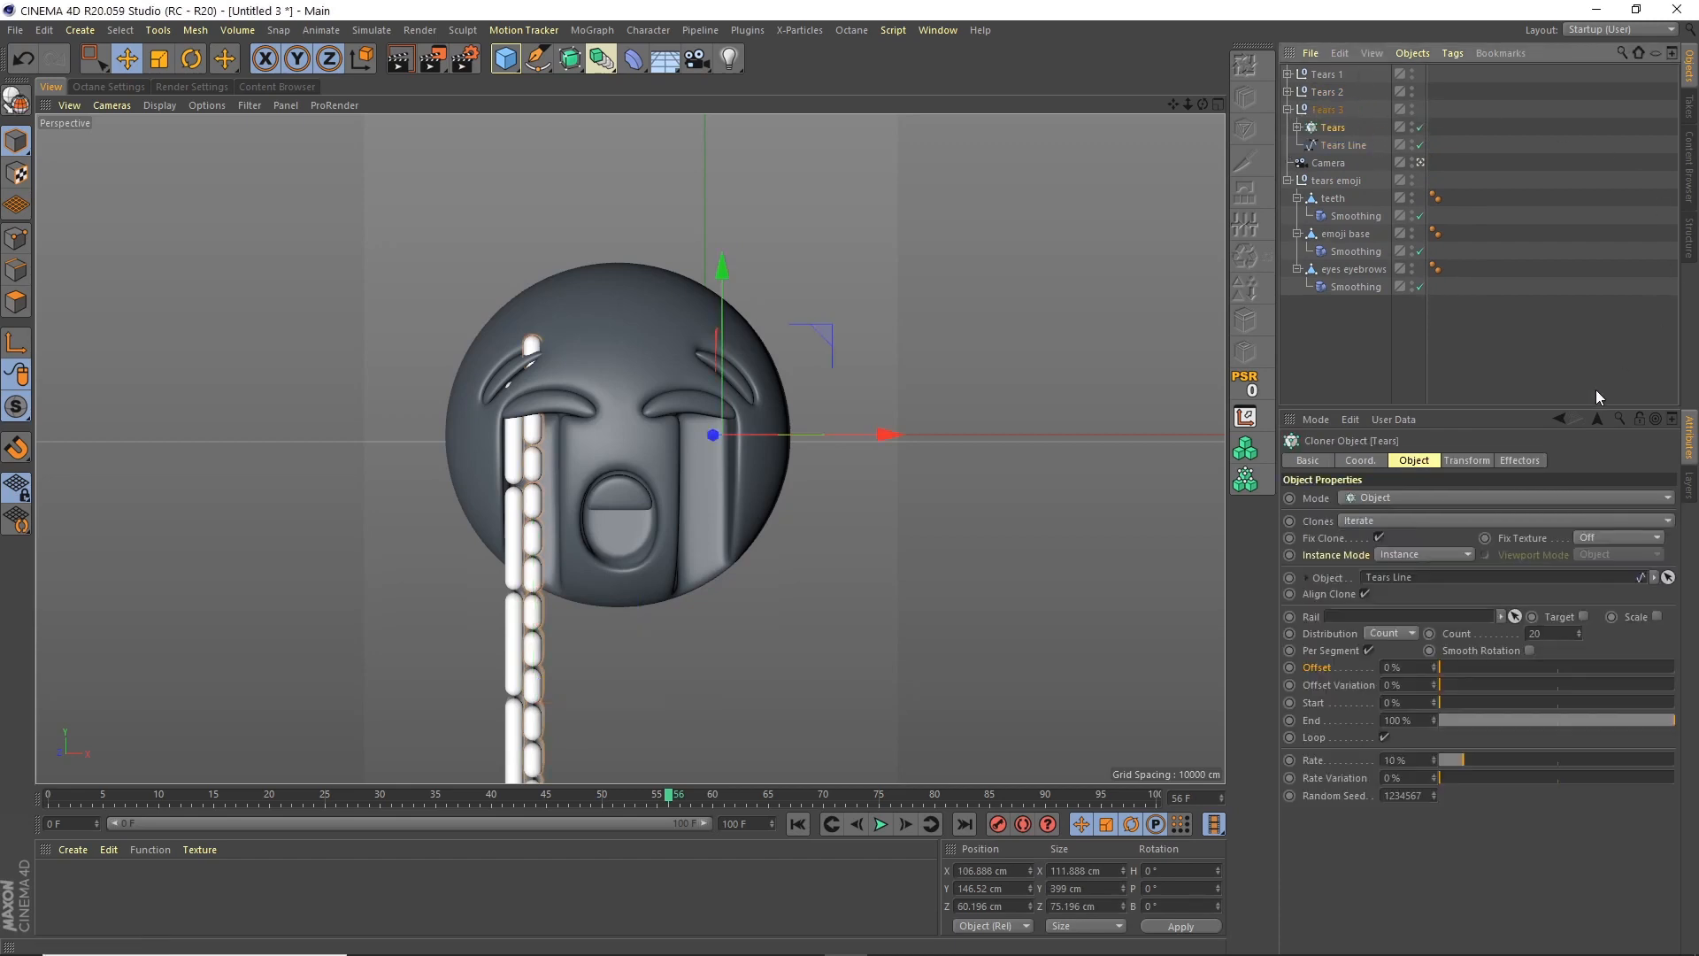
click(1297, 126)
click(1340, 146)
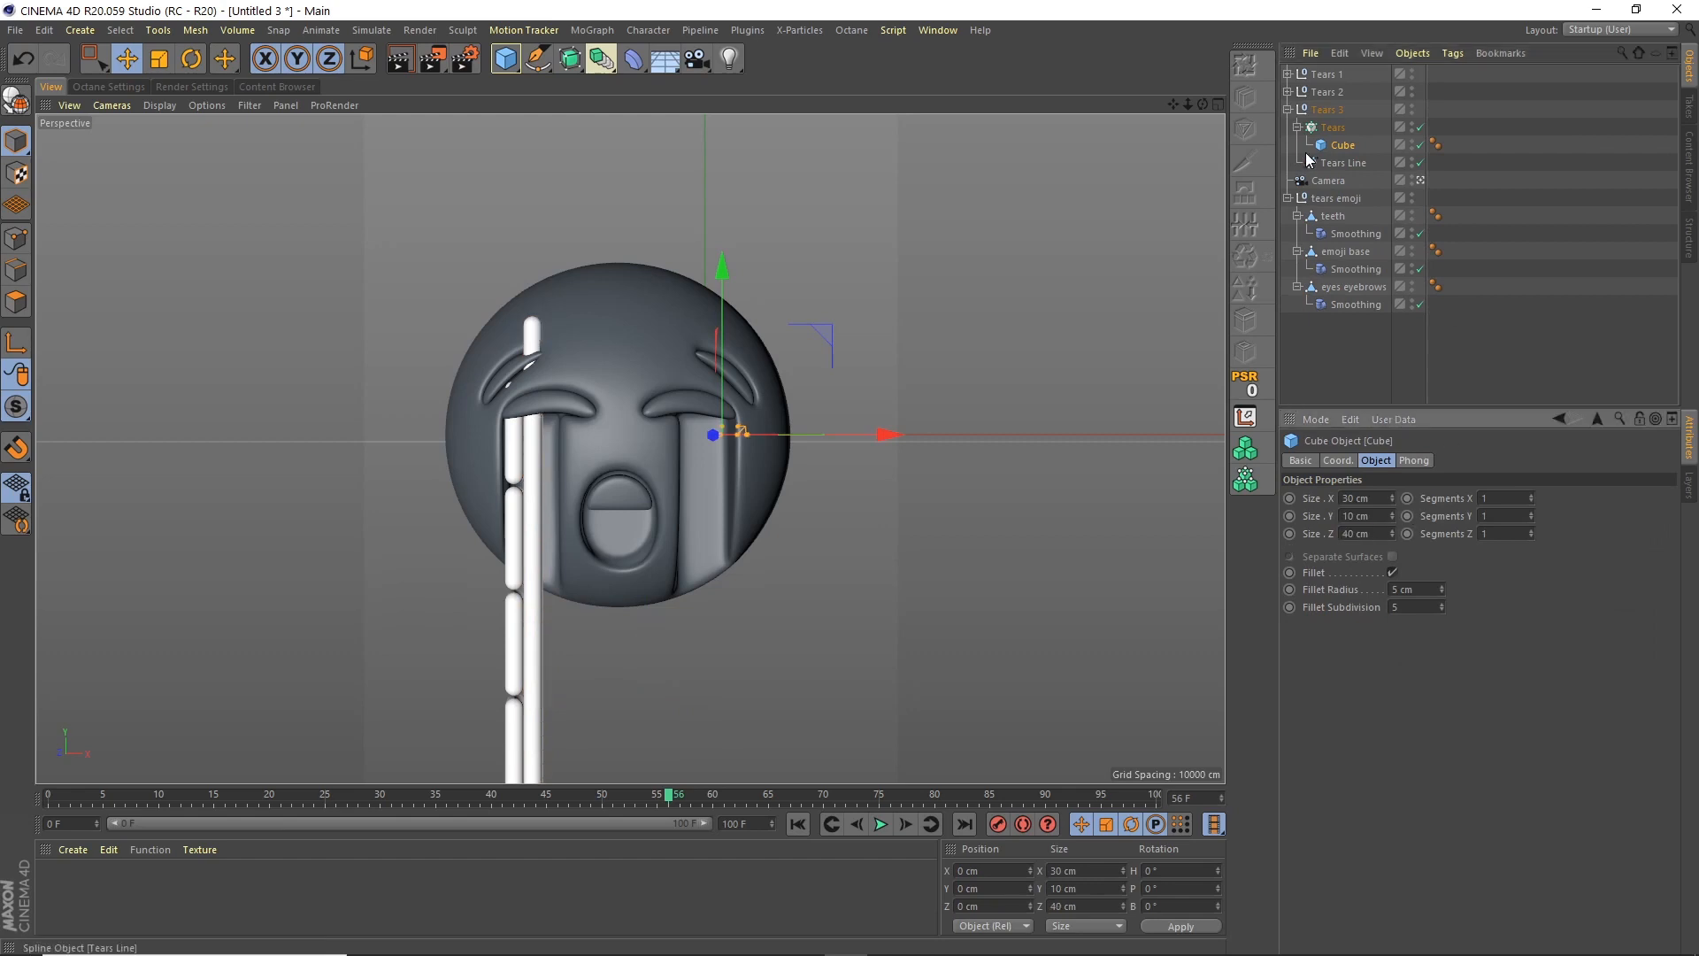
Set the clone count of the cloner inside Tears 3 to 10 and collapse the cloner
click(1332, 127)
double_click(1557, 635)
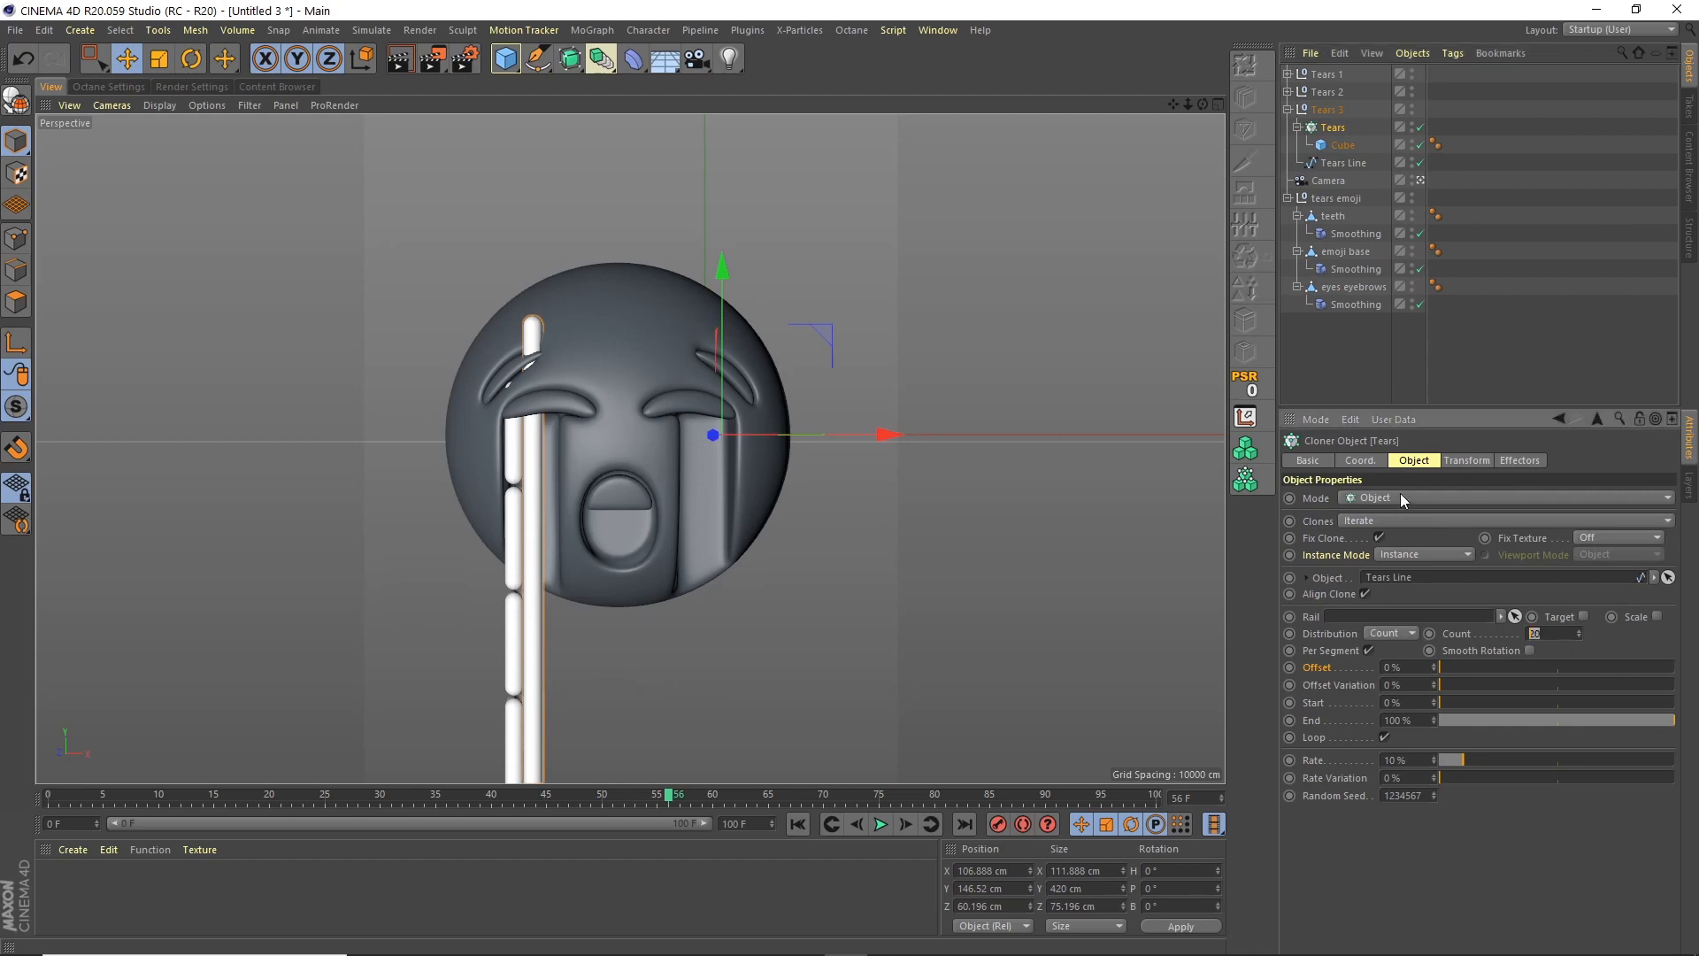
text(10)
click(1297, 128)
Move the Tears 3 null along X to about -87 cm, beside the second tear strip, and play the animation
click(1329, 109)
drag(699, 700, 718, 705)
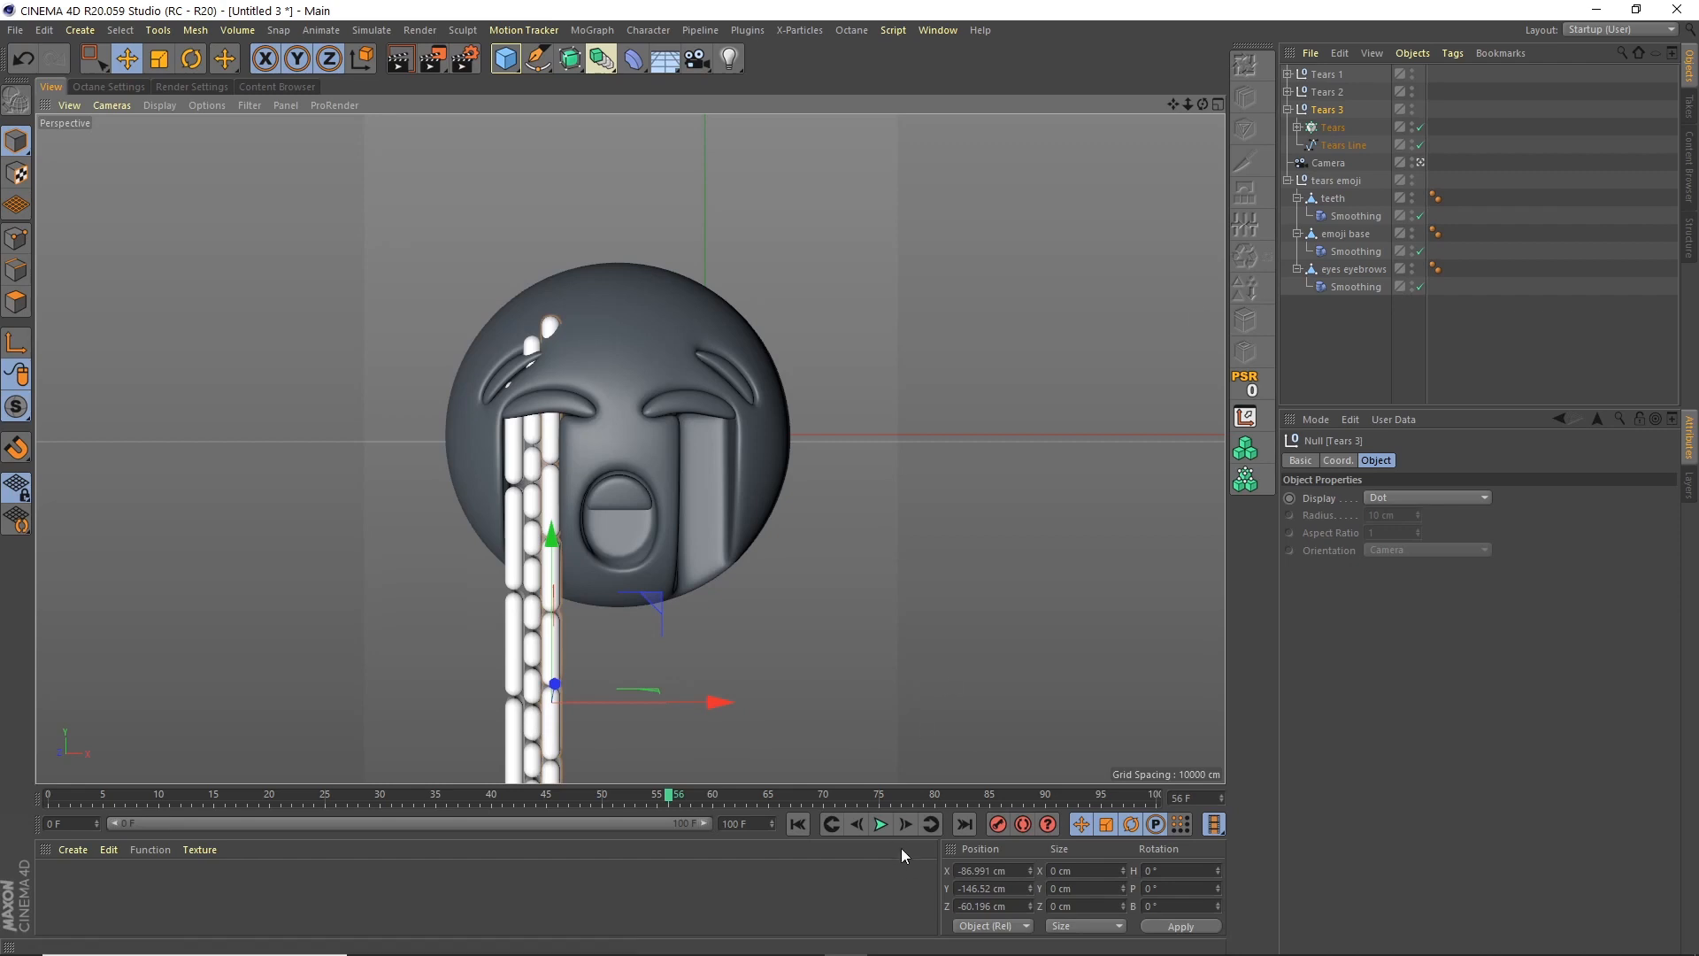
click(880, 824)
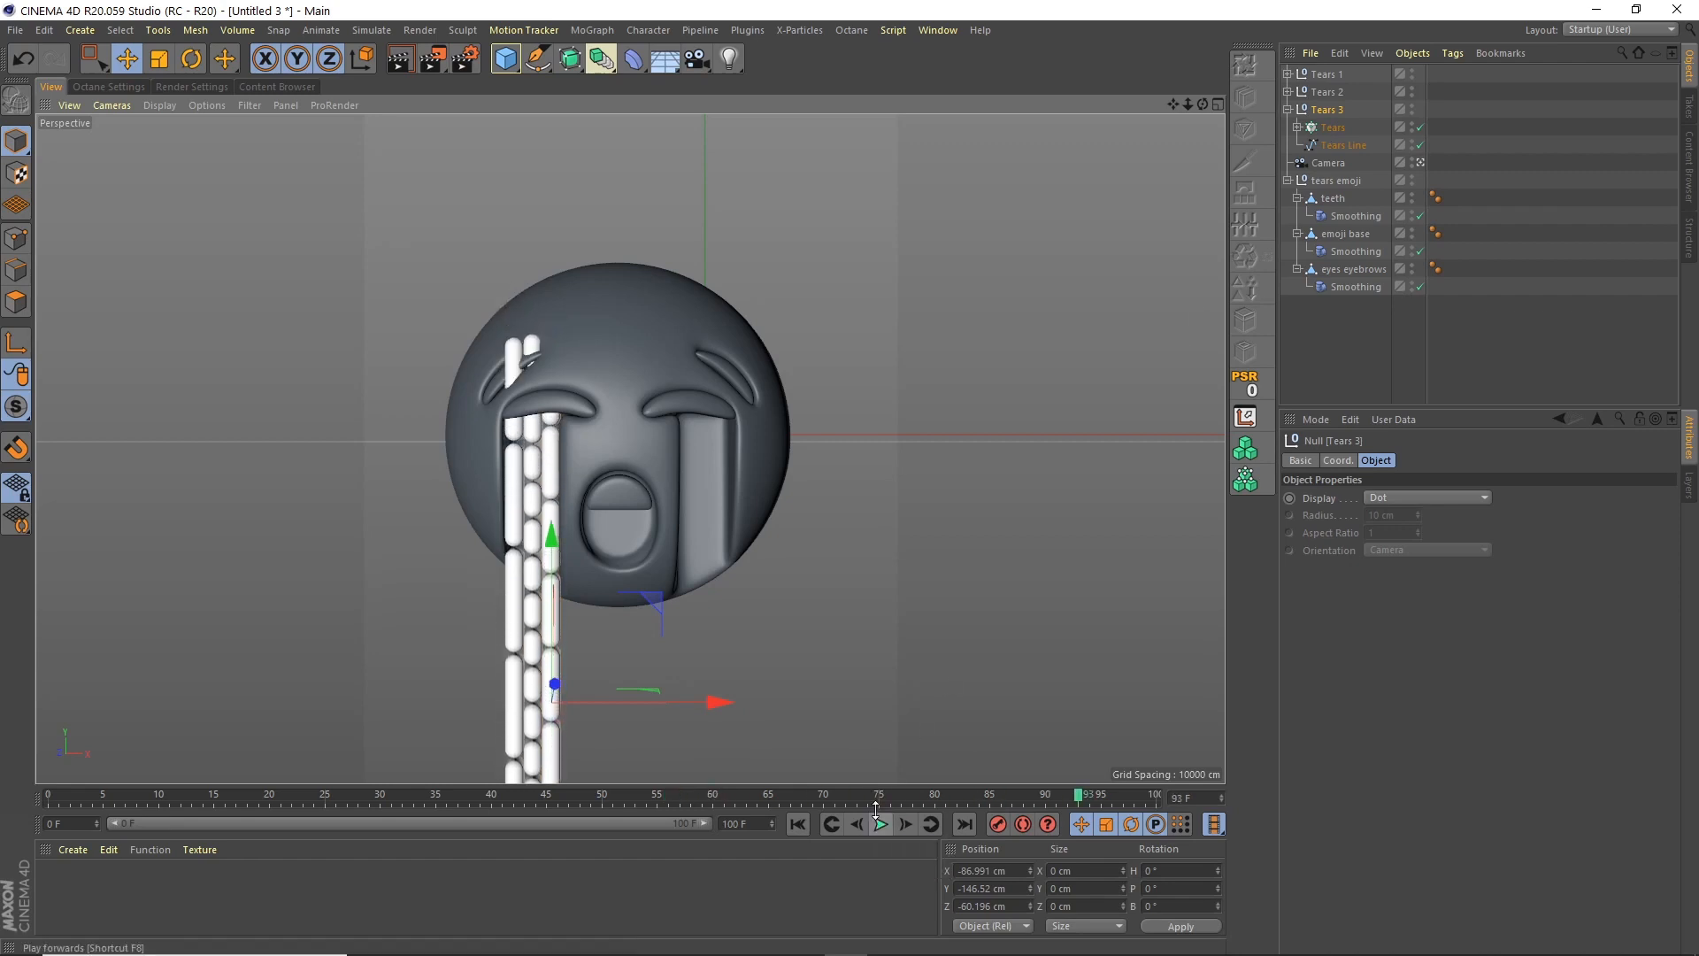
Try a Rate of 20% on the Tears 3 cloner and preview the animation
click(1330, 128)
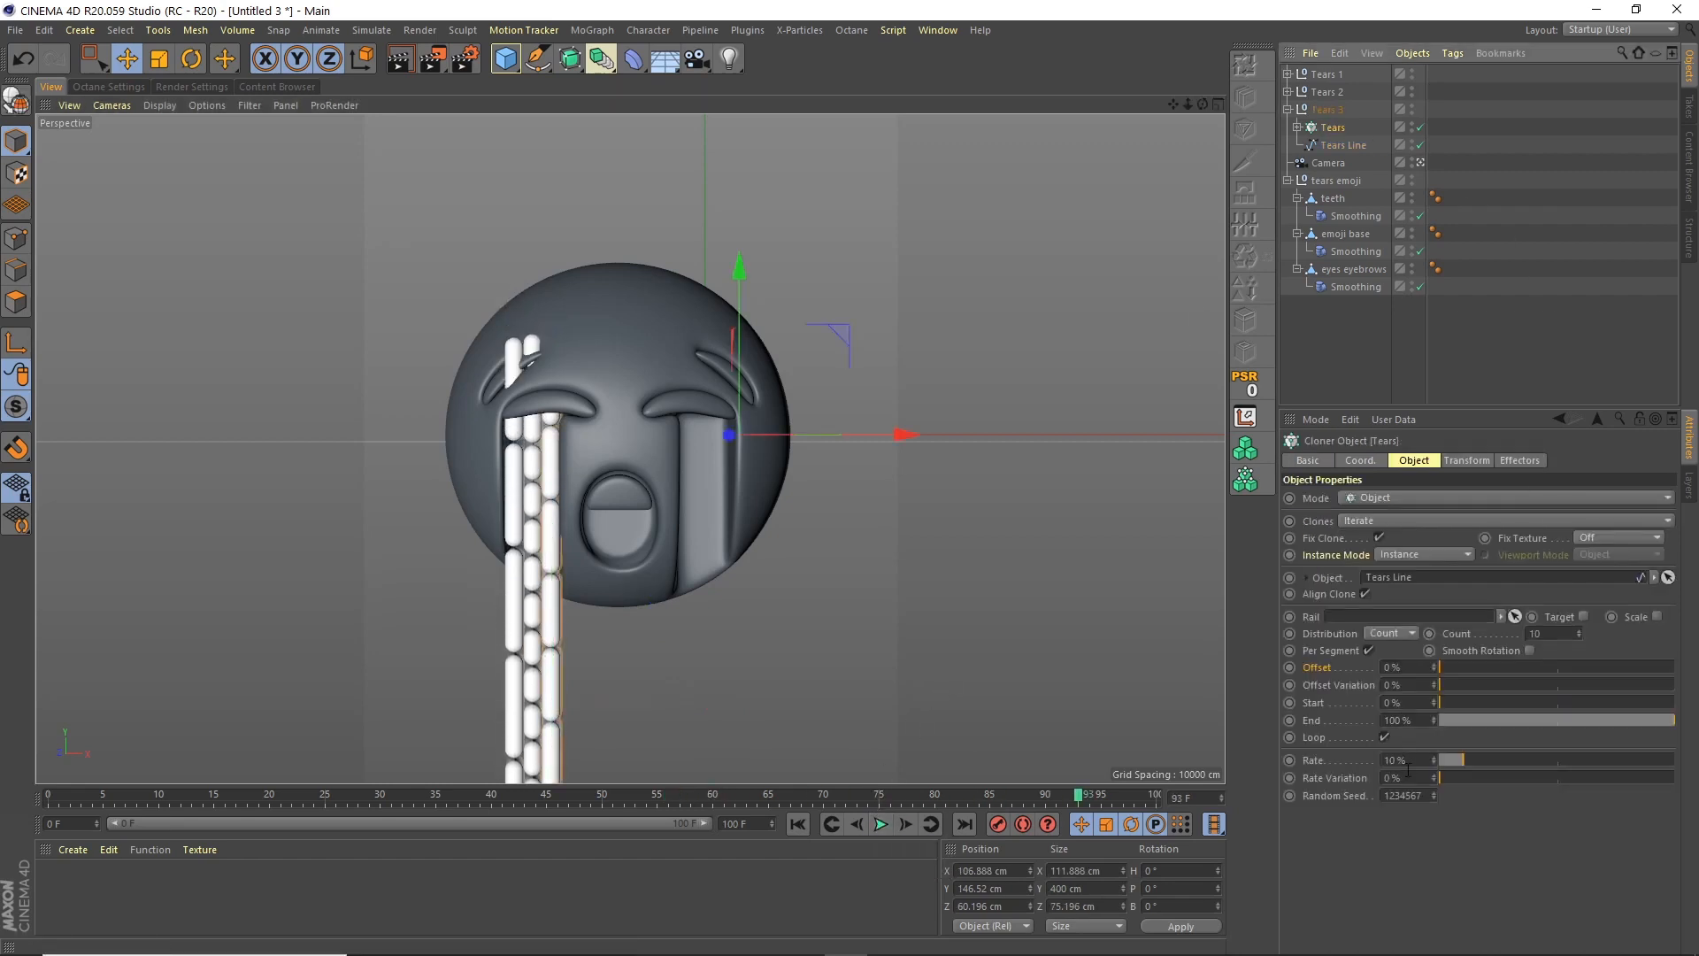
drag(1408, 770, 1408, 752)
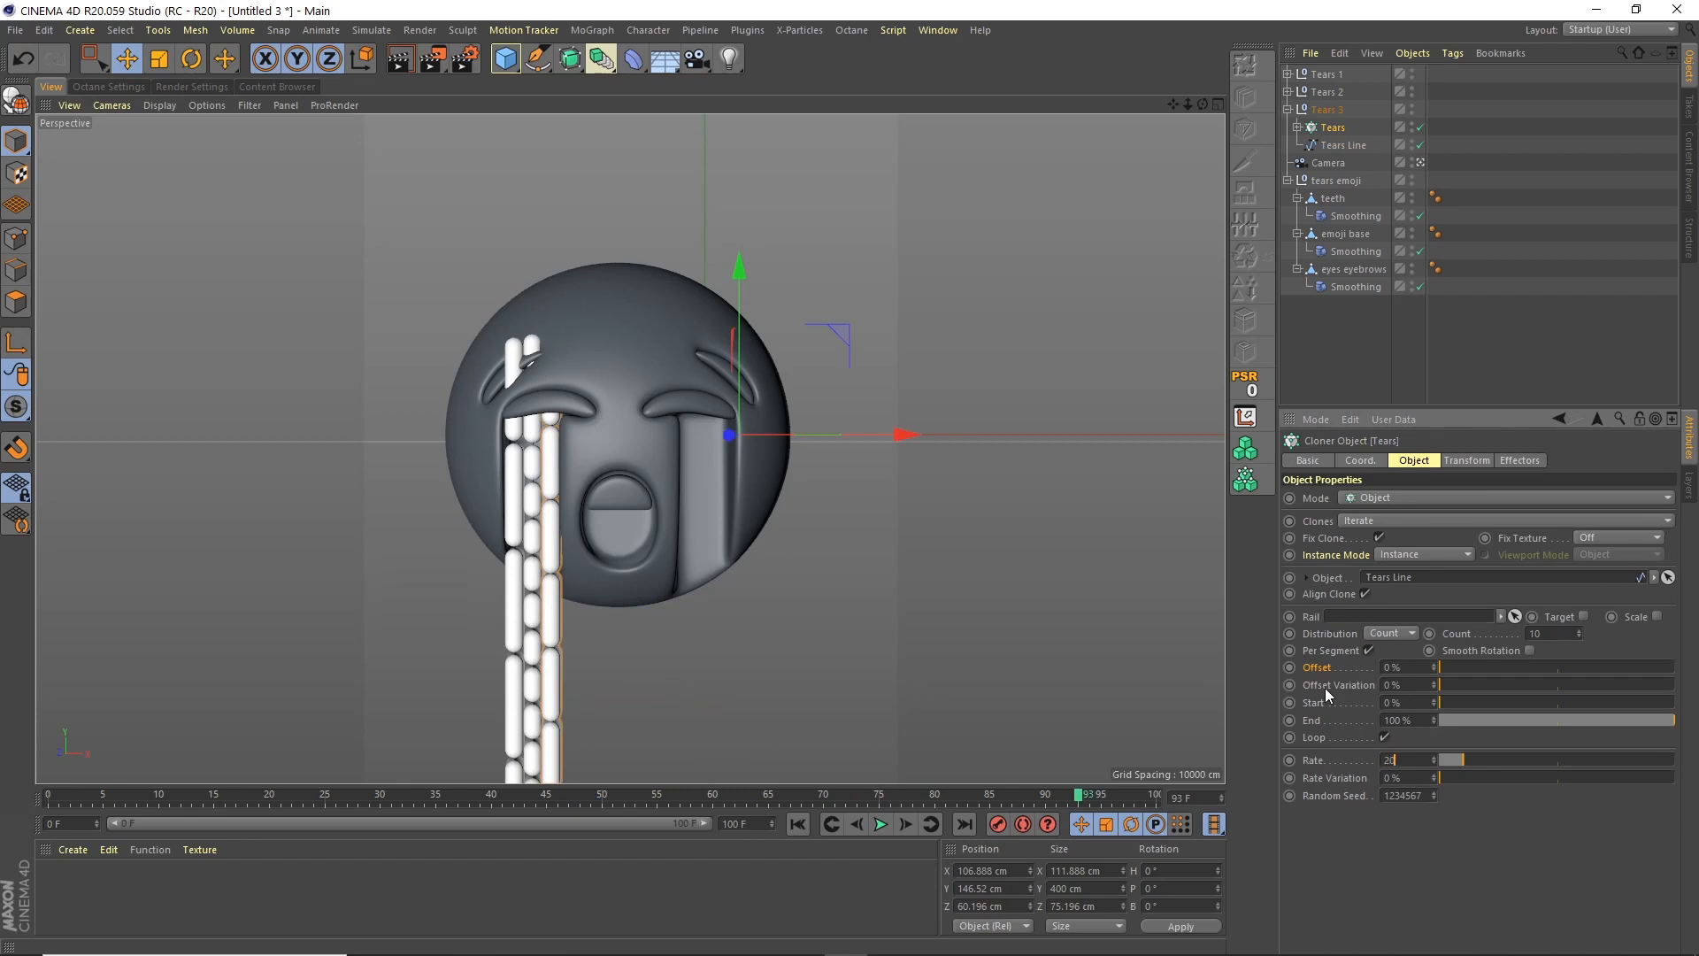
click(881, 824)
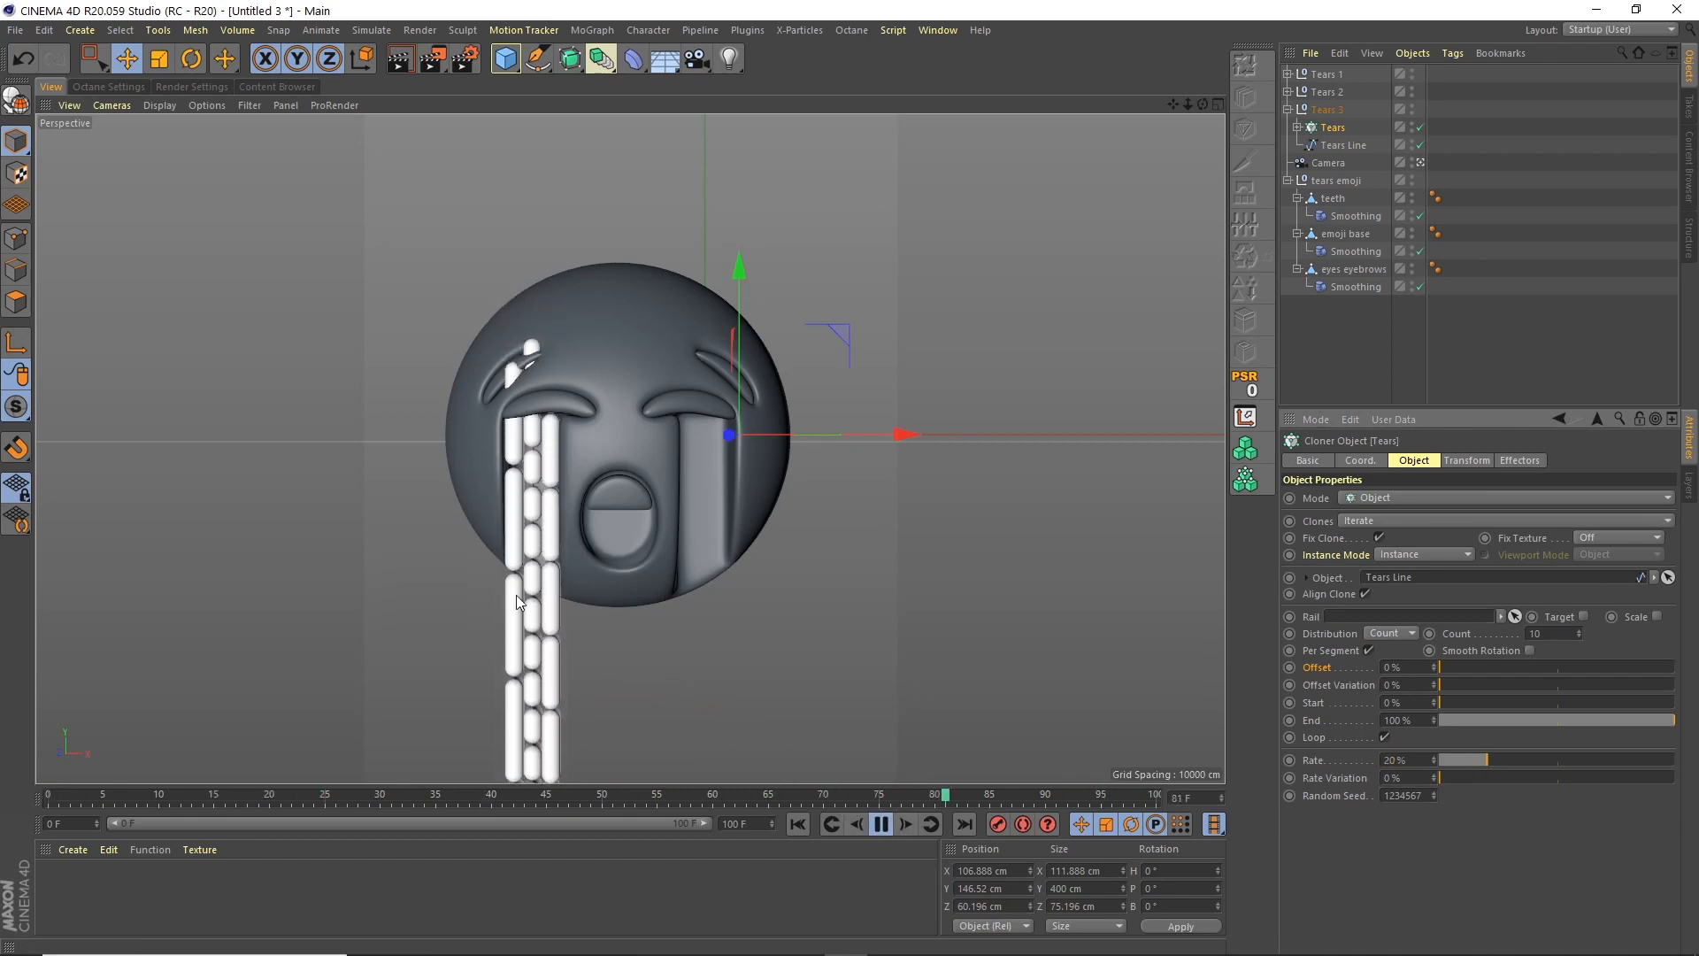
click(881, 824)
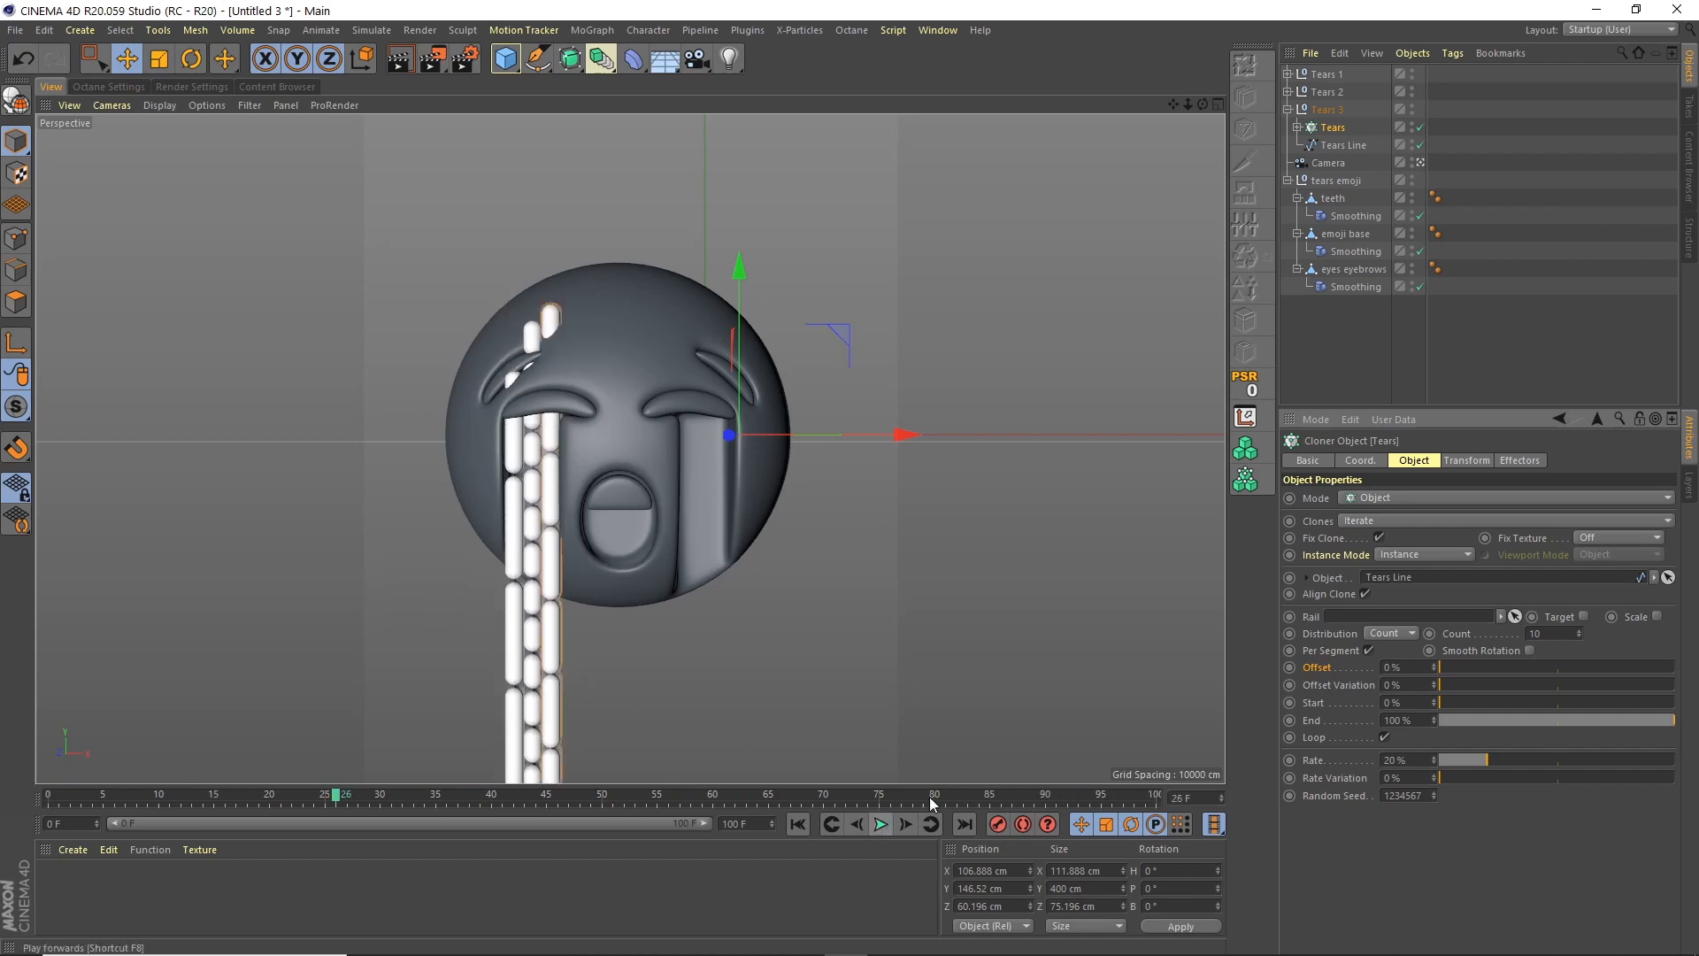
Set the Rate of the Tears 3 cloner to 30% and preview the animation
double_click(1405, 758)
text(30)
key(Return)
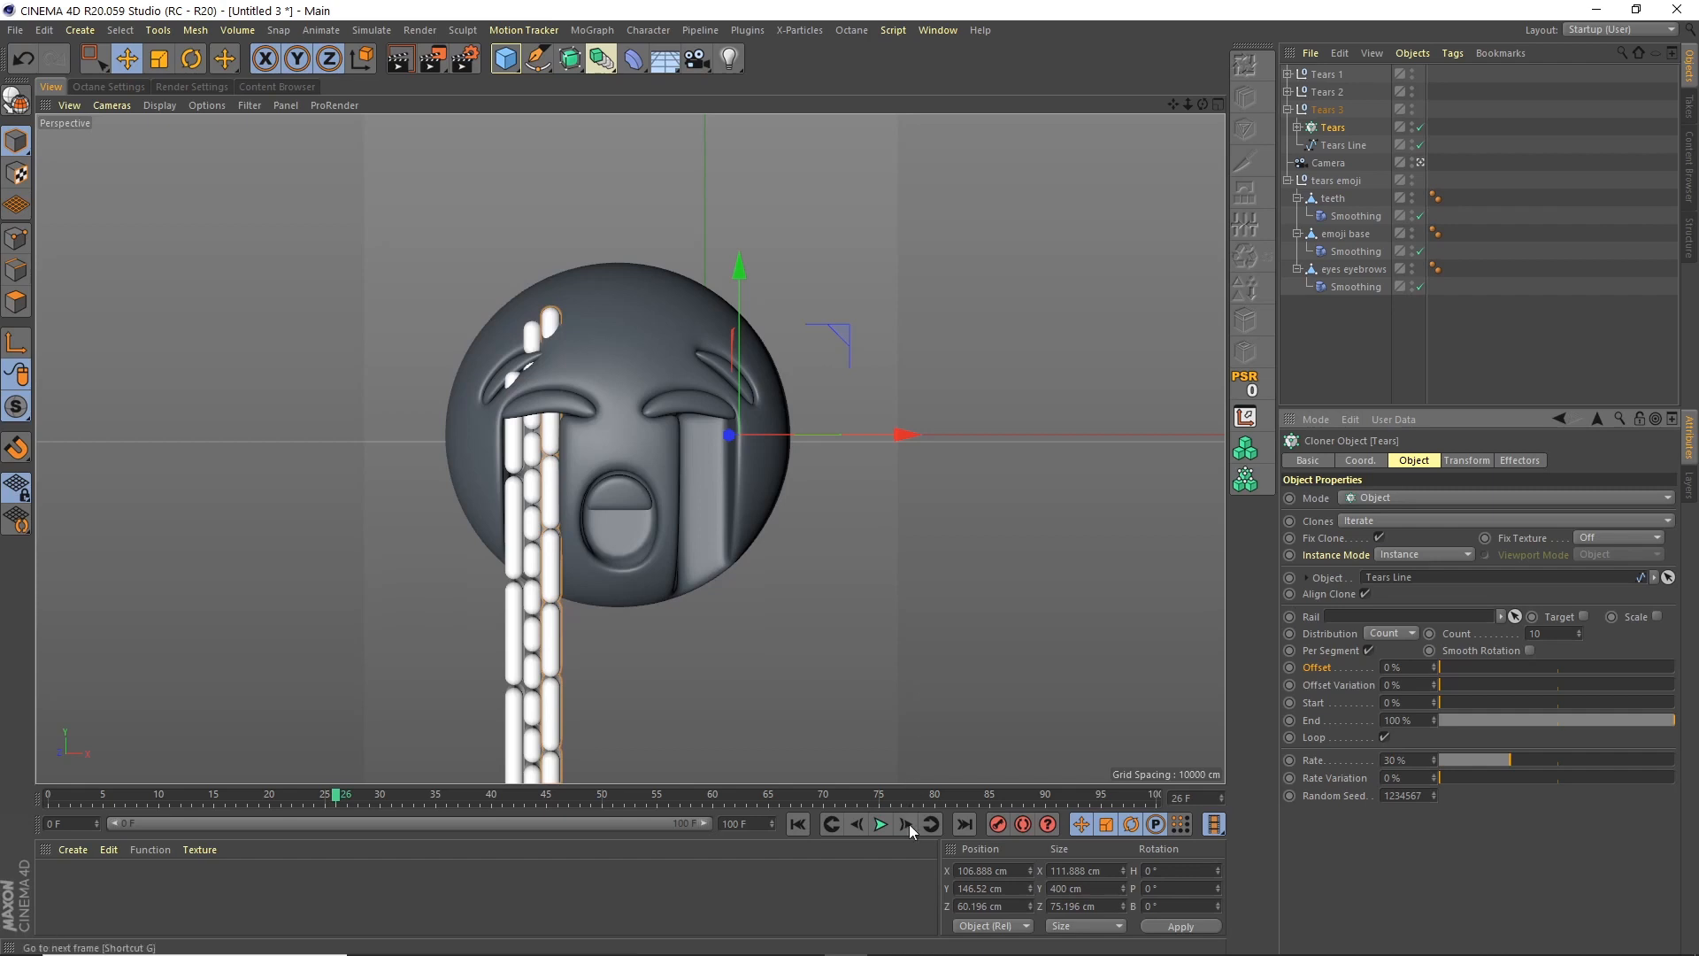
click(881, 823)
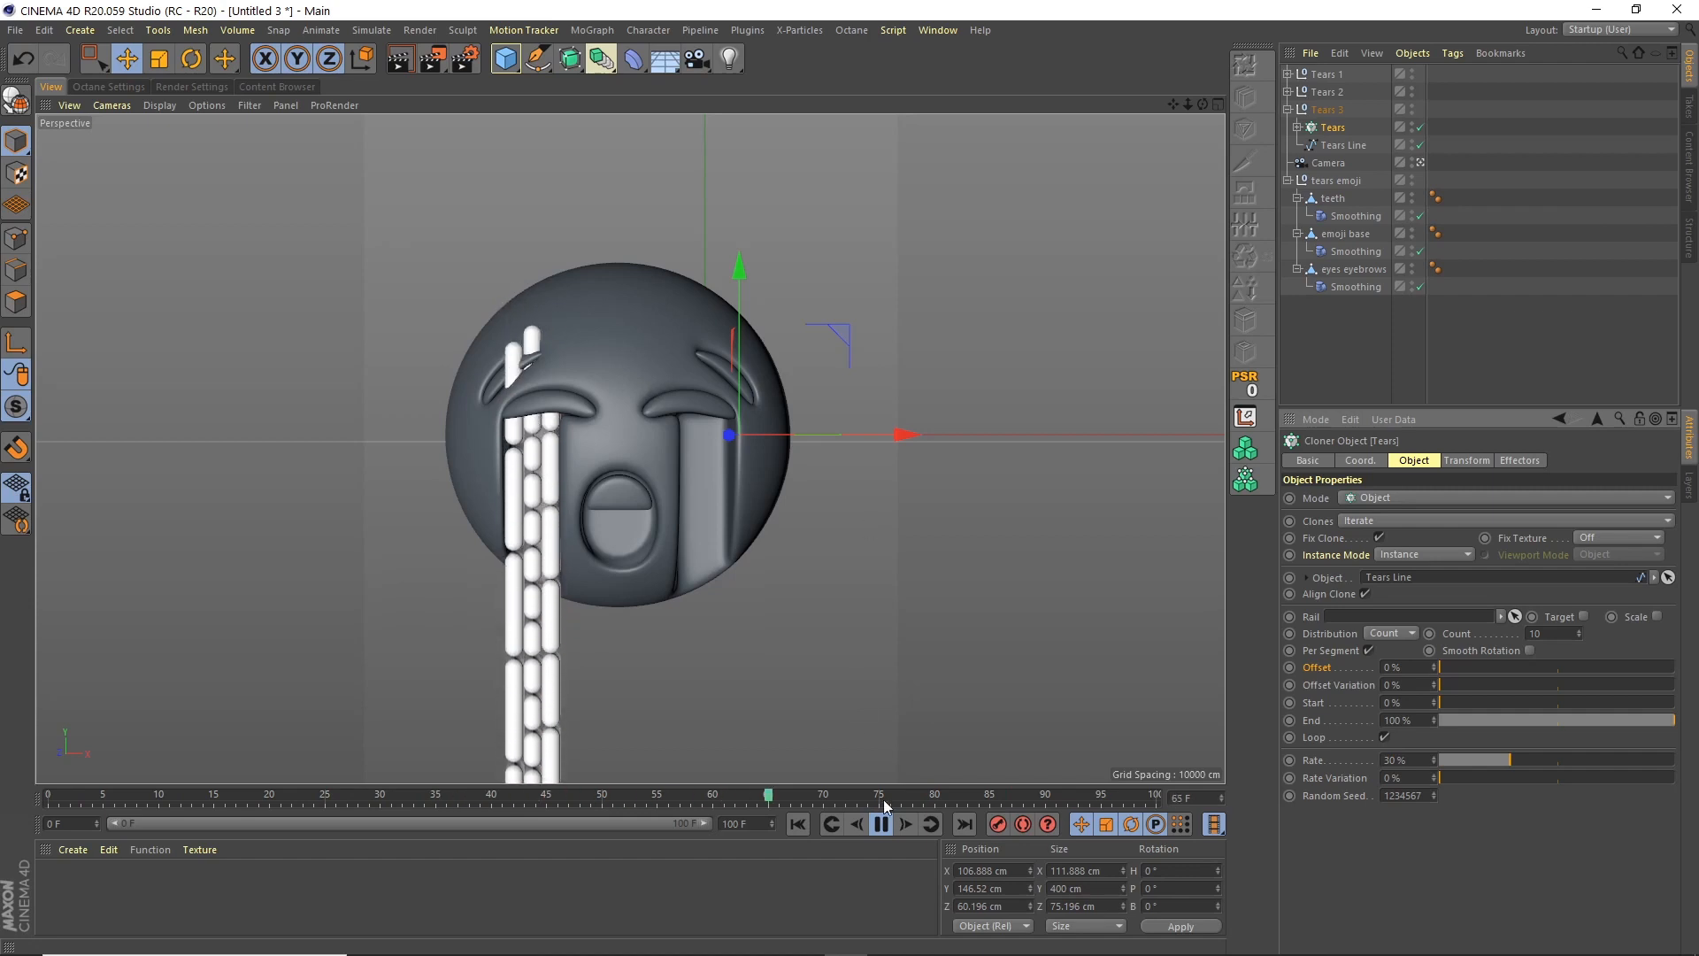
click(881, 824)
Group the Tears 1, Tears 2 and Tears 3 nulls under a null named Tears Left and preview the animation
click(1324, 75)
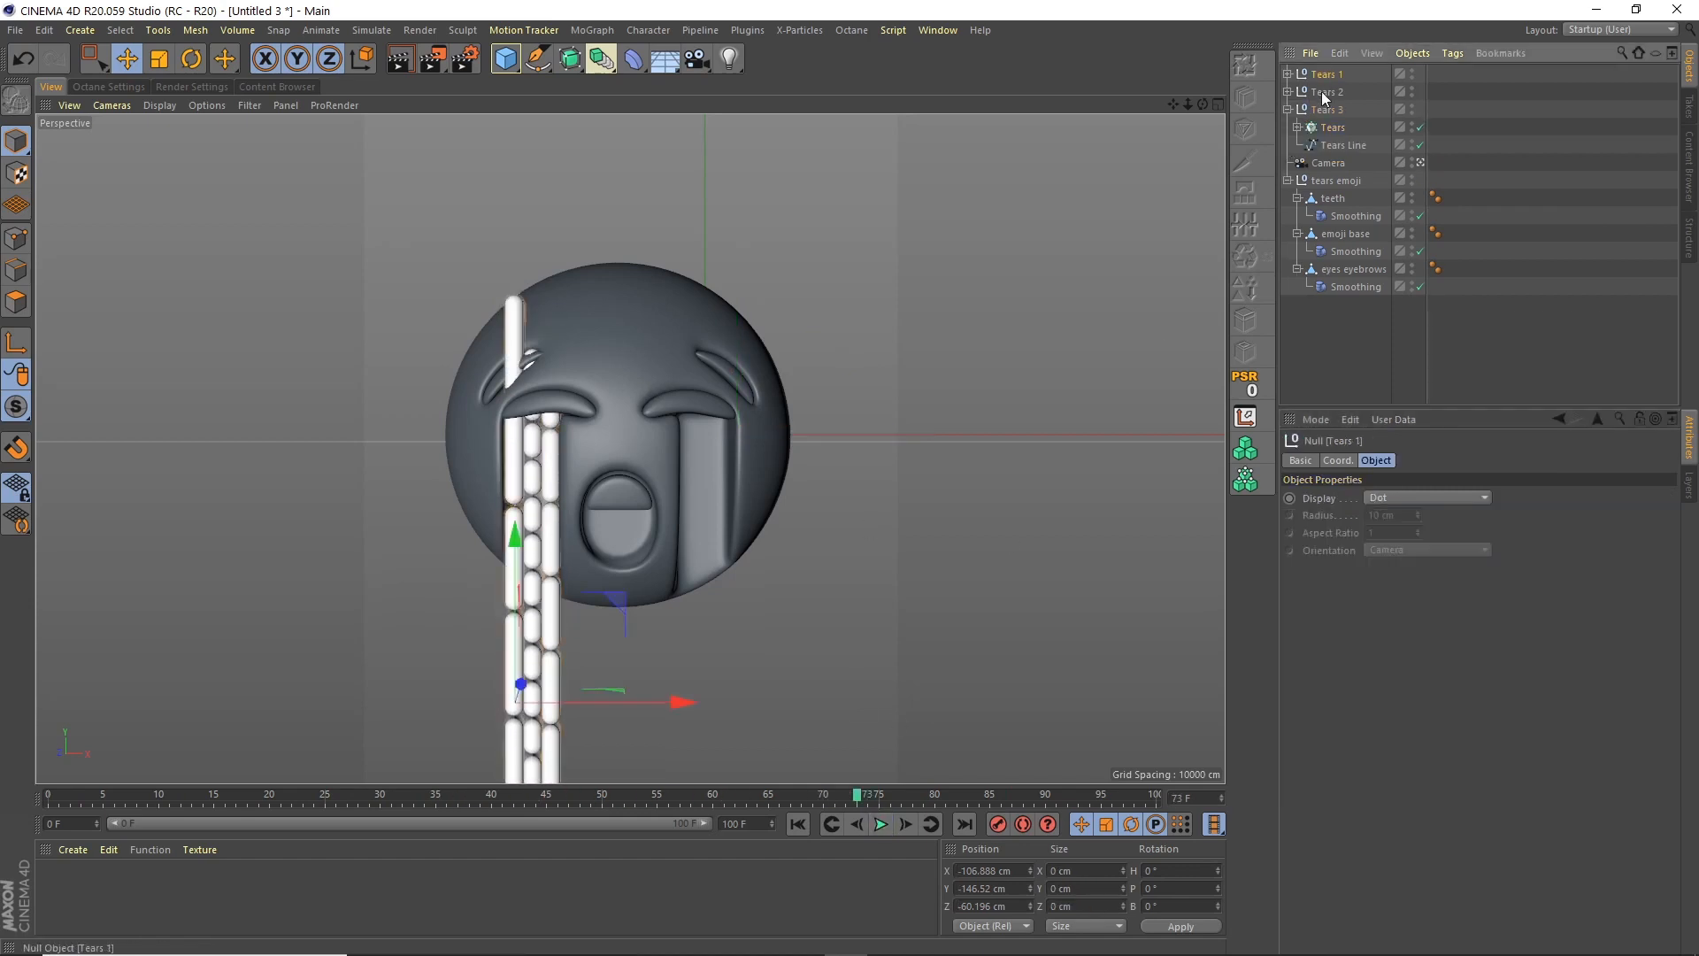
click(1287, 109)
shift+click(1326, 110)
click(1412, 53)
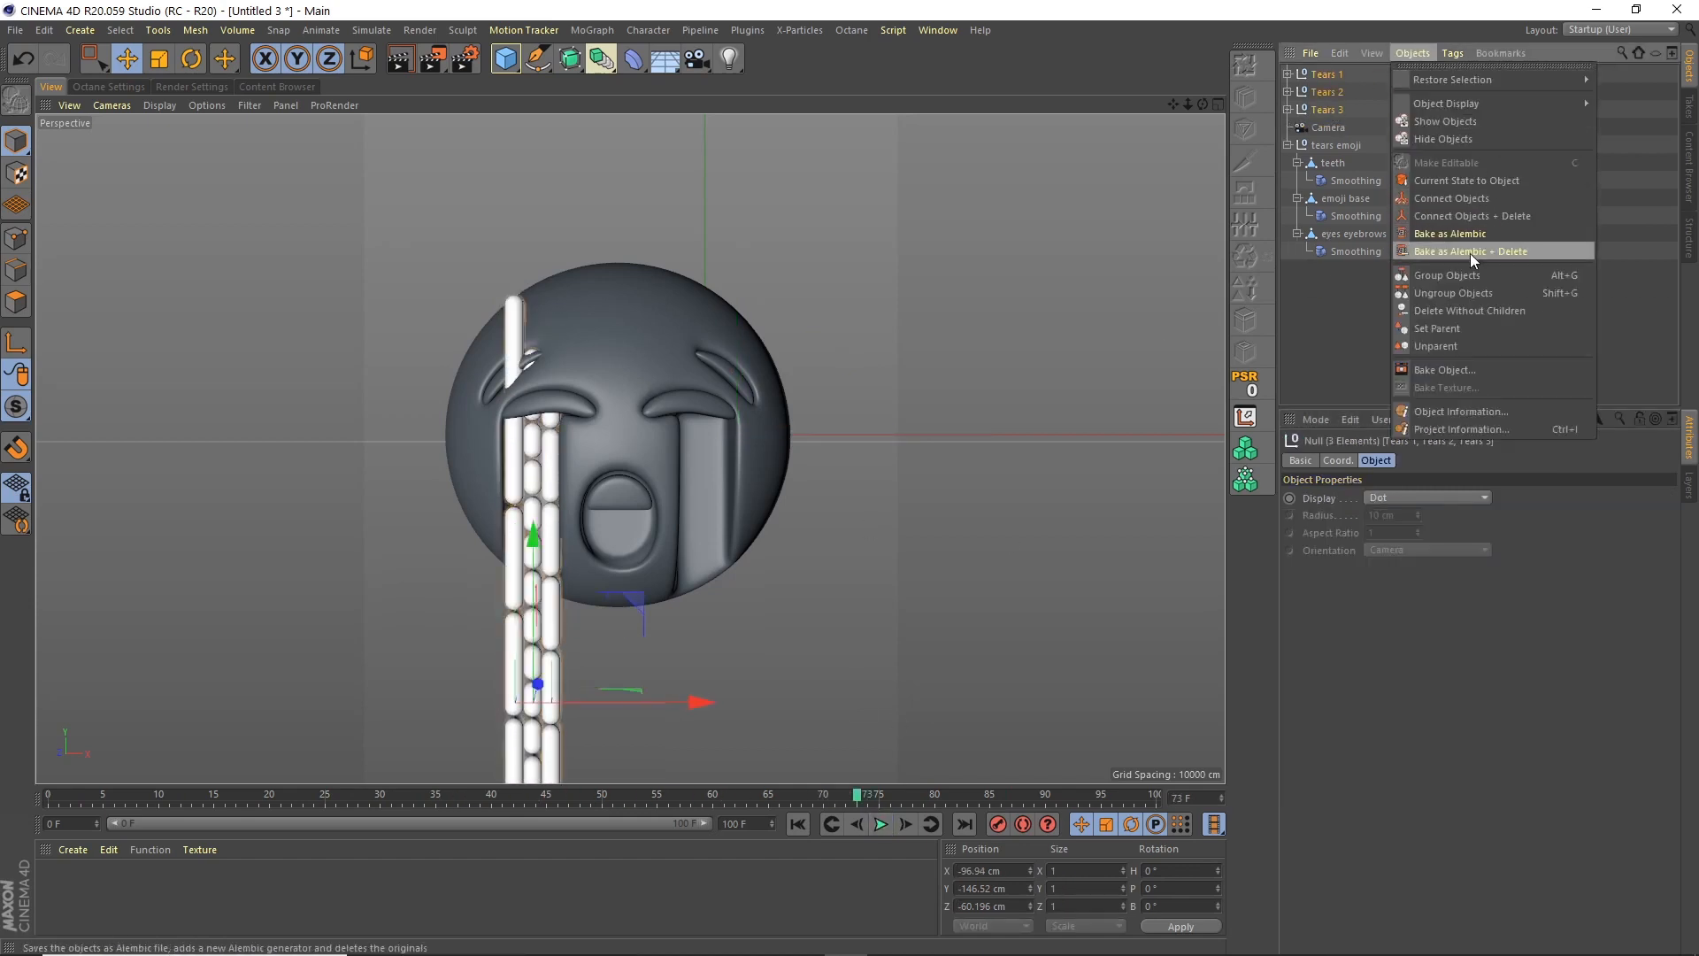
click(1447, 275)
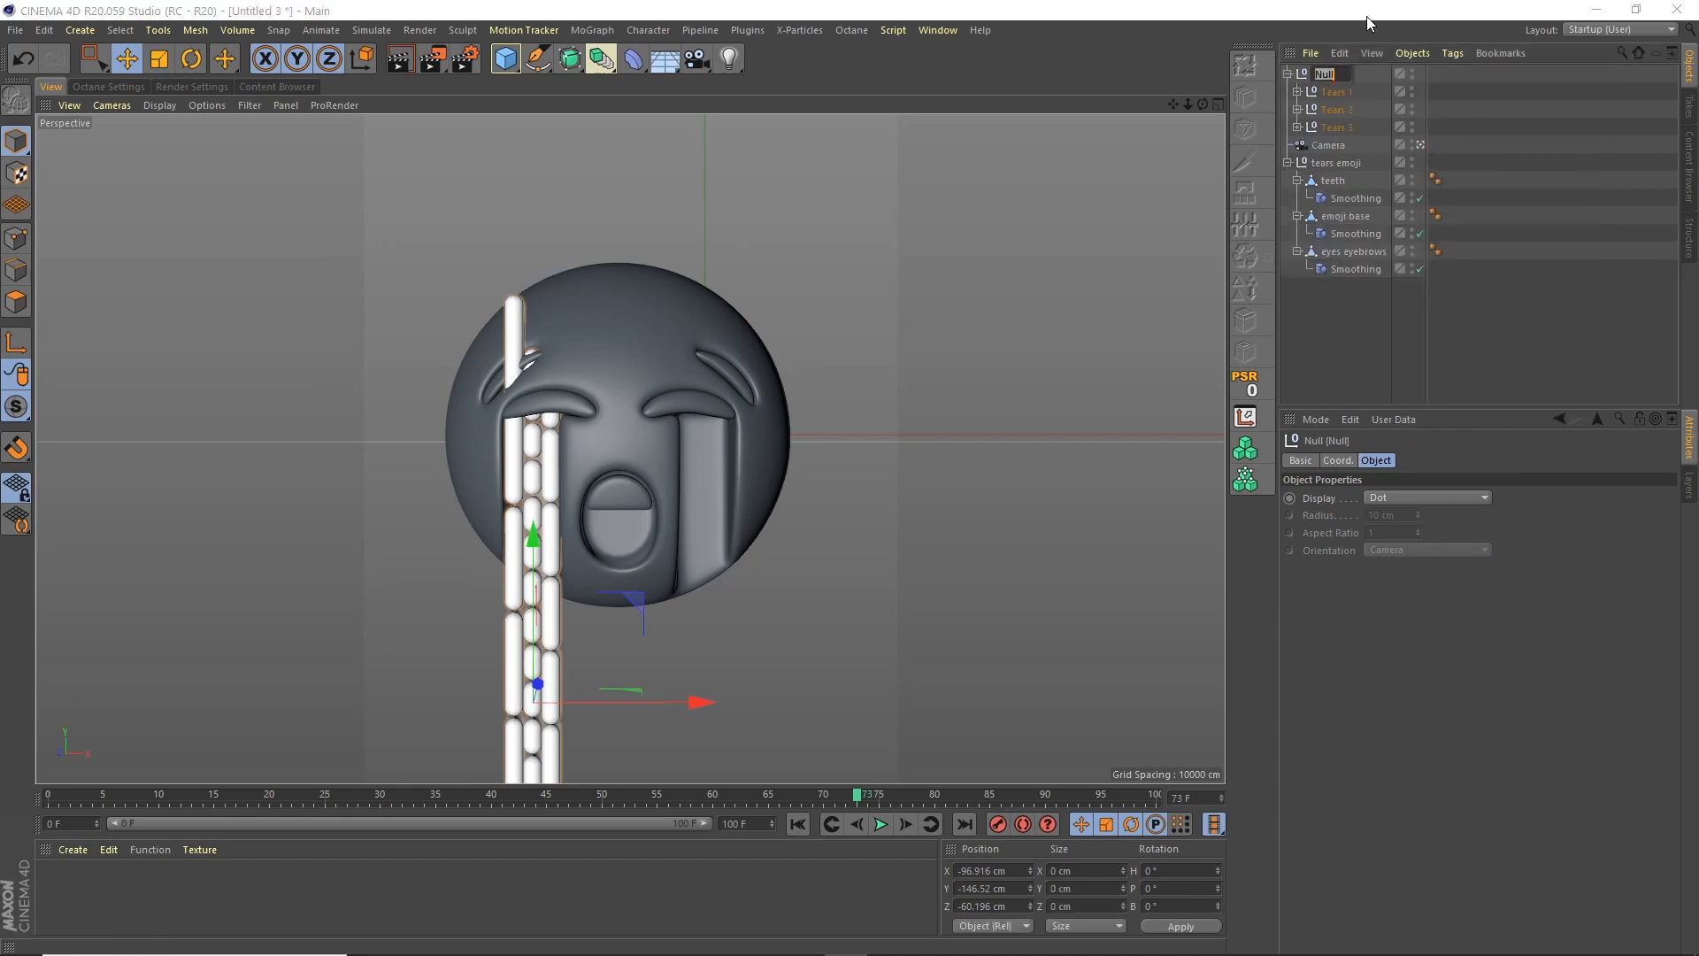
text(Tears Left)
key(Return)
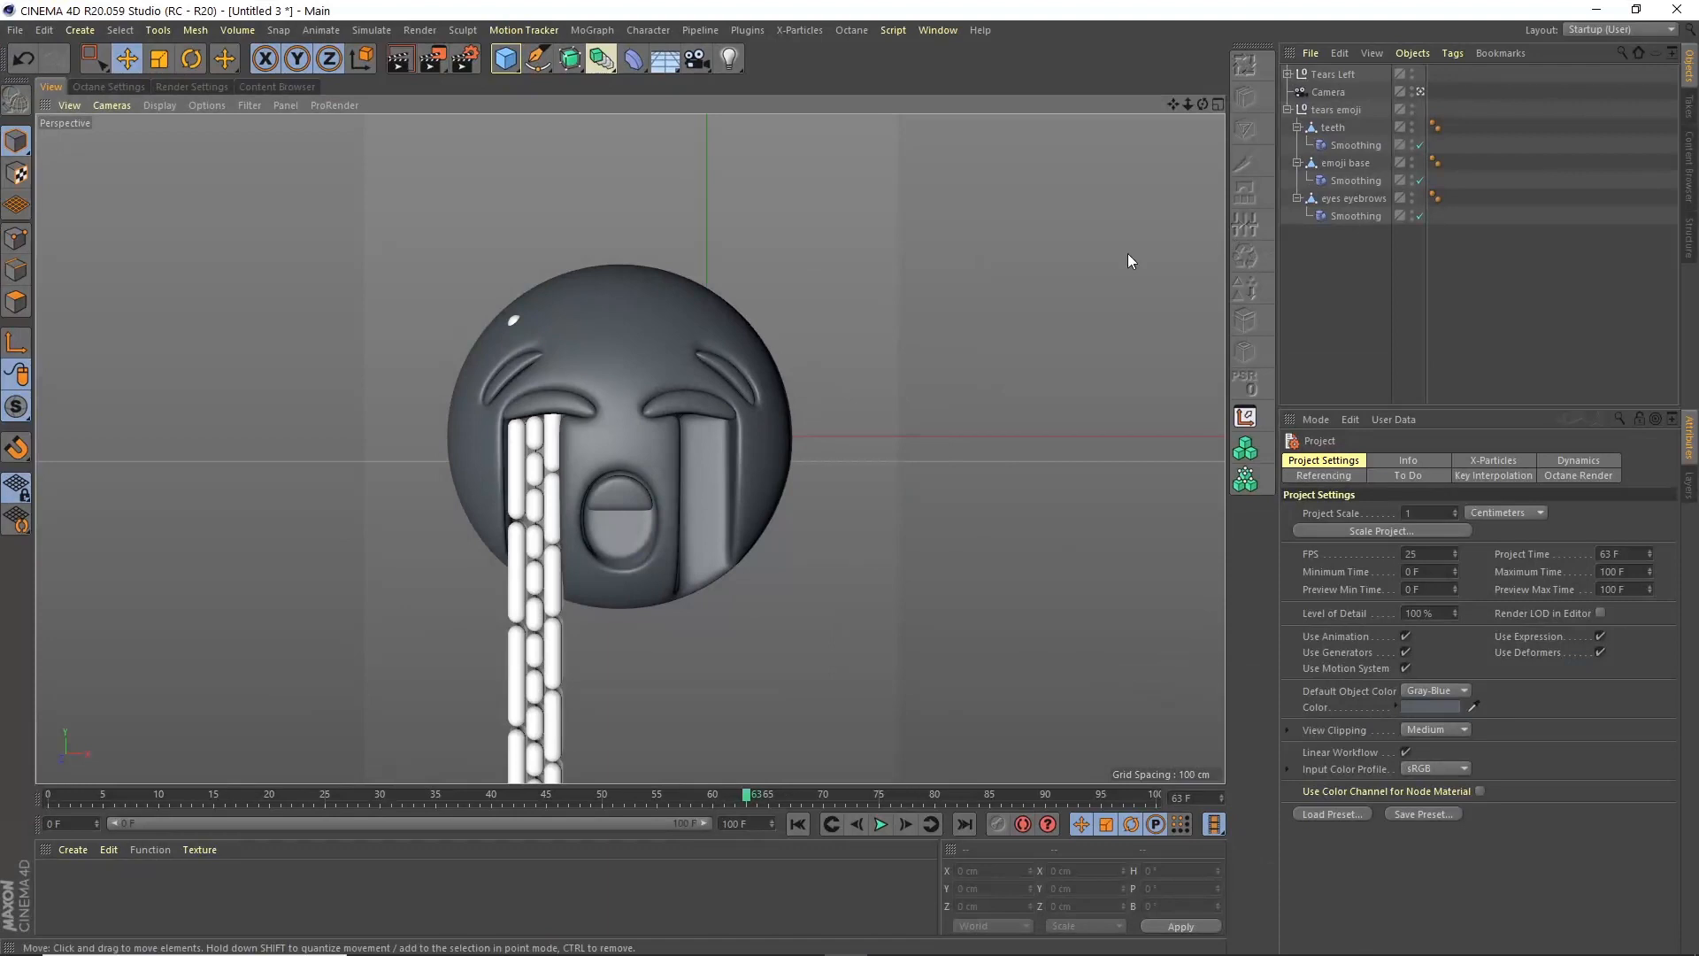
click(881, 824)
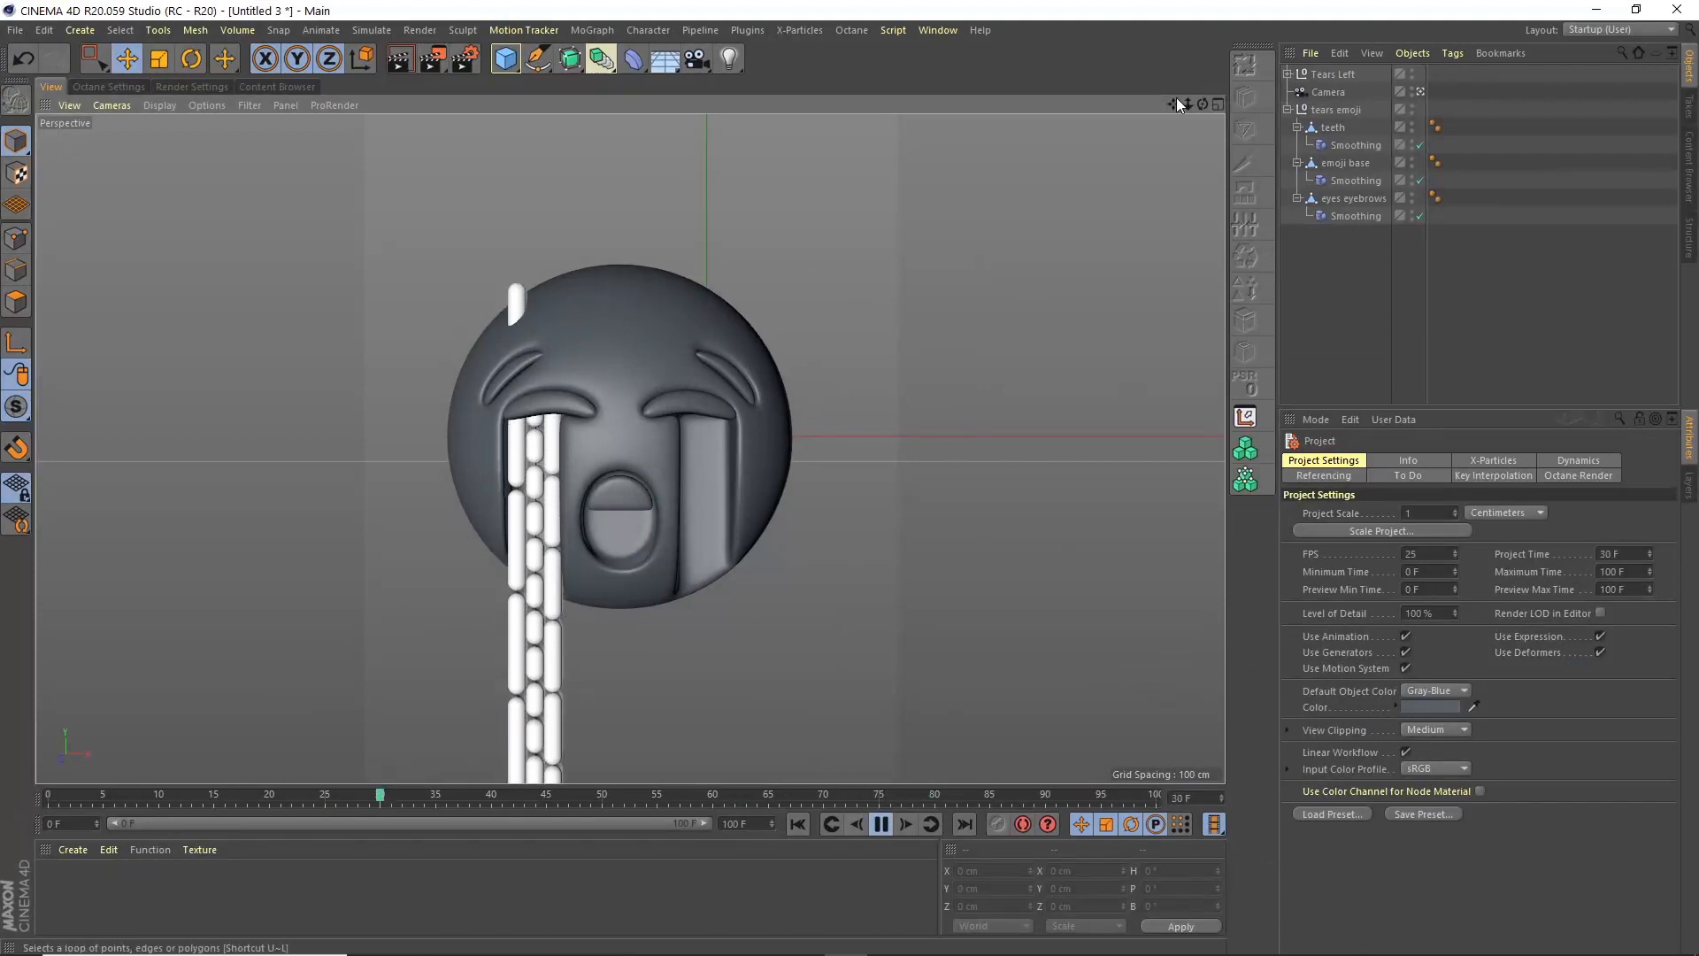
click(881, 824)
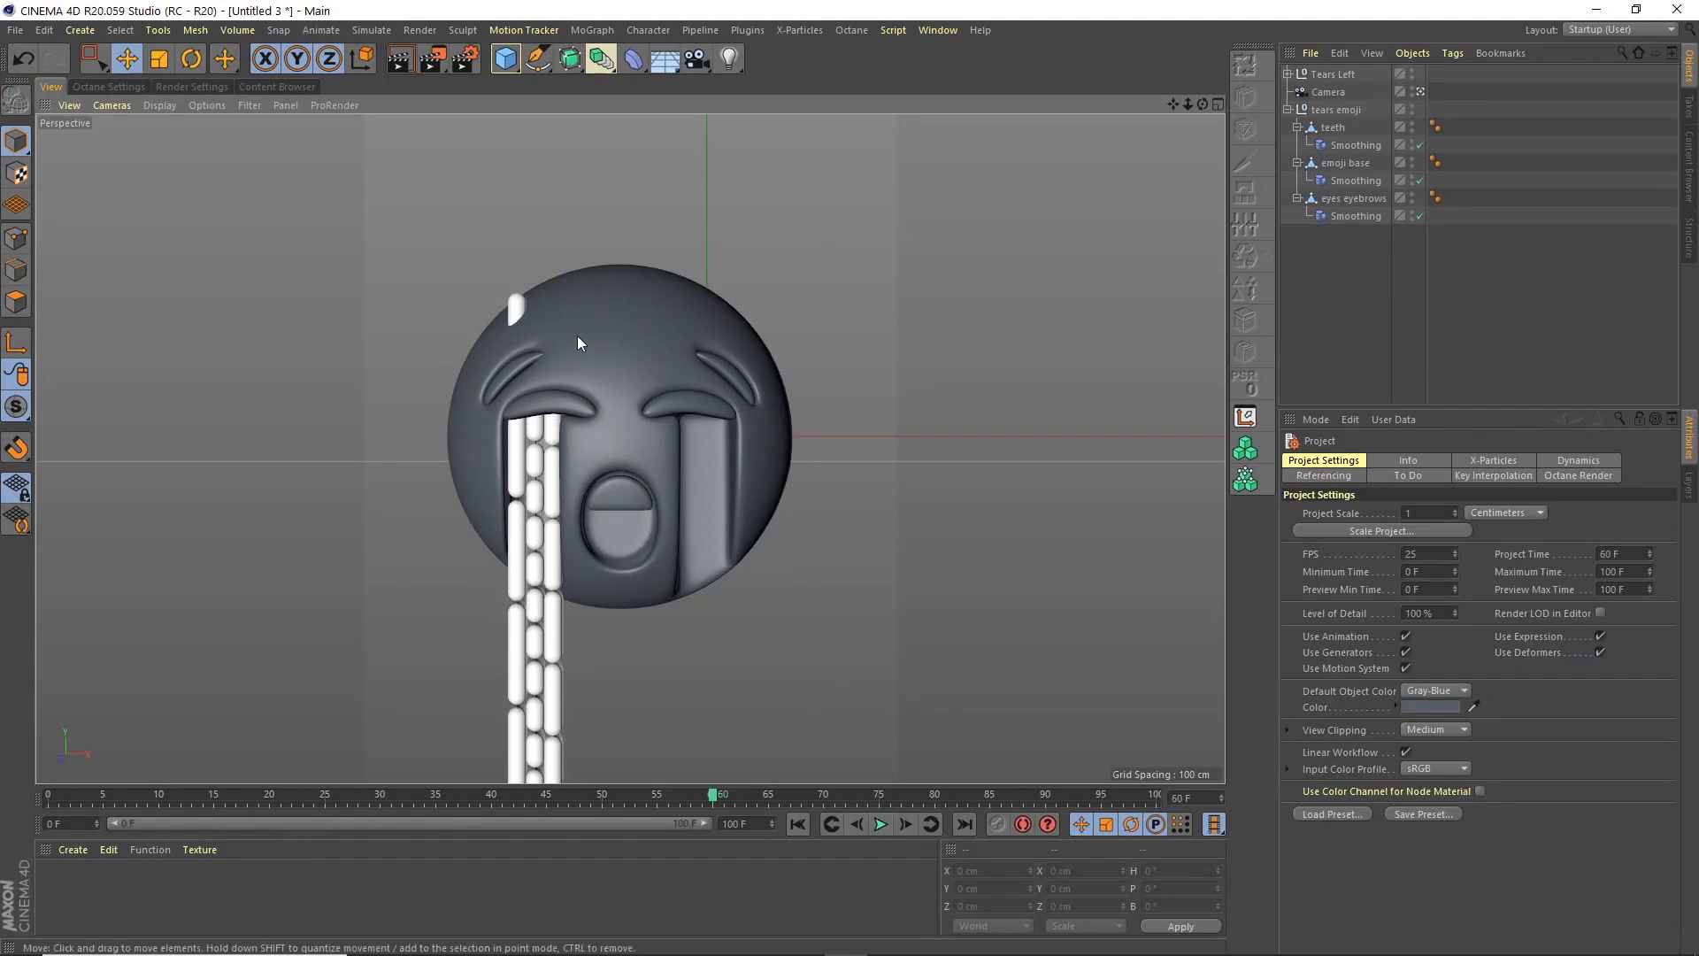
Add a Plain effector to all three Tears cloners inside the Tears Left group
click(1288, 74)
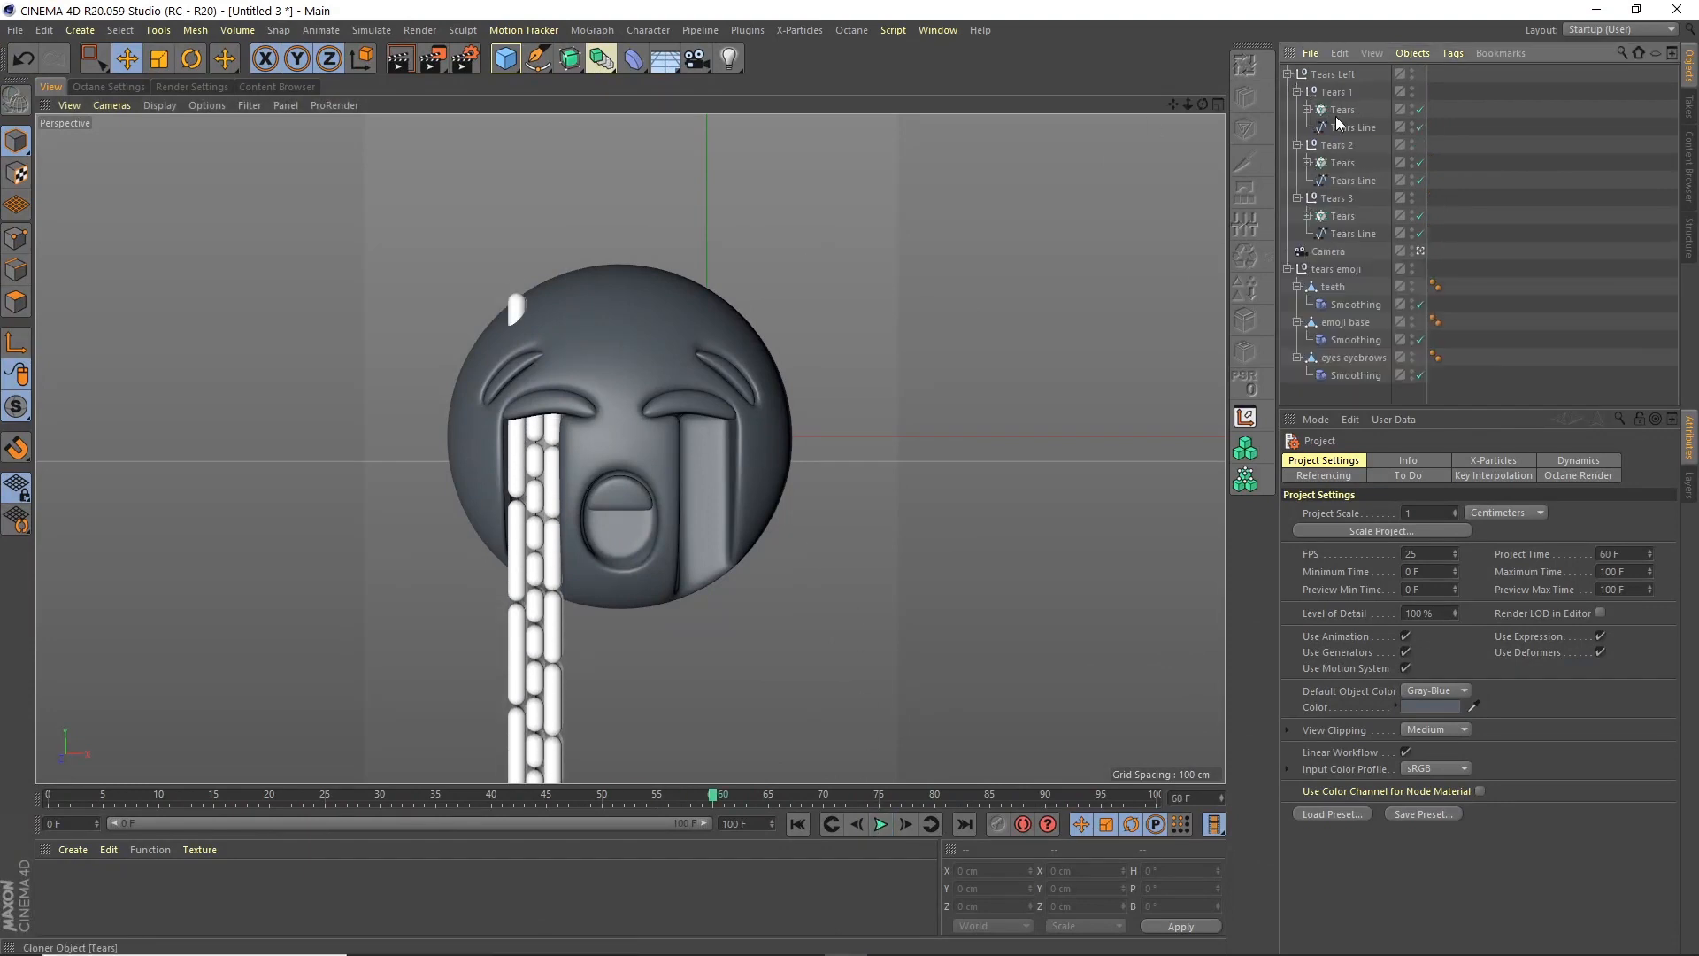
click(1308, 110)
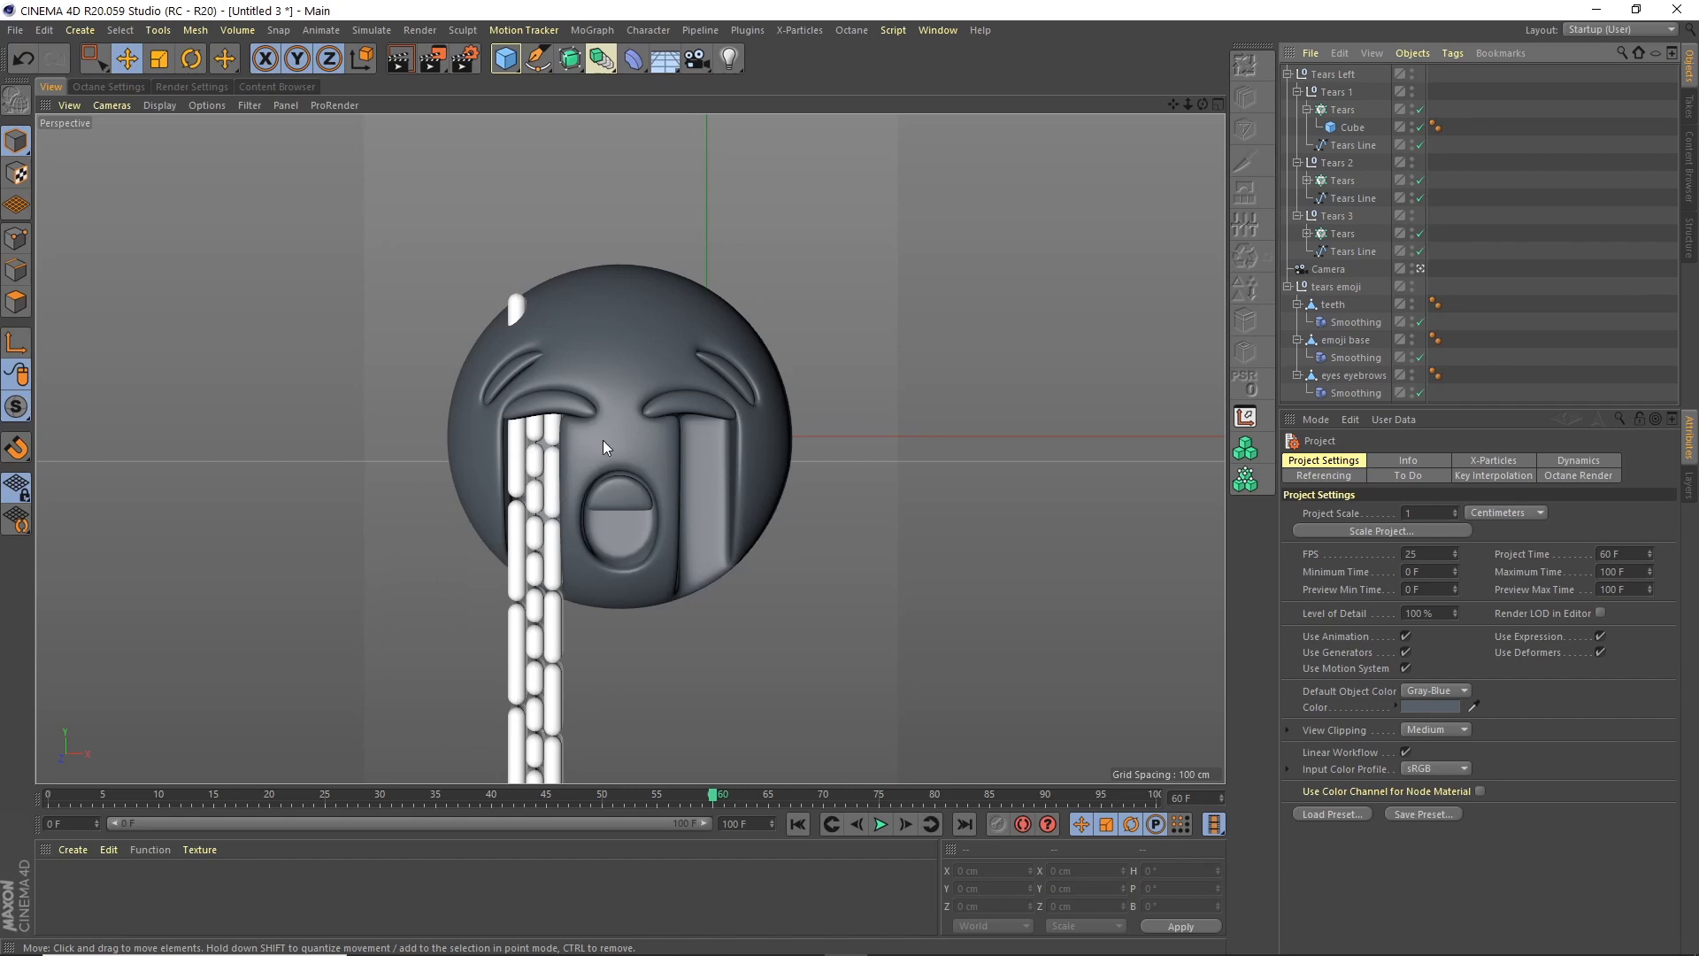
click(1342, 110)
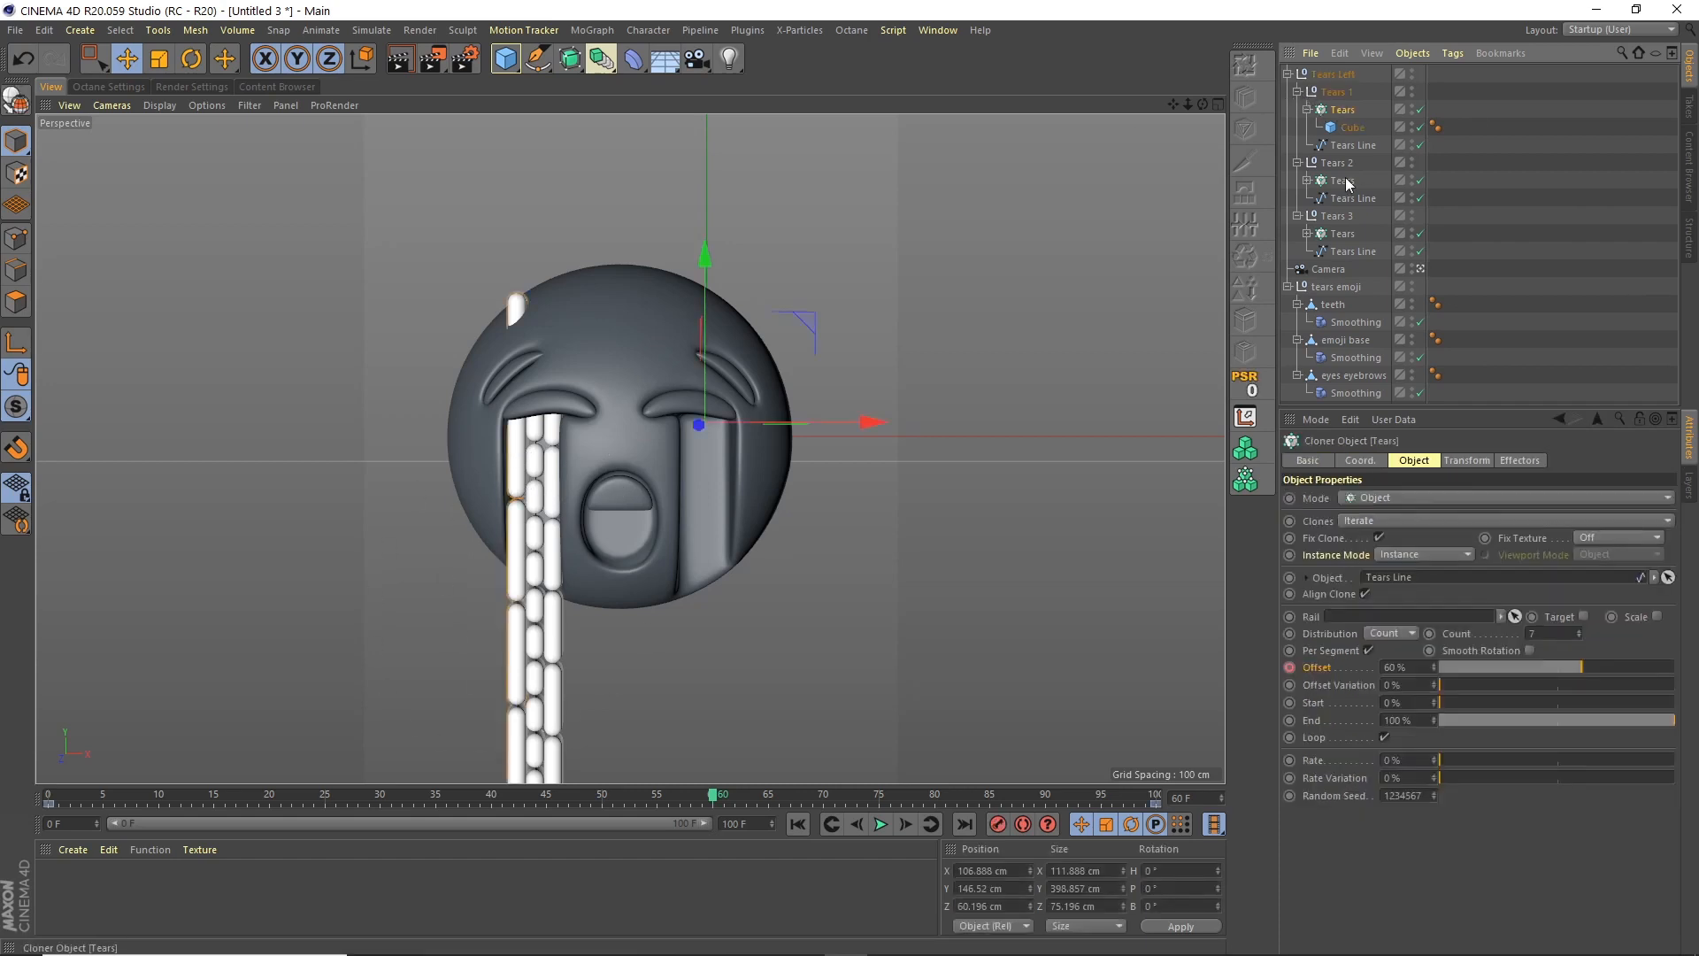
ctrl+click(1342, 180)
ctrl+click(1342, 234)
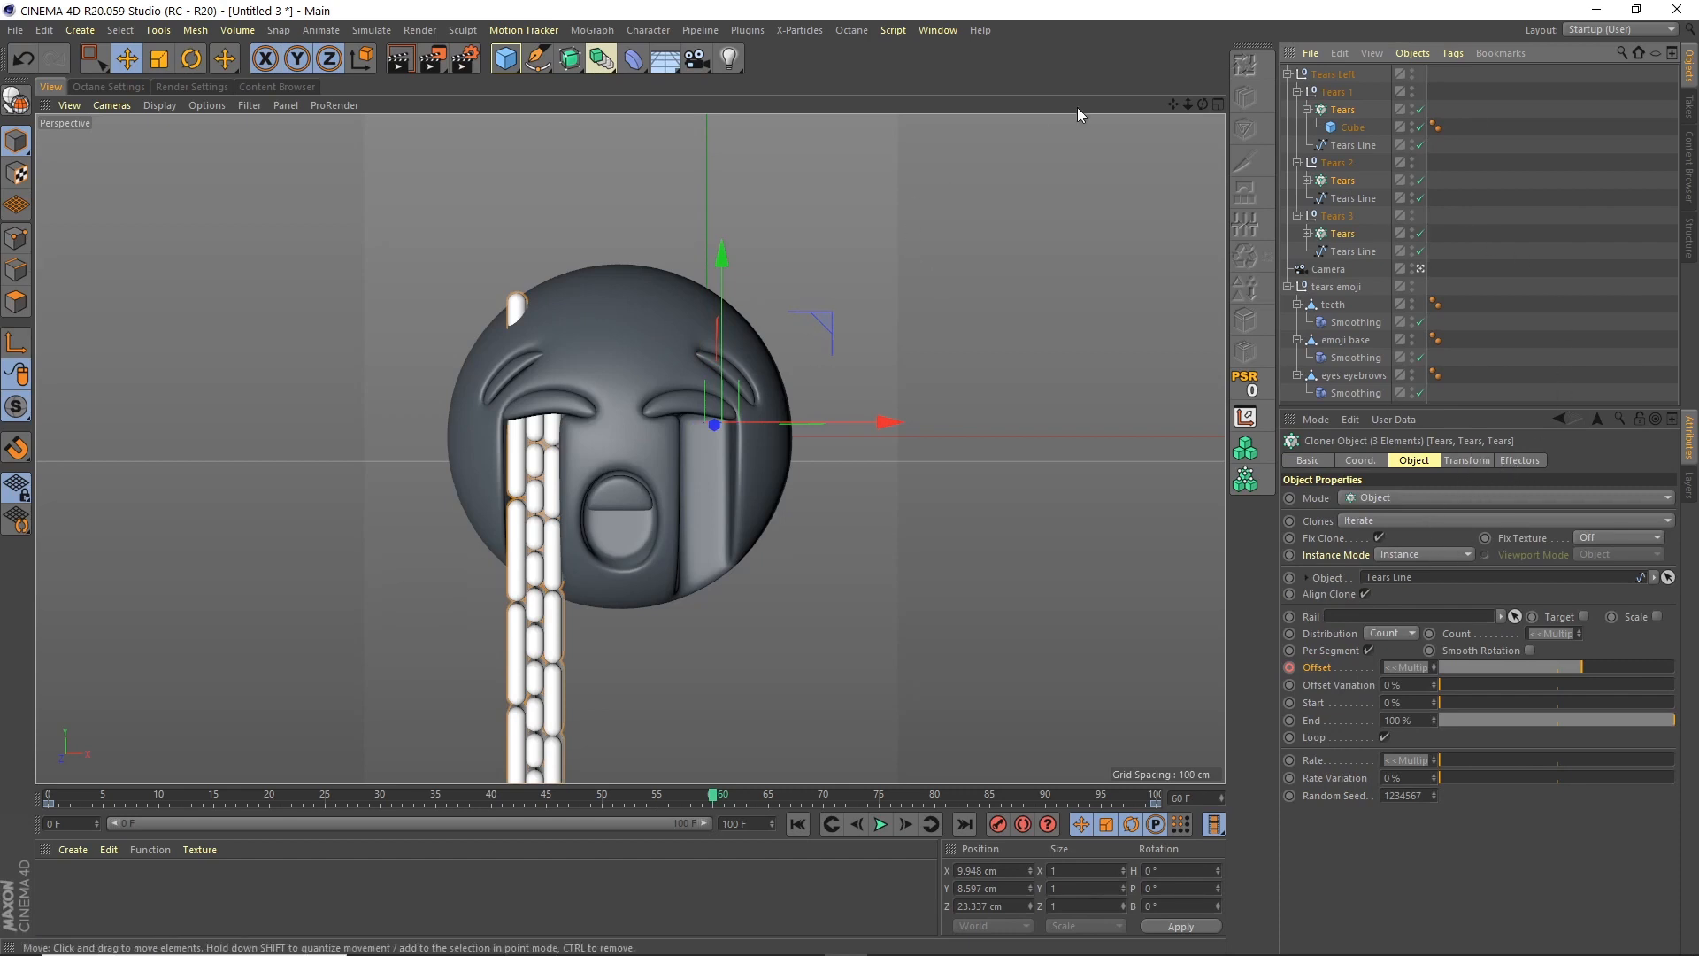
click(595, 29)
mouse_move(619, 56)
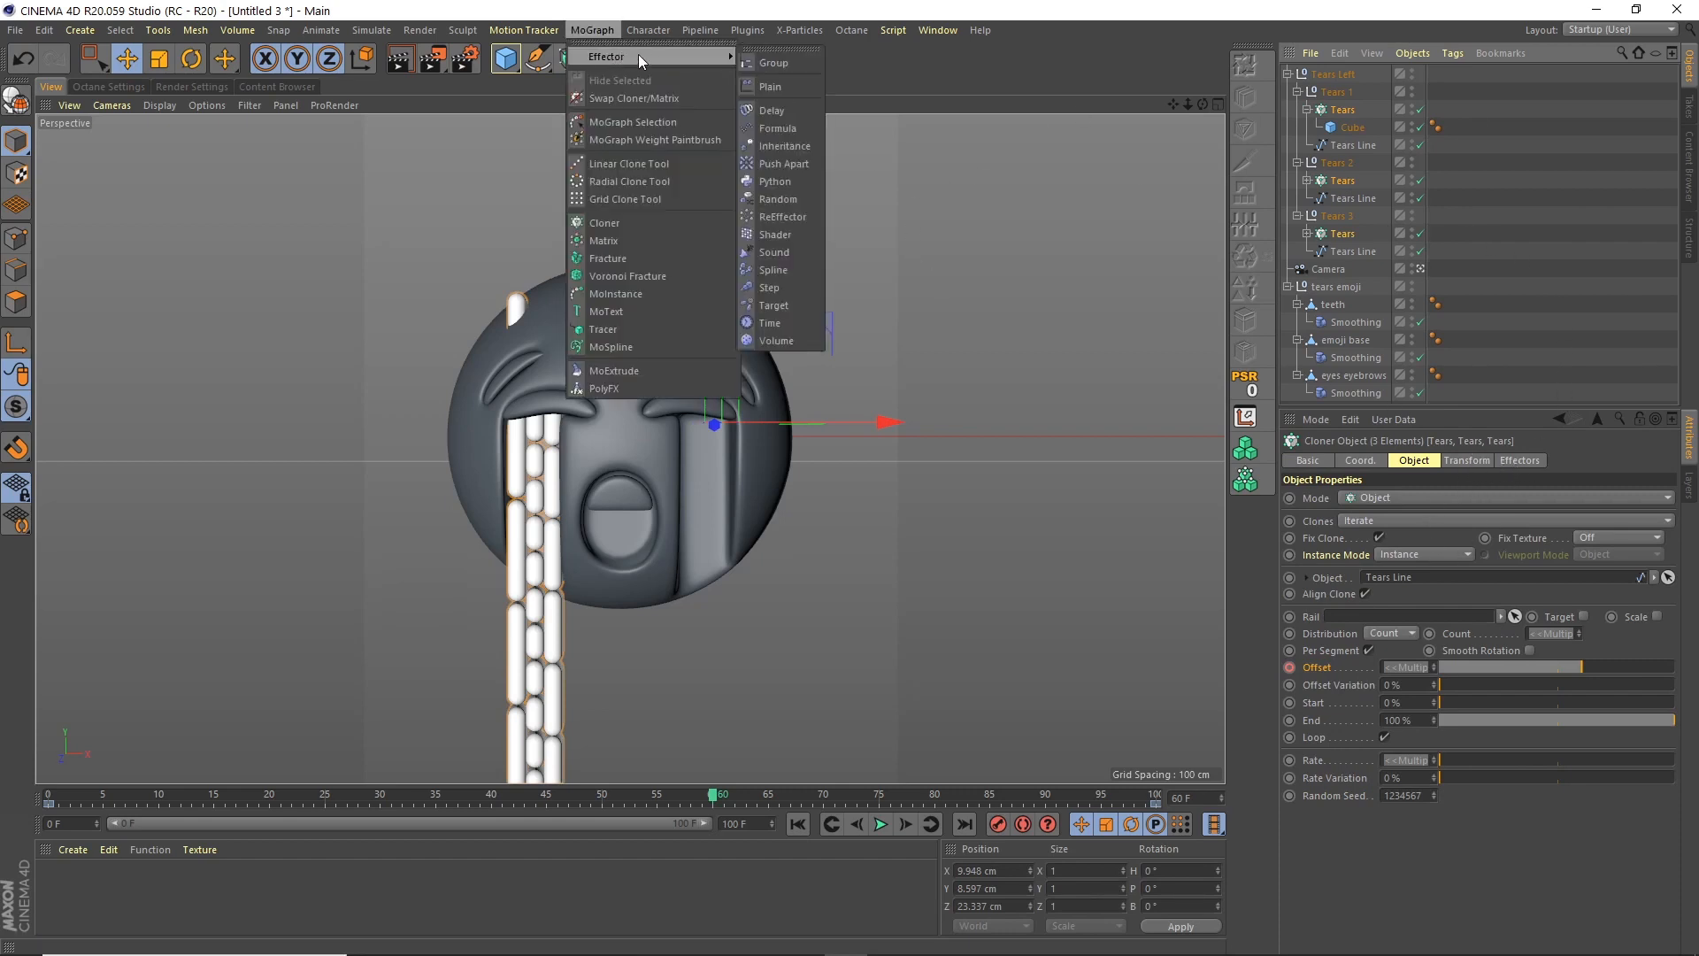
click(766, 87)
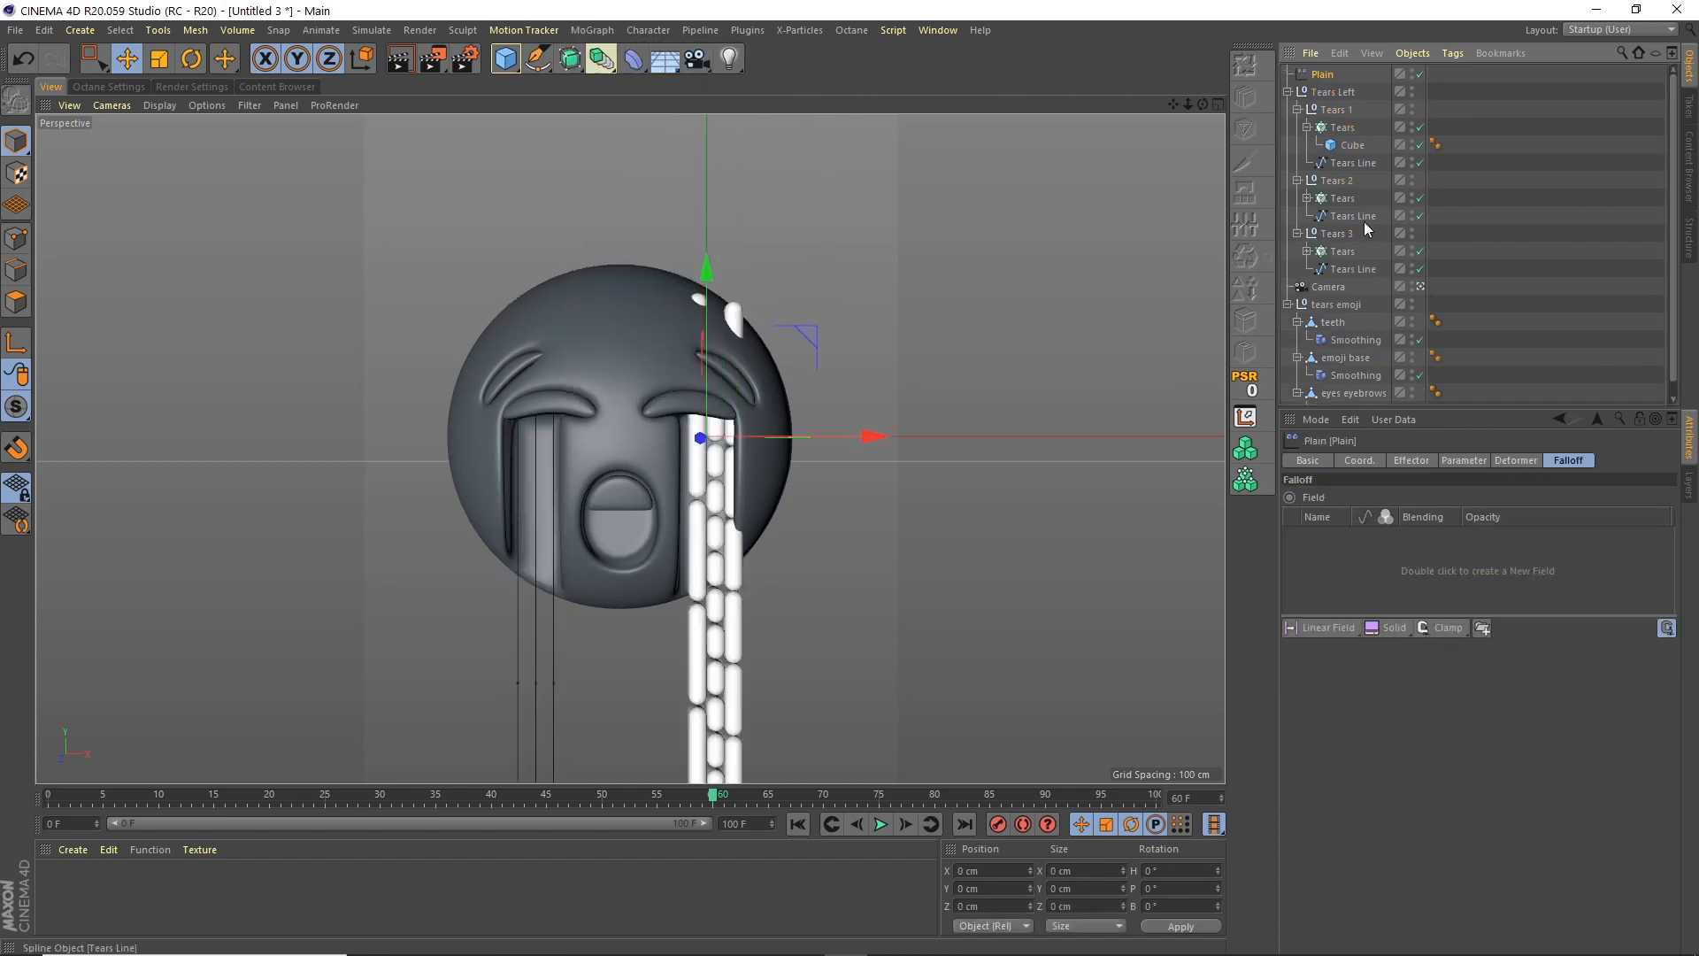
Turn off the Plain effector's Position and enable Scale with Uniform Scale and Absolute Scale at -1
click(1465, 461)
click(1356, 529)
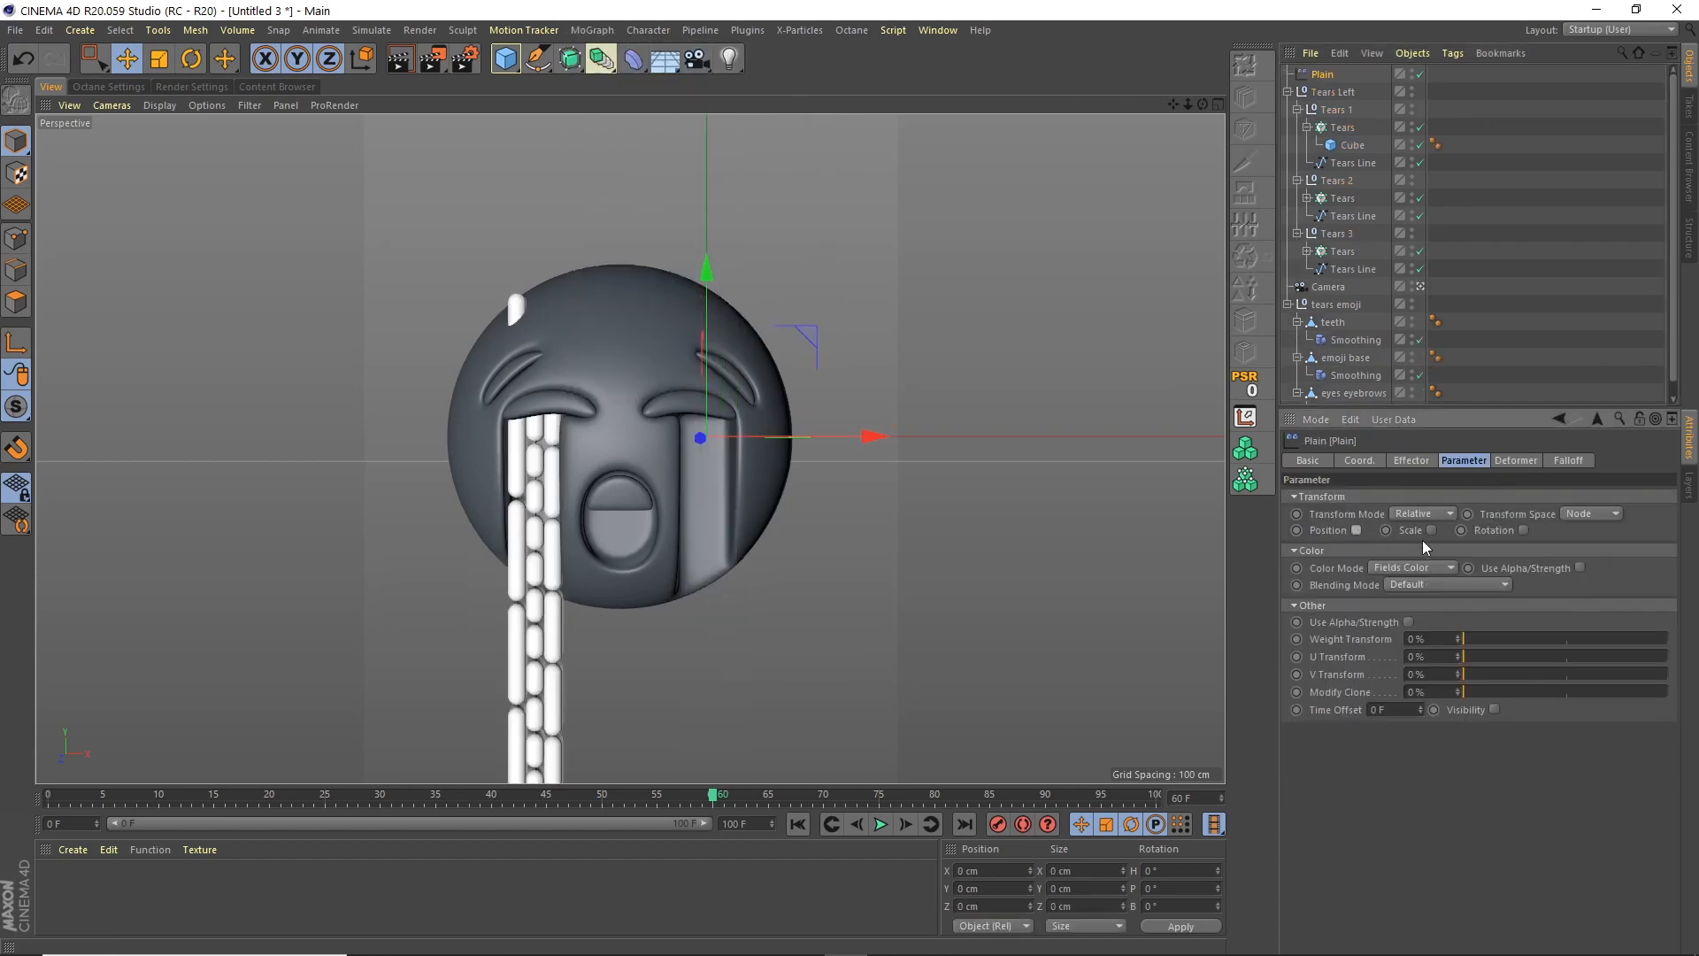
click(1465, 529)
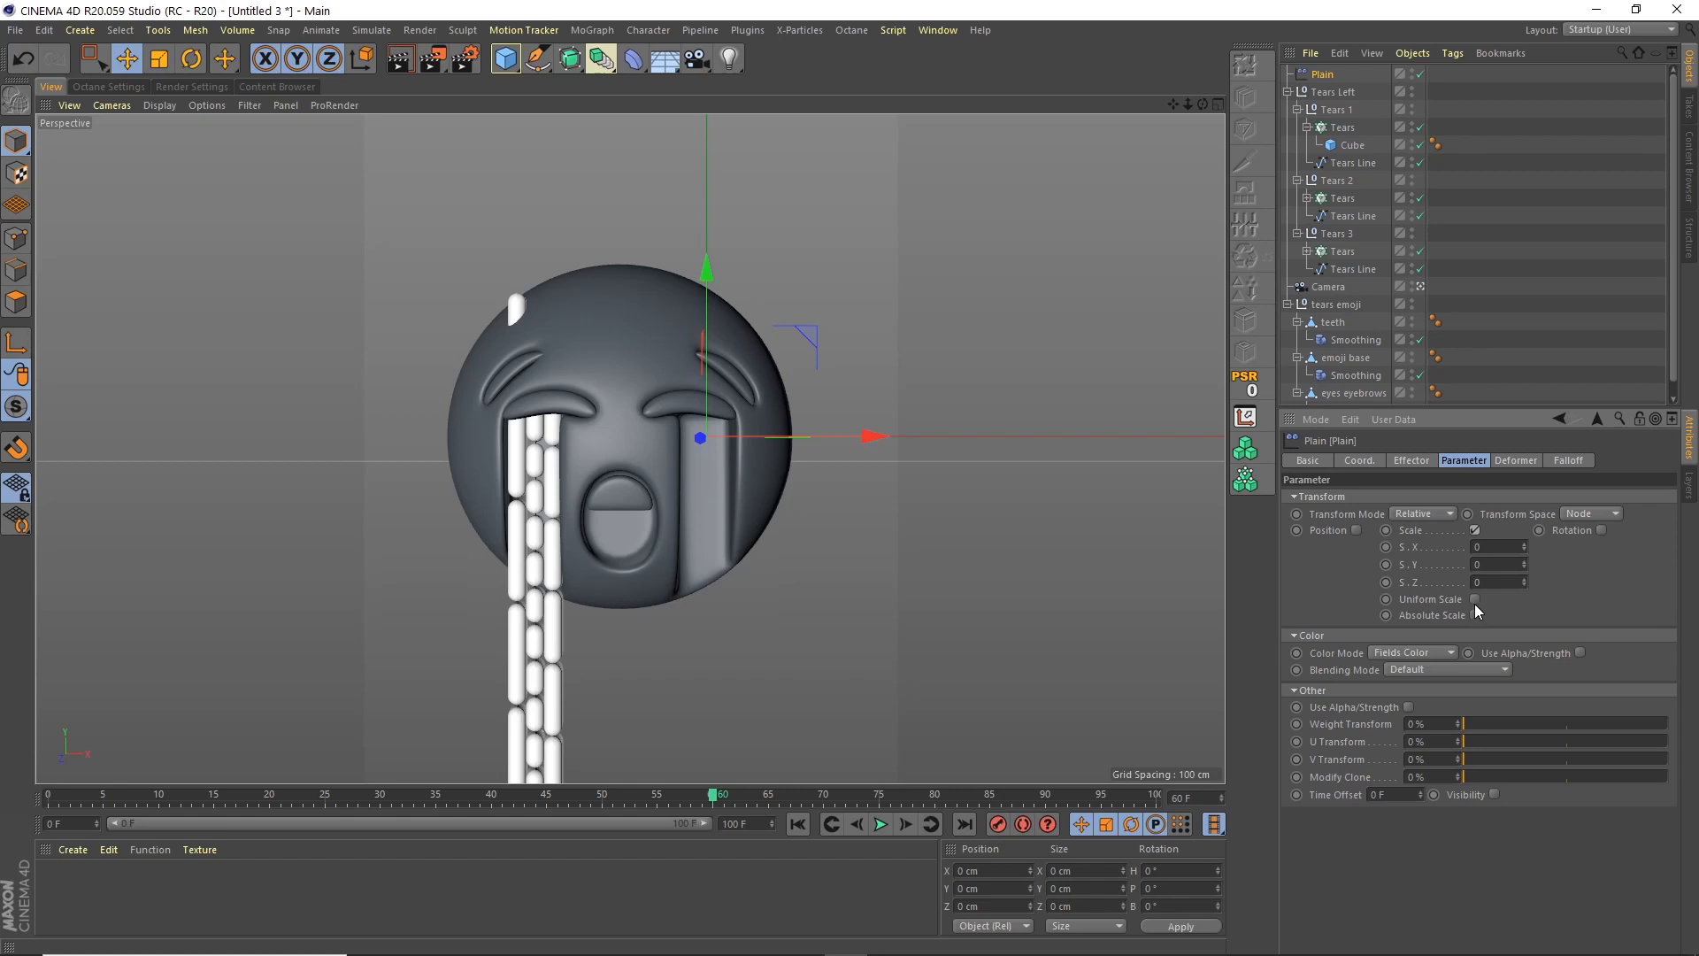
click(1474, 599)
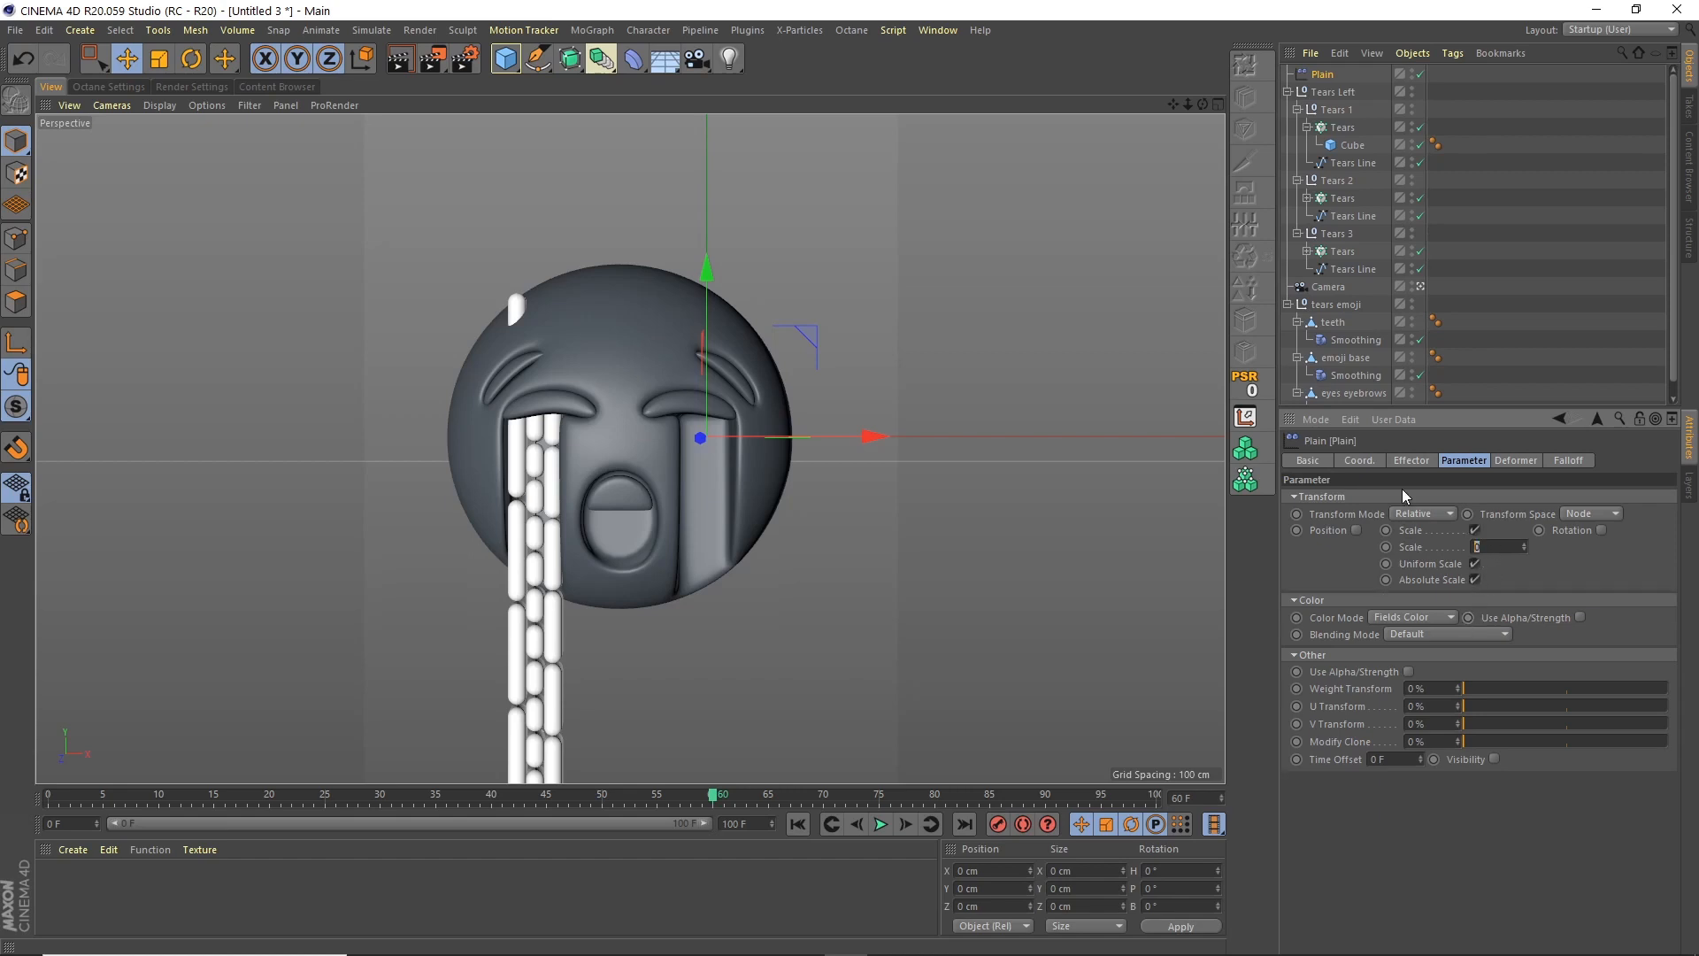
text(-1)
key(Return)
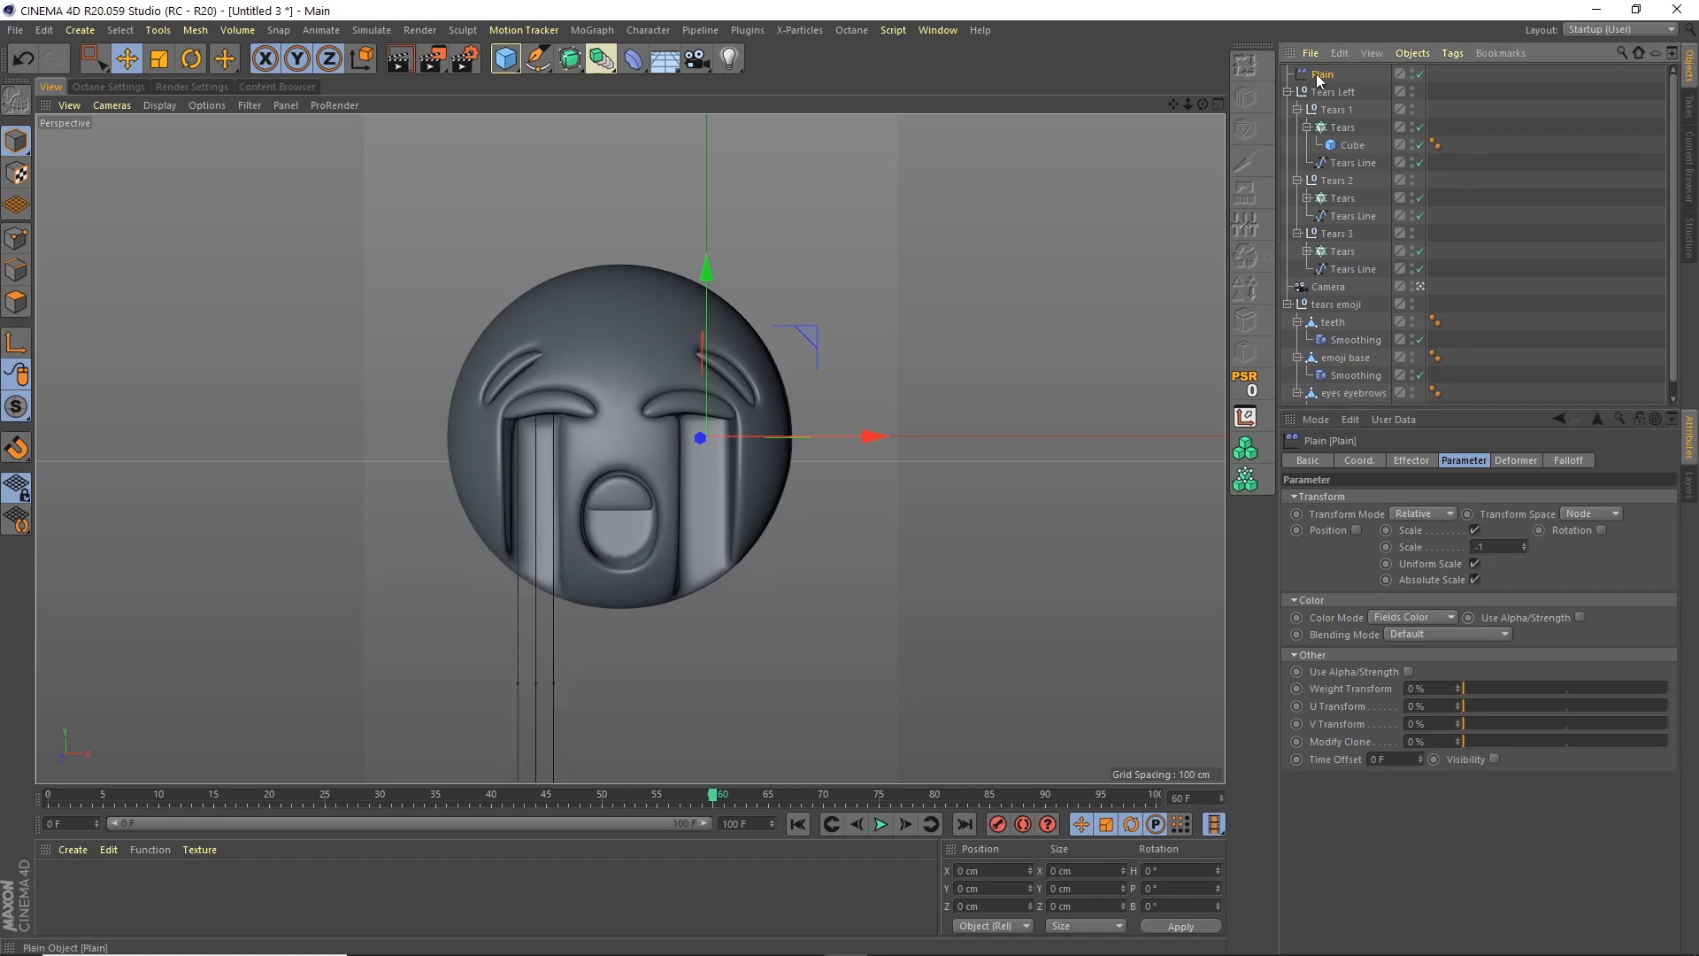
Add a Linear Field to the Plain effector's falloff and shorten its length to about 7.8 cm
click(1569, 461)
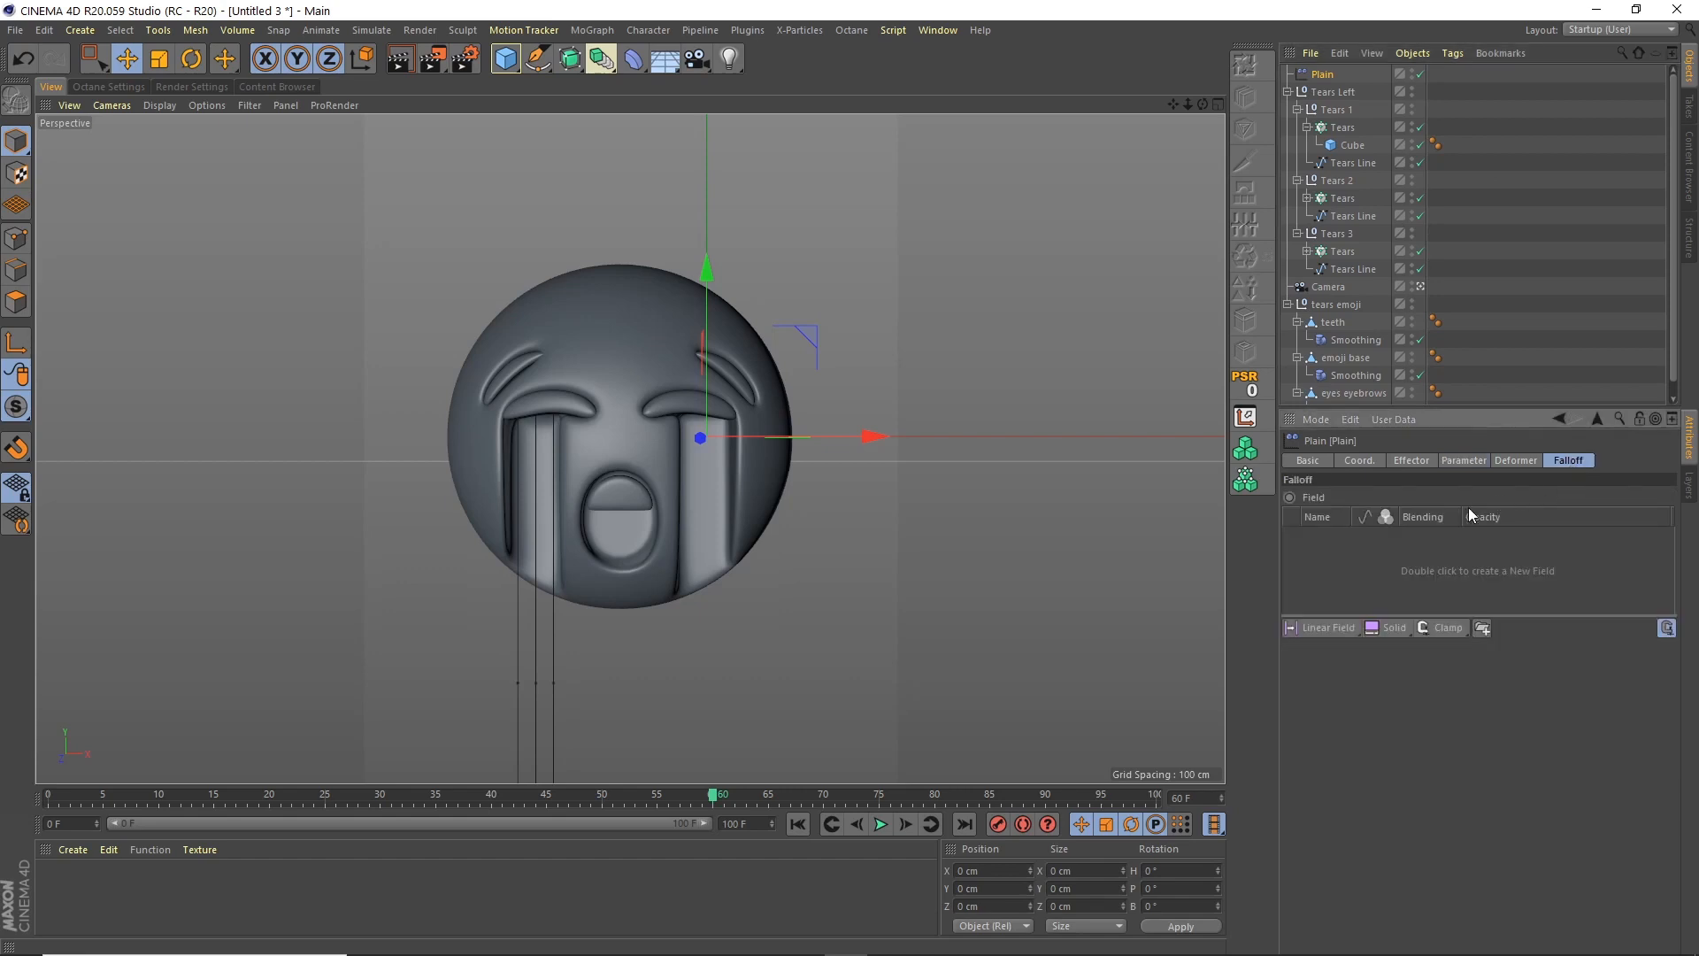
click(1319, 626)
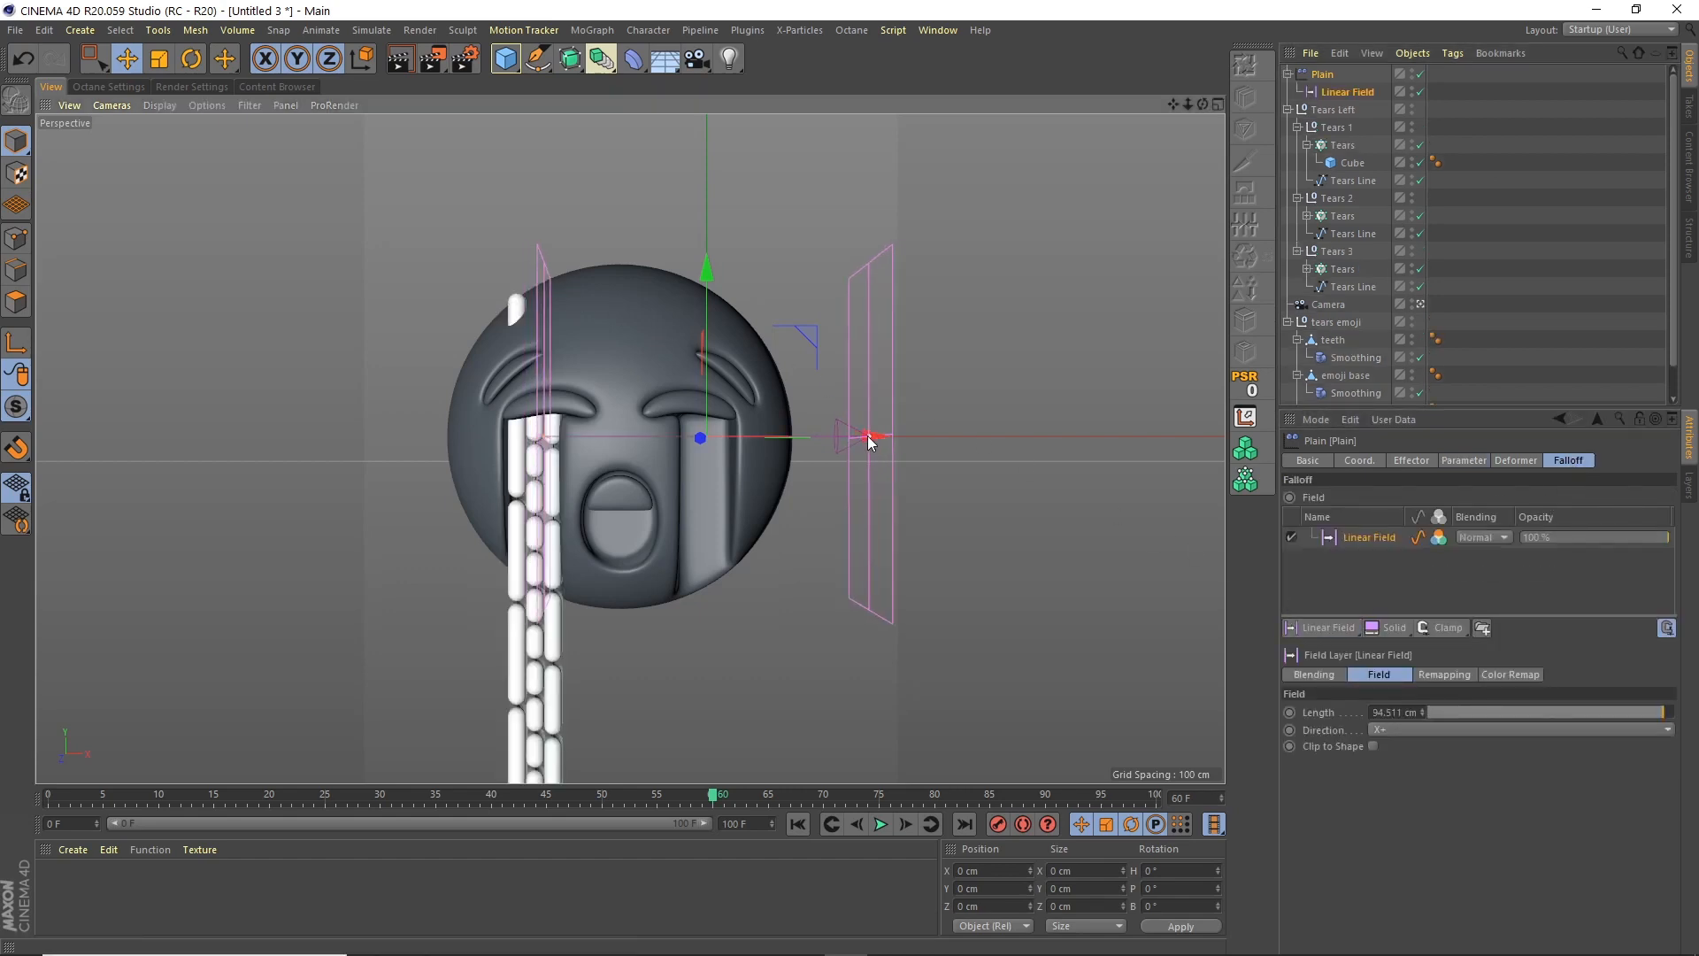
drag(867, 435, 718, 436)
Rotate the Linear Field to a bank angle of -90°
click(192, 58)
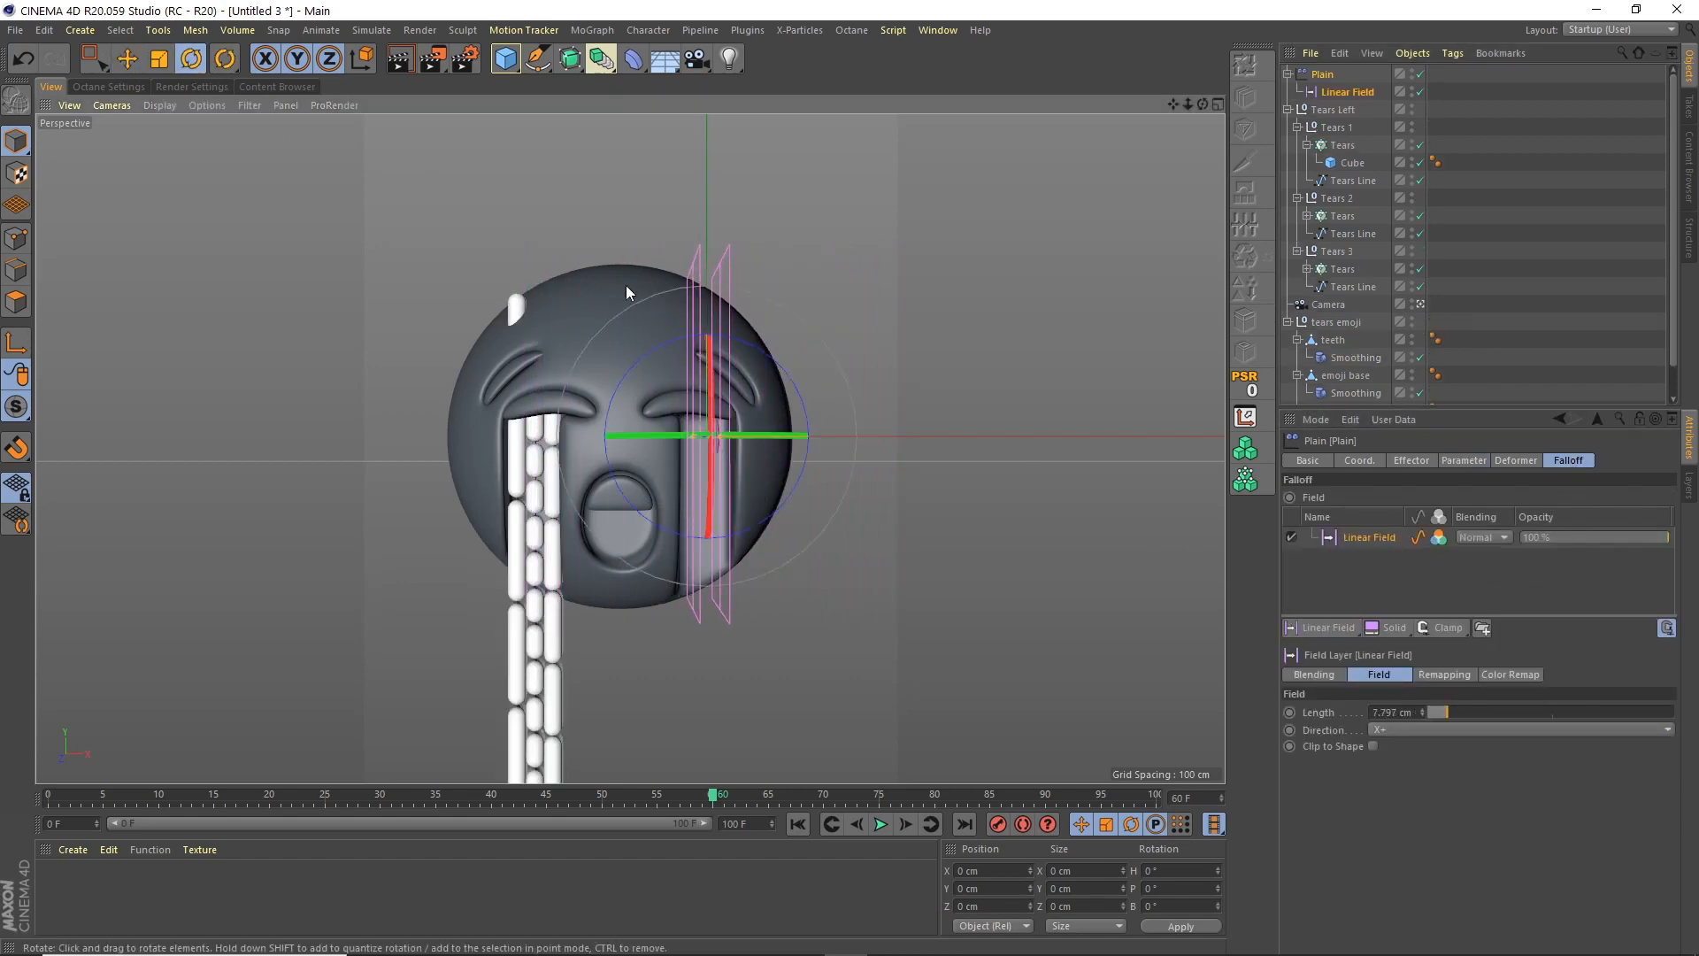
drag(633, 359, 827, 607)
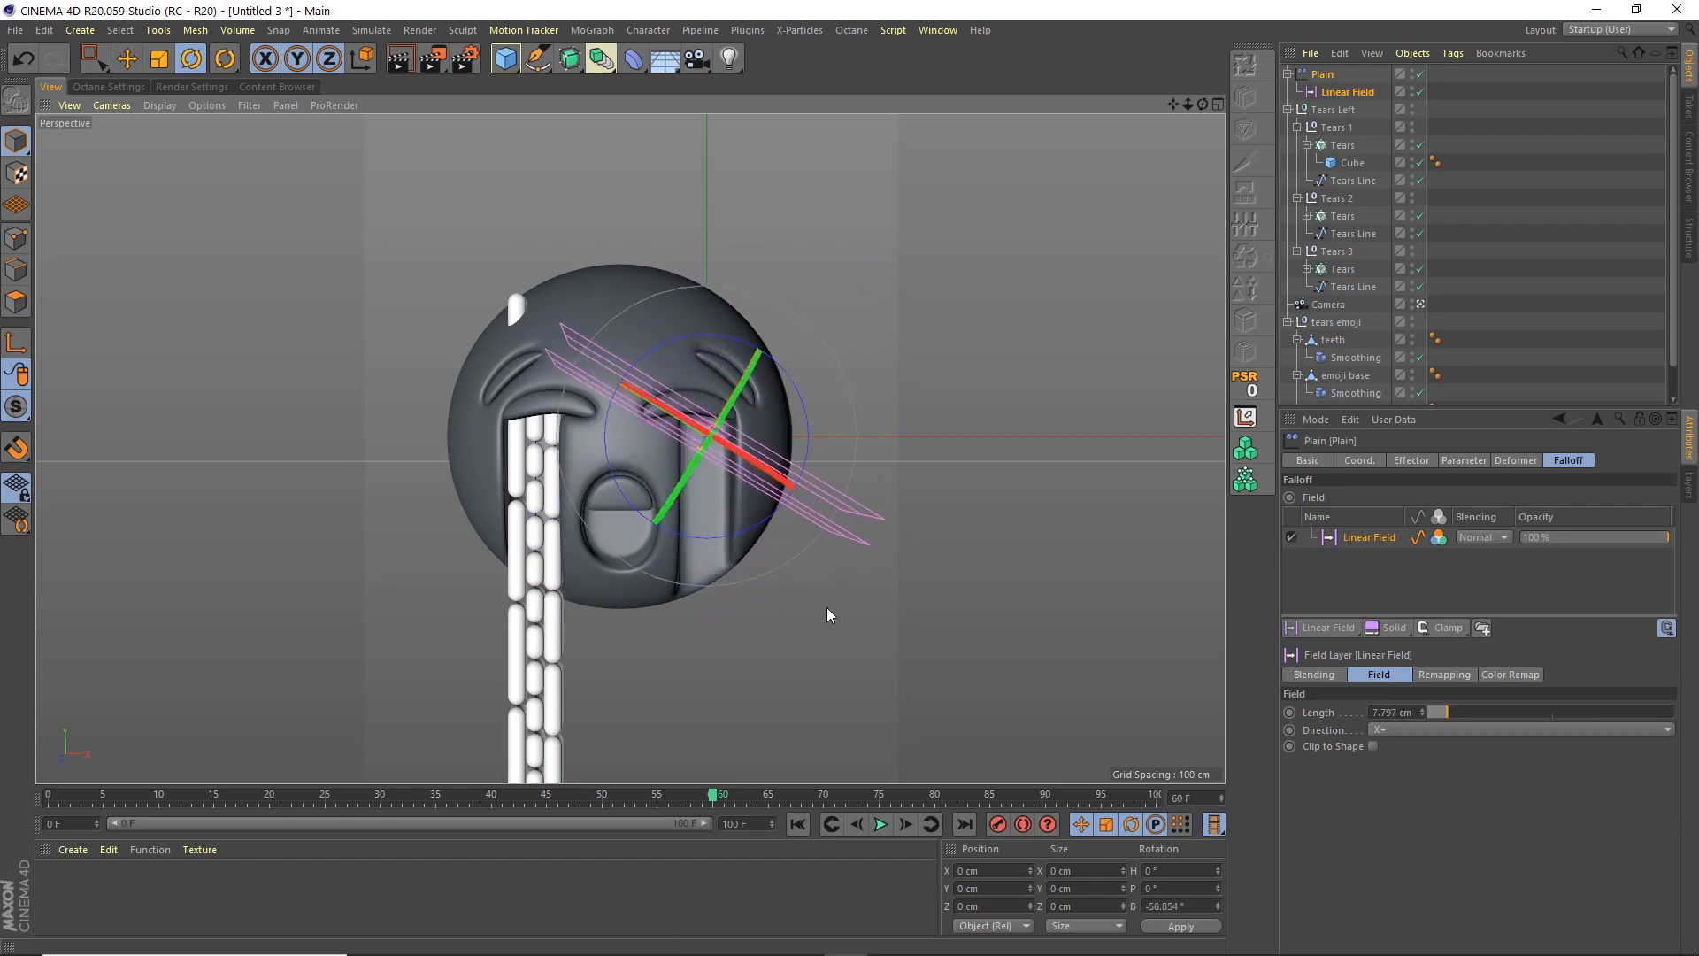
click(1186, 906)
text(-90)
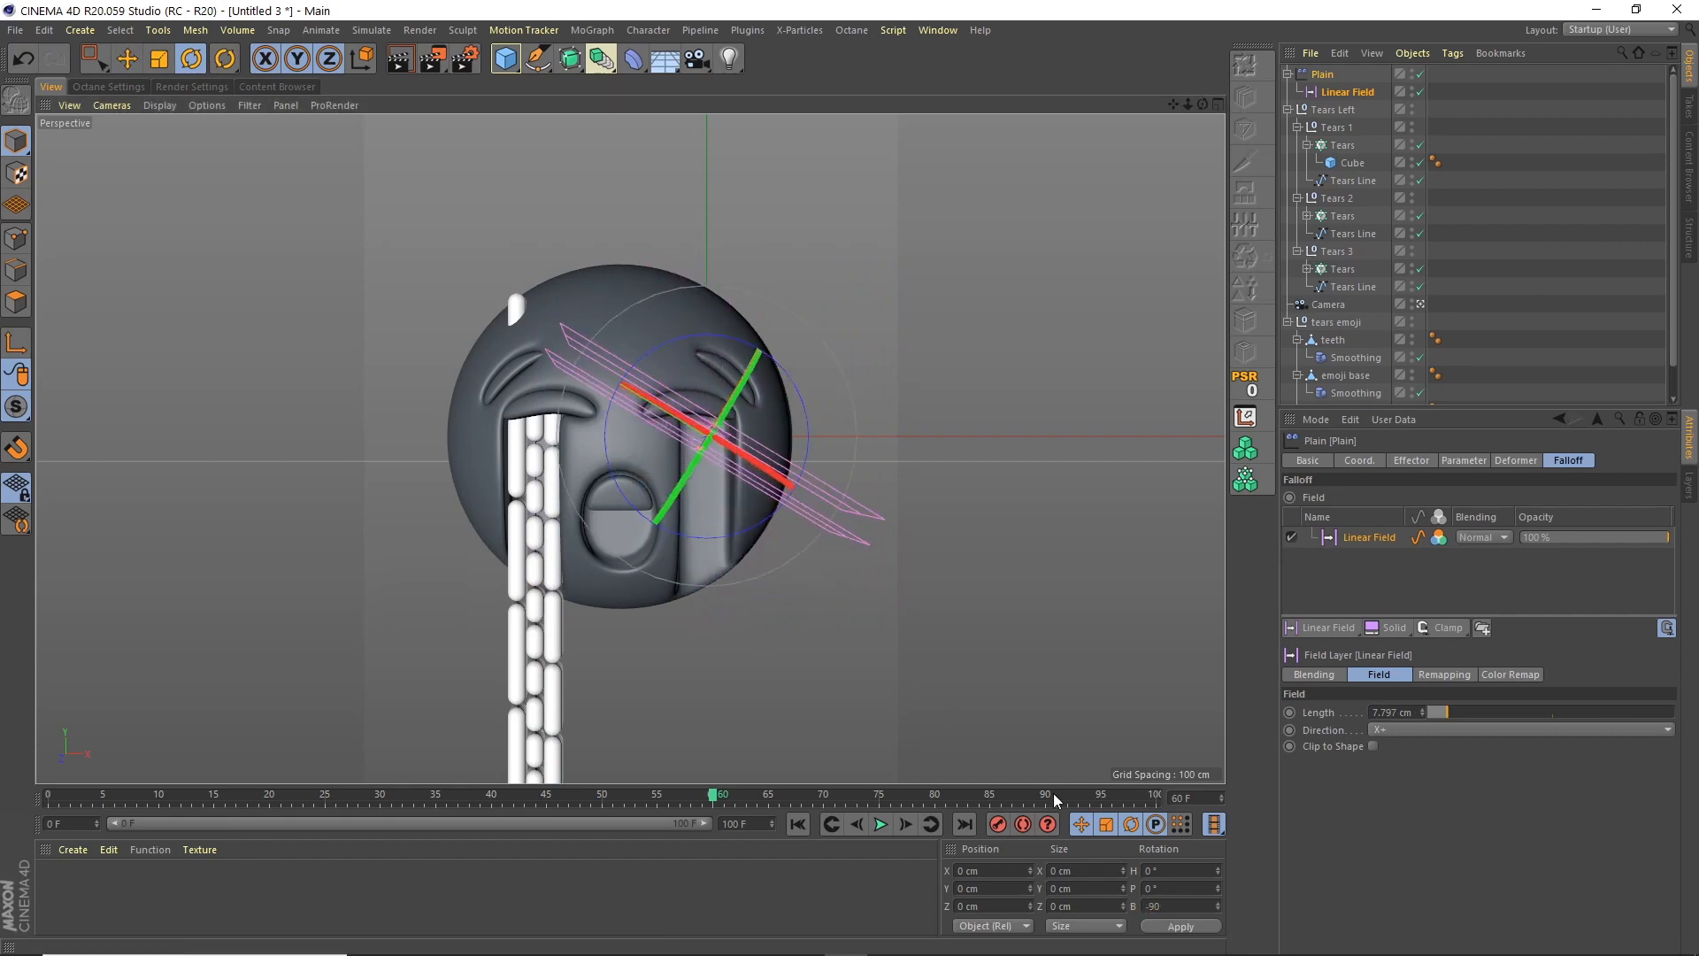
key(Return)
Move the Linear Field just above the eyes, to about X -45 cm and Y 35 cm, and play the animation
click(127, 59)
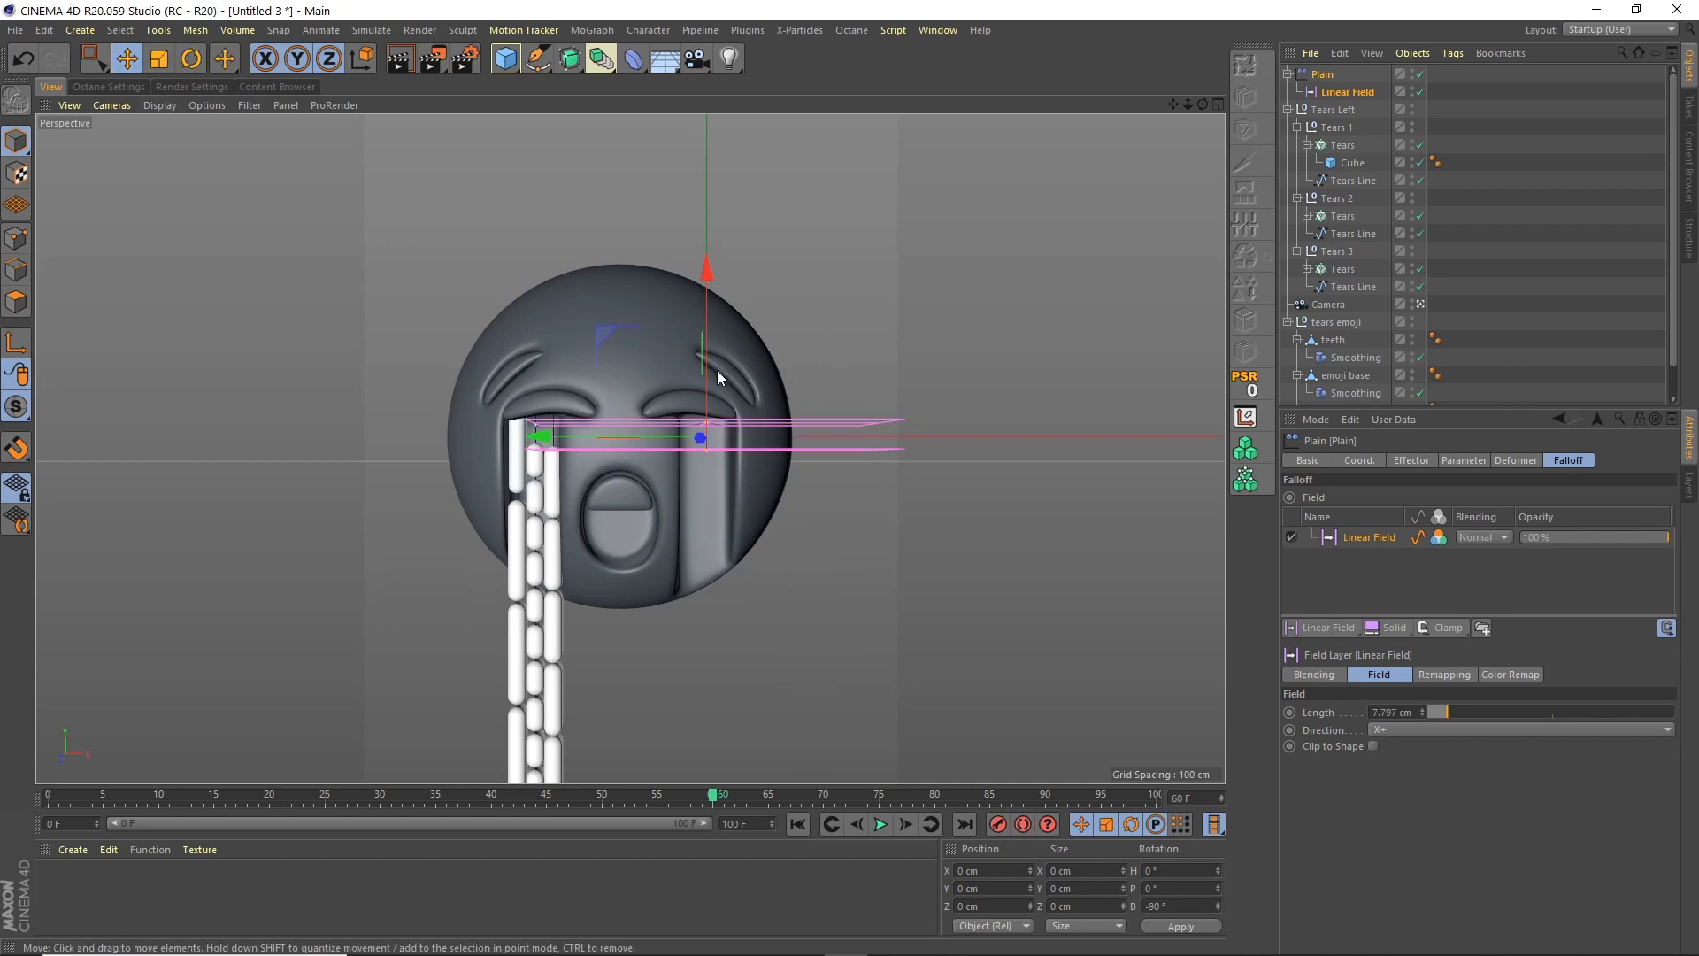
drag(710, 370, 701, 306)
drag(667, 380, 570, 389)
drag(628, 306, 627, 304)
click(879, 824)
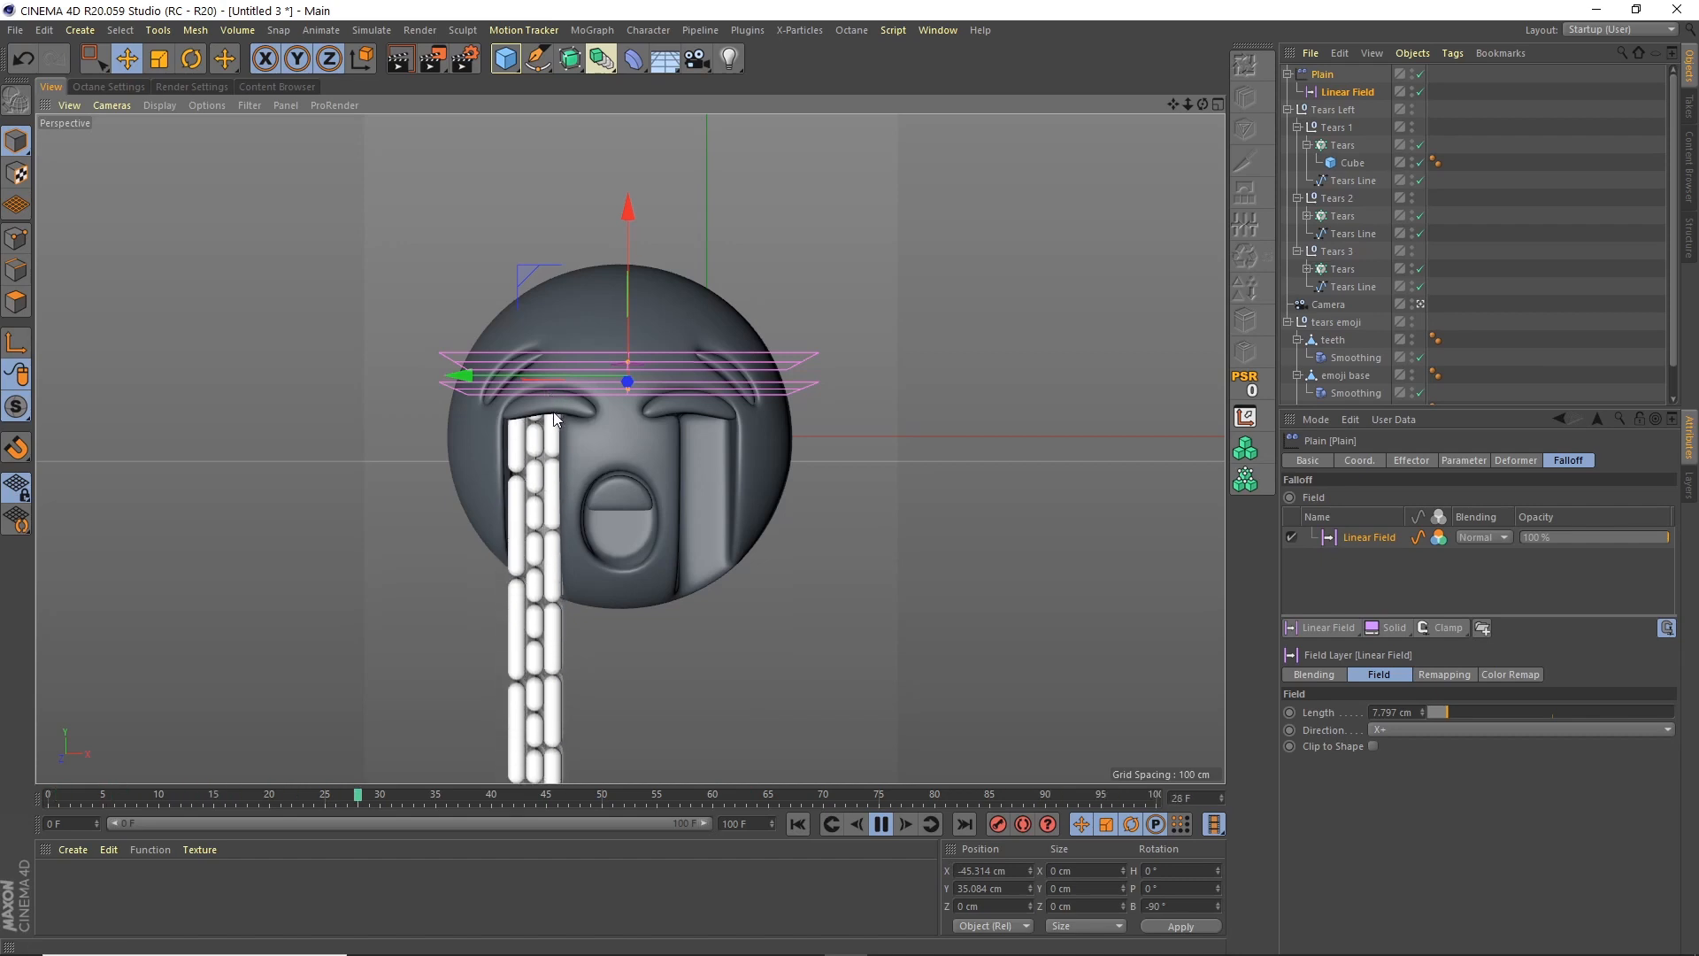
Collapse the Plain effector and Tears Left, and shift the Tears Left null along Z to about -46 cm while viewing the emoji from the side
click(1220, 104)
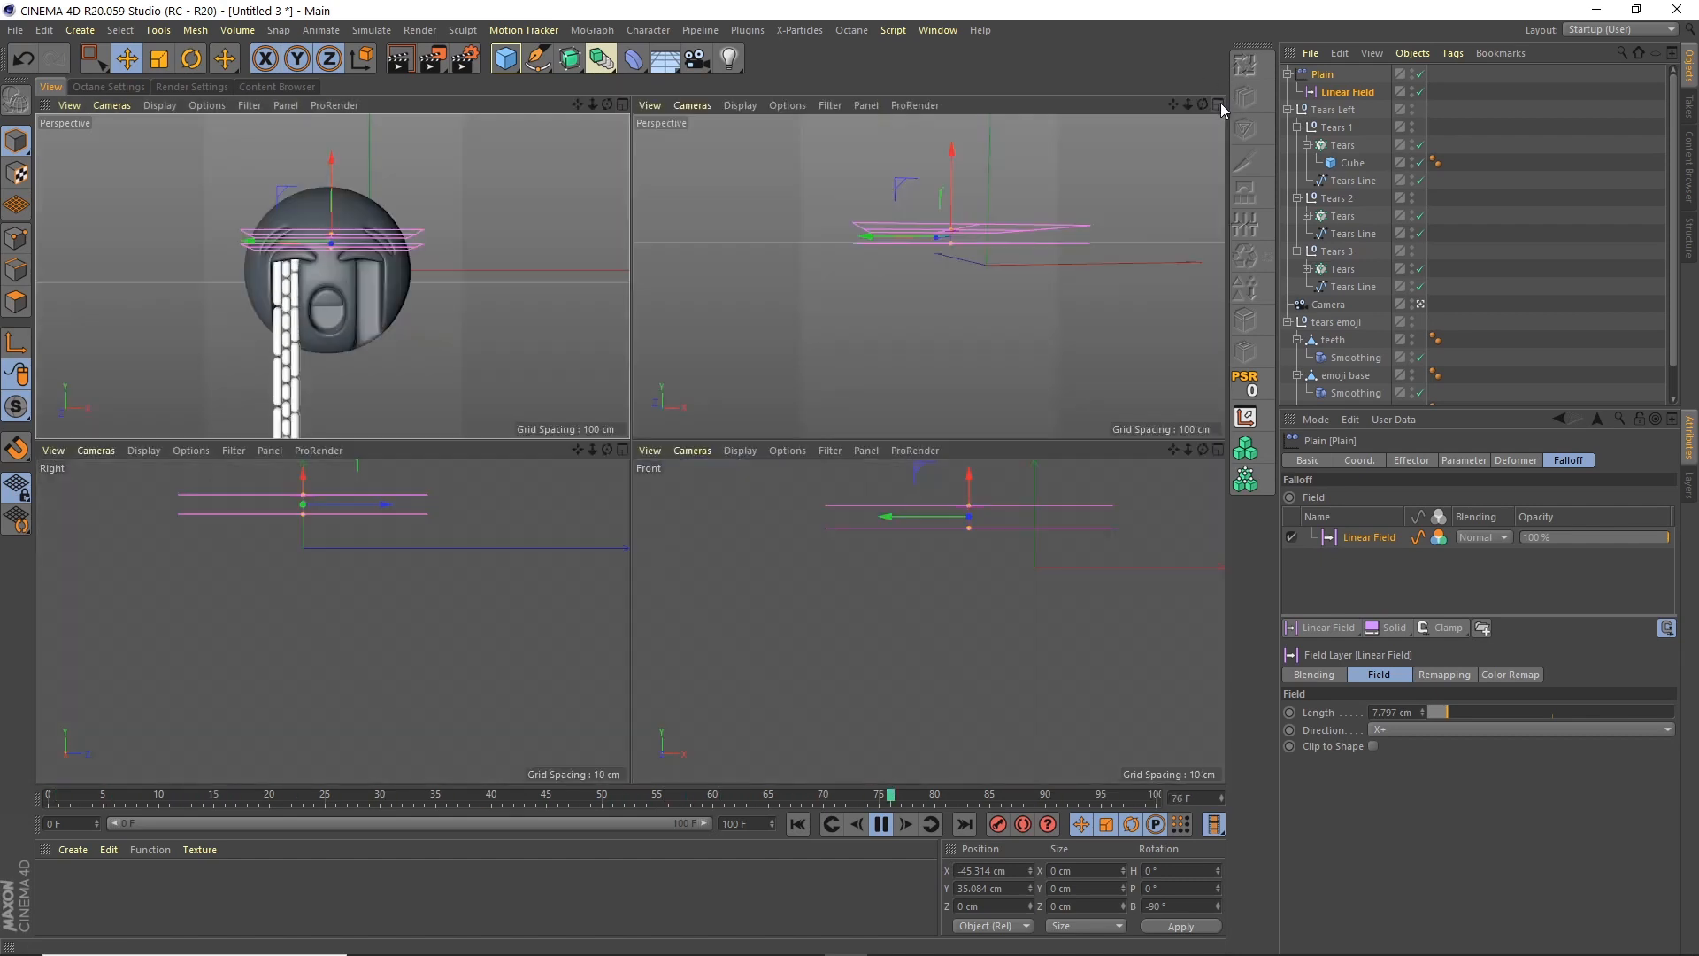
click(1220, 102)
drag(1205, 105, 1271, 76)
click(1288, 75)
click(1288, 92)
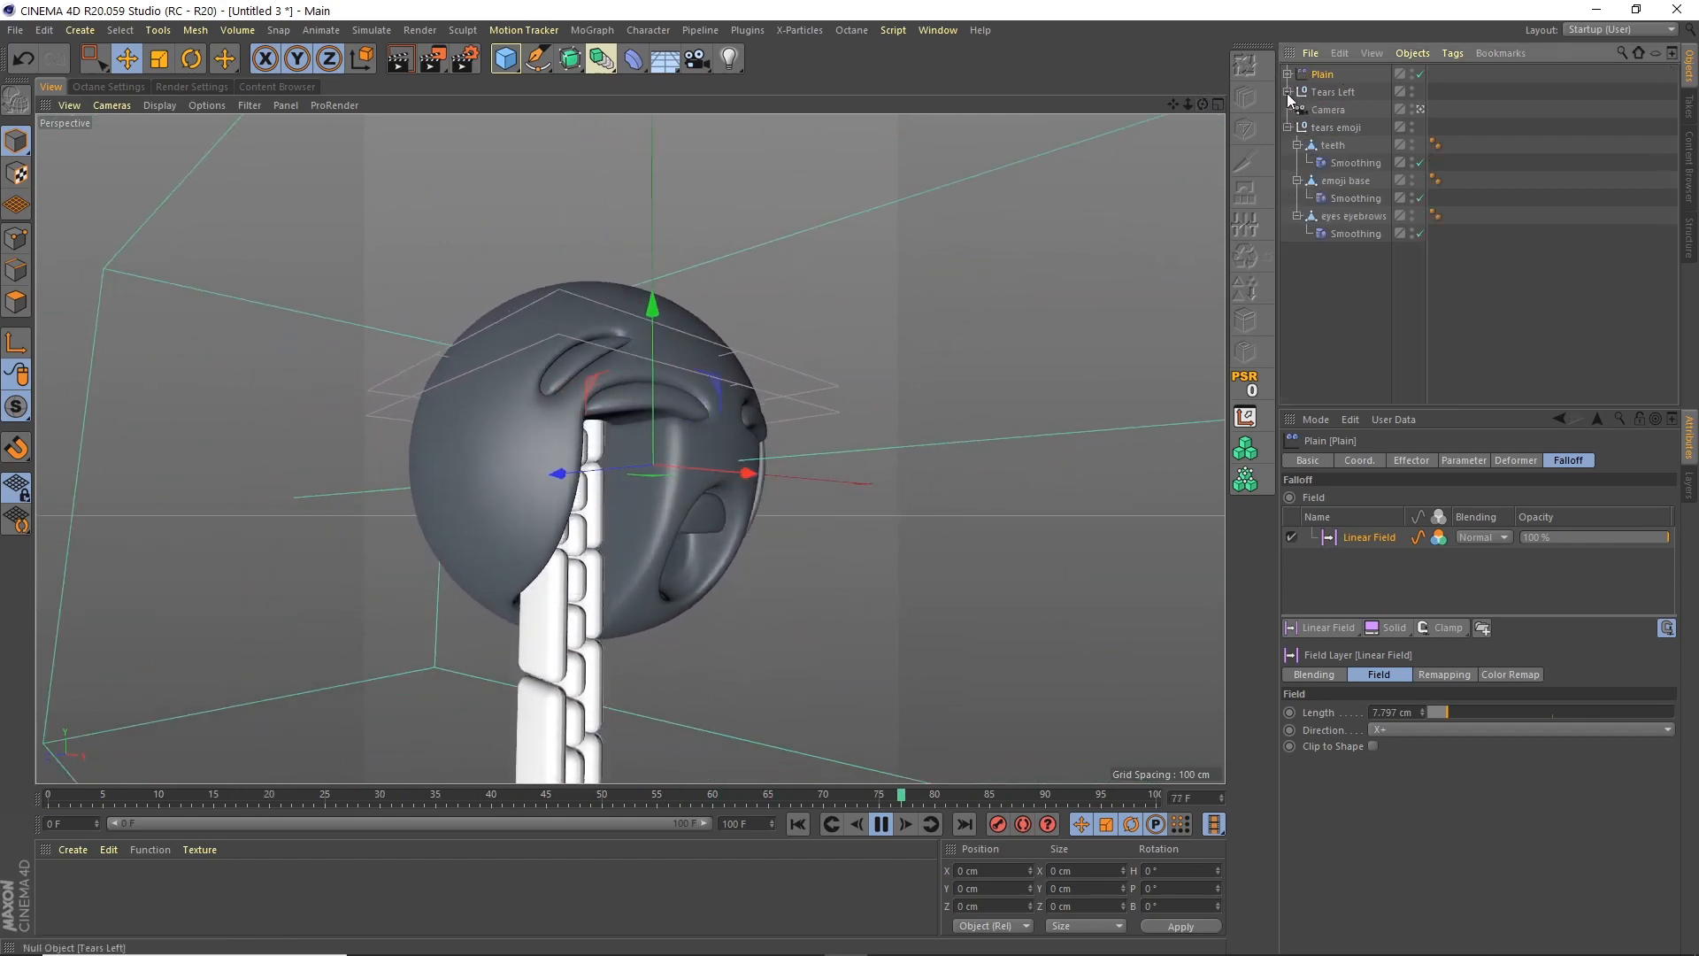
click(1327, 92)
drag(485, 712, 495, 713)
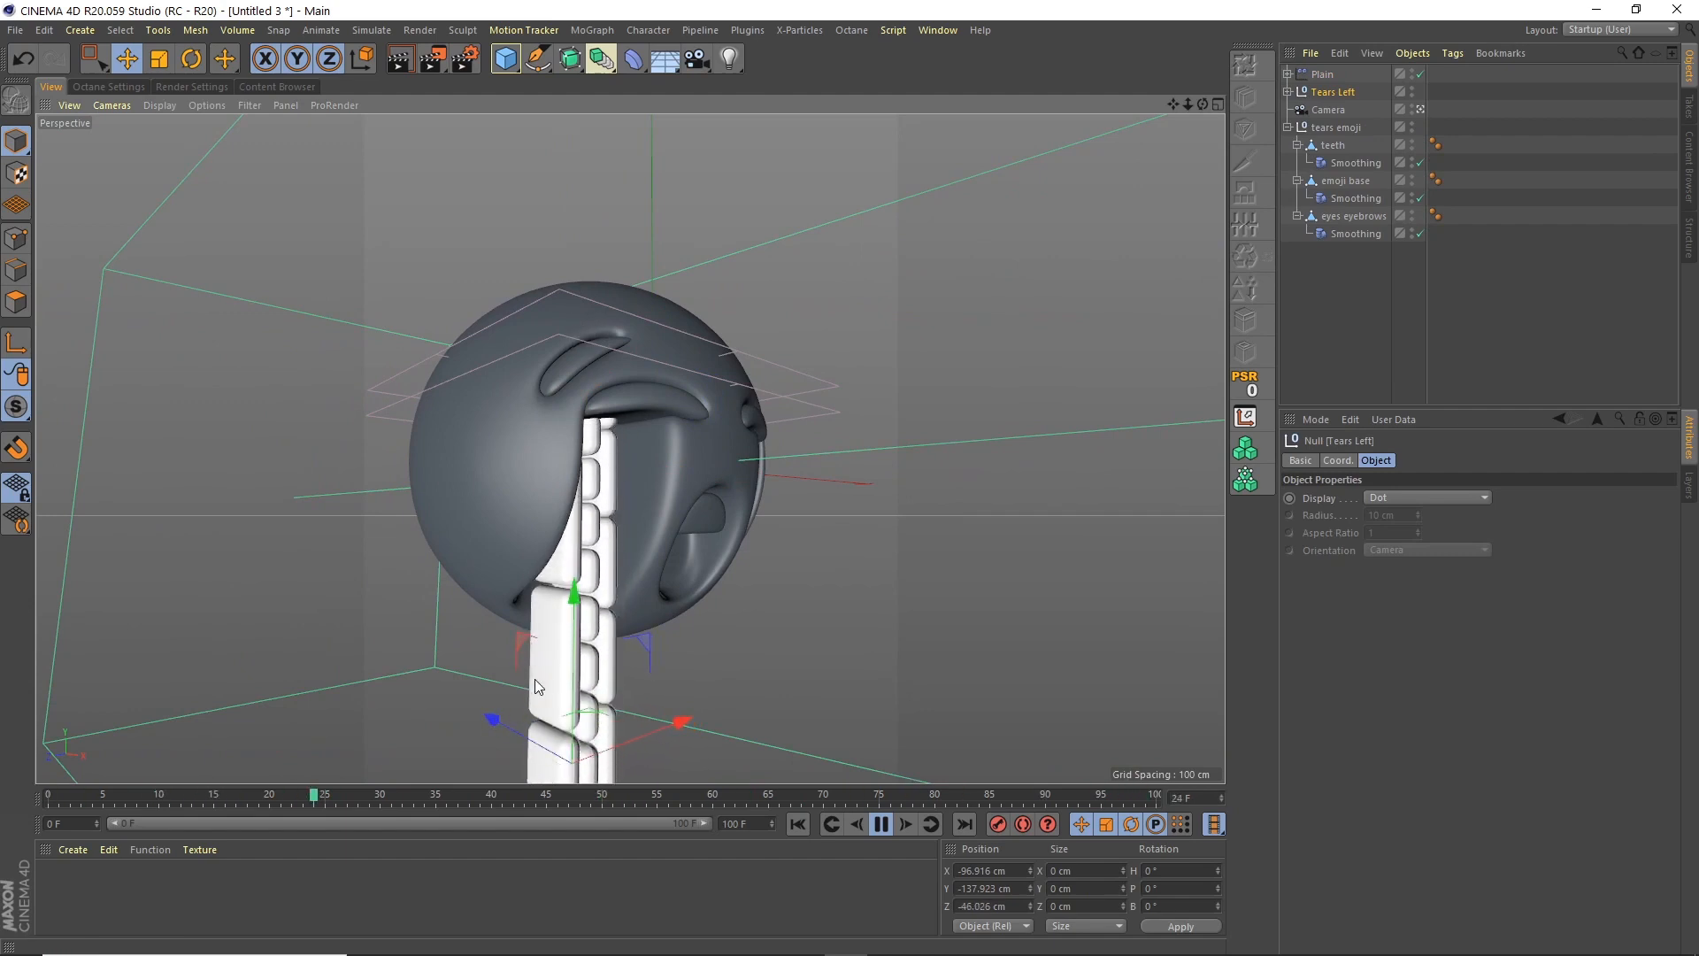
Stop the animation, expand Tears Left and its tear strips, and select the cubes of all three strips together
mouse_move(1200, 103)
mouse_down()
mouse_move(1124, 104)
mouse_move(1222, 99)
mouse_up()
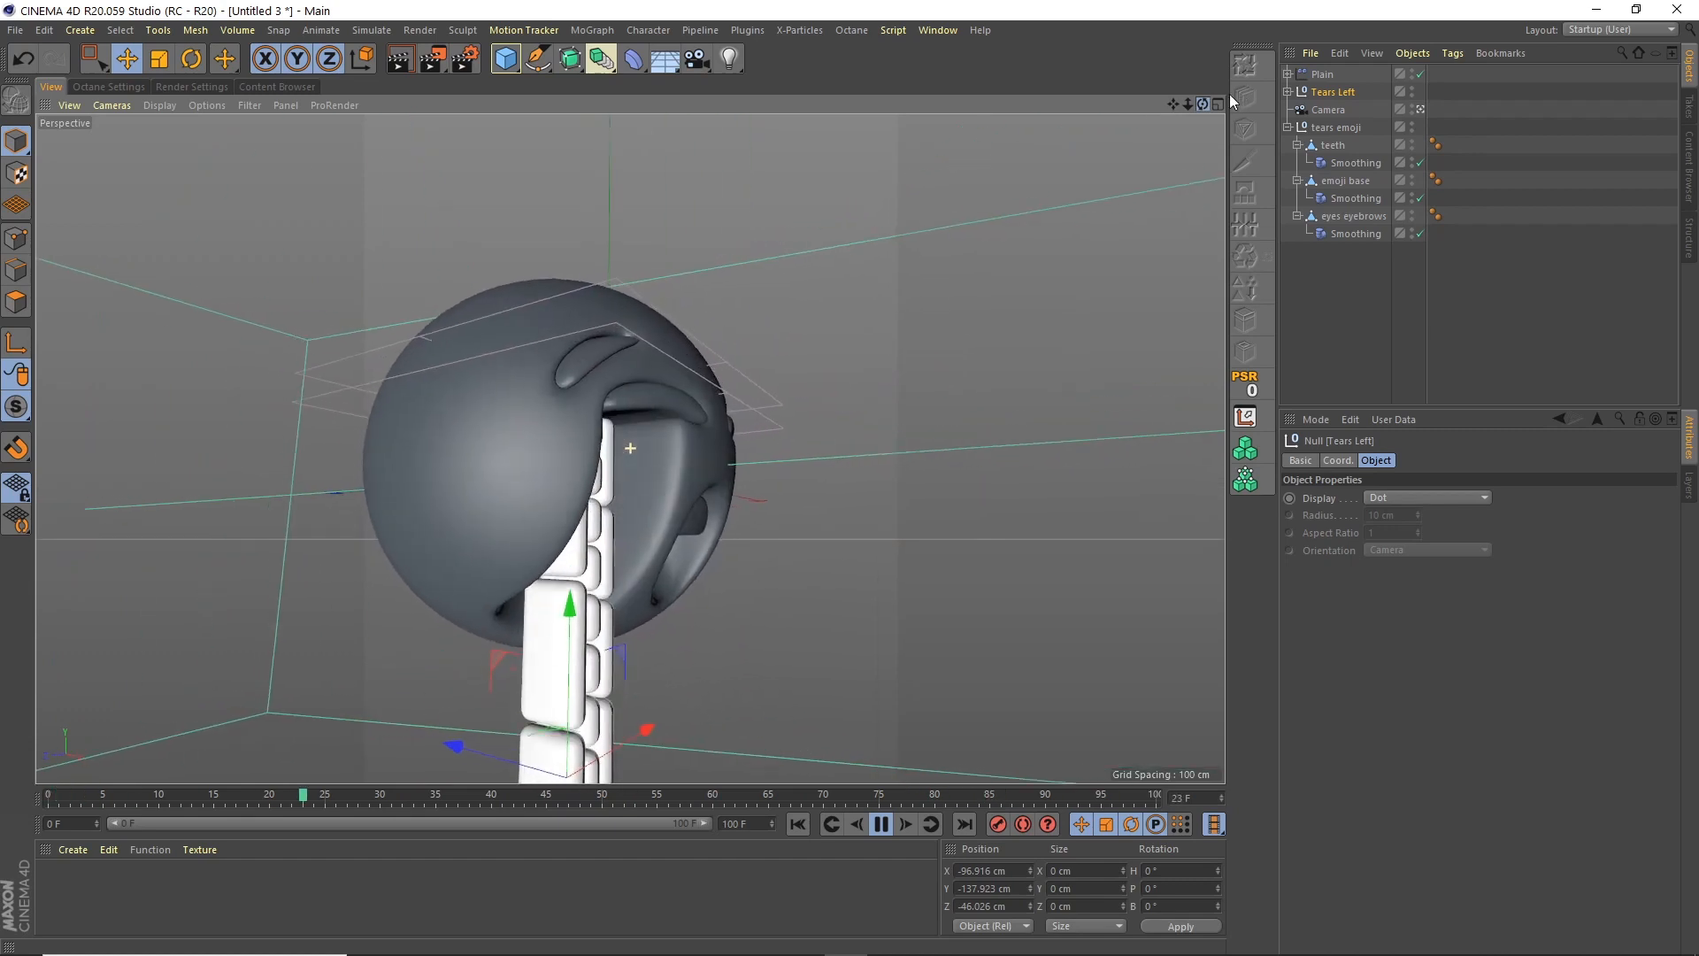
click(881, 824)
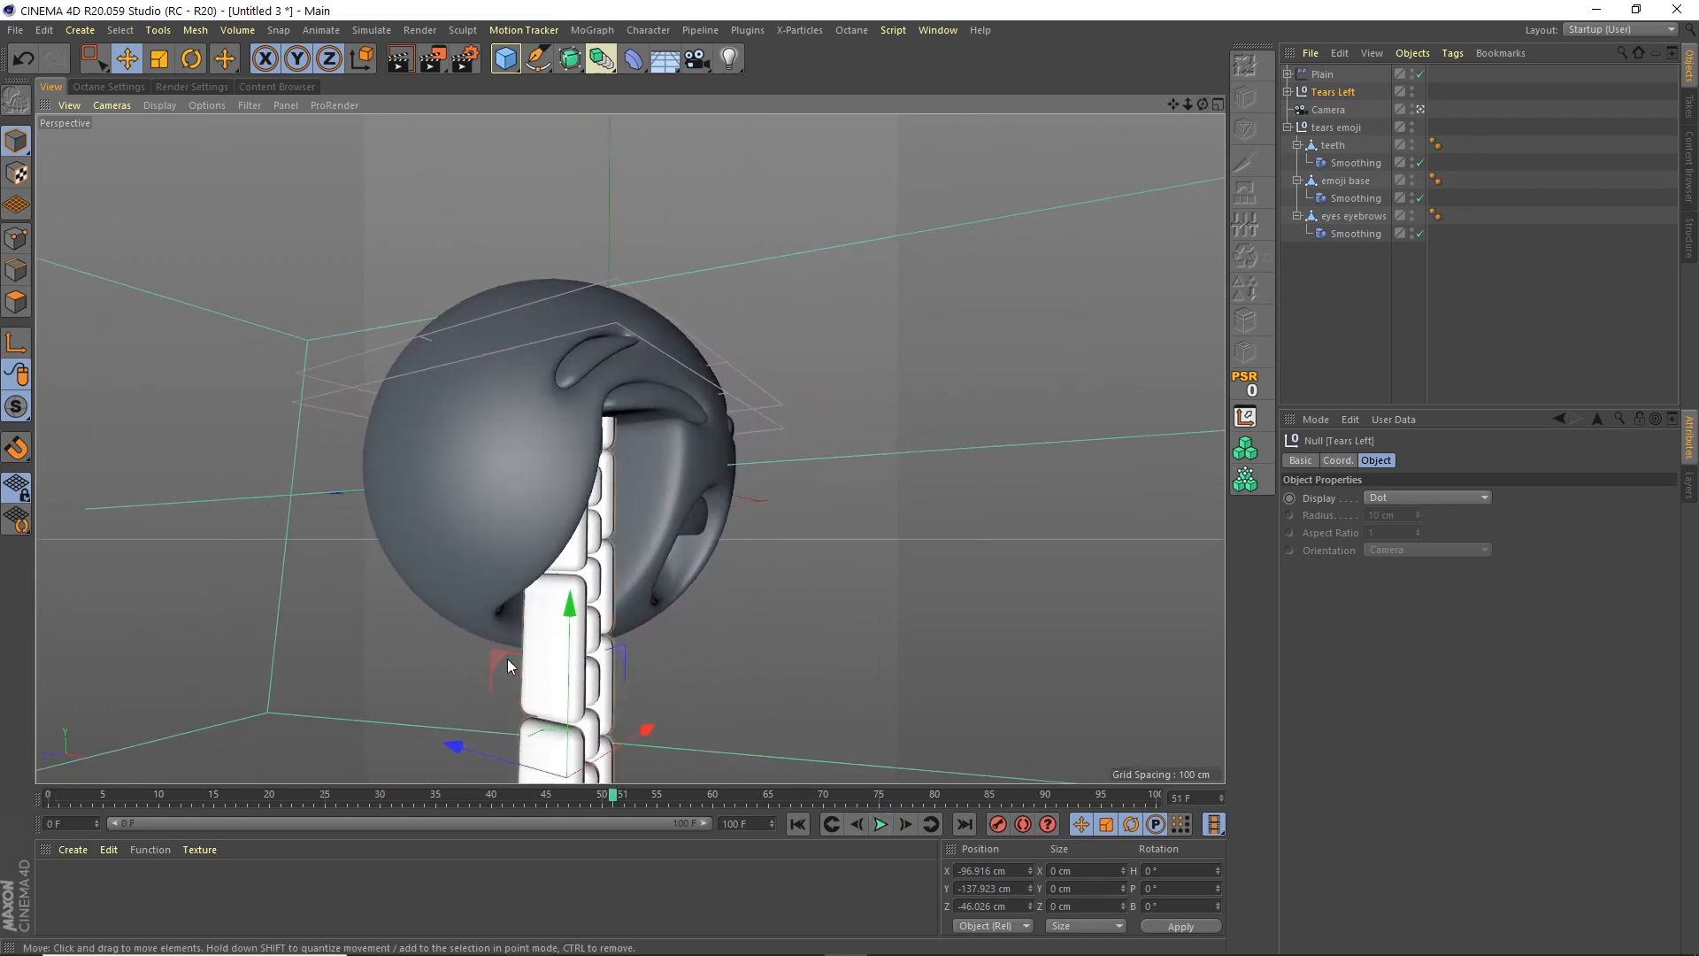
click(1288, 92)
click(1353, 146)
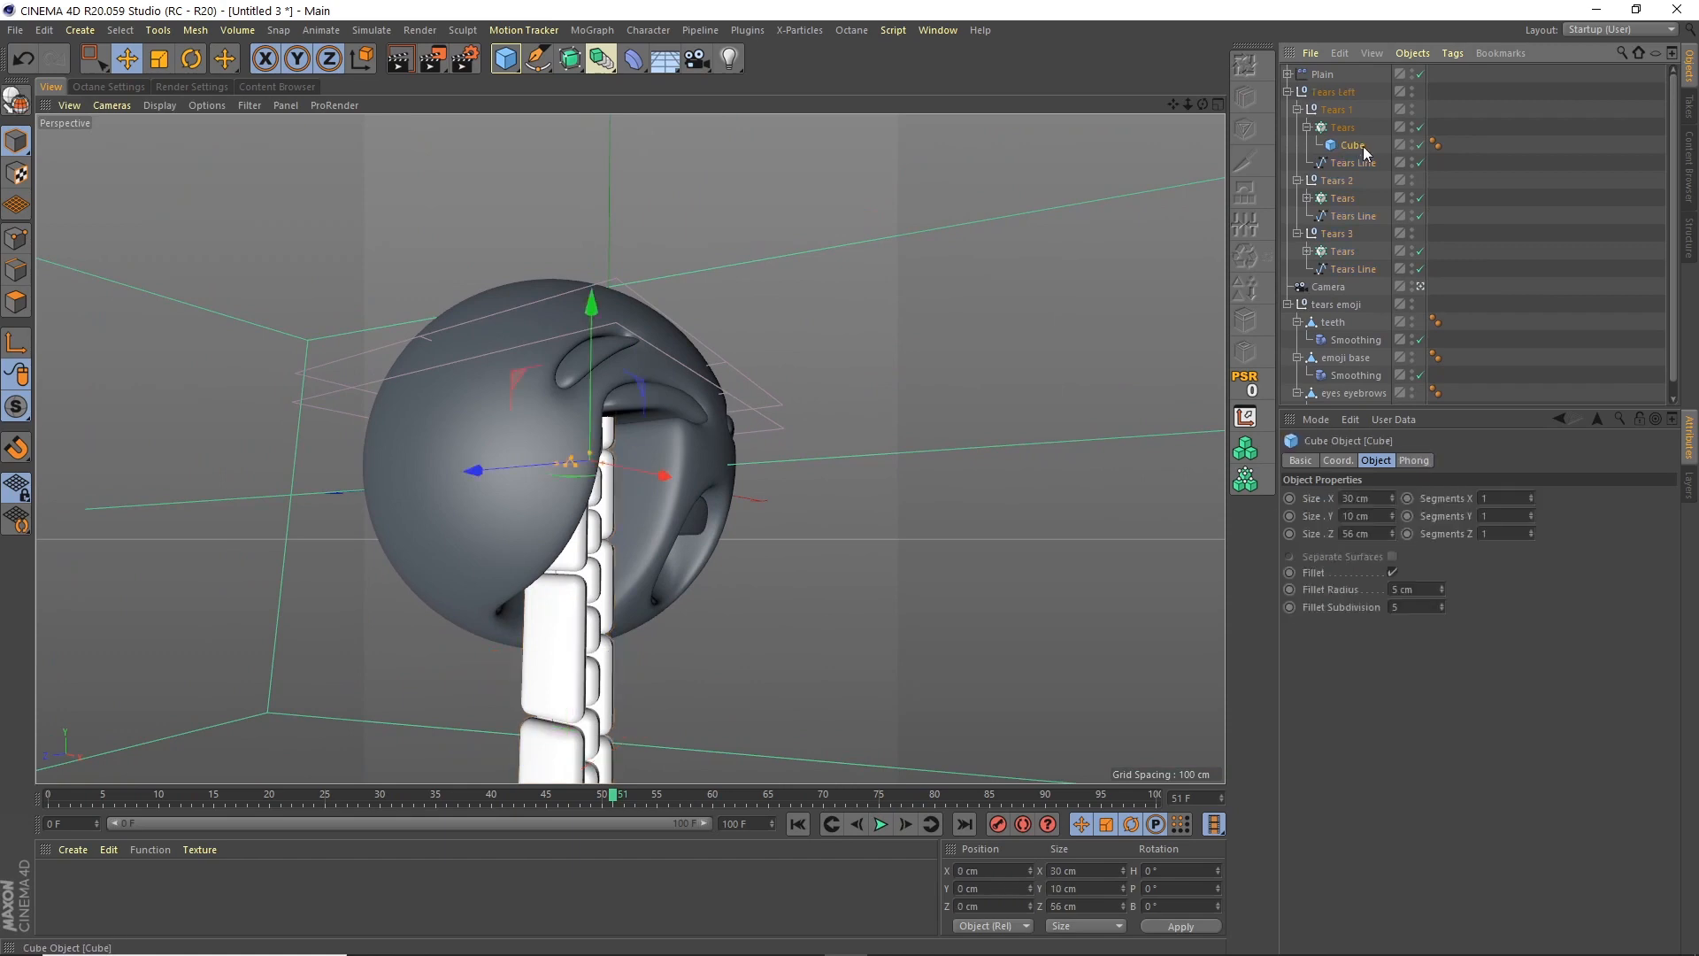
click(1307, 198)
click(1308, 269)
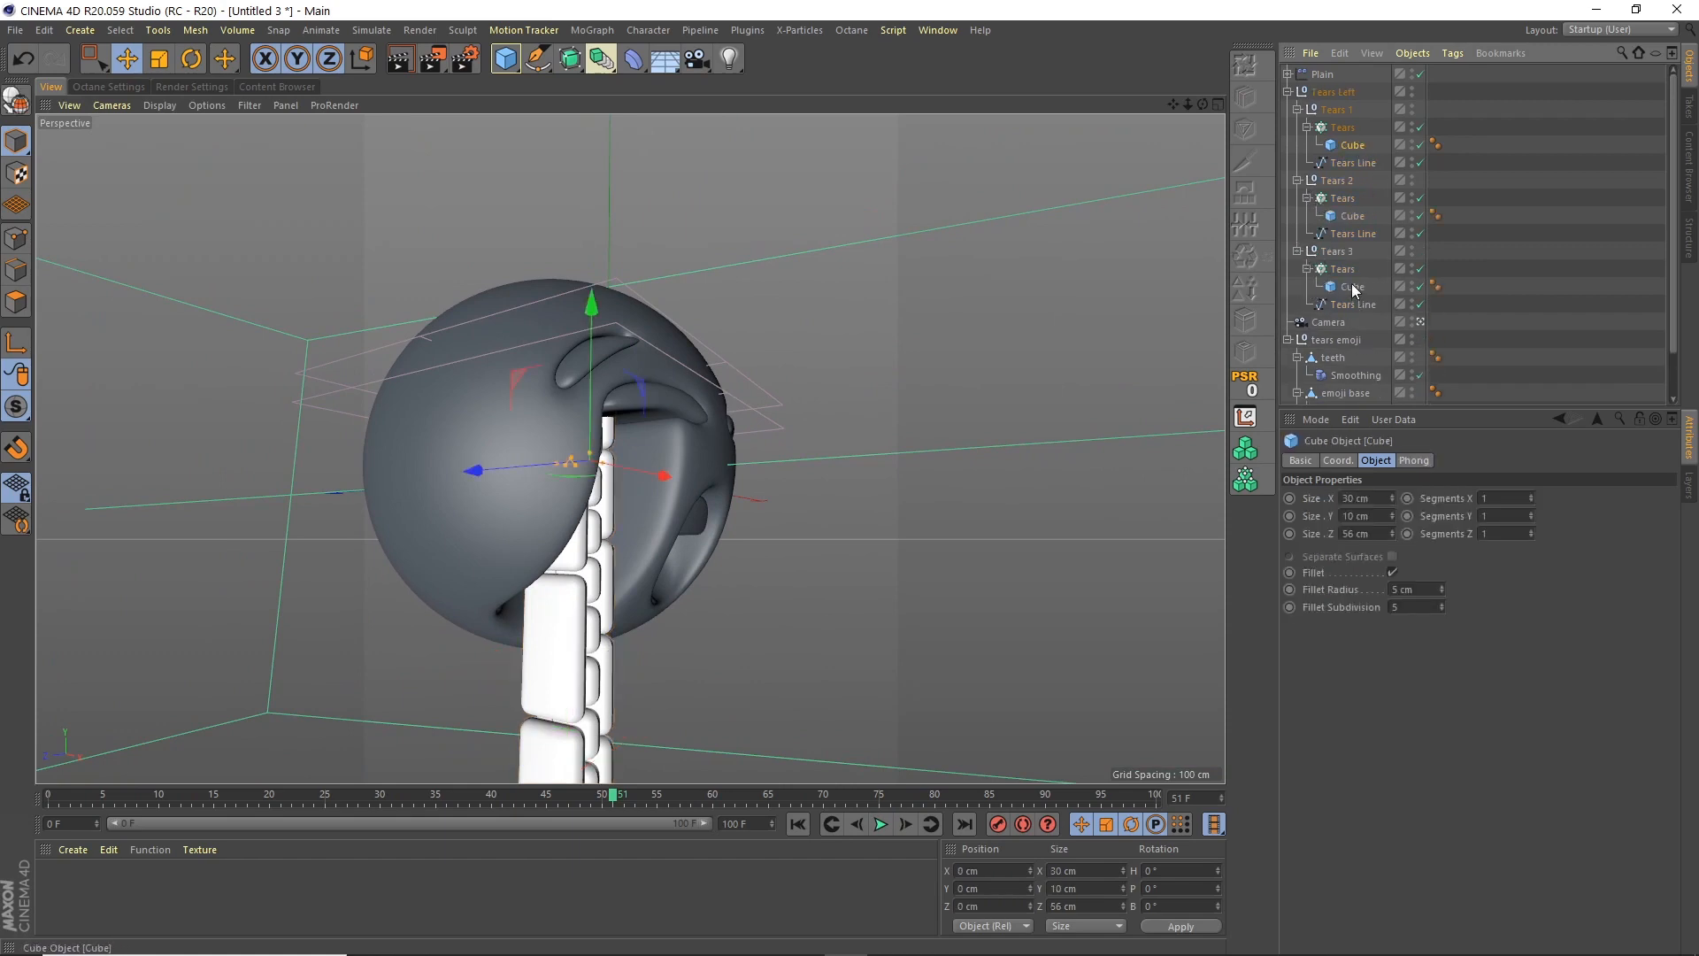
ctrl+click(1352, 287)
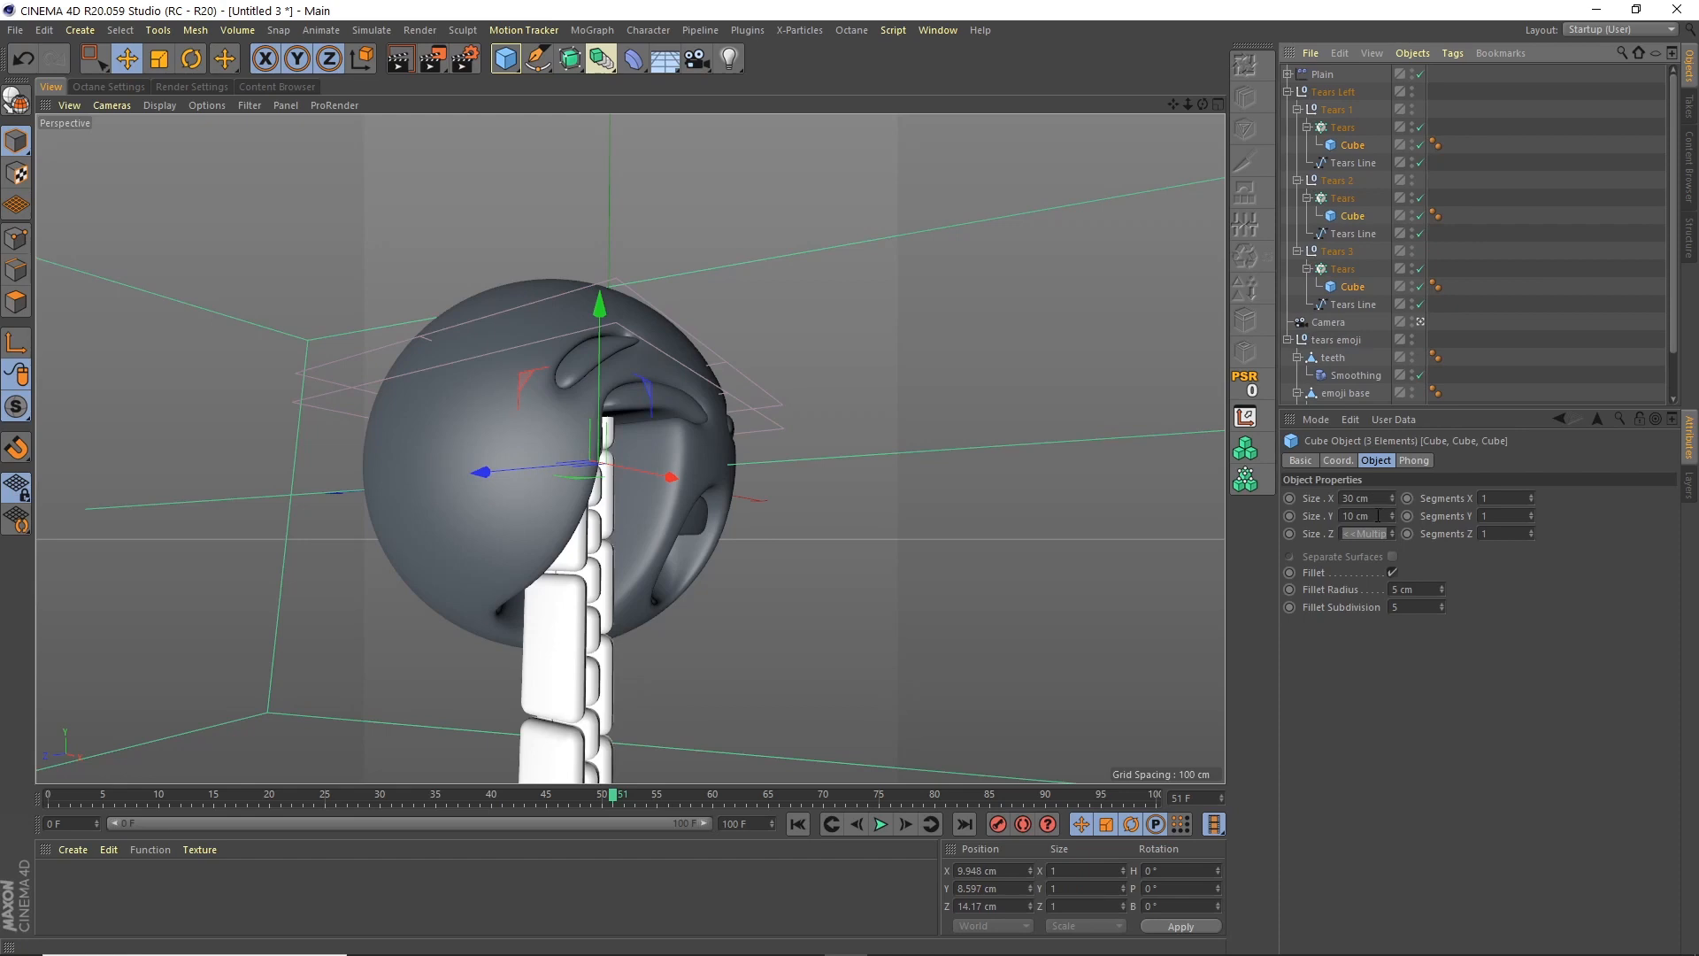
Try a Size Y of 5 cm on the three selected tear cubes, and undo it
double_click(1377, 515)
text(5)
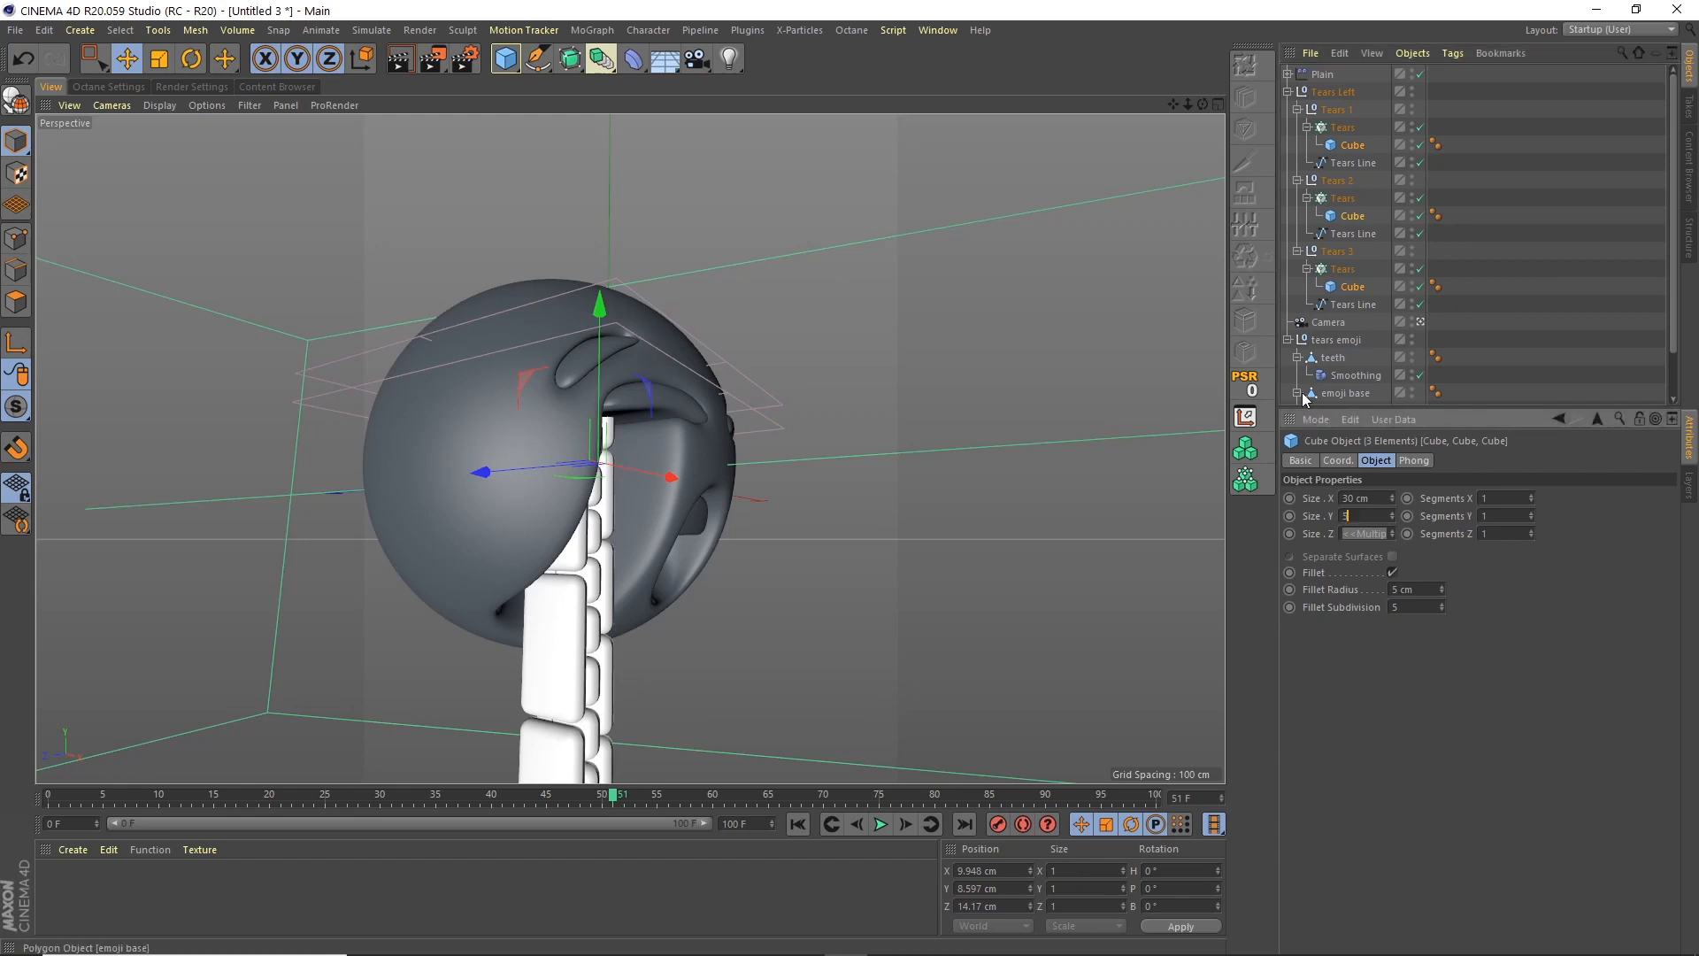
key(Return)
key(ctrl+z)
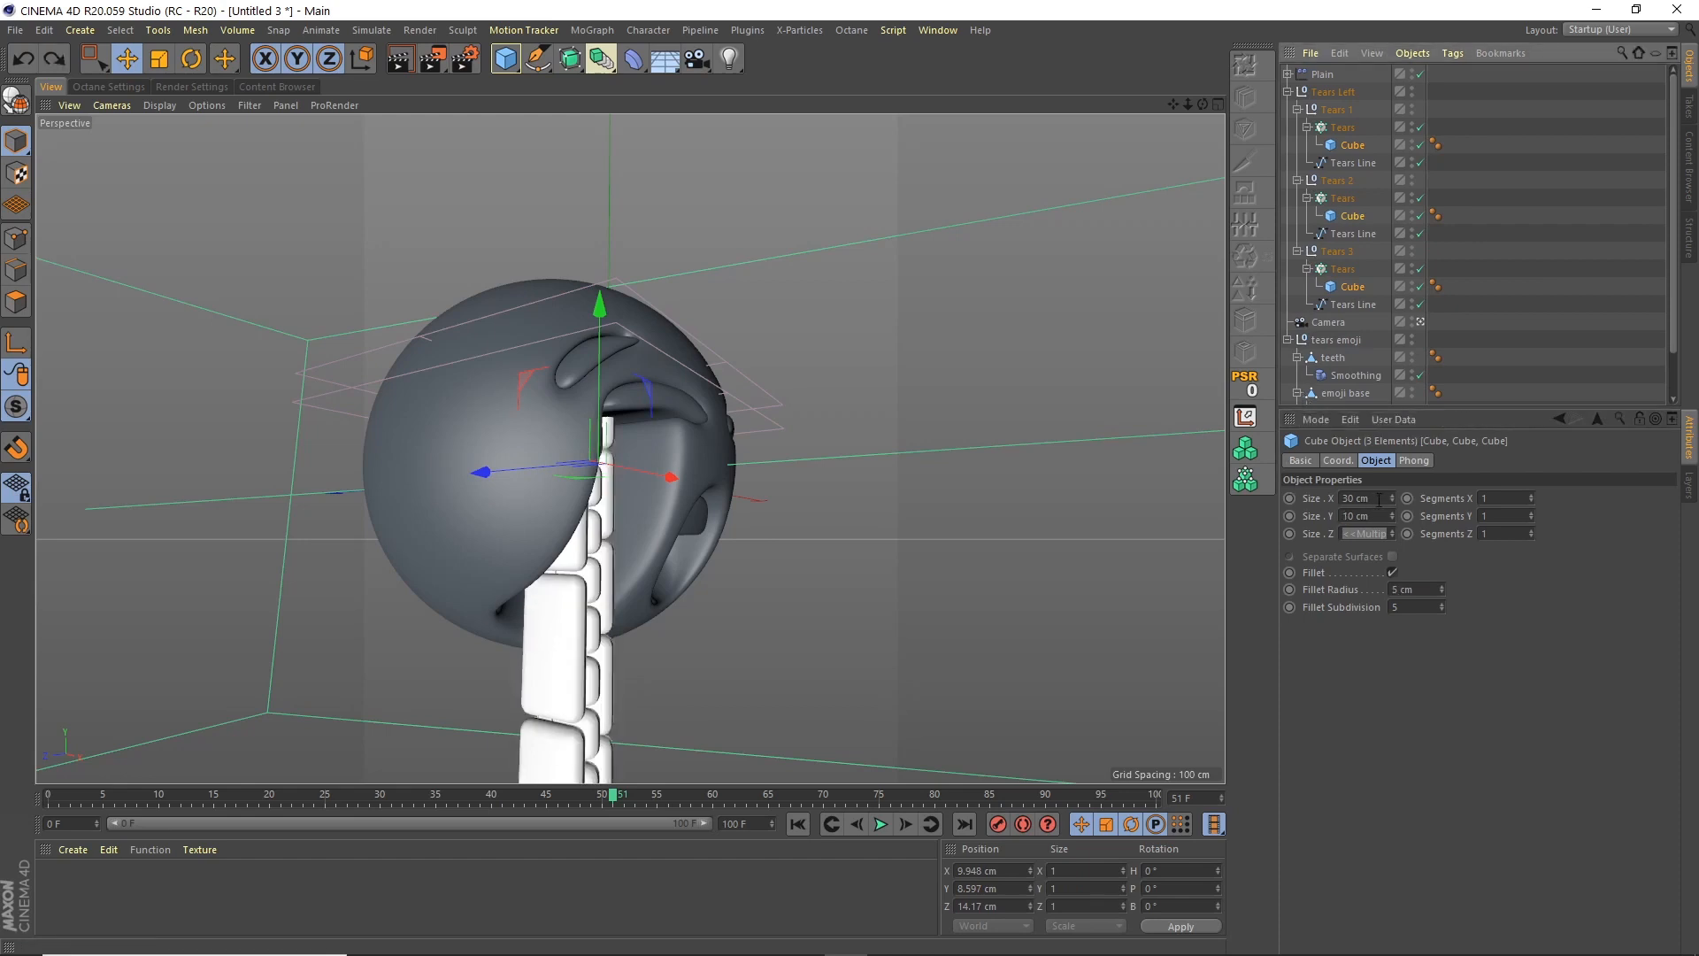
Set the Size X of the three tear cubes to 15 cm and collapse the Tears Left group
double_click(1378, 499)
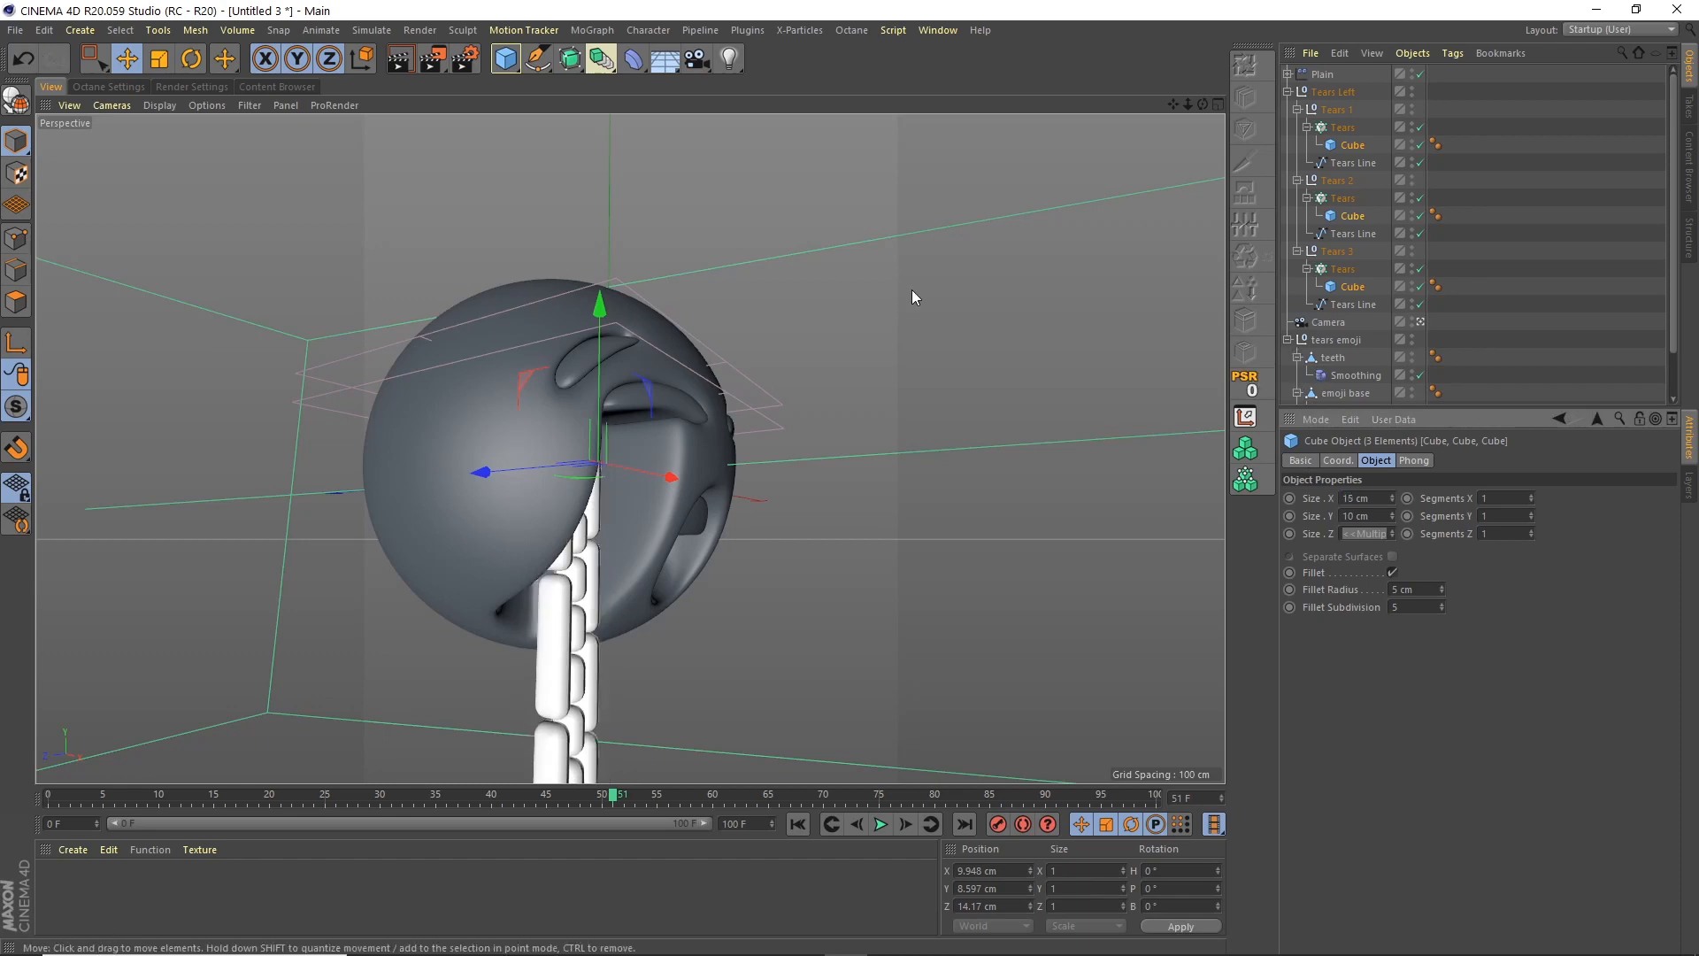
click(1298, 109)
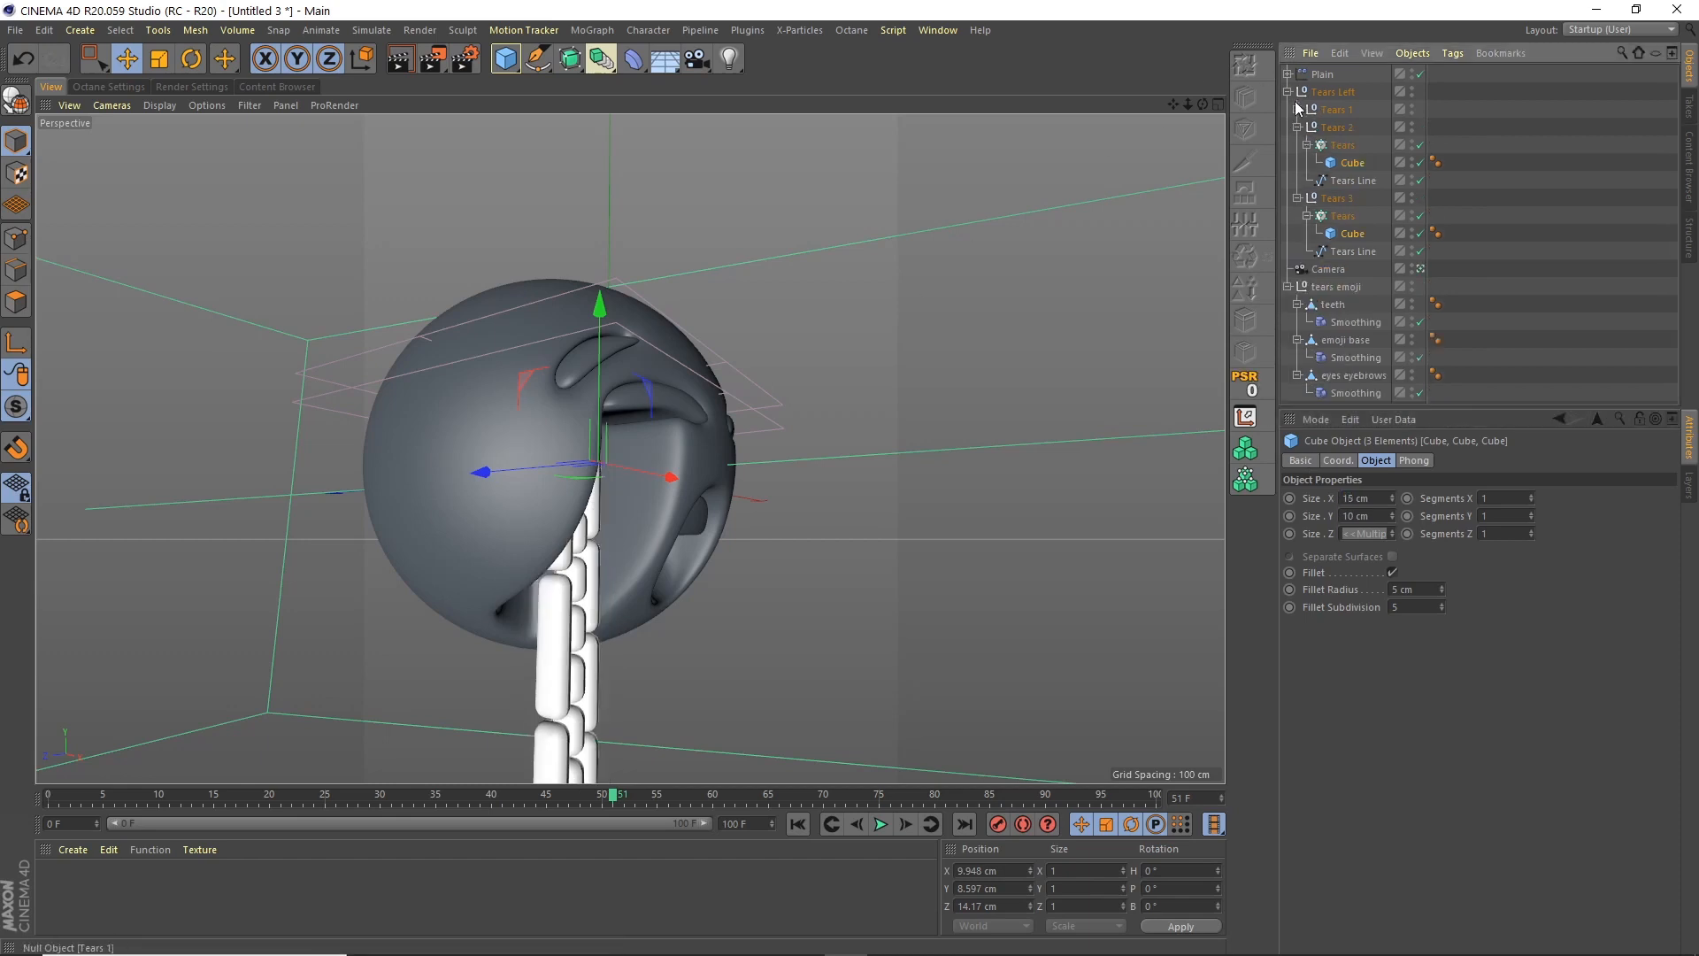
click(1287, 92)
Shift the Tears Left null along Z to about -51 cm and play the animation, viewing the emoji from the front
click(1323, 95)
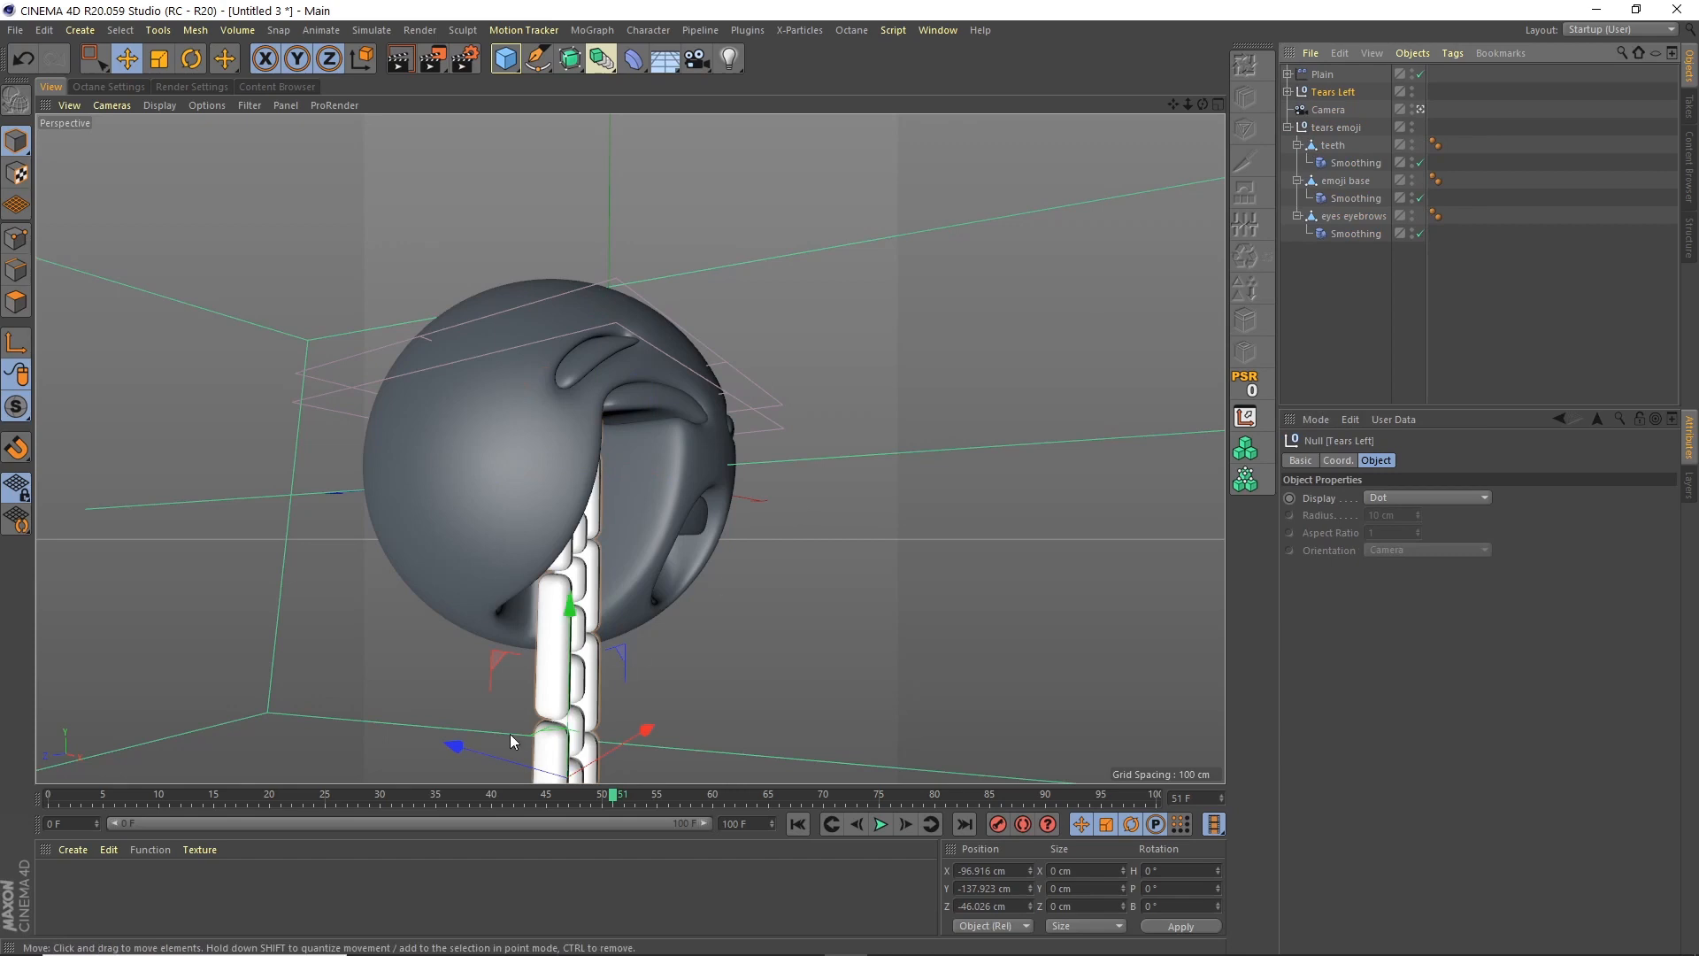
drag(465, 743, 474, 746)
click(881, 823)
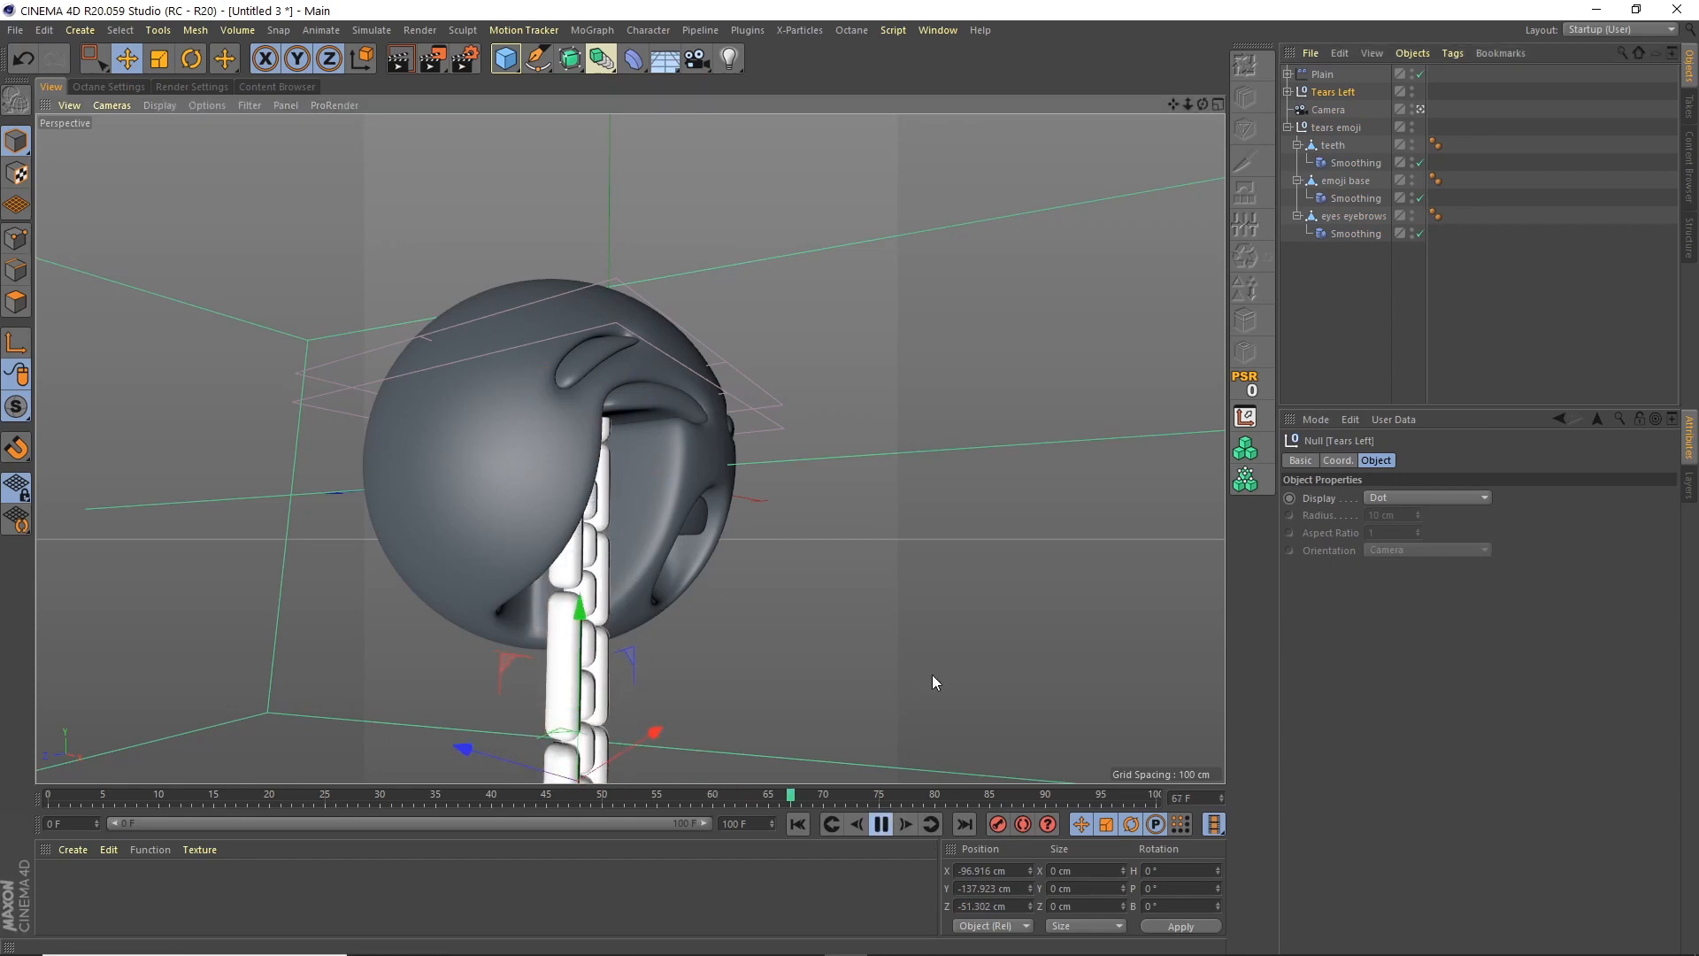
click(1217, 104)
click(624, 105)
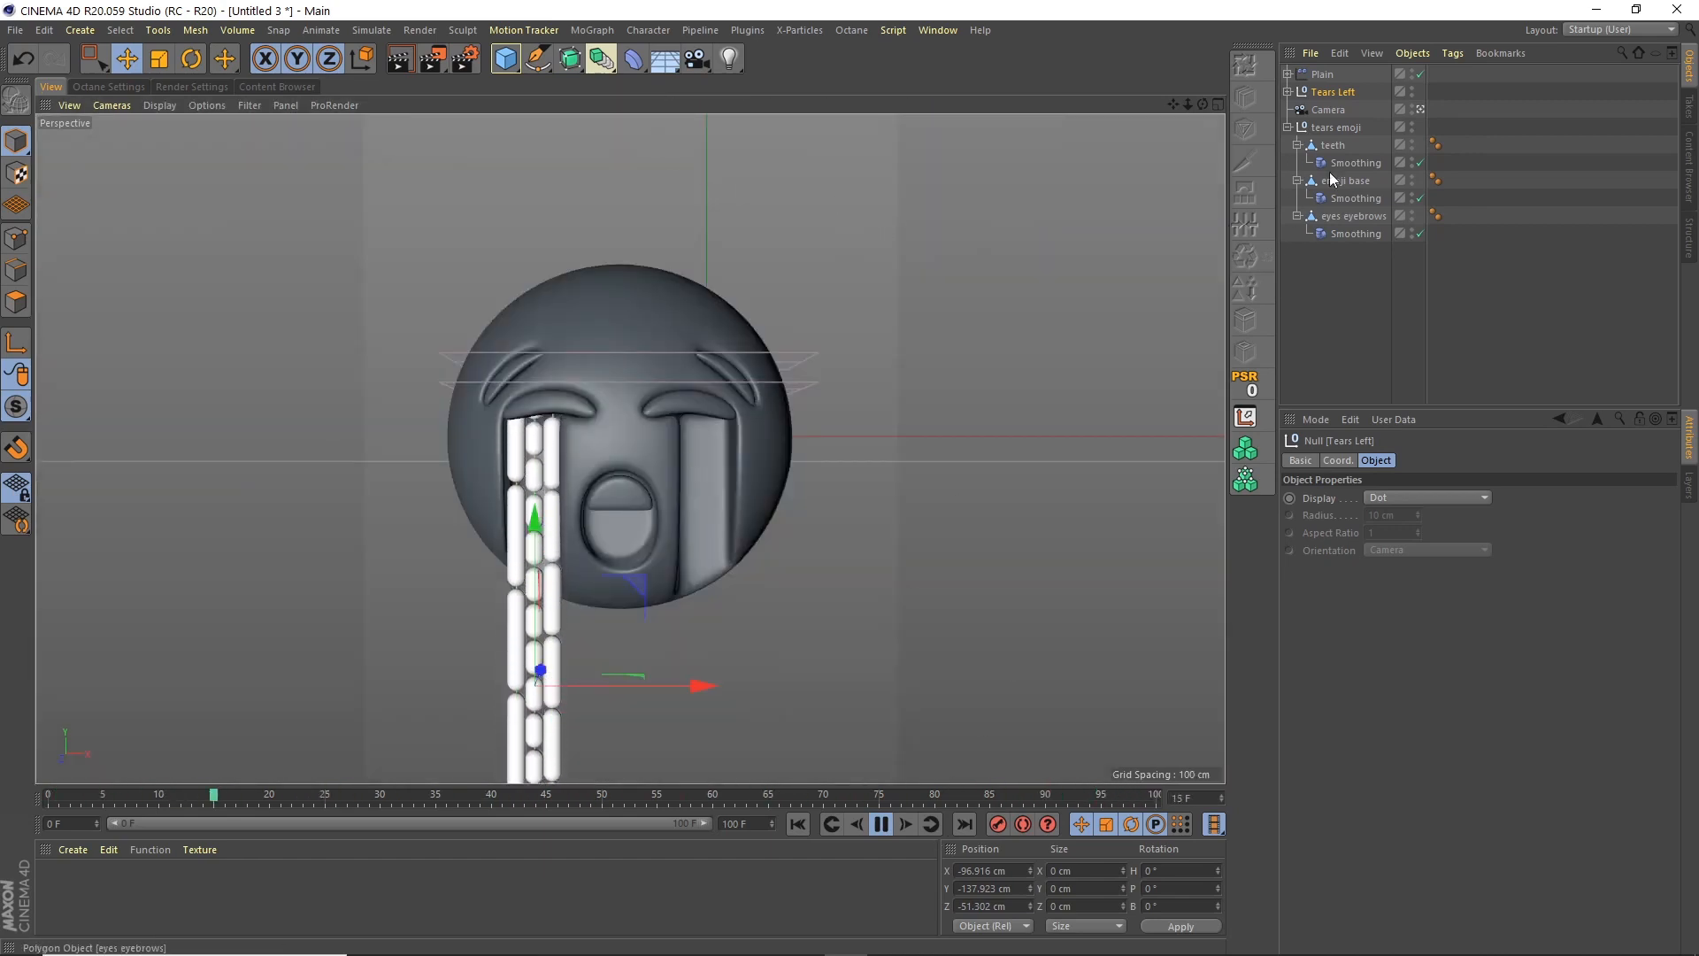
drag(1187, 103, 1173, 56)
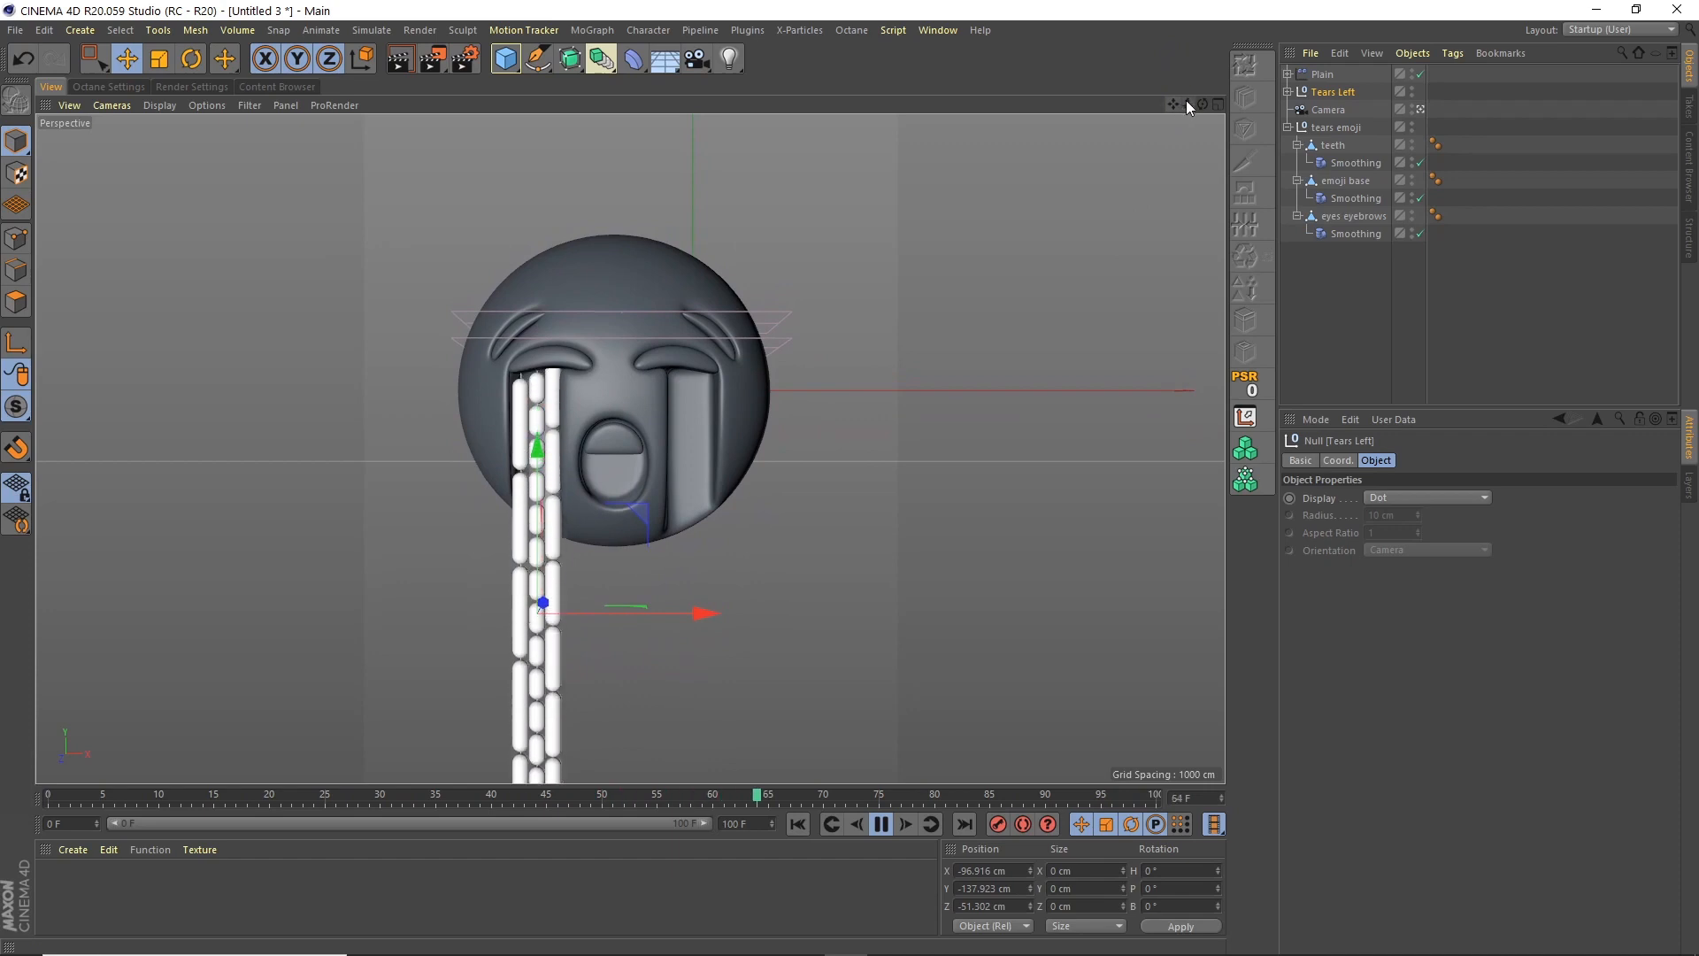
Collapse the tears emoji group and rename the Plain effector's Linear Field as Linear Field Top
click(1287, 126)
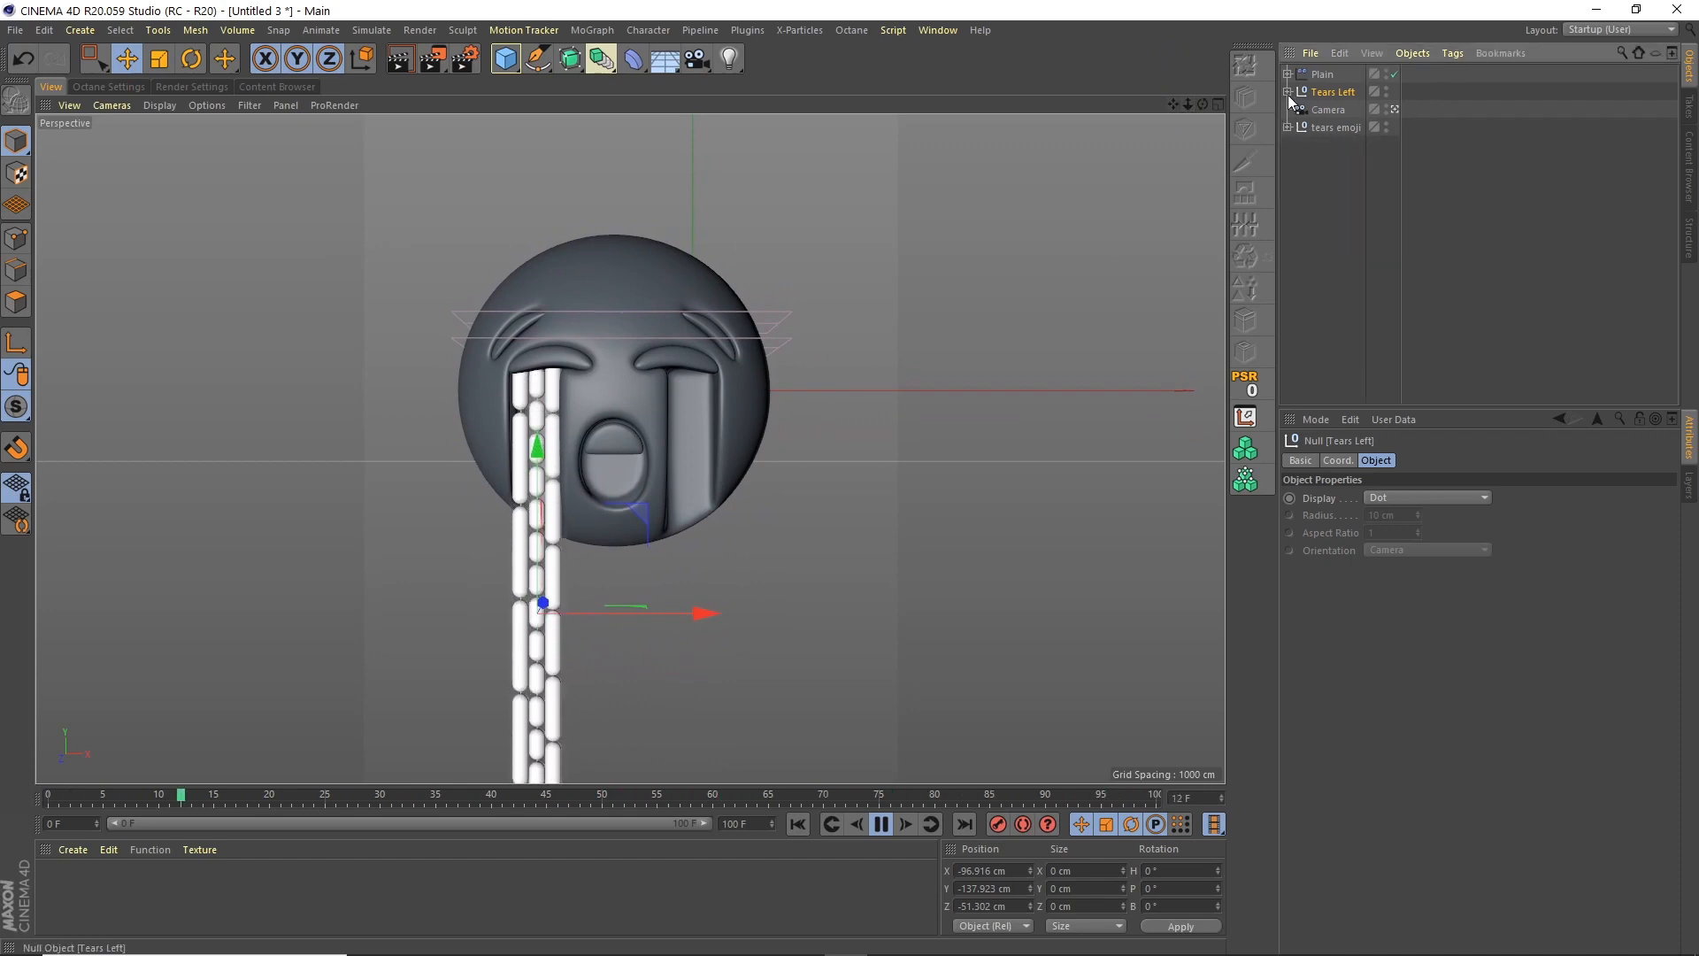
click(1287, 74)
click(1322, 74)
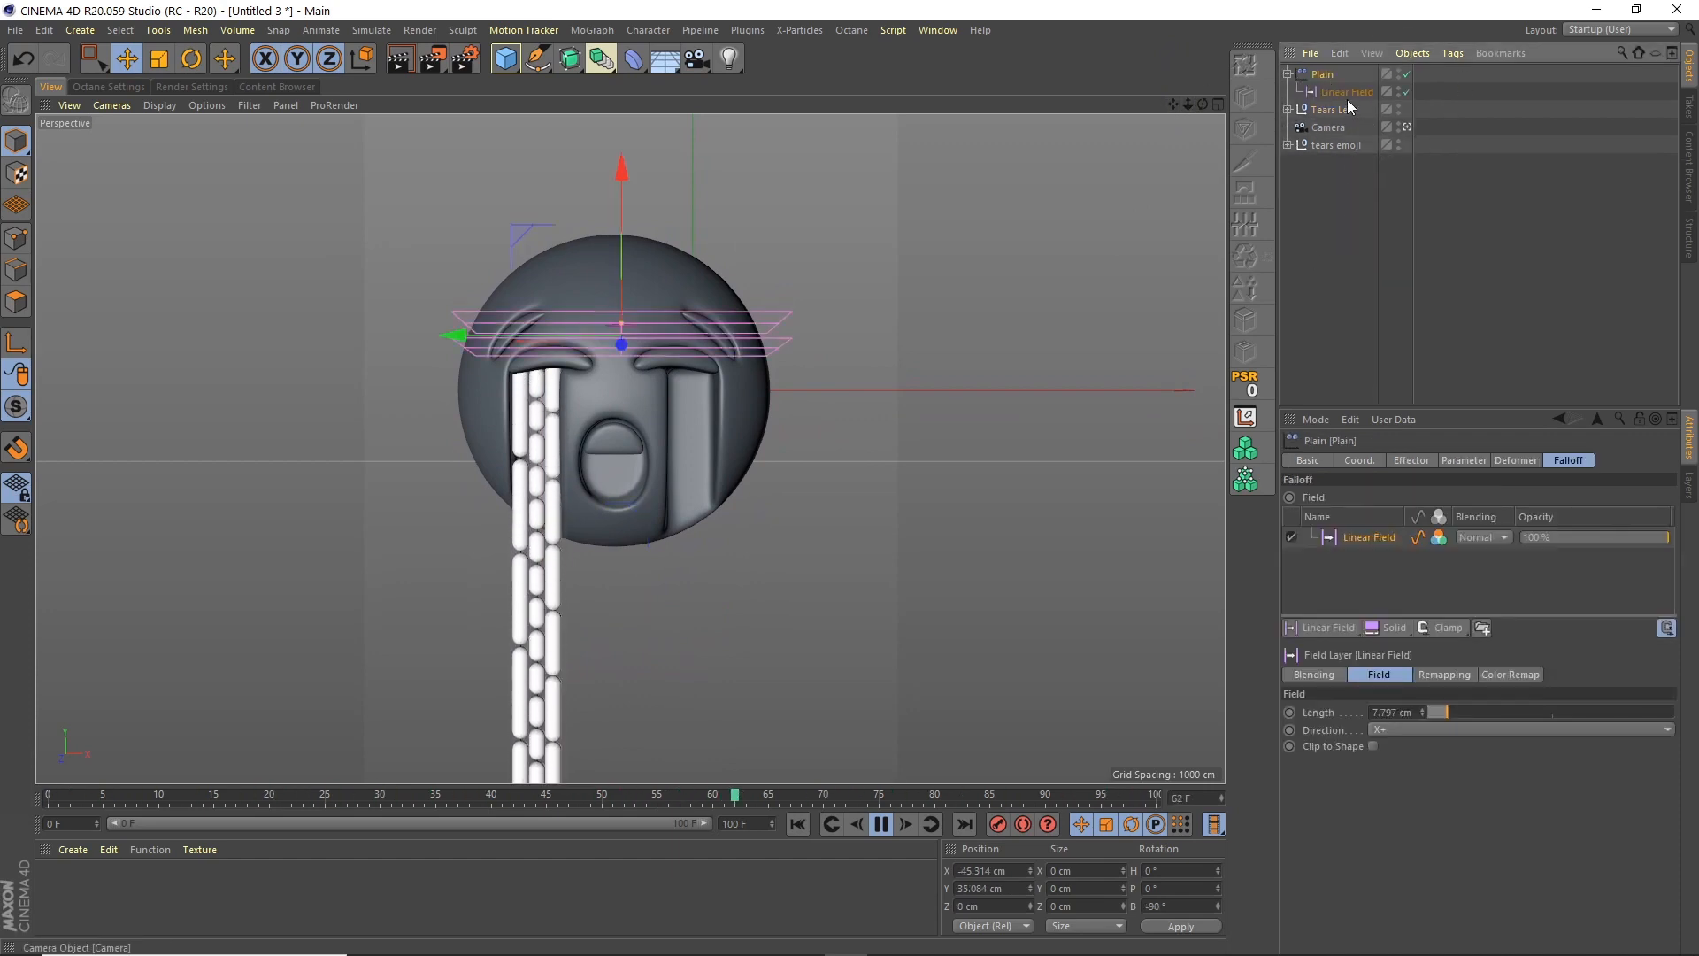
click(1346, 92)
double_click(1349, 92)
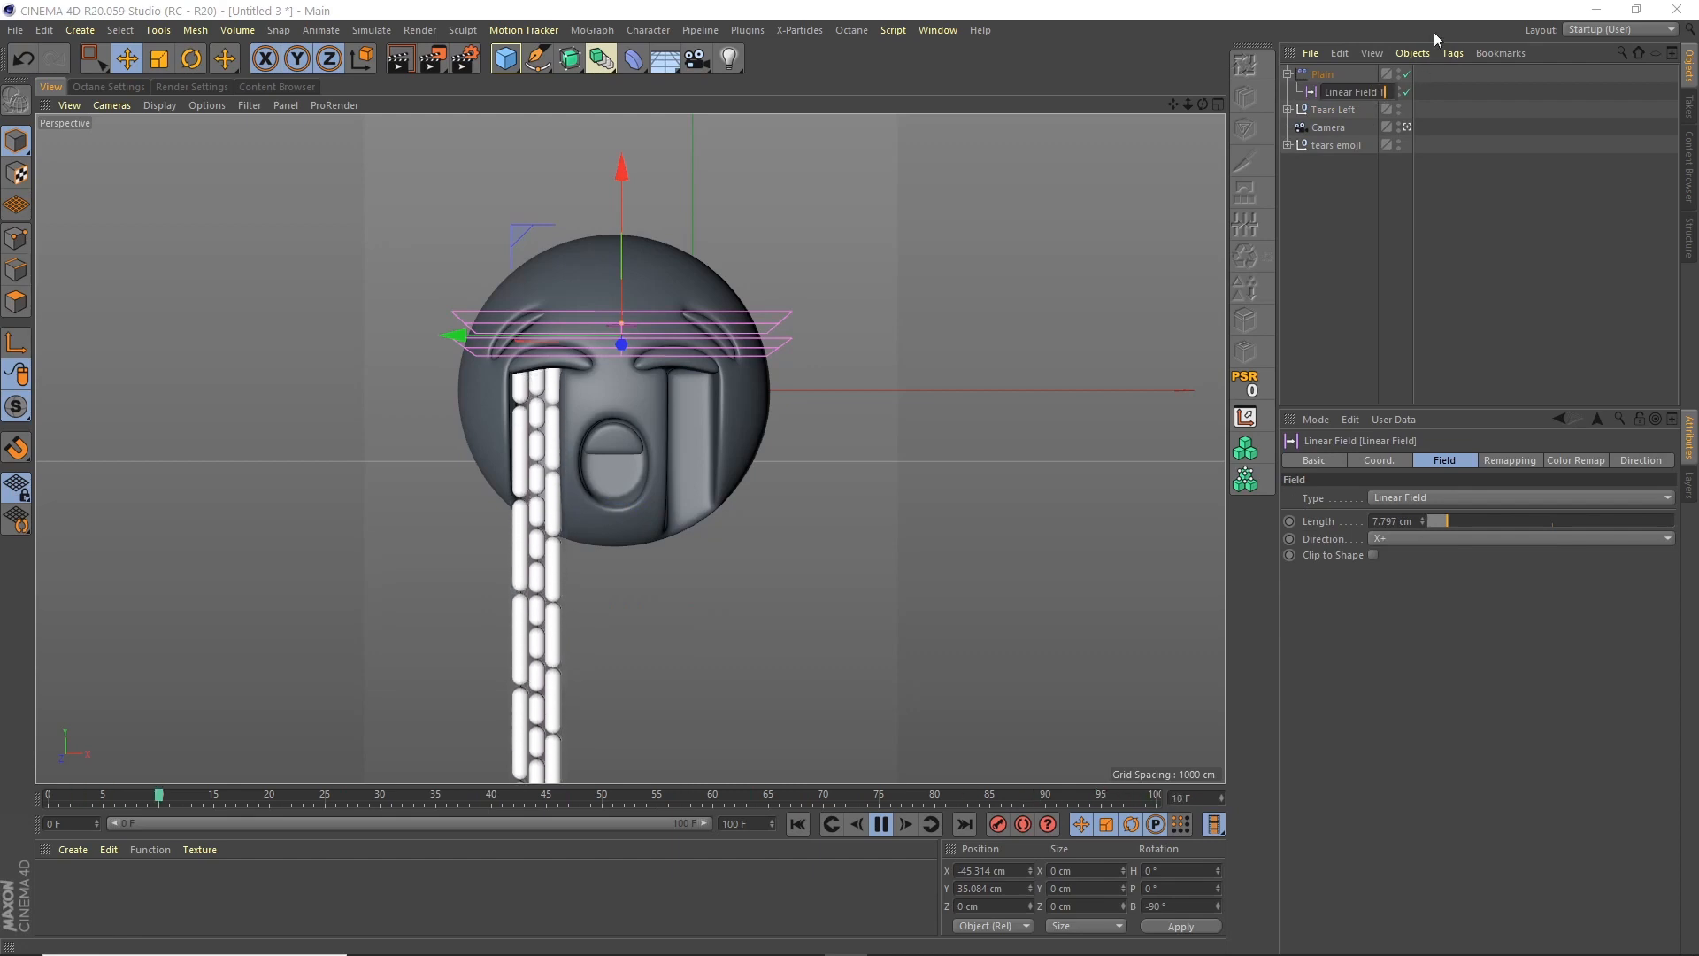
text(Top)
key(Return)
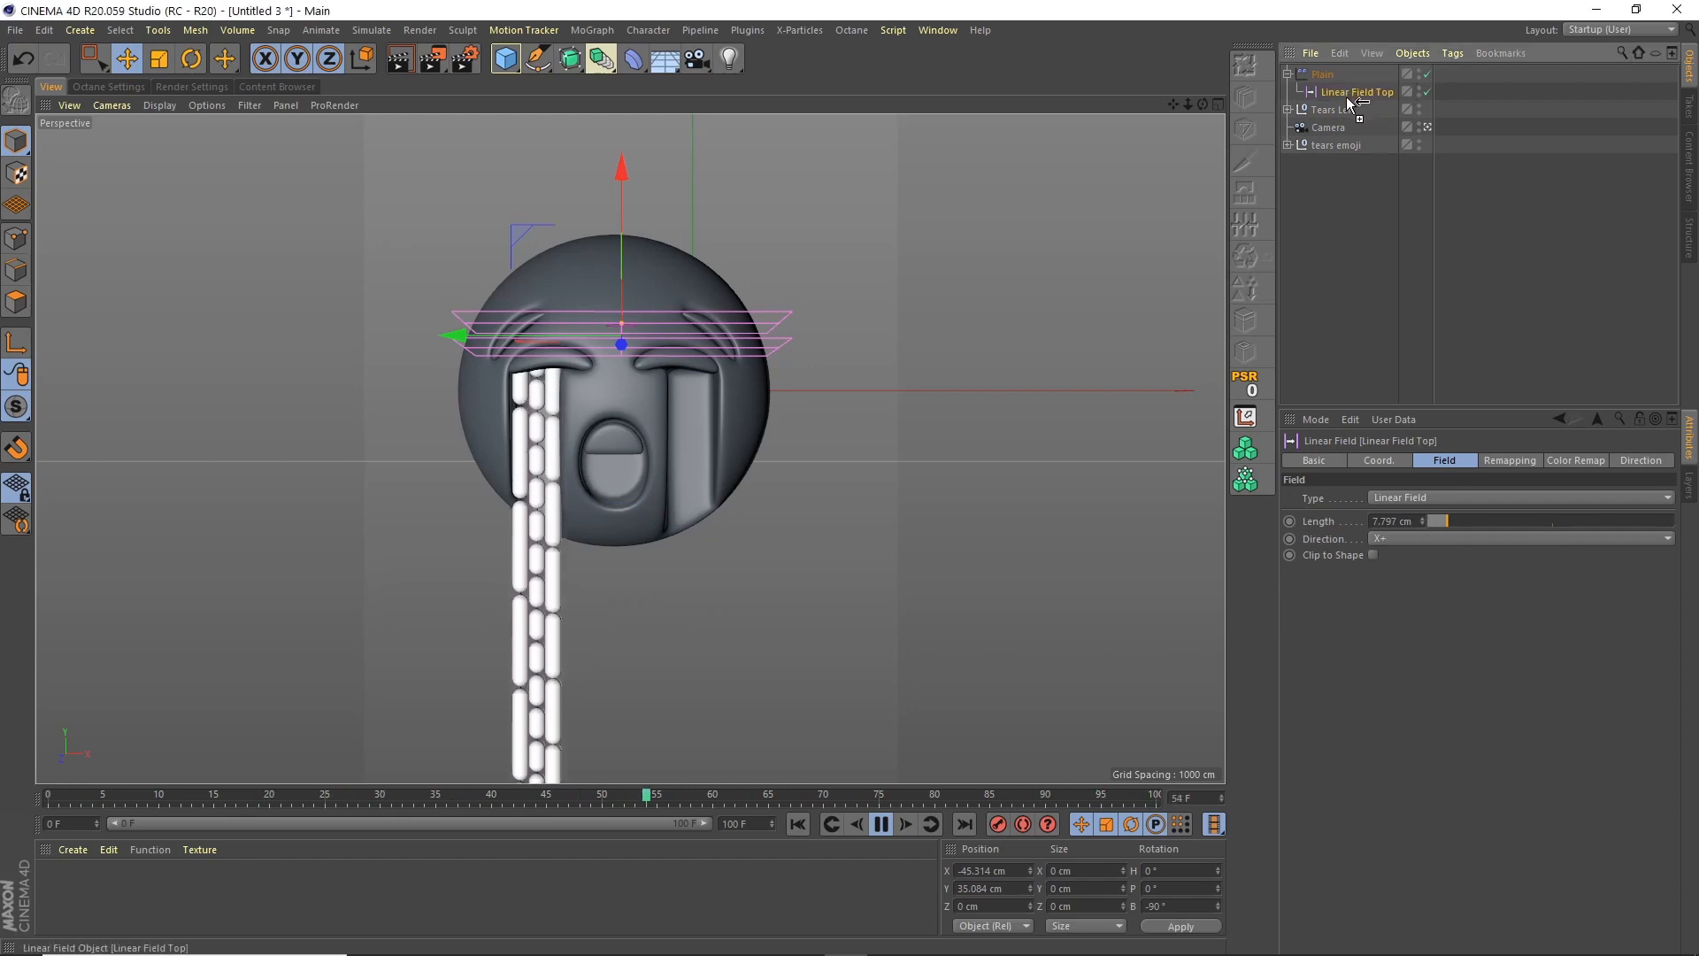
Duplicate Linear Field Top under the Plain effector and rename the copy as Linear Field Base
ctrl+drag(1345, 97, 1349, 106)
double_click(1367, 110)
key(BackSpace)
key(BackSpace)
key(BackSpace)
key(BackSpace)
key(BackSpace)
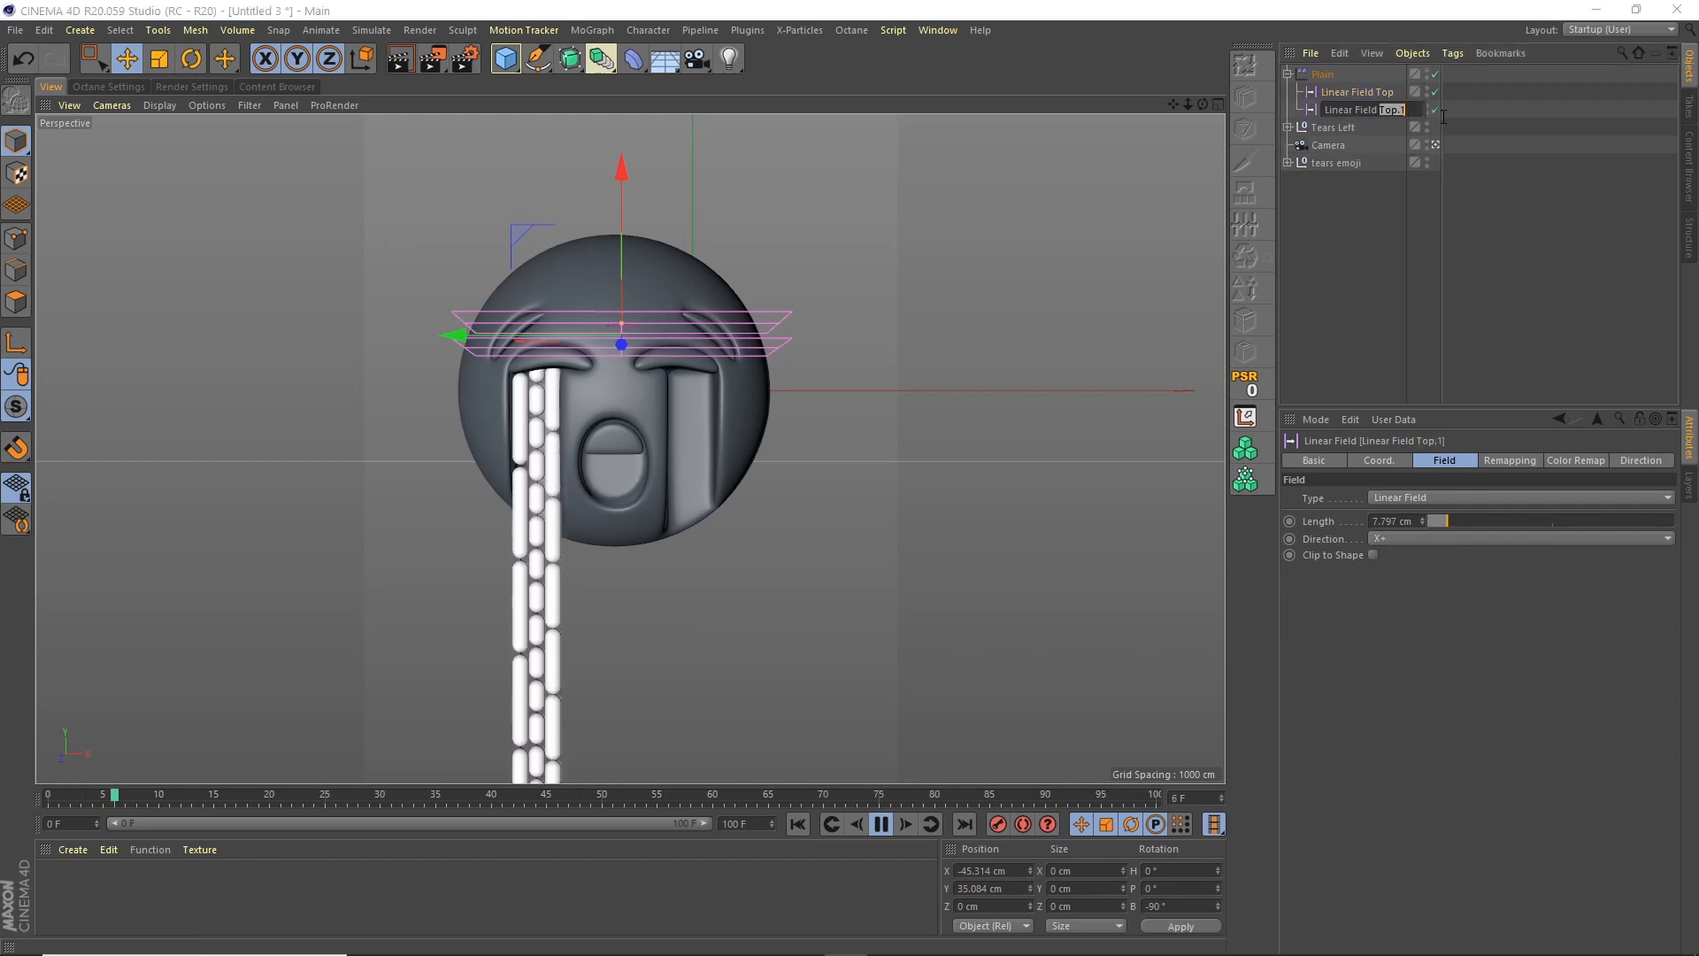
text(Base)
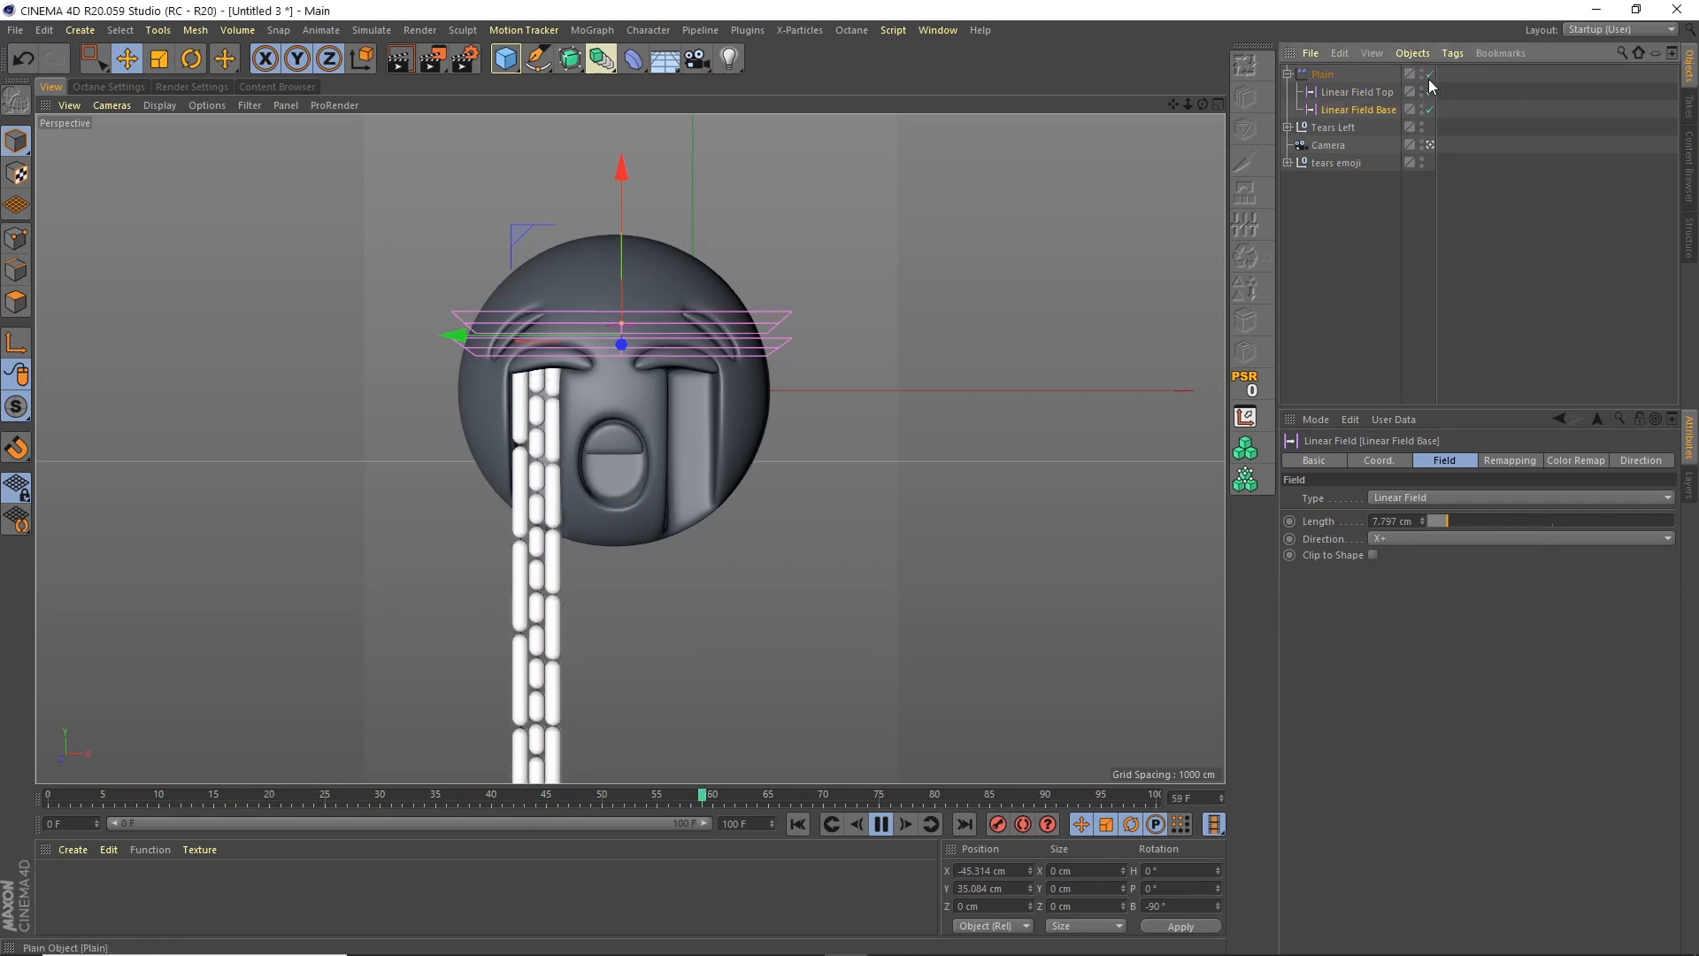
key(Return)
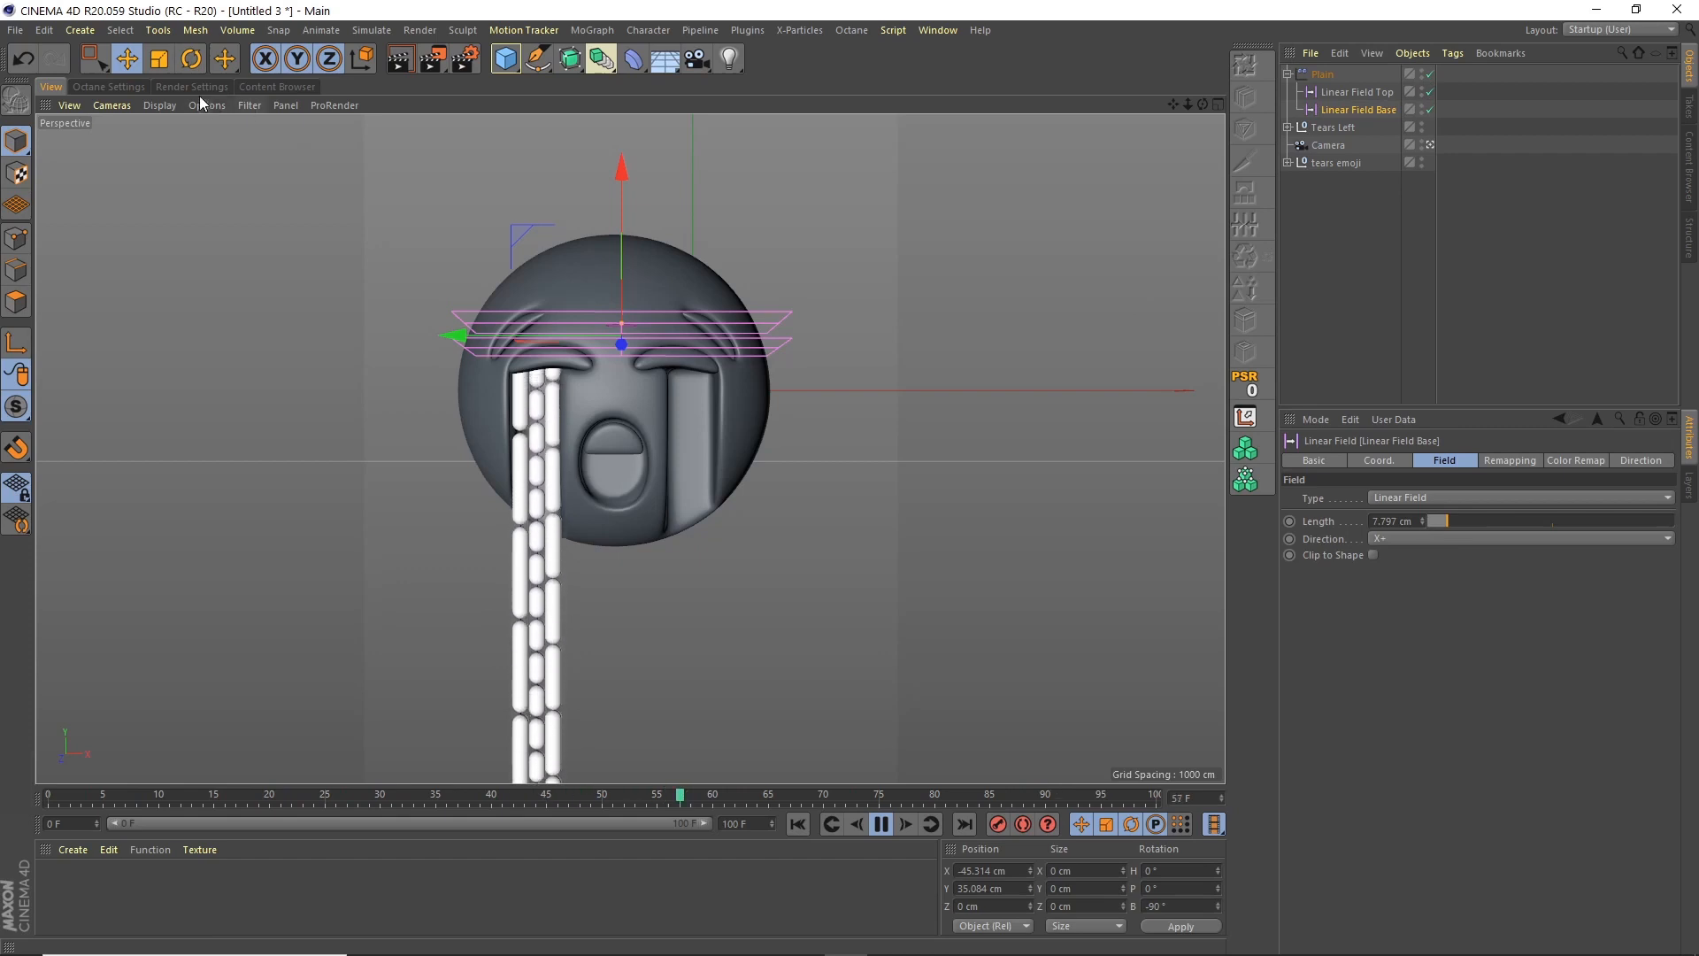
Move Linear Field Base below the emoji to about Y -171 cm and add it to the Plain effector's falloff
key(e)
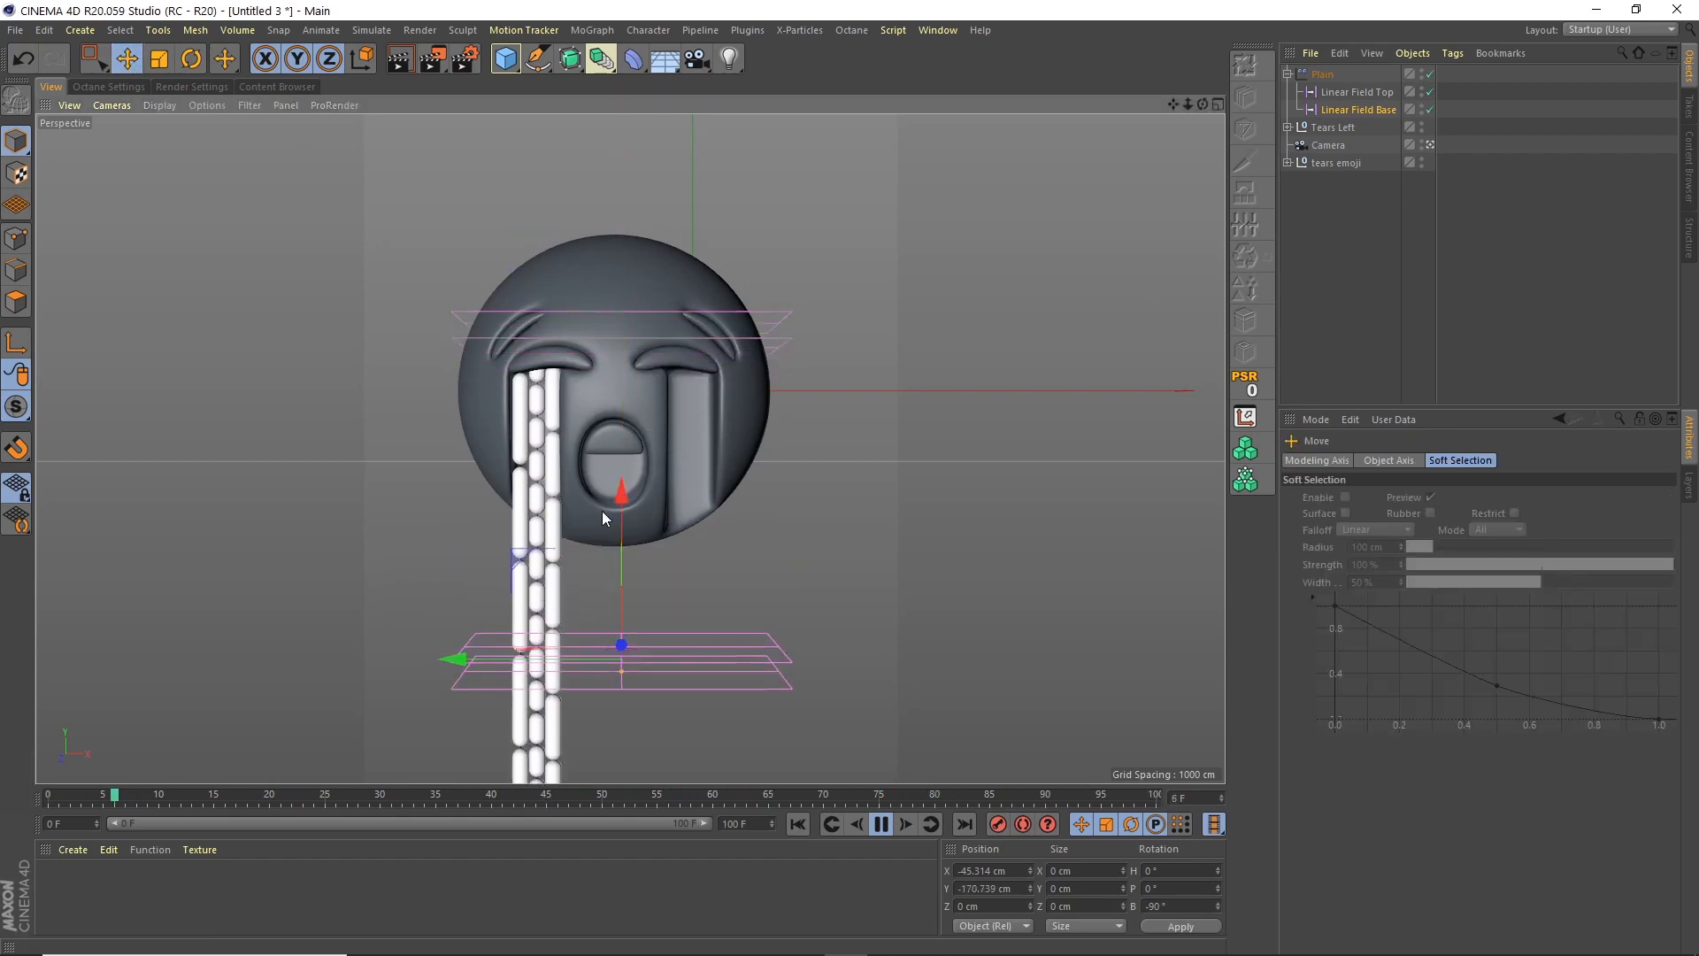
click(1322, 75)
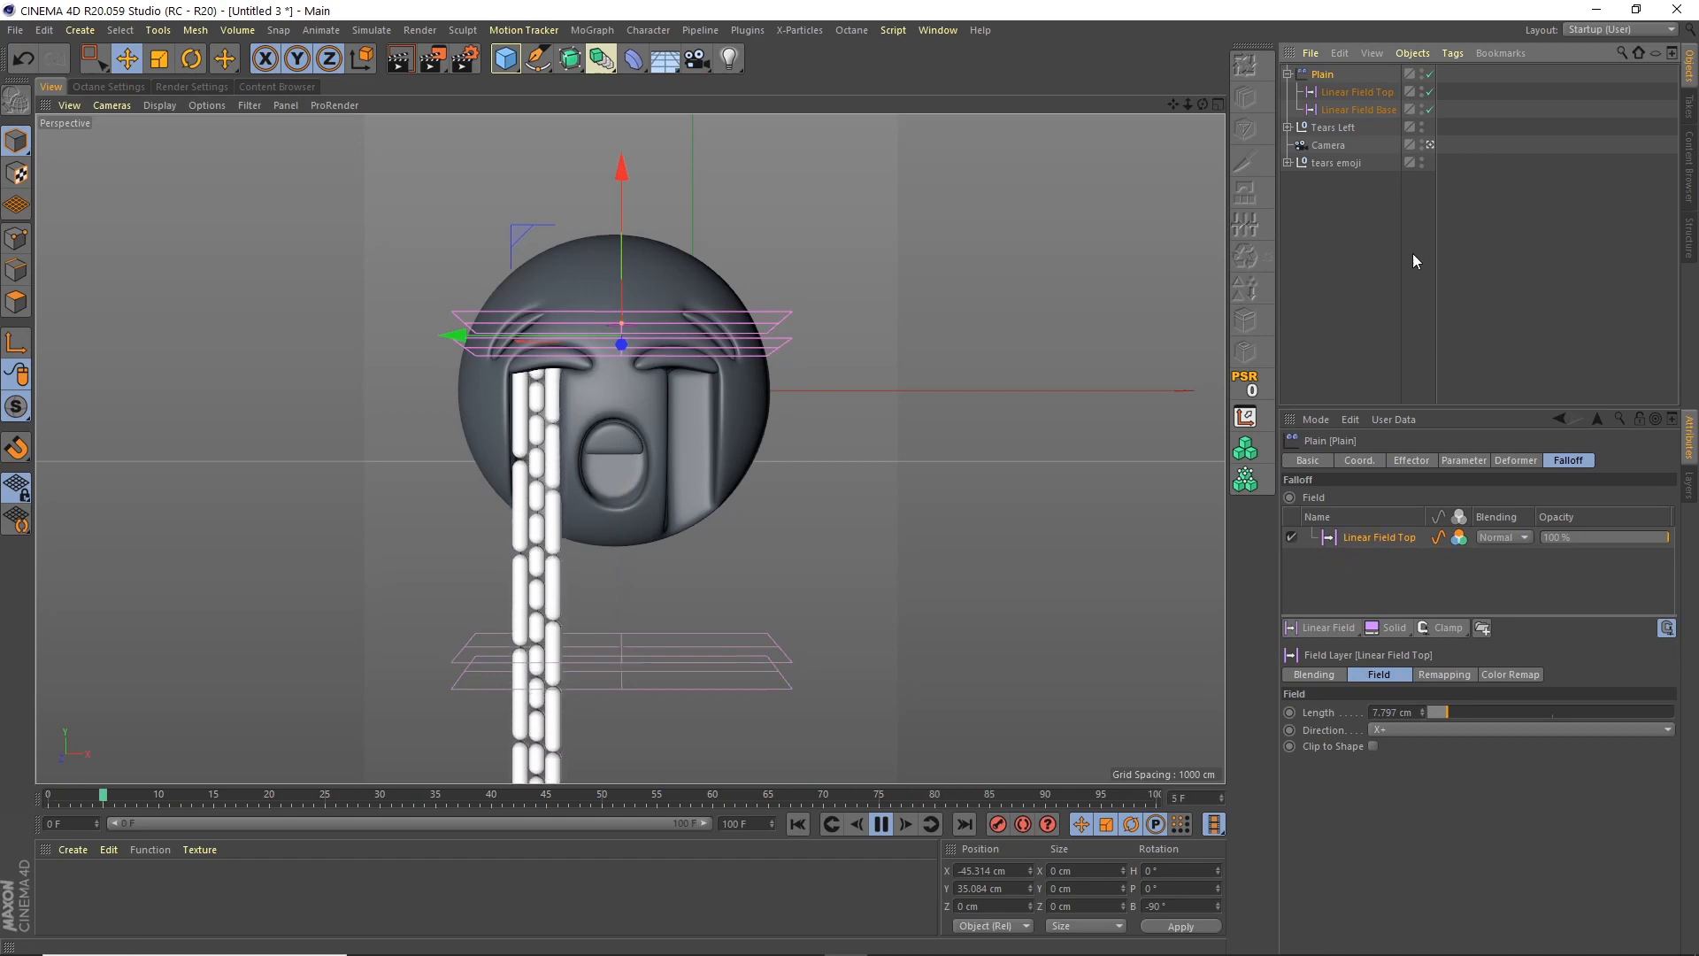
drag(1363, 108, 1434, 537)
click(1311, 272)
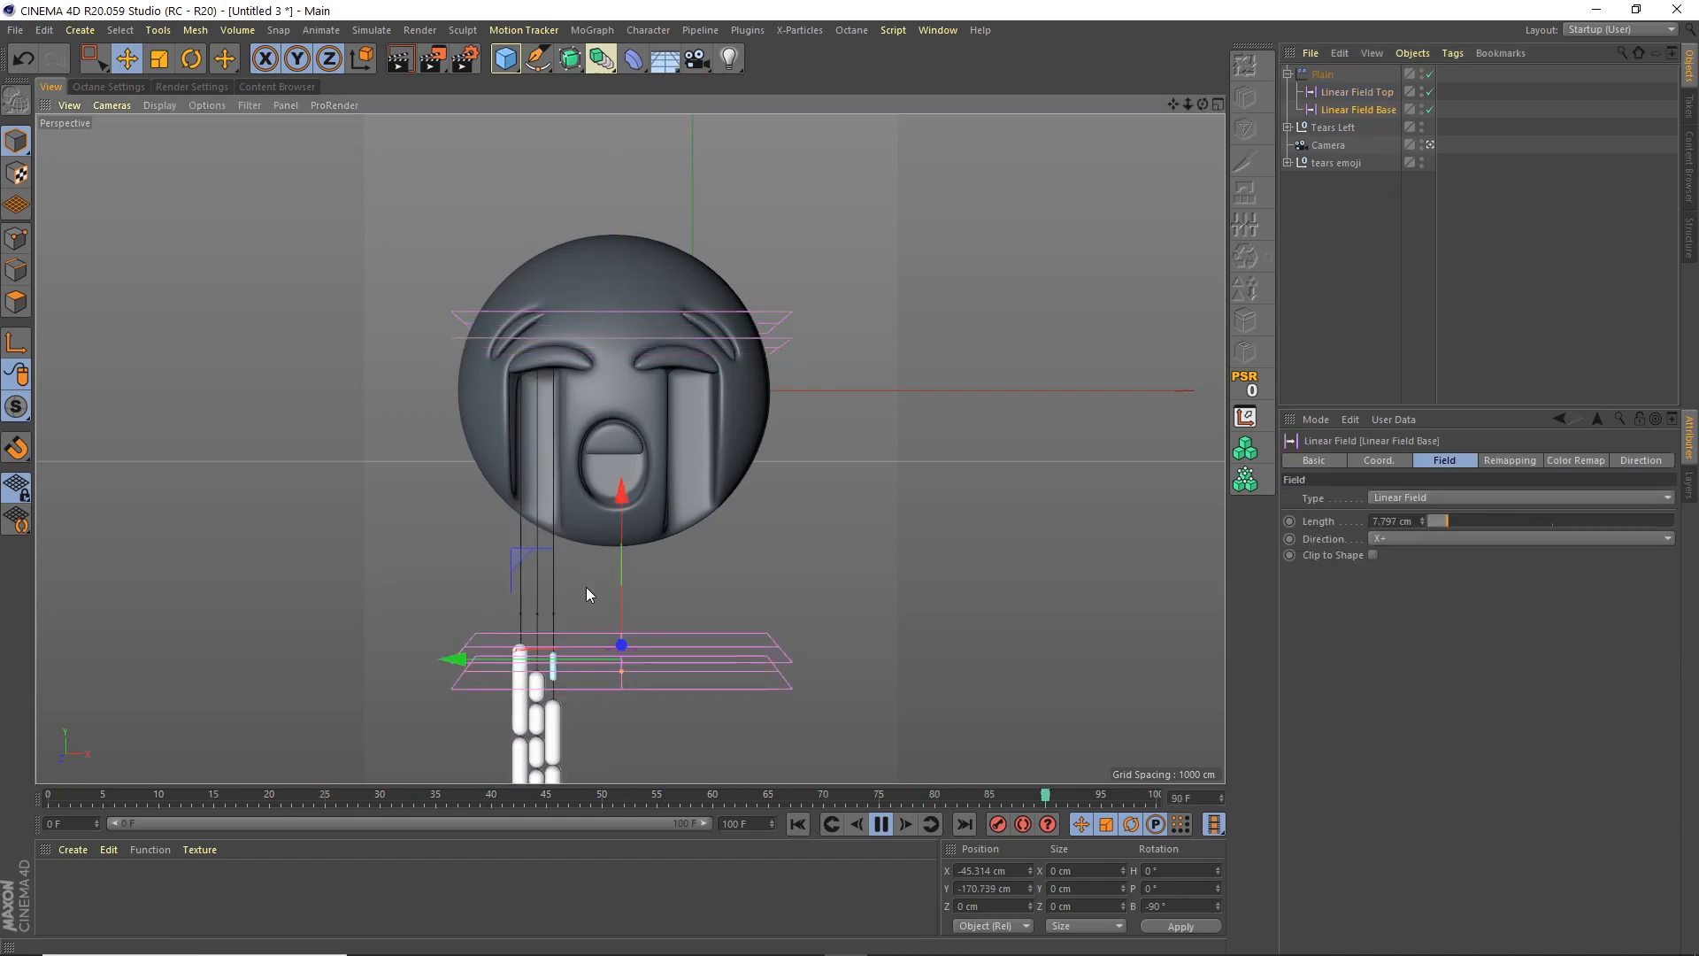
Set the blending of Linear Field Base to Add in the Plain effector's falloff
click(1322, 75)
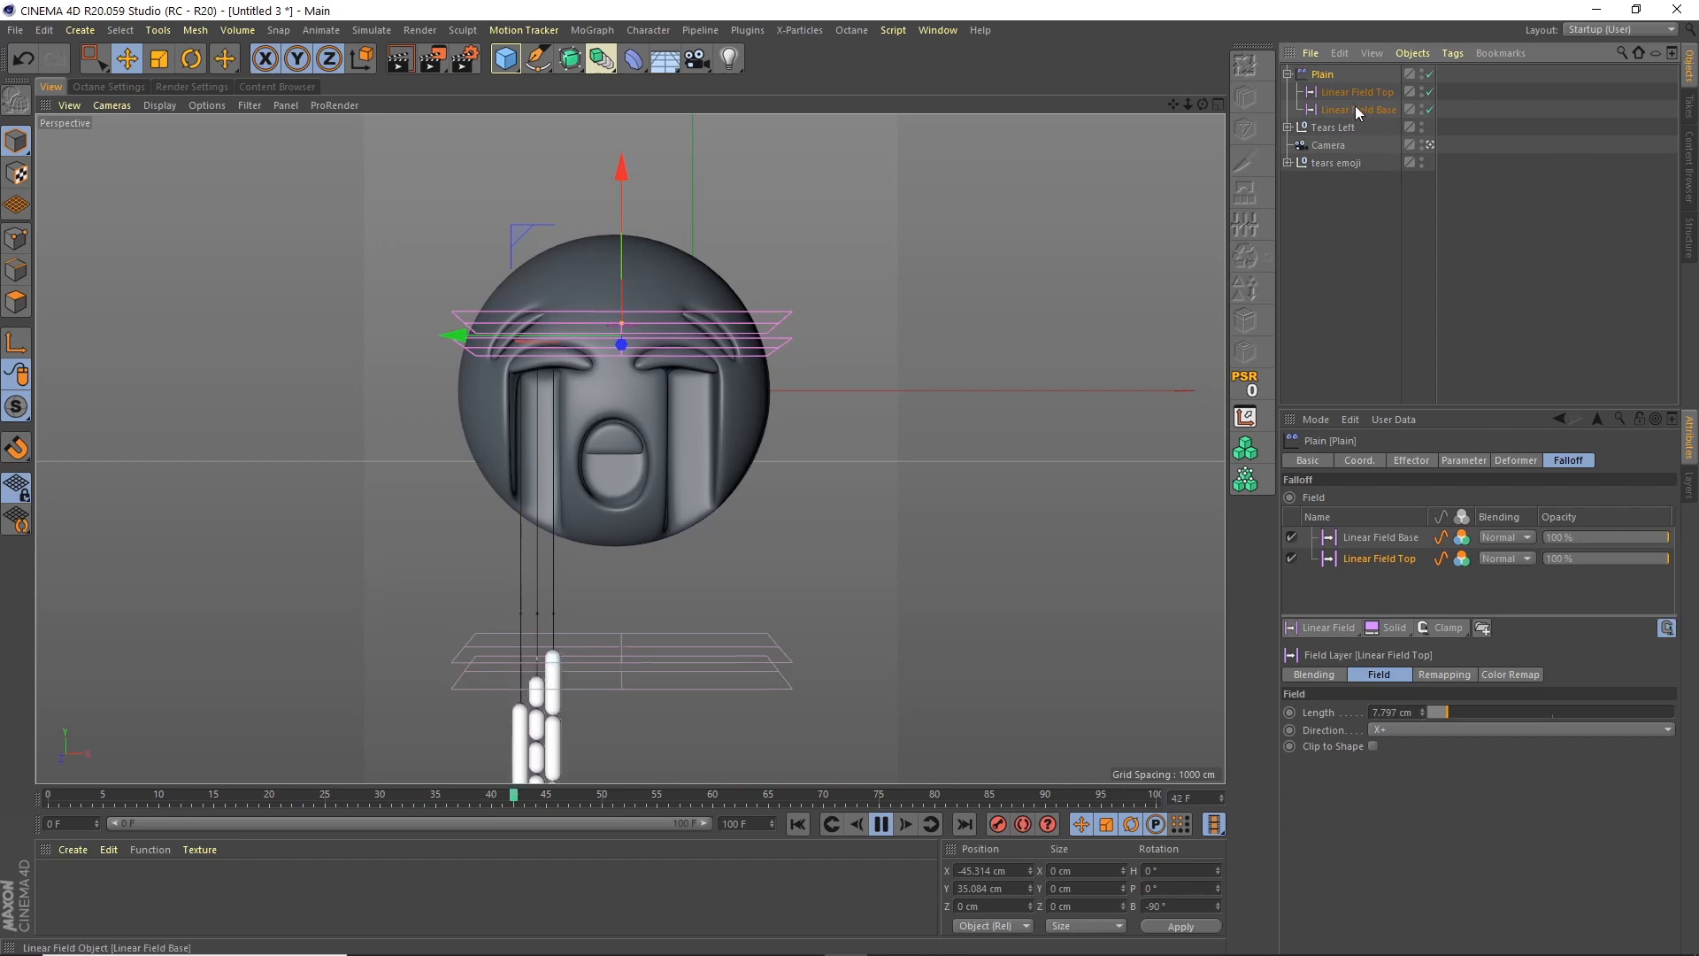
click(1380, 537)
click(1512, 538)
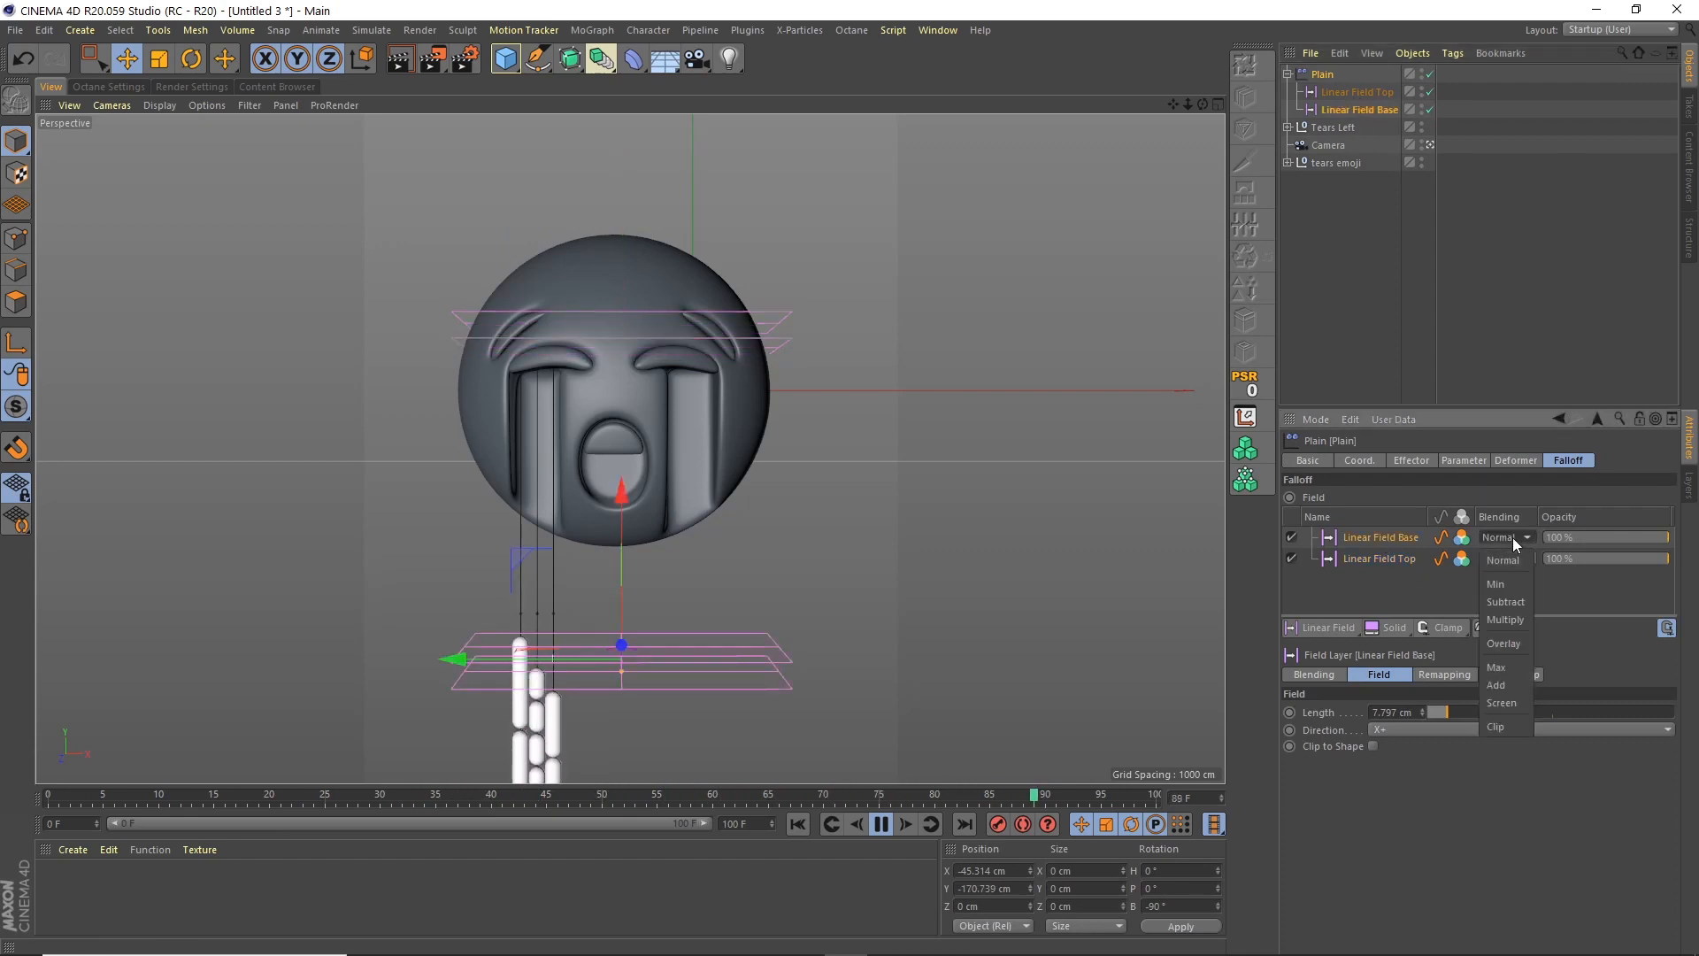
click(1500, 687)
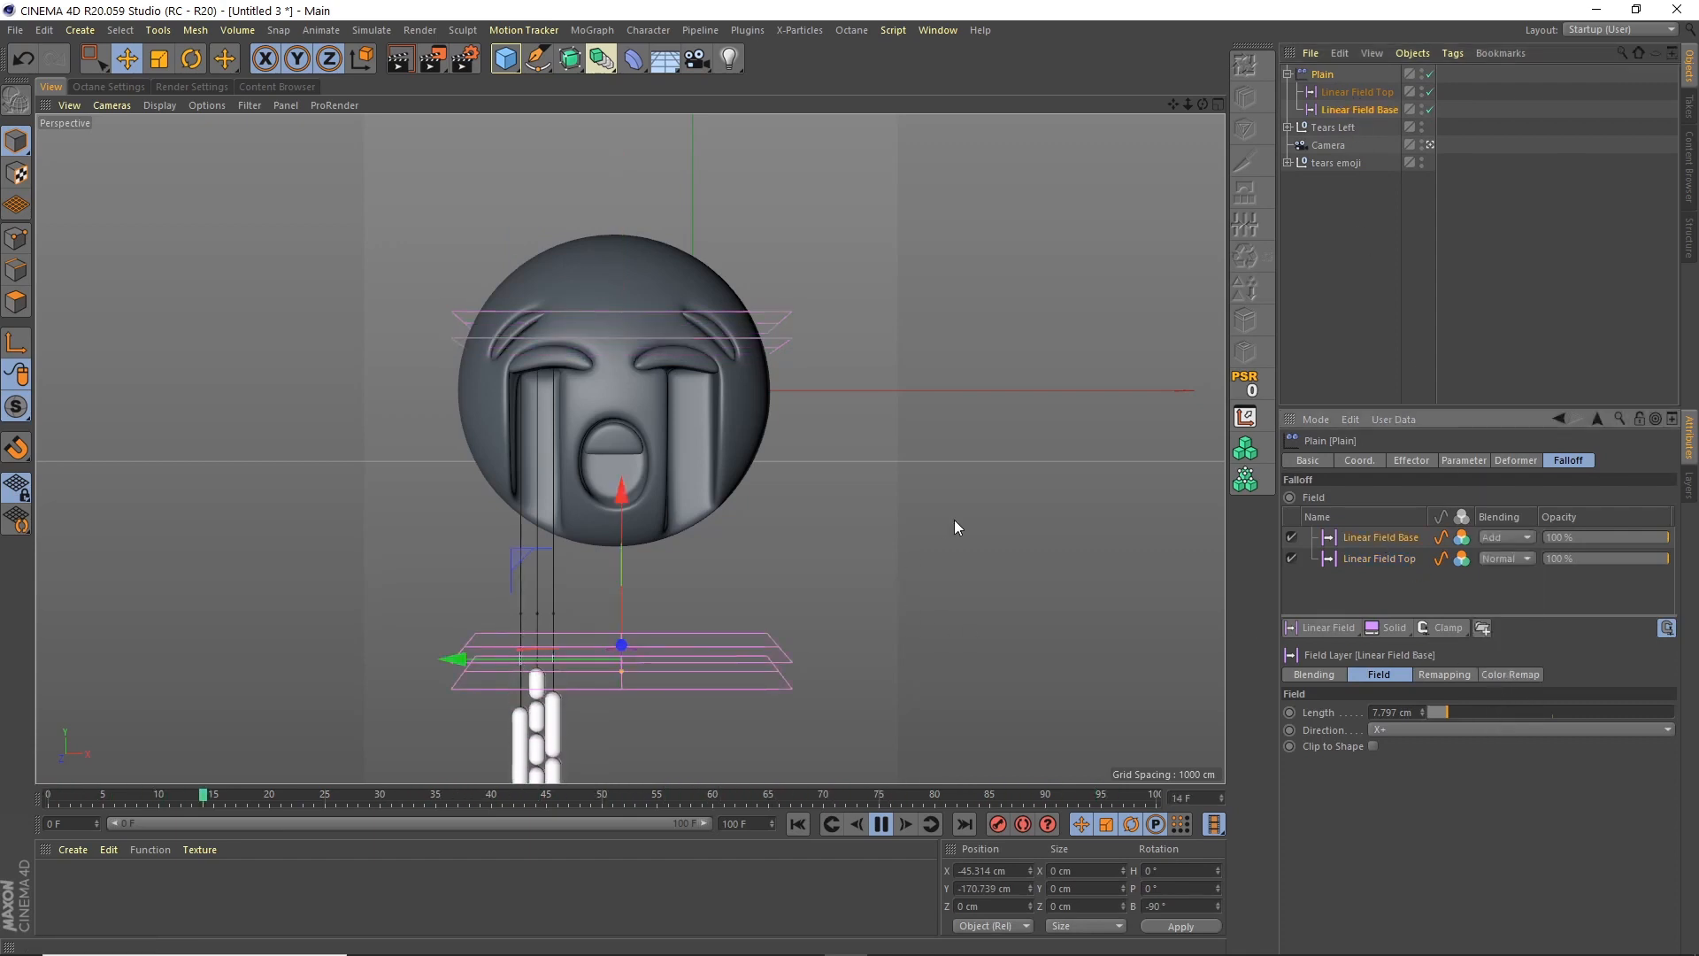
Stop the animation and set the bank rotation of Linear Field Base to 90°
click(1354, 92)
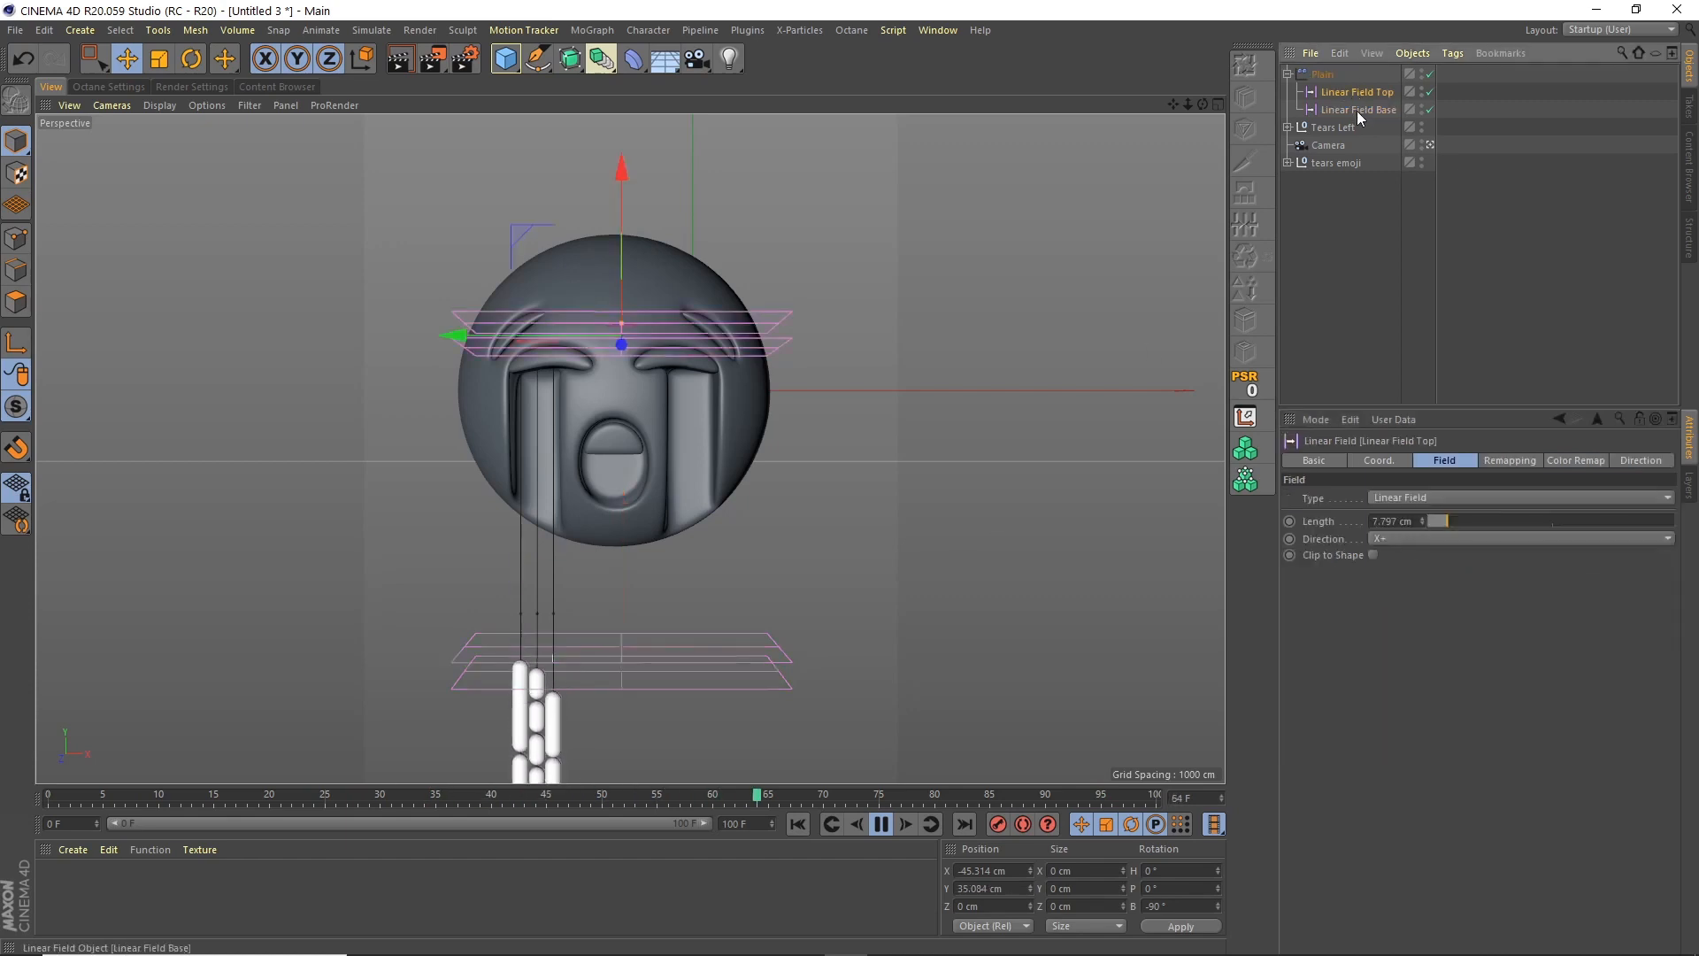
click(1356, 110)
key(F8)
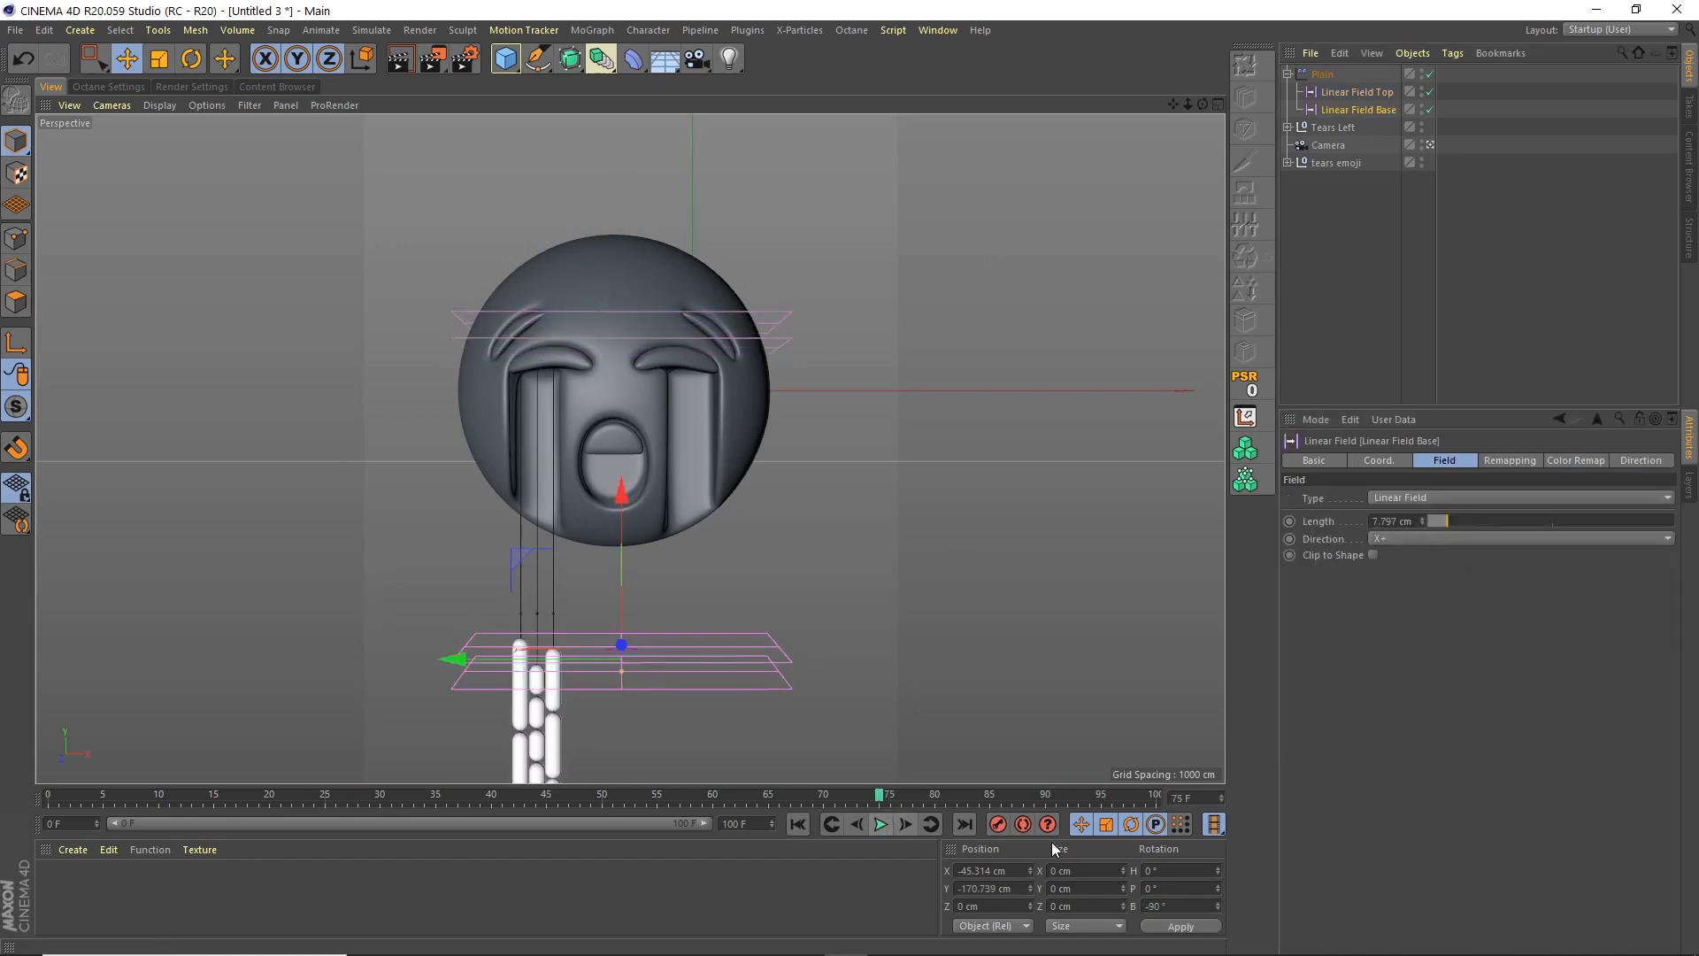
text(90)
key(Return)
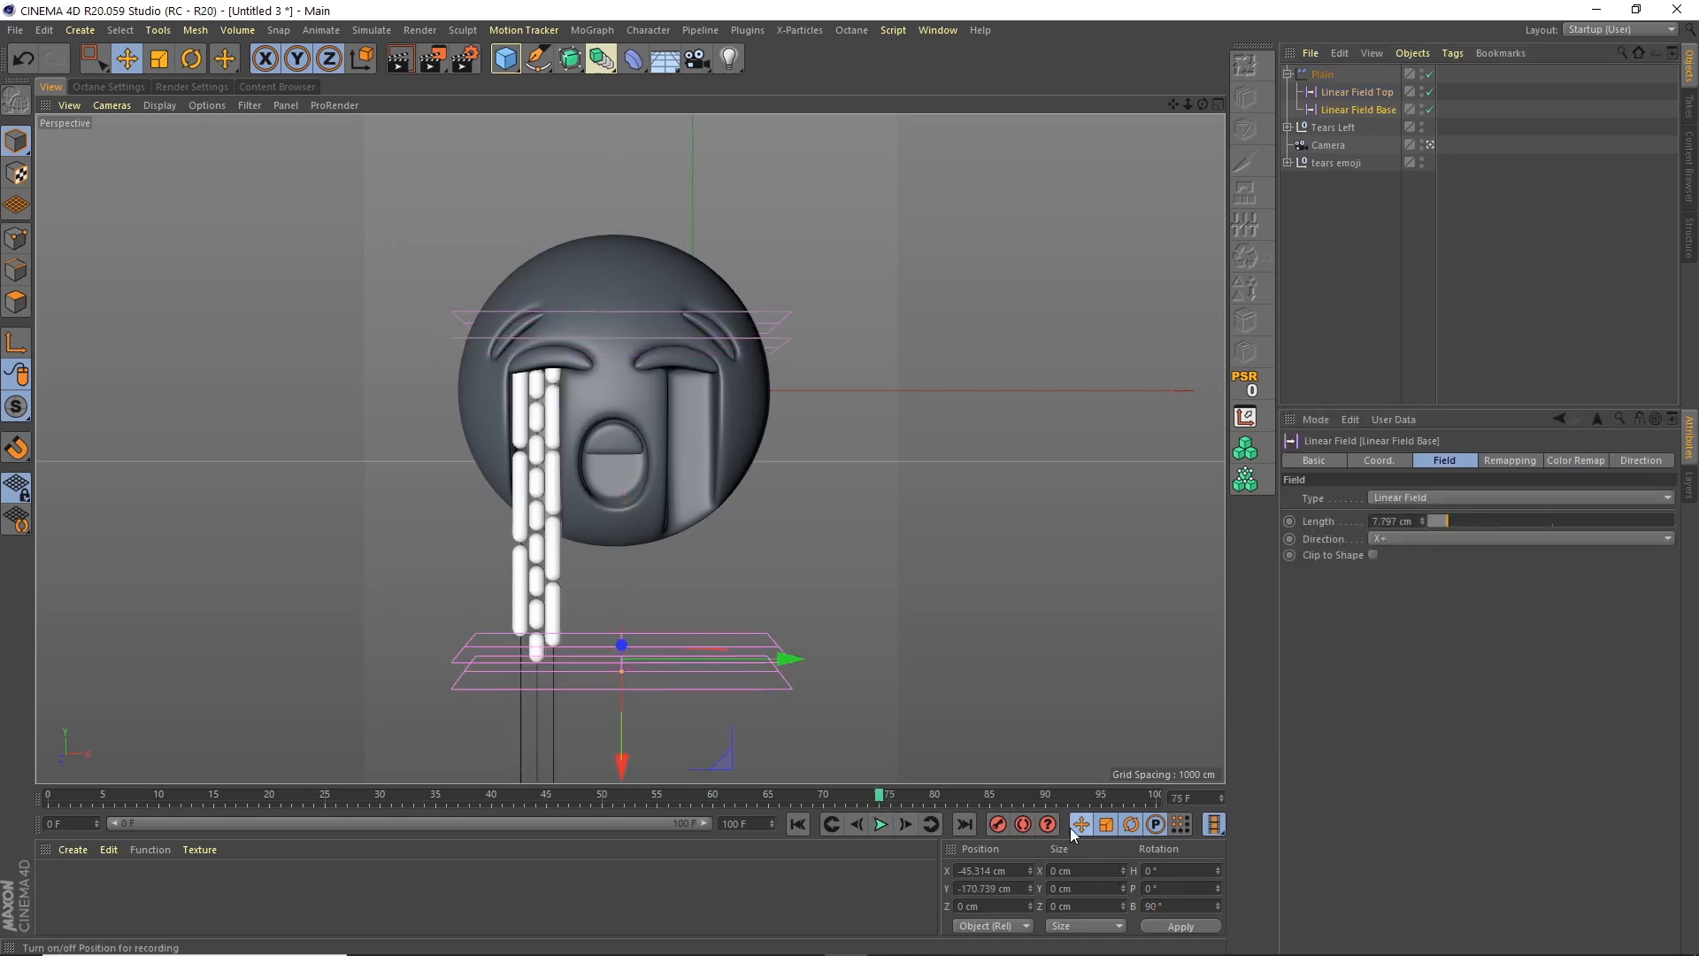
Lower Linear Field Base to about Y -189 cm, extend its length to about 70.7 cm, and preview the animation
drag(622, 671, 642, 710)
click(881, 824)
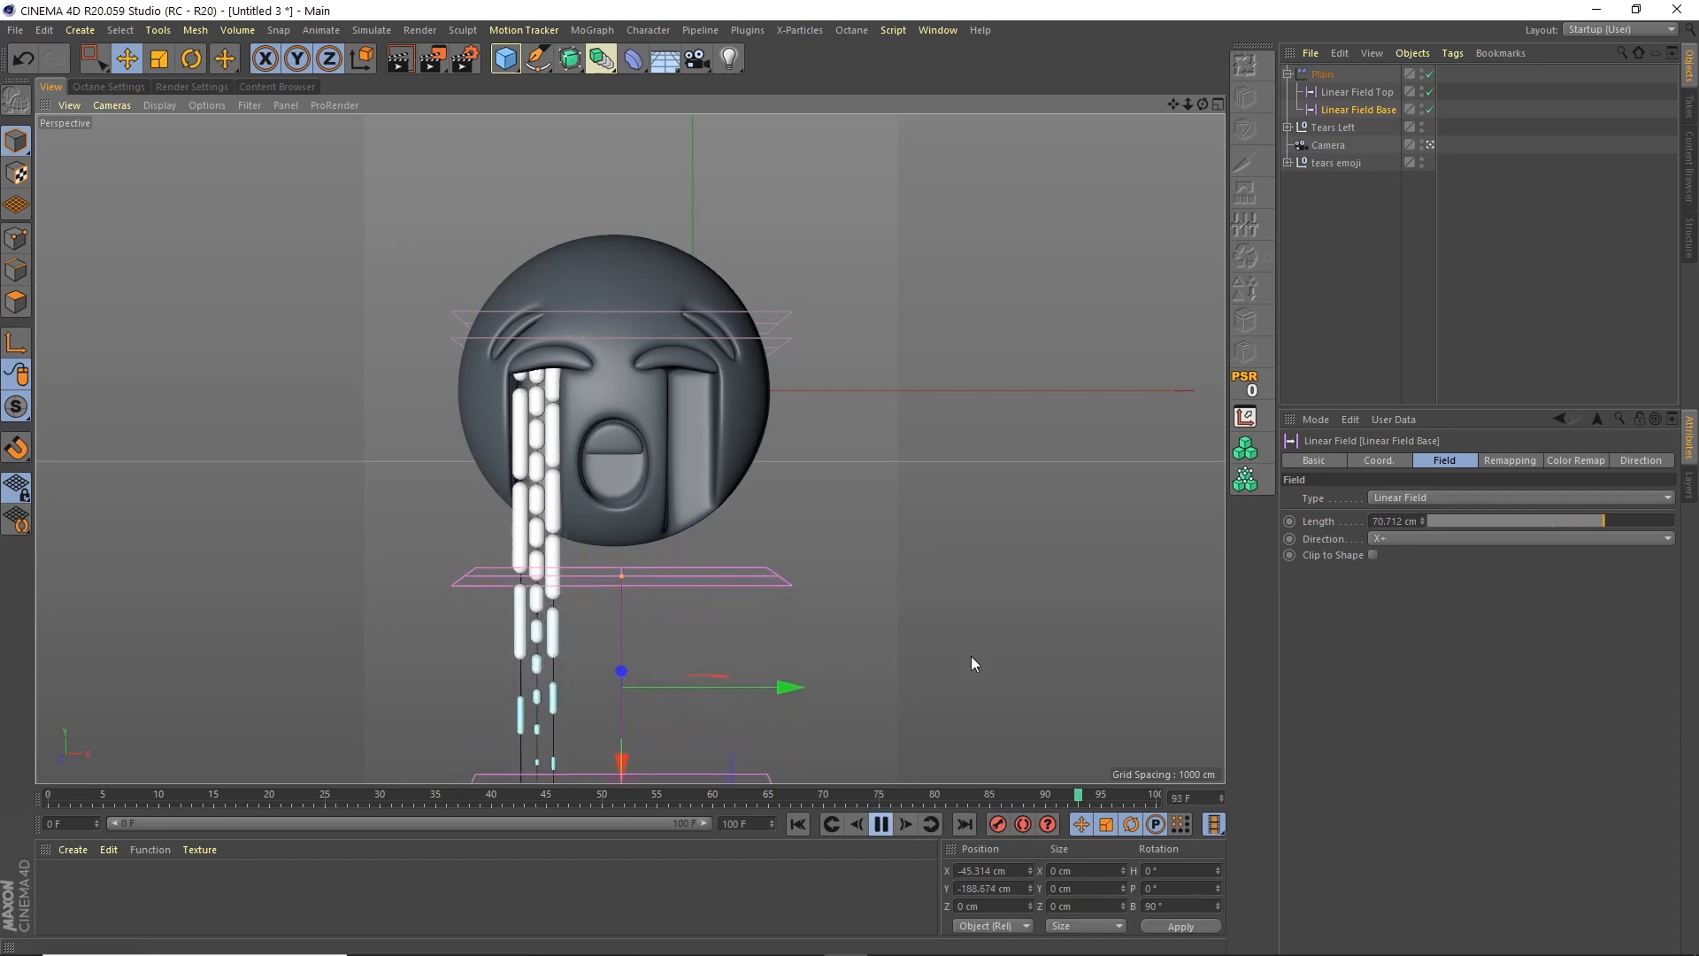
click(1302, 321)
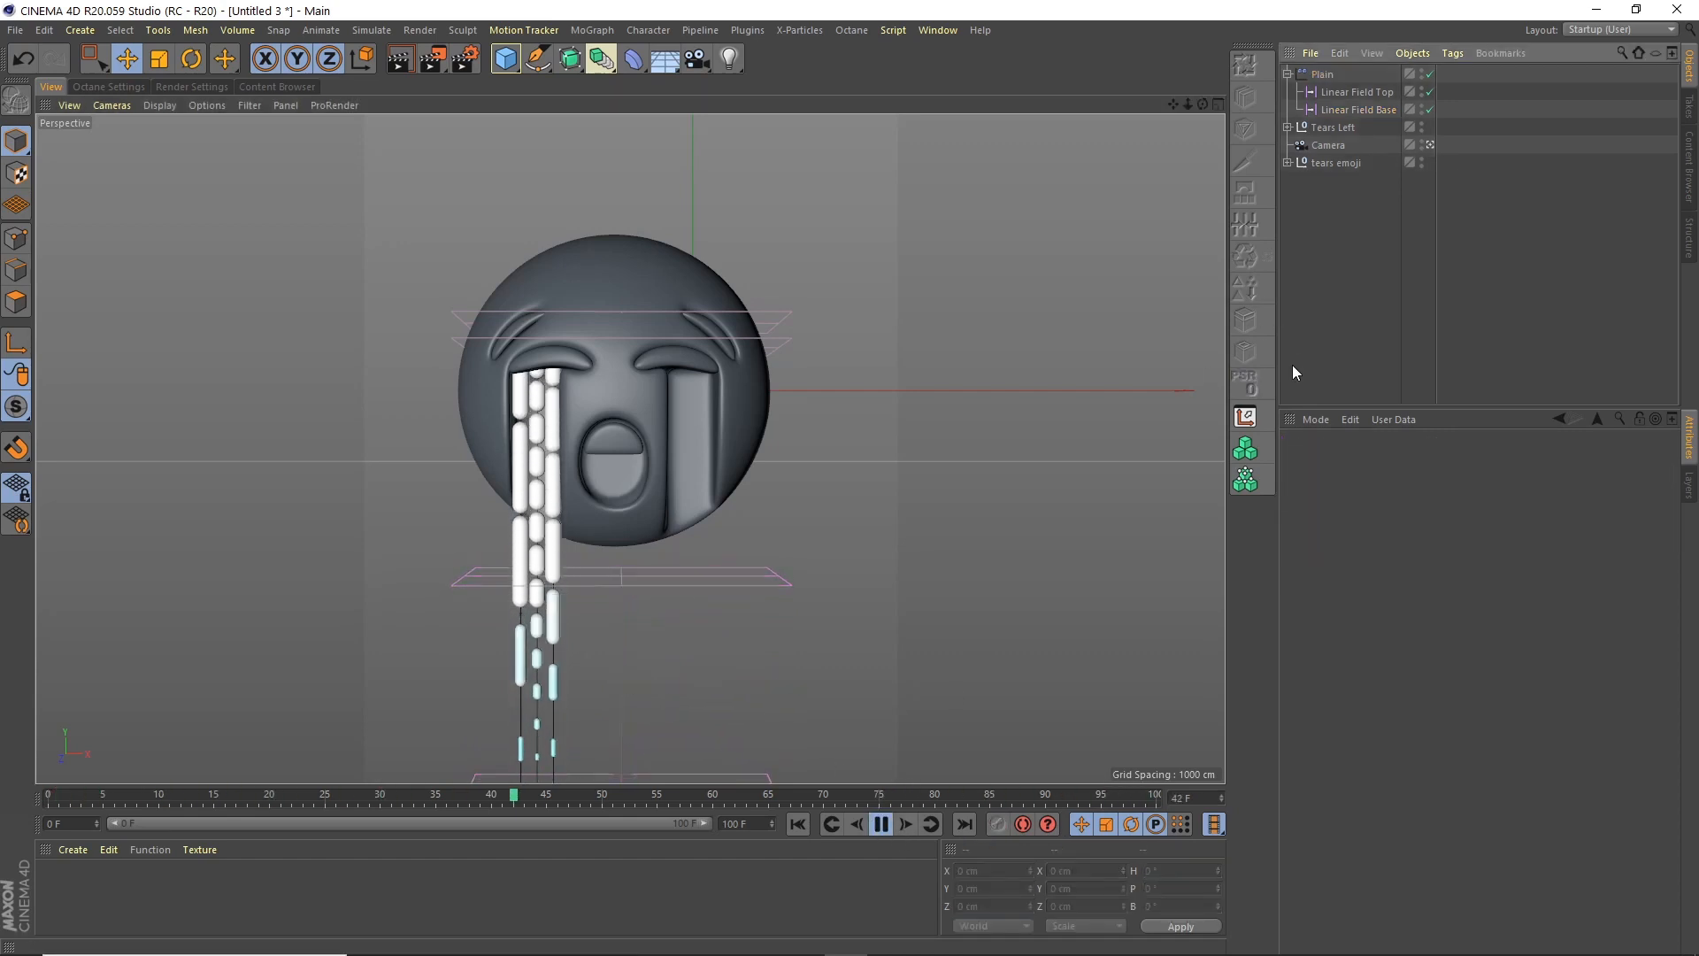
click(882, 824)
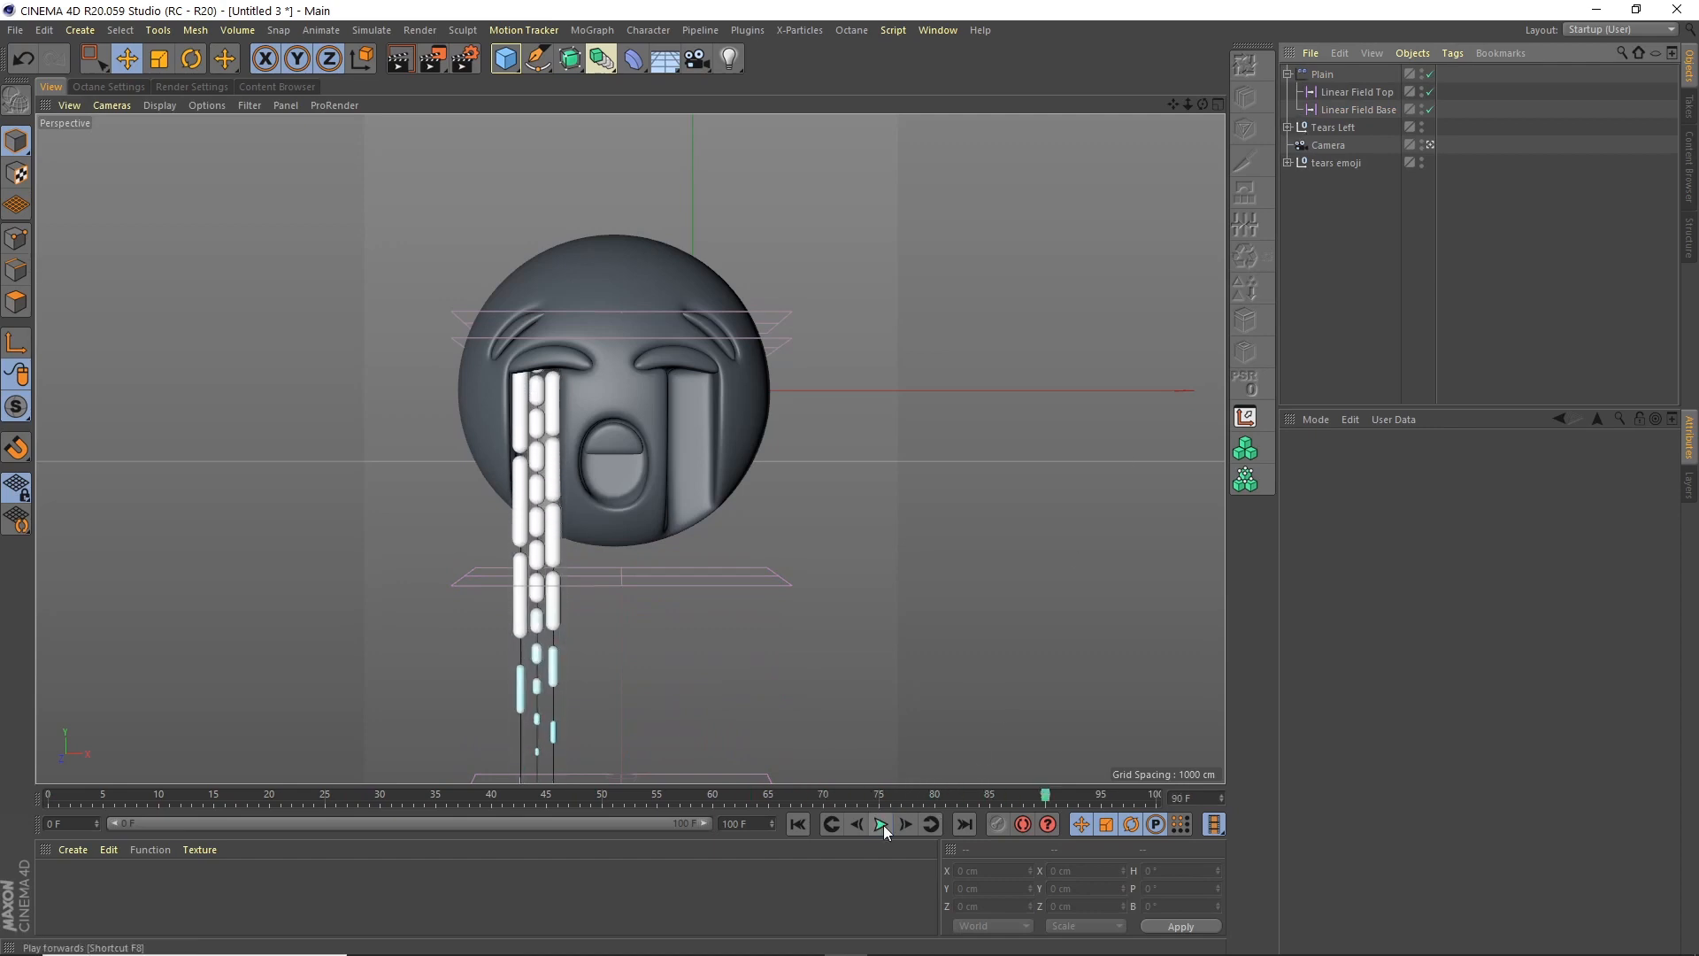
Collapse the Plain effector, duplicate the Tears Left group and rename the copy as Tears Right
click(1288, 74)
click(1327, 93)
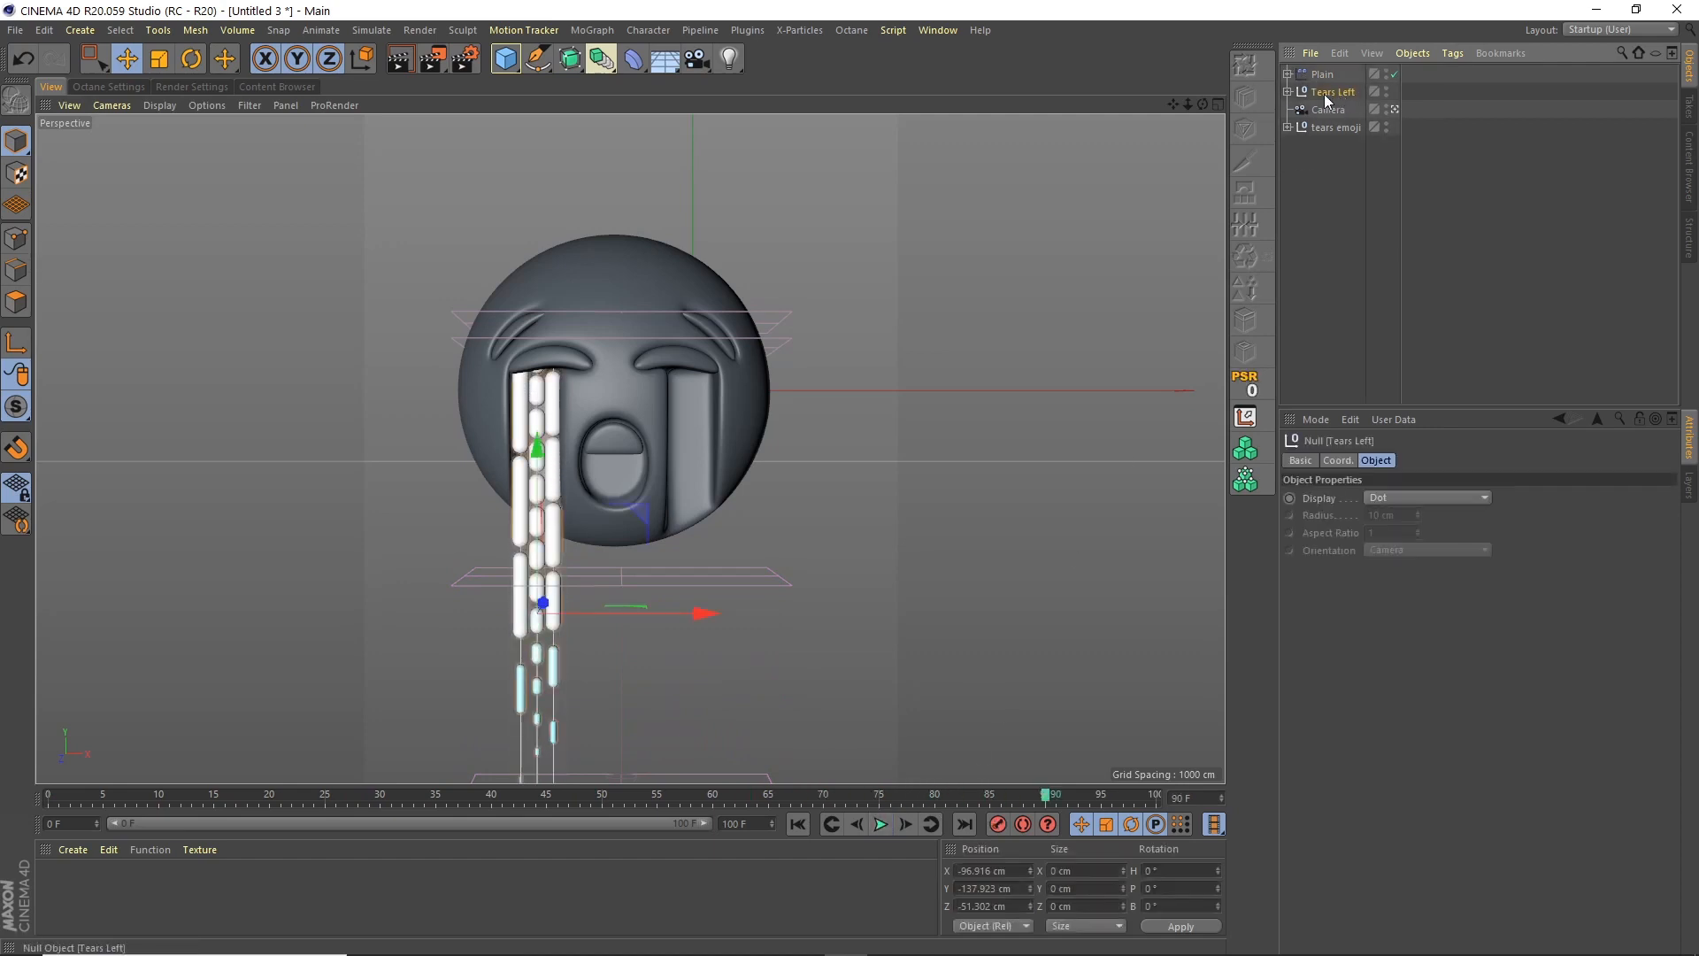
ctrl+drag(1327, 108, 1329, 109)
double_click(1354, 109)
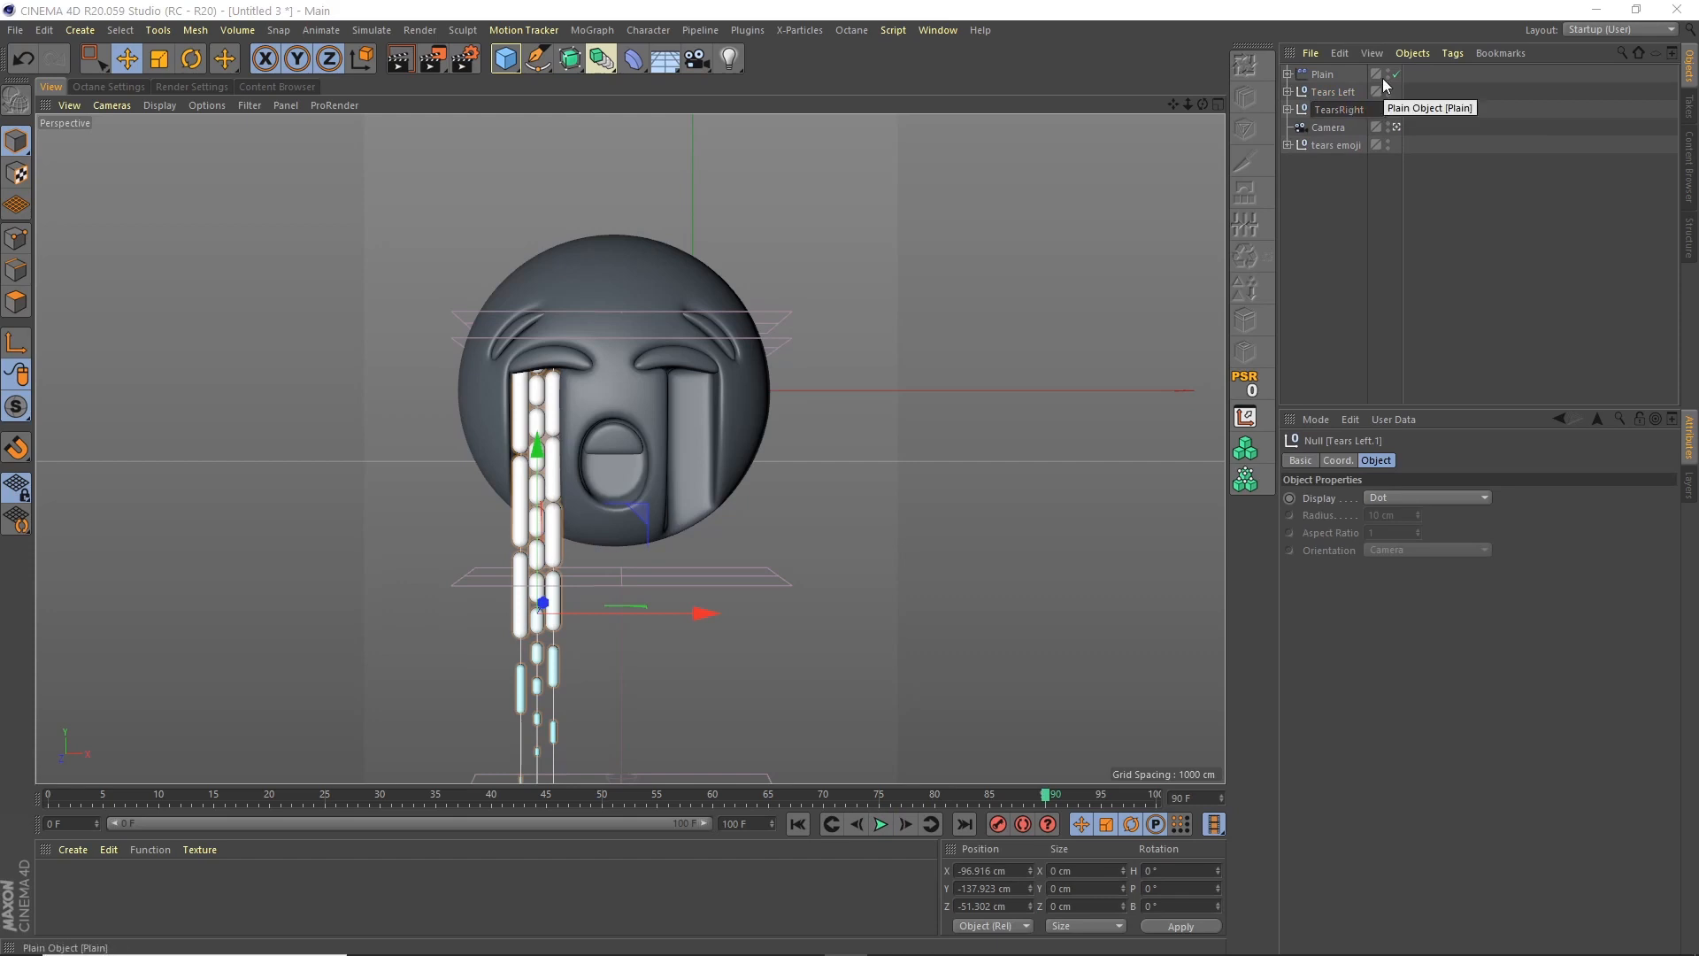
key(Return)
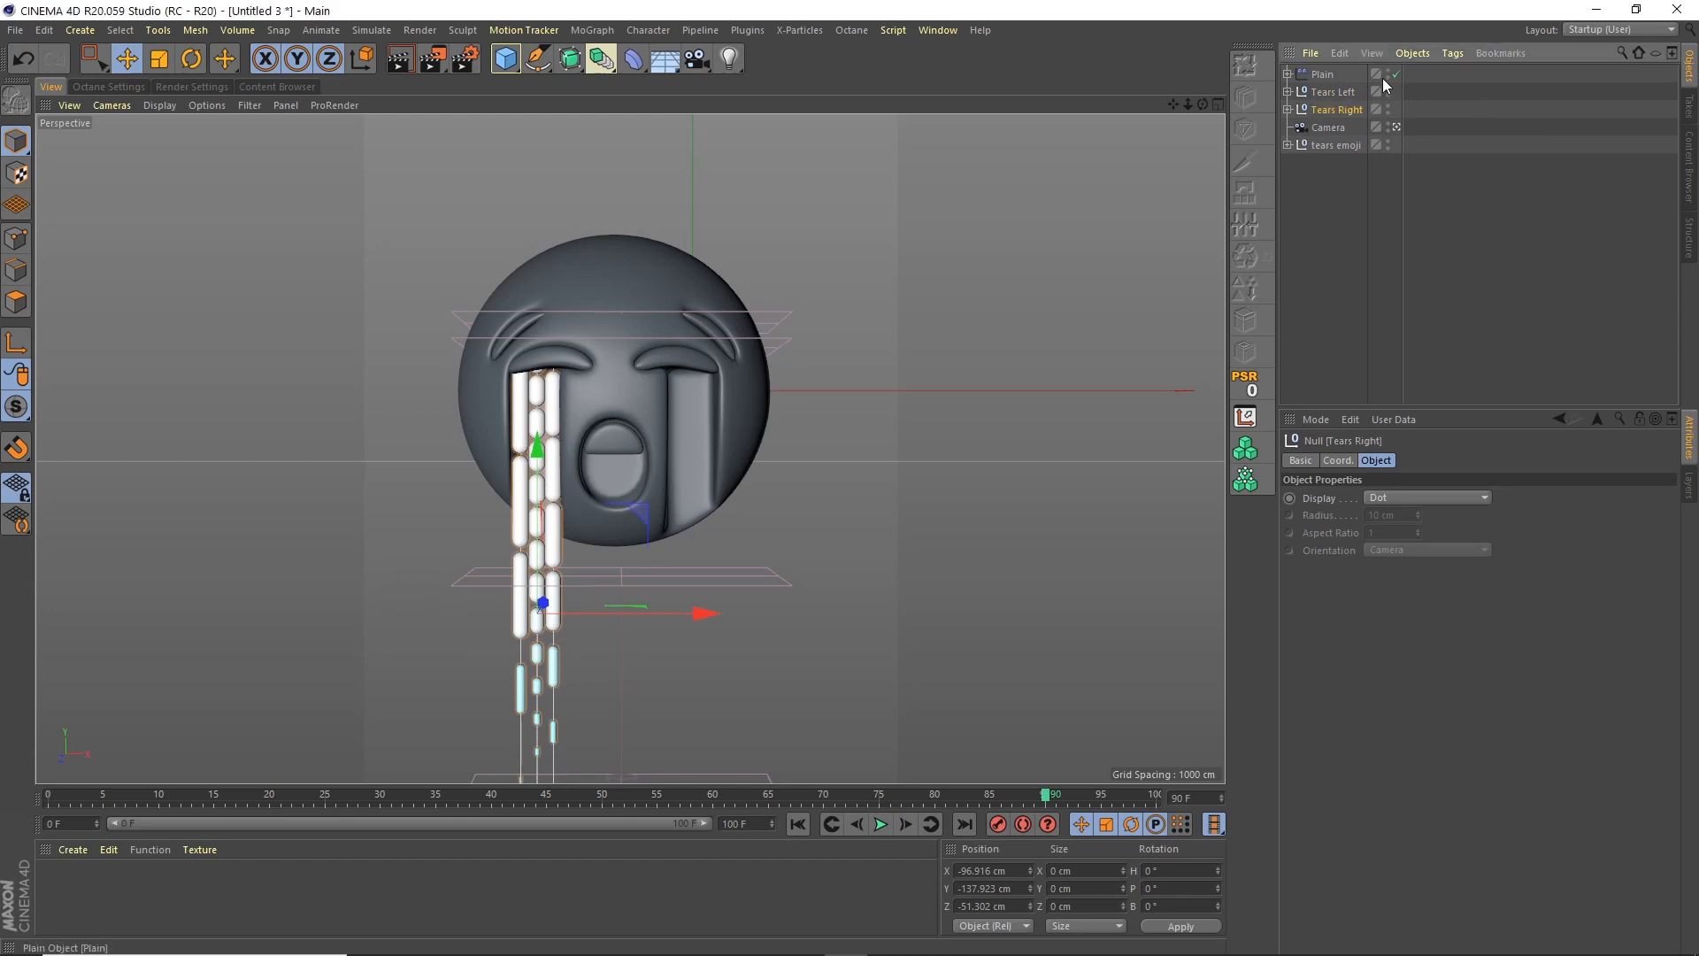
Move the Tears Right group along X to about -1.9 cm, under the second eye, and preview the animation
drag(677, 613, 830, 607)
click(880, 824)
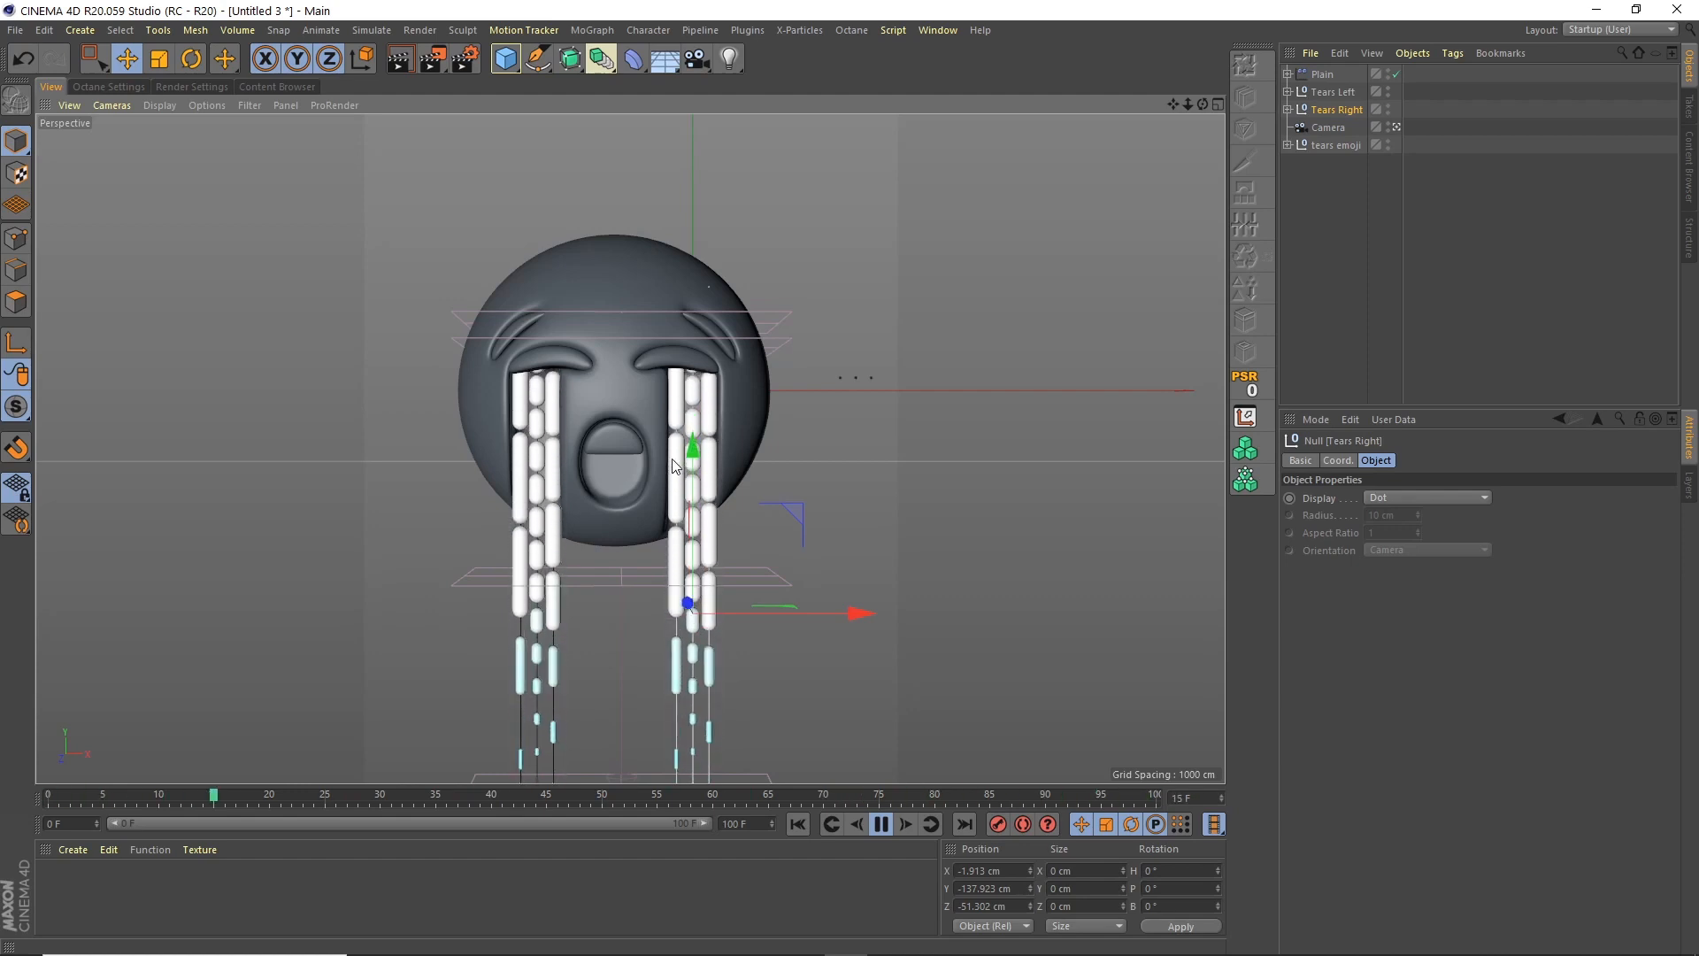
click(881, 824)
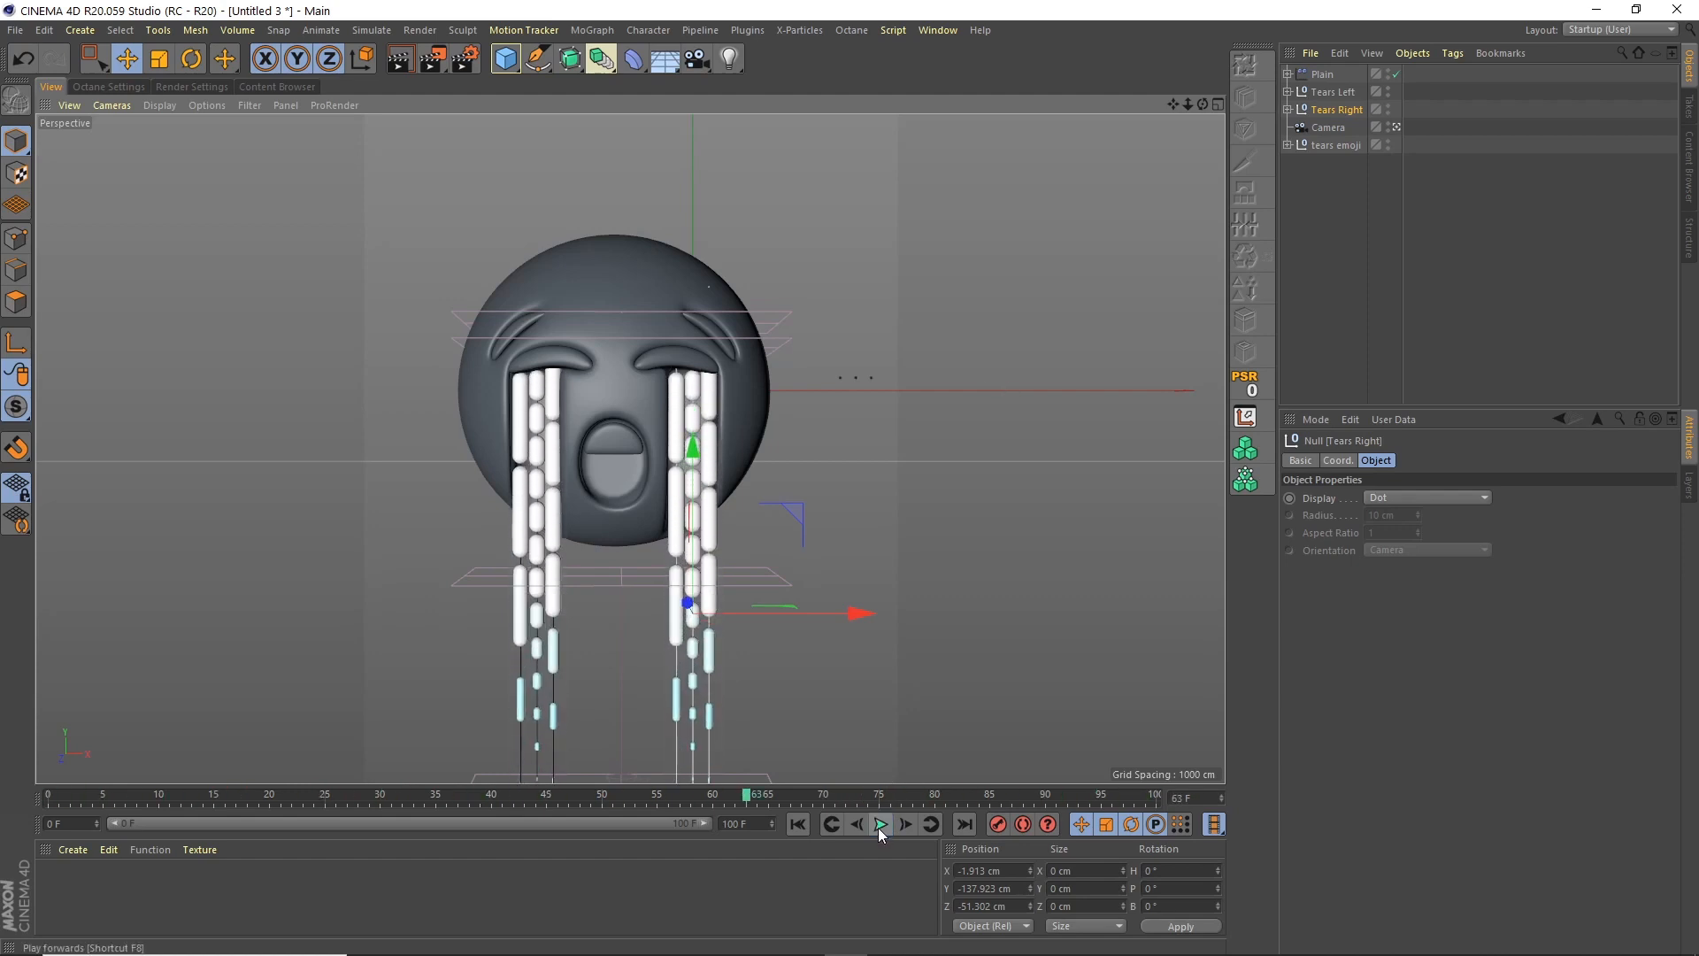
Try to rotate the Tears Right group about 180° in heading, preview the animation, and undo the rotation
key(r)
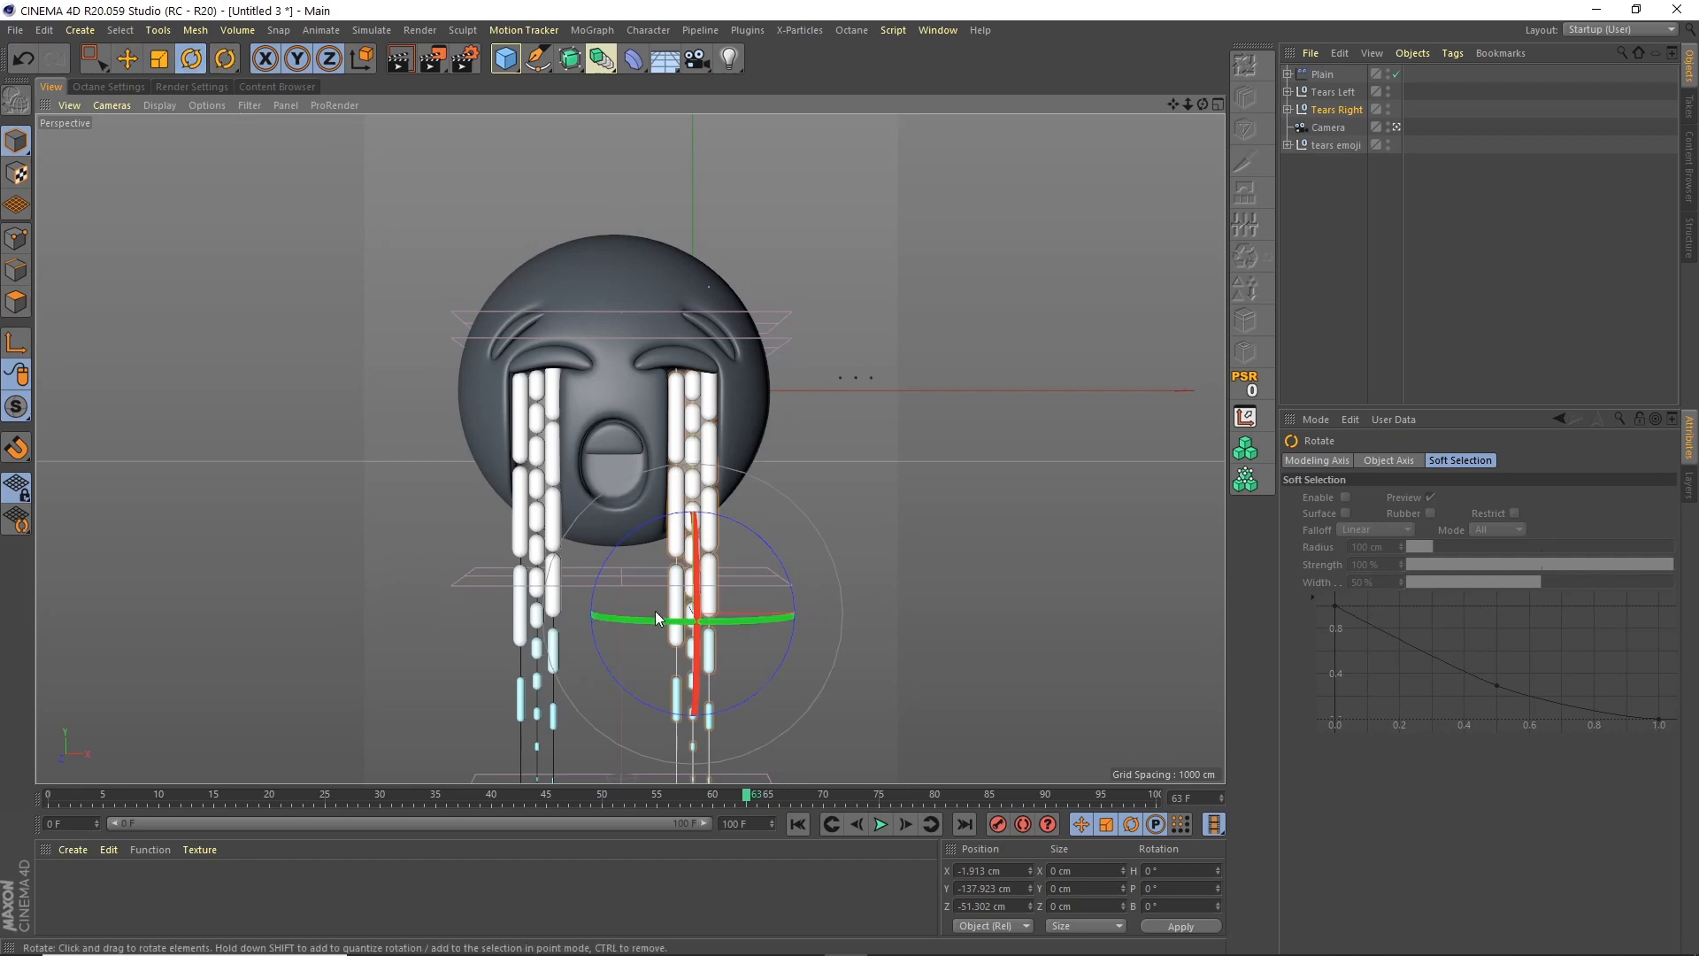
drag(654, 616, 1017, 542)
click(881, 824)
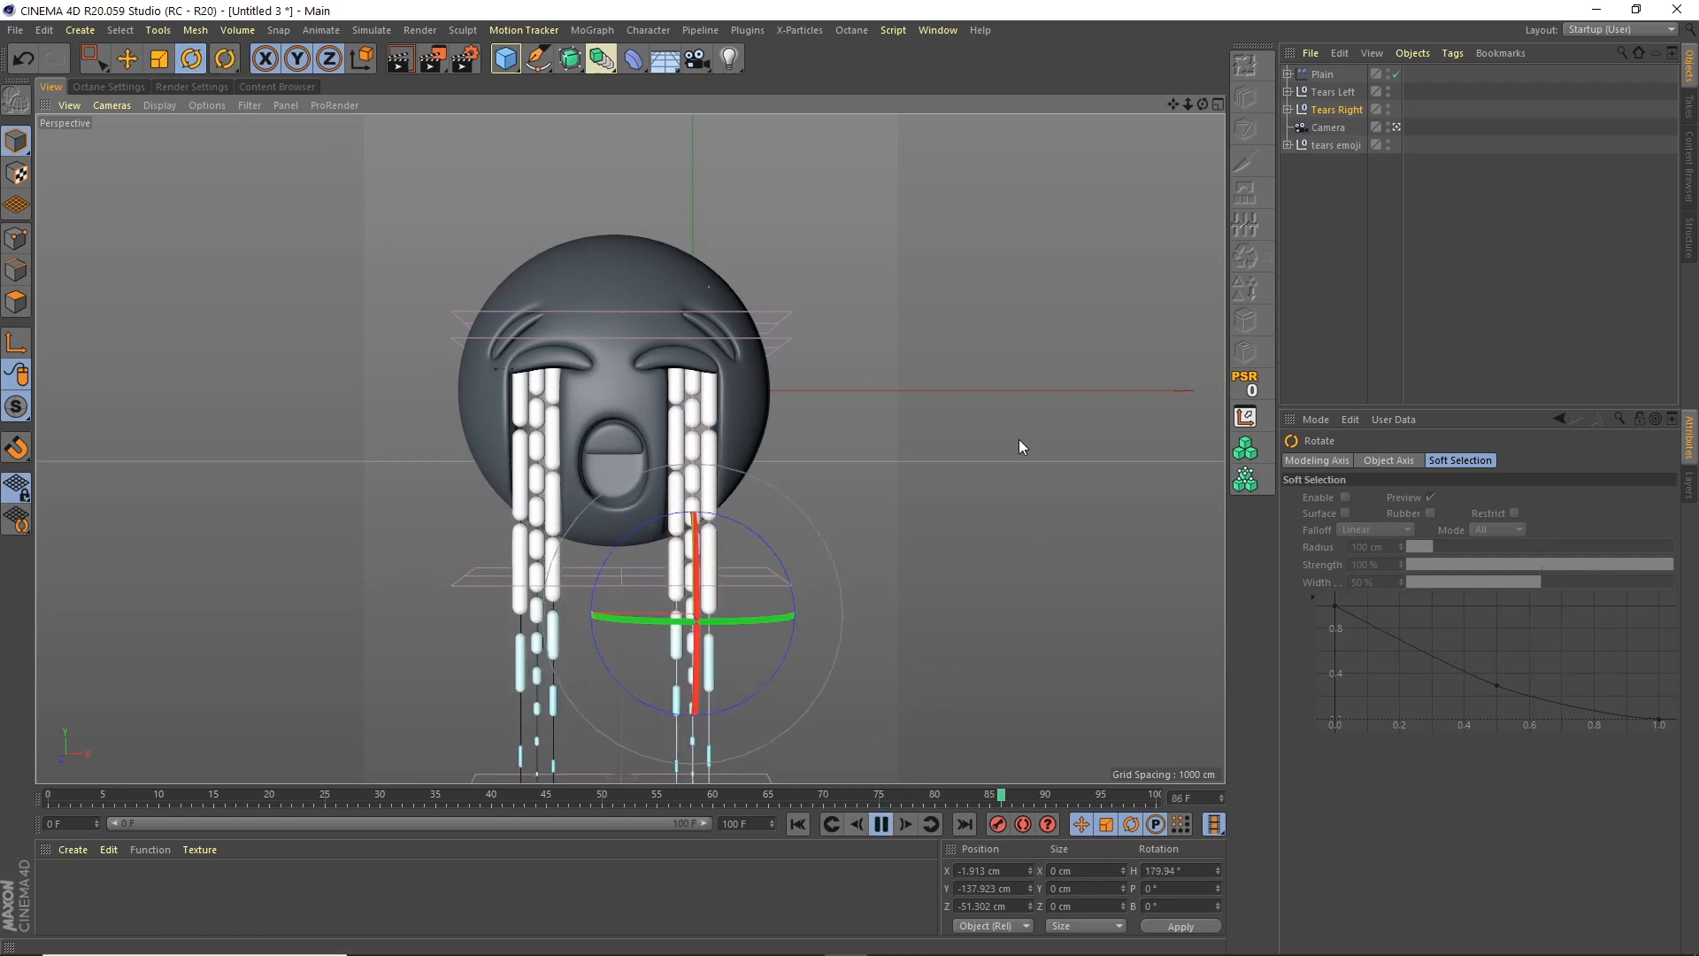
click(880, 824)
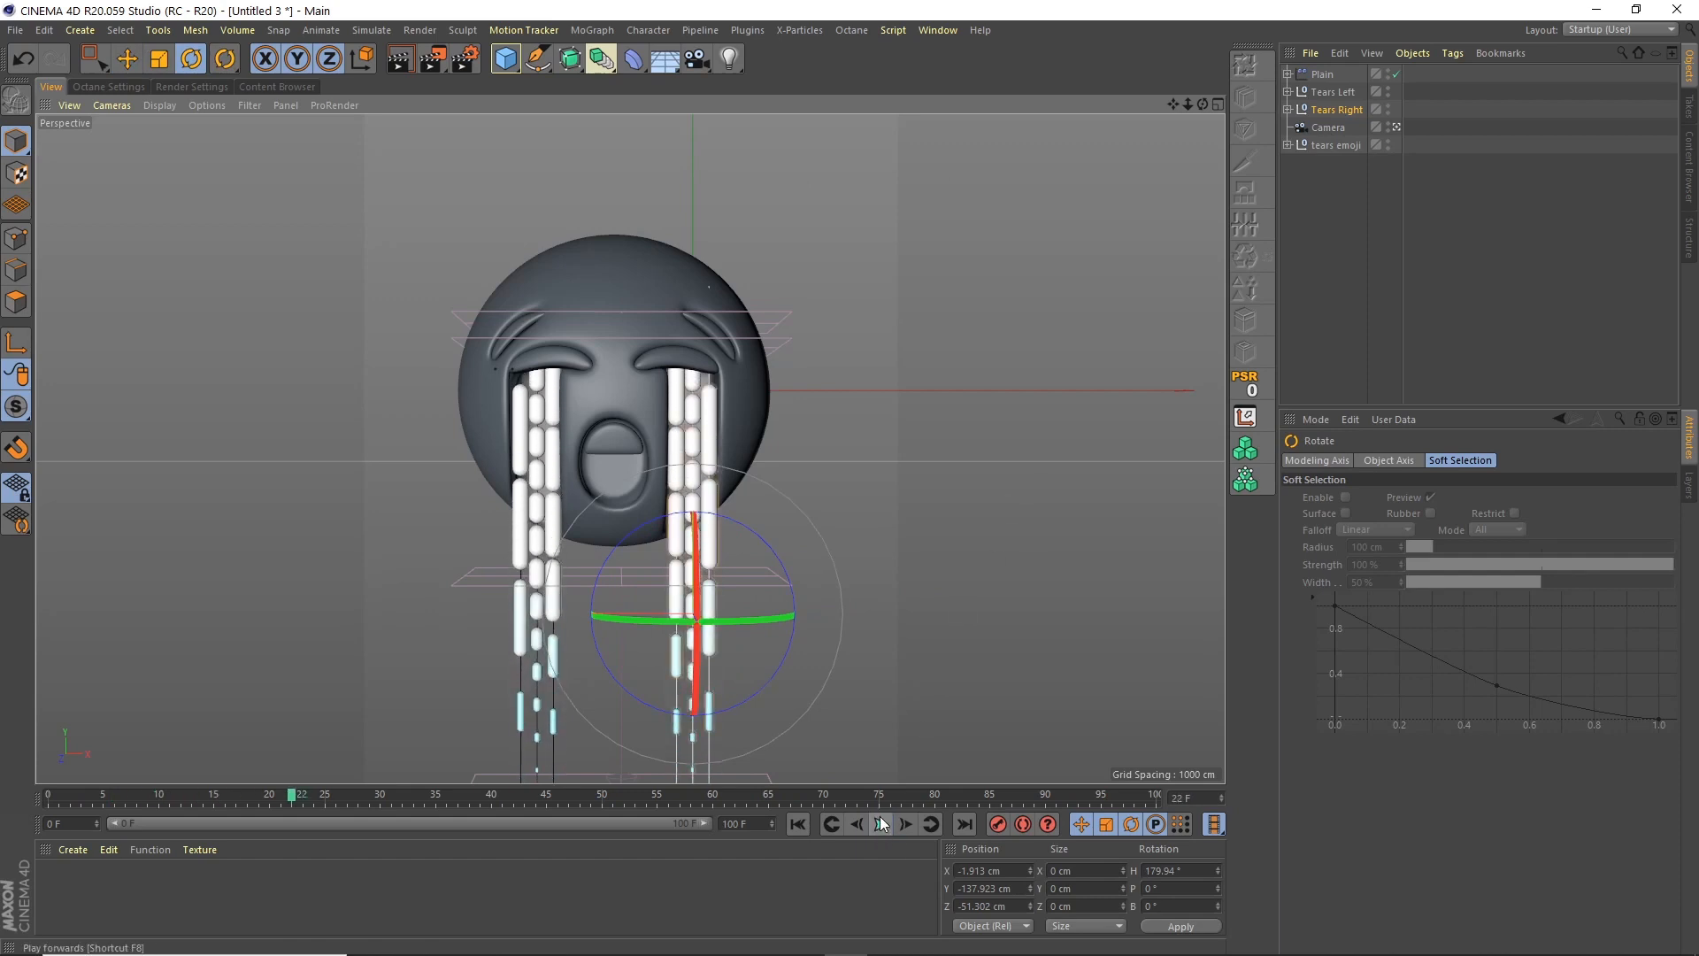
key(ctrl+z)
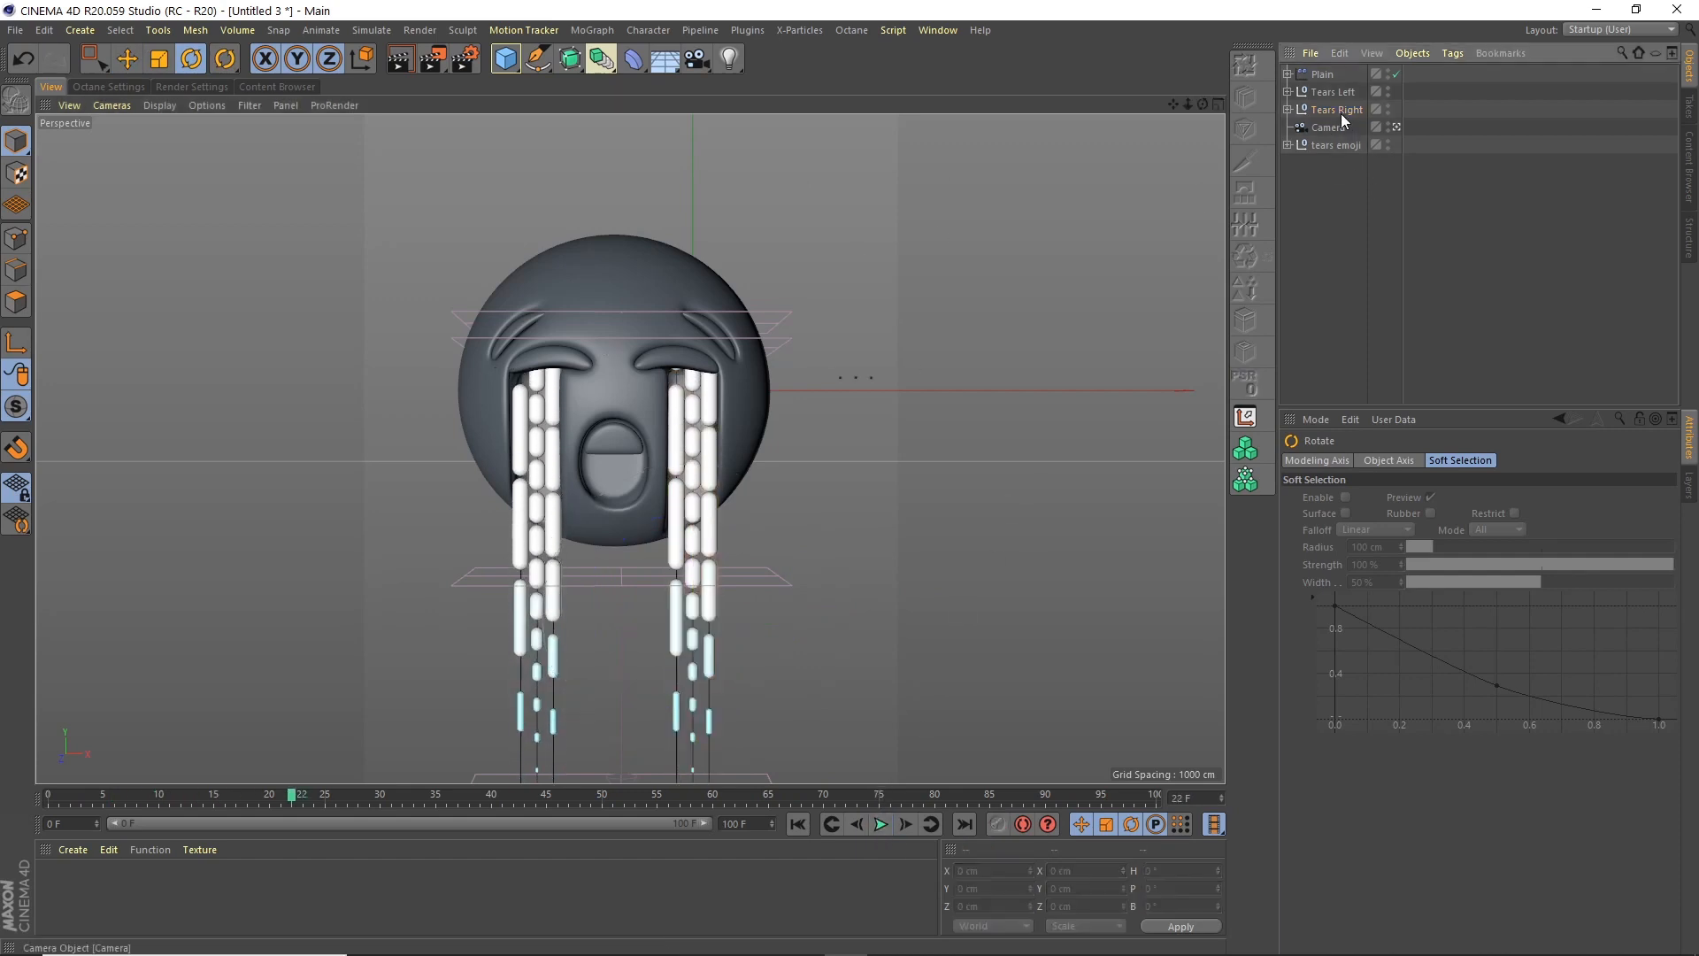
Duplicate the Tears Left and Tears Right groups together and set the copies' heading rotation to 180°
ctrl+click(1332, 92)
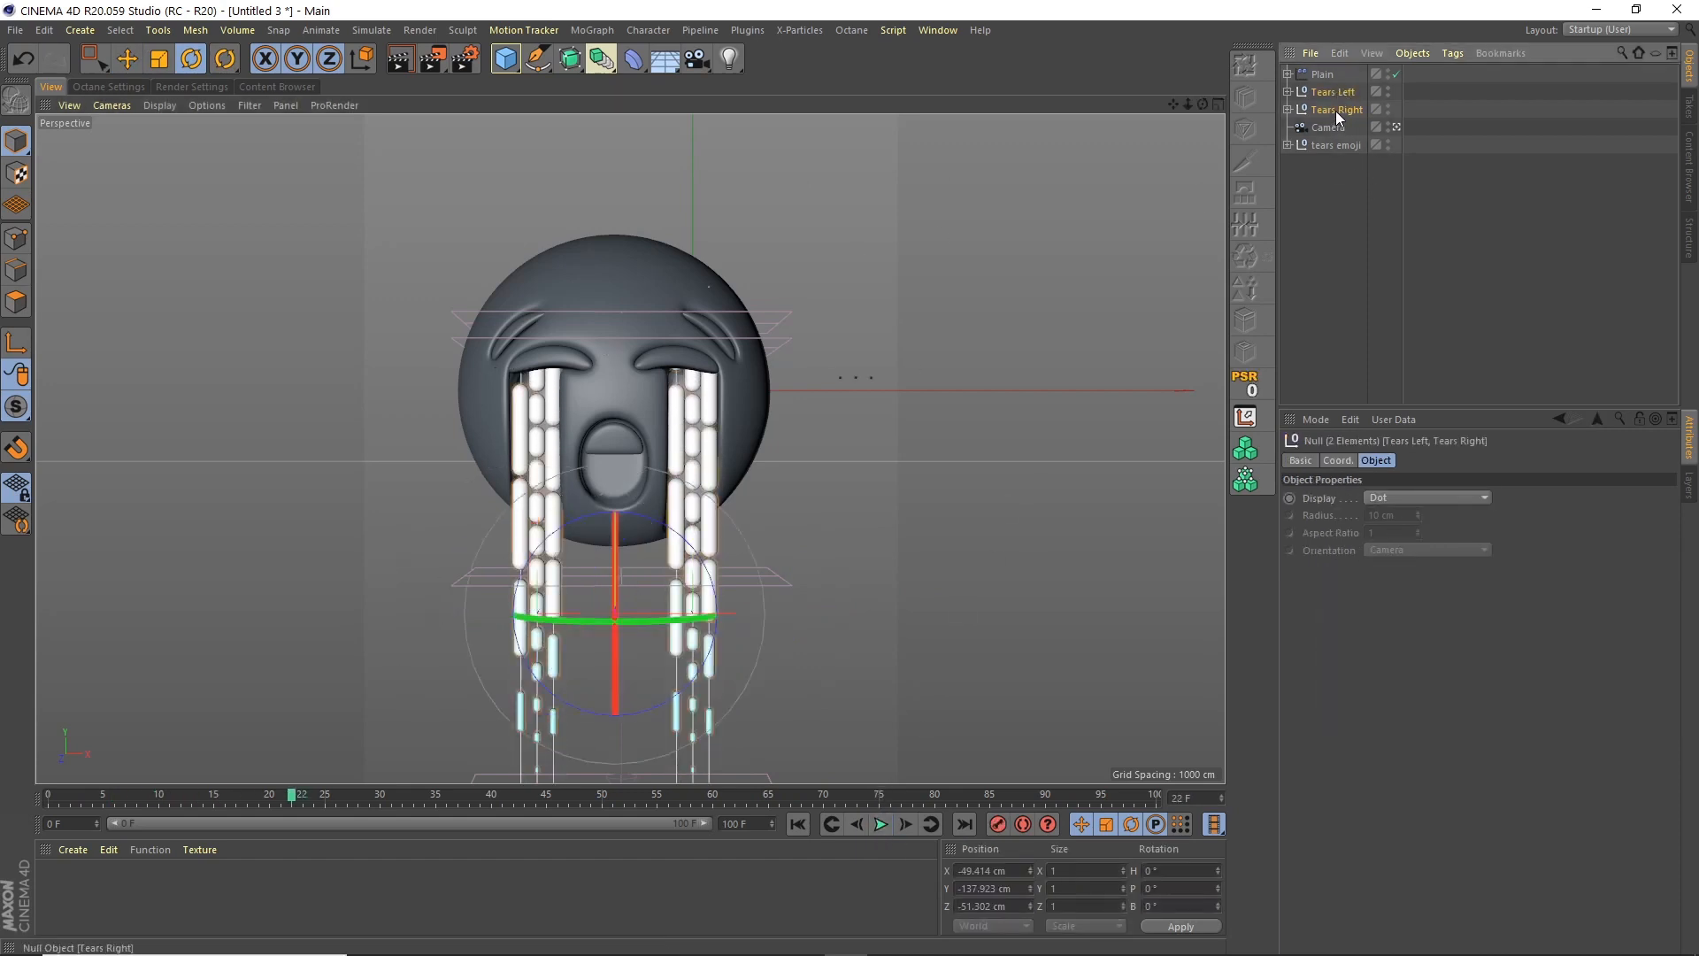
ctrl+drag(1338, 124, 1341, 126)
click(1218, 105)
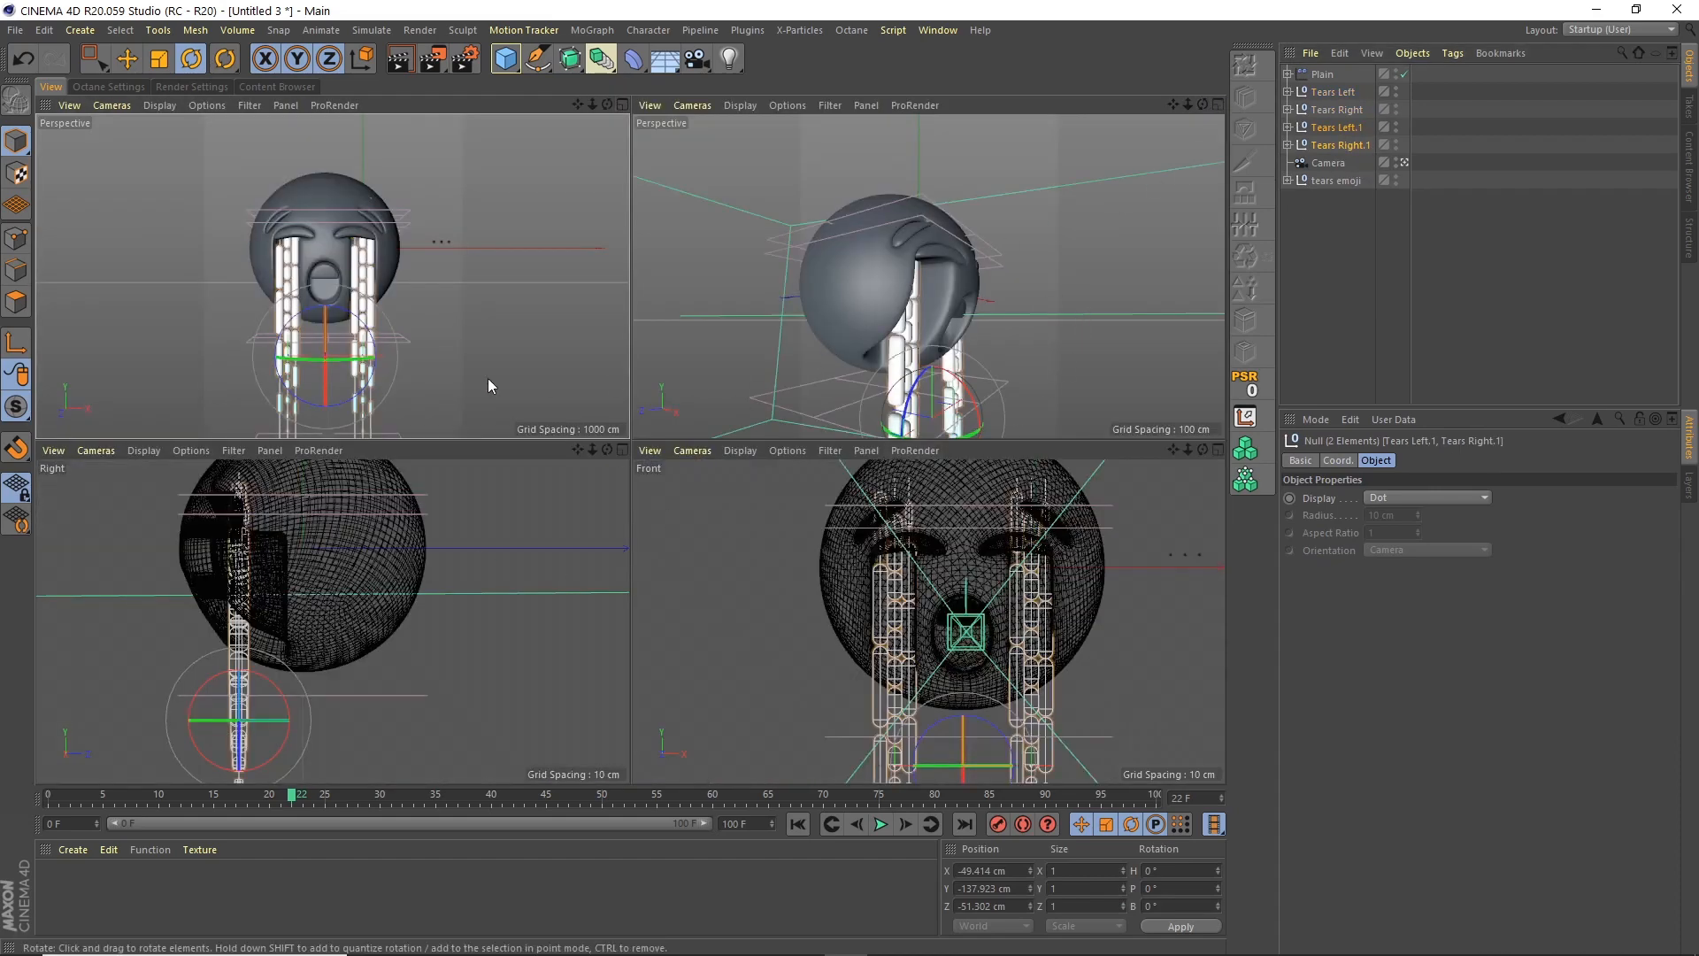
drag(345, 359, 566, 292)
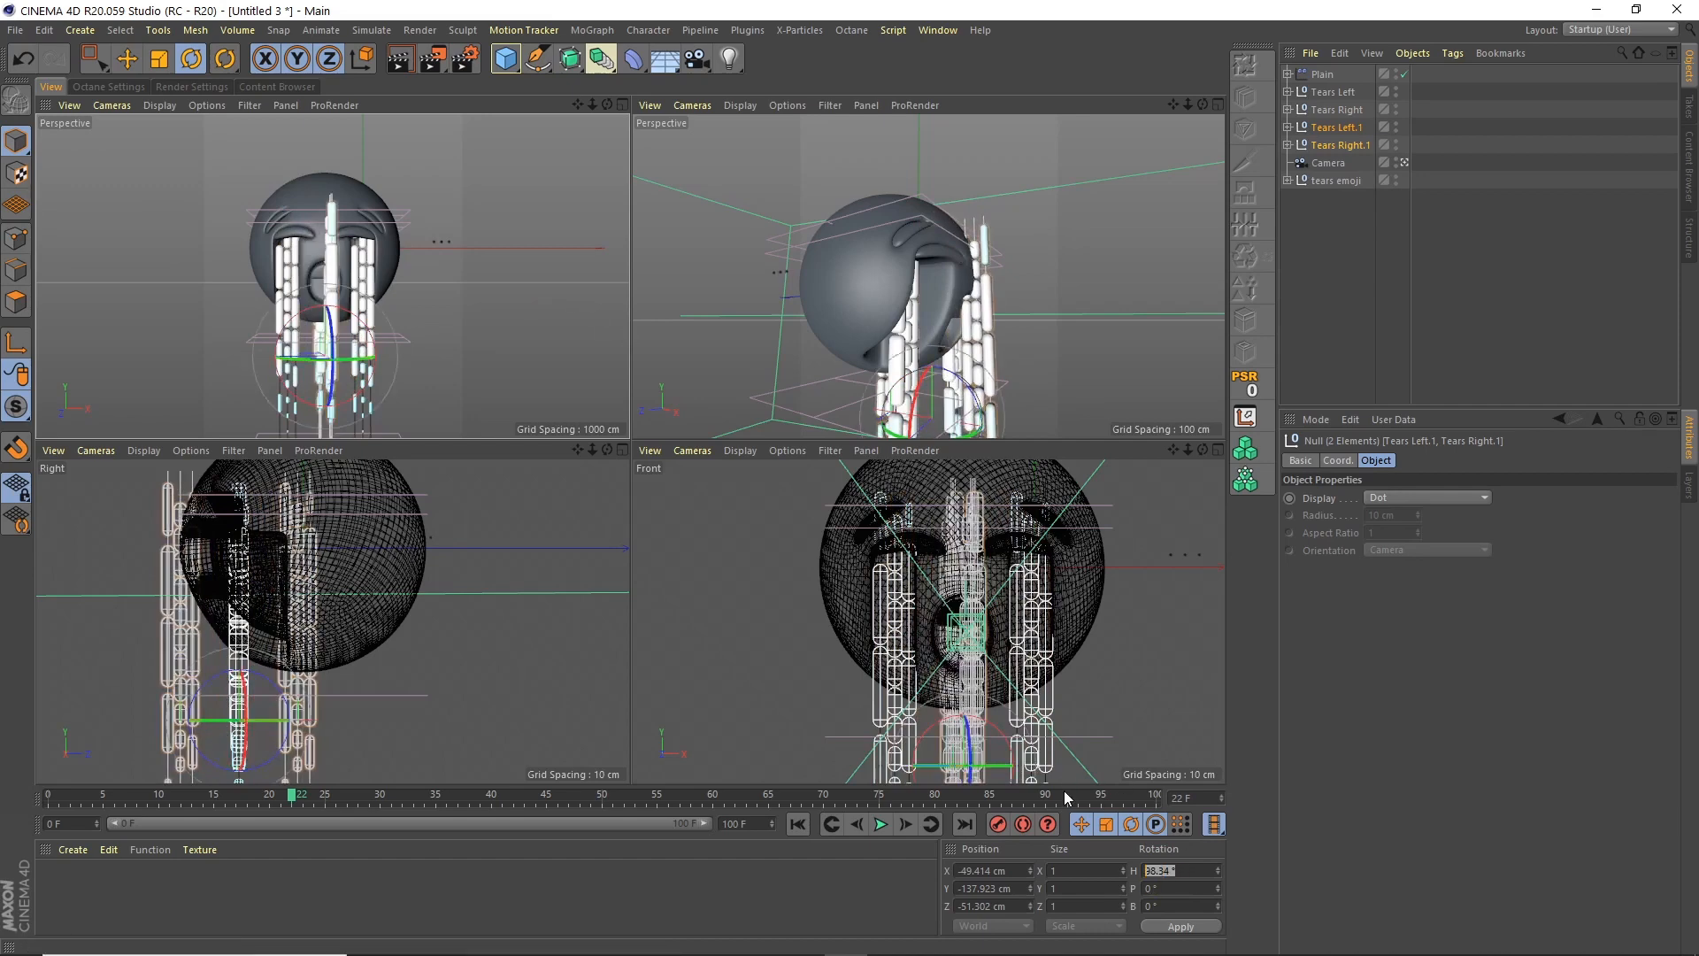
text(180)
key(Return)
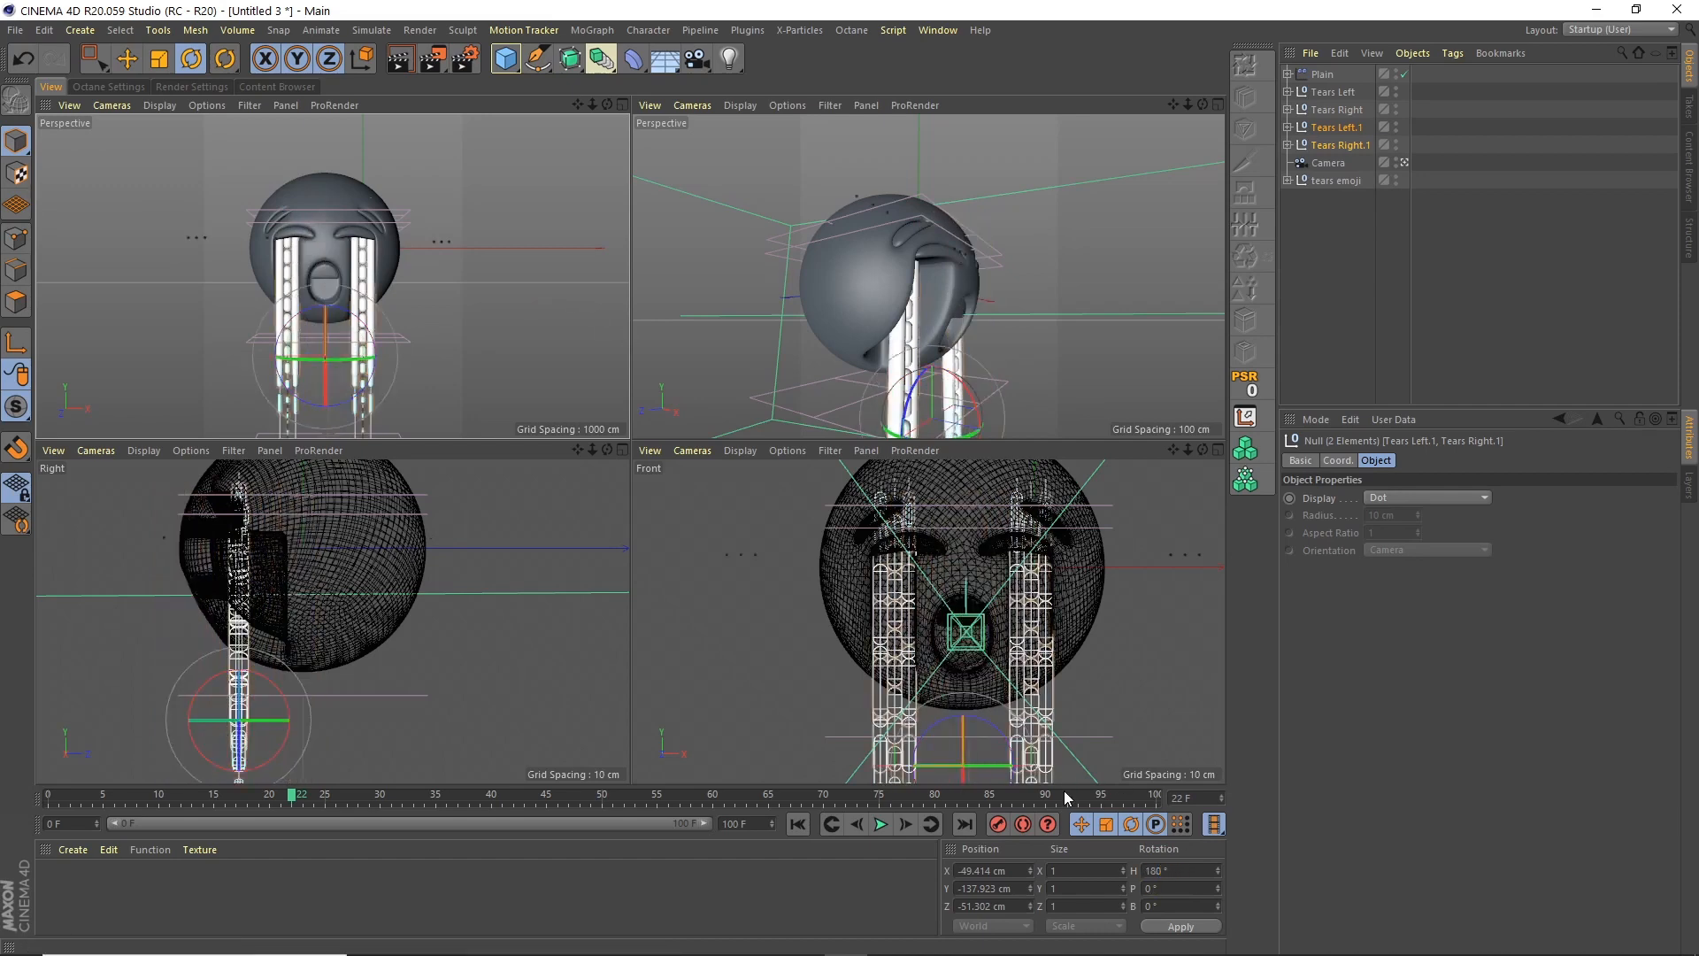
Offset the two copied tear groups to about Z -28.7 cm and Y -151.7 cm, and preview the animation
click(126, 59)
drag(991, 428, 970, 431)
click(622, 104)
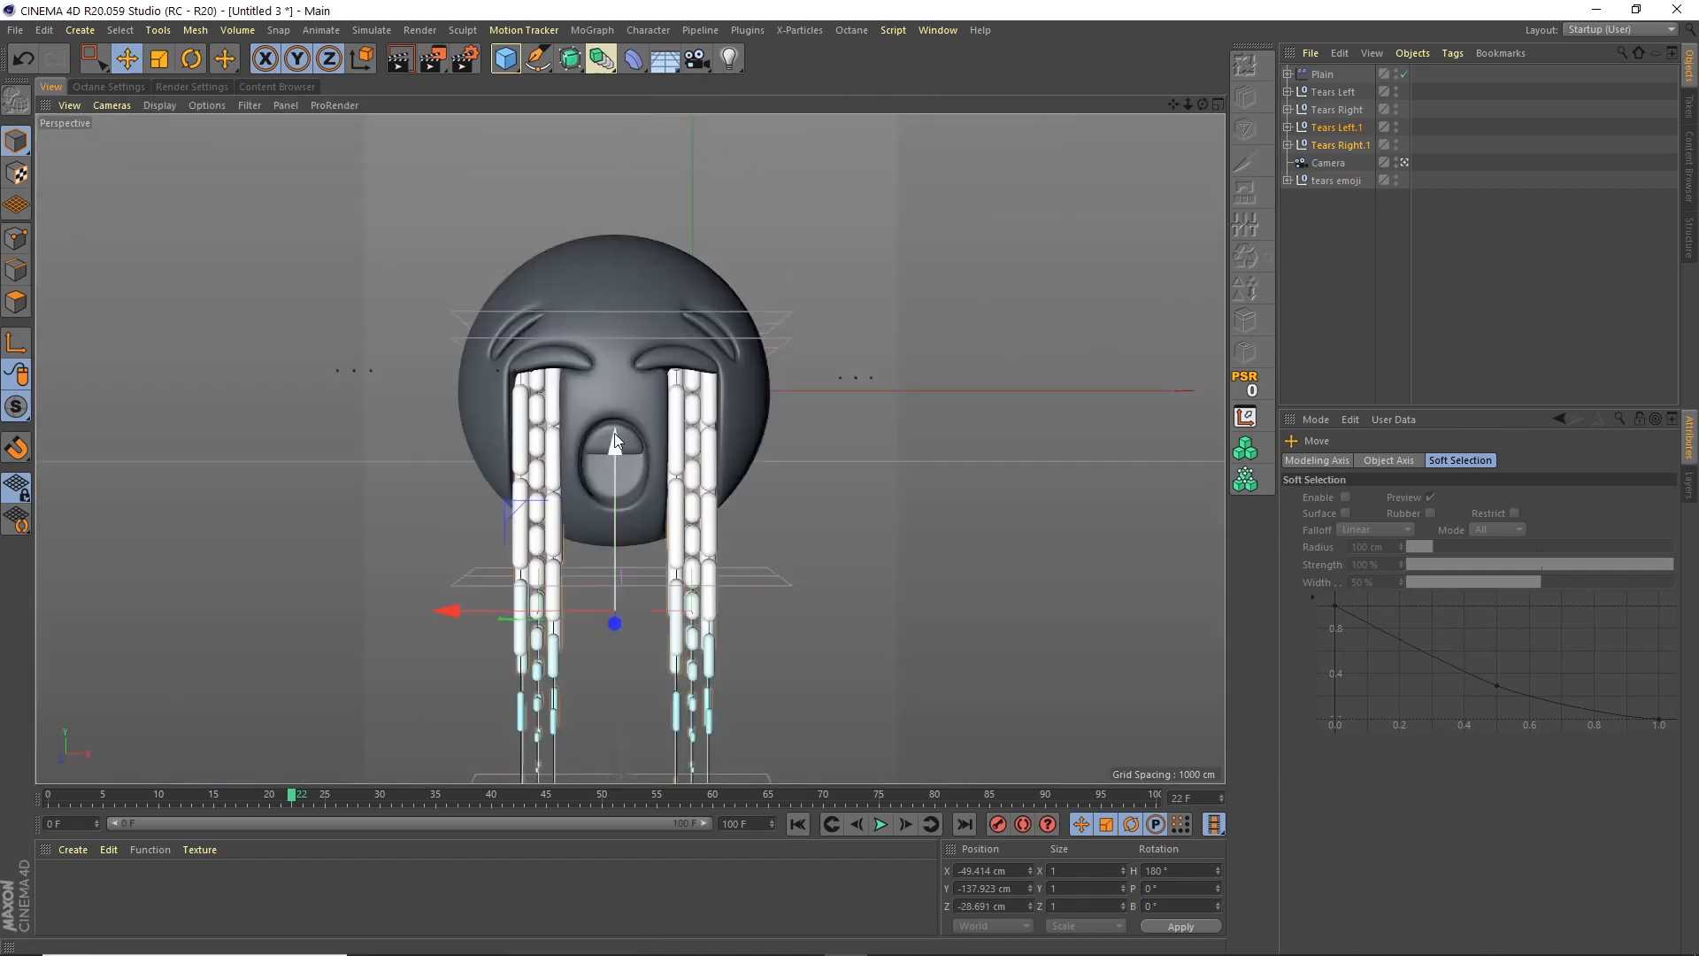
drag(616, 442, 615, 468)
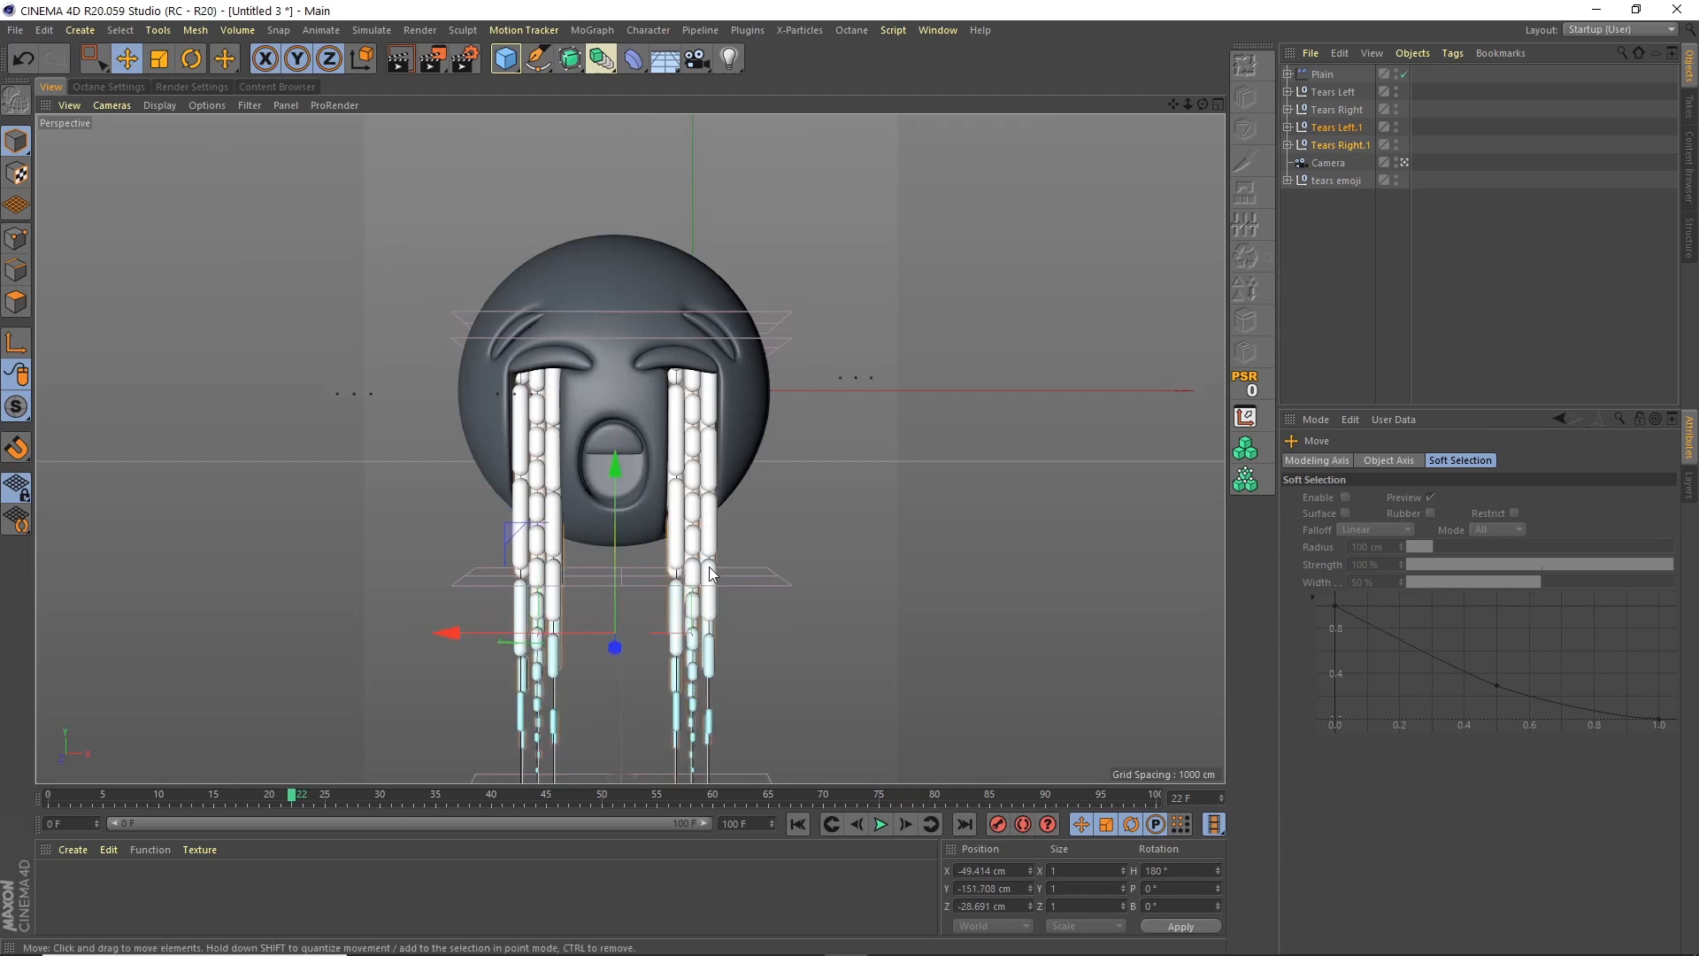
click(880, 826)
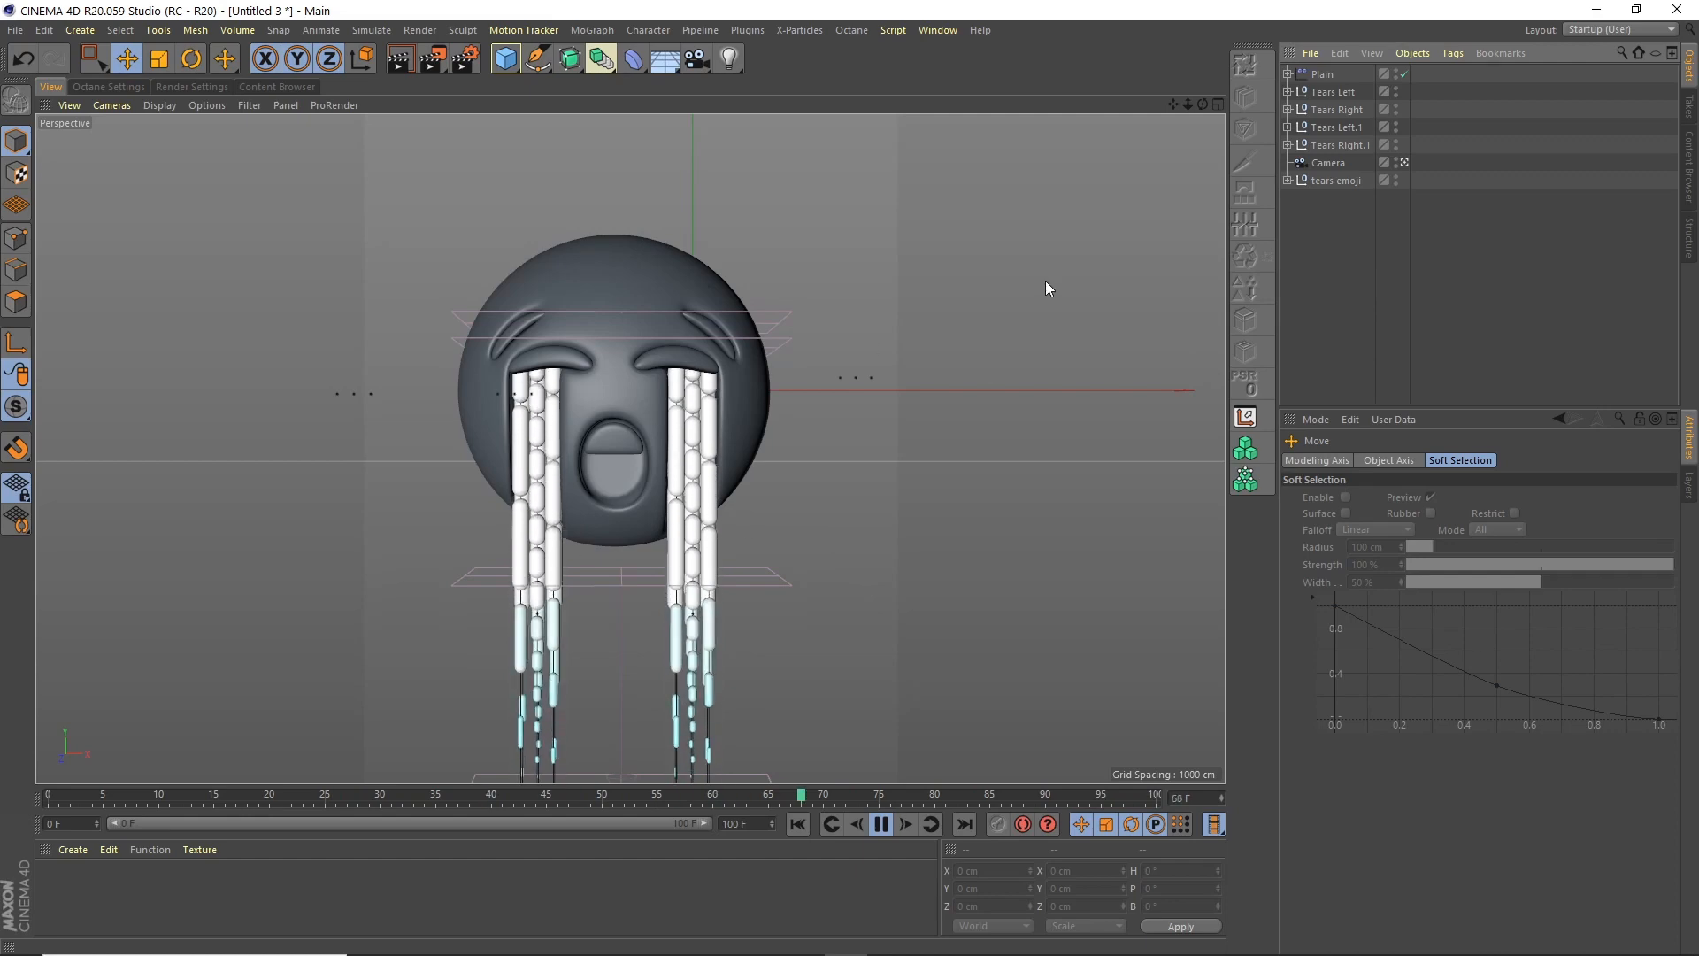
click(881, 823)
Save the project as CryingEmoji in the Emoji Tutorial folder, replacing the existing file
key(ctrl+s)
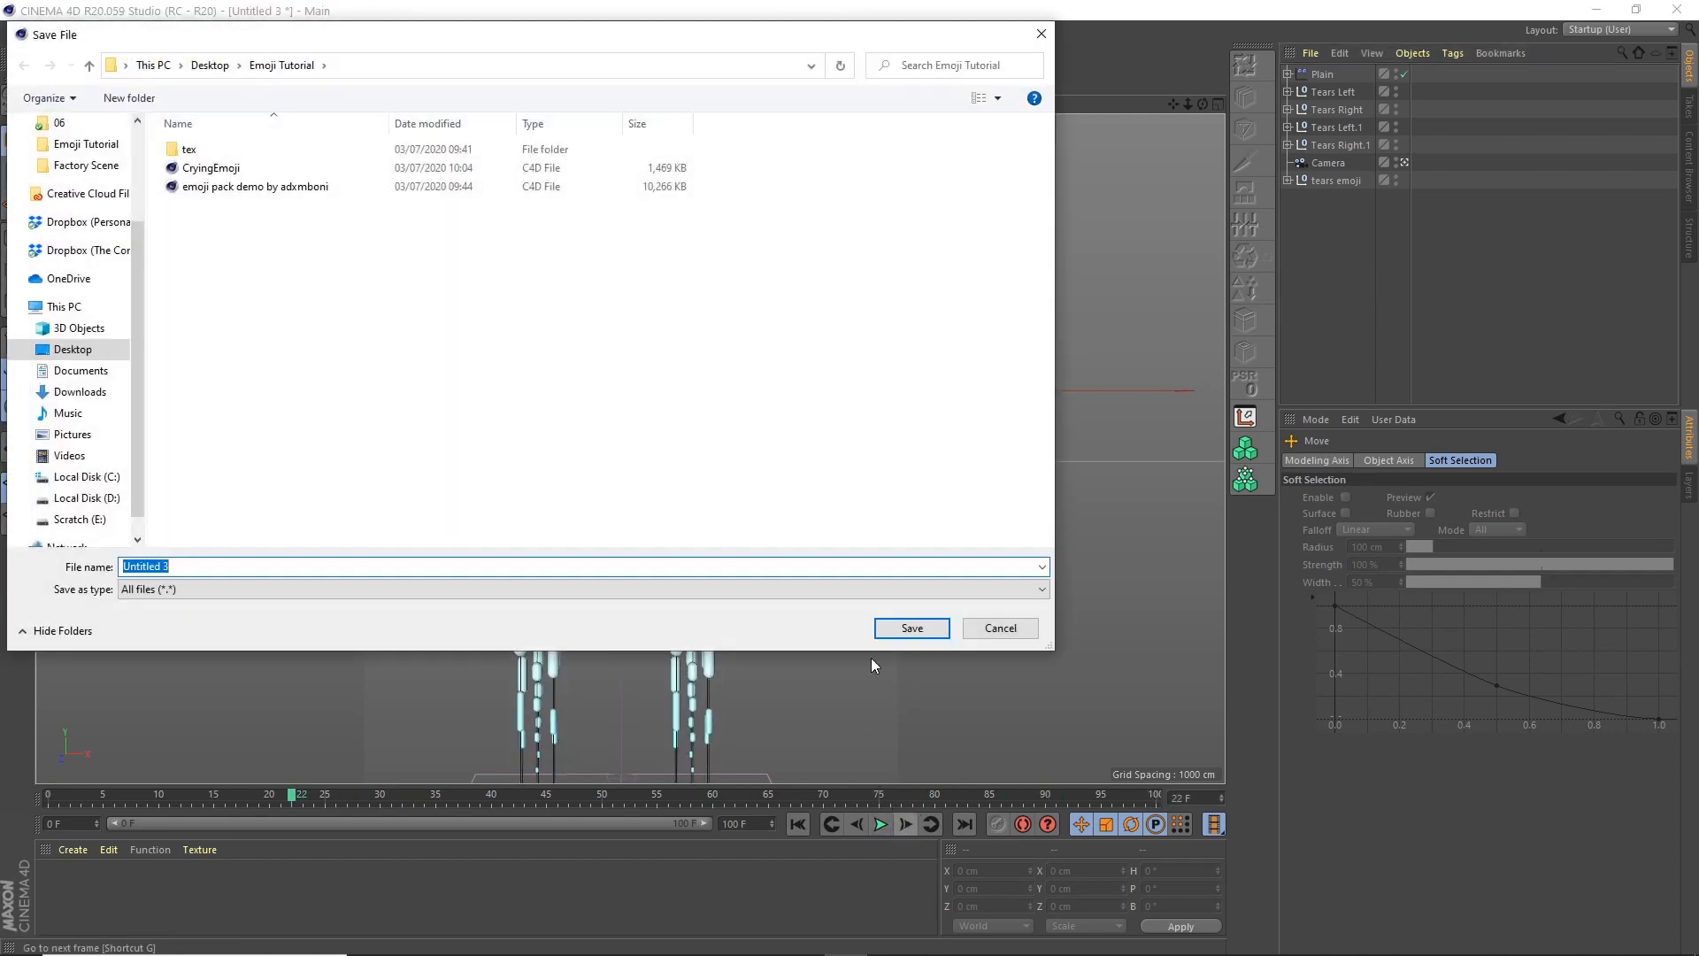
click(212, 168)
click(912, 628)
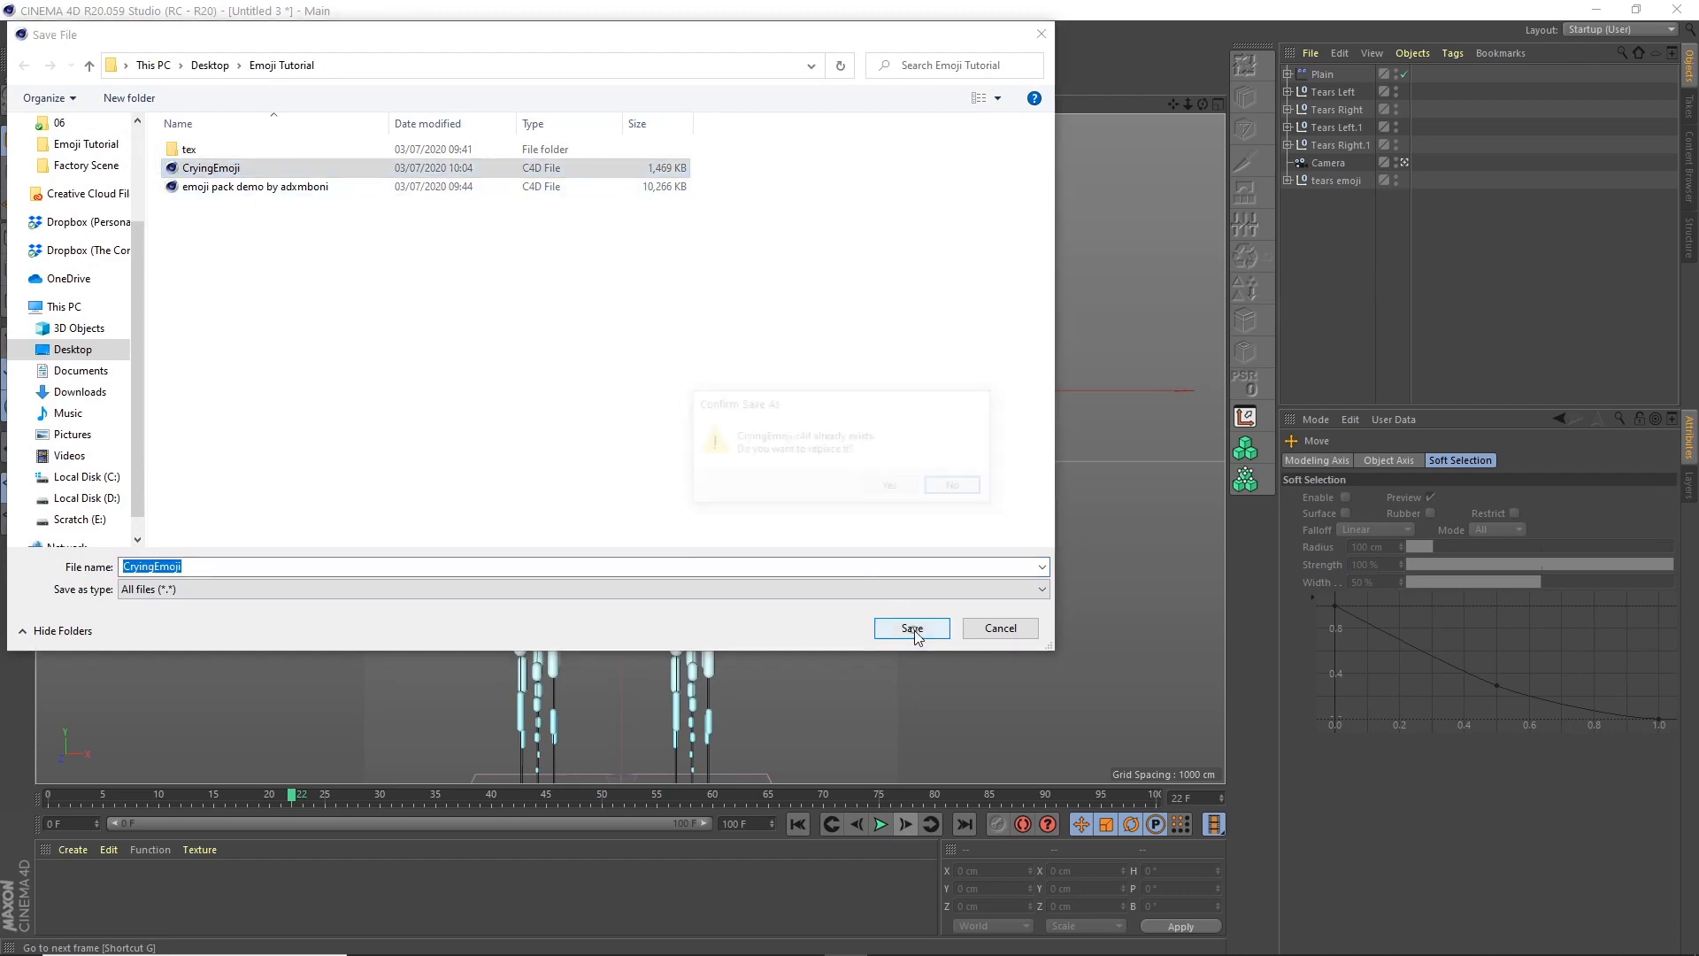
click(888, 486)
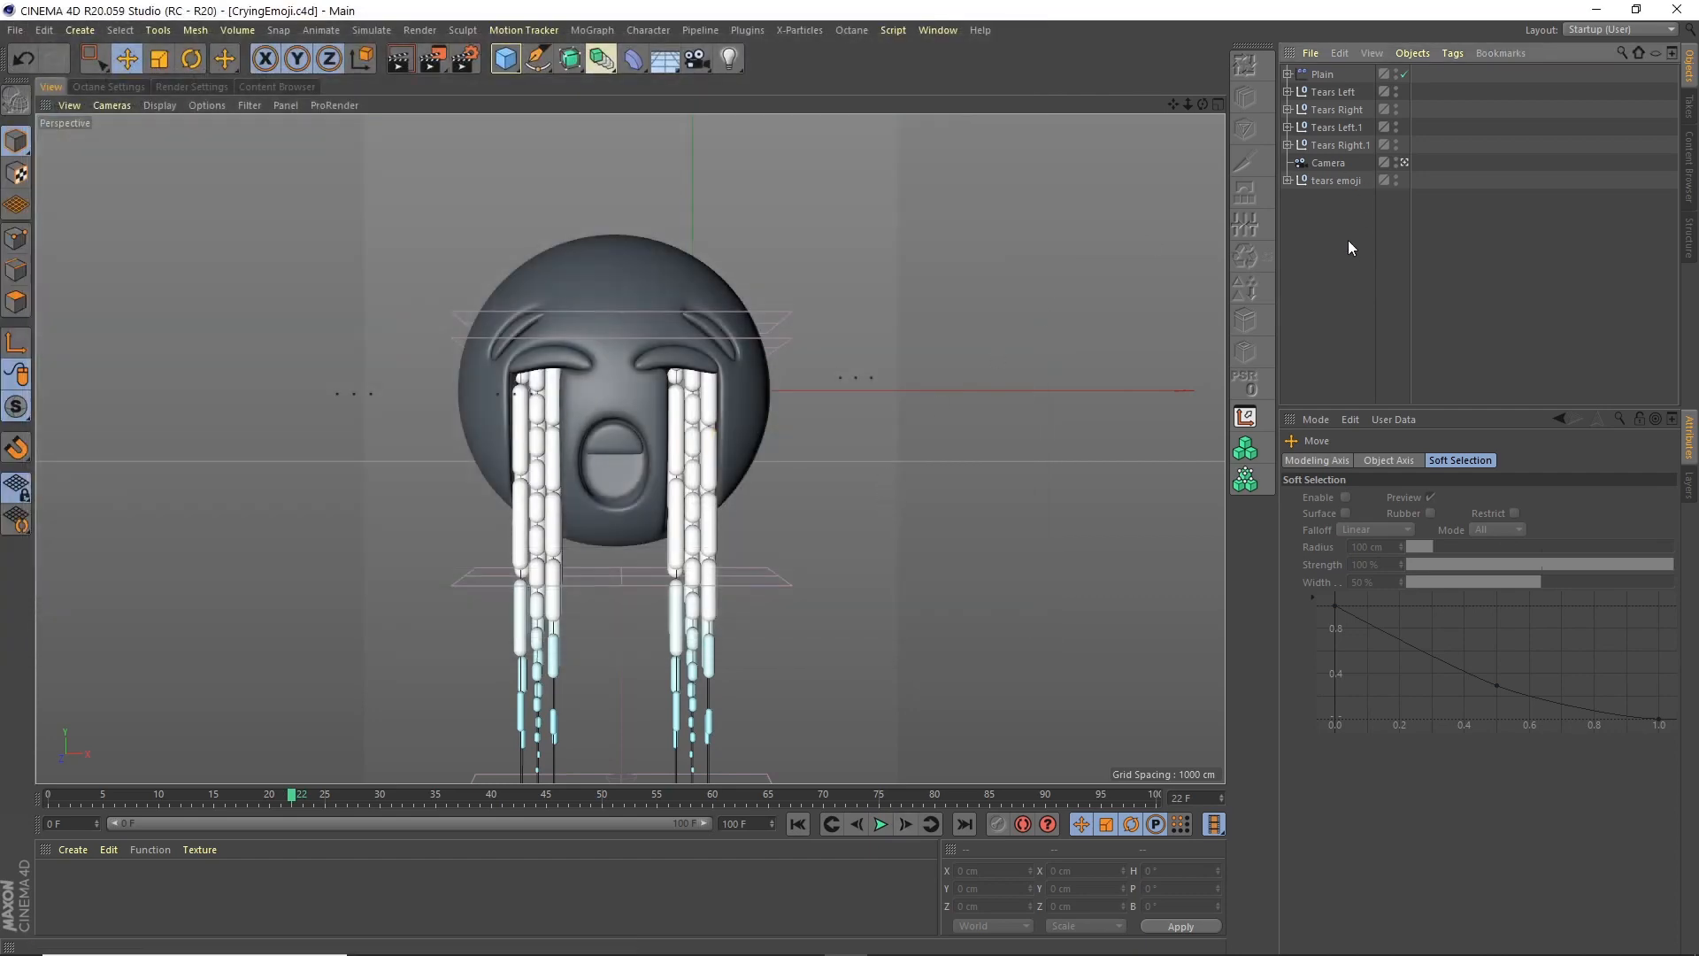
Group the Plain effector, all four tear groups and the tears emoji into a null named Crying, with the Camera above it
click(1321, 76)
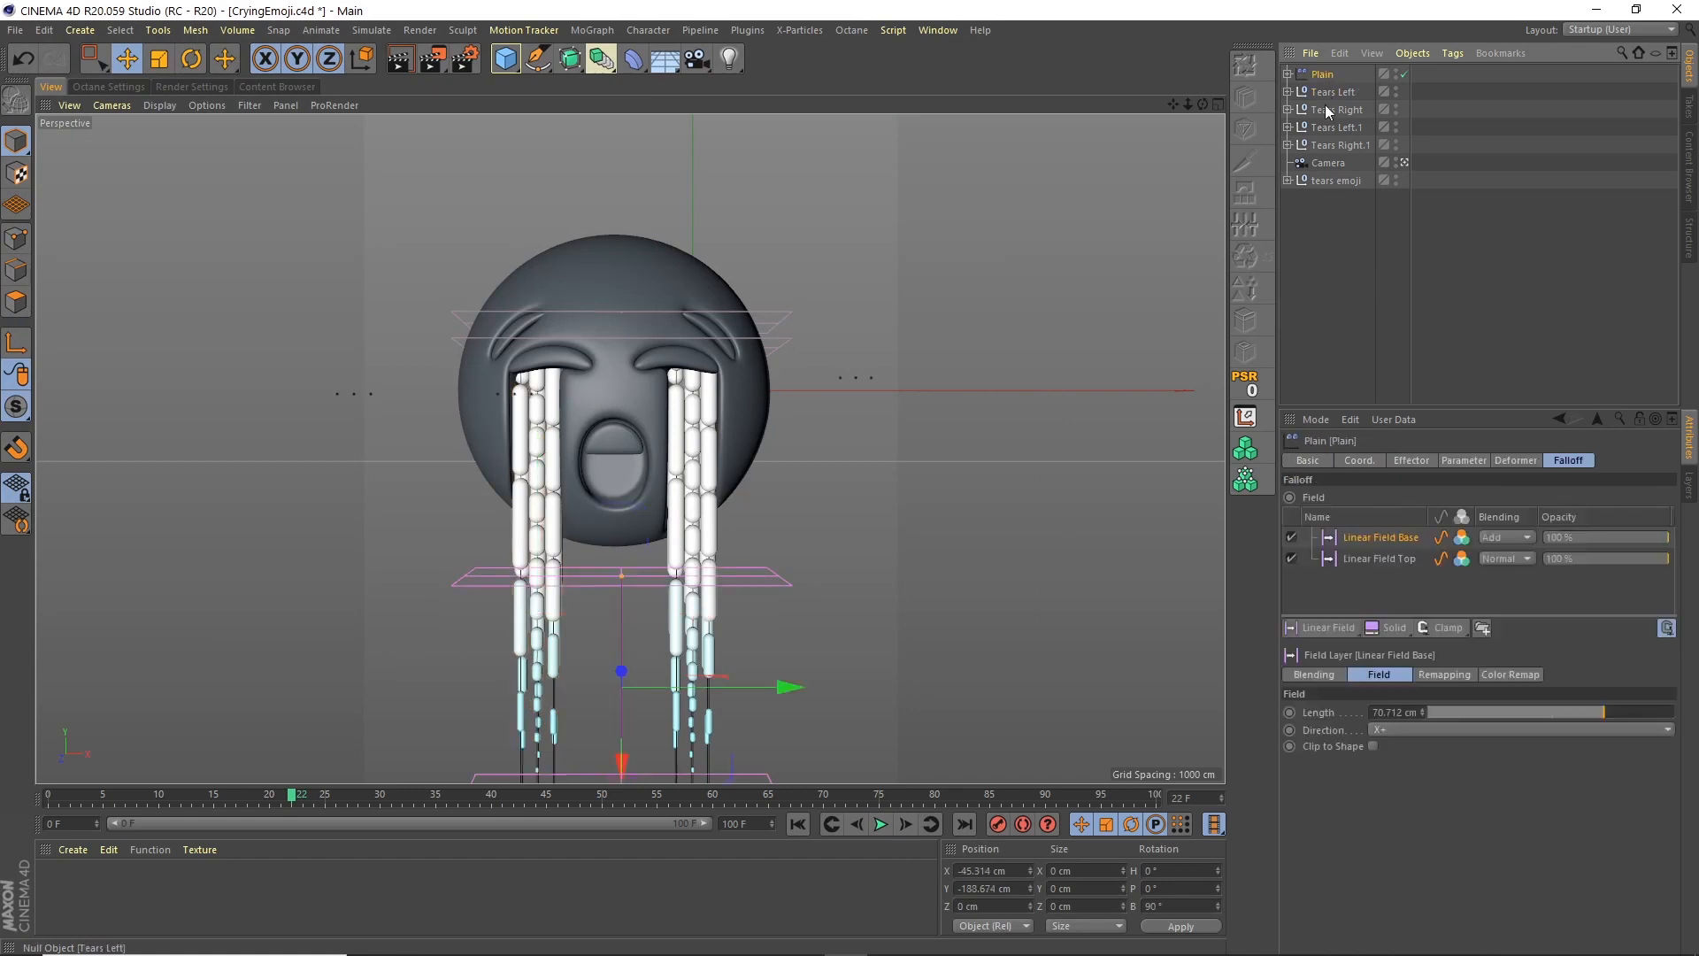
shift+click(1344, 146)
drag(1342, 156, 1340, 159)
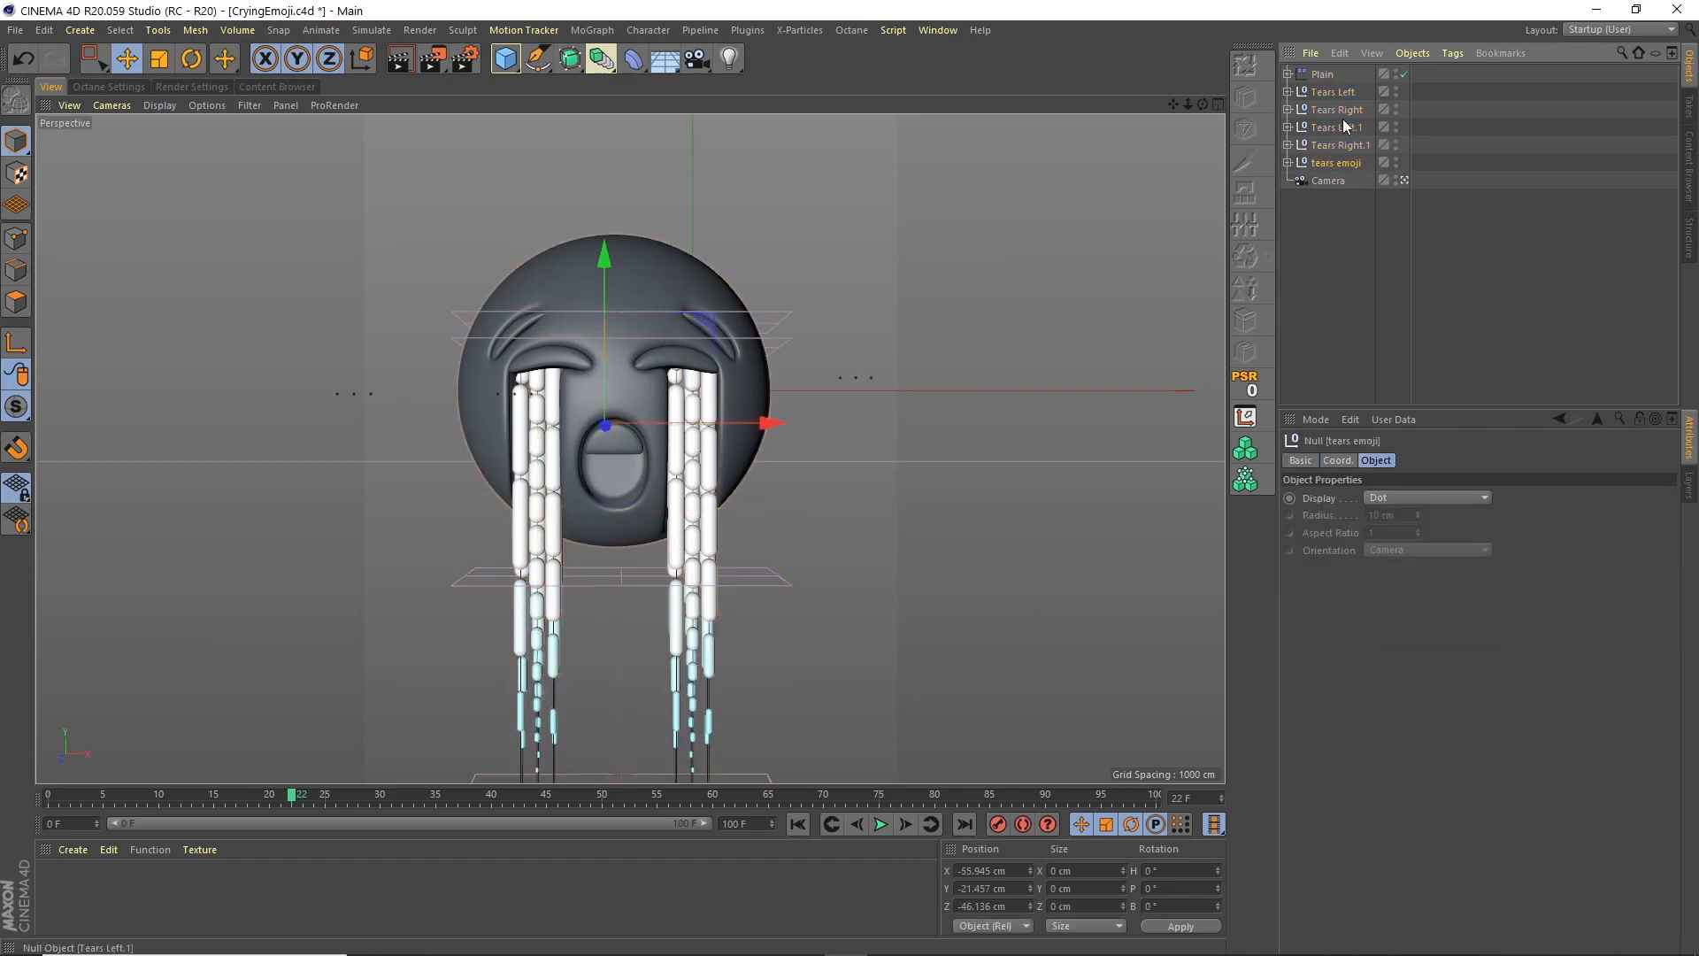
click(1419, 53)
click(1453, 272)
double_click(1322, 77)
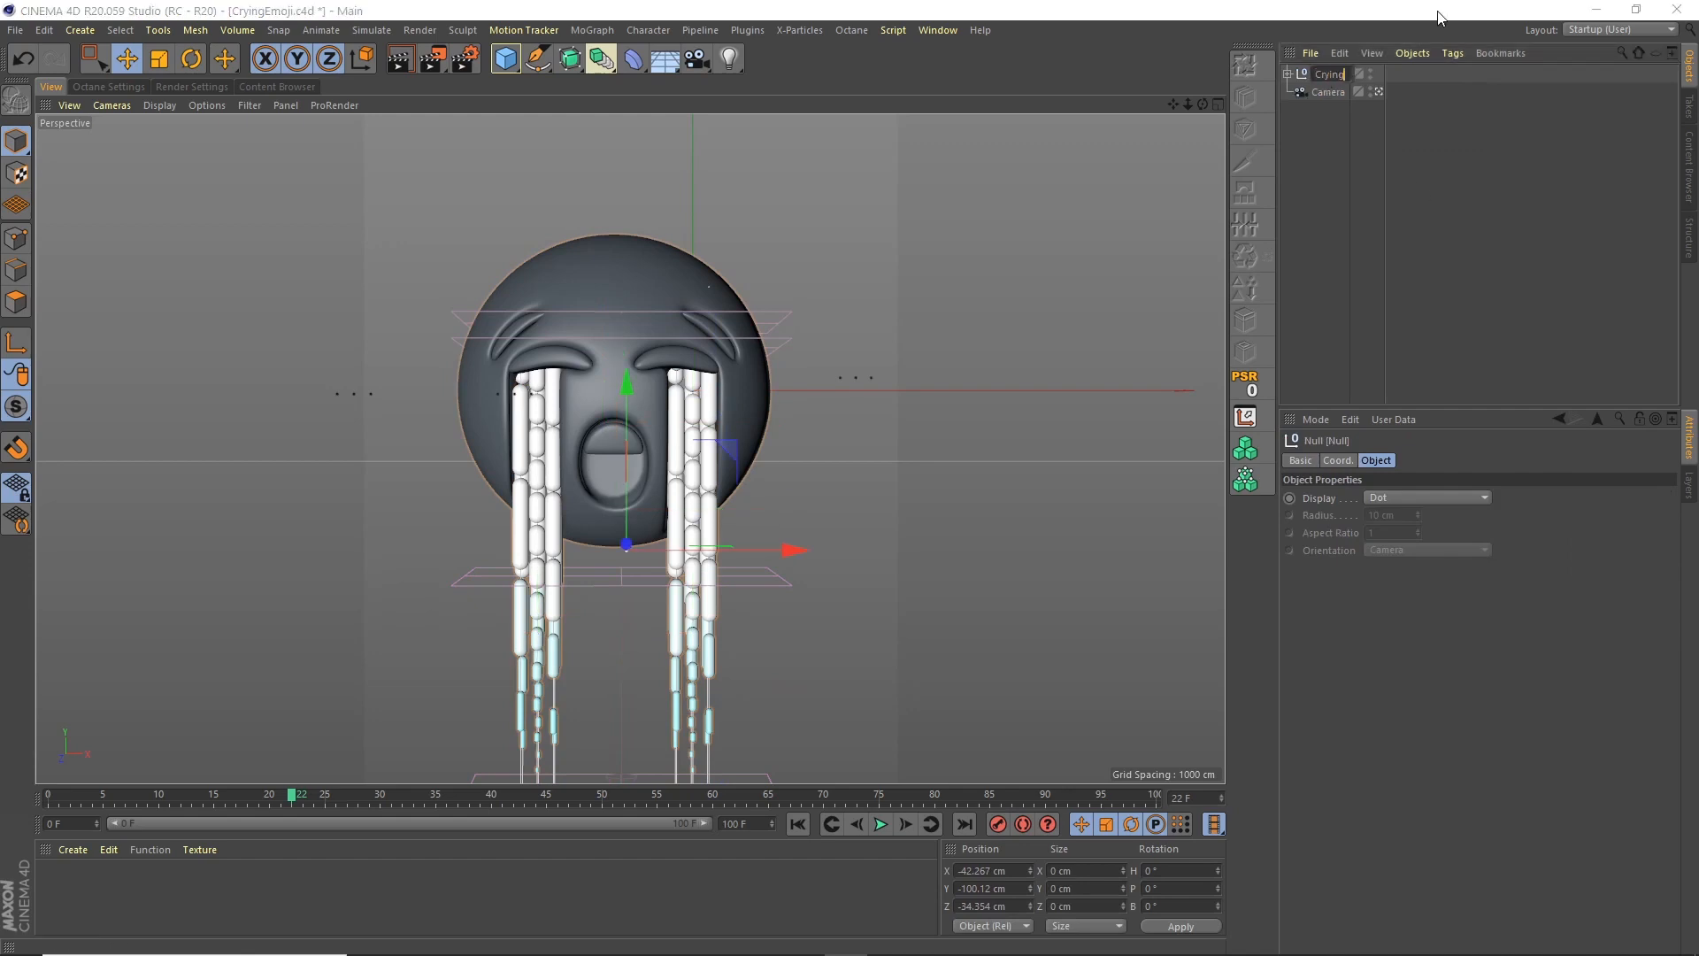
key(Return)
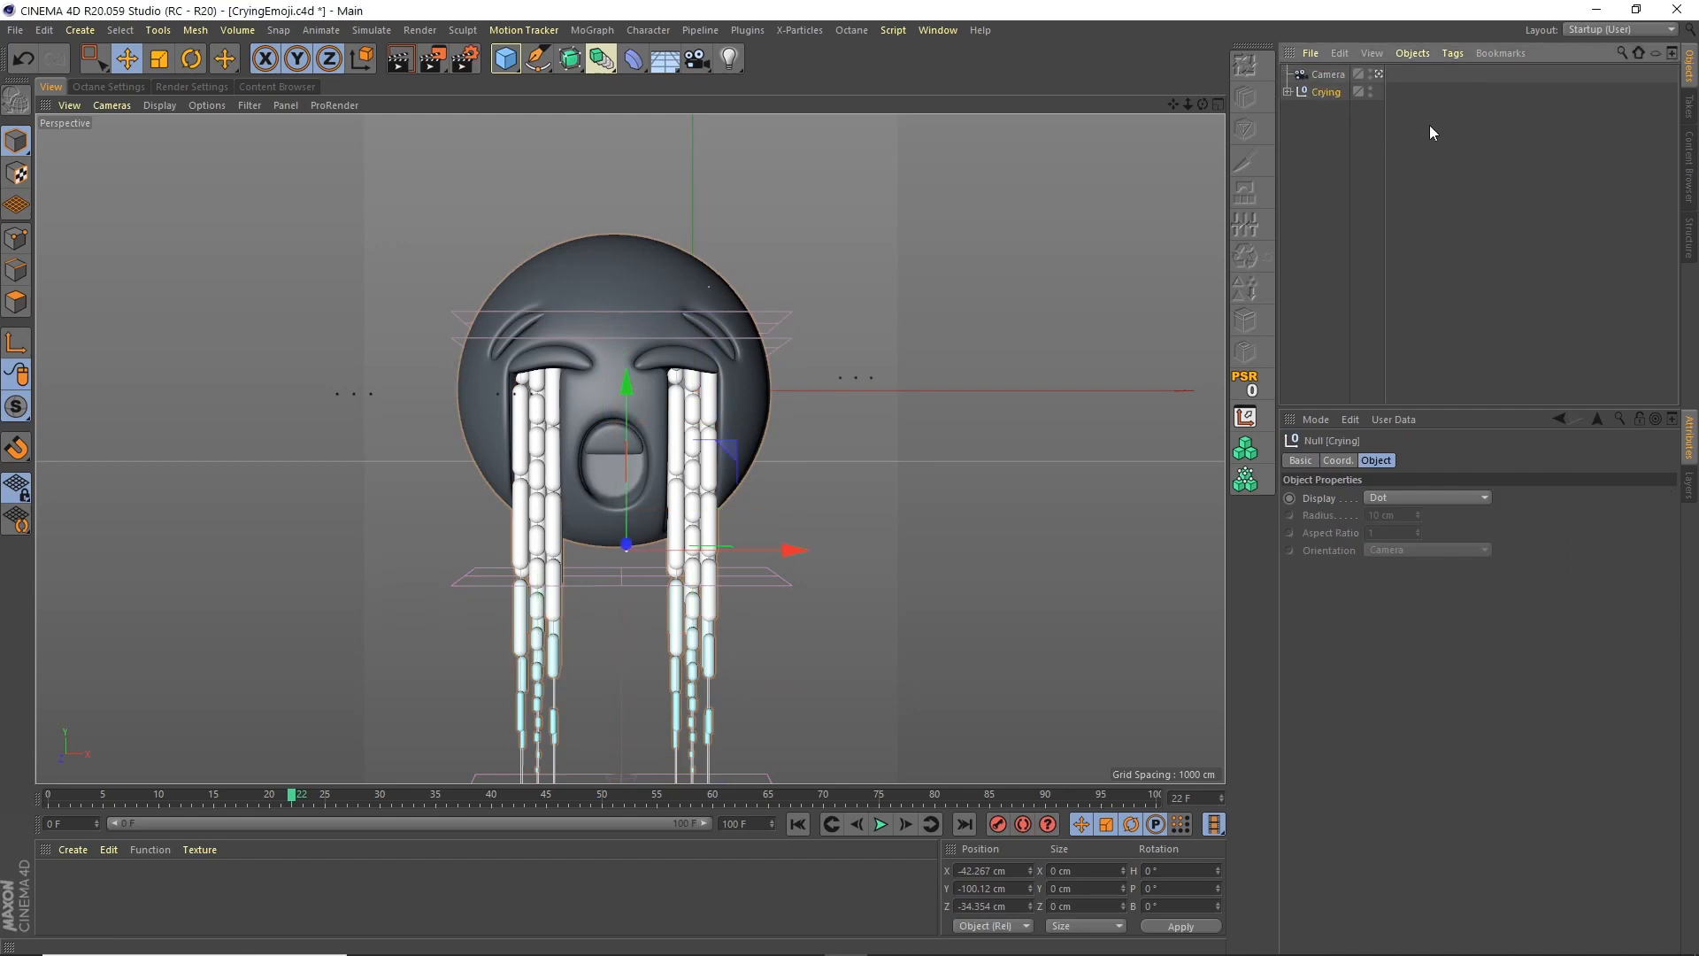
drag(1325, 74, 1319, 88)
Add a Vibrate tag to the Crying null and enable Regular Pulse
click(1415, 56)
mouse_move(1453, 53)
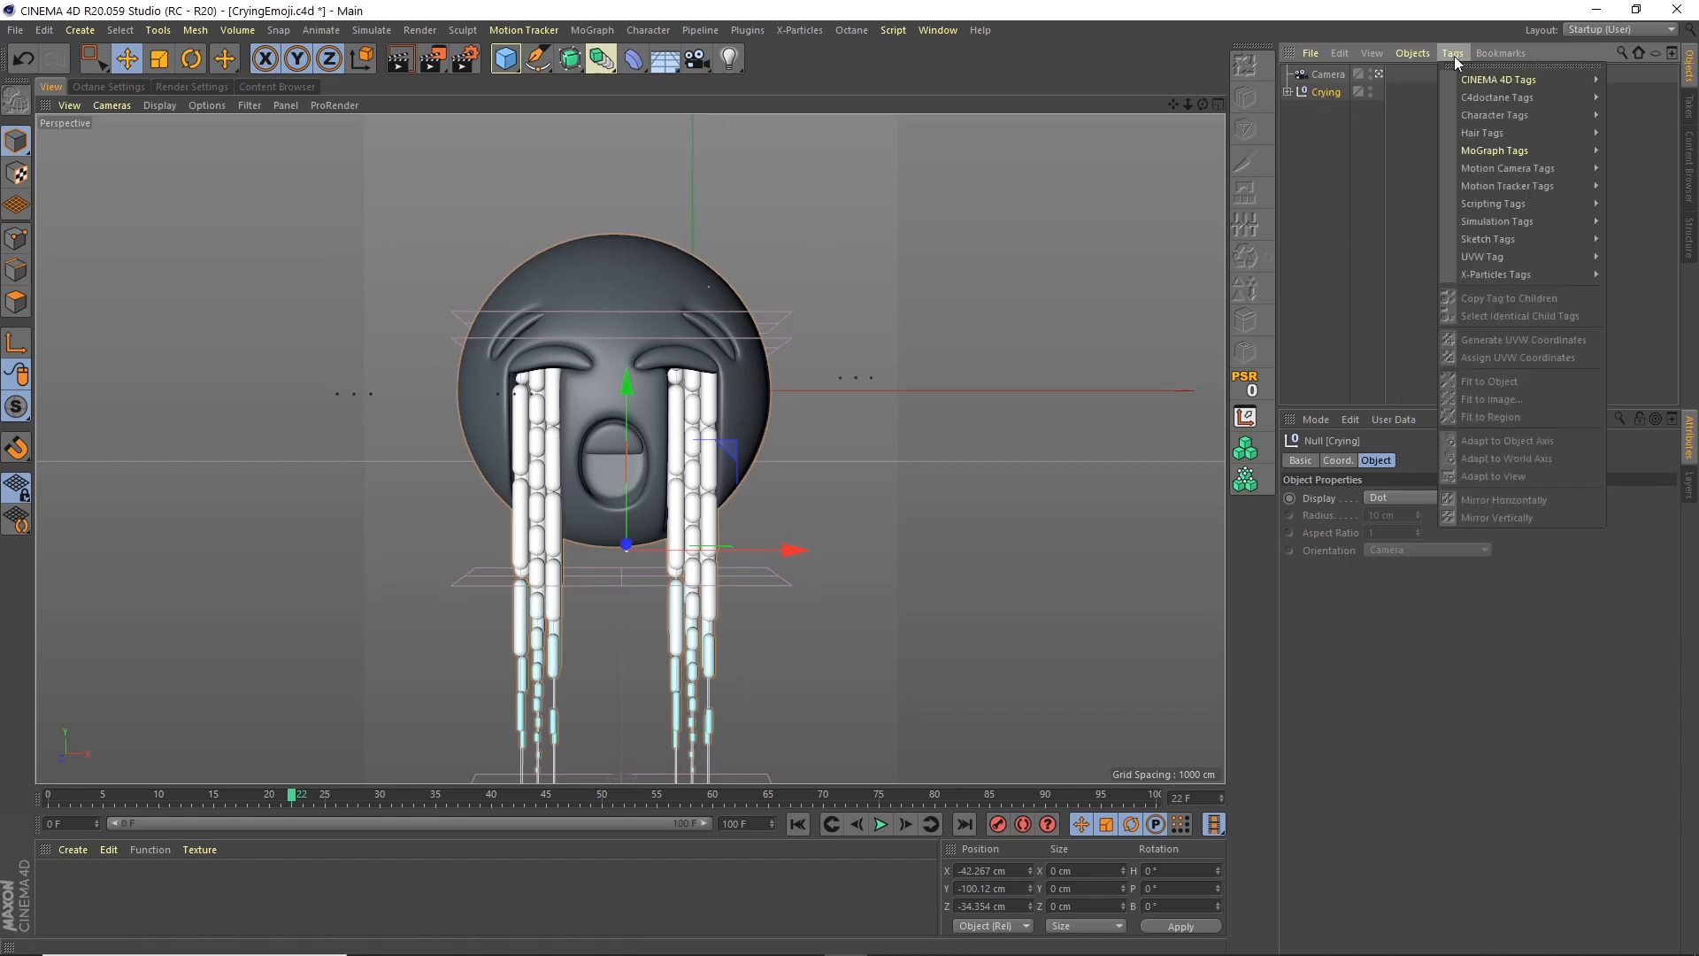
click(1345, 558)
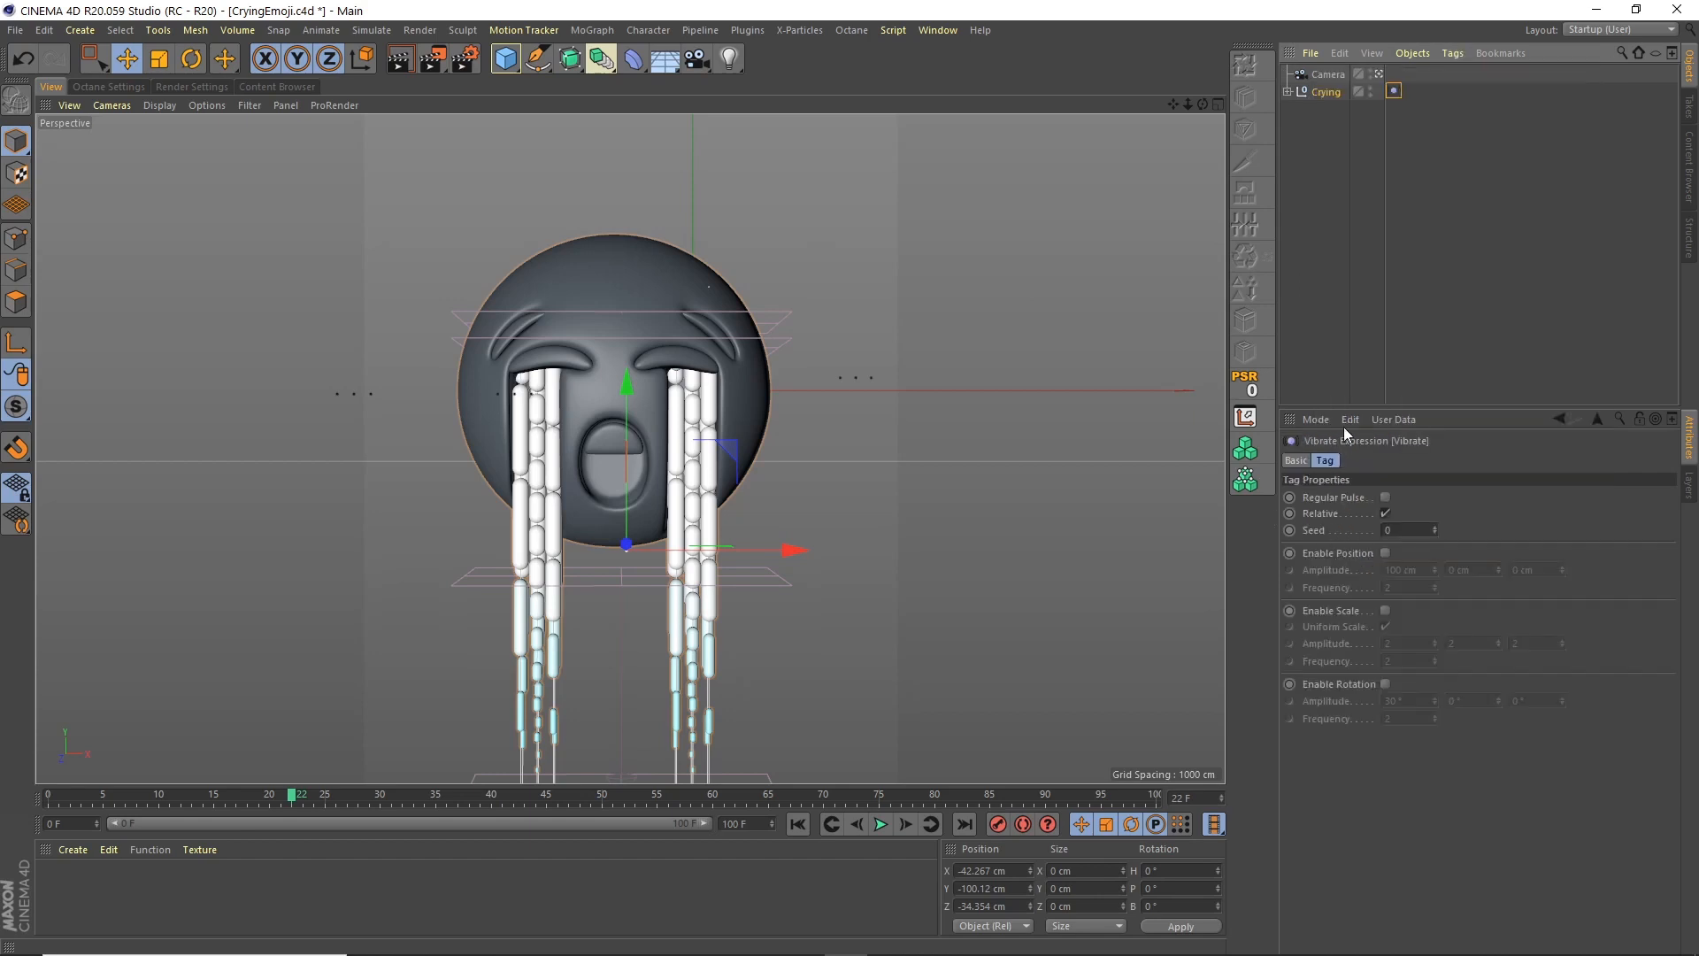
click(1386, 497)
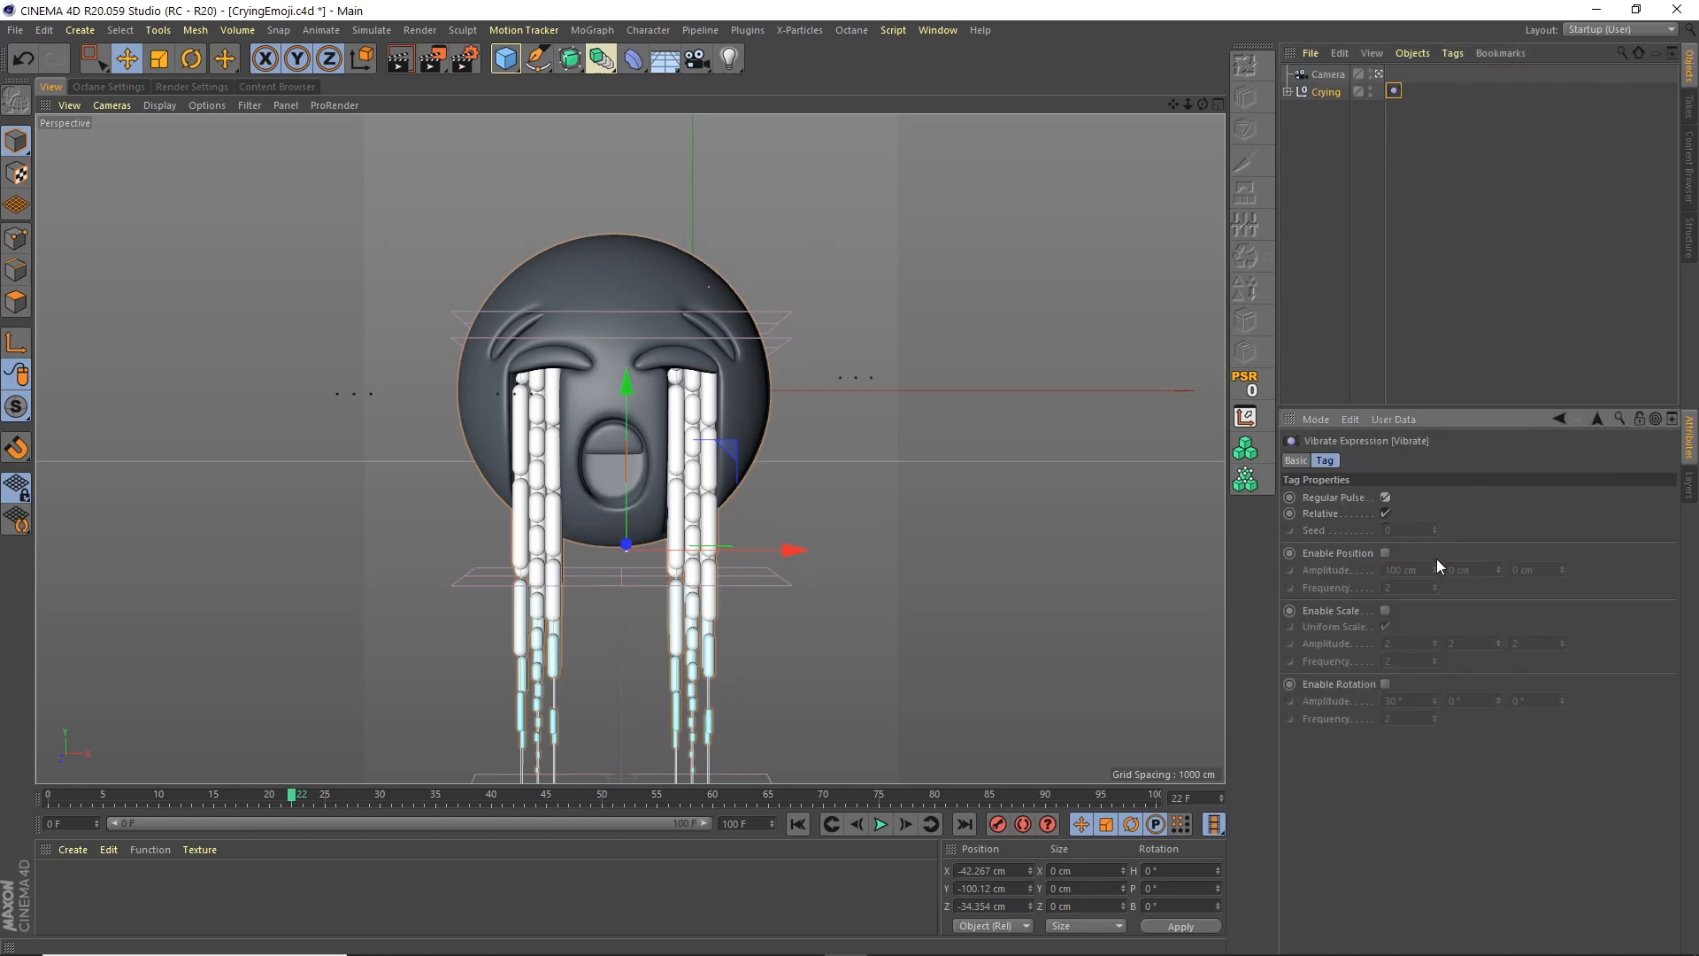
Enable position vibration with amplitude 0, 5, 0 cm and frequency 0.25, and preview the animation
click(1385, 553)
click(1400, 570)
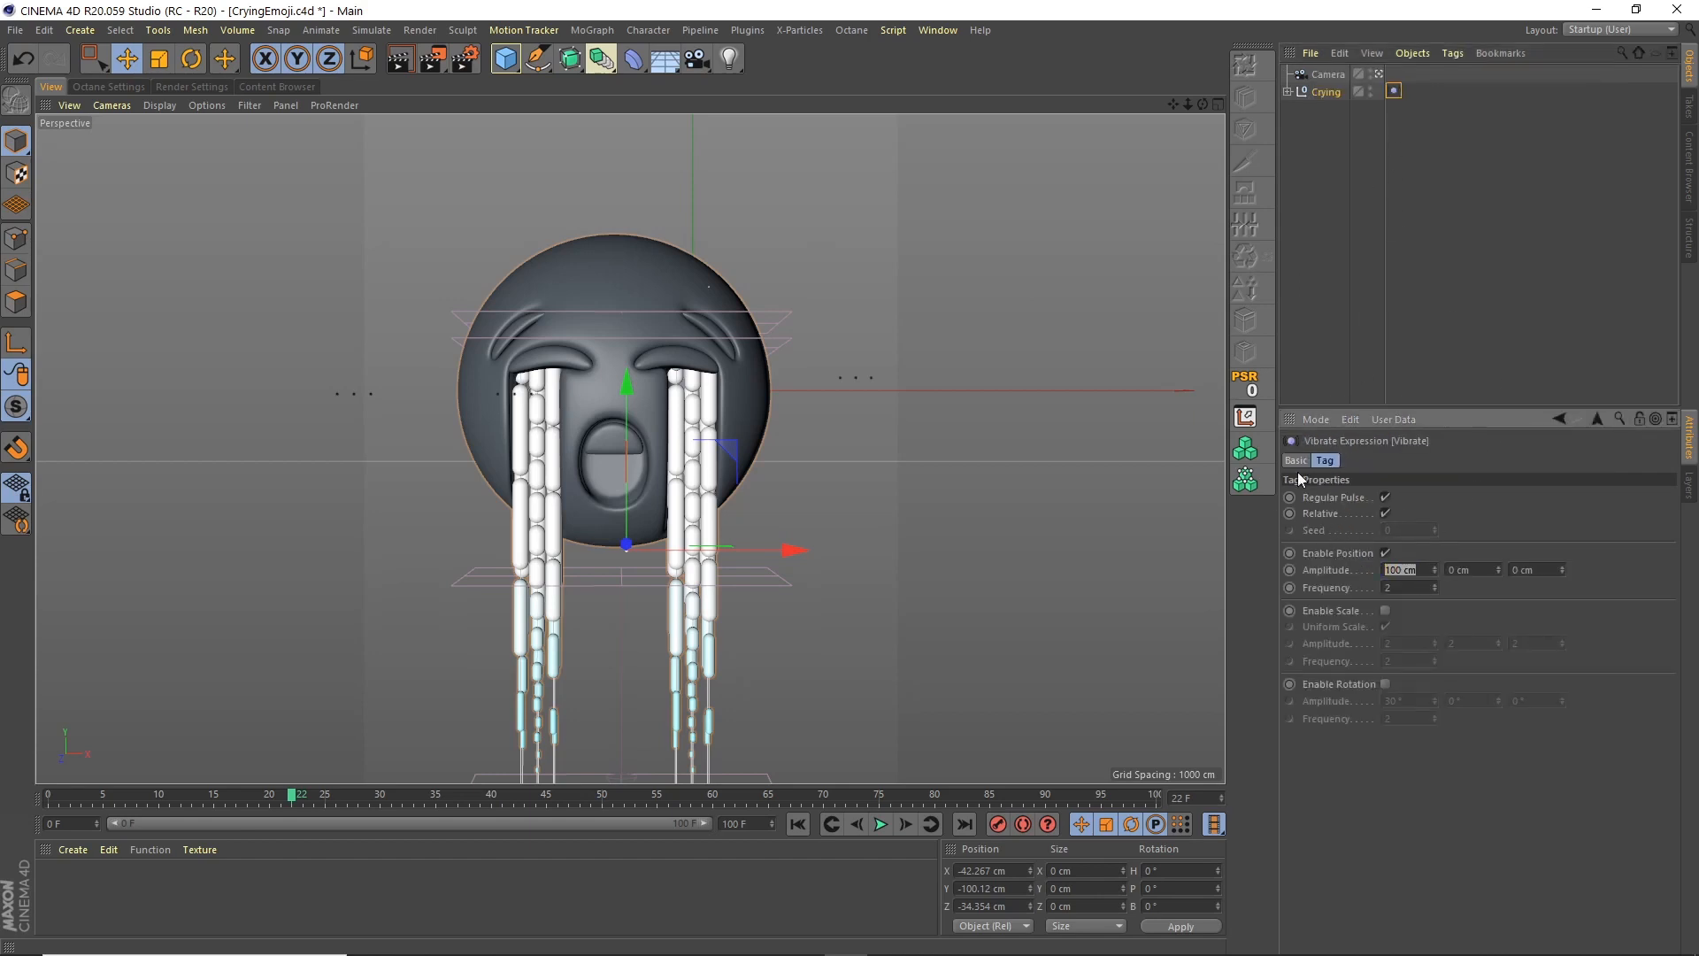
text(0)
key(Tab)
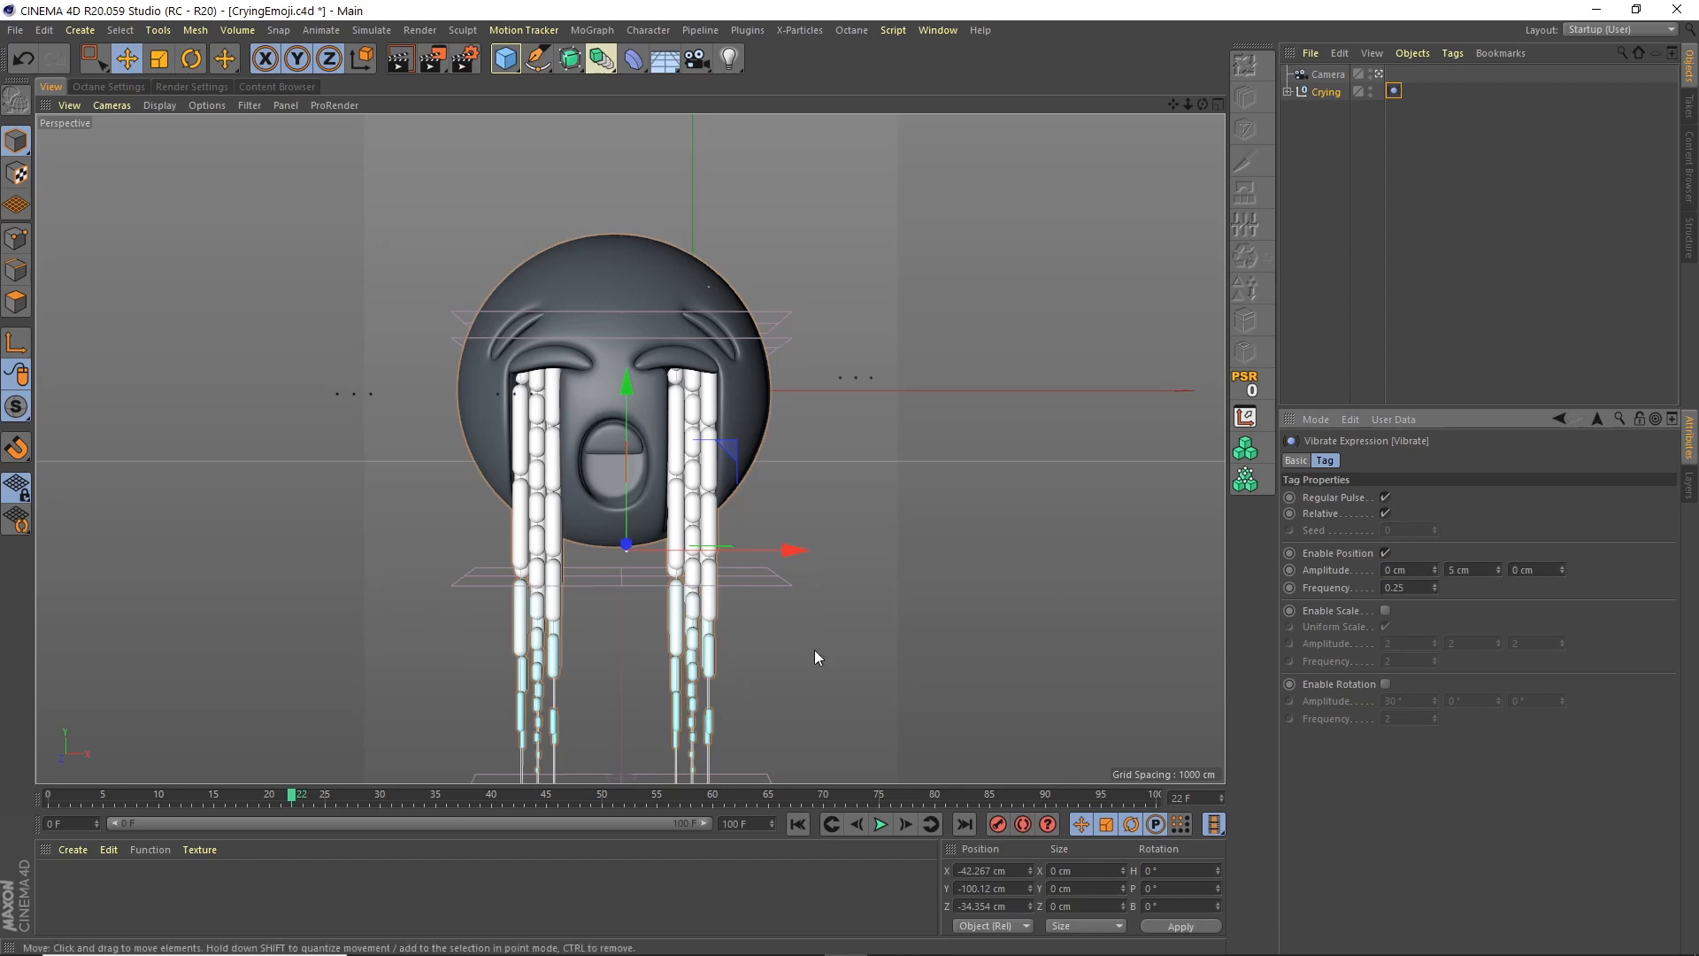
click(880, 823)
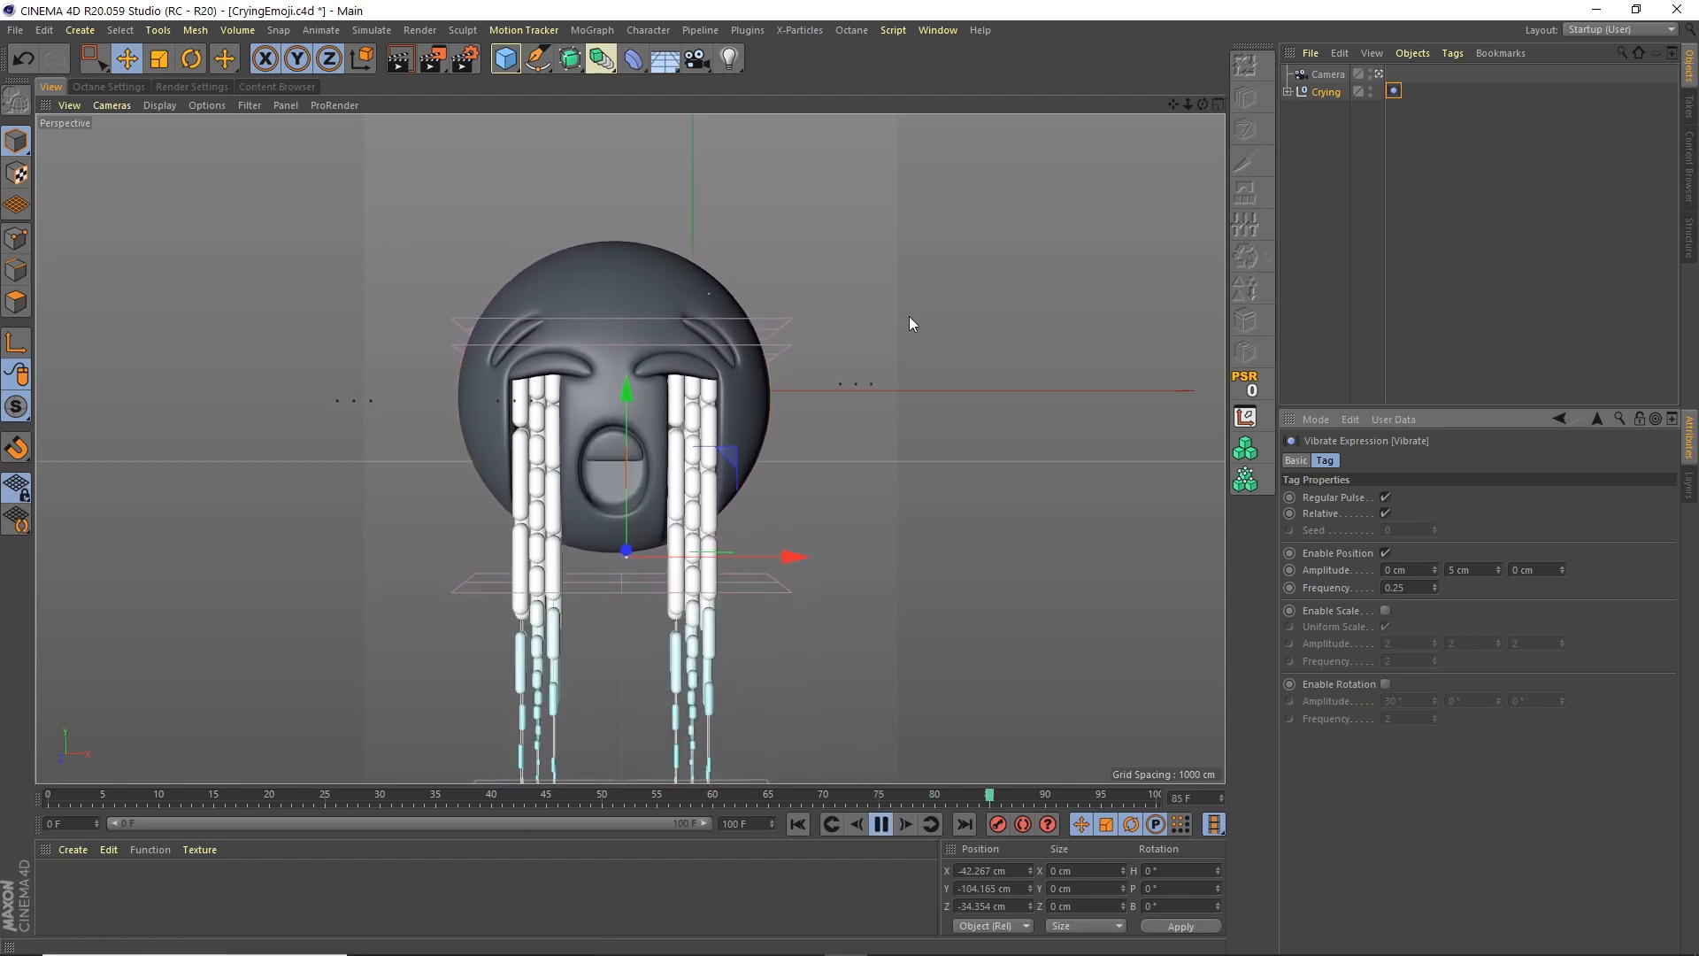
click(881, 824)
Enable rotation vibration with a heading amplitude of 5° and frequency 0.25, and preview the animation
click(1385, 683)
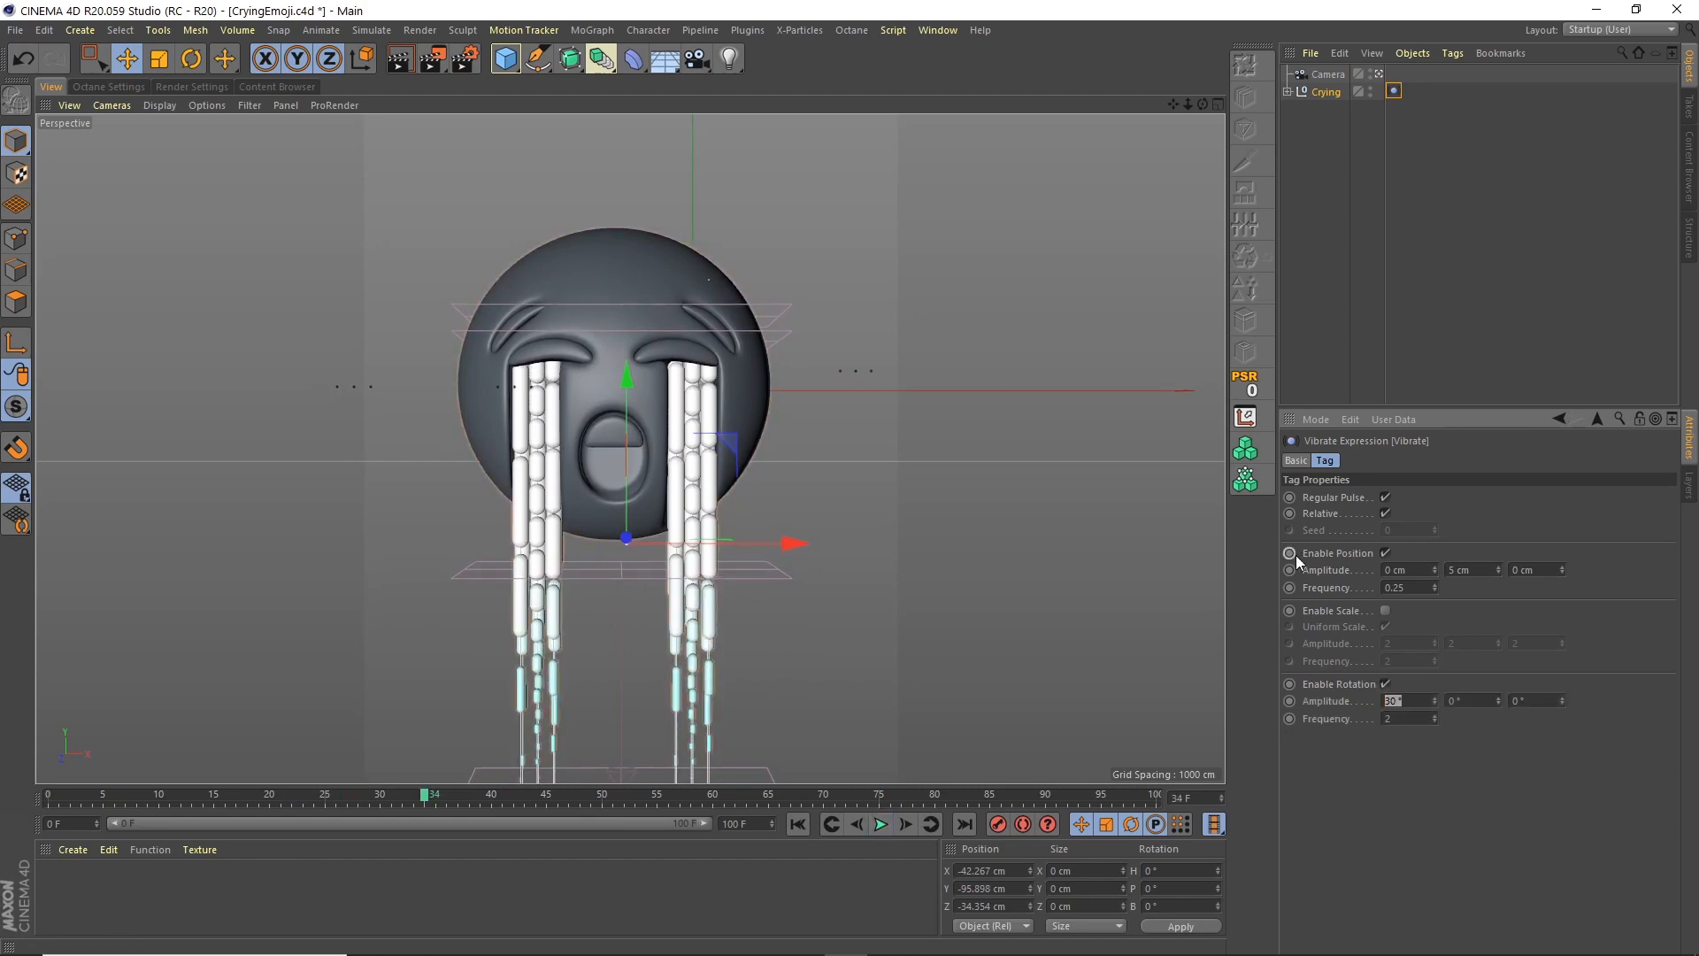
text(5)
key(Tab)
text(.25)
key(Return)
click(880, 824)
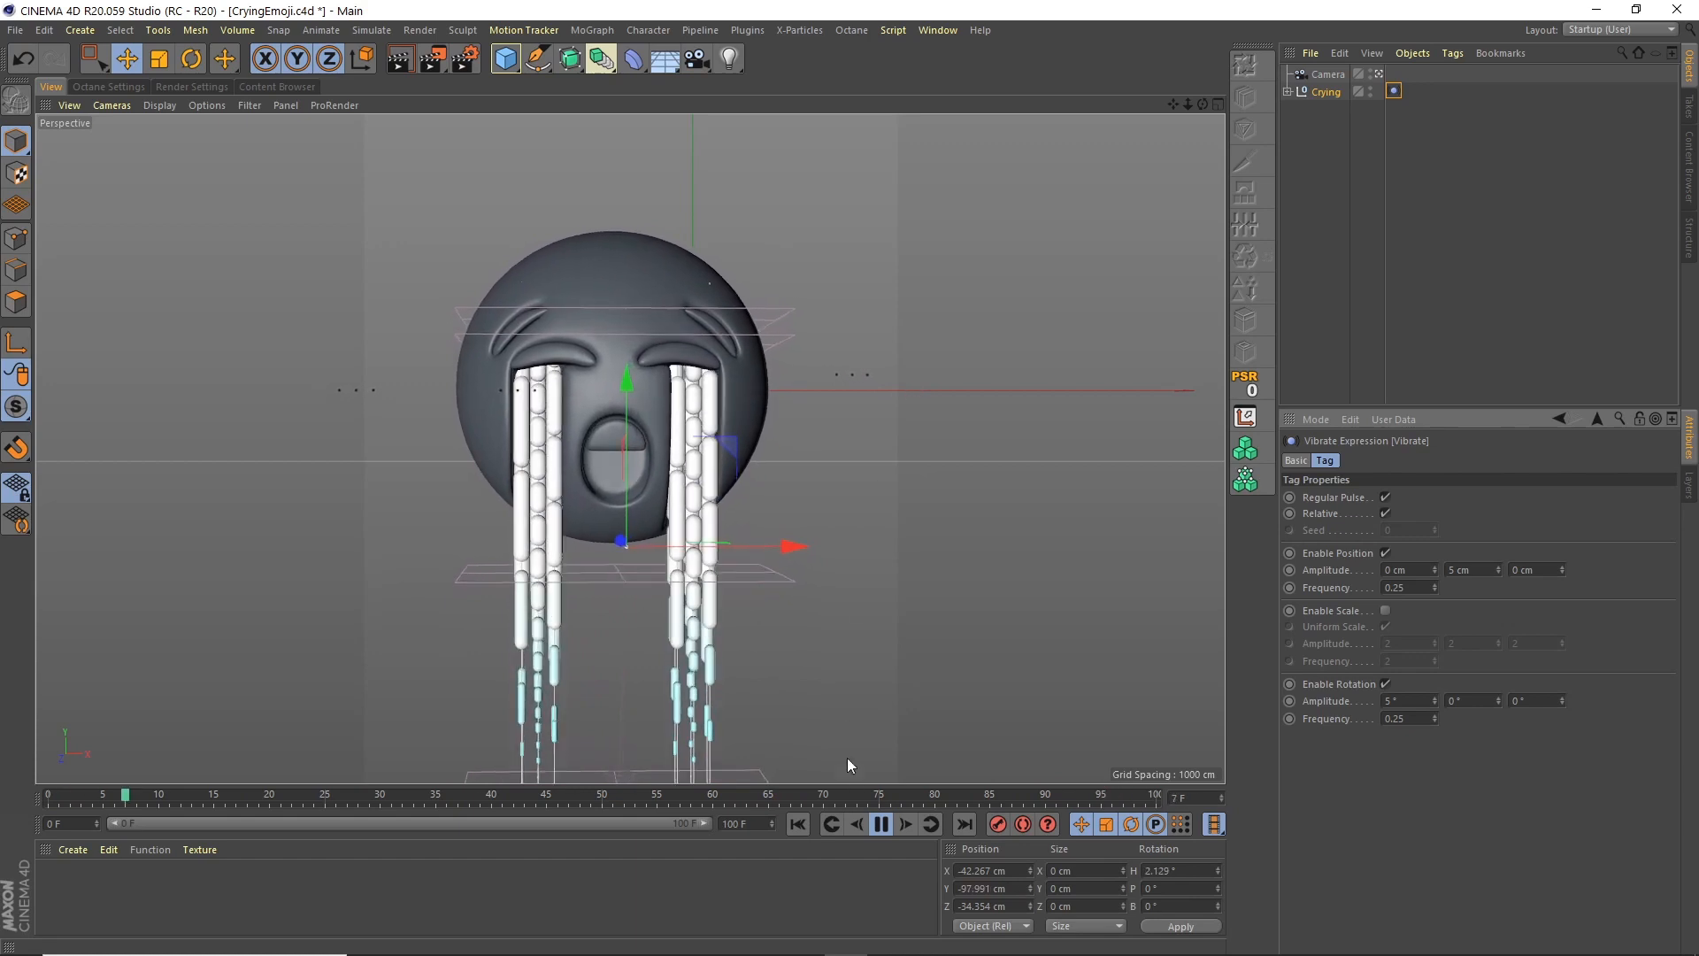
click(880, 824)
Hide the Plain effector inside the Crying null from the viewport and save the project
click(1287, 91)
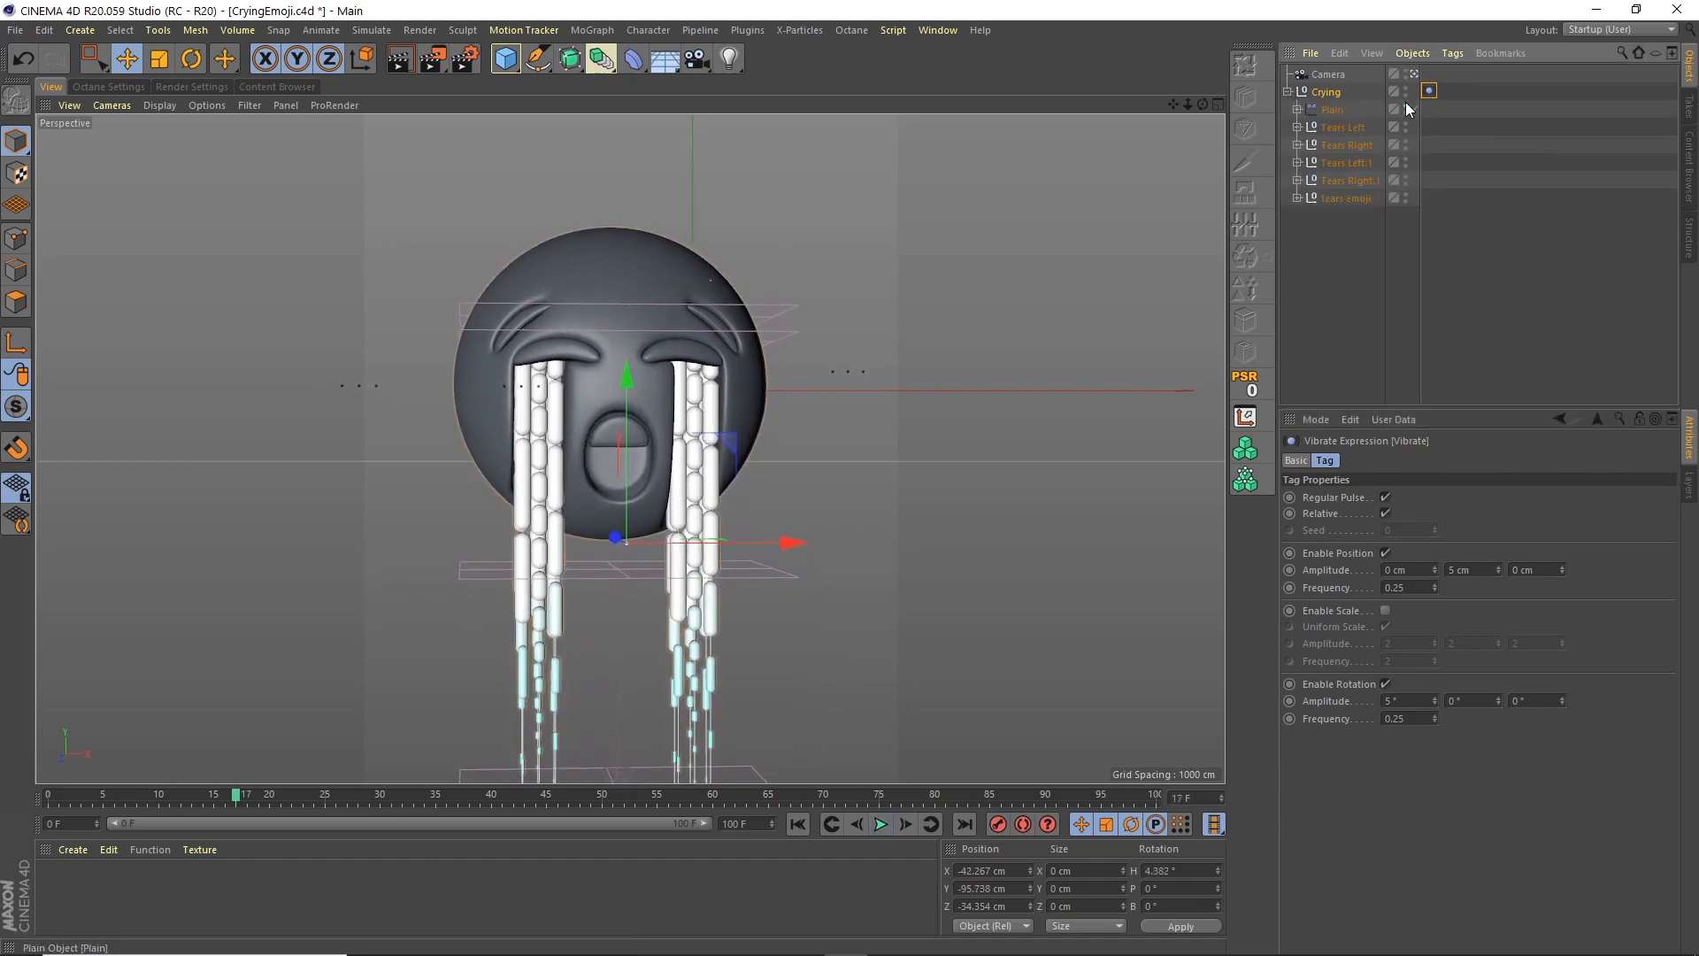
click(1389, 140)
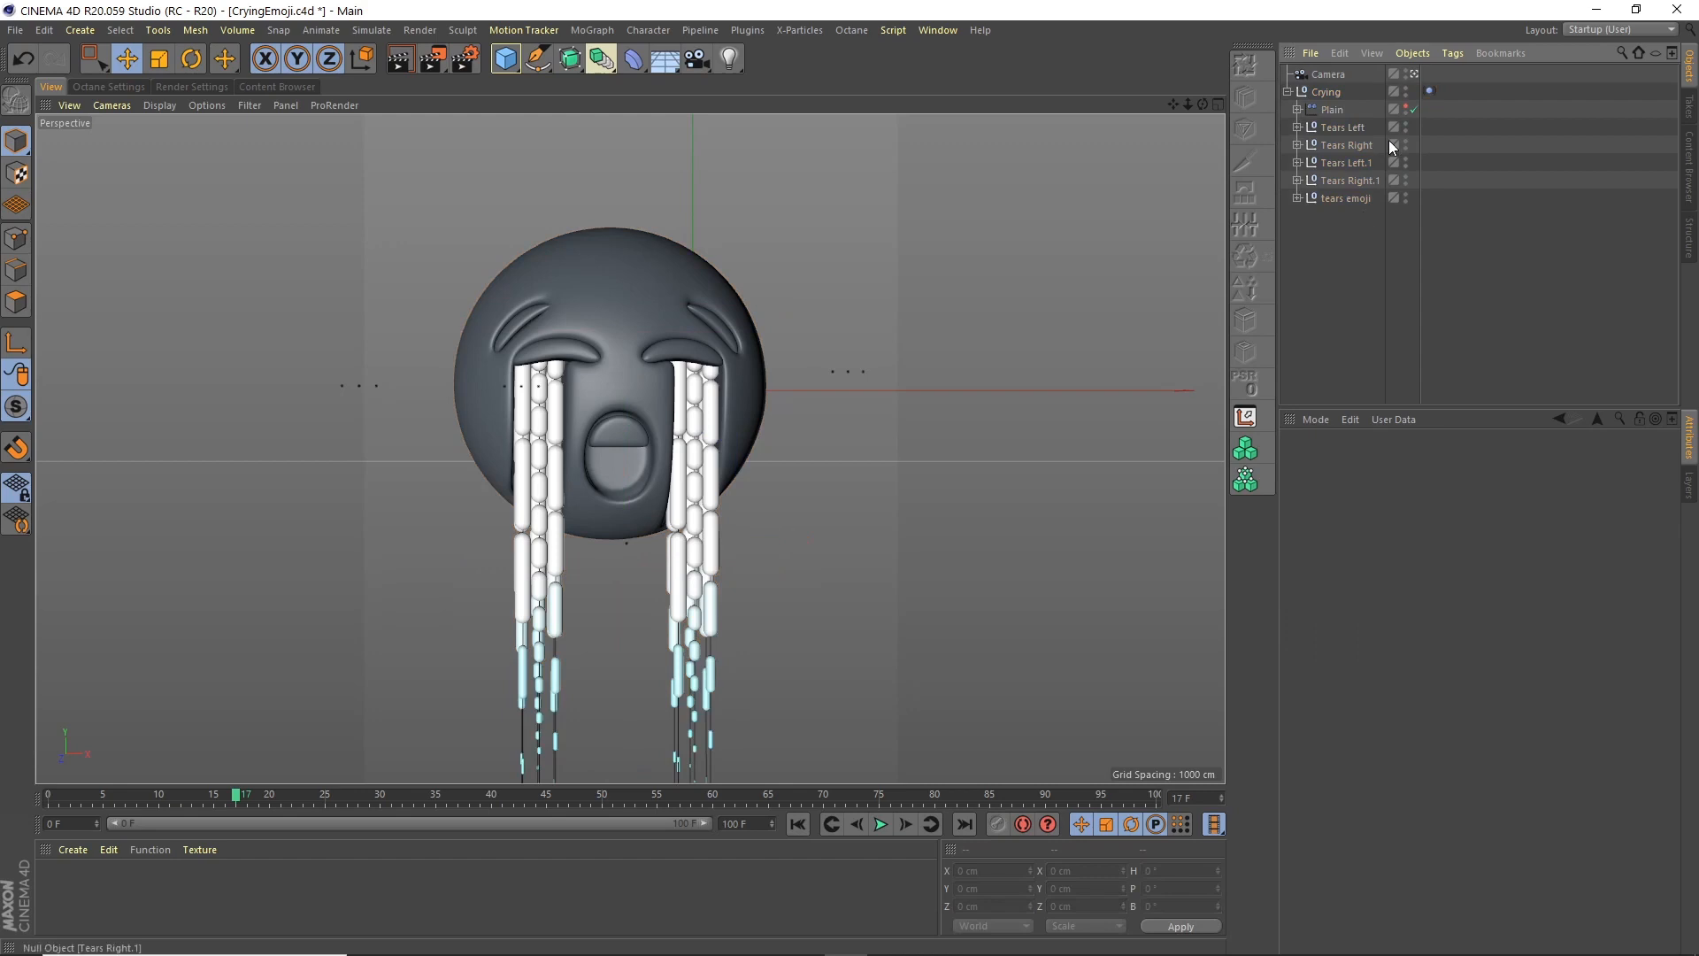
click(15, 30)
click(106, 151)
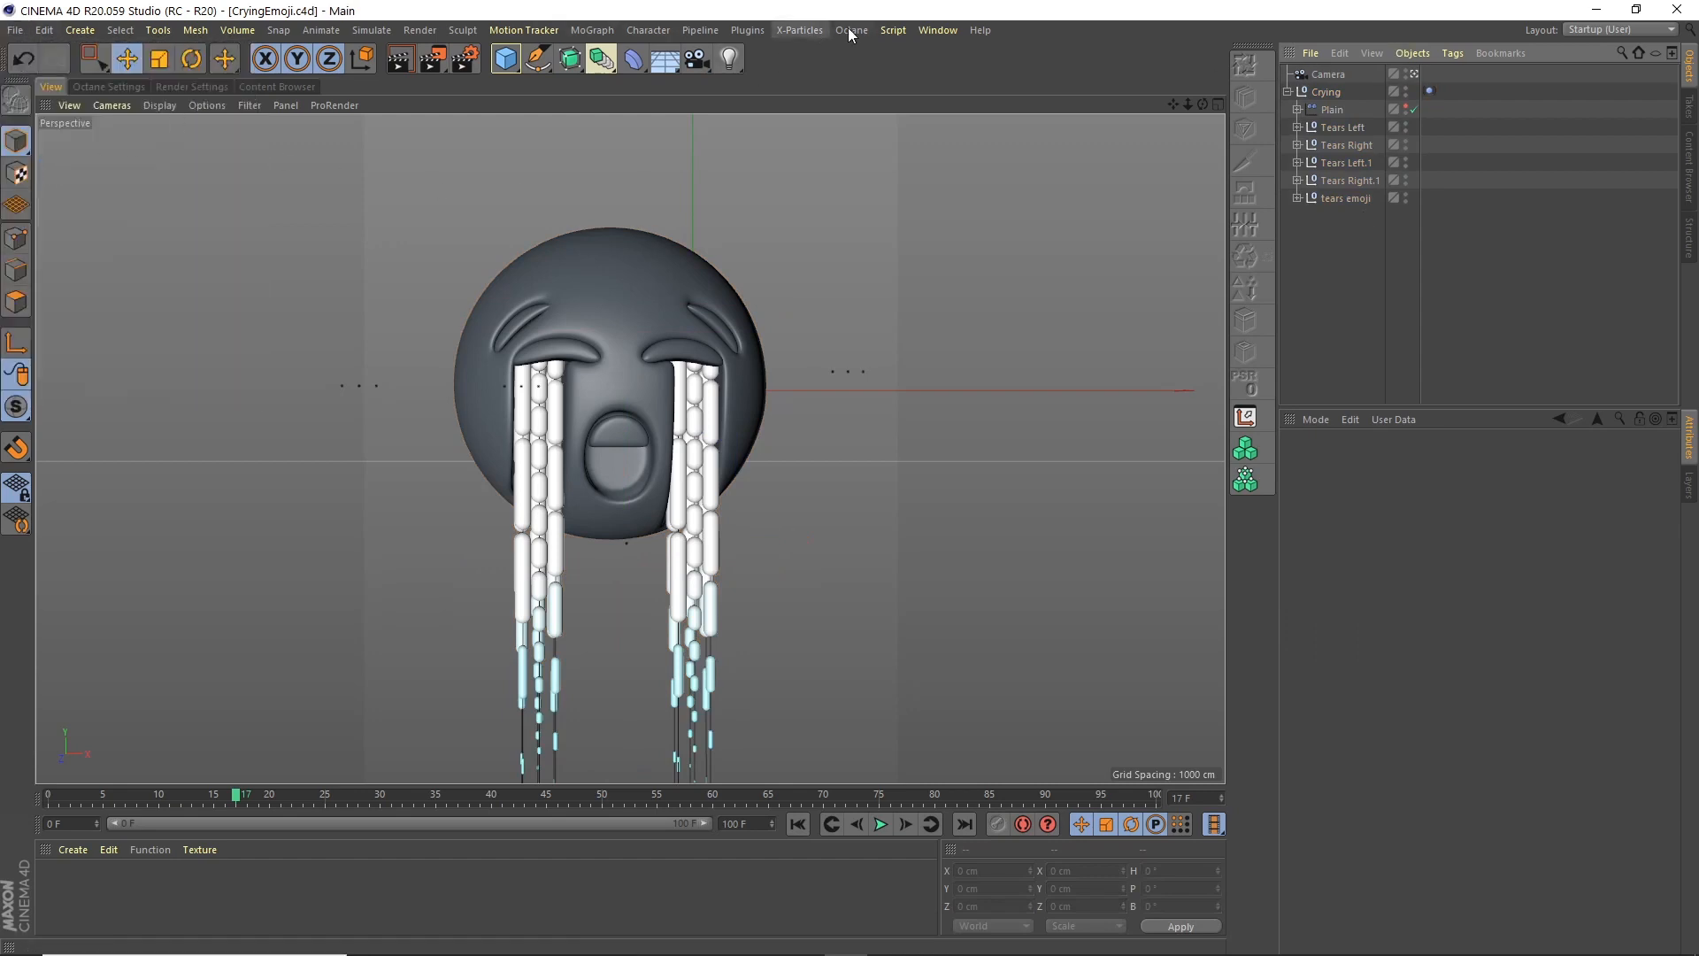
Add a Plane primitive and scale it up uniformly to about 1459 cm wide and high
click(506, 58)
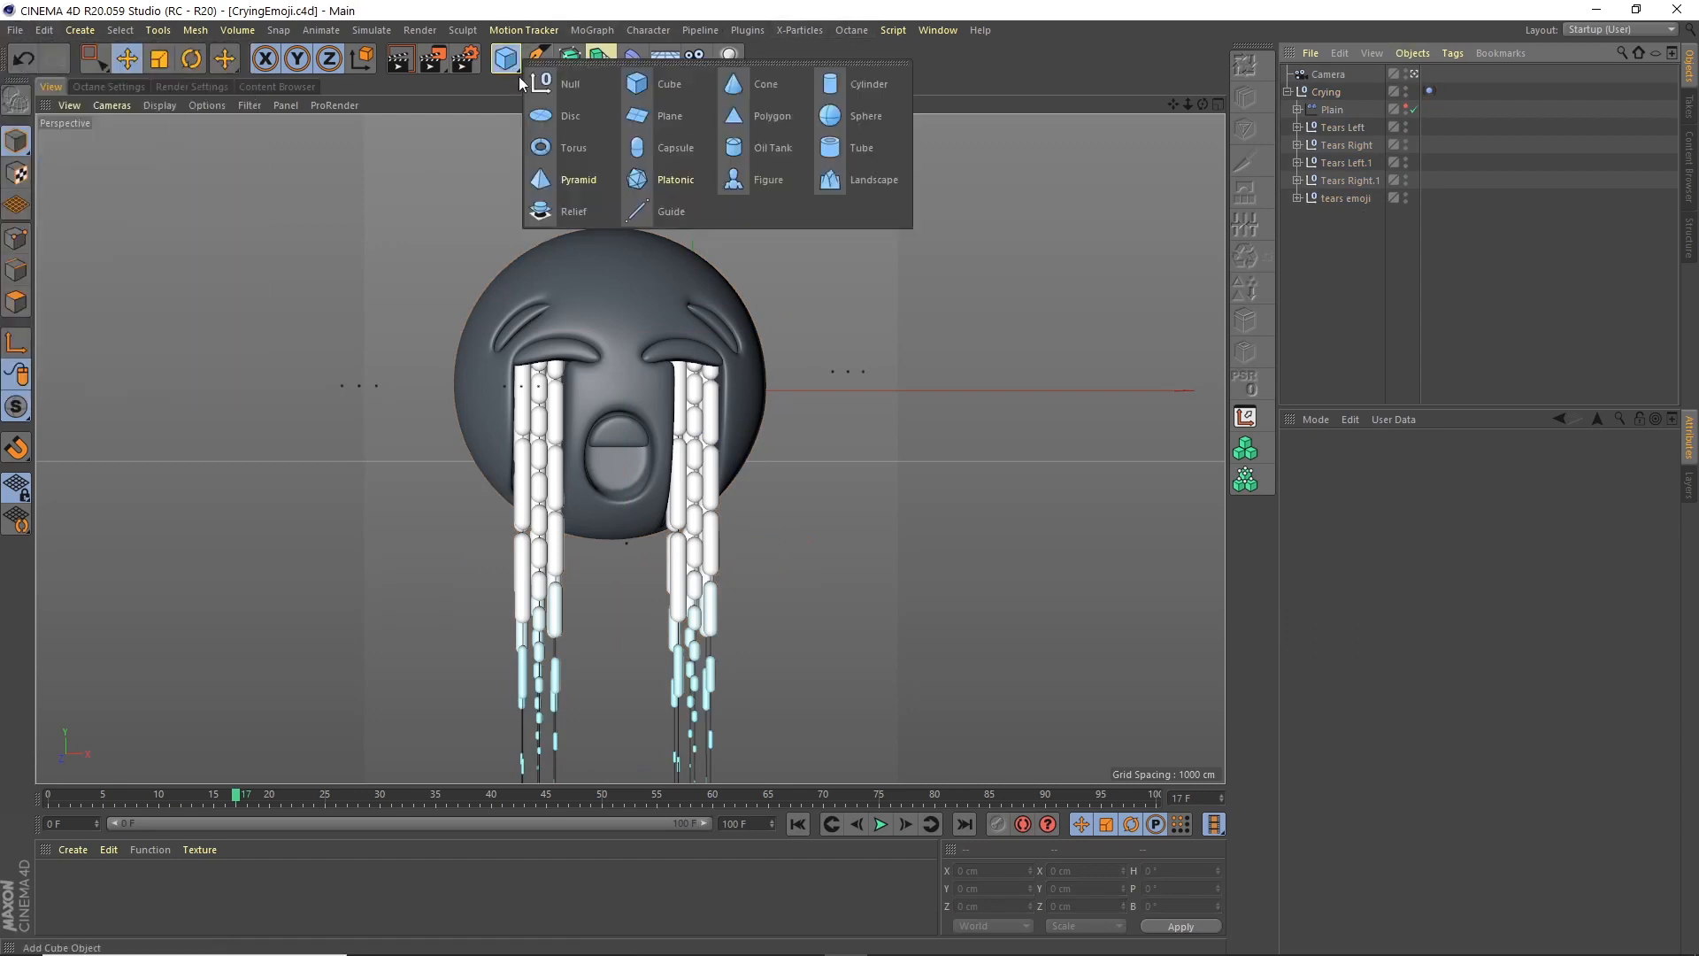
click(645, 119)
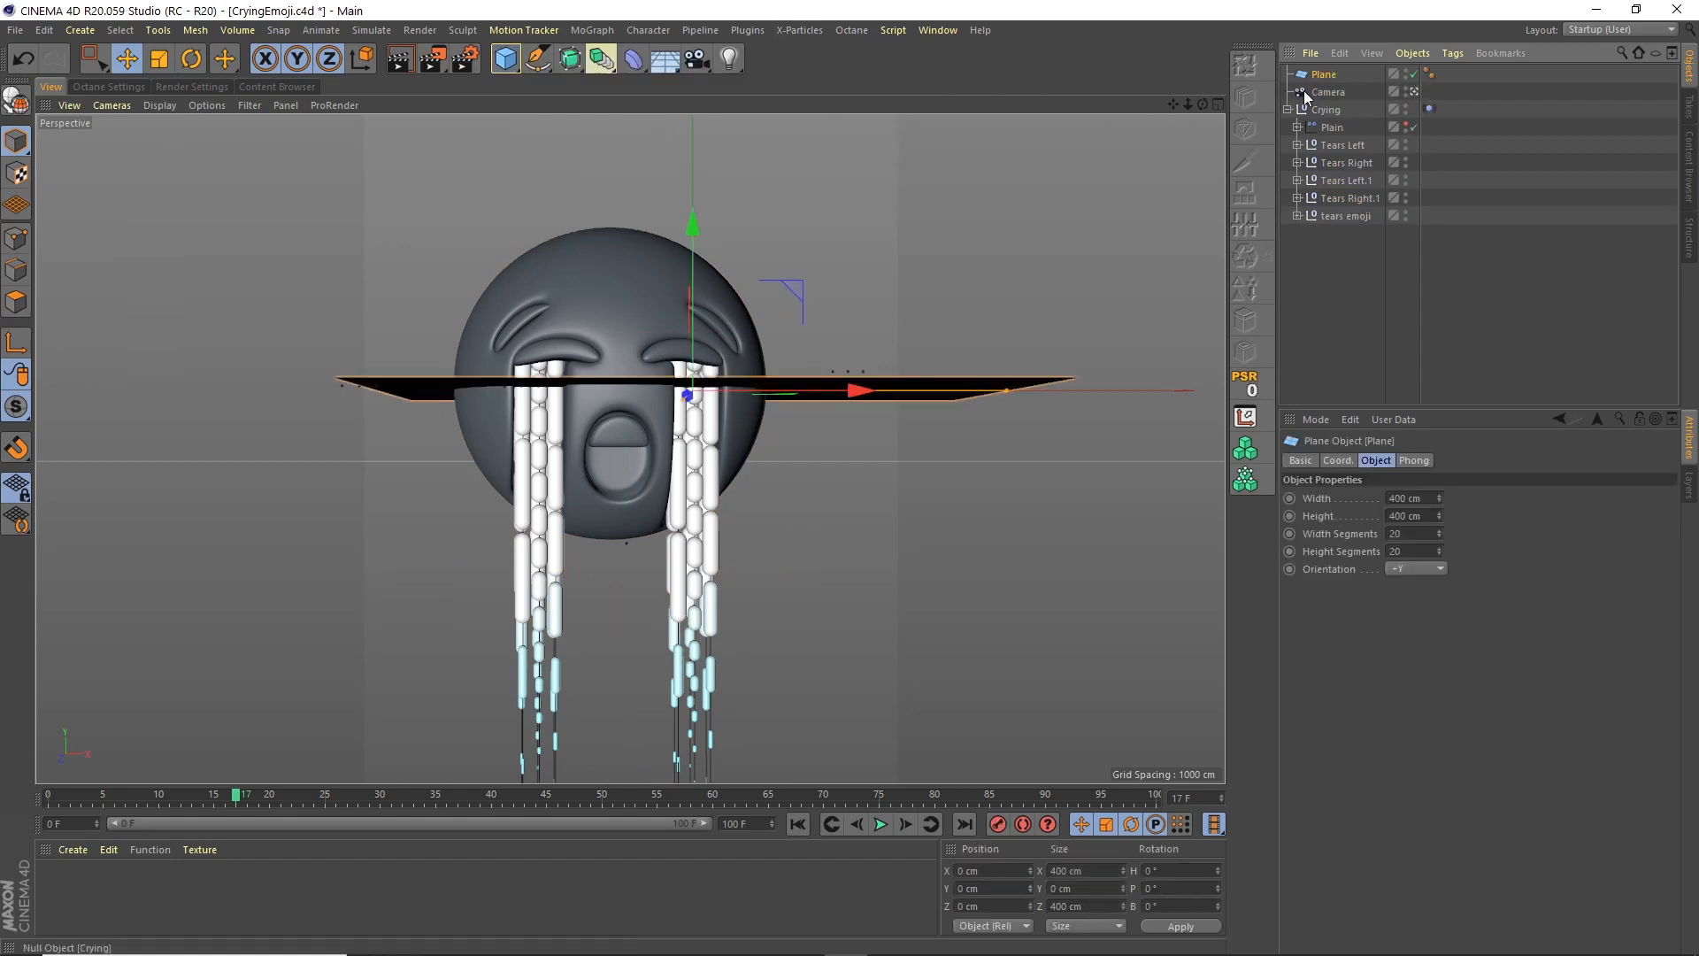
click(160, 59)
drag(189, 368, 814, 133)
Set the plane's width segments and height segments to 200
click(125, 57)
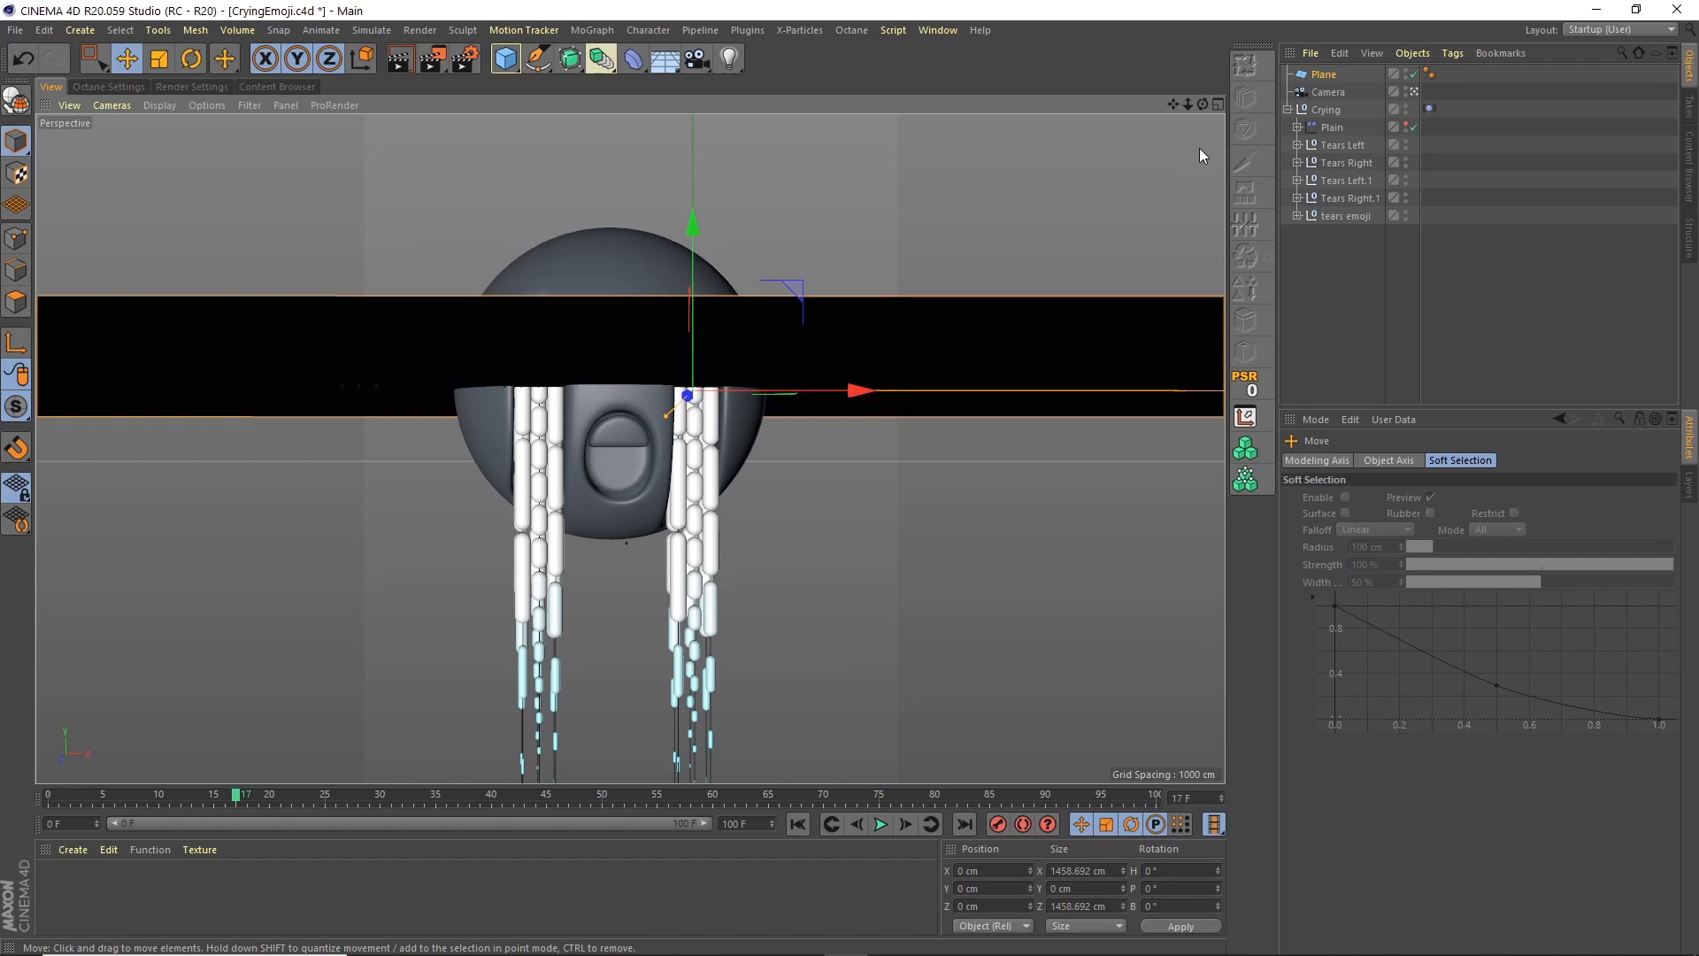
click(1324, 74)
click(1410, 532)
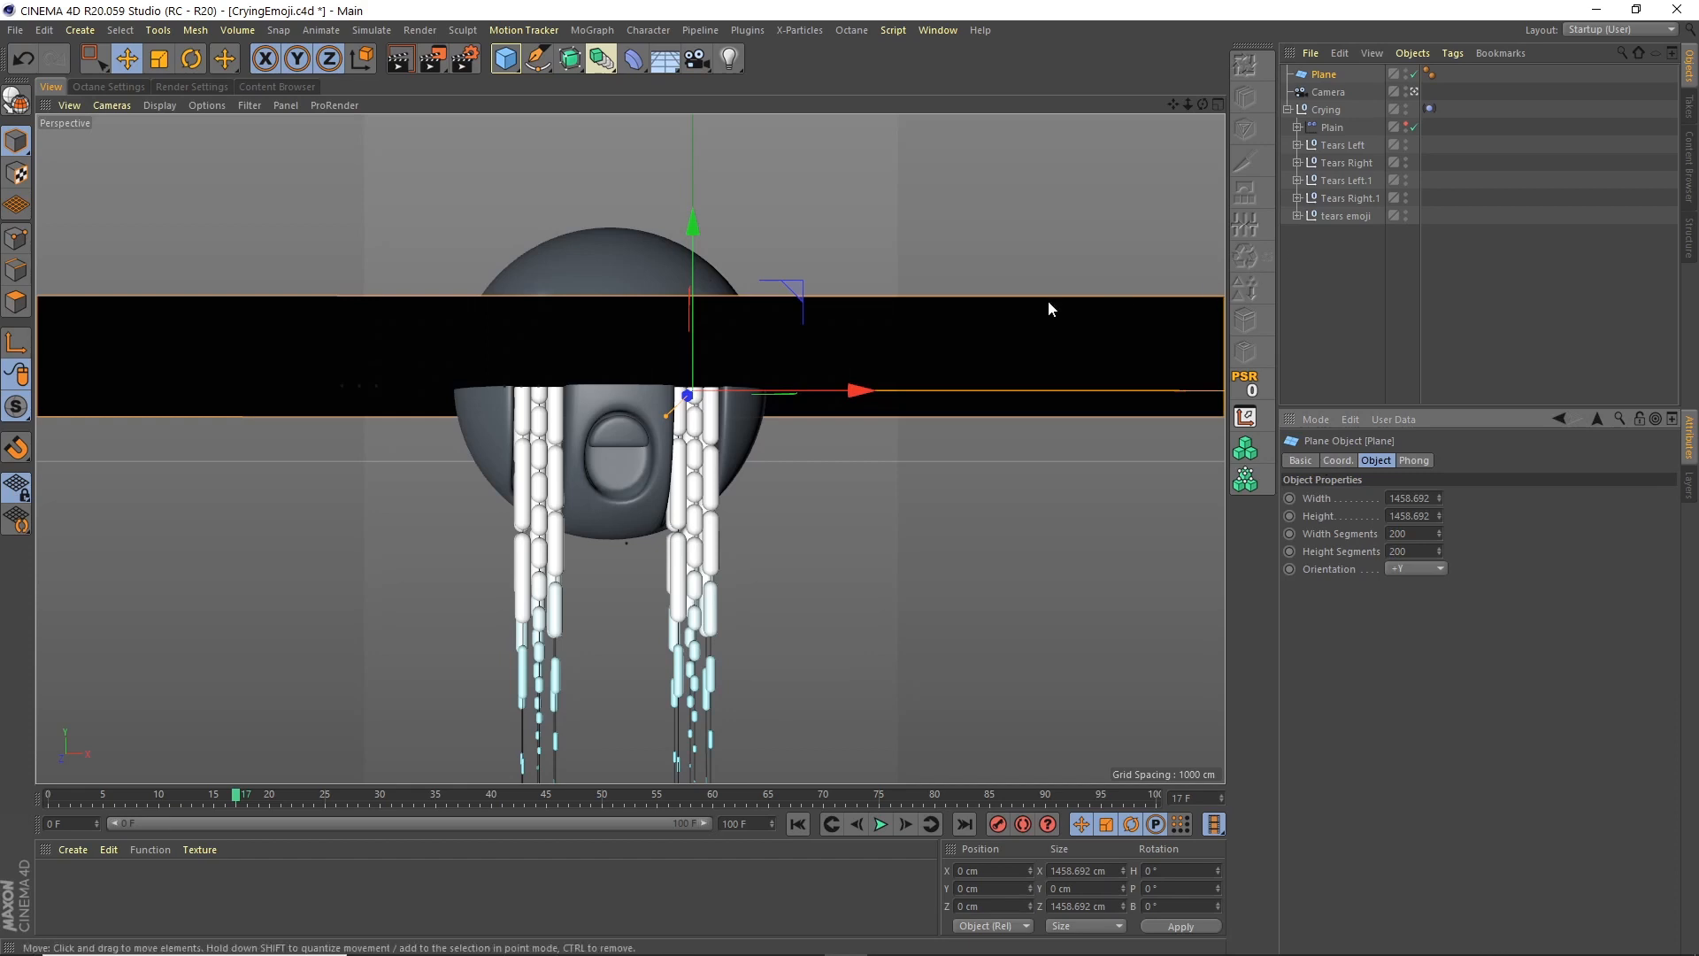
Move the plane down and sideways beneath the emoji, to about X -49 cm and Y -148 cm
drag(690, 228, 778, 540)
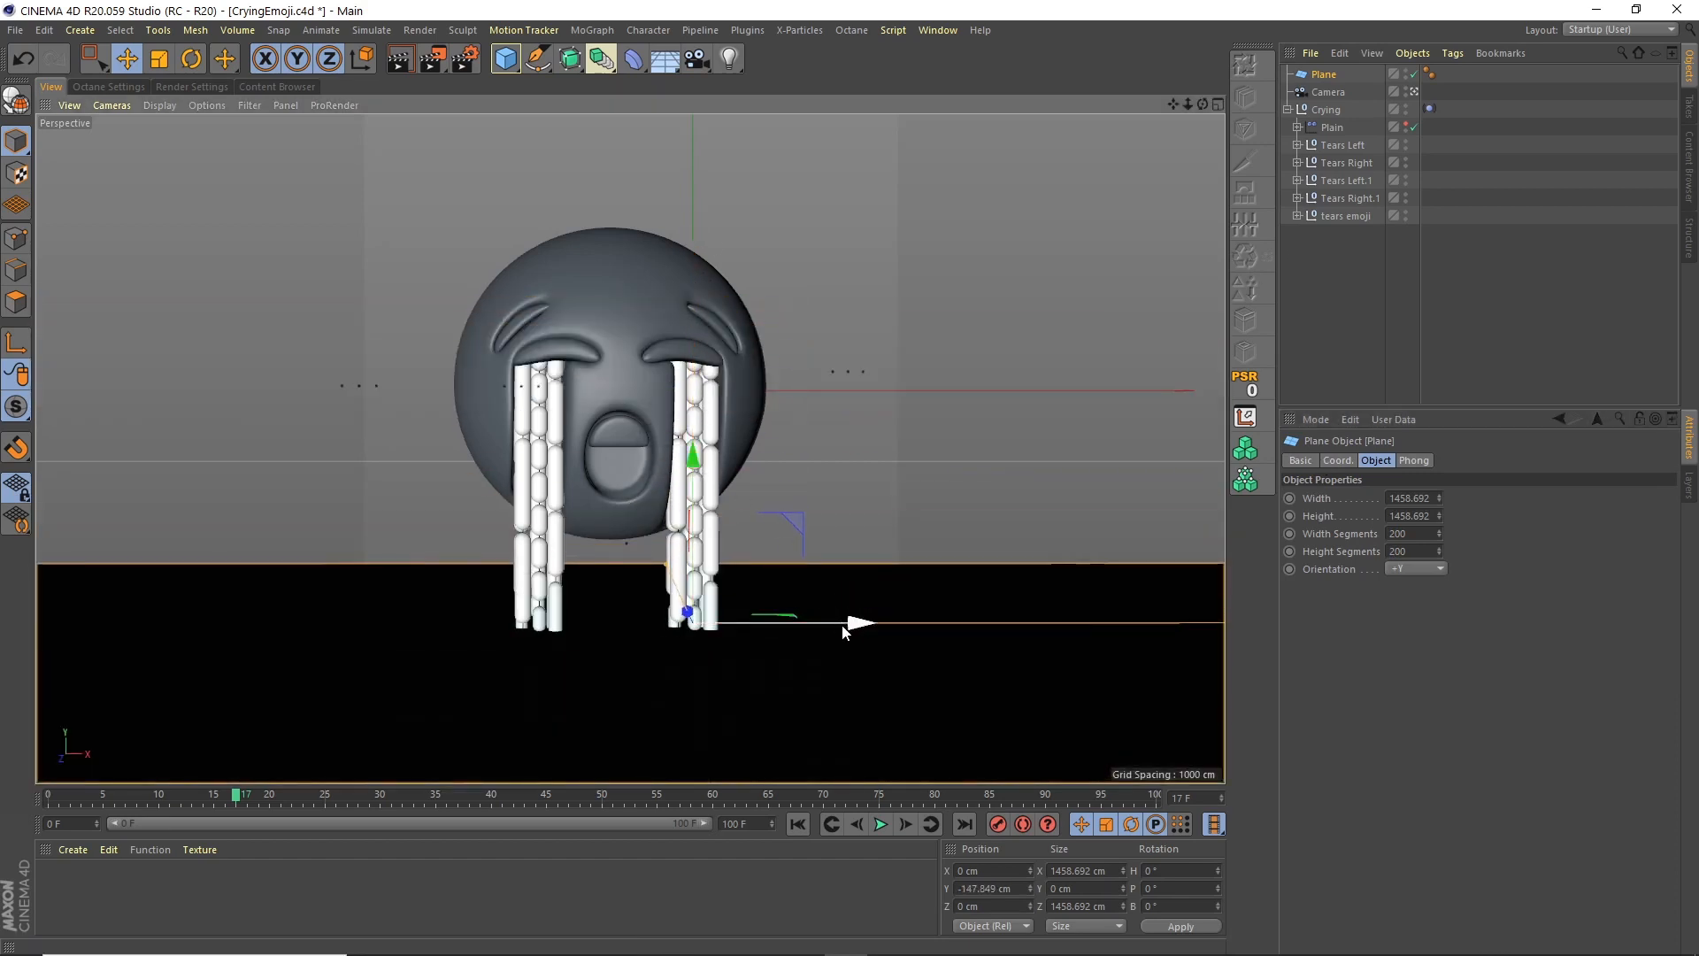
drag(854, 624, 772, 630)
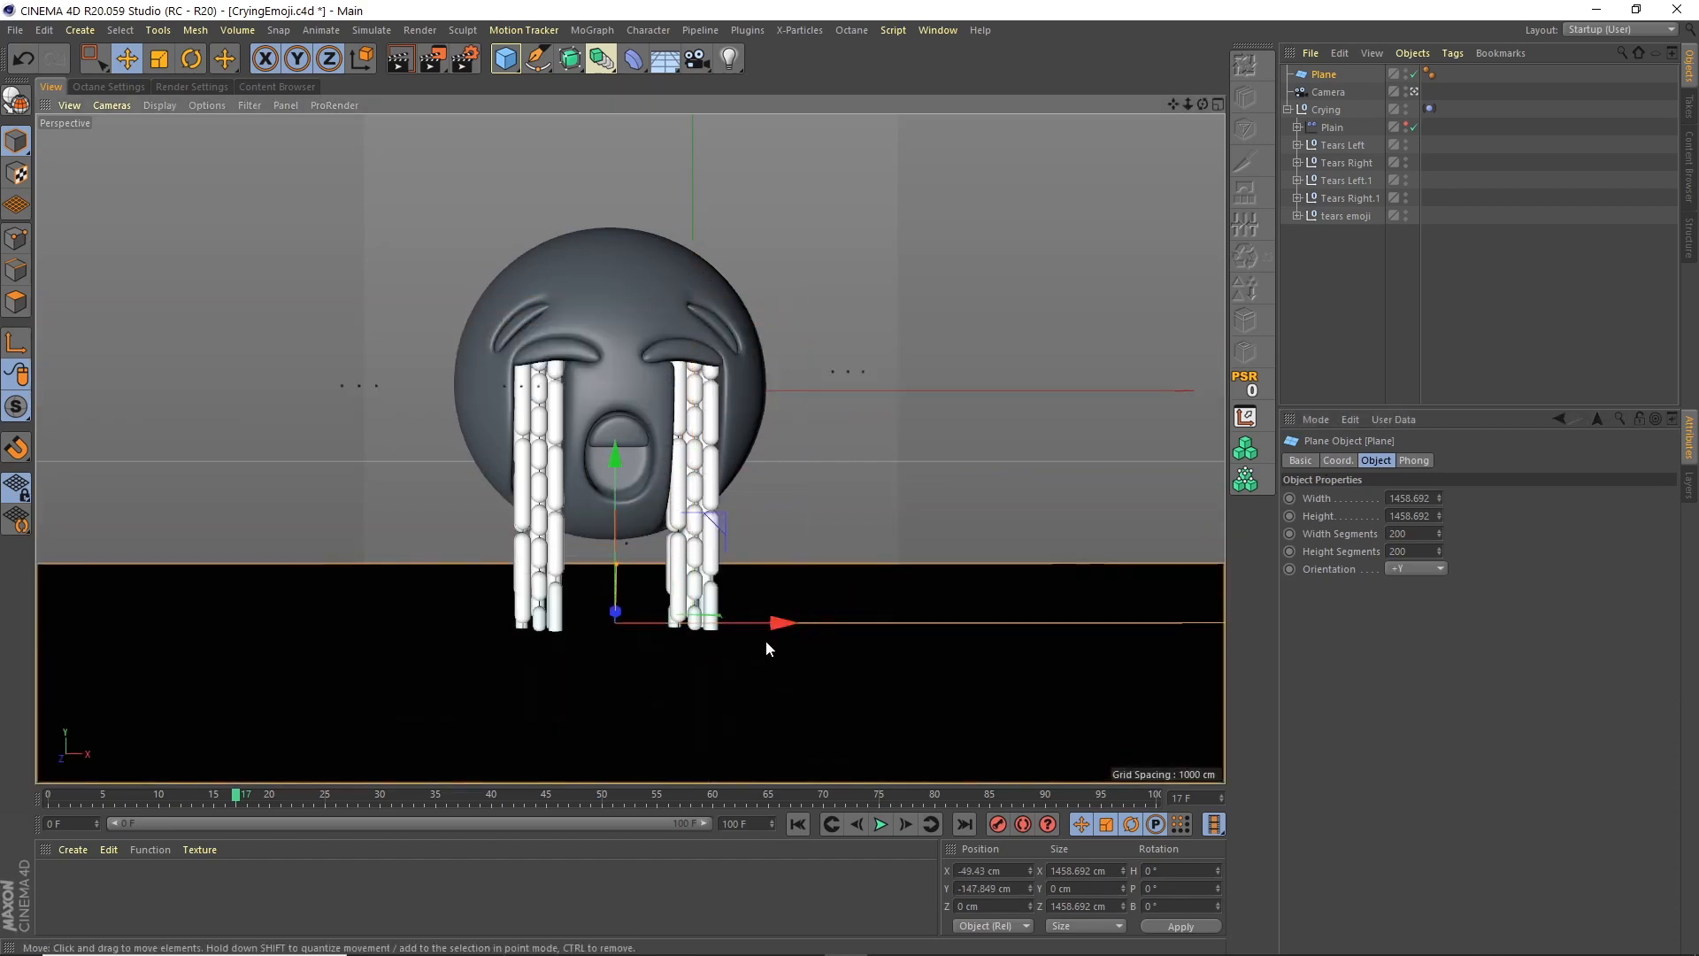
Add a Bend deformer as a child of the plane and reset its position to the plane's origin
click(633, 58)
click(827, 81)
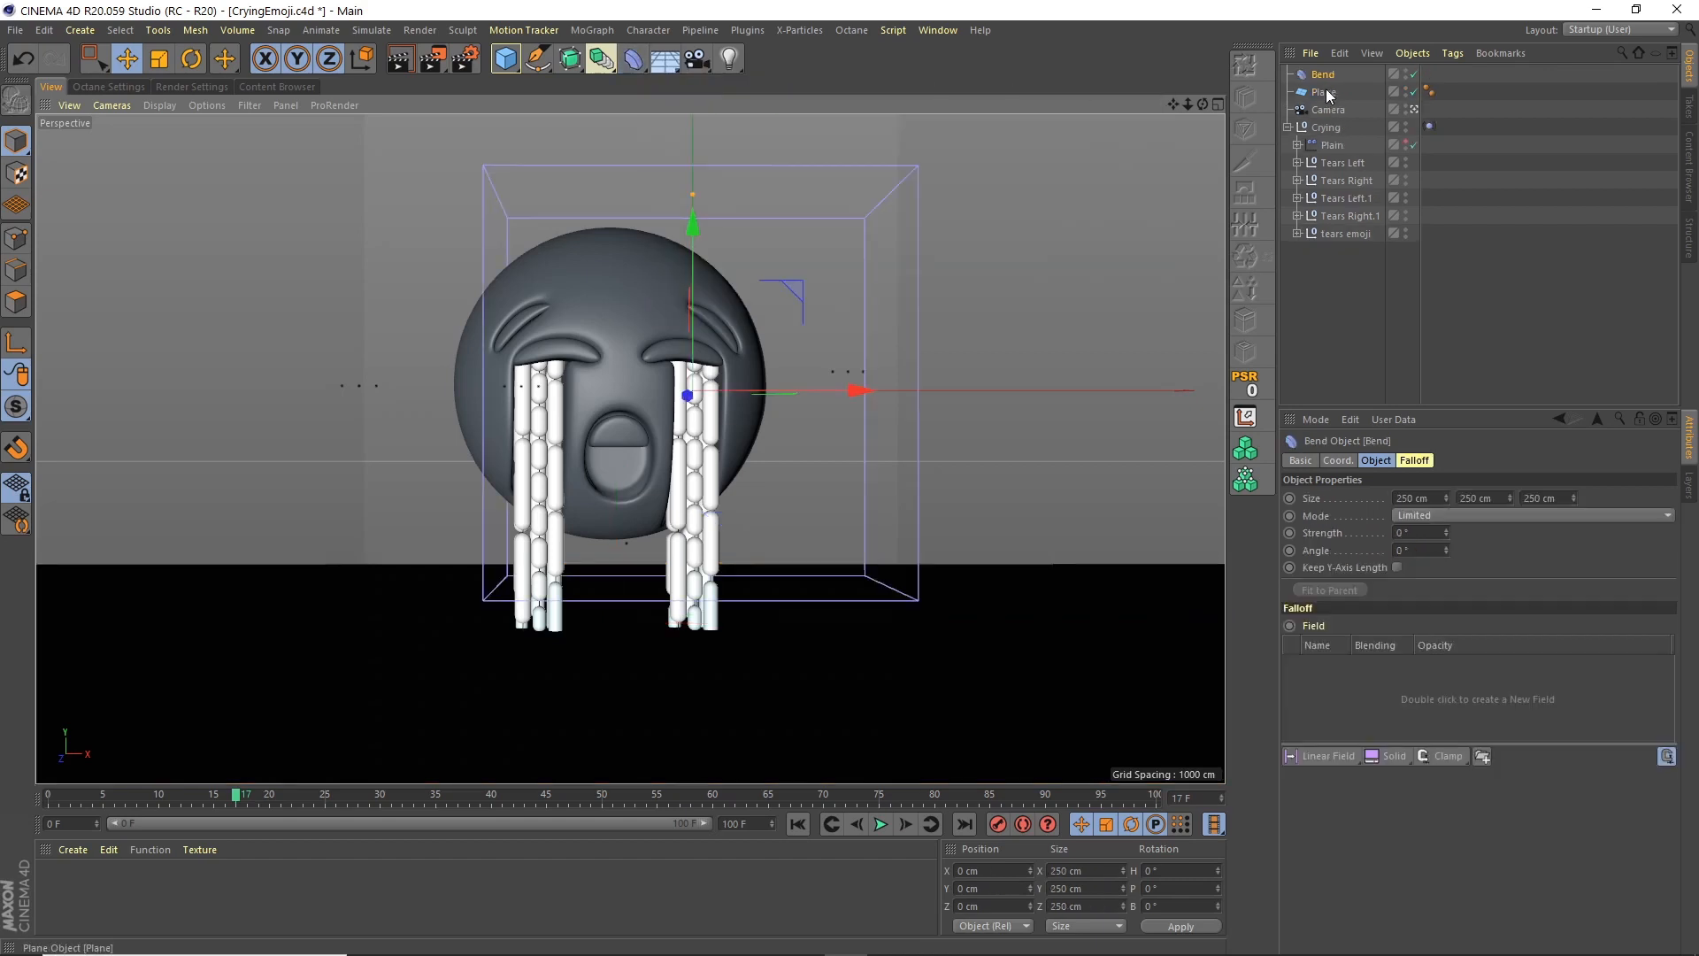
drag(1323, 75, 1327, 92)
click(1247, 383)
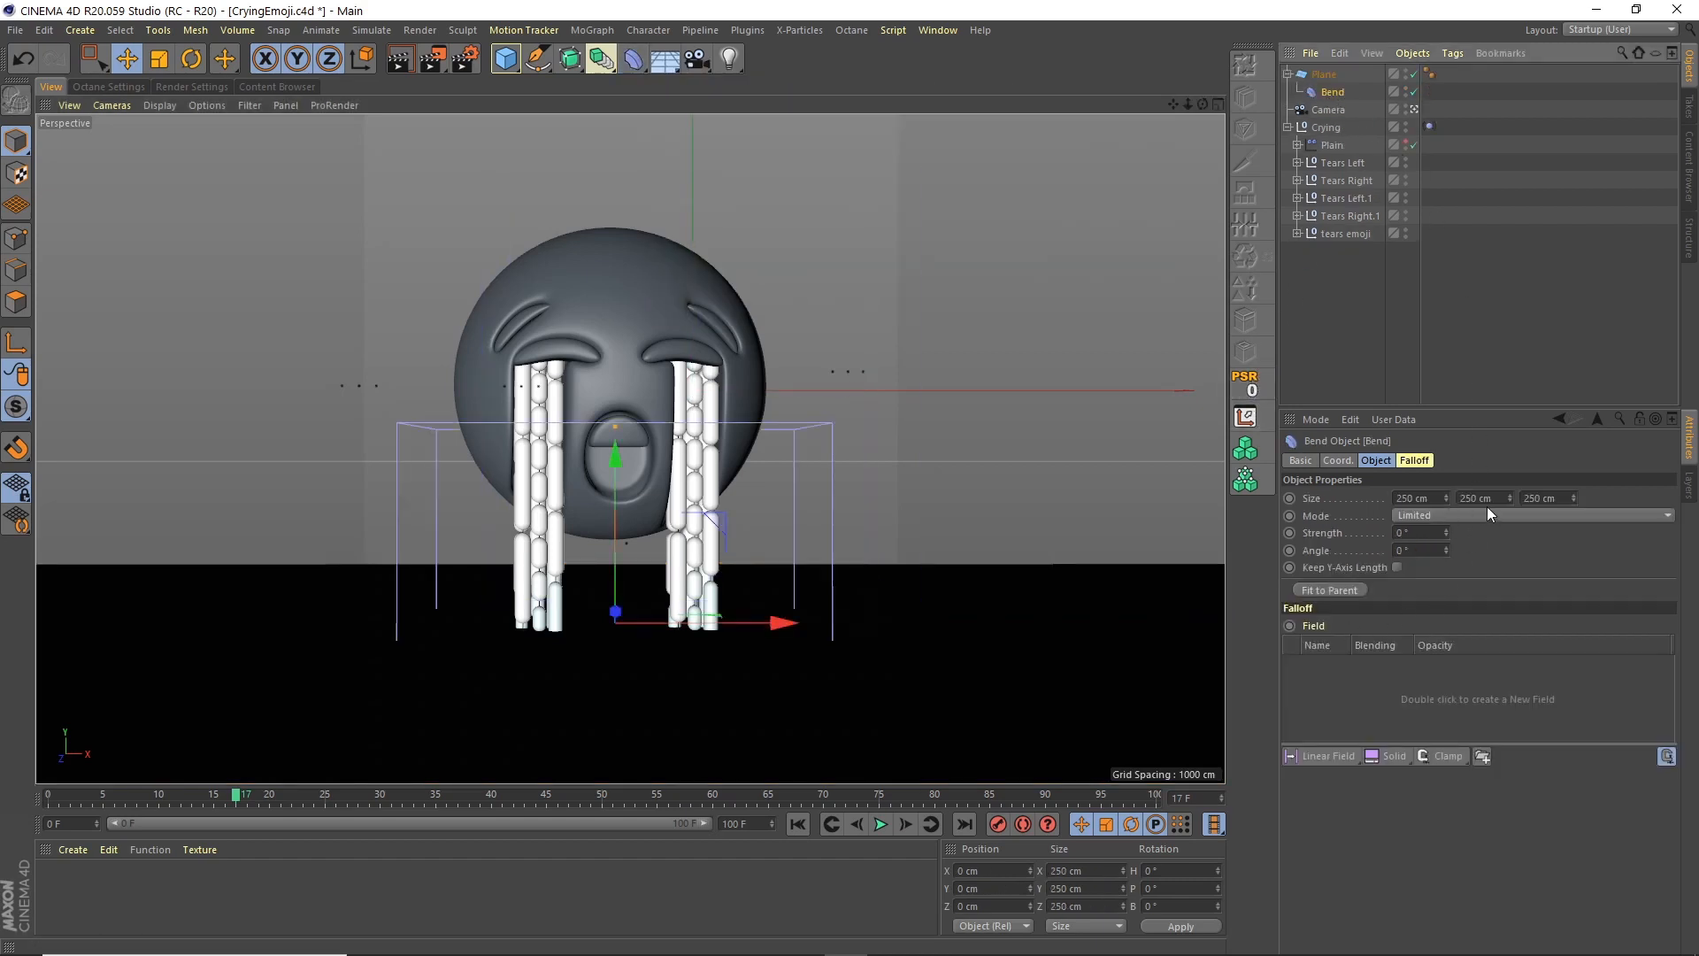
Show only the Bend deformer's object properties and set its strength to 90°
shift+click(1414, 460)
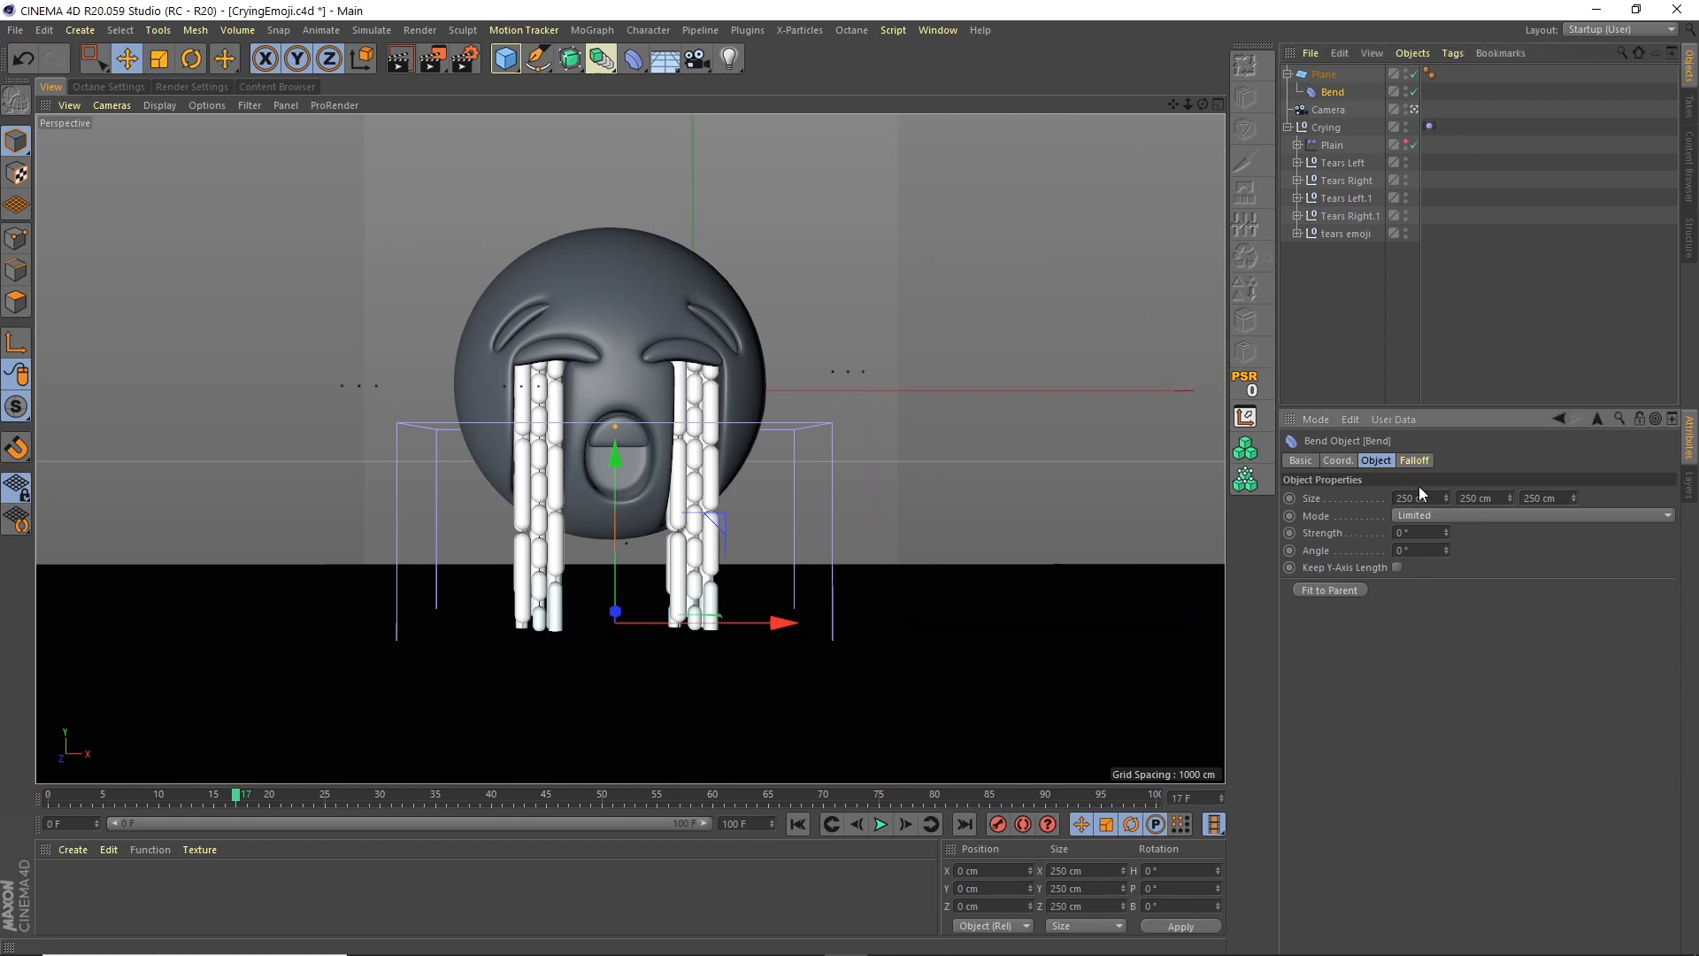
text(90)
key(Return)
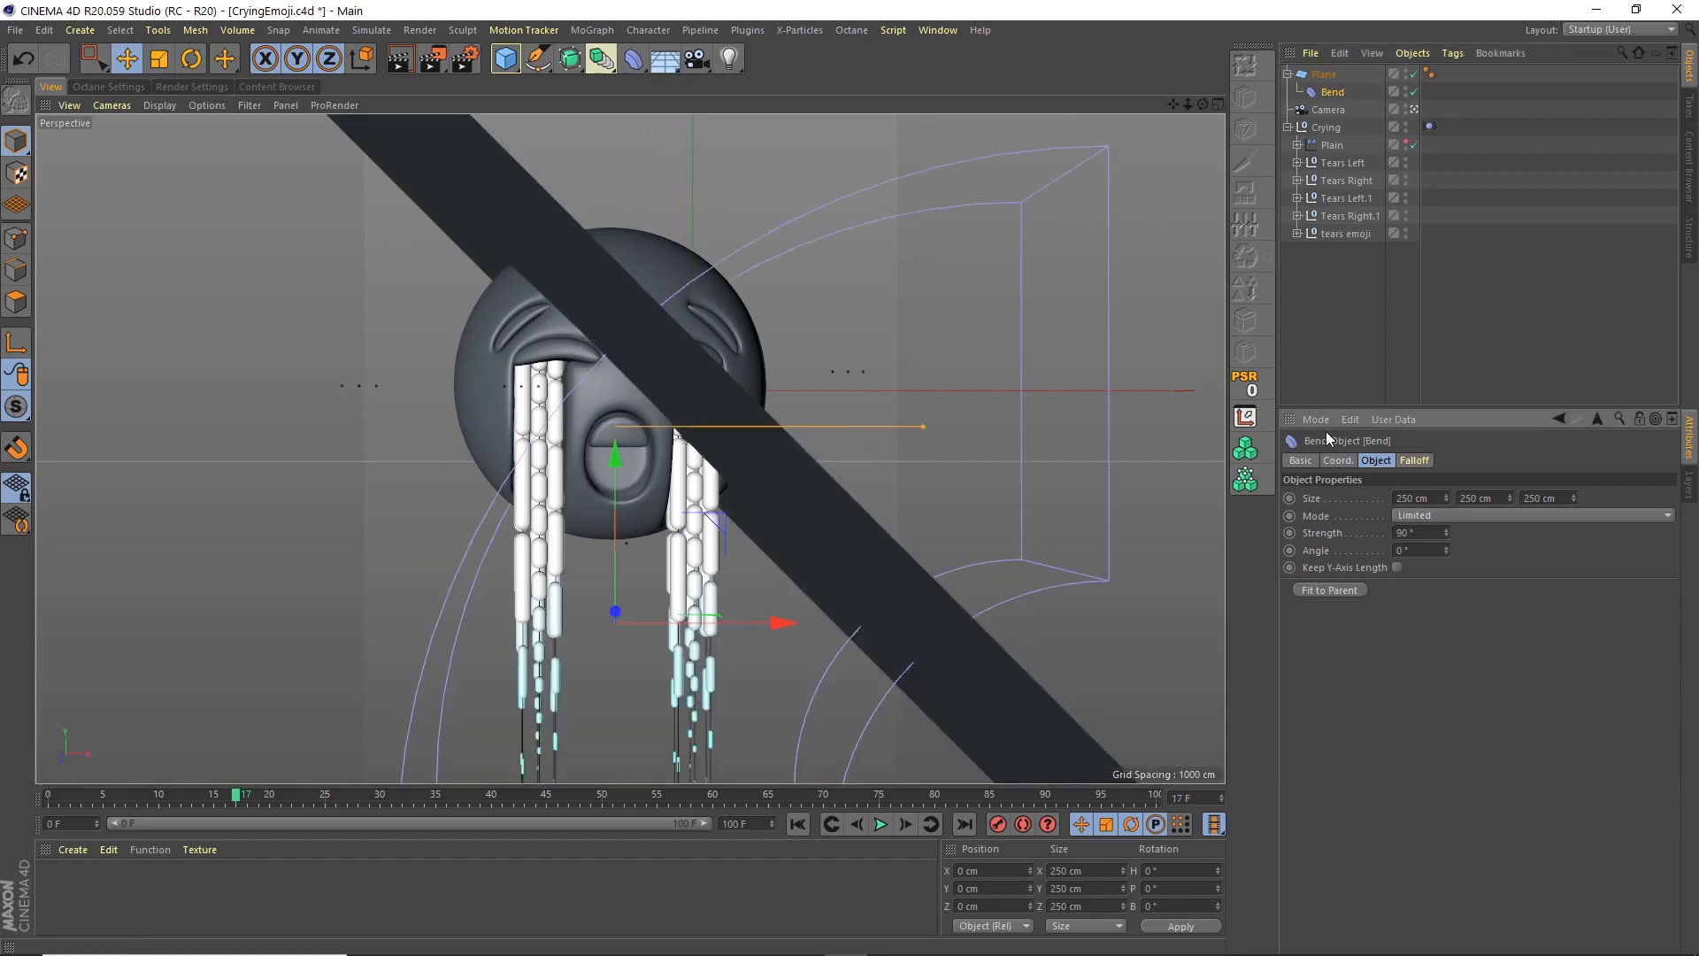
Rotate the Bend deformer so its bank (B) angle is exactly -90°
click(191, 59)
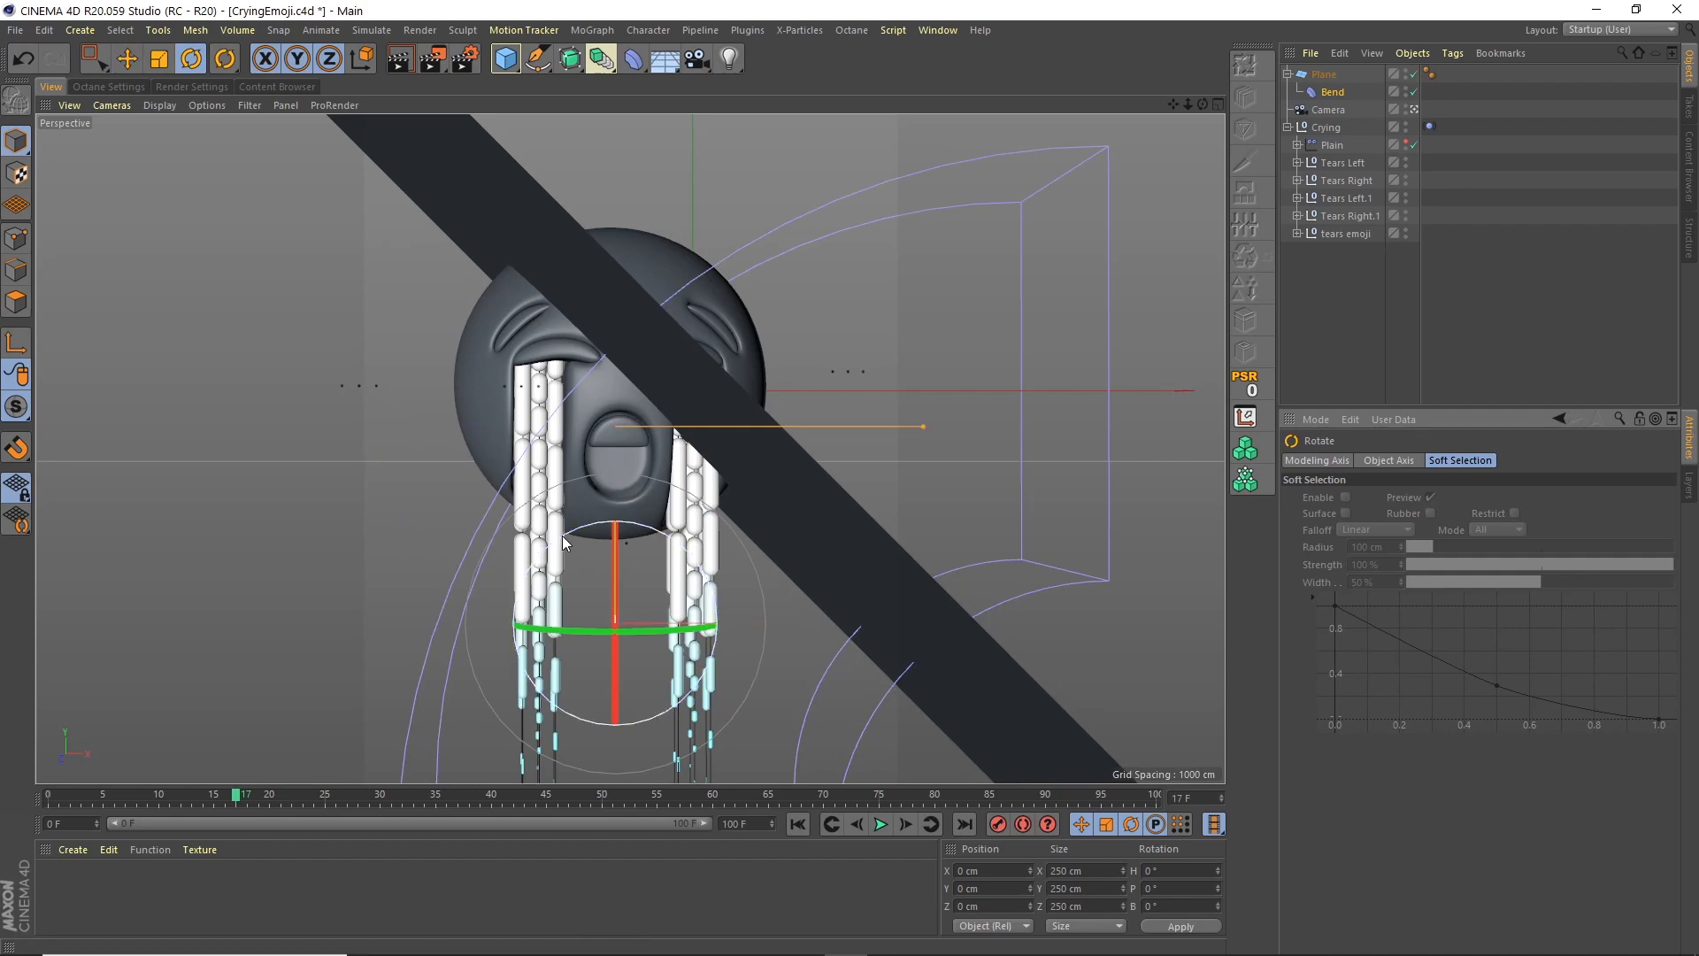
drag(561, 534, 494, 703)
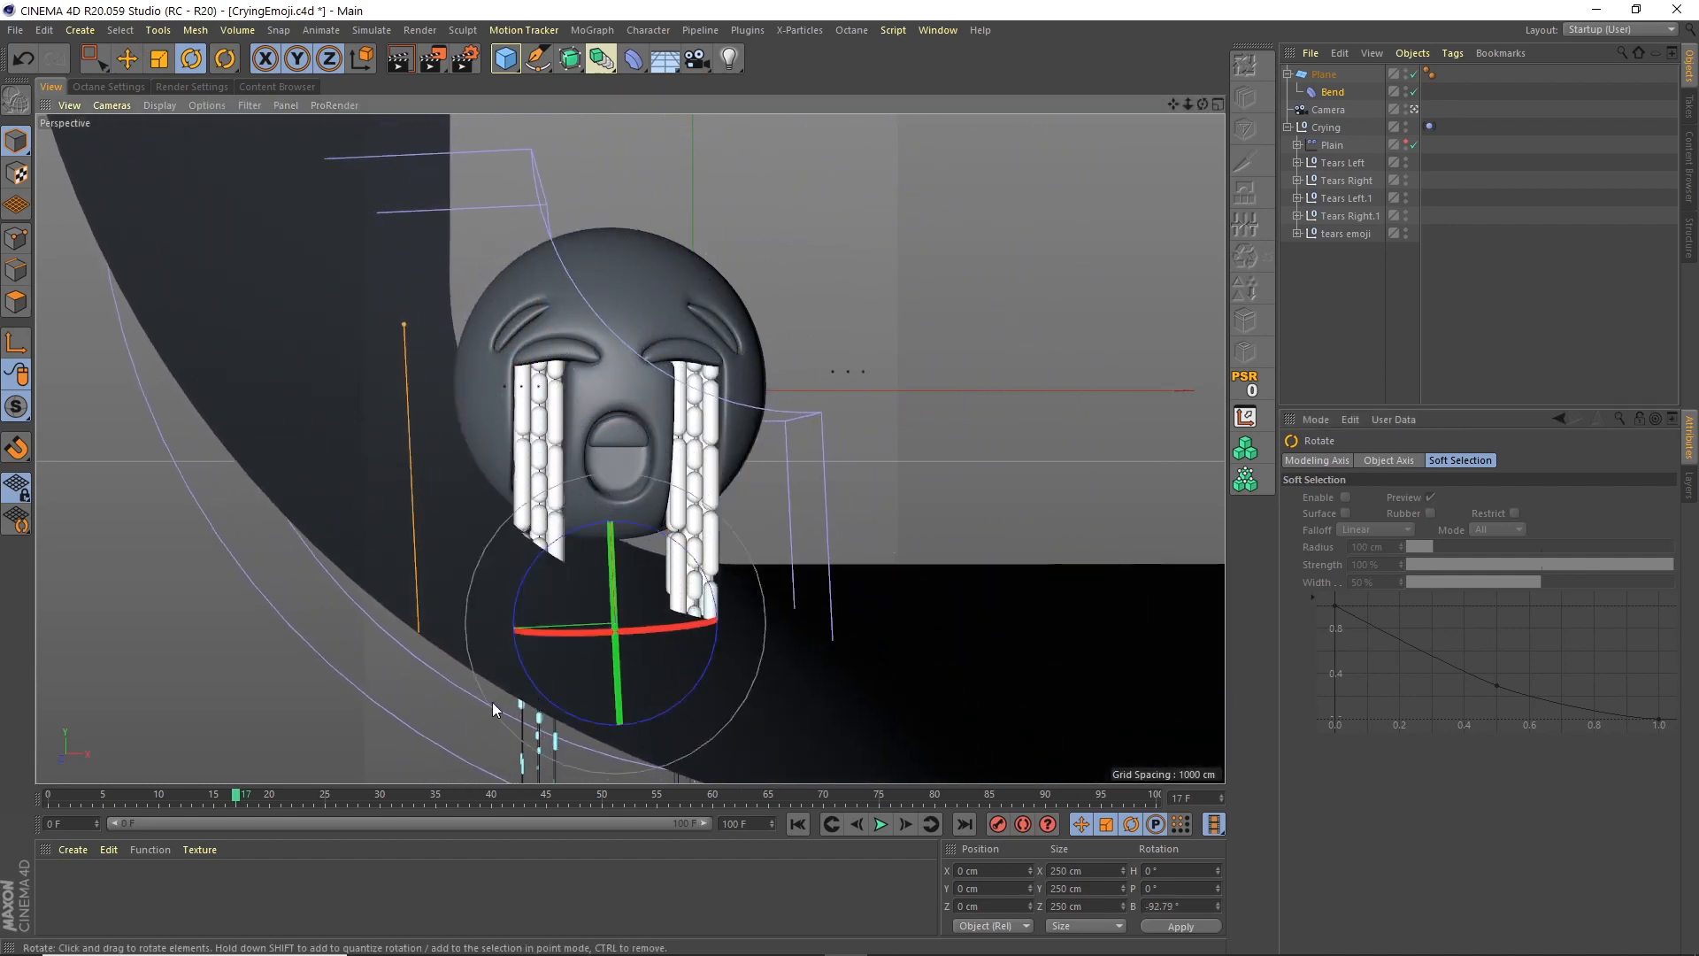
click(1162, 905)
text(-90)
key(Return)
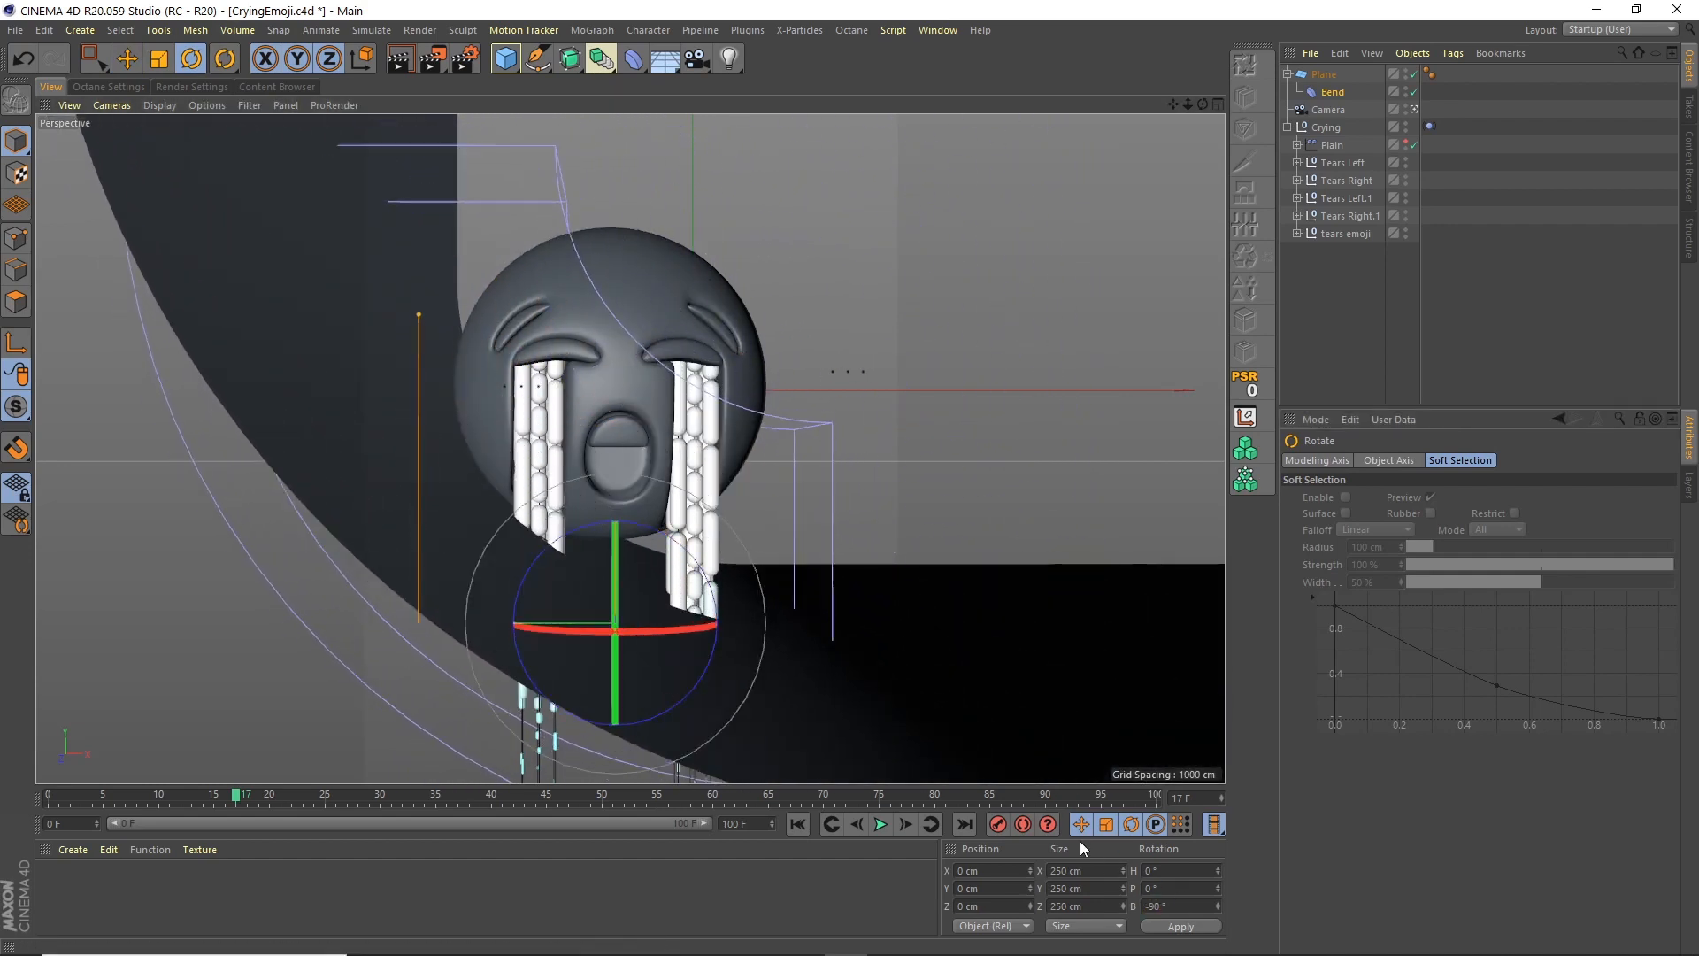
Rotate the plane to a heading (H) of exactly -90° so the curve rises behind the emoji
key(e)
click(1288, 75)
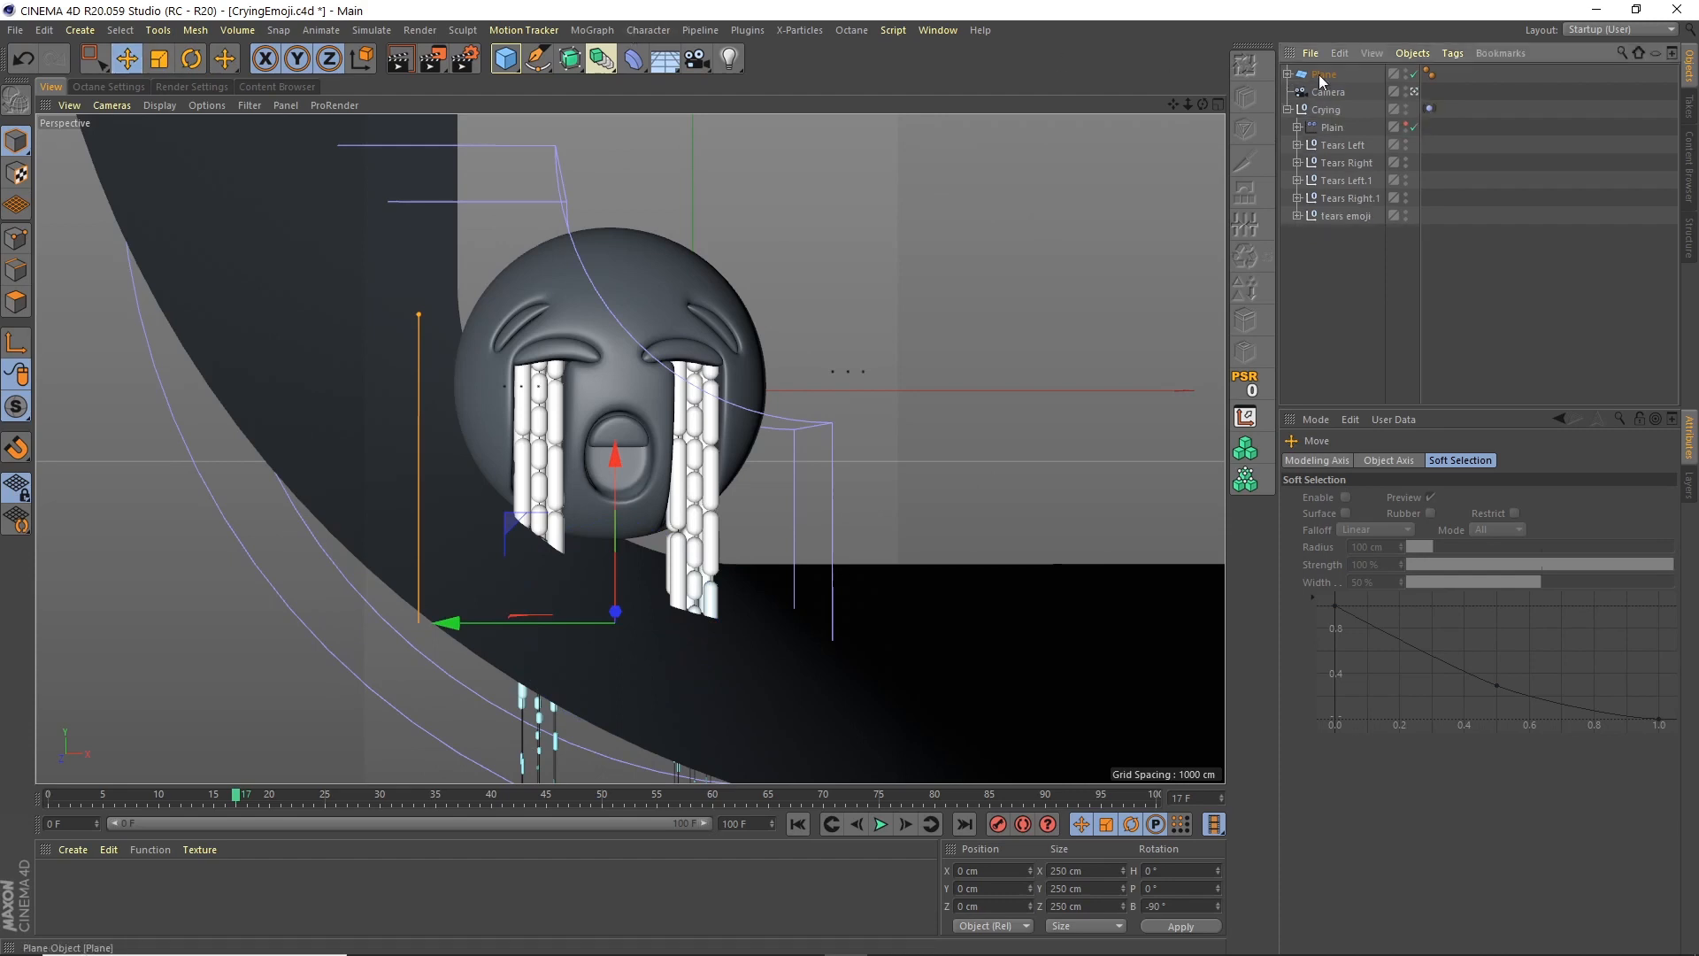
click(190, 59)
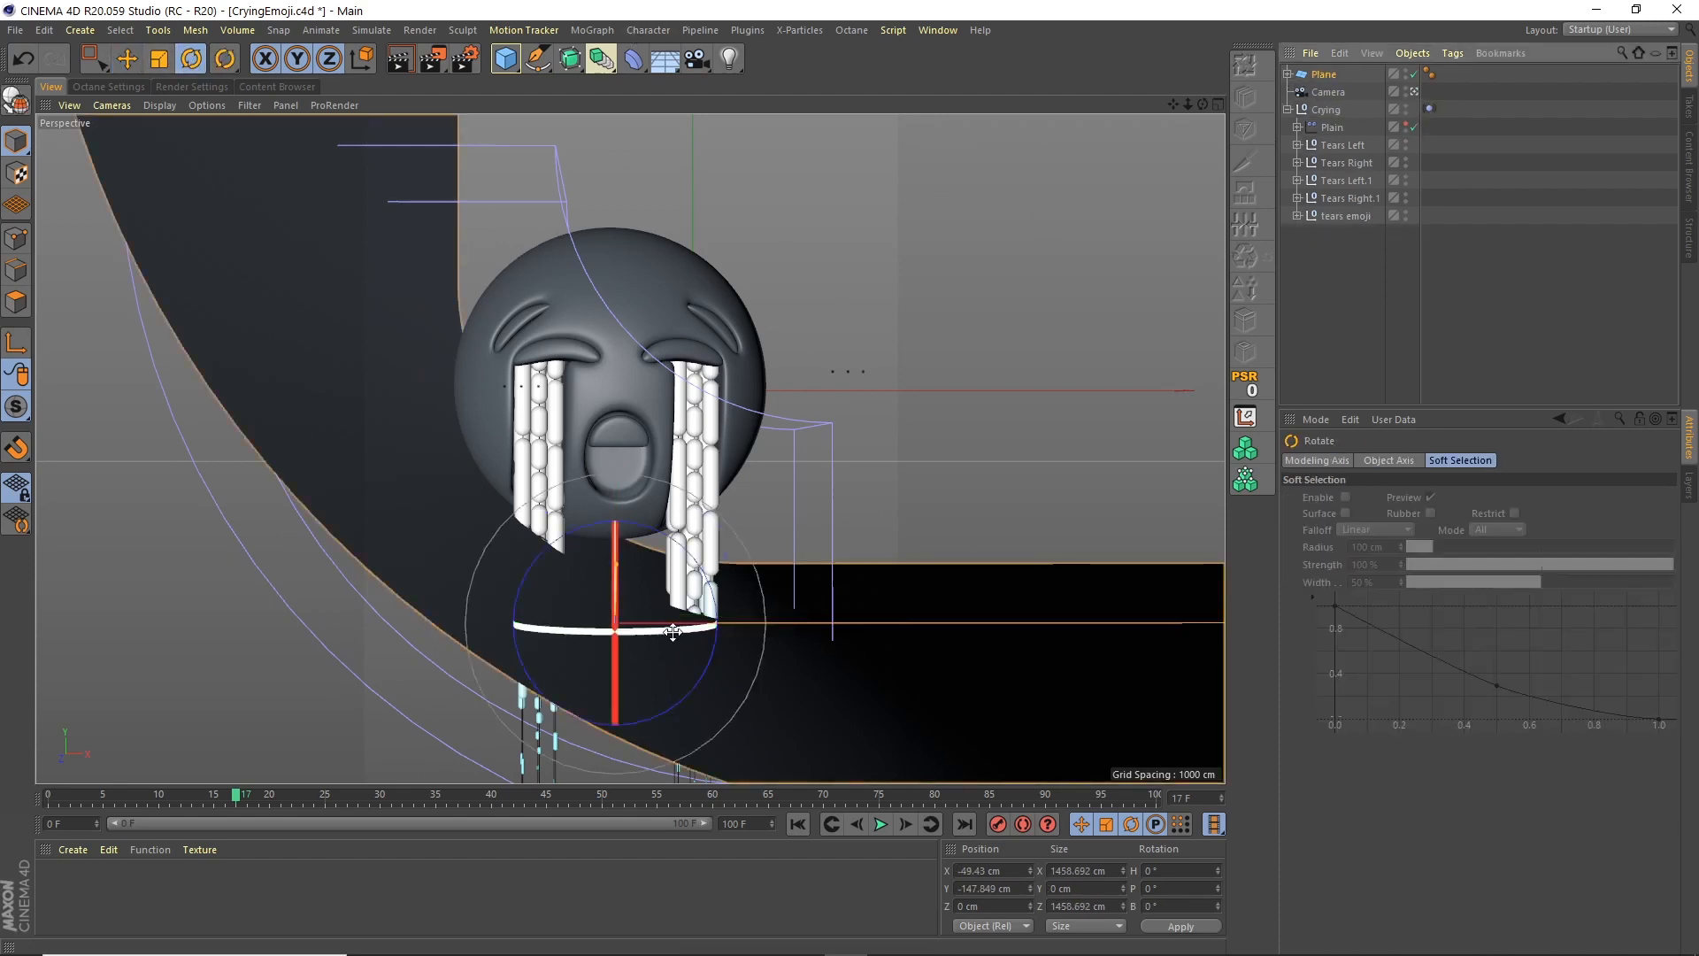
drag(570, 629, 469, 647)
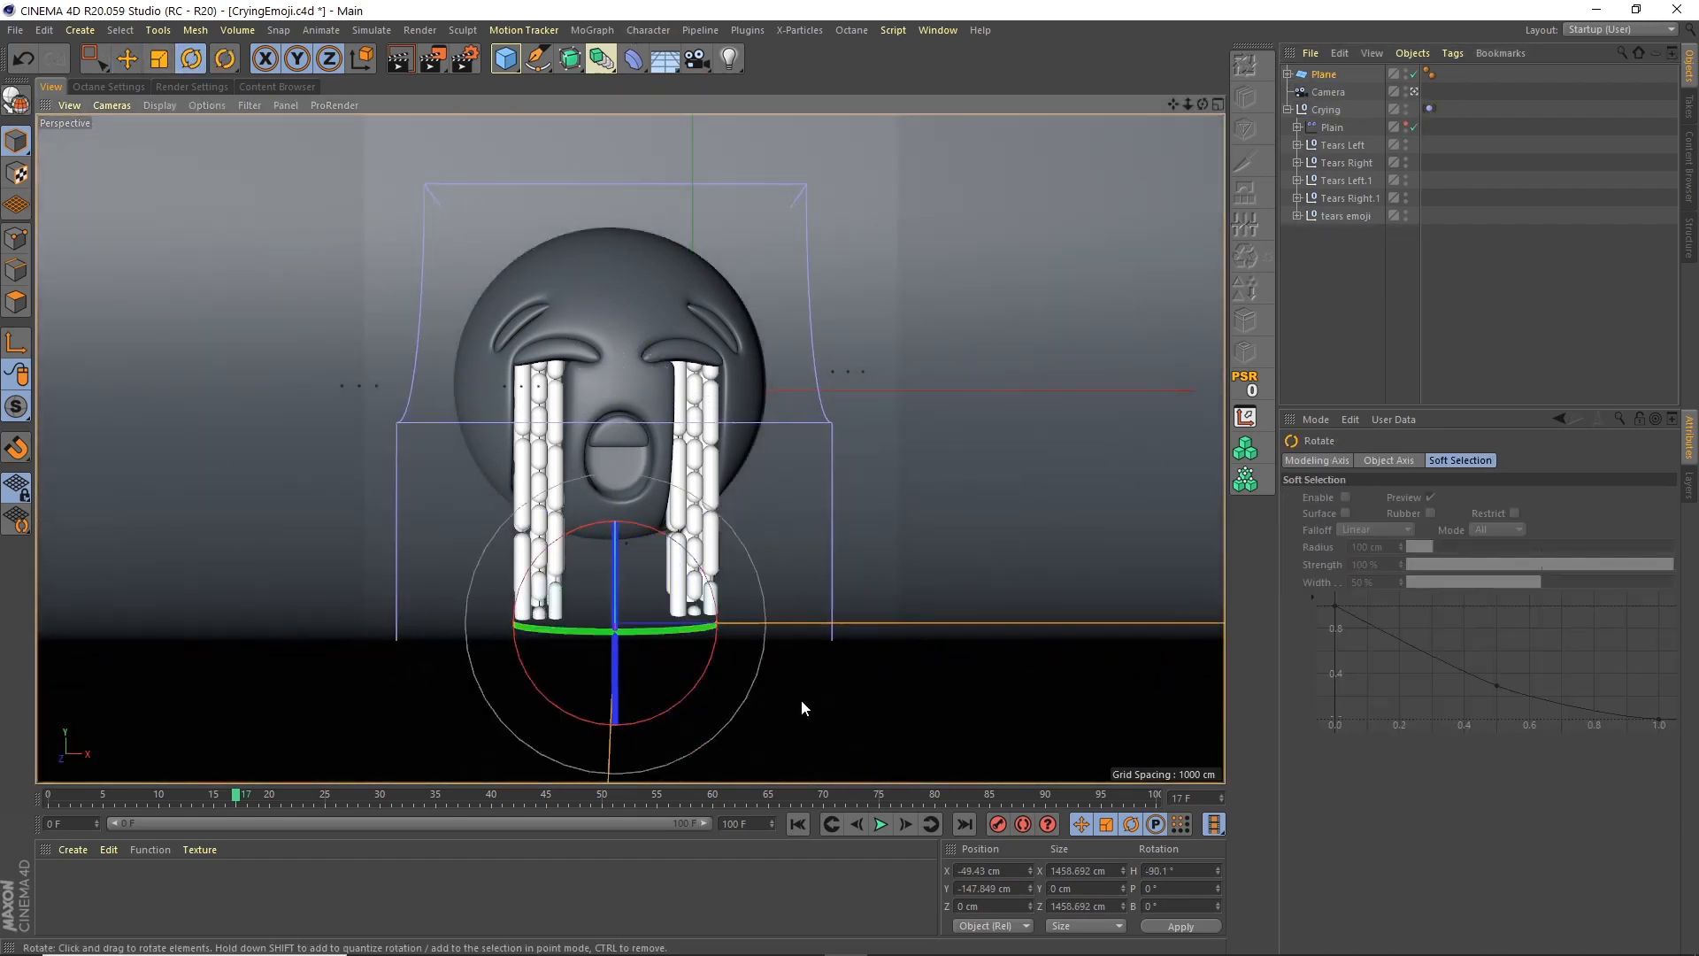
double_click(1168, 870)
key(BackSpace)
text(-90)
key(Return)
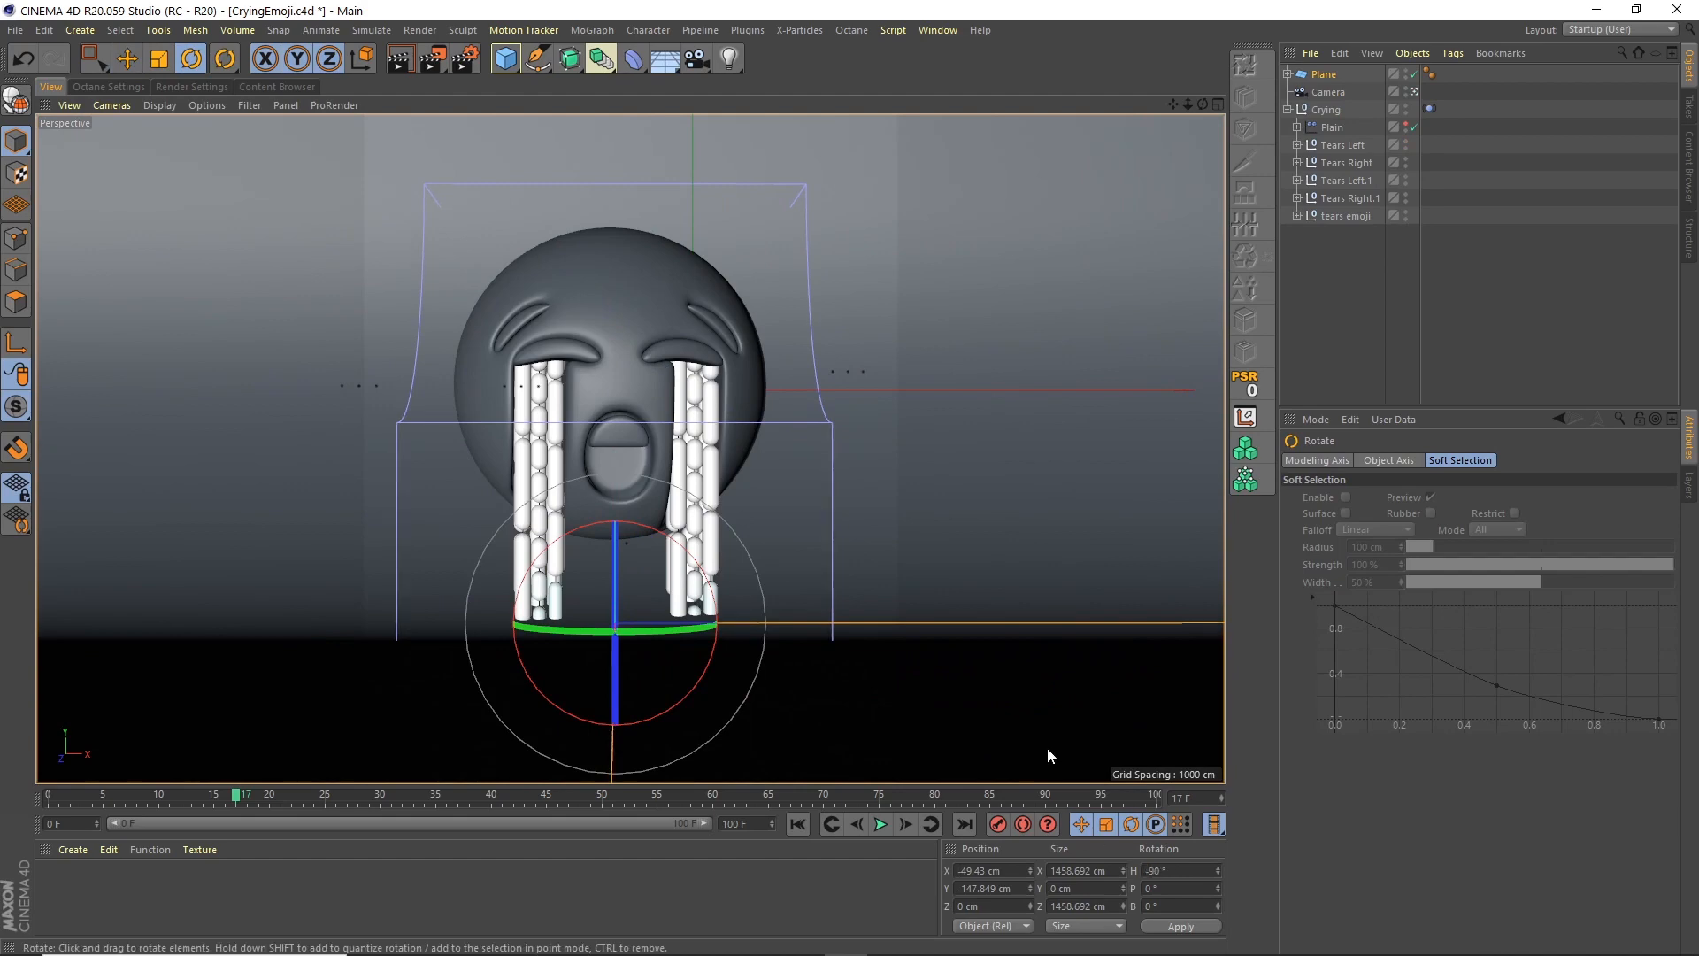
In the Right view, move the plane down and back to about Y -313 cm and Z 127 cm
middle_click(1210, 122)
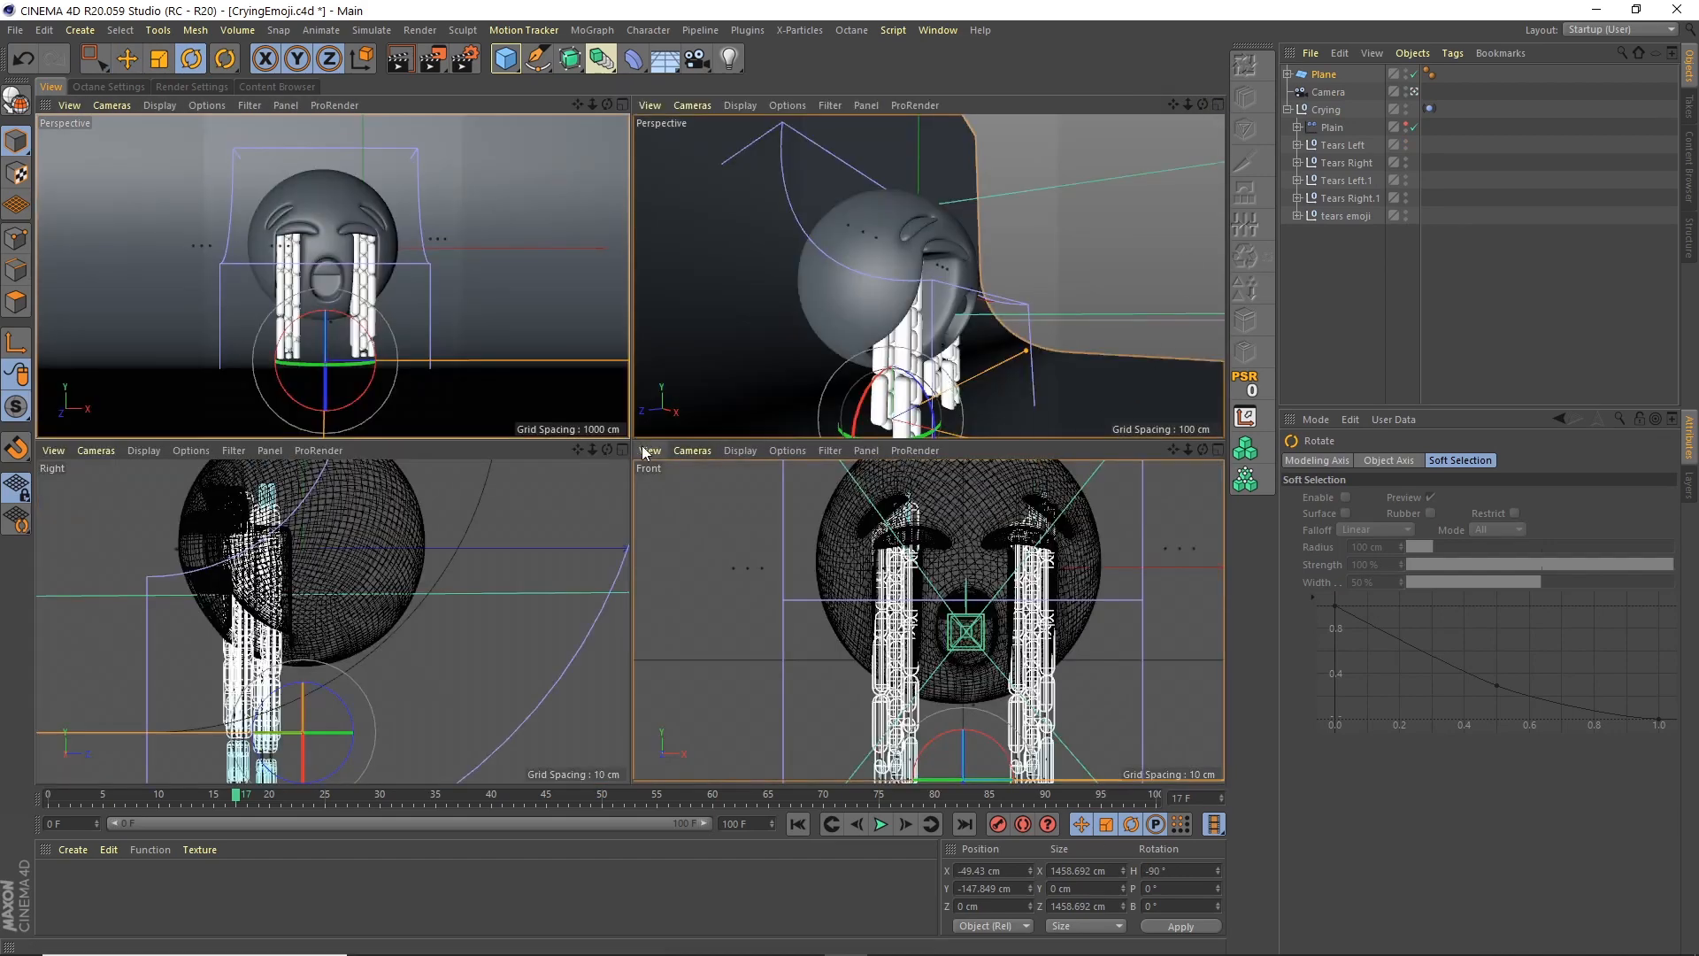
middle_click(380, 602)
drag(1190, 103, 1062, 175)
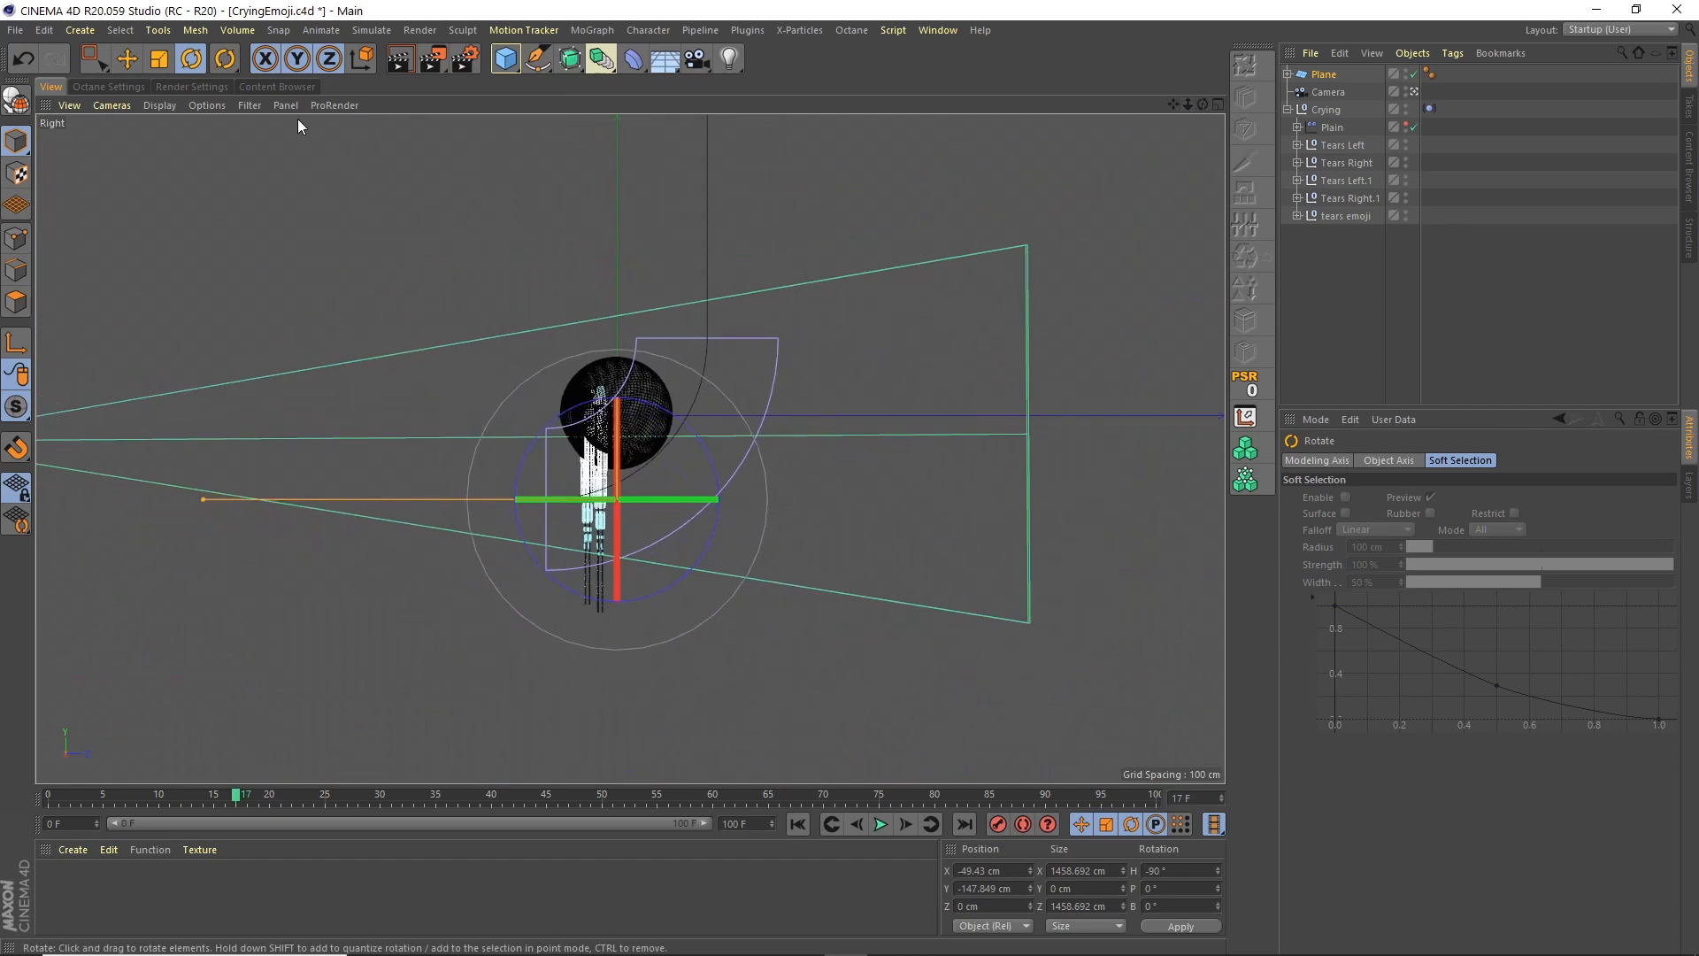
key(e)
drag(279, 229, 348, 320)
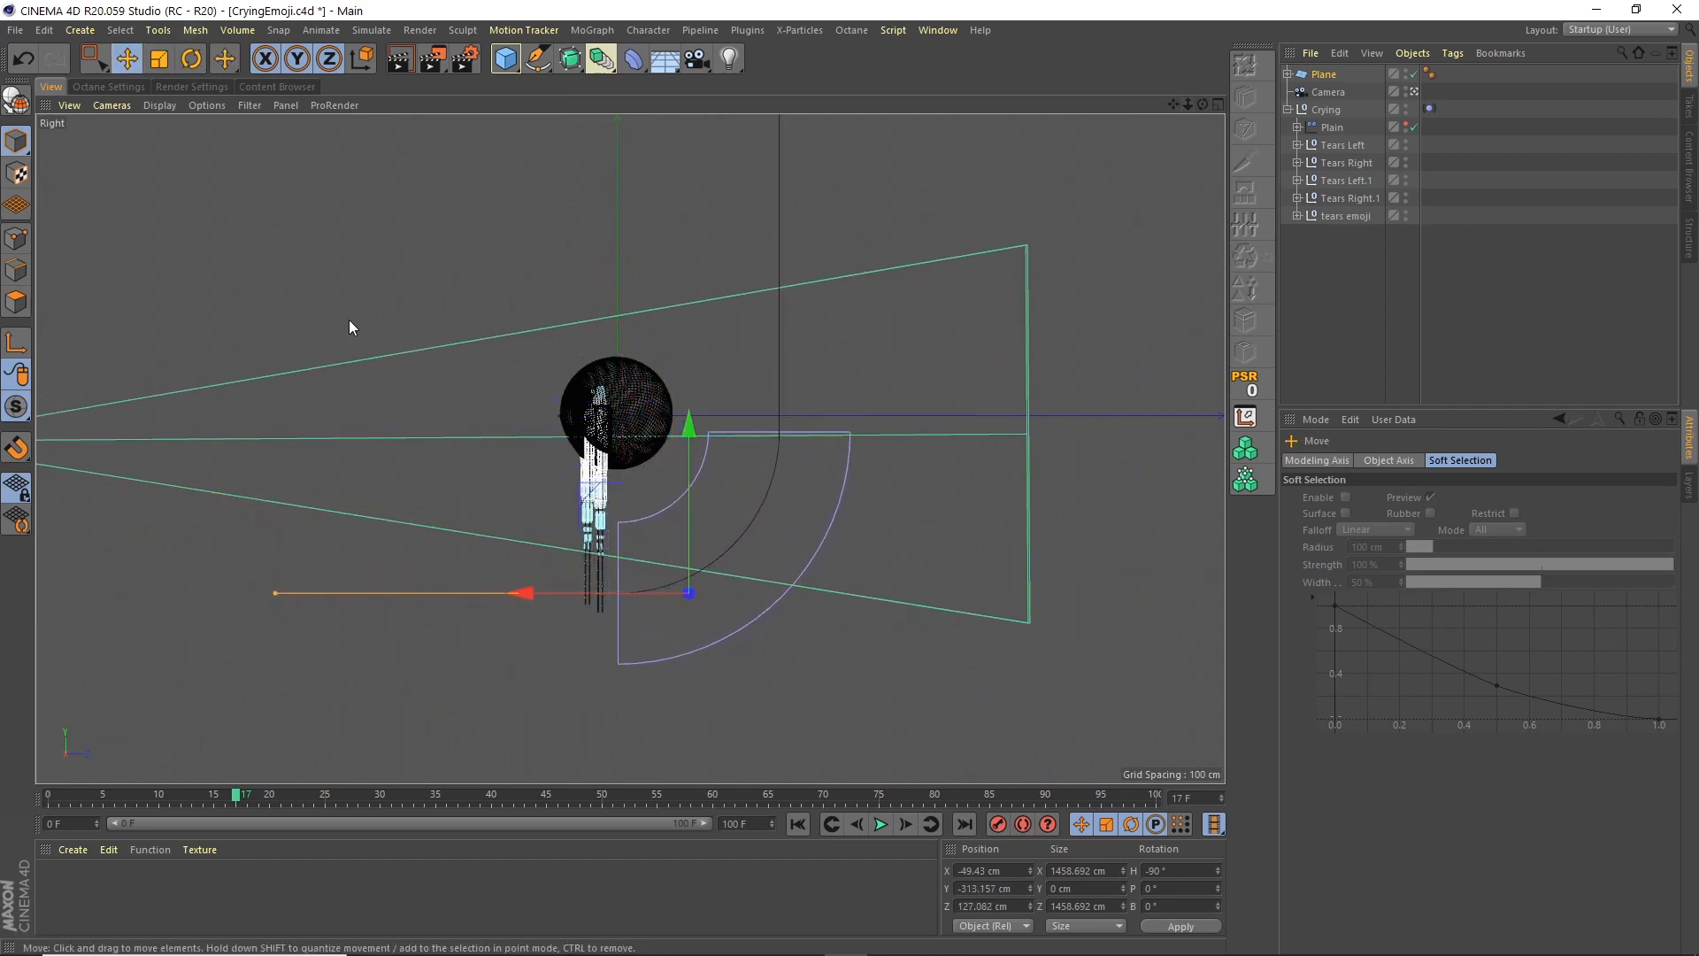
click(1218, 105)
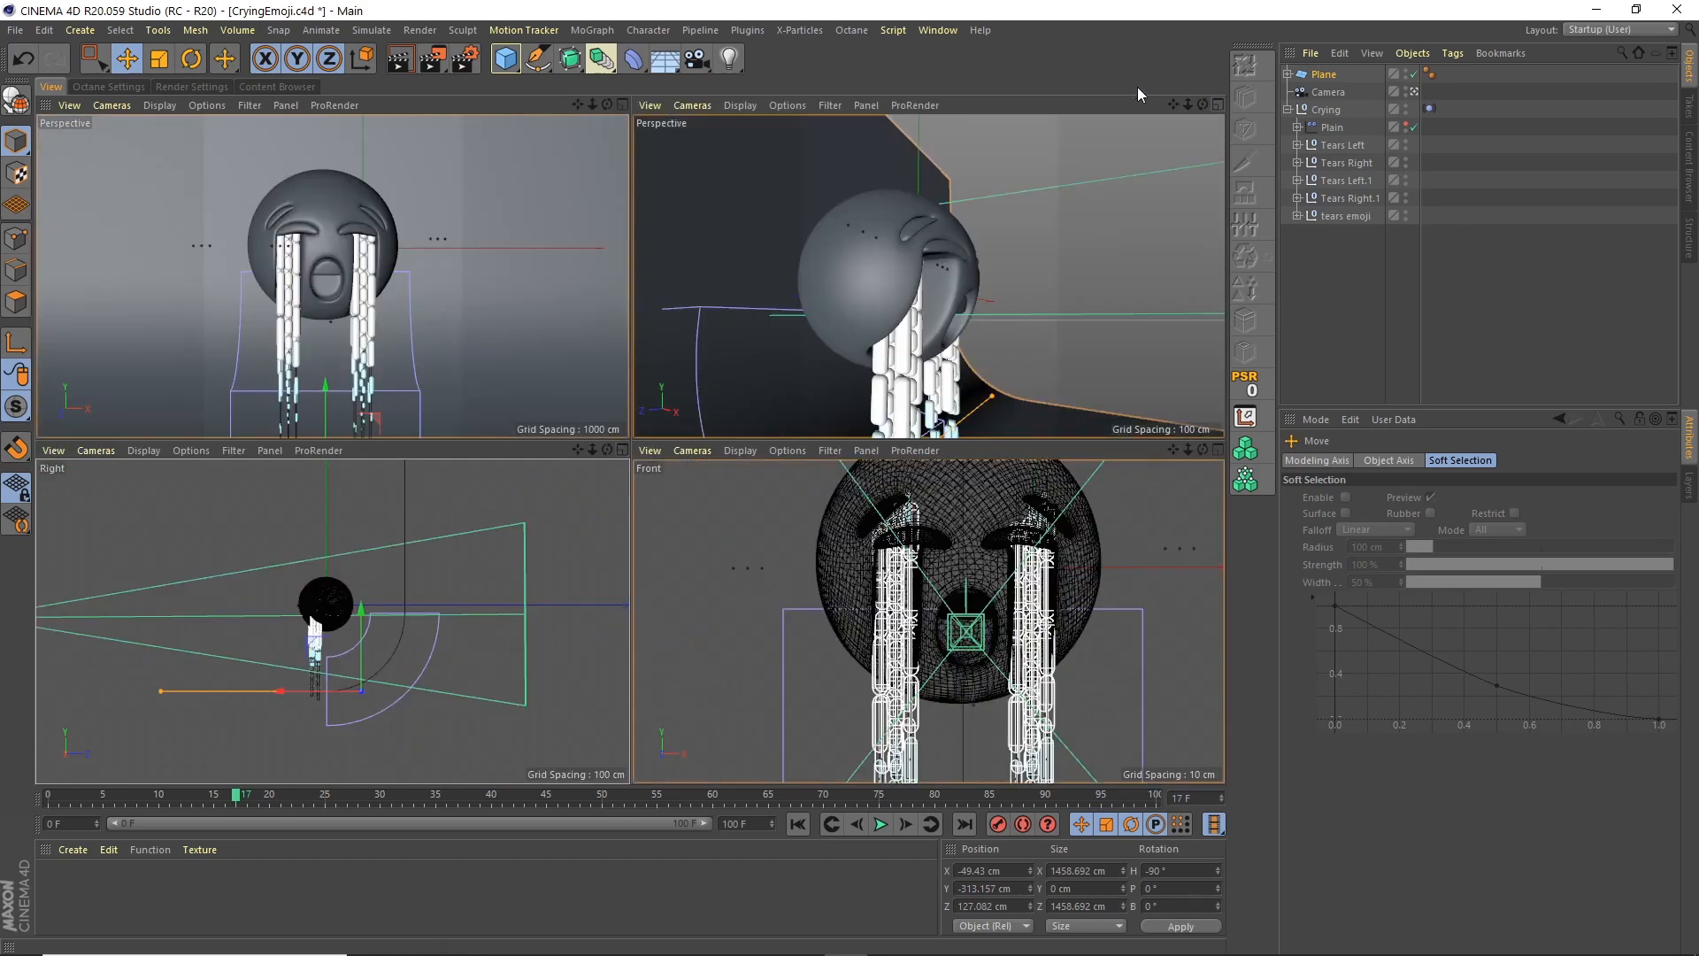
click(621, 105)
Hide the plane's Bend deformer cage in the viewport and collapse the plane's hierarchy
click(1289, 73)
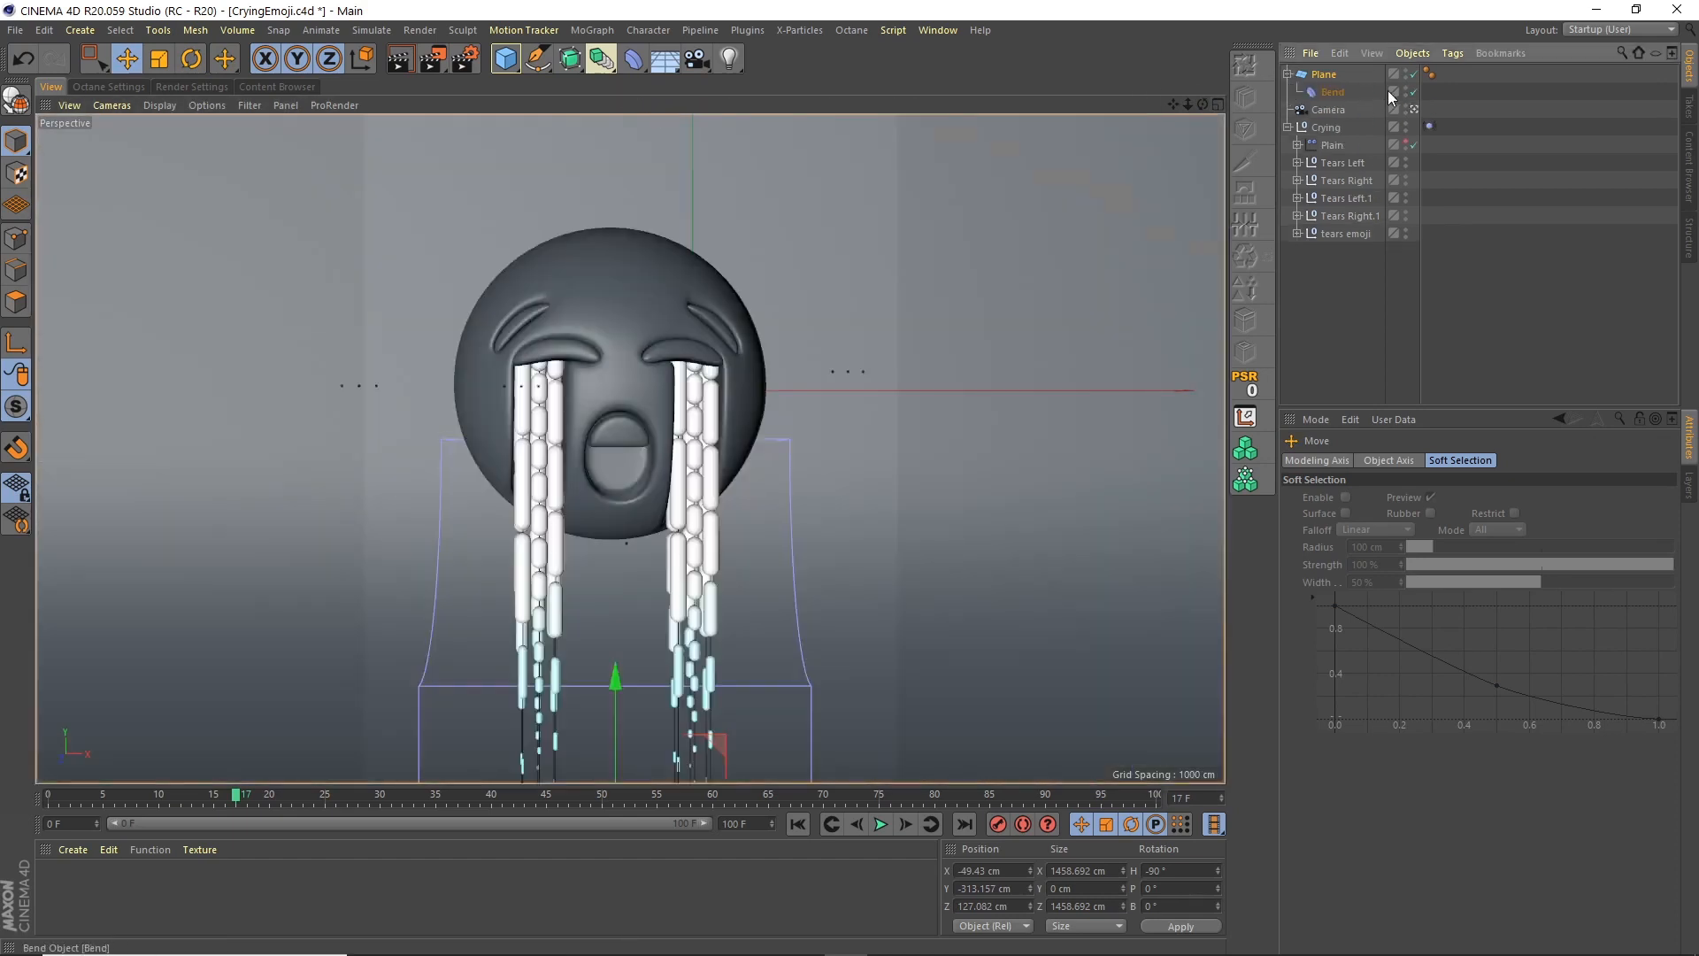
double_click(1405, 87)
click(1288, 76)
Move the plane to the end of the object list below Crying and rename it Stage
drag(1317, 75, 1317, 247)
click(1288, 91)
double_click(1329, 108)
text(St)
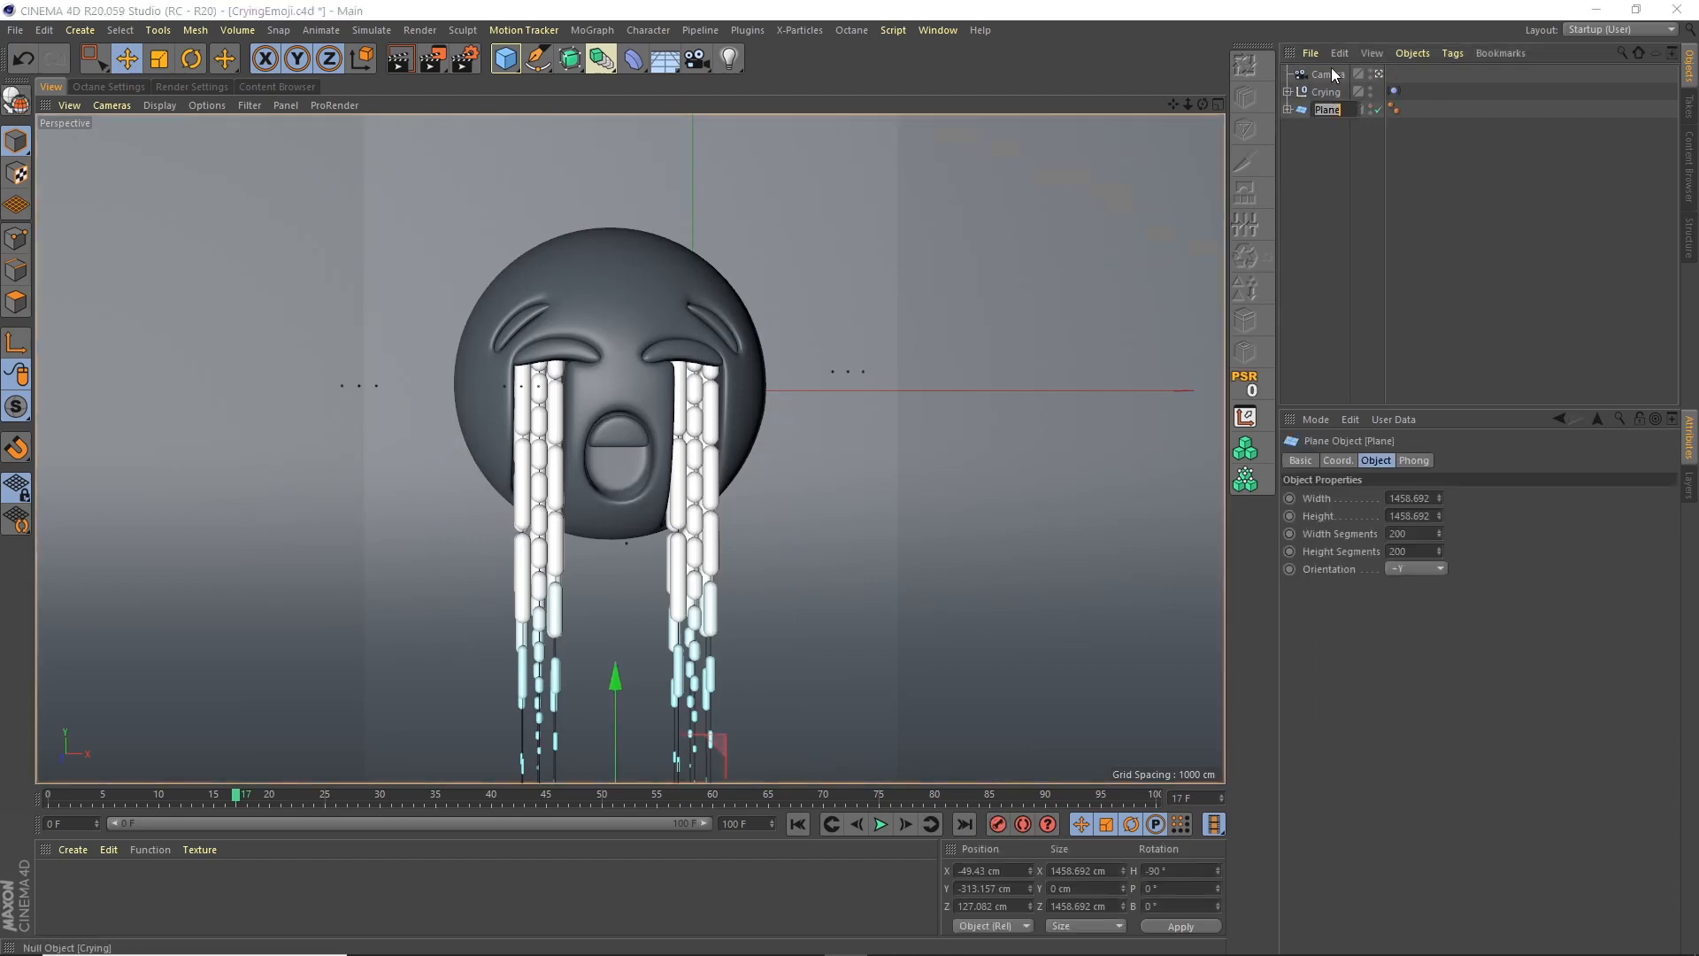
text(age)
click(1351, 269)
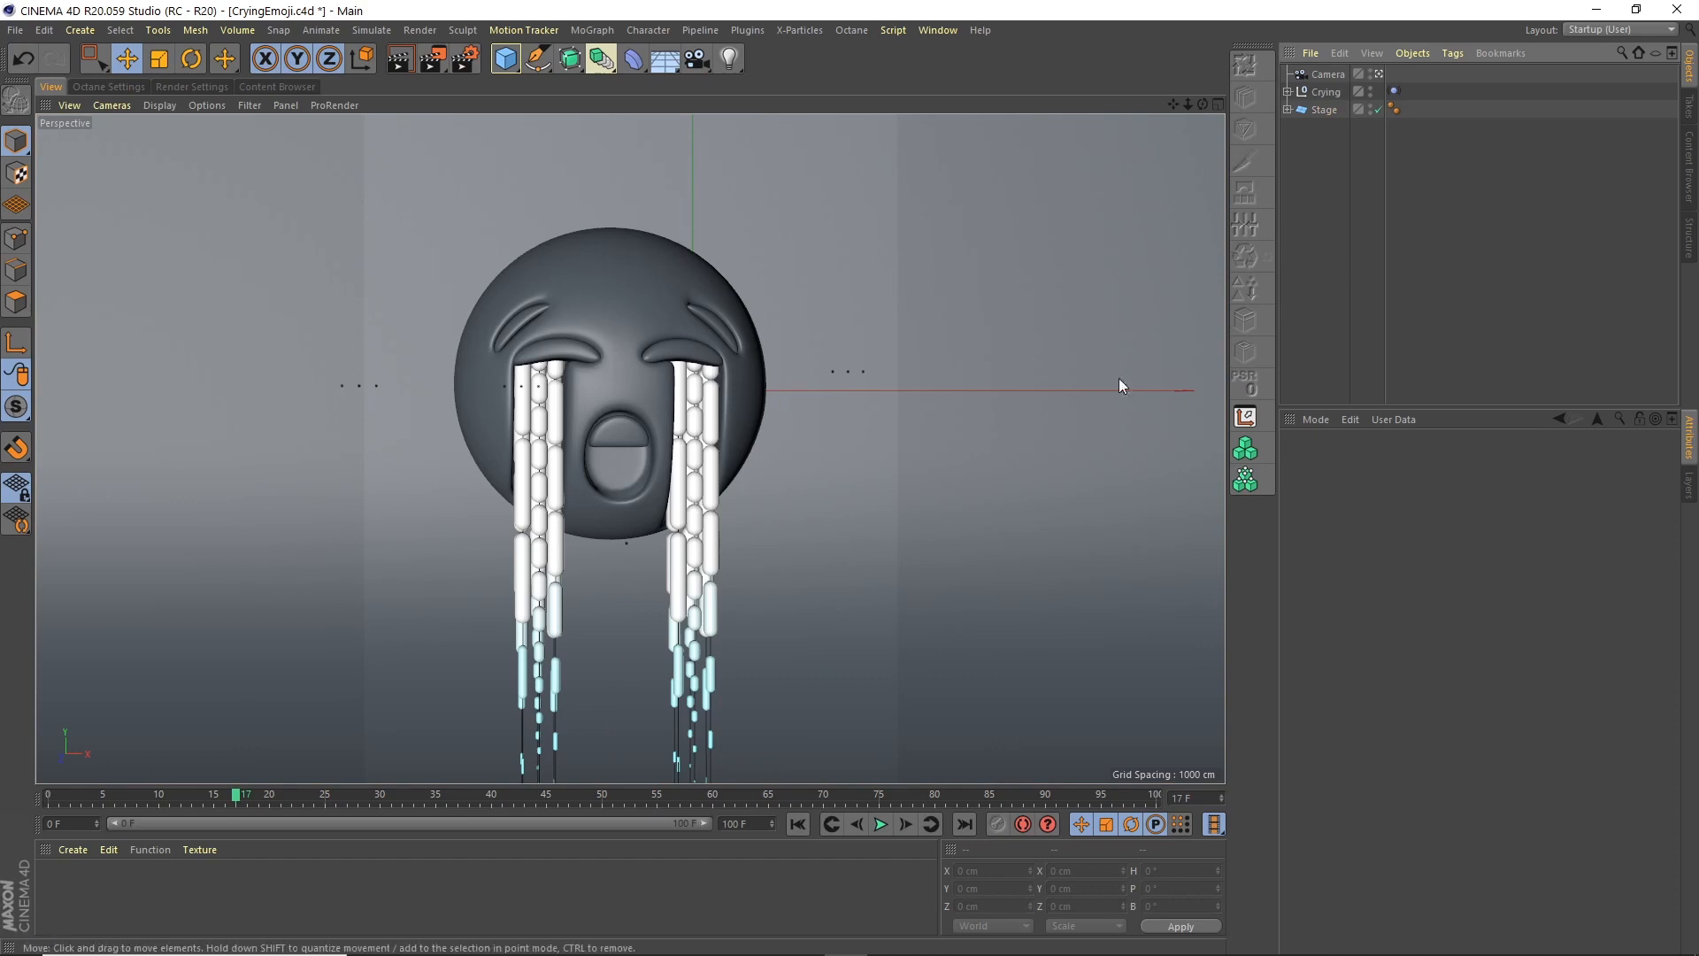
Return the animation to frame 0 and save the project
click(797, 824)
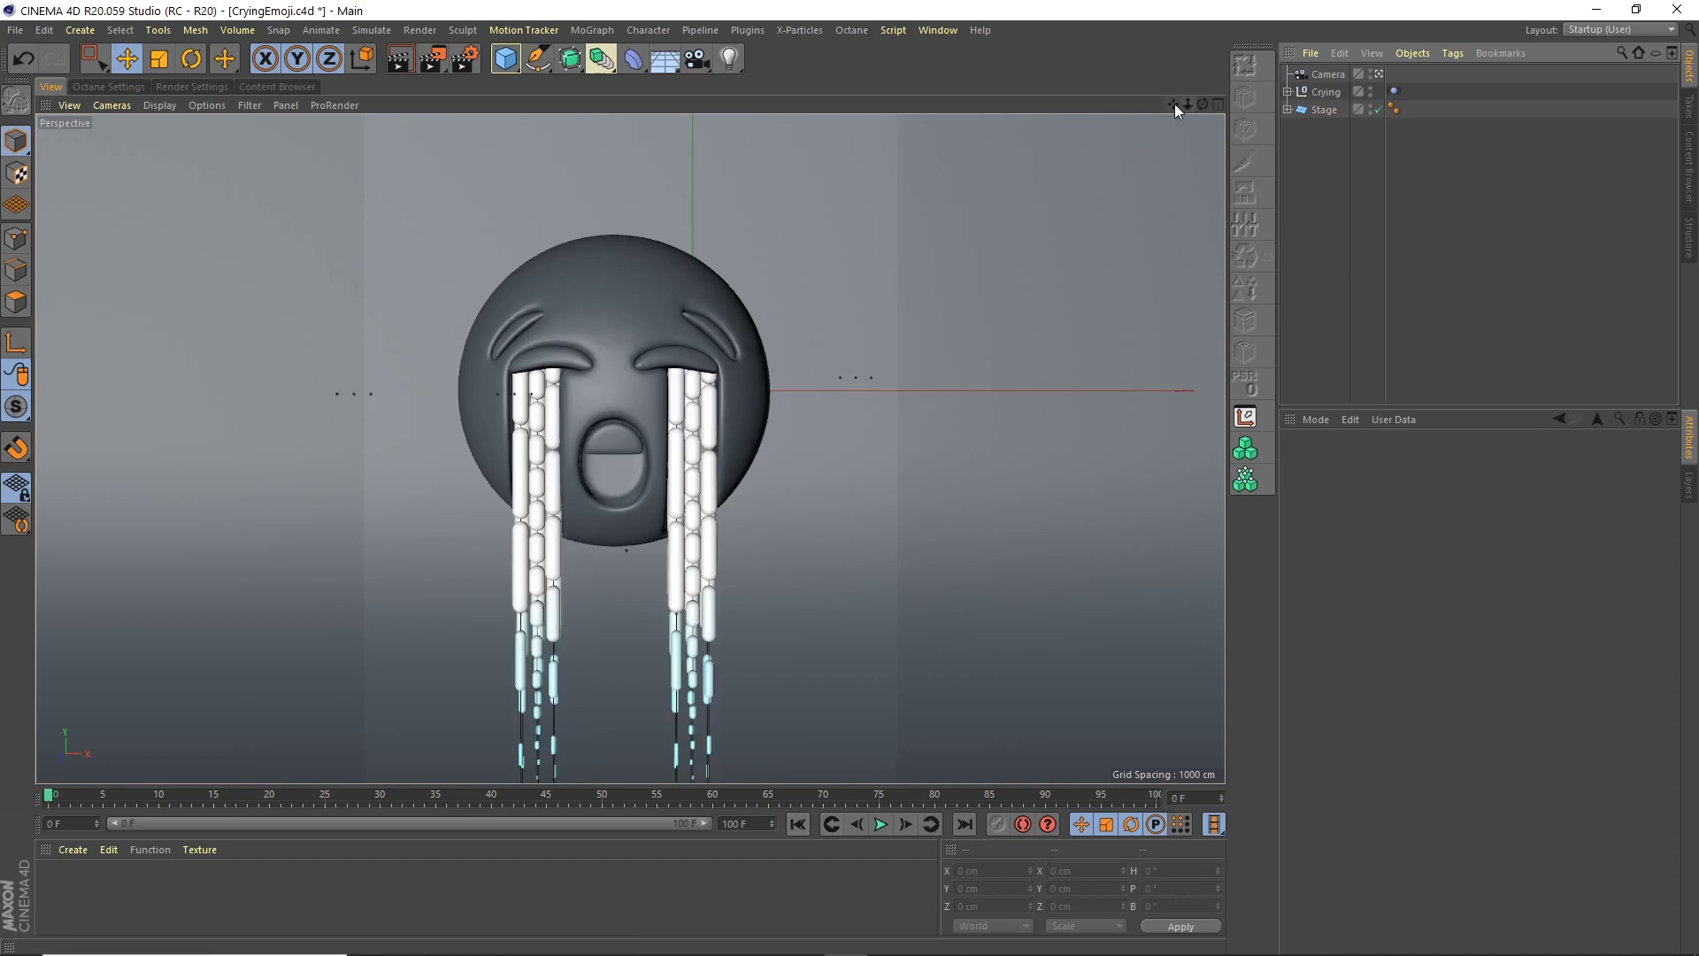
drag(1175, 104, 1177, 103)
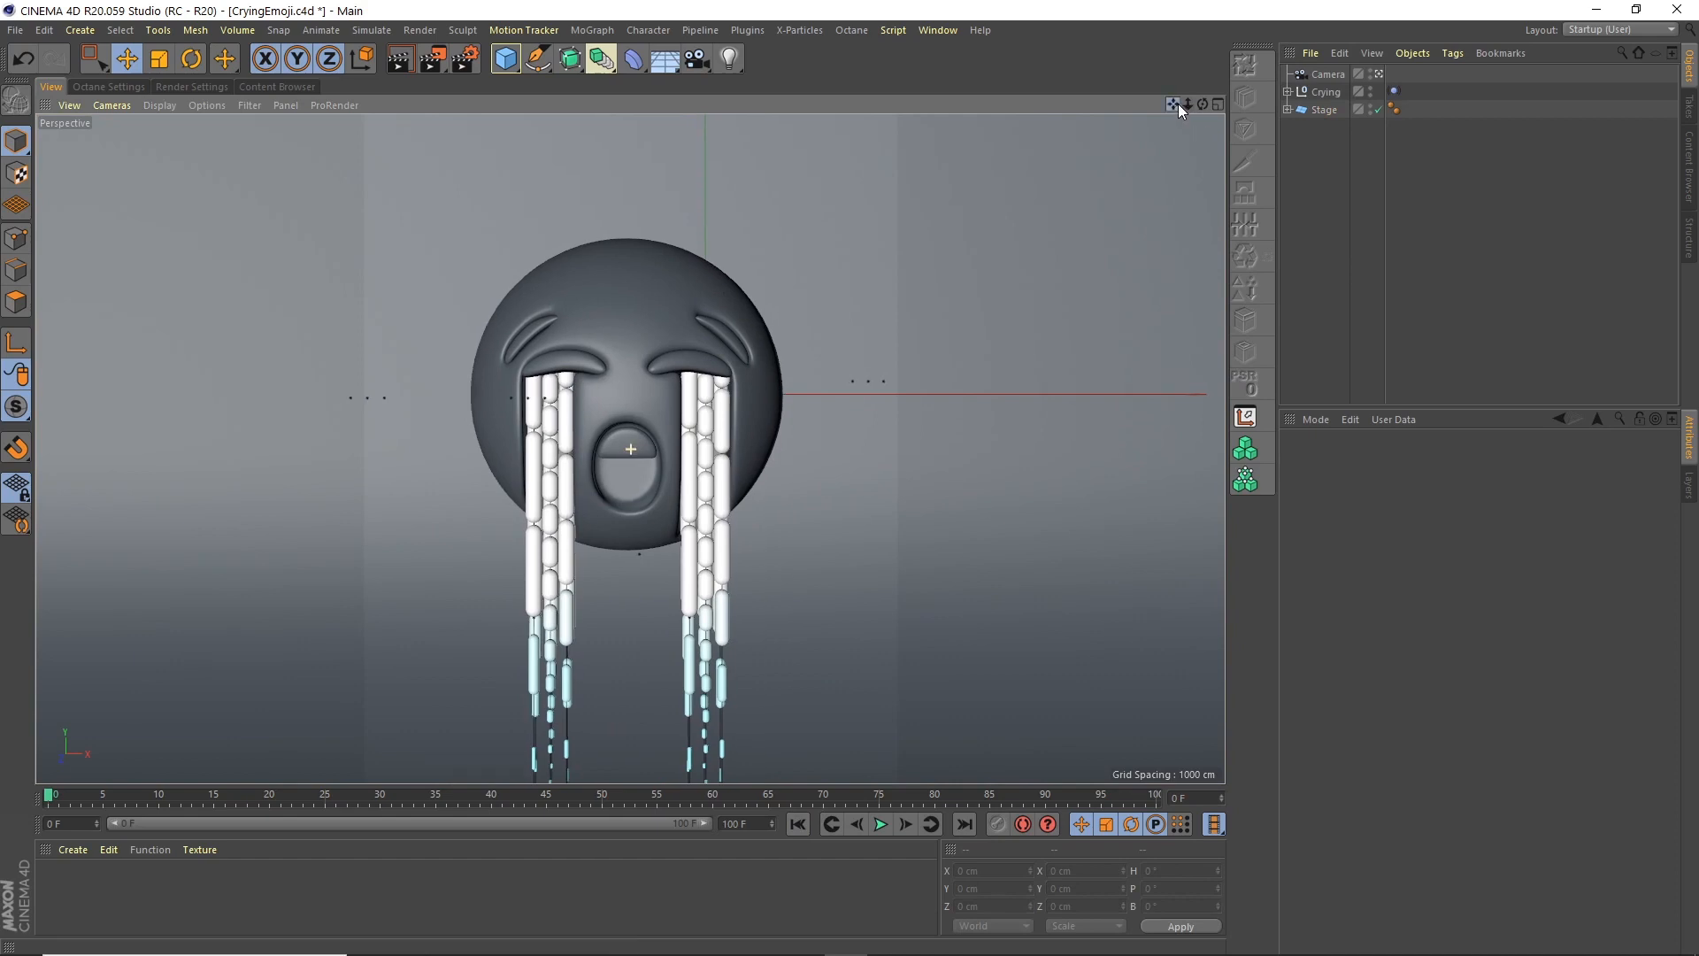
click(15, 29)
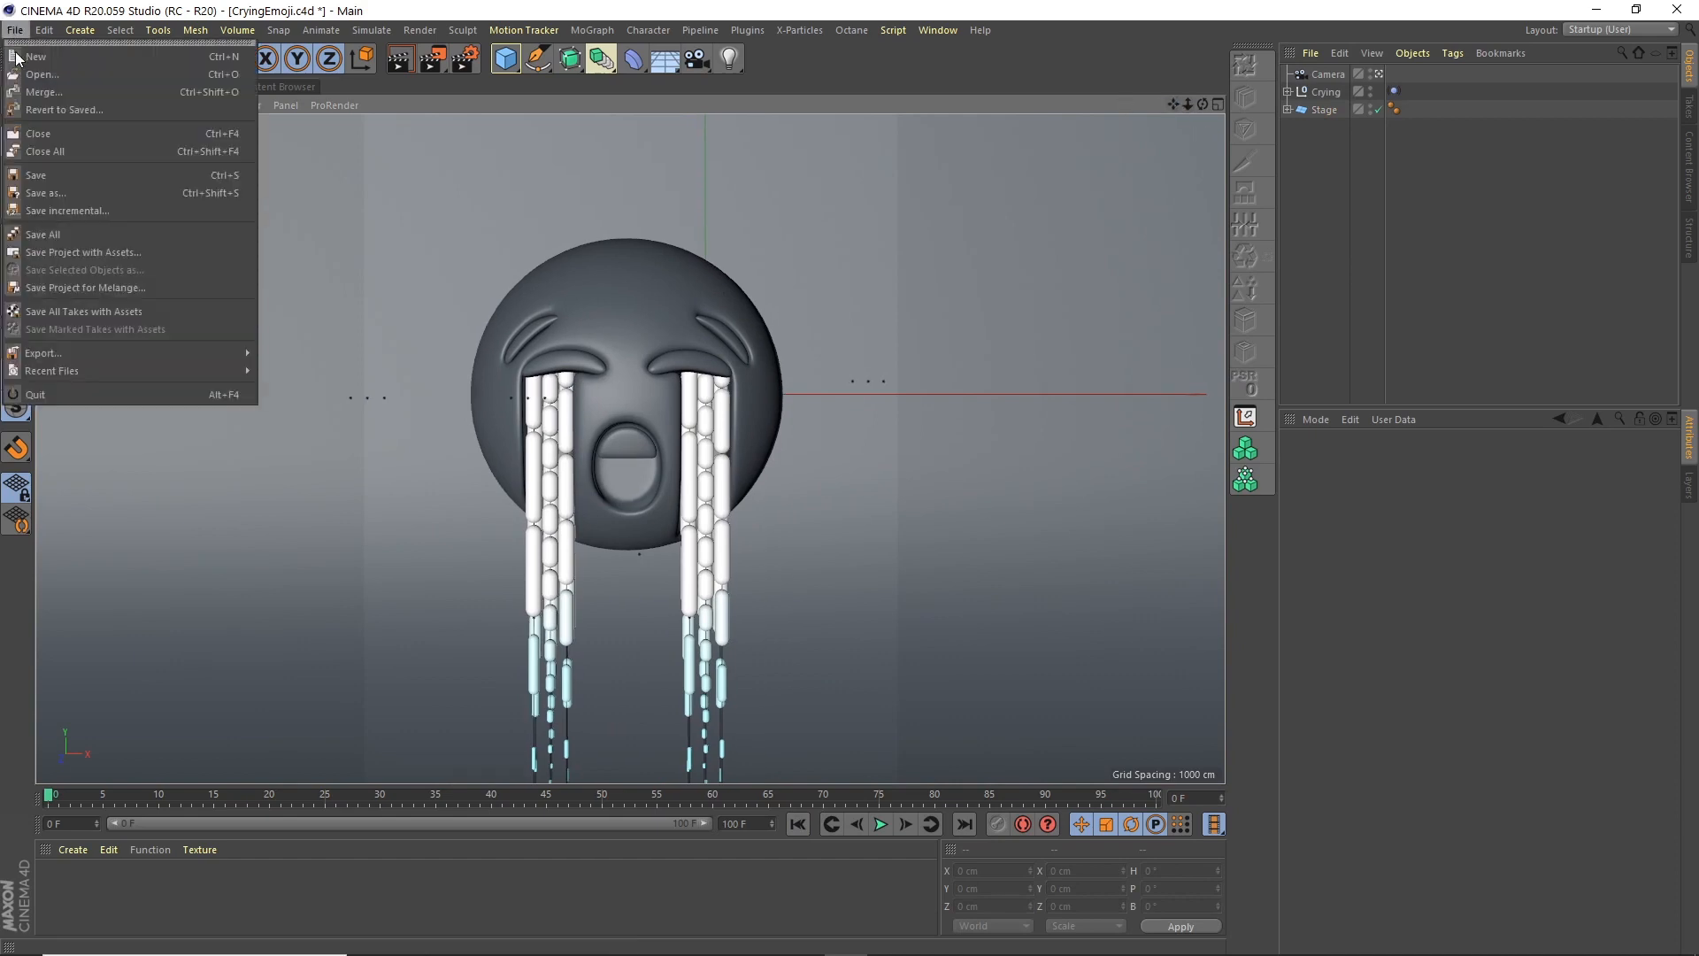
click(54, 170)
Dock the Octane Live Viewer beside the viewport and start a live render with the resolution locked
click(851, 30)
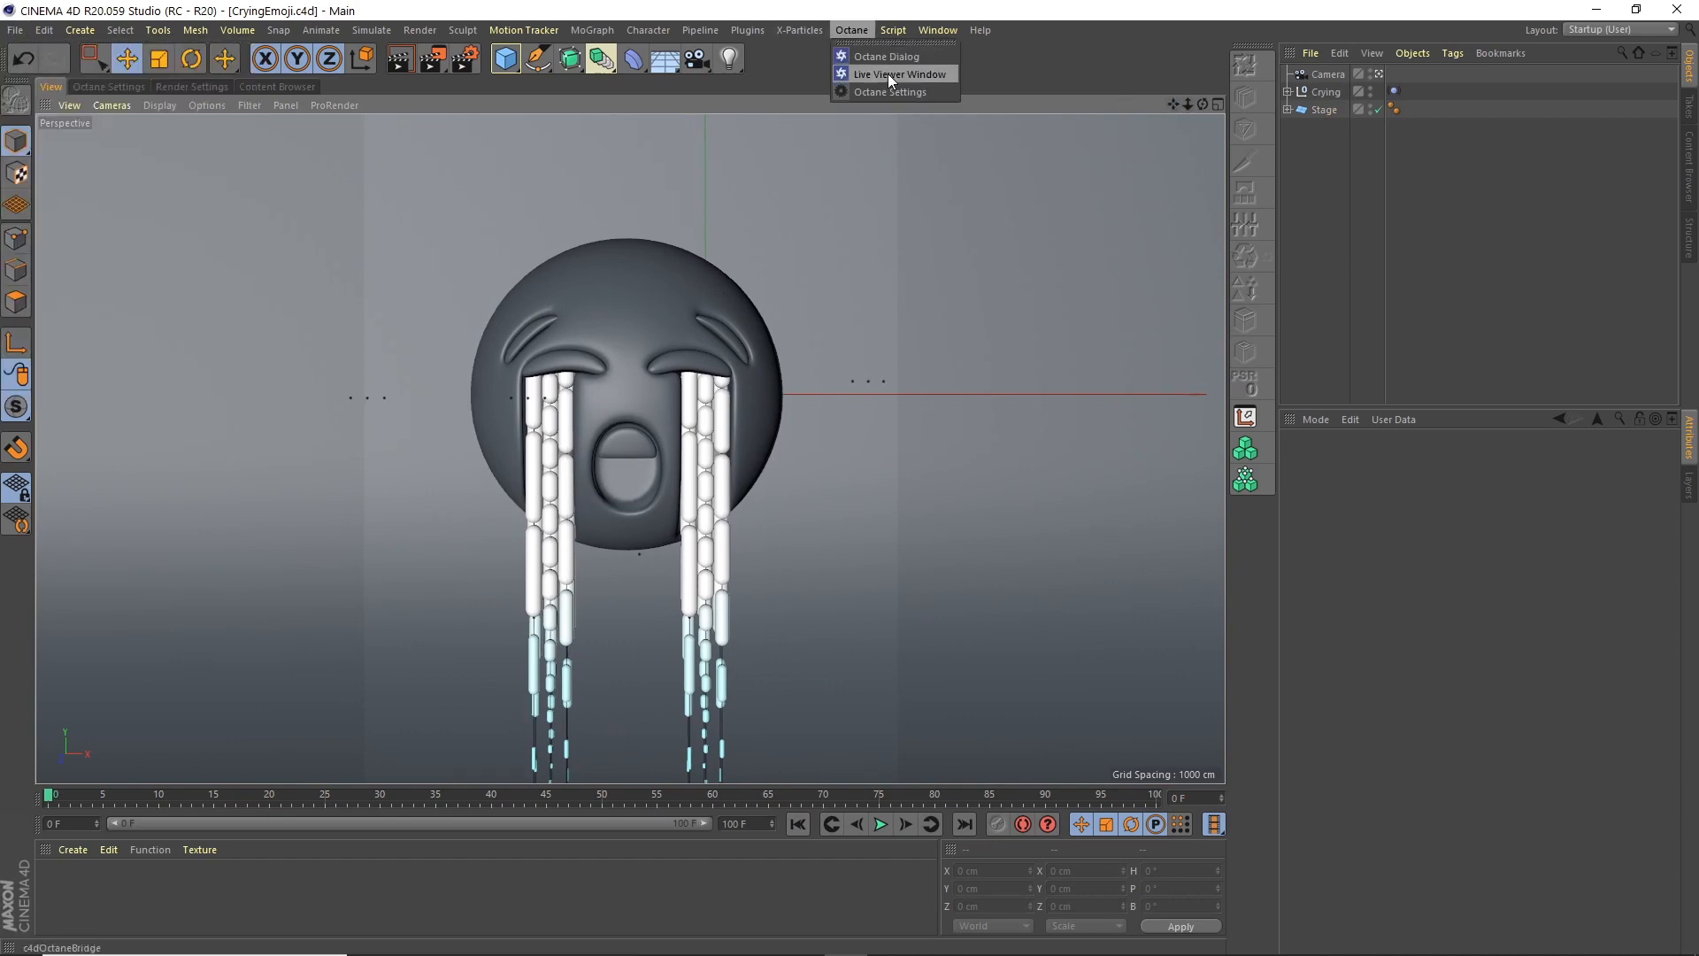
click(888, 73)
drag(364, 256, 1155, 256)
click(643, 128)
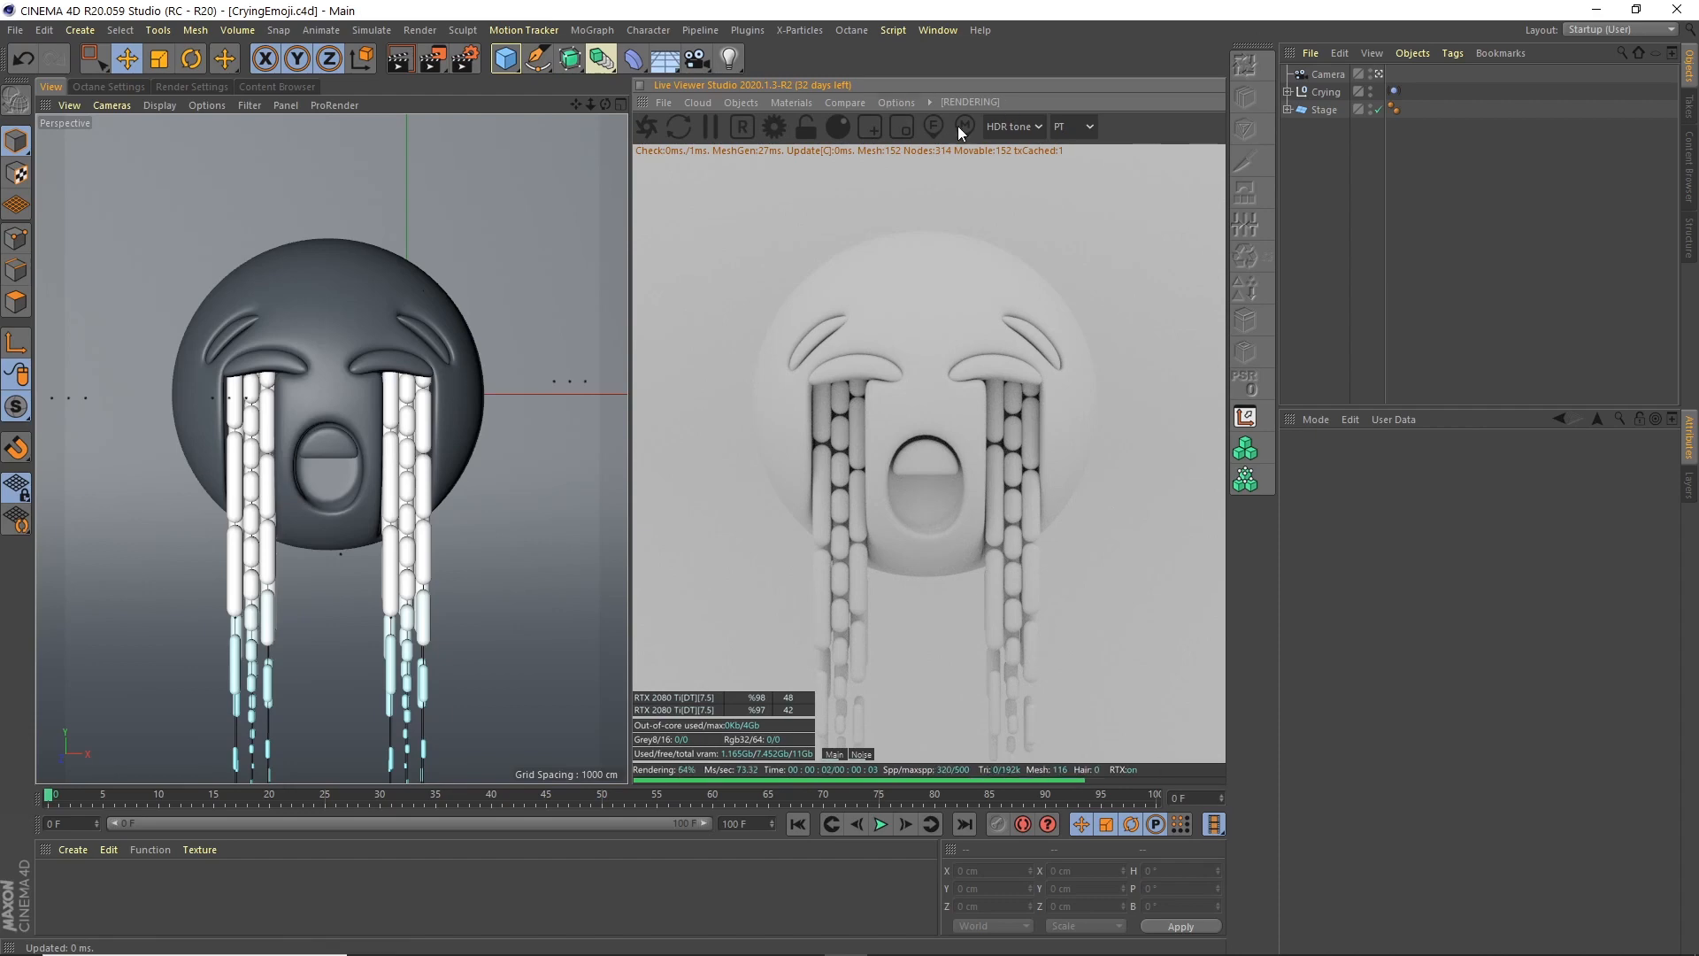
click(806, 125)
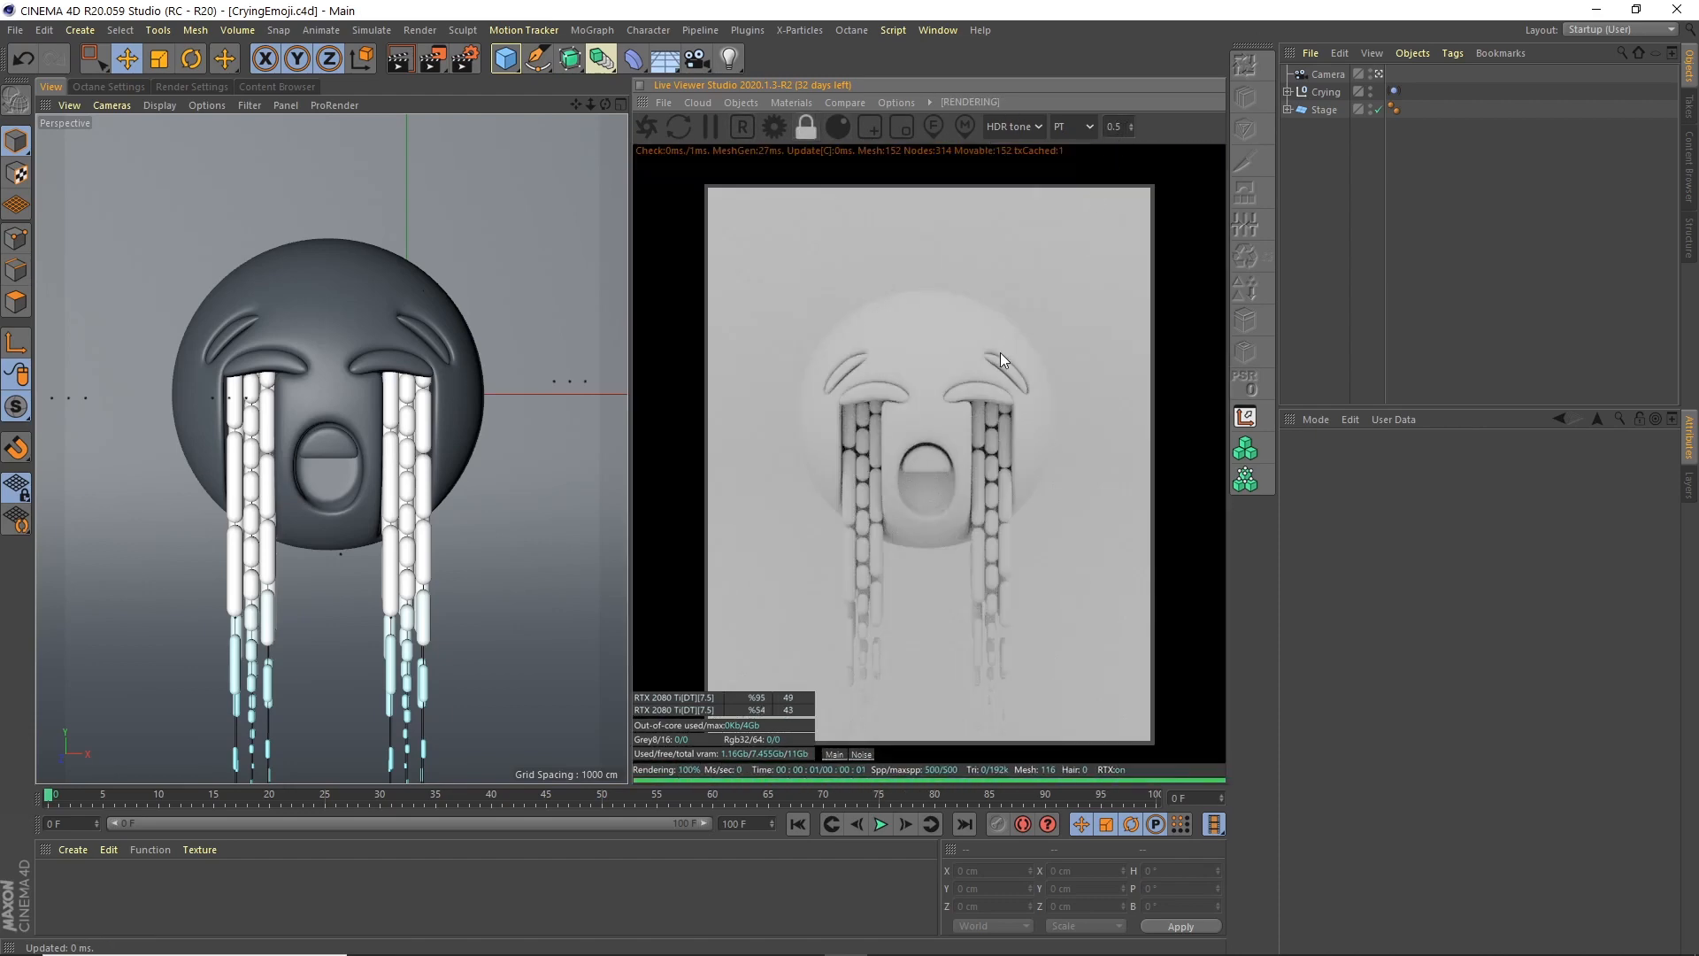
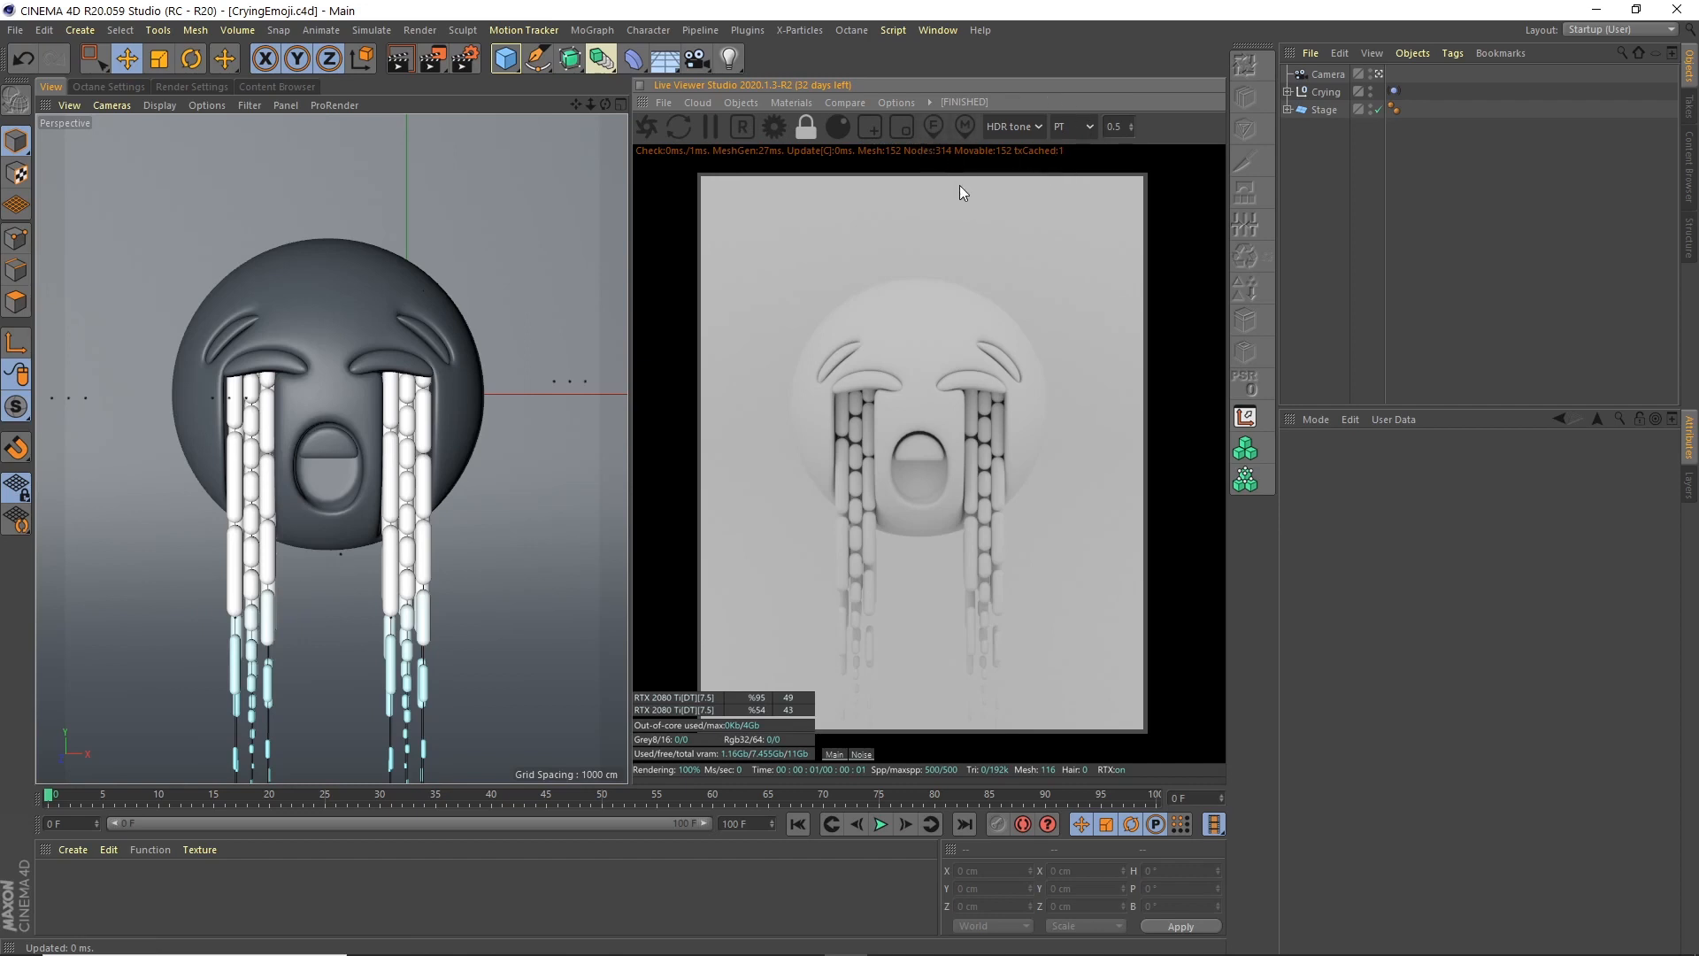
Add an HDRI environment and load HdrStudioProductSoftLight001_HDR_3K.exr from the Emoji Tutorial tex folder as its image texture
click(750, 102)
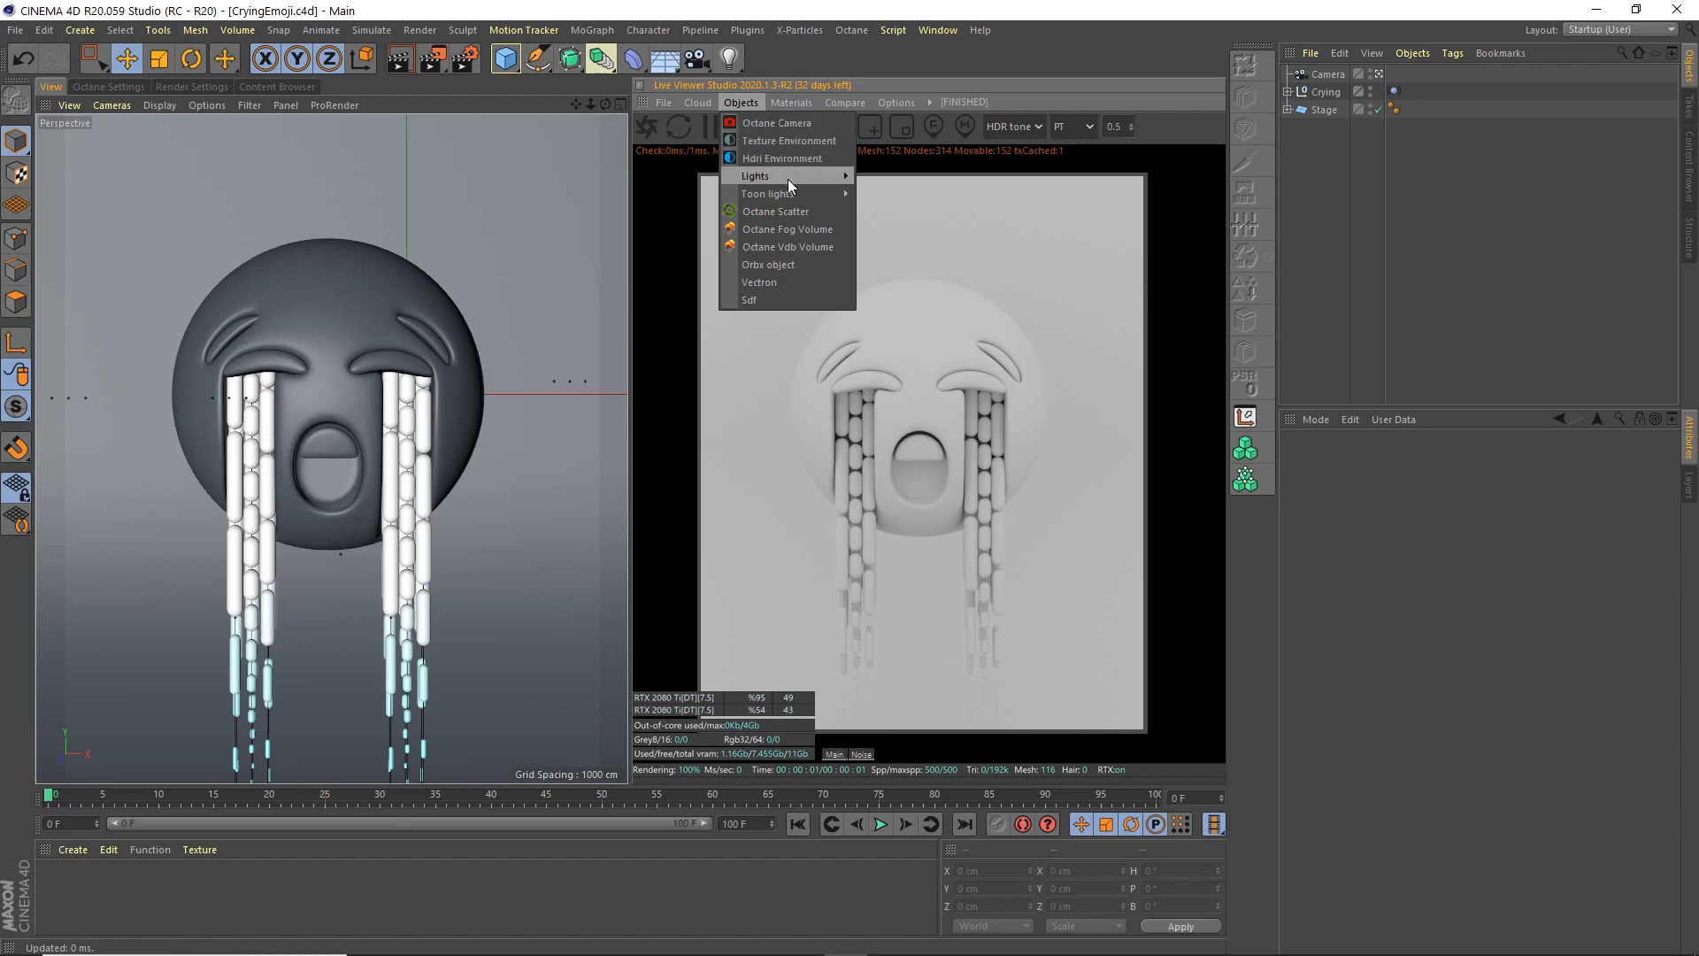
click(800, 157)
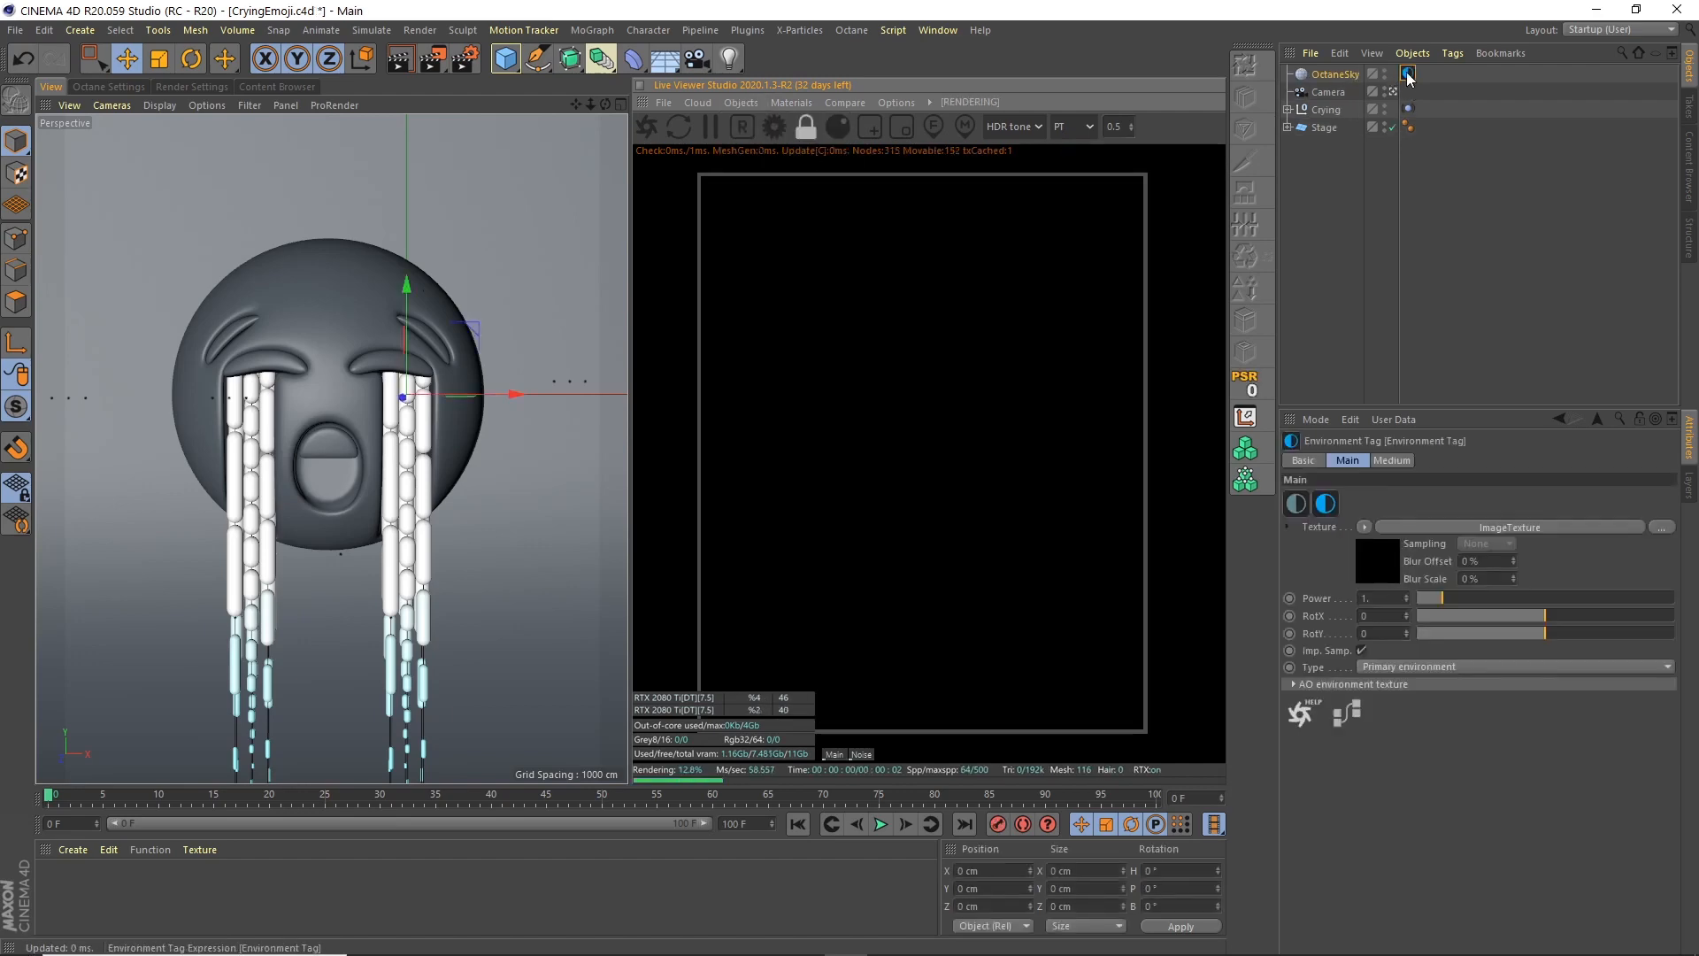
click(1541, 526)
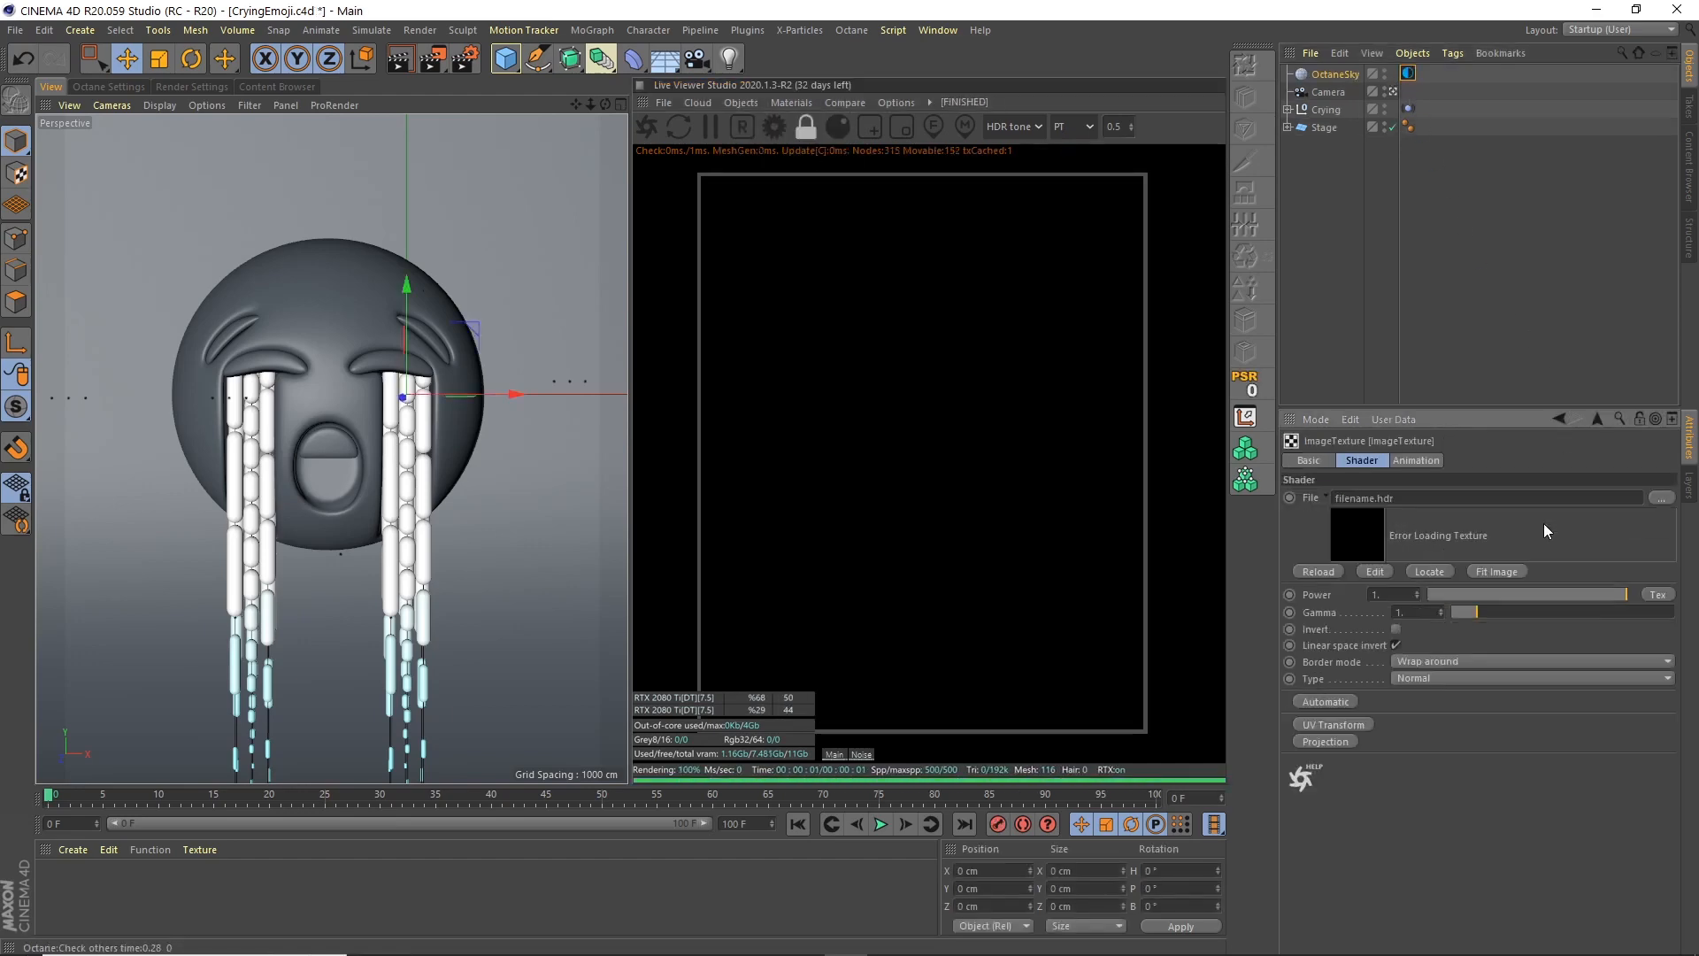
click(1660, 499)
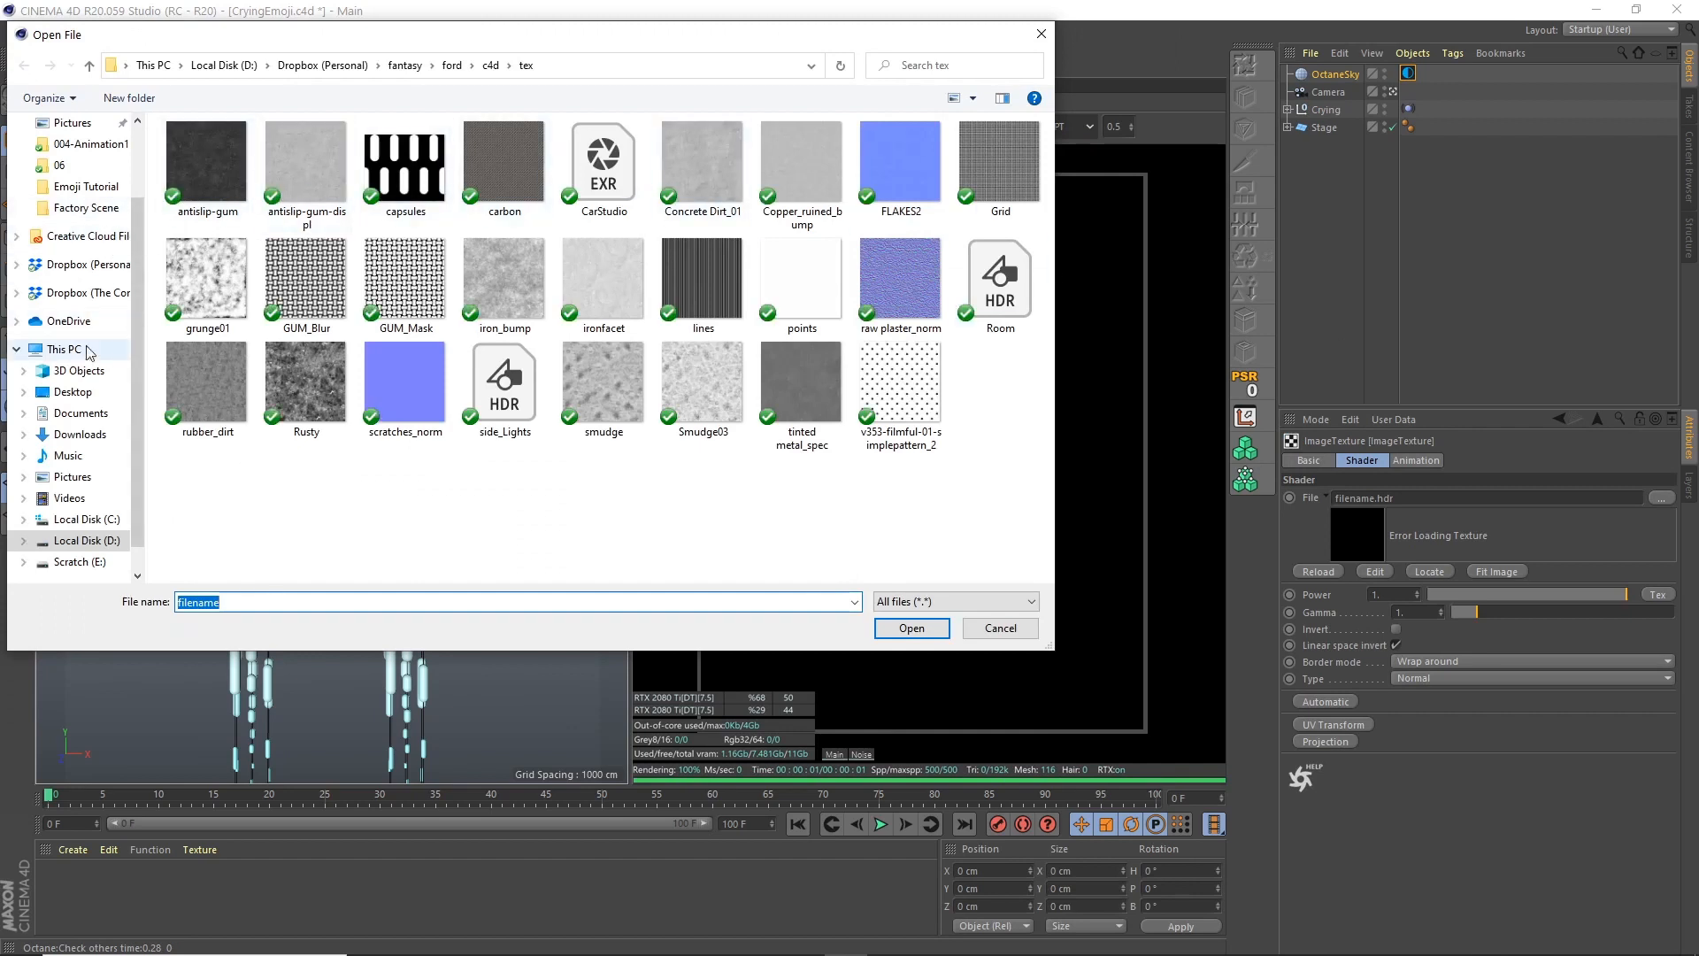
click(73, 392)
click(234, 170)
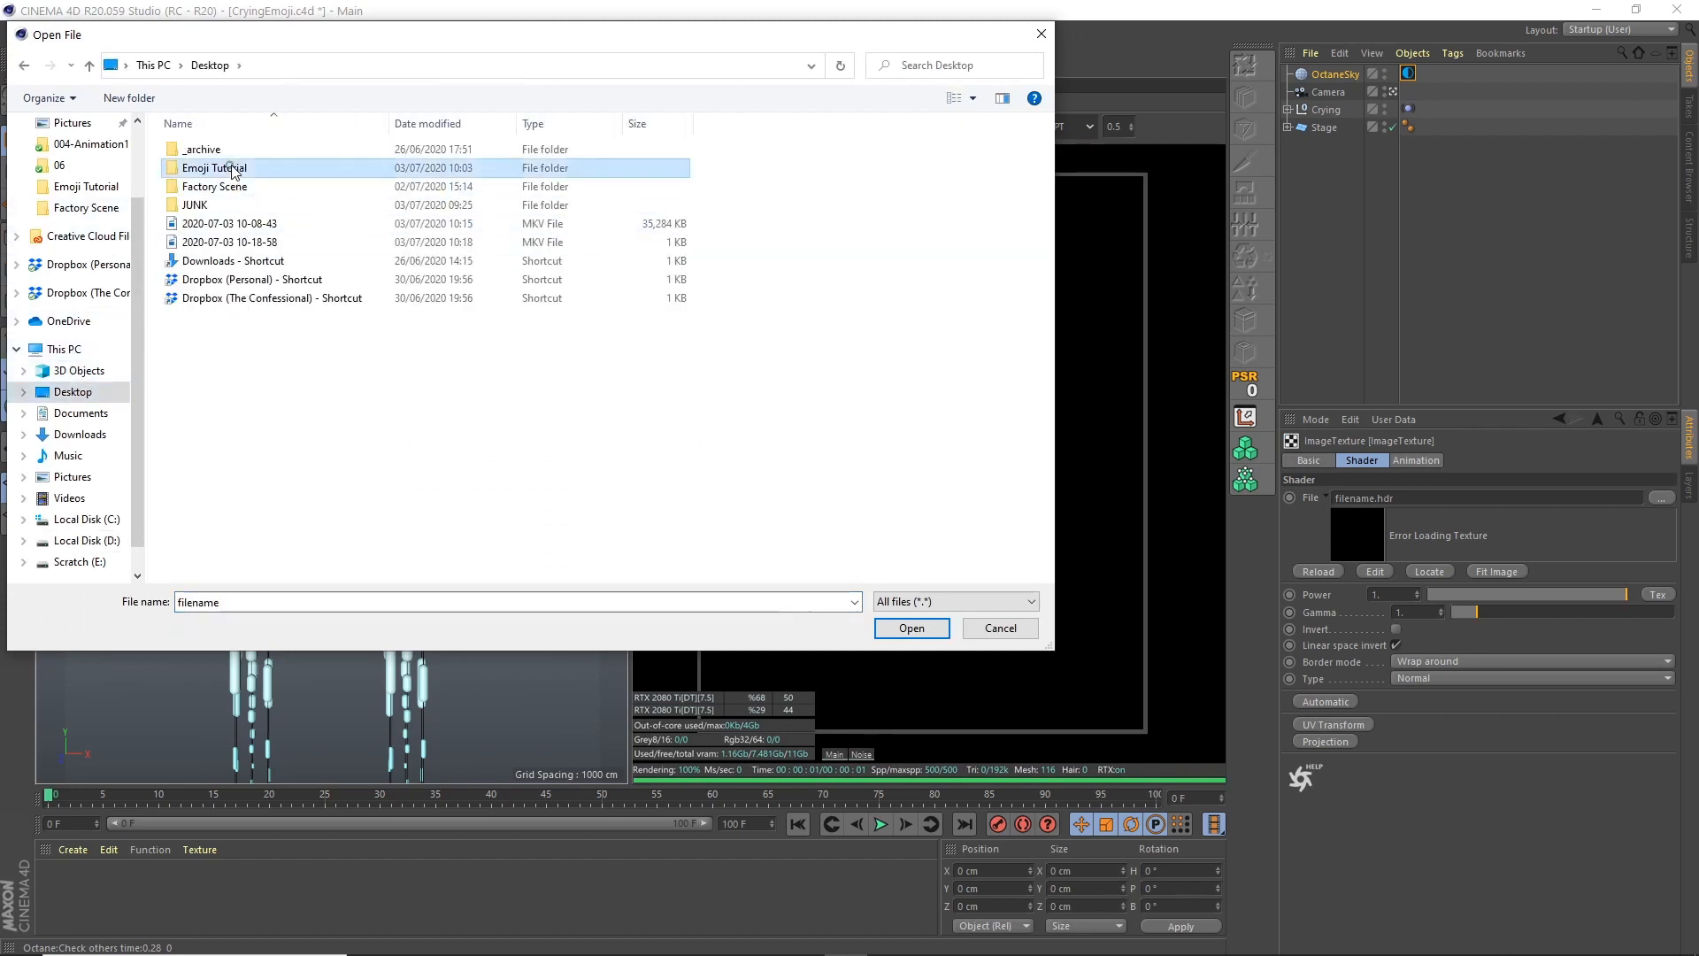
double_click(233, 168)
double_click(226, 151)
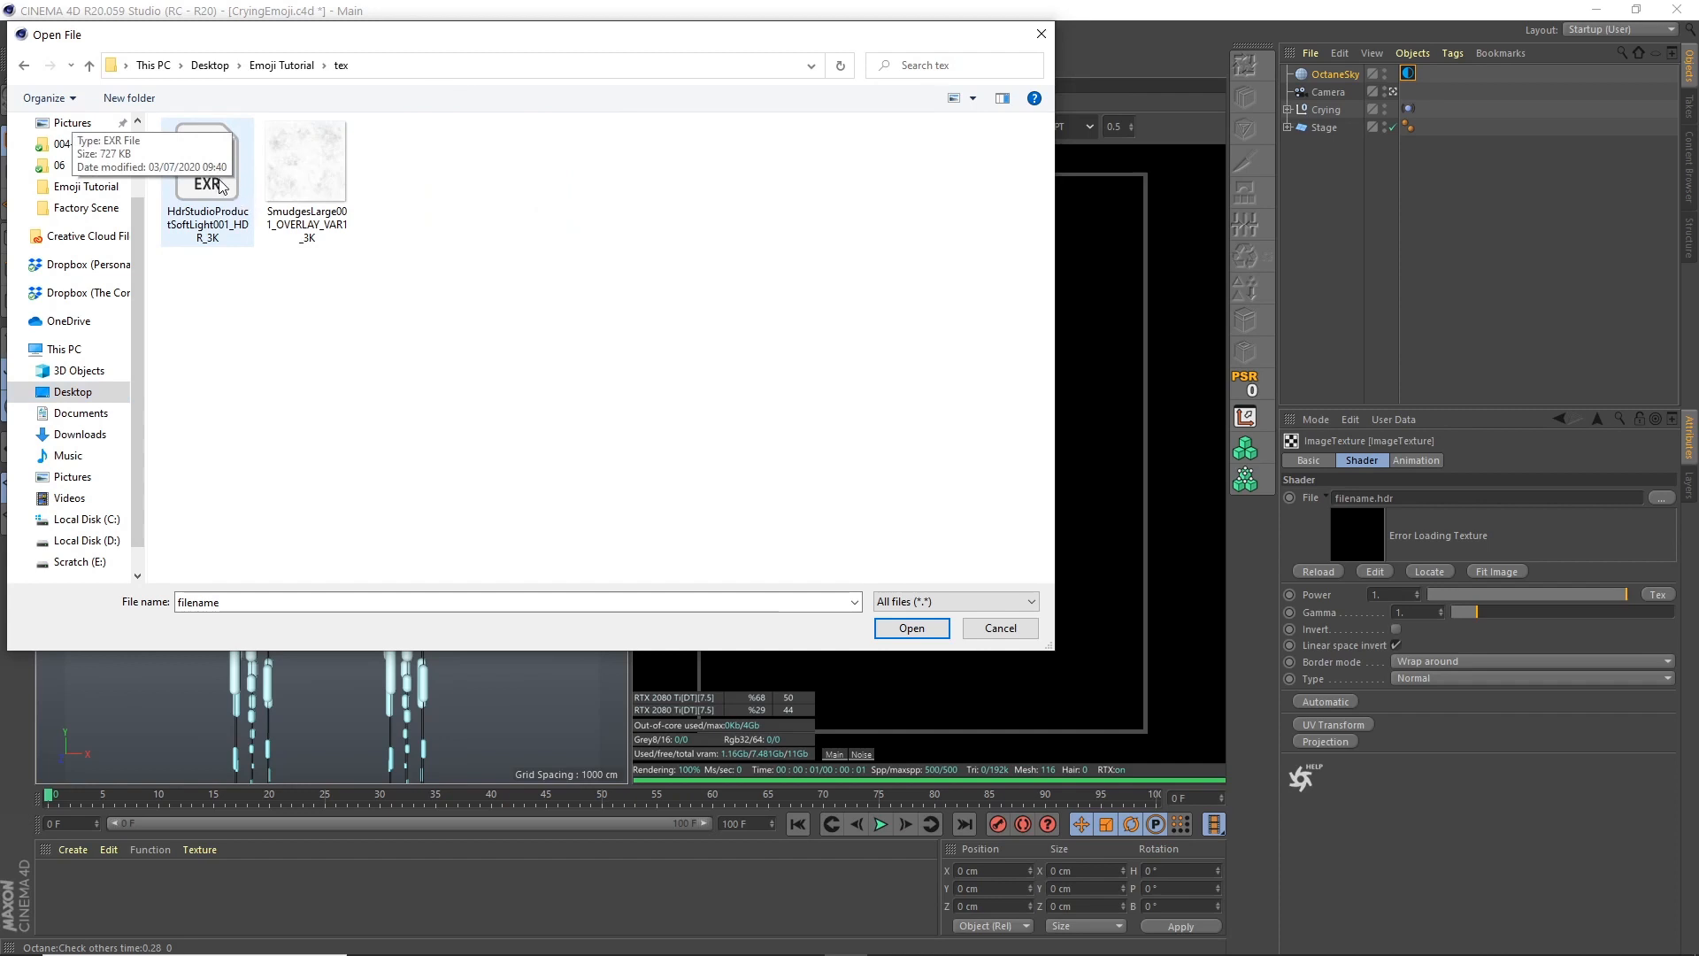
click(221, 187)
click(911, 628)
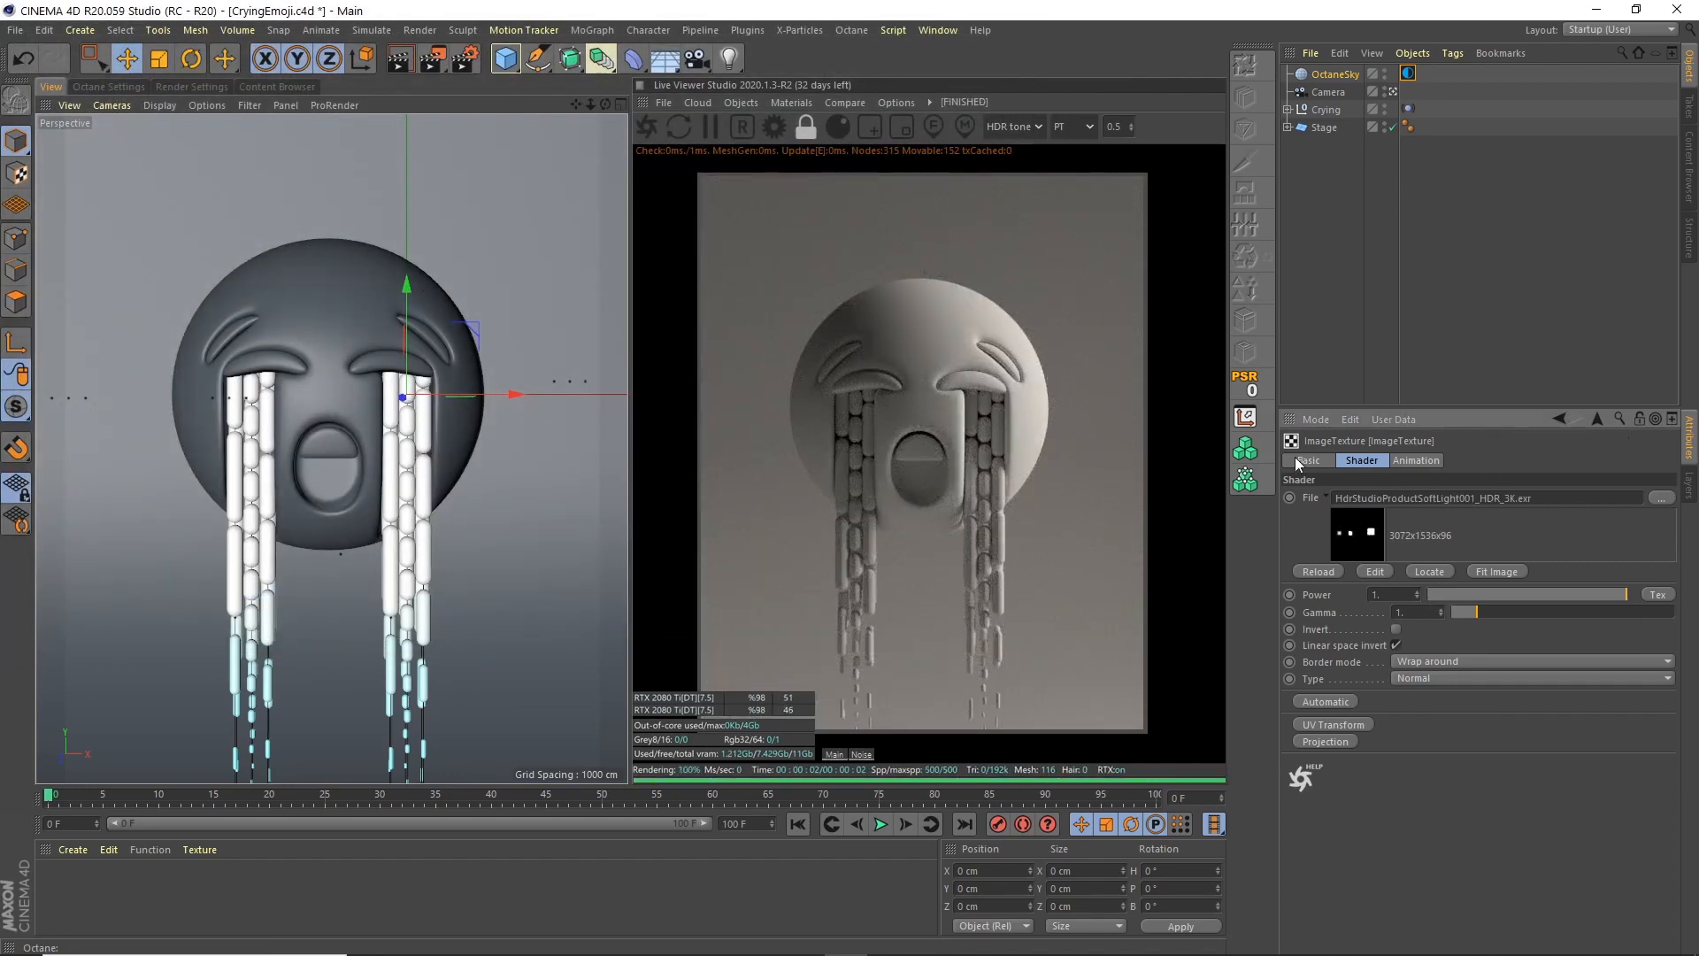
click(1597, 418)
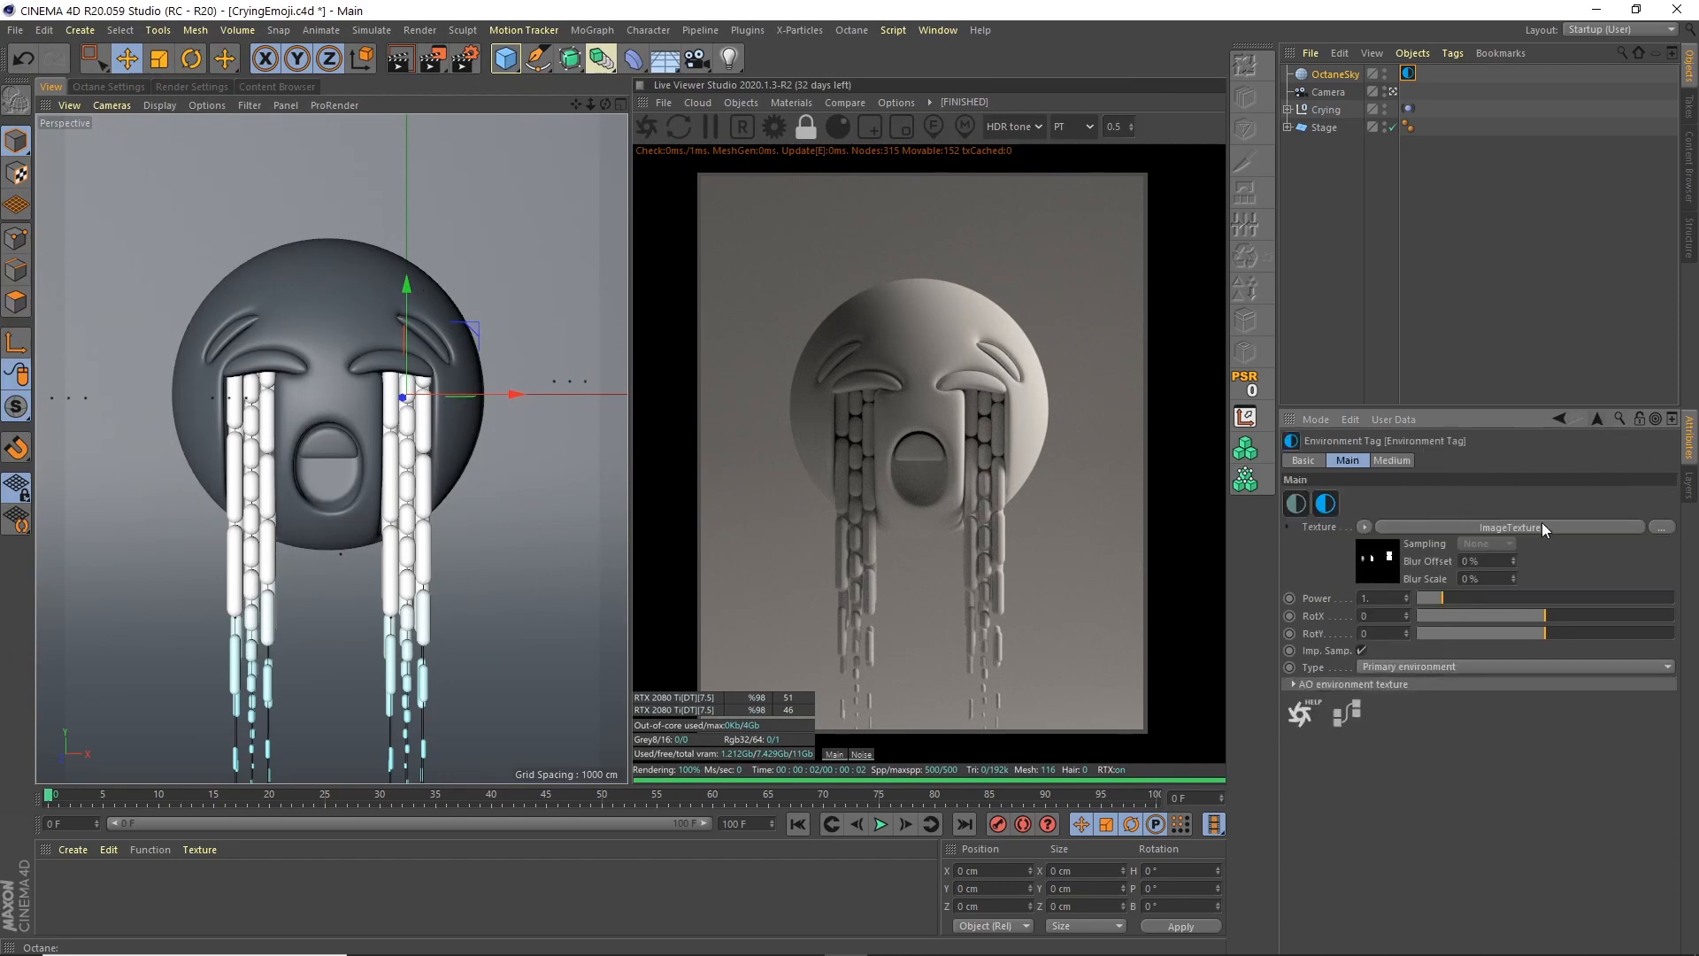
Set the HDRI environment's power to 2 and rotate it to a RotY of about 0.25
text(2)
key(Return)
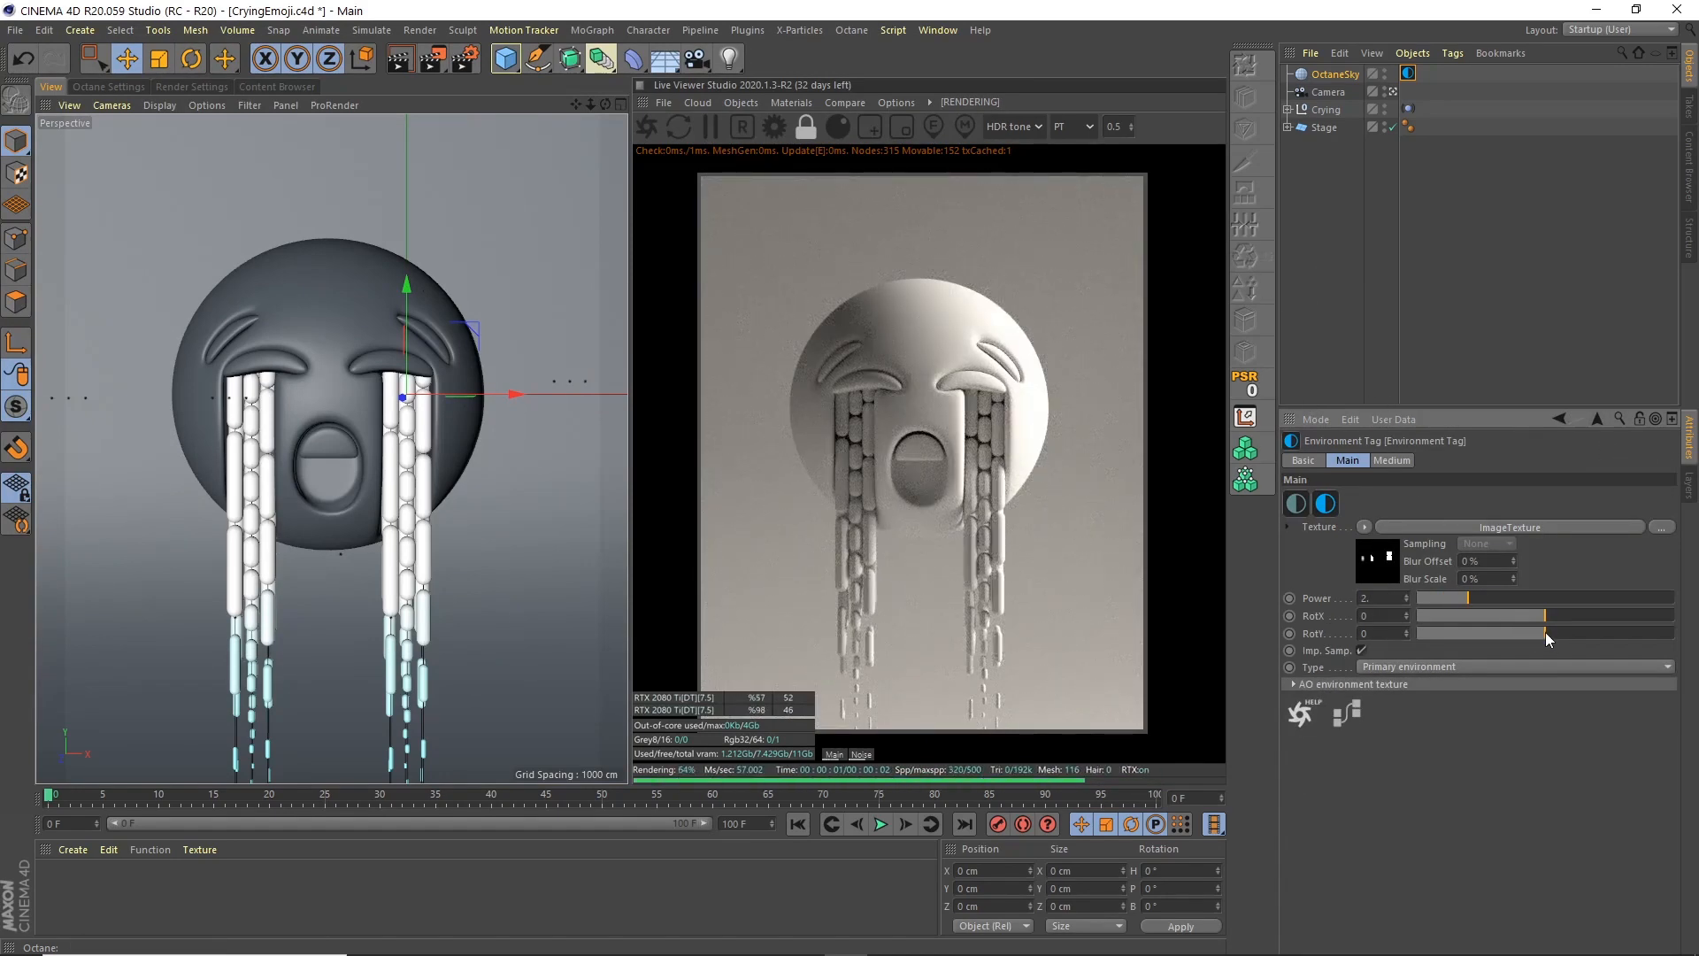
mouse_move(1545, 633)
mouse_down()
mouse_move(1504, 635)
mouse_move(1591, 633)
mouse_move(1554, 635)
mouse_move(1576, 634)
mouse_up()
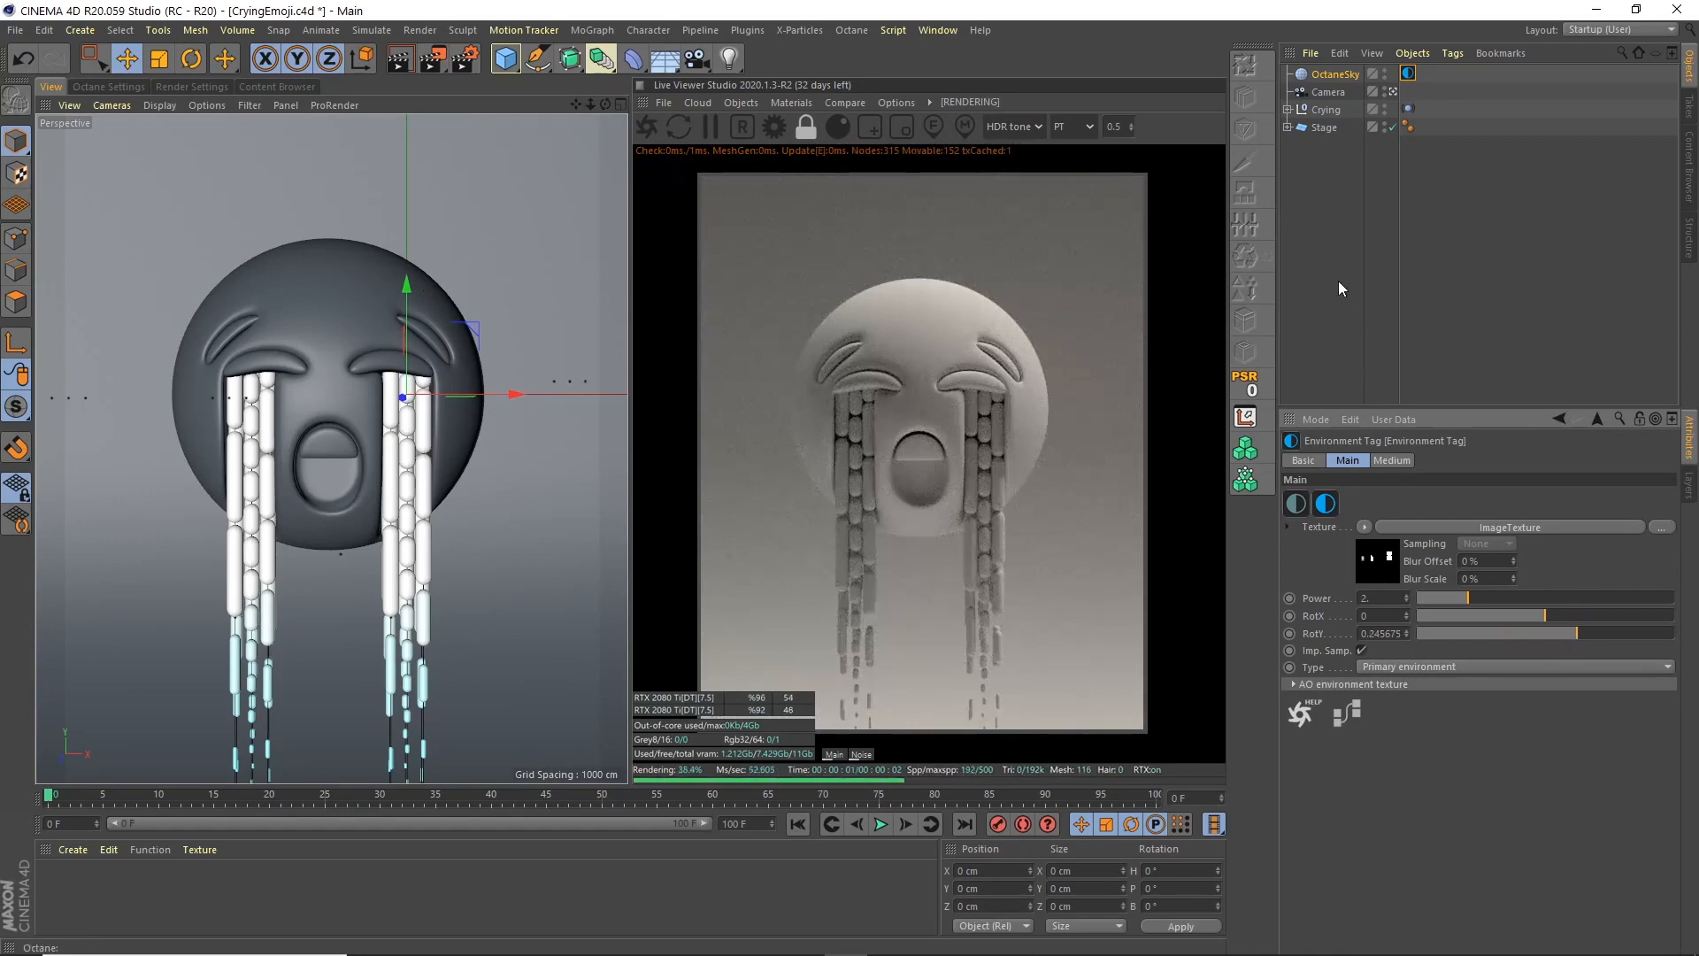
click(1335, 265)
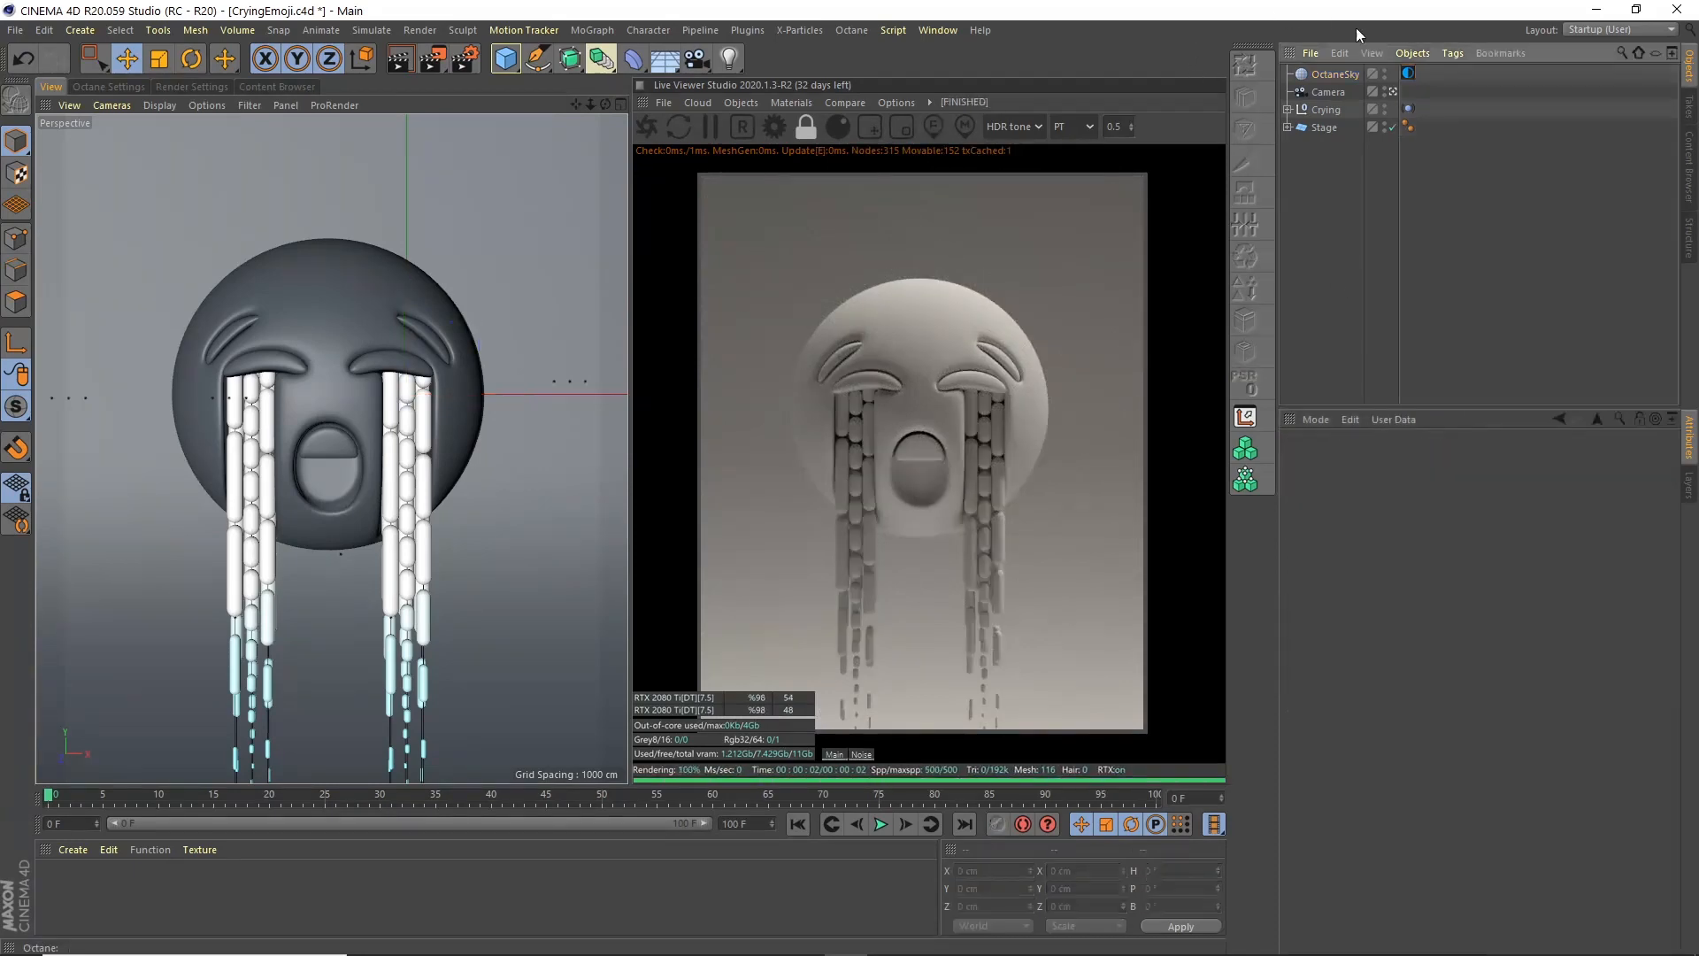
Add an Octane camera tag to the Camera object
click(1327, 92)
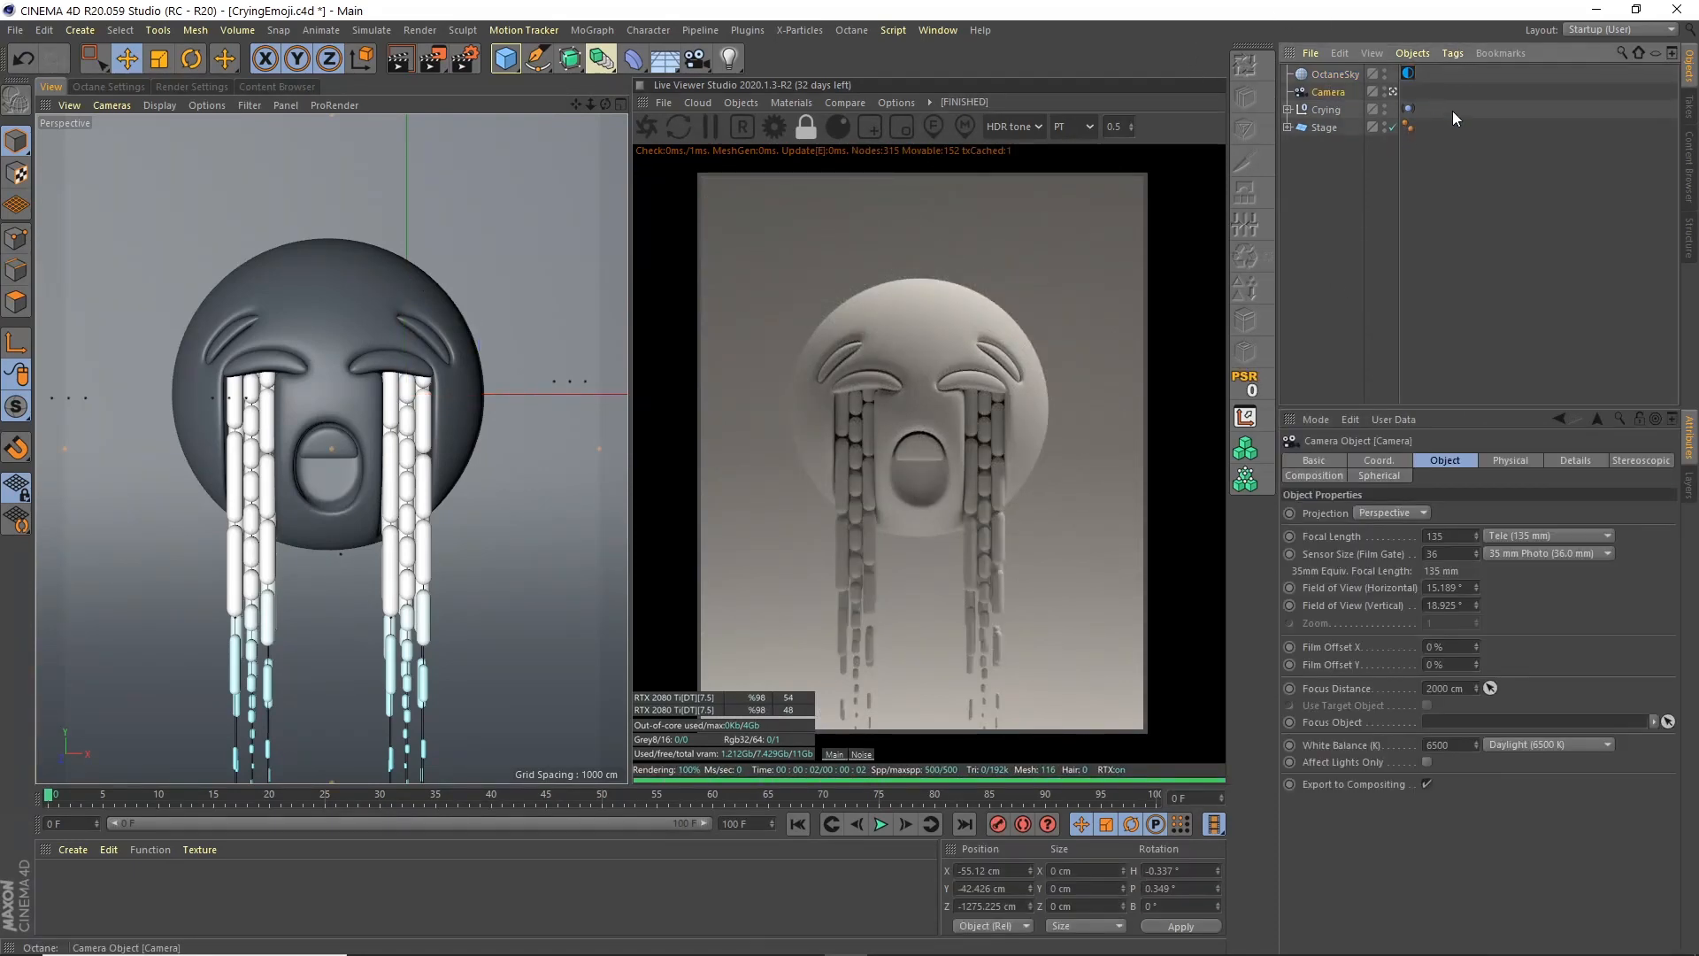
click(1449, 53)
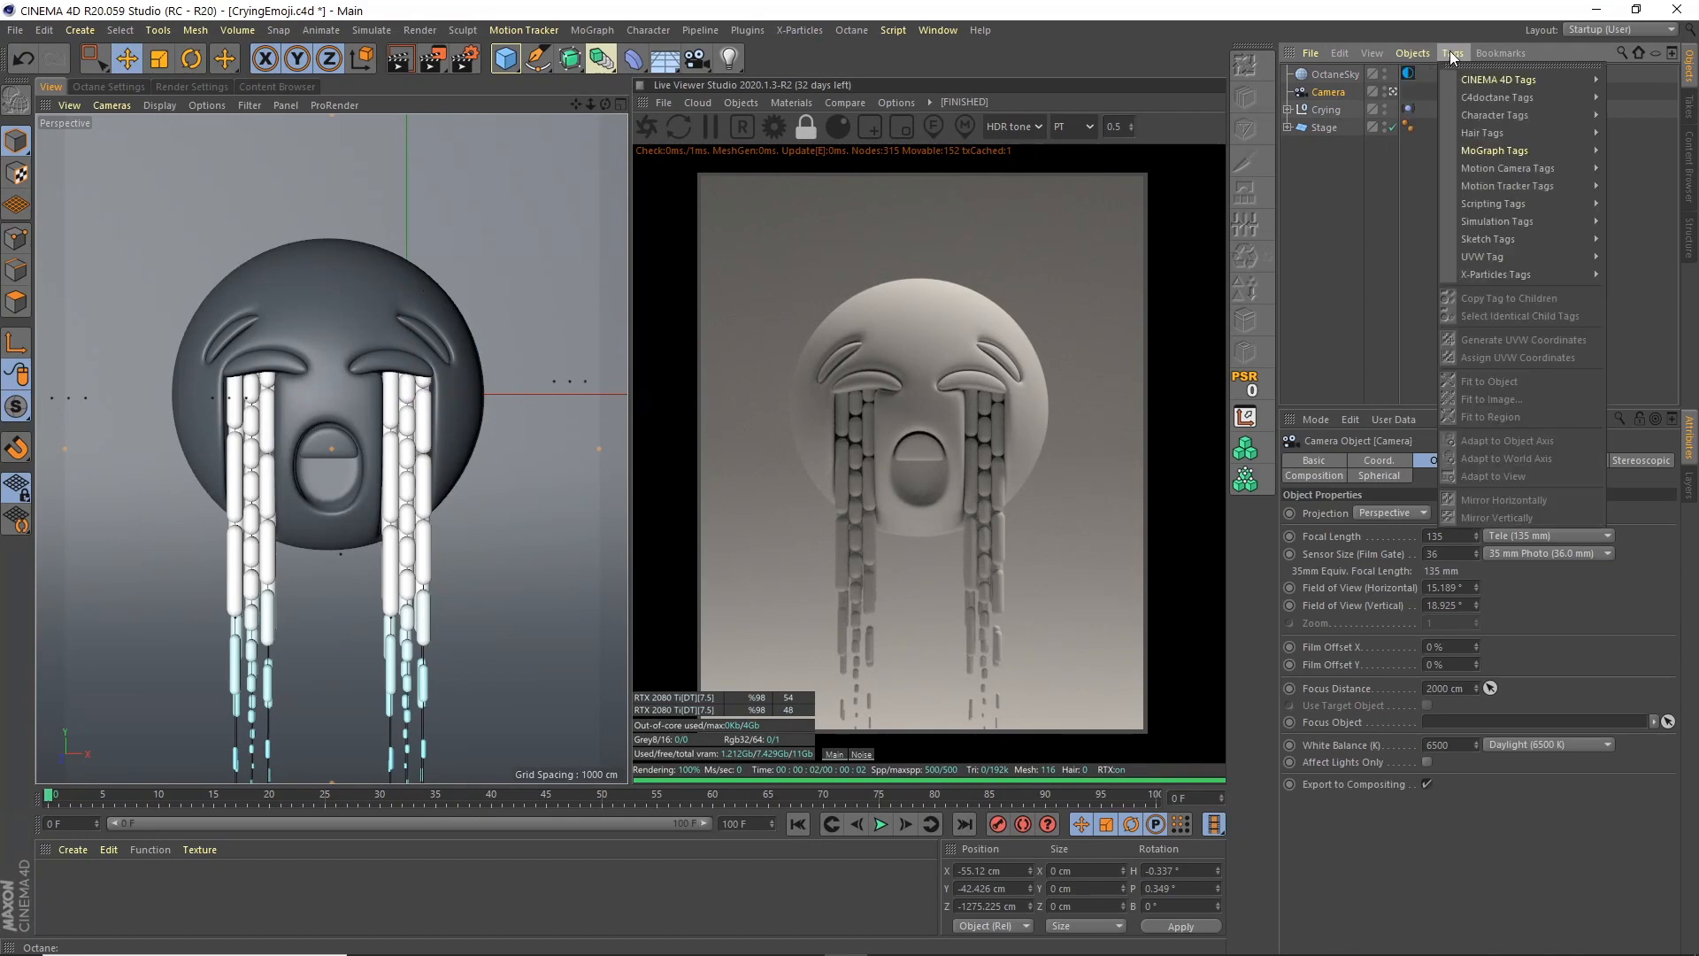
mouse_move(1474, 99)
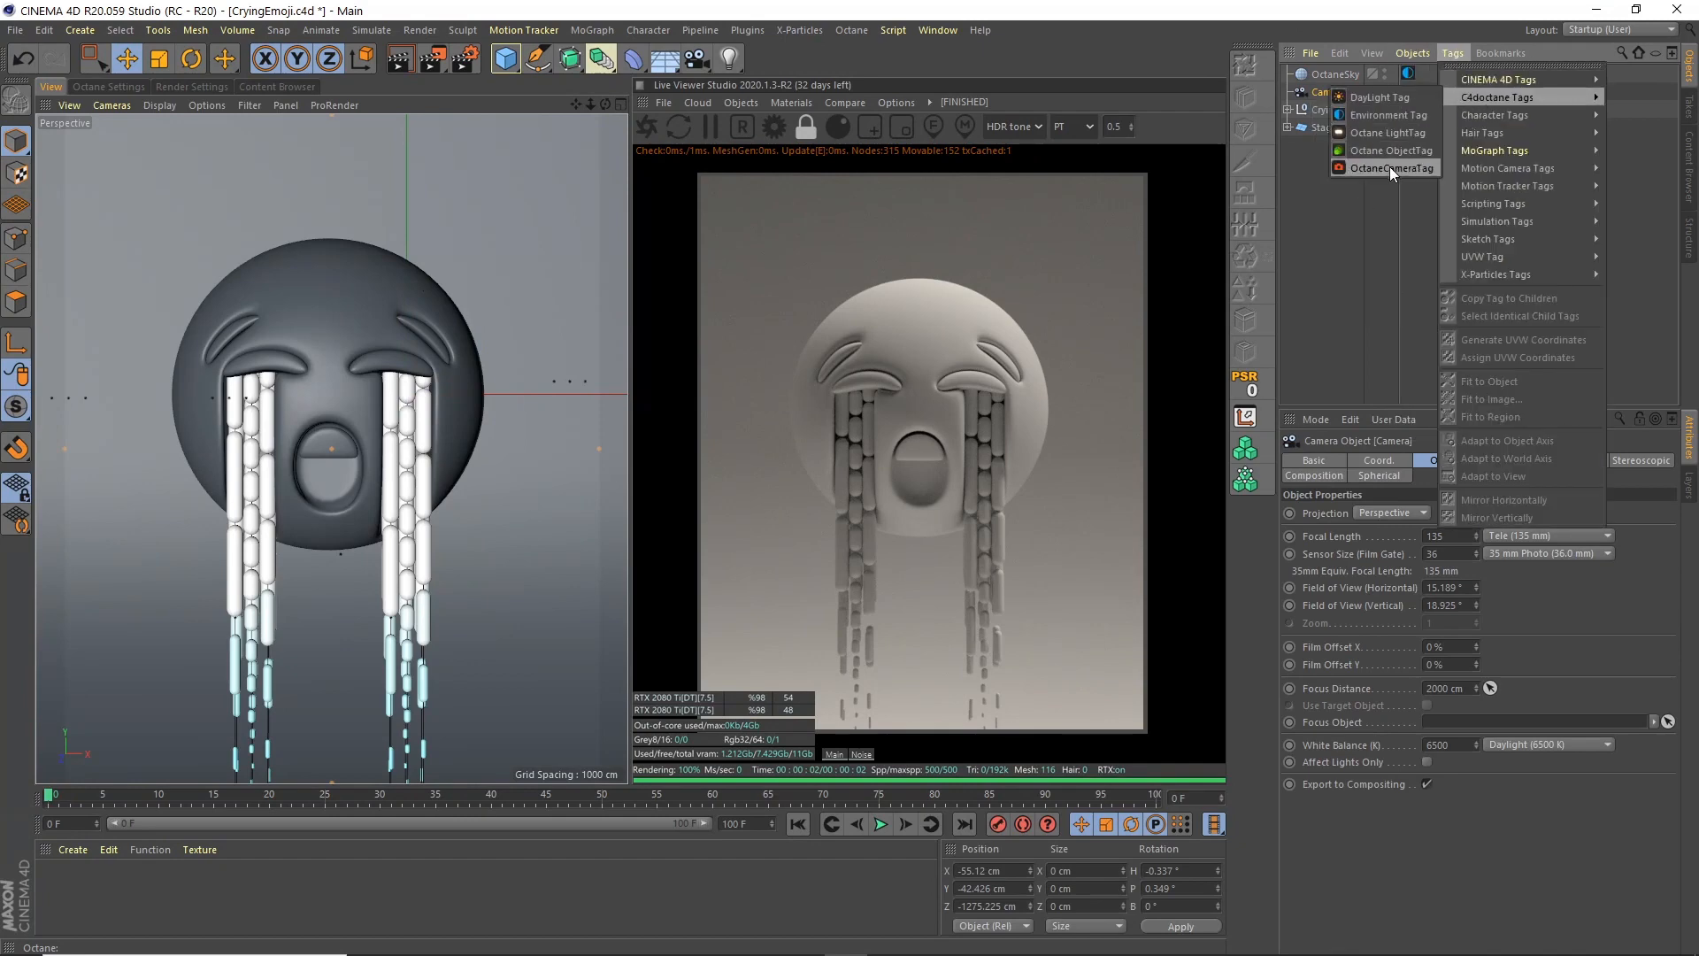
click(1389, 166)
click(1326, 92)
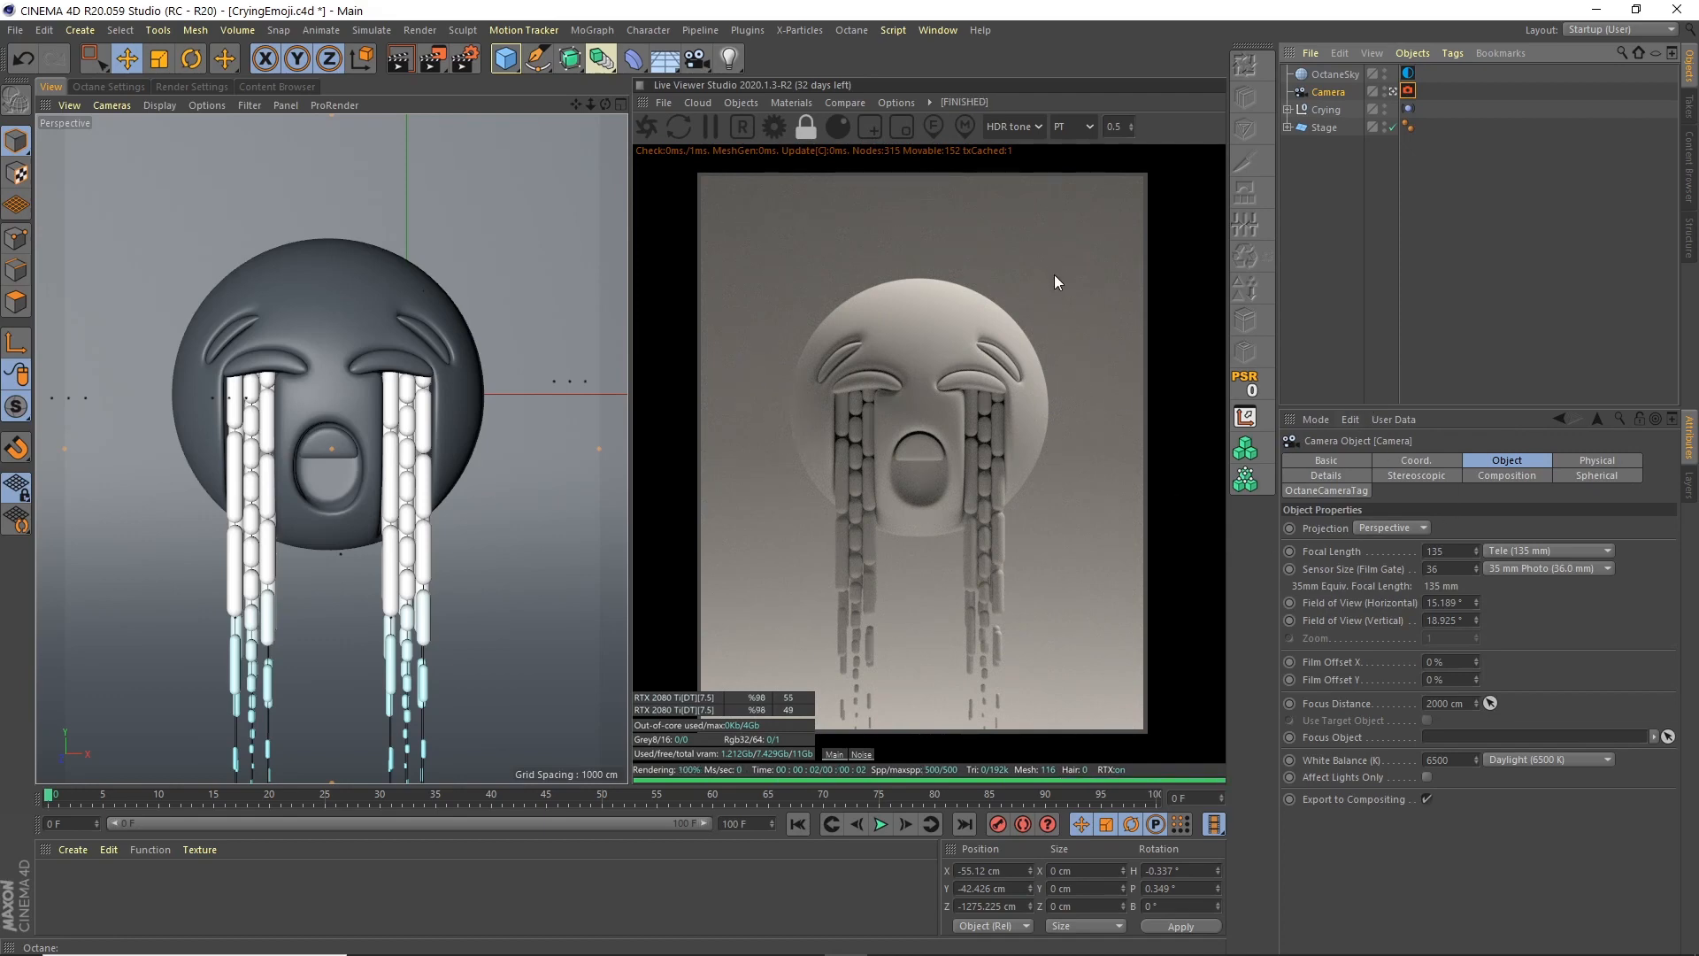
Create an Octane glossy material and name it Teeth
click(784, 103)
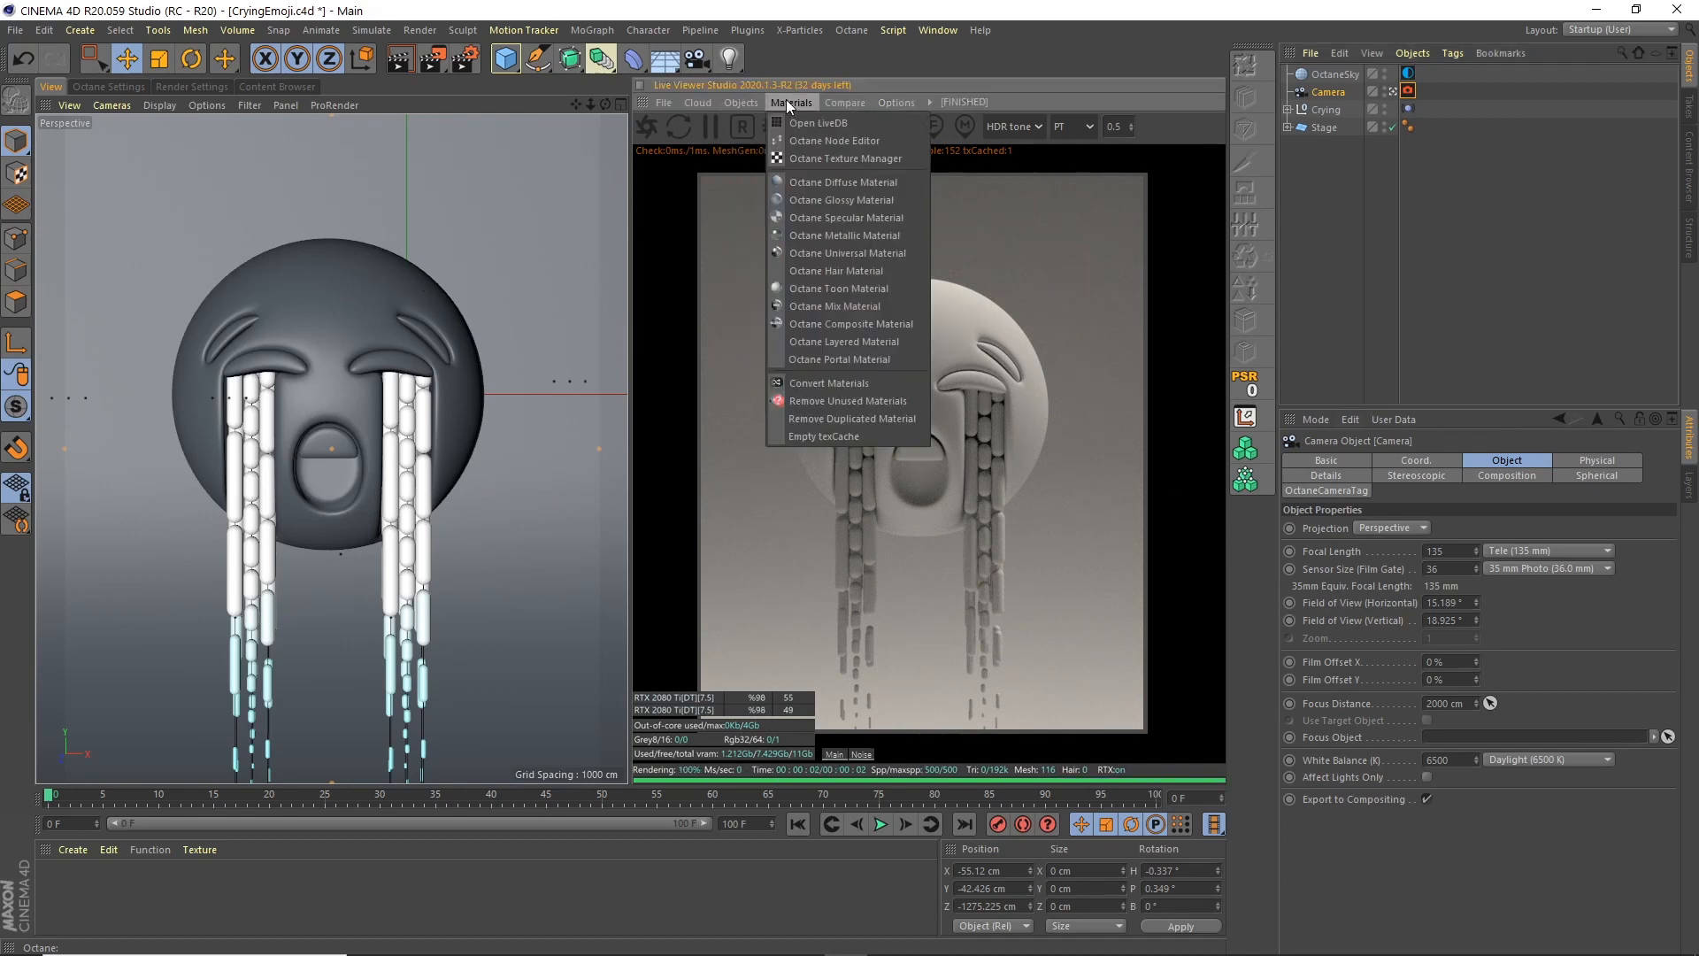
mouse_move(751, 102)
click(833, 199)
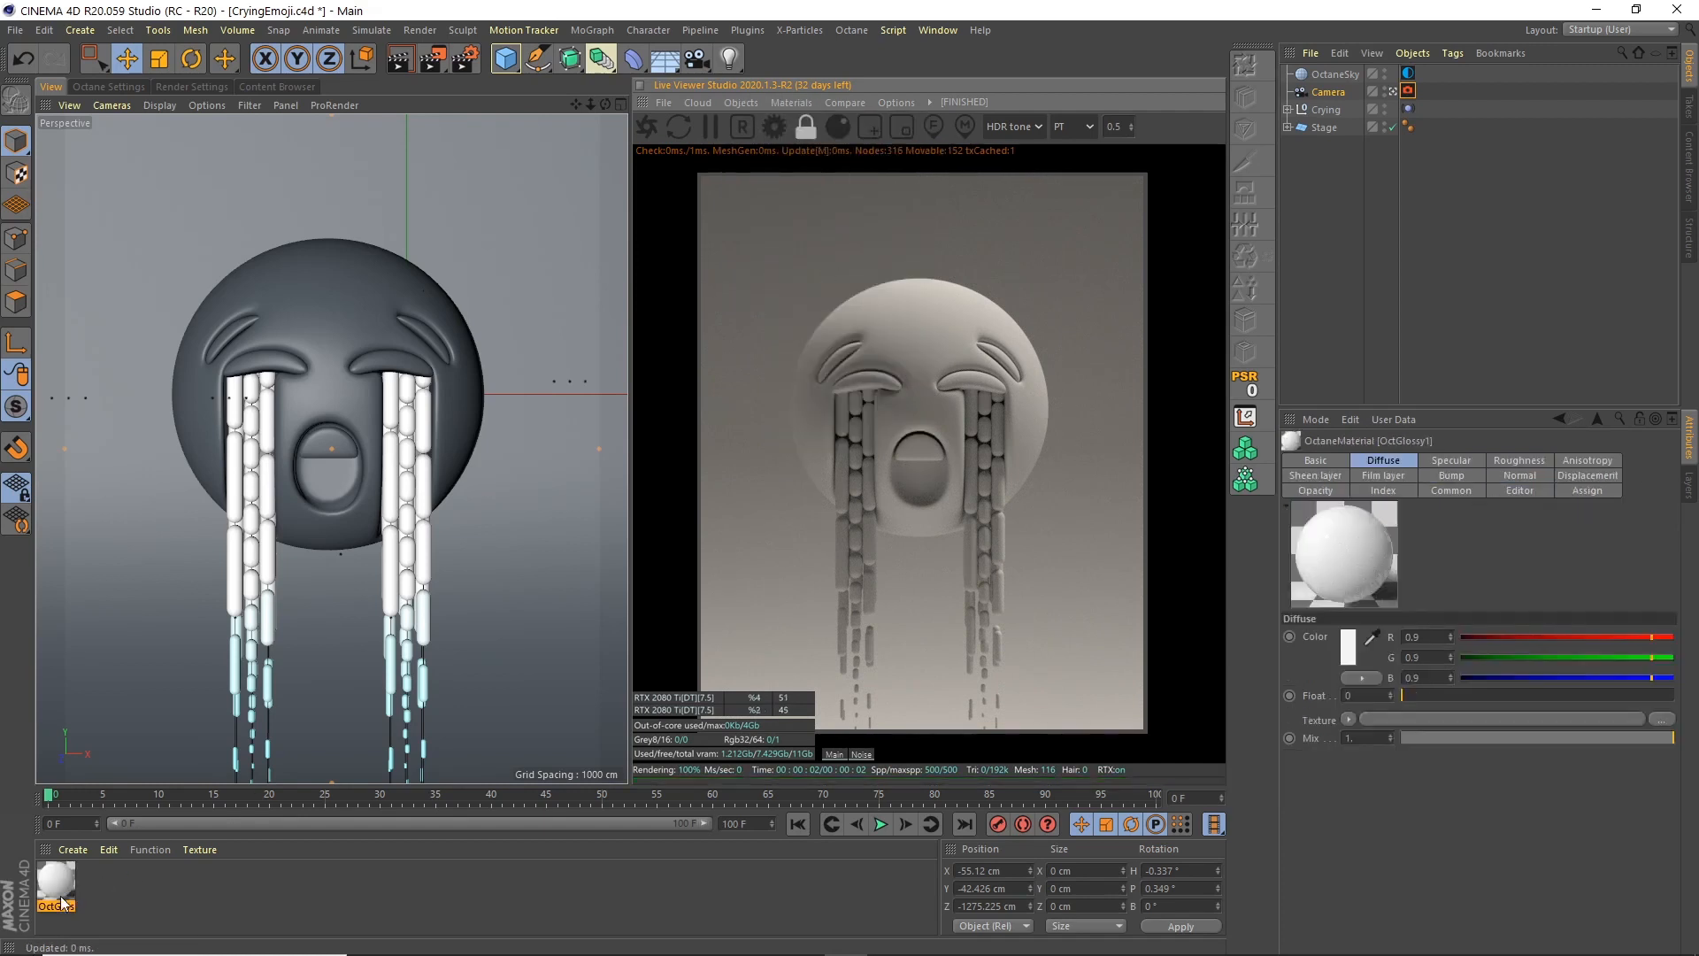
text(Teeth)
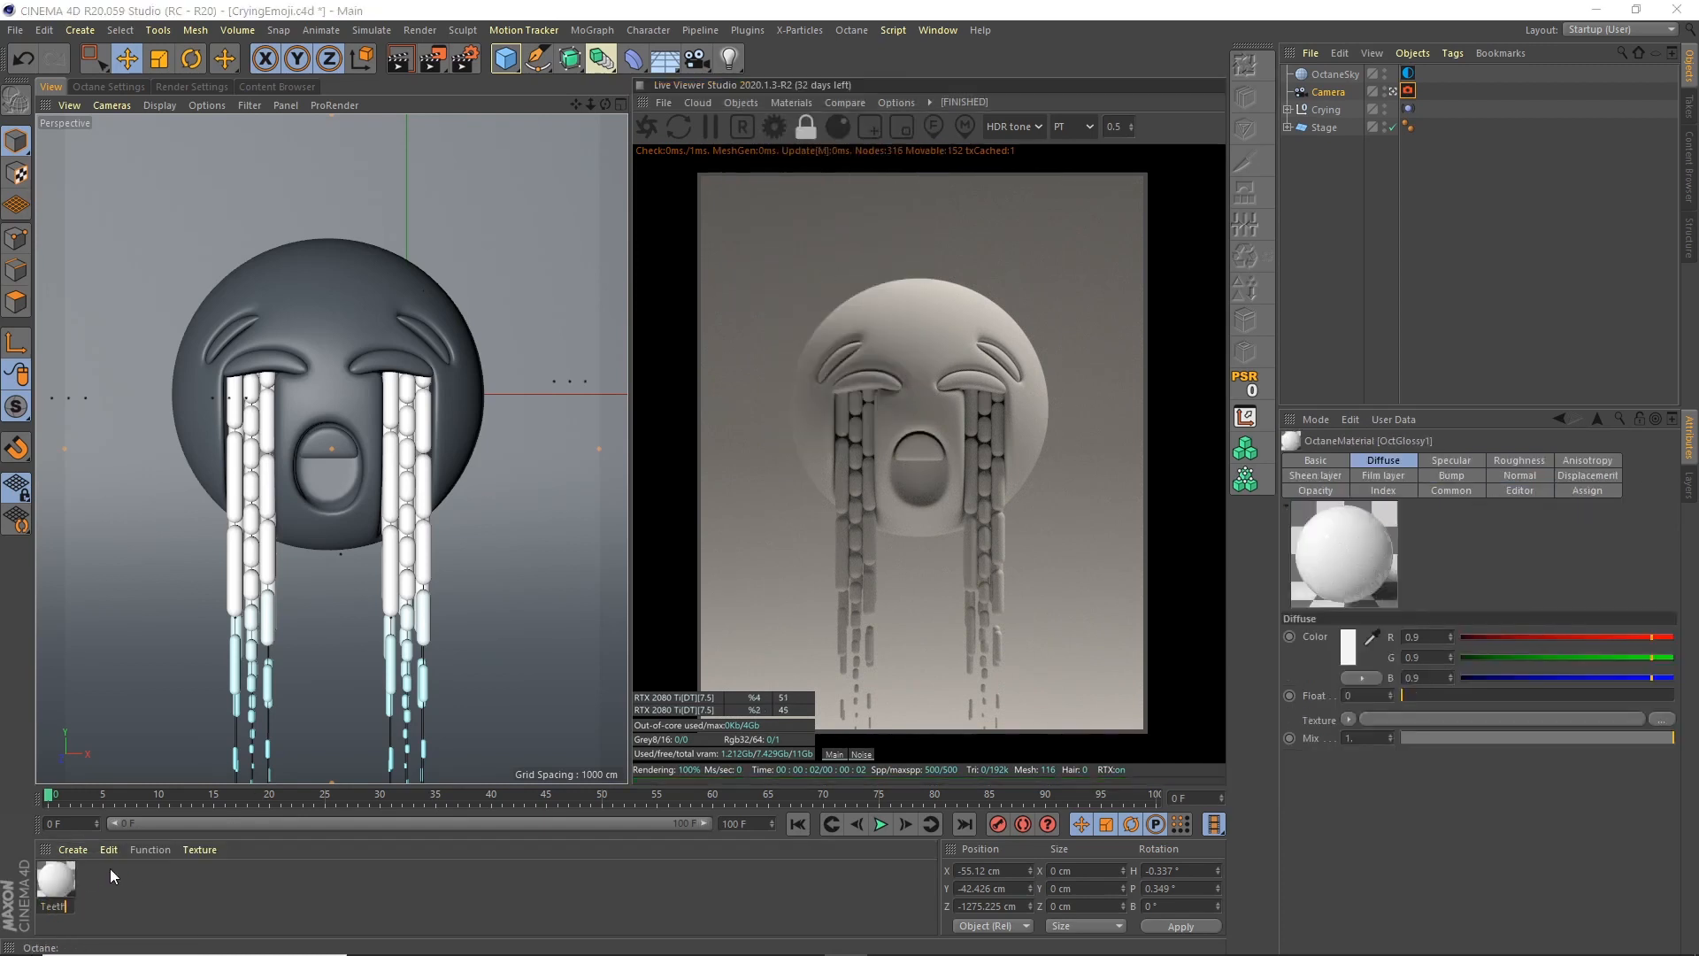
key(Return)
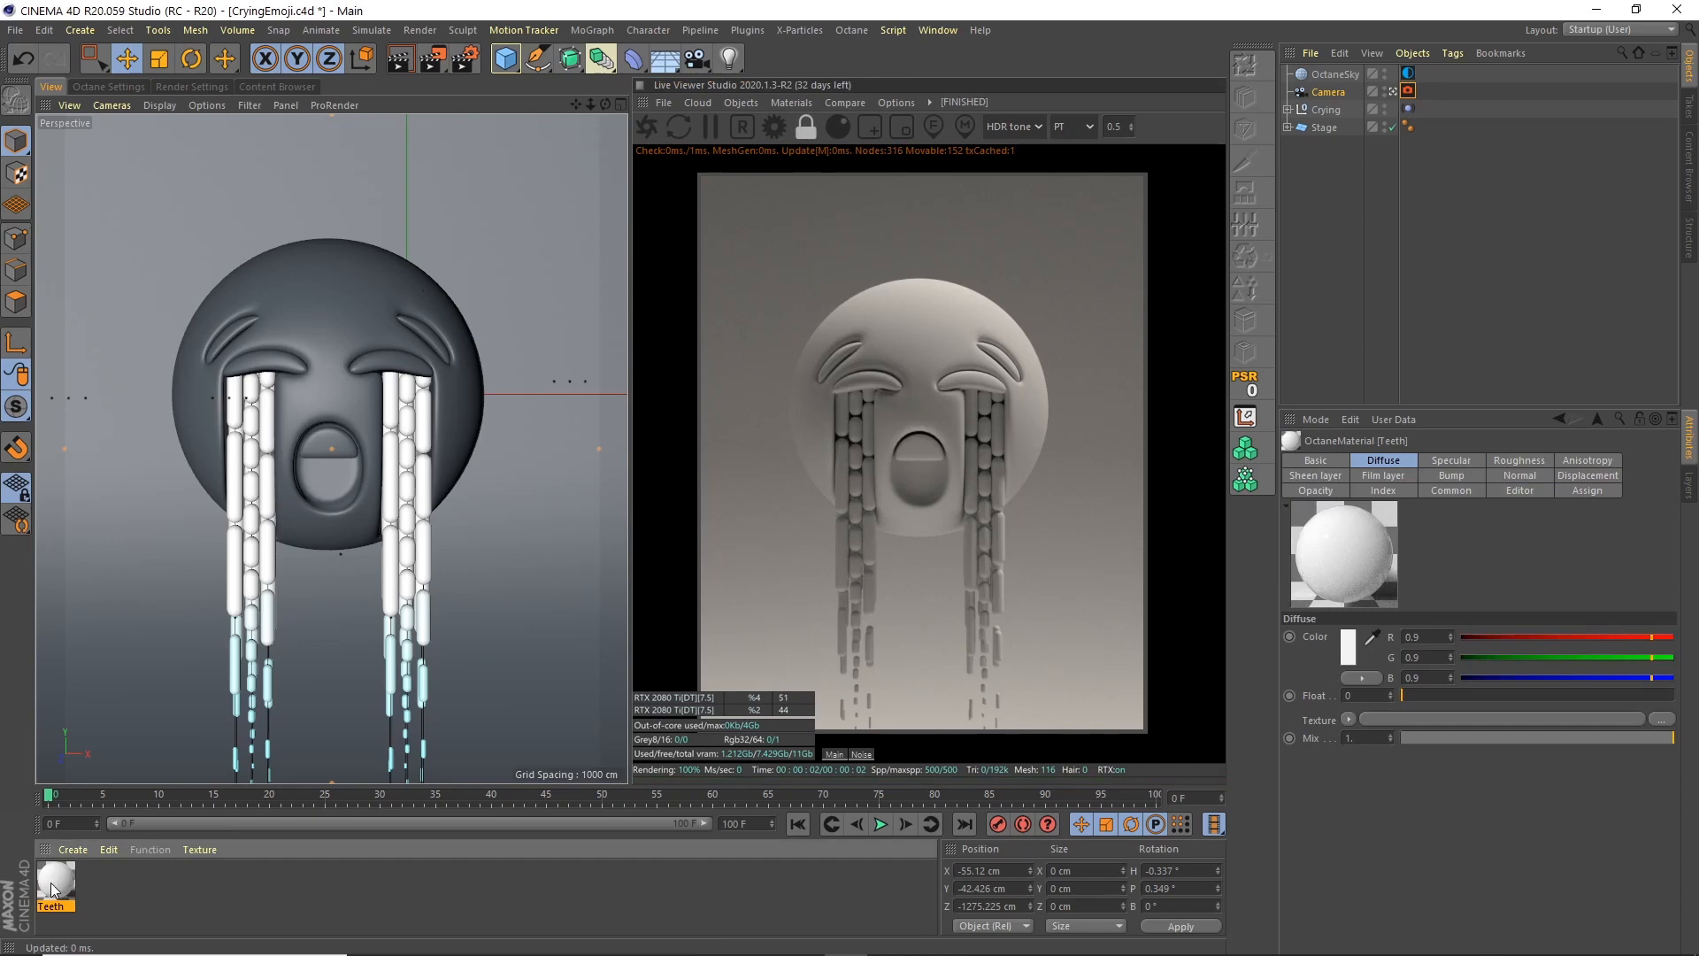
Expand the Crying and tears emoji groups and apply the Teeth material to the teeth object
click(1287, 109)
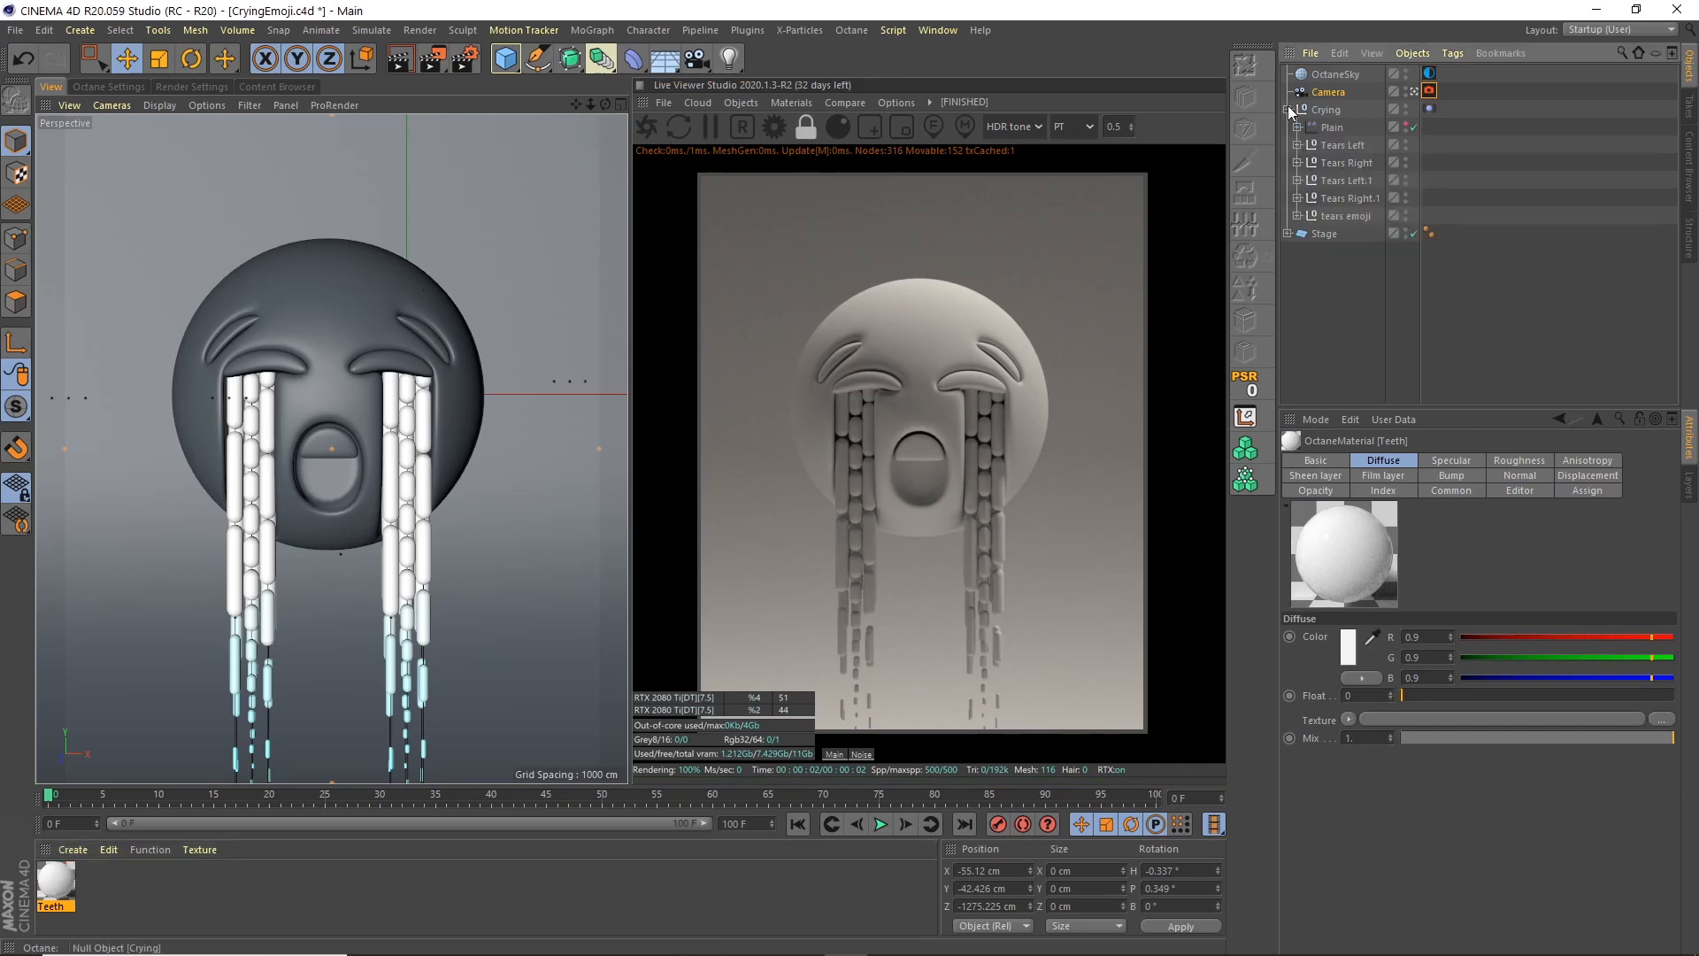
click(1296, 215)
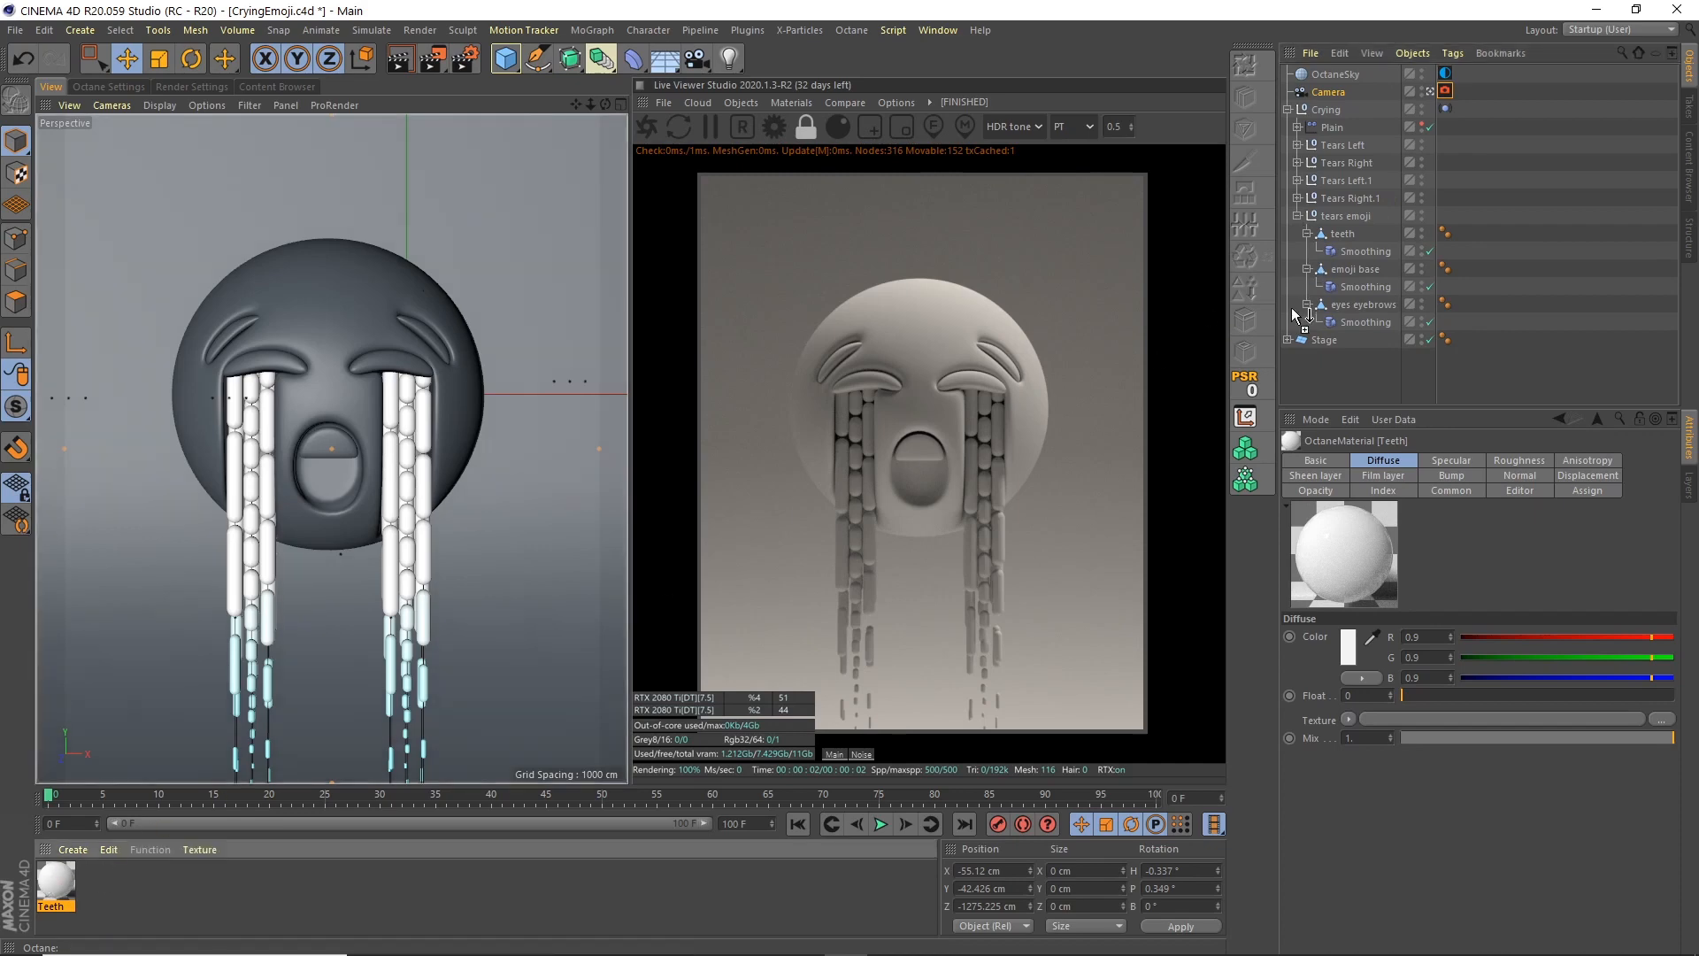
drag(1350, 234, 1352, 233)
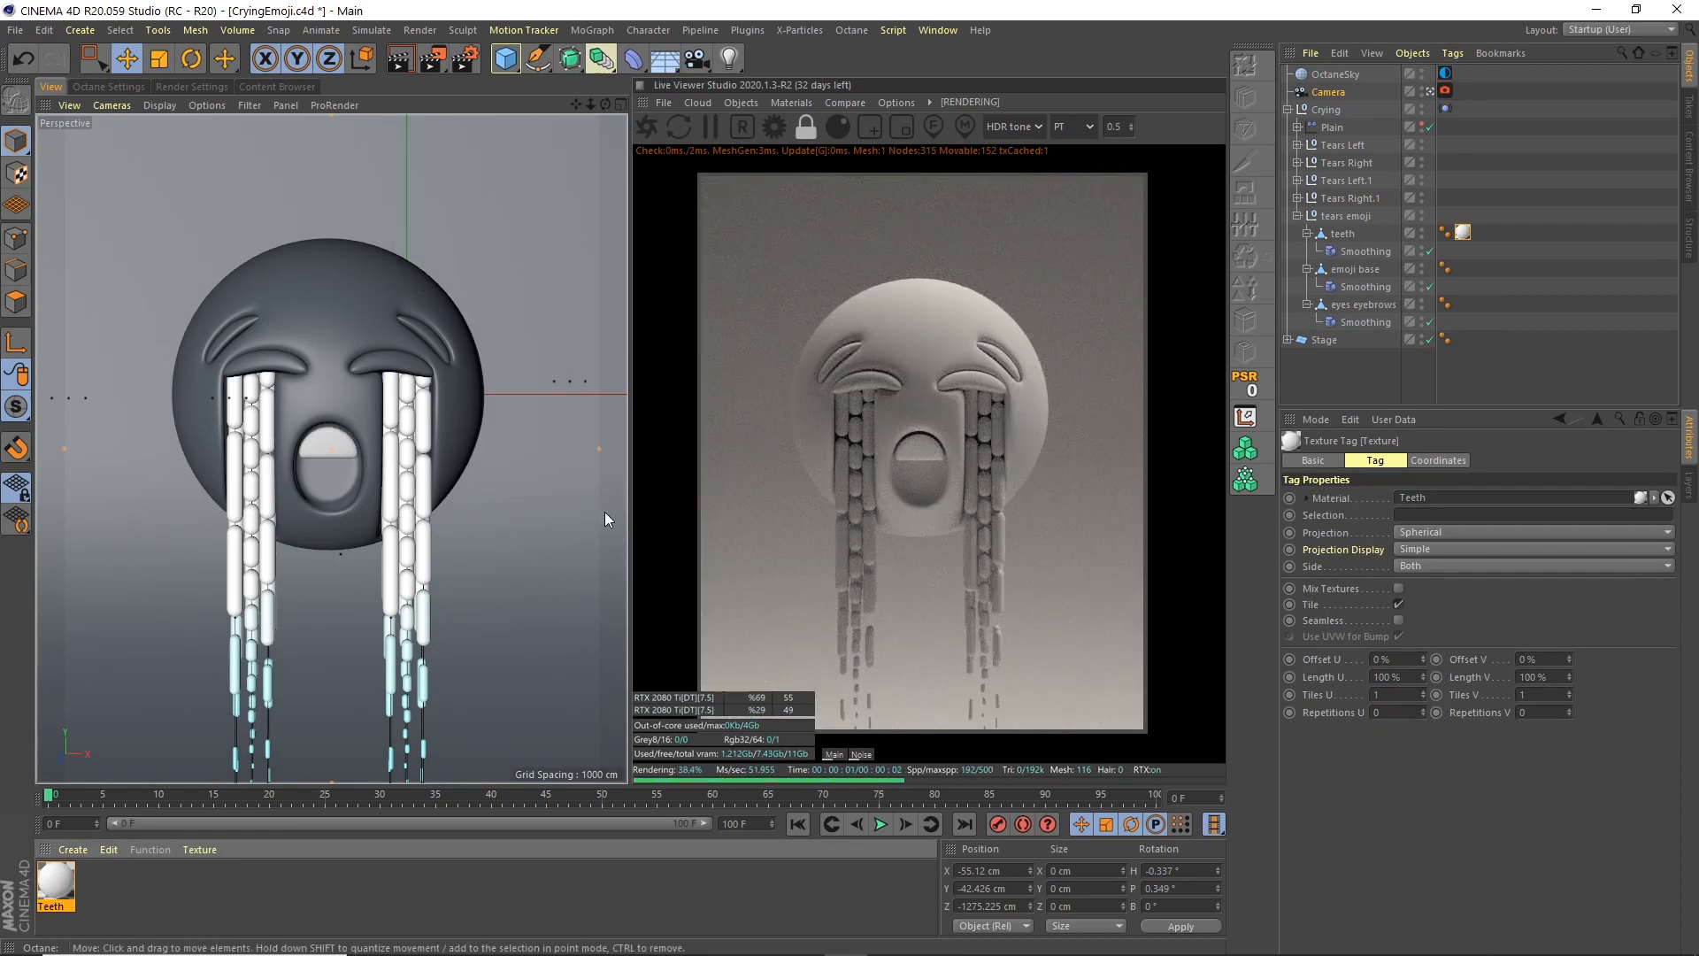
Create a second Octane glossy material and name it Black
click(81, 852)
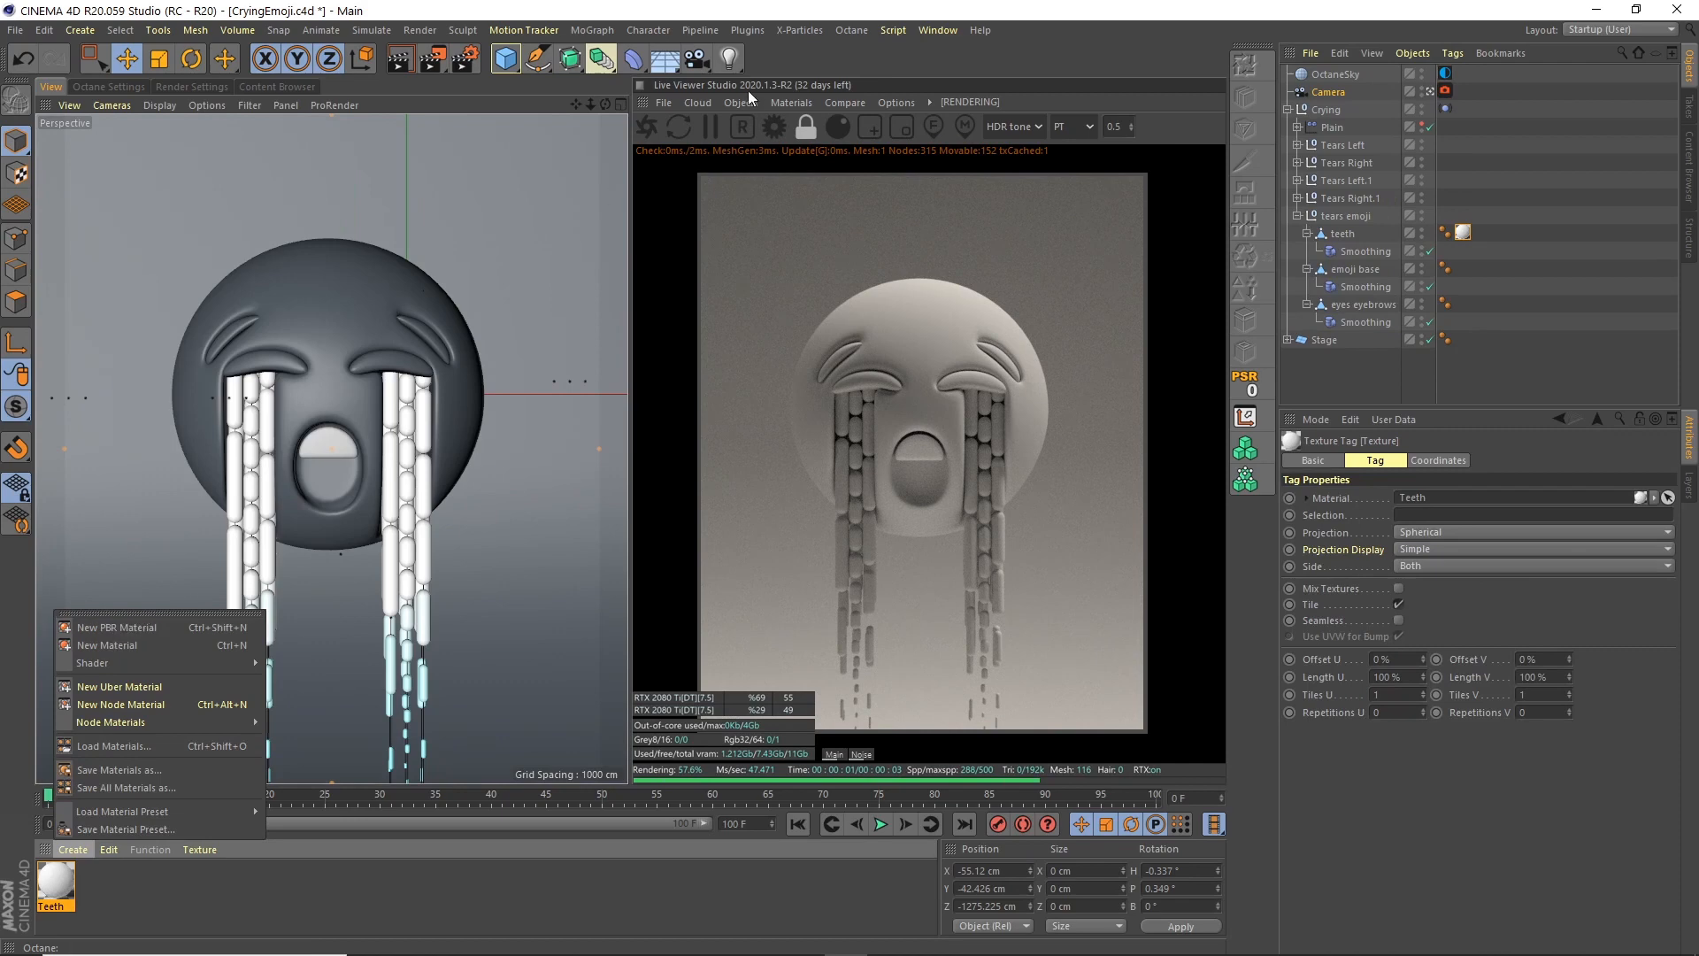
click(785, 102)
click(791, 99)
click(842, 188)
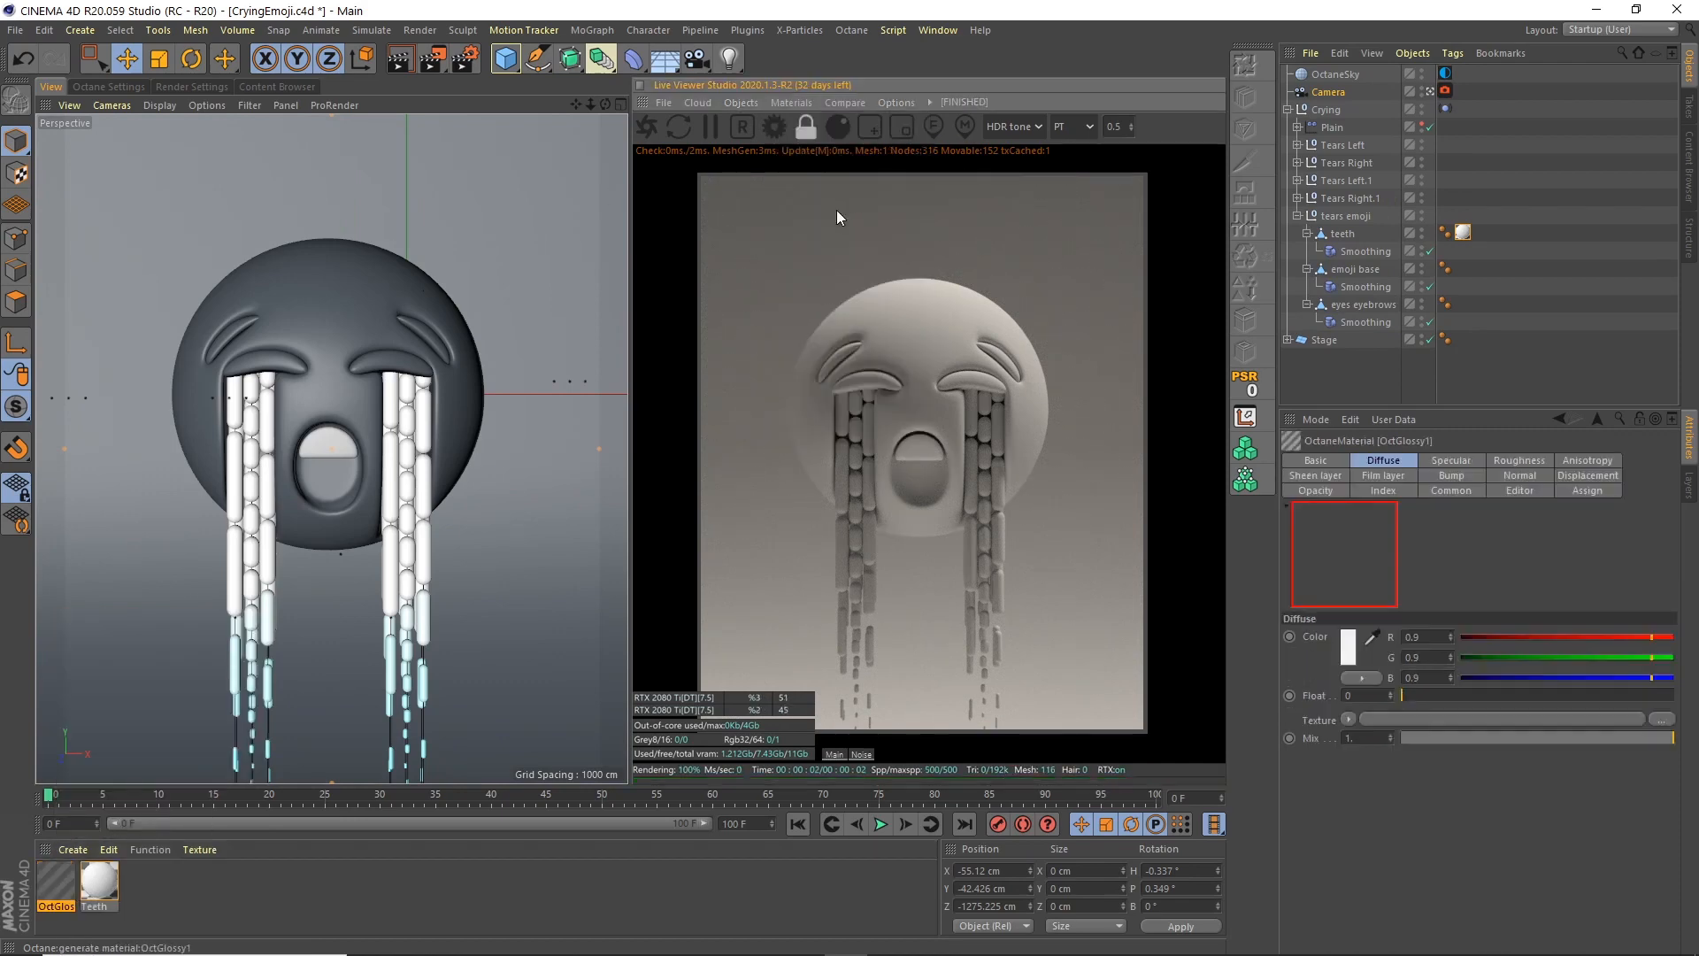
double_click(55, 907)
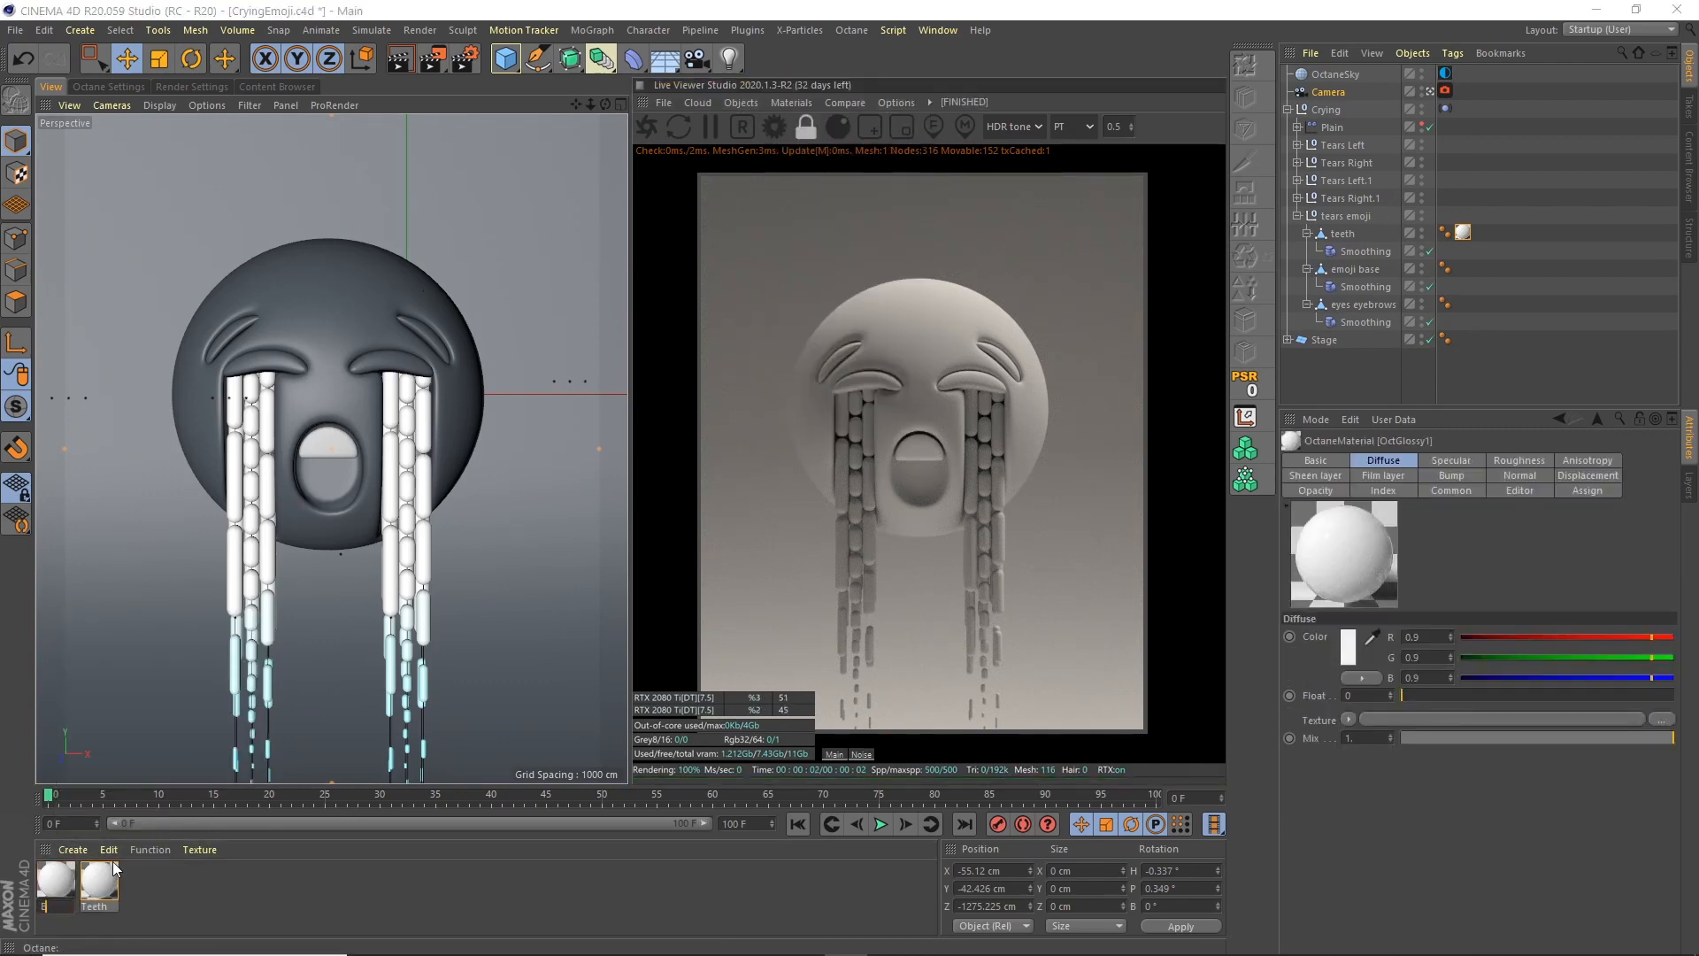
text(Black)
key(Return)
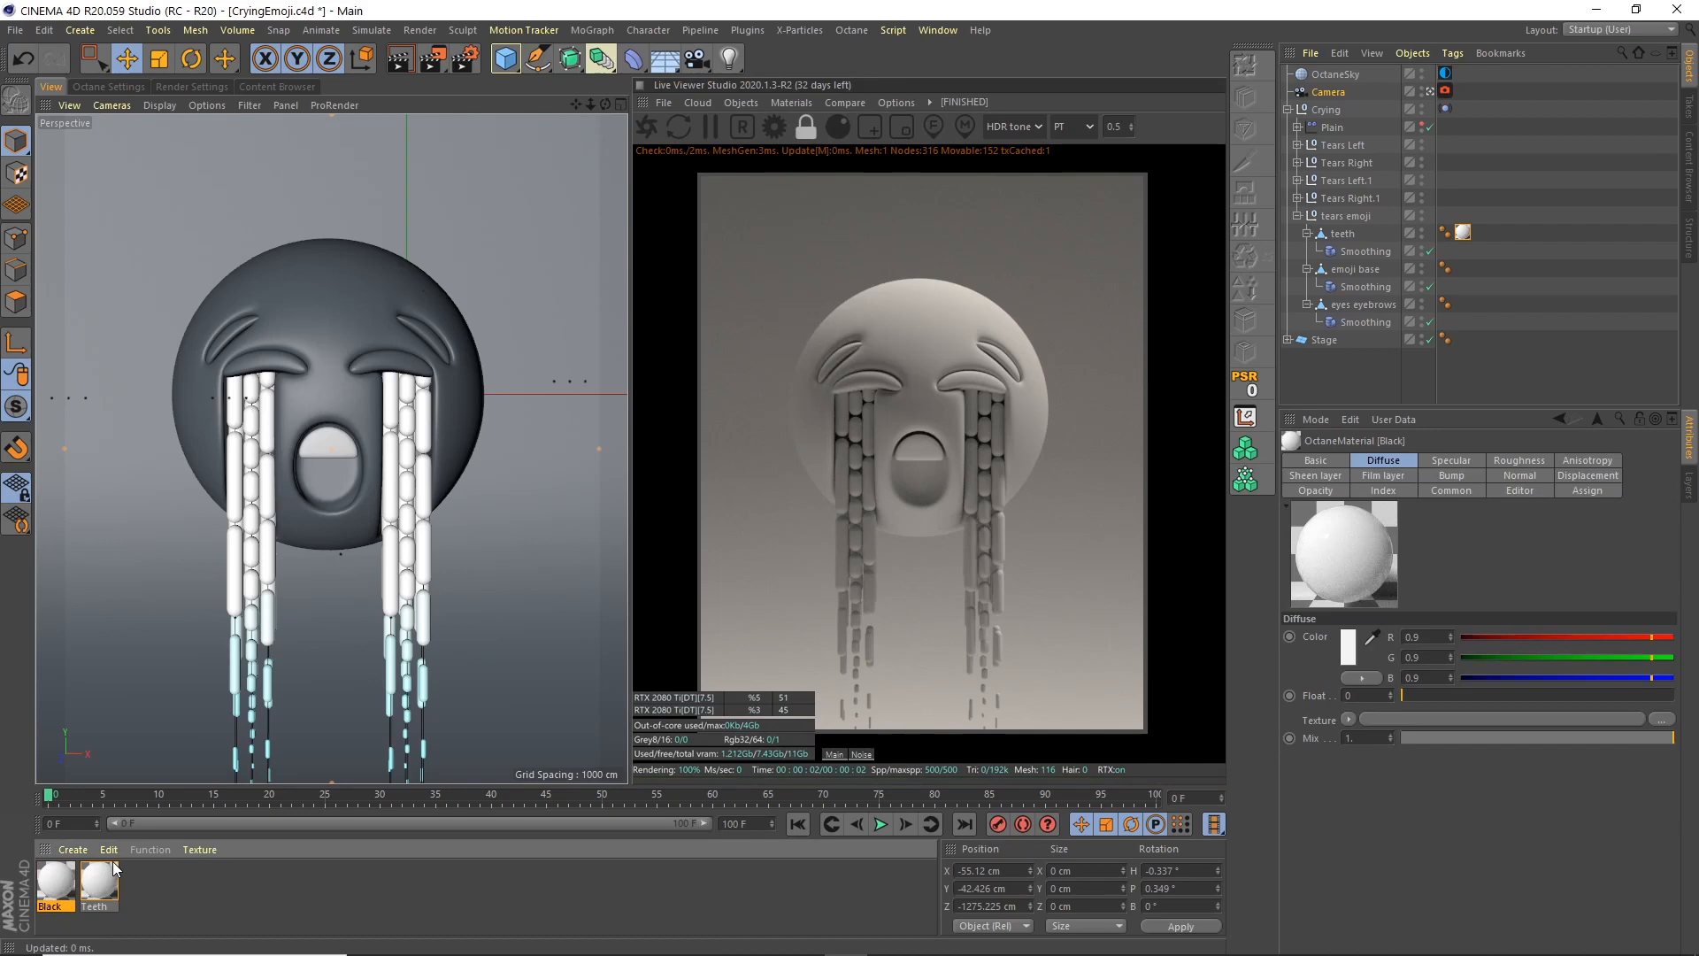
Darken the Black material's diffuse color to a value of 2% and apply the material to the eyes eyebrows object
double_click(64, 886)
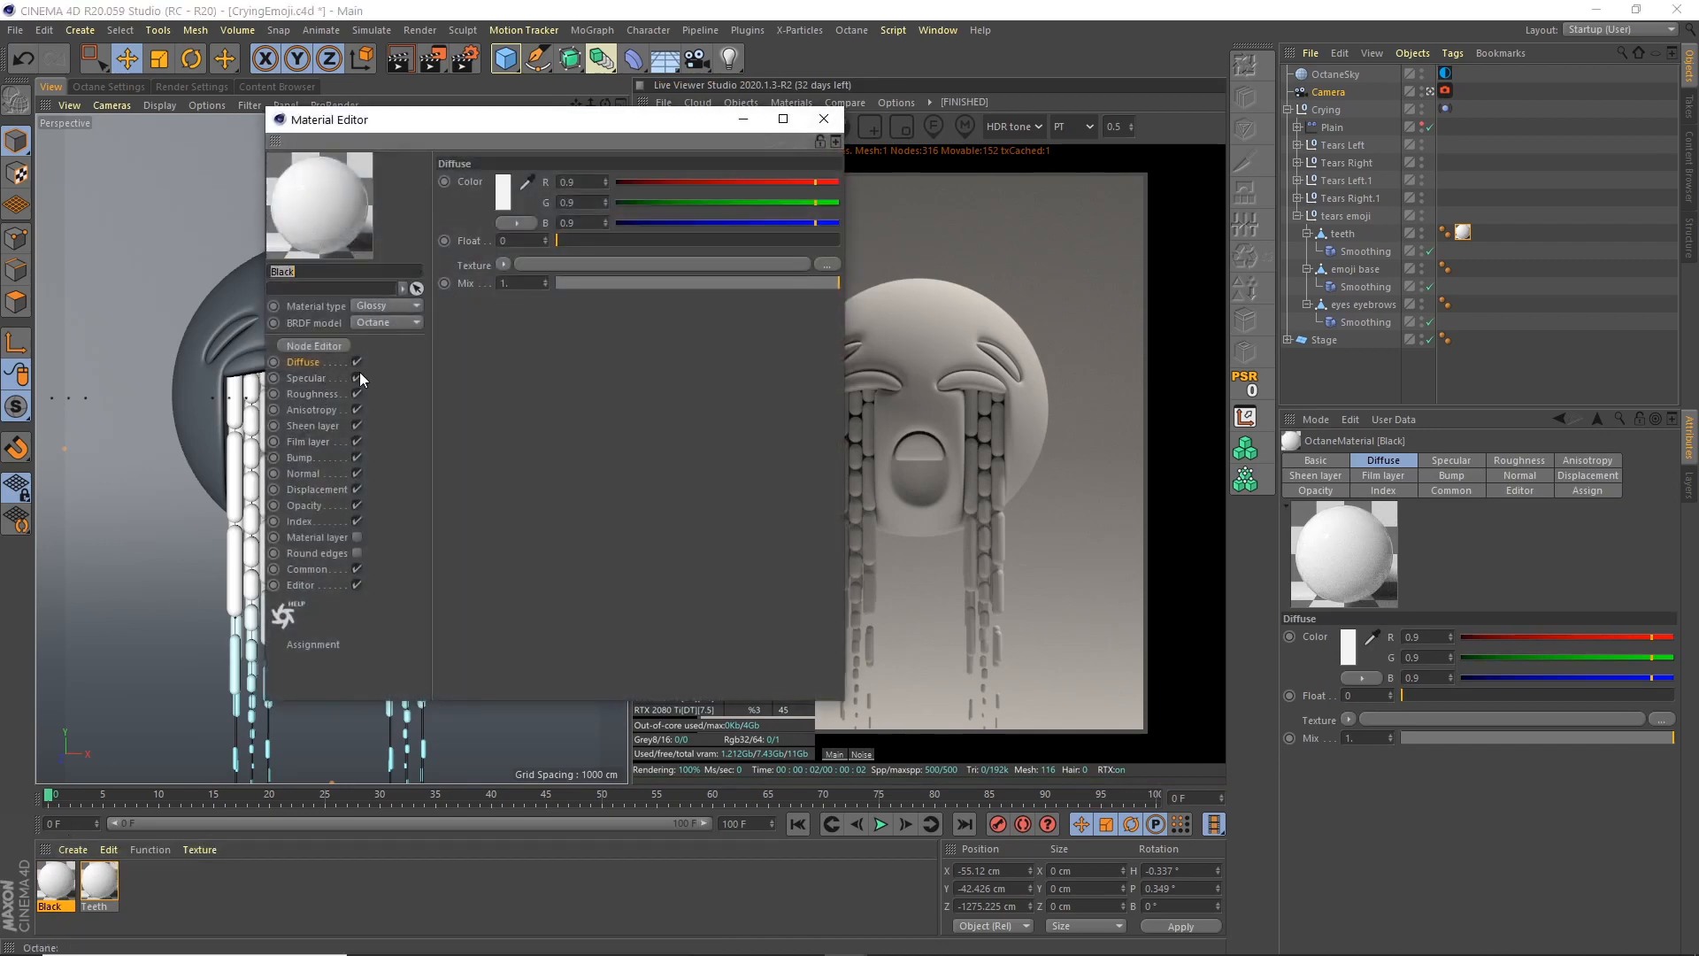
click(505, 189)
drag(423, 222, 405, 222)
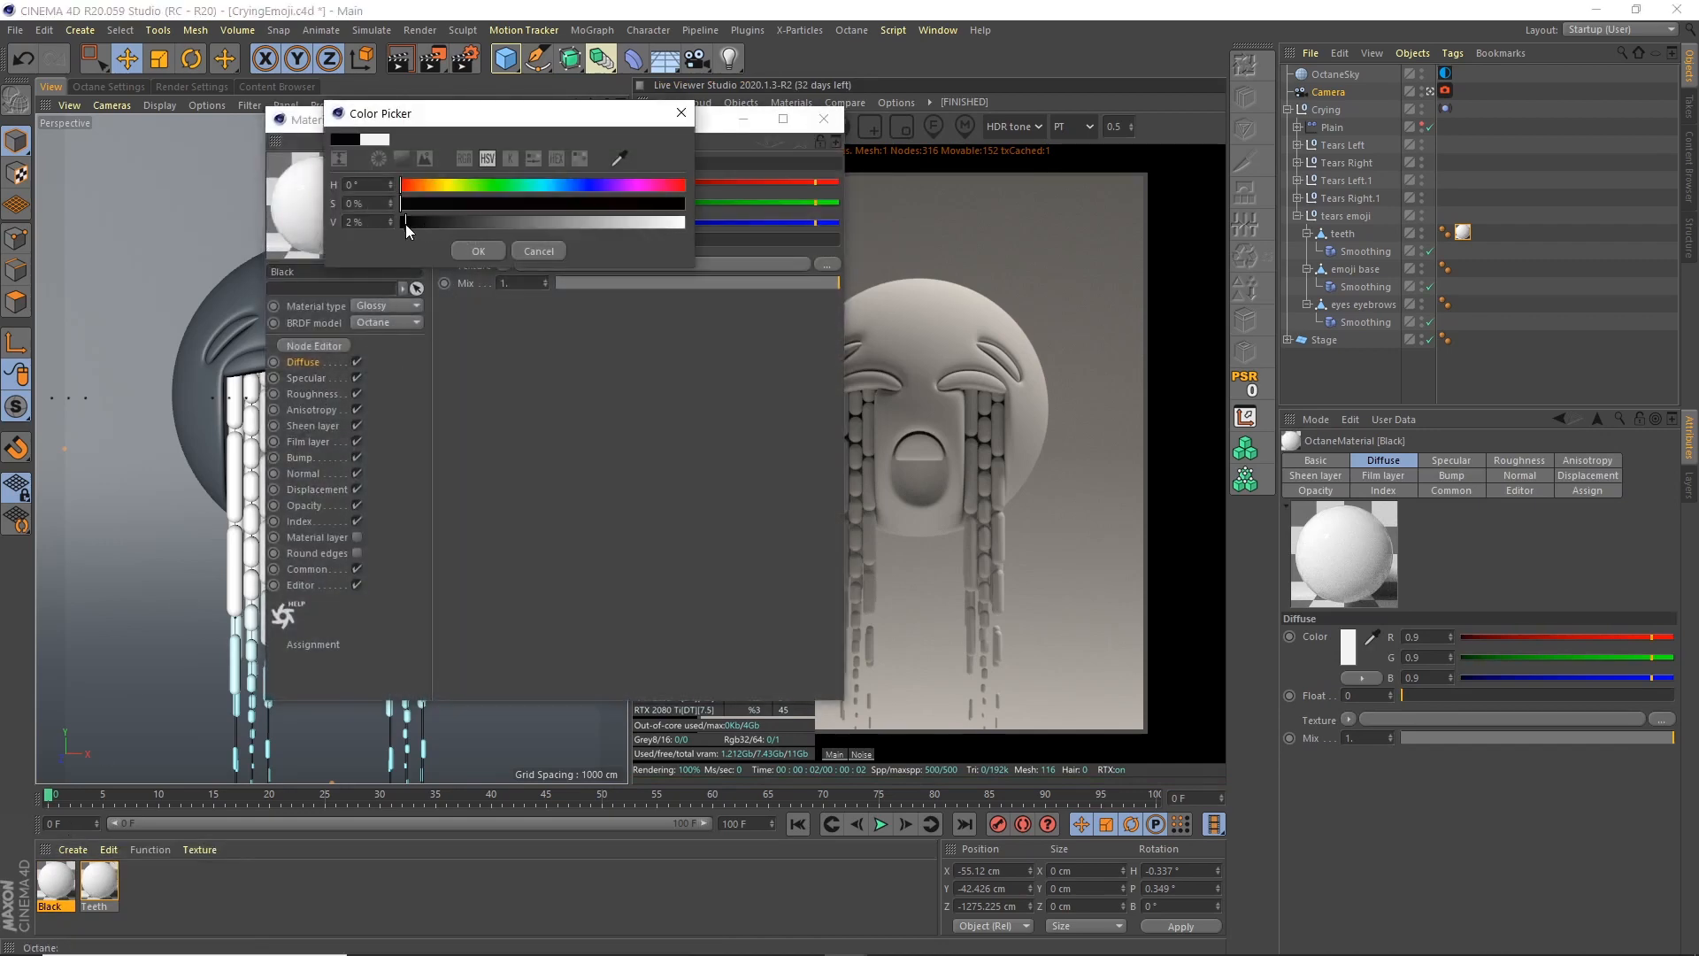
click(482, 252)
click(823, 120)
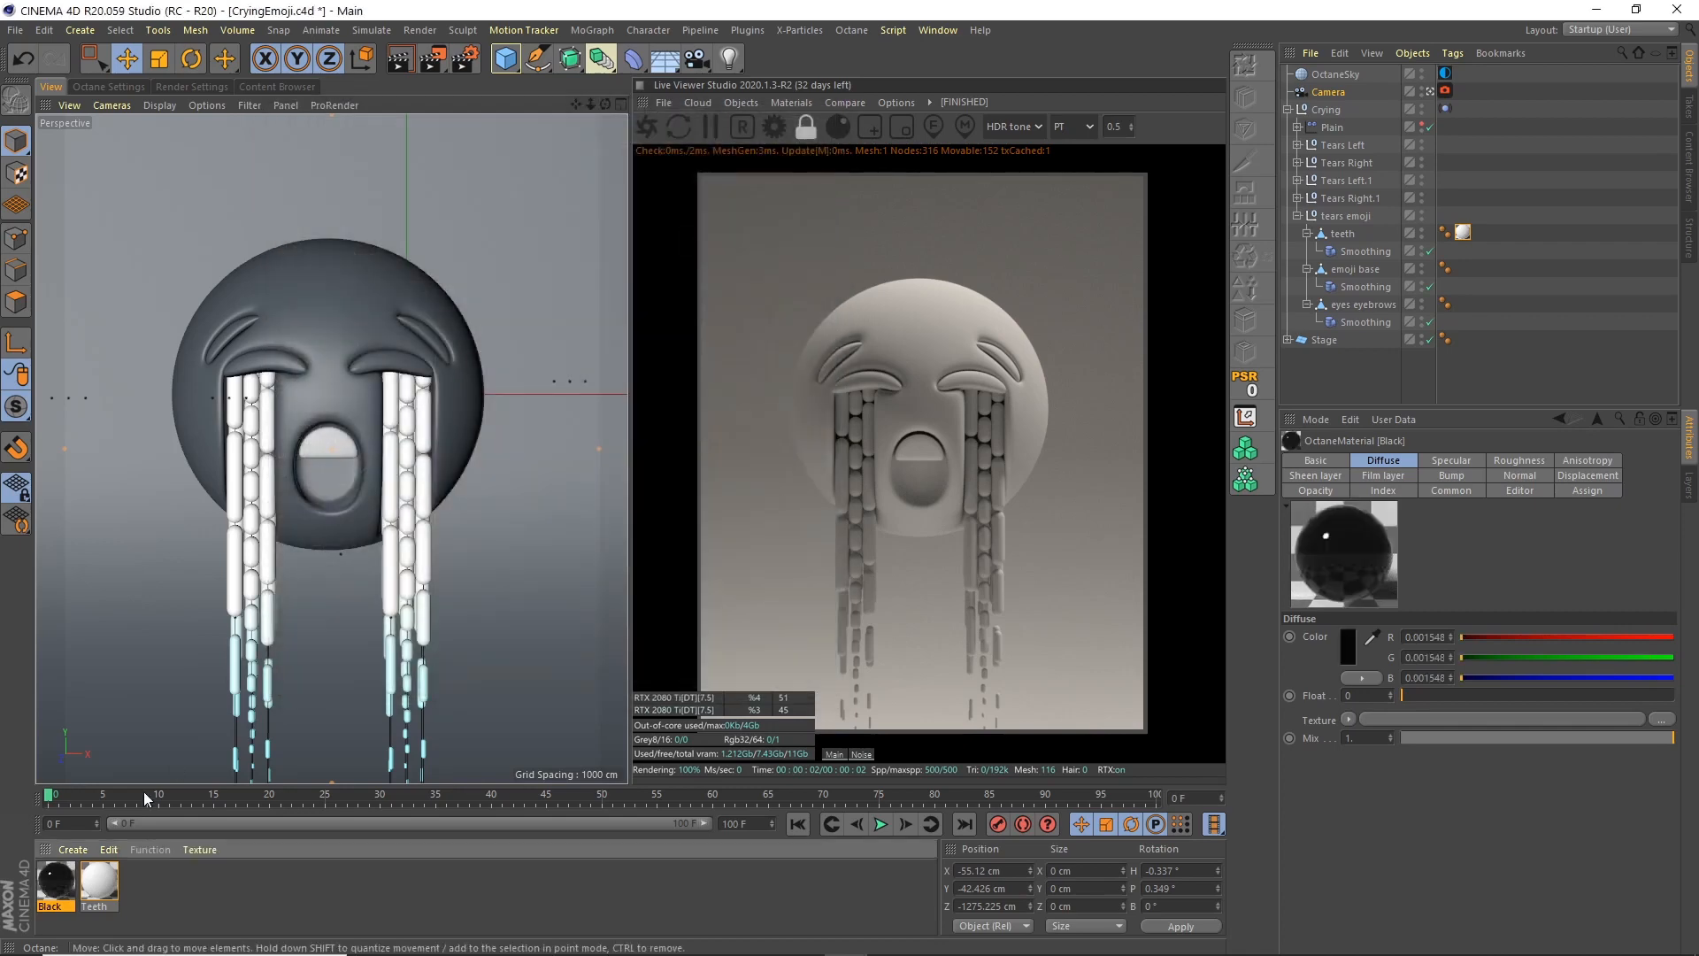
drag(56, 896, 728, 450)
drag(1354, 282, 1396, 305)
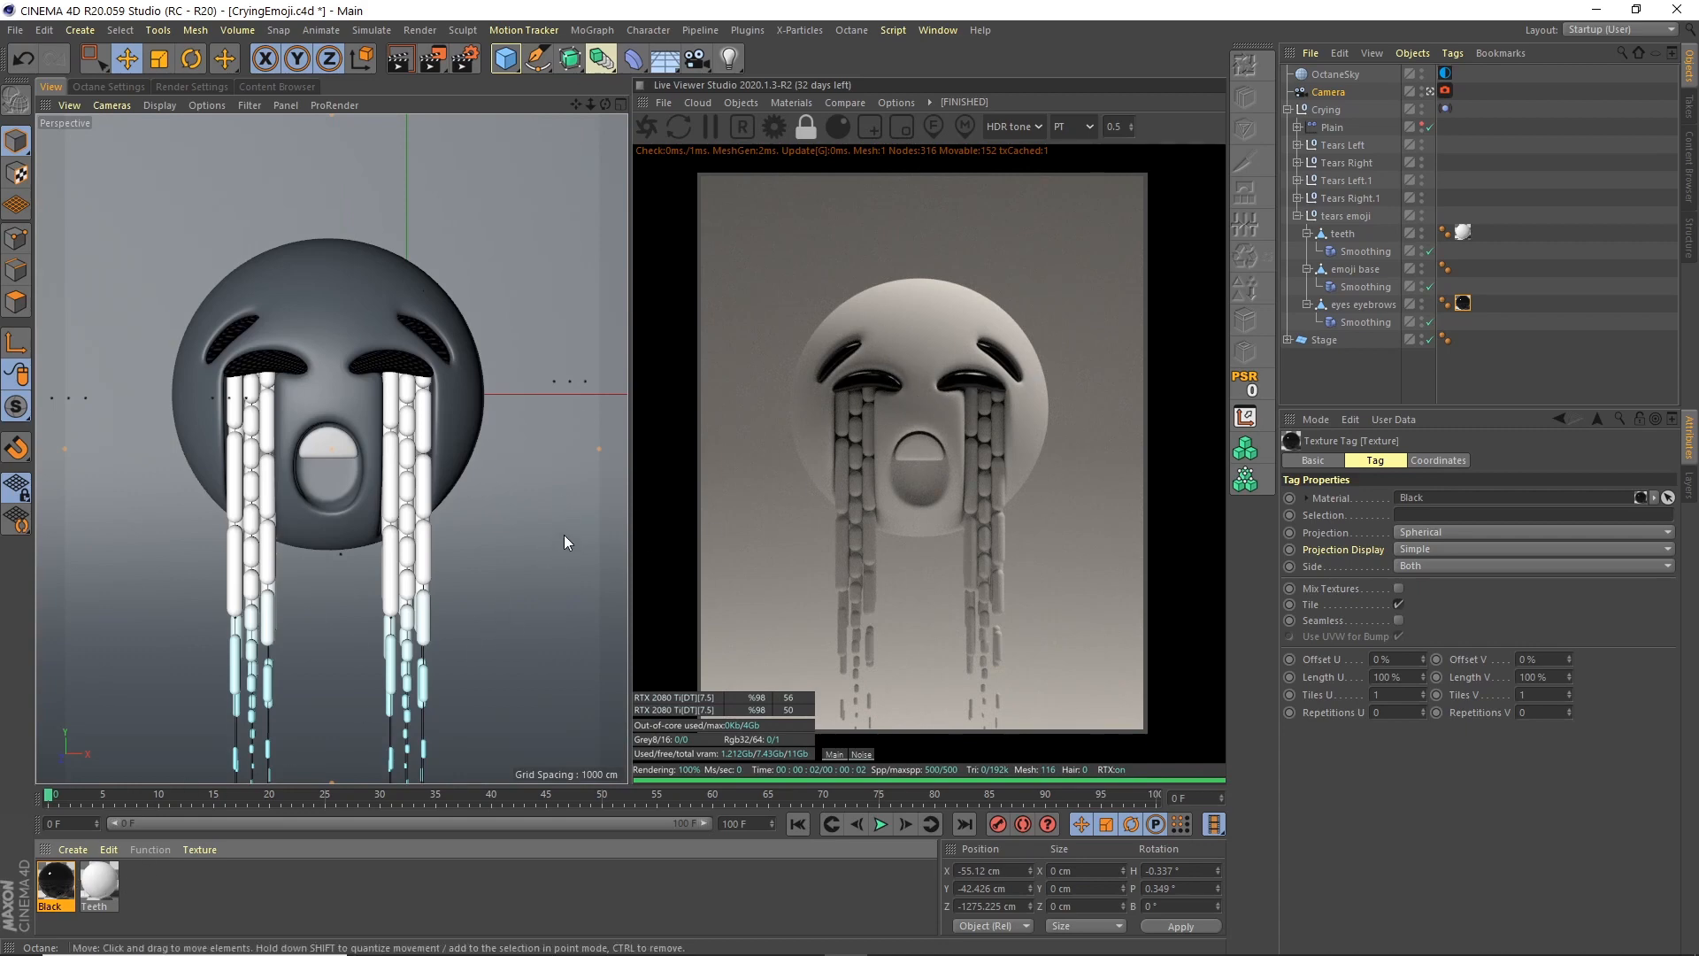
Create a third Octane glossy material and name it Main
click(791, 103)
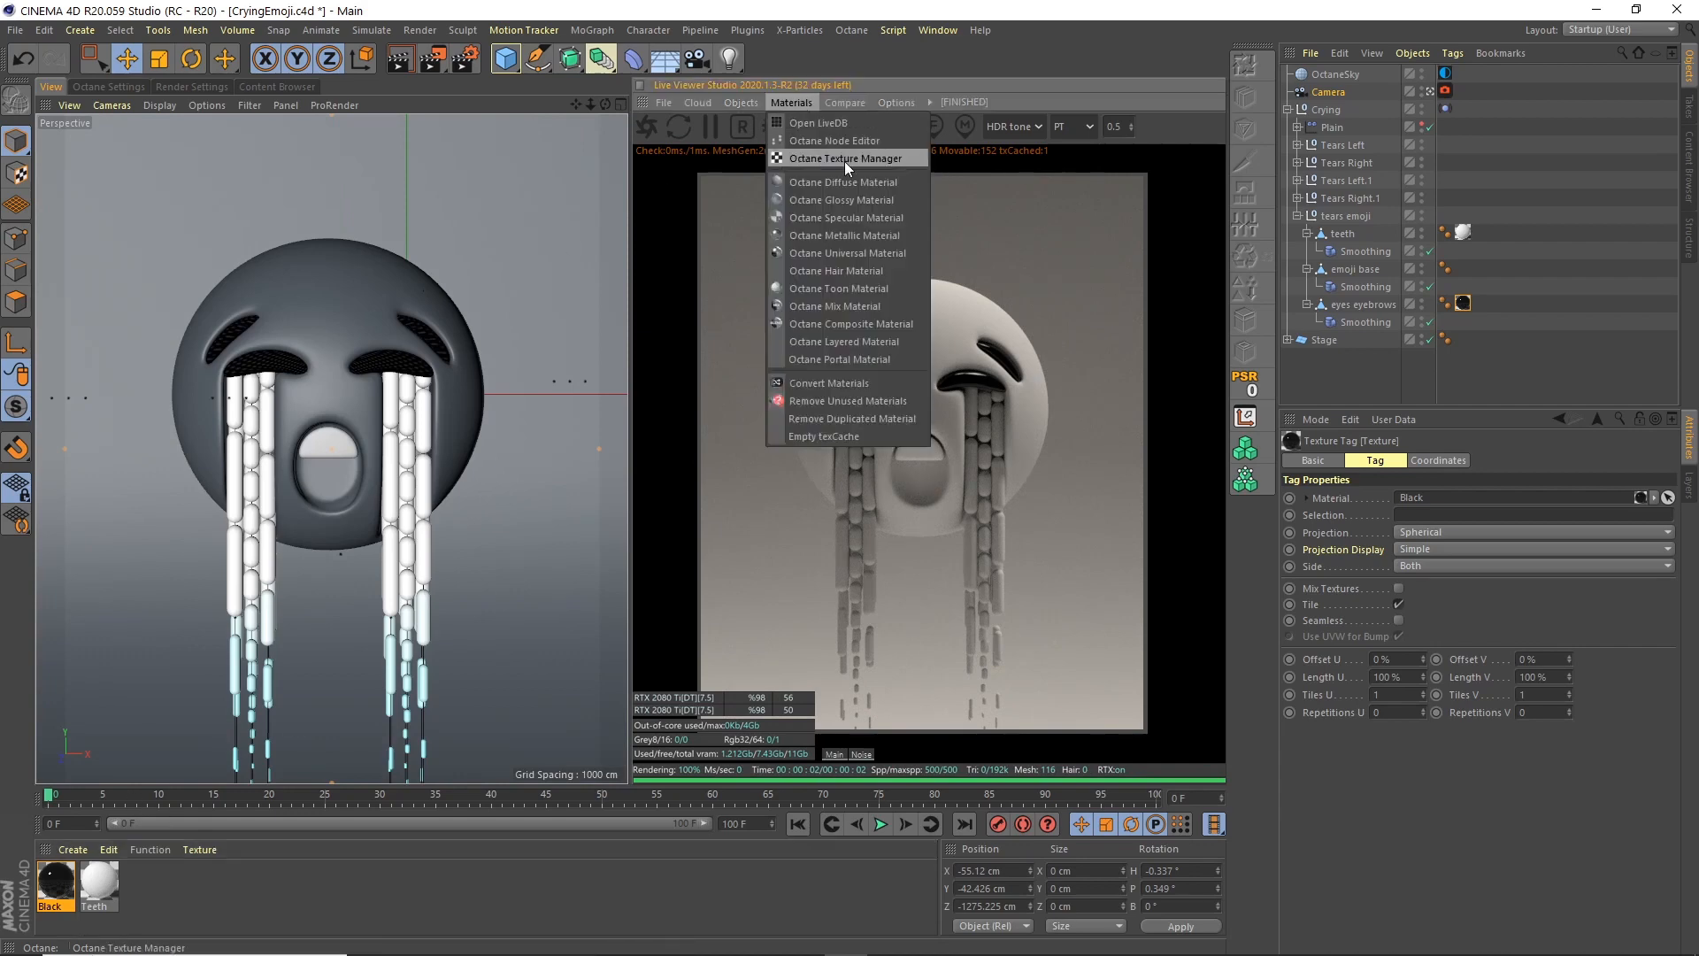
click(852, 200)
double_click(56, 906)
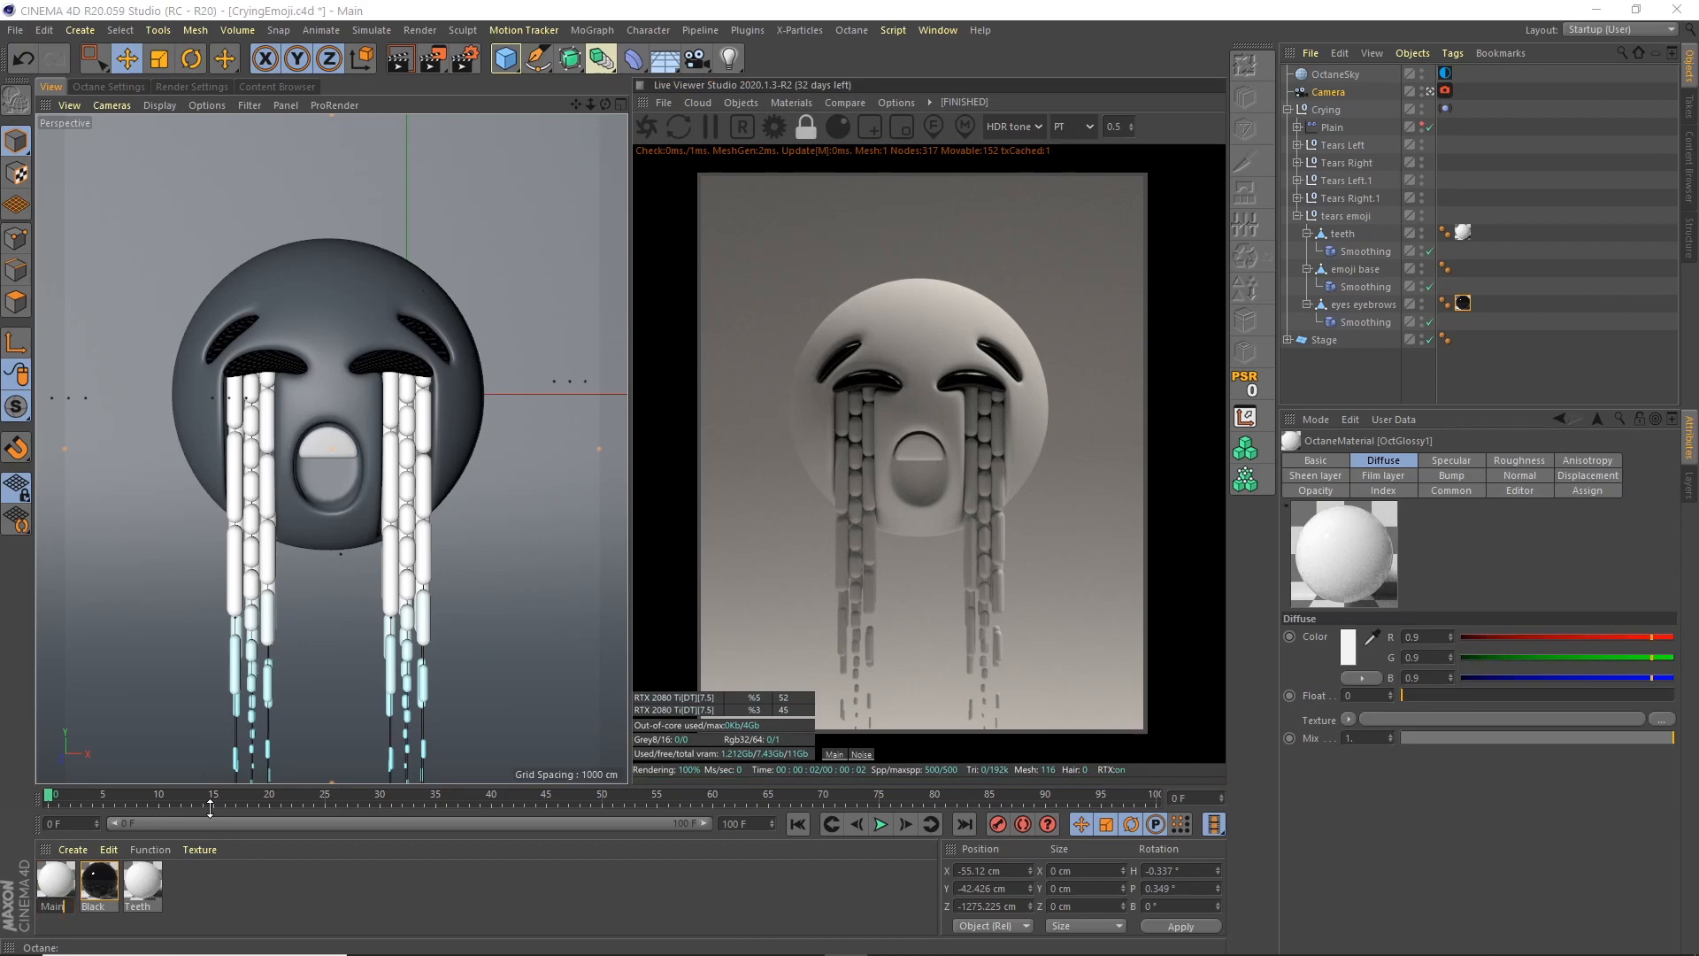
key(Return)
Set the Main material's diffuse color to hue 34°, saturation 58% and value 96%
double_click(72, 867)
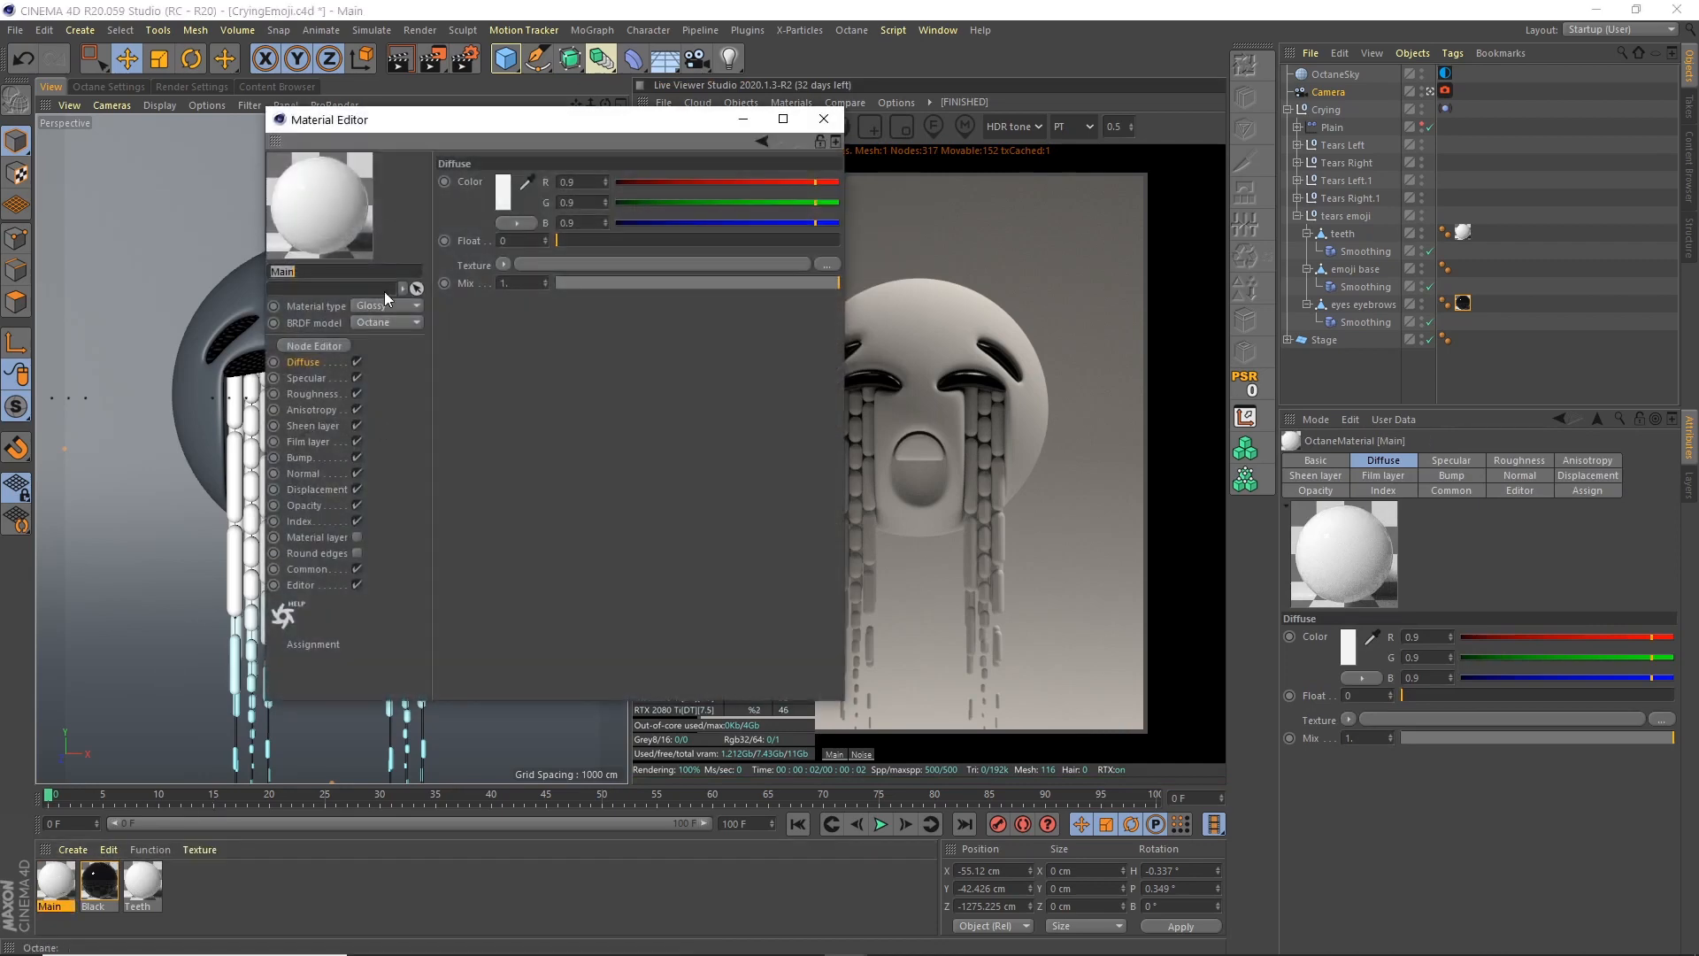
click(503, 189)
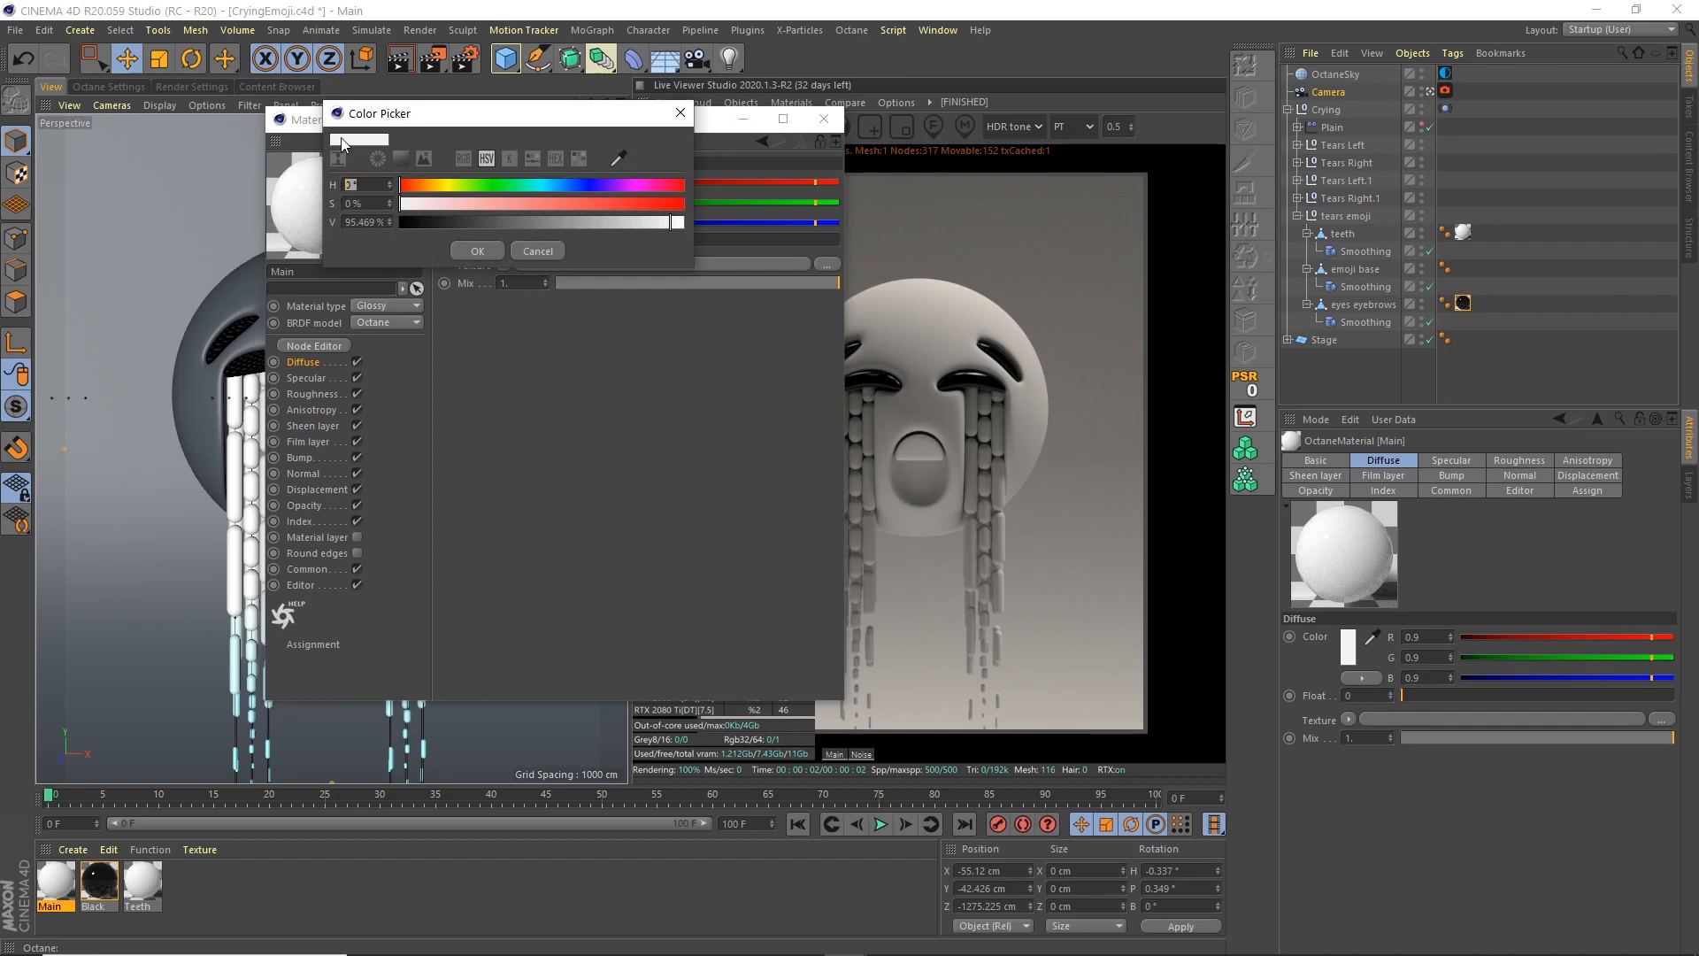
text(34)
key(Tab)
text(5)
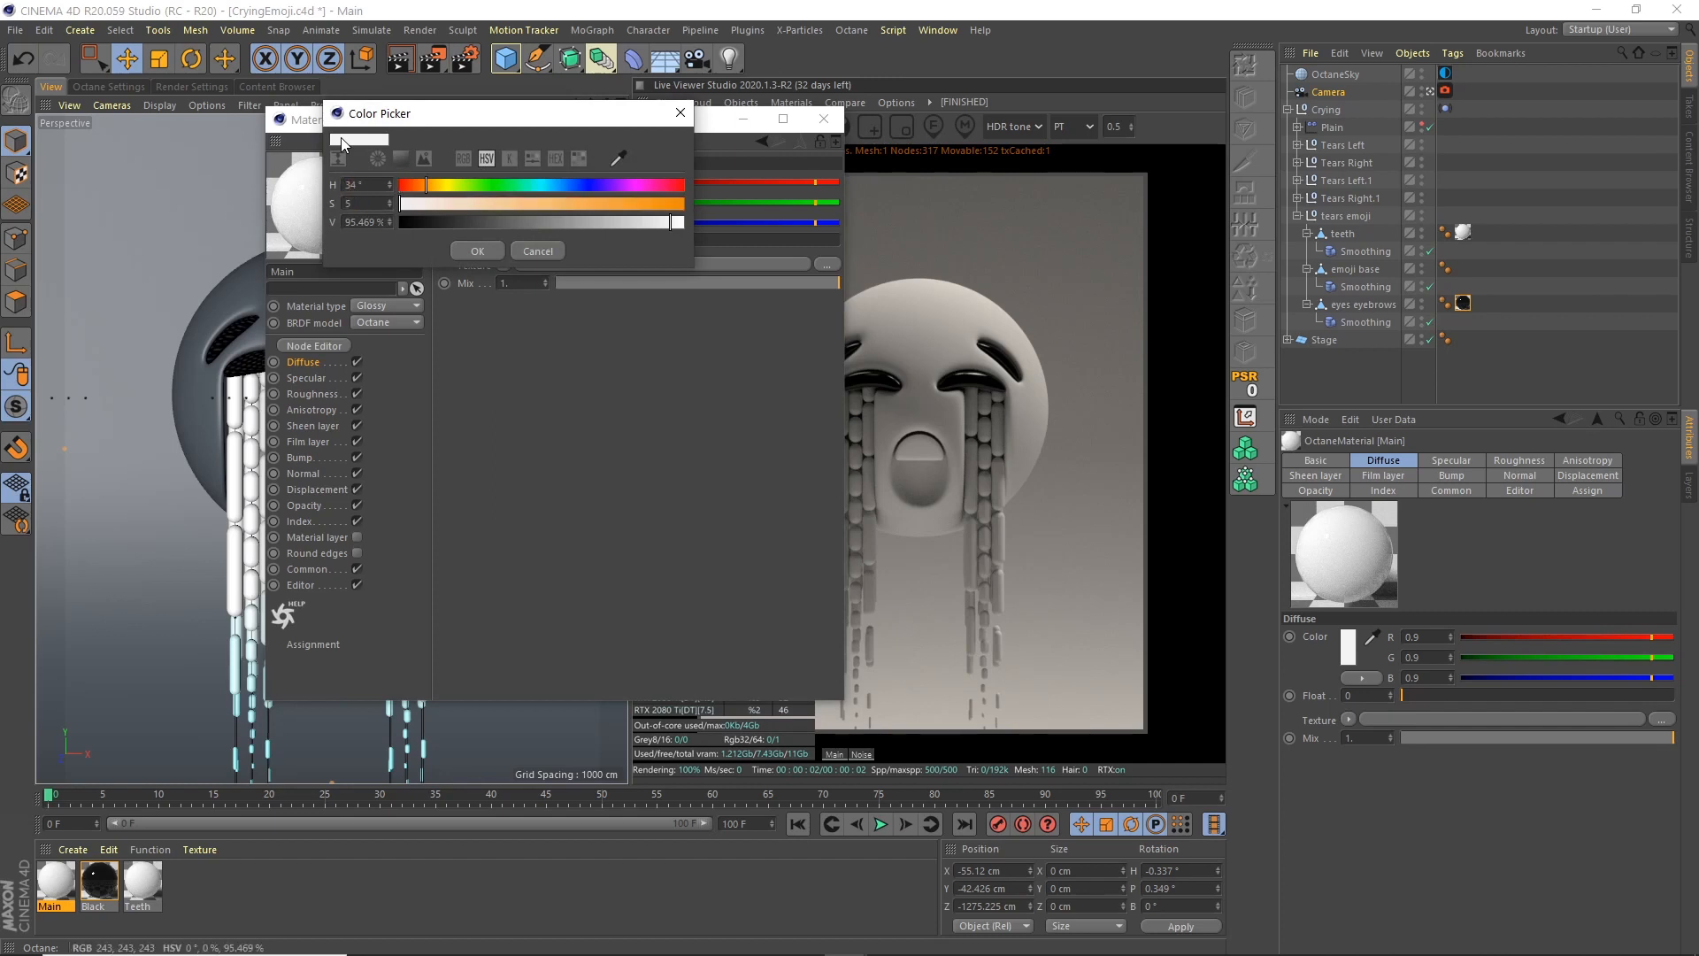
text(8)
key(Tab)
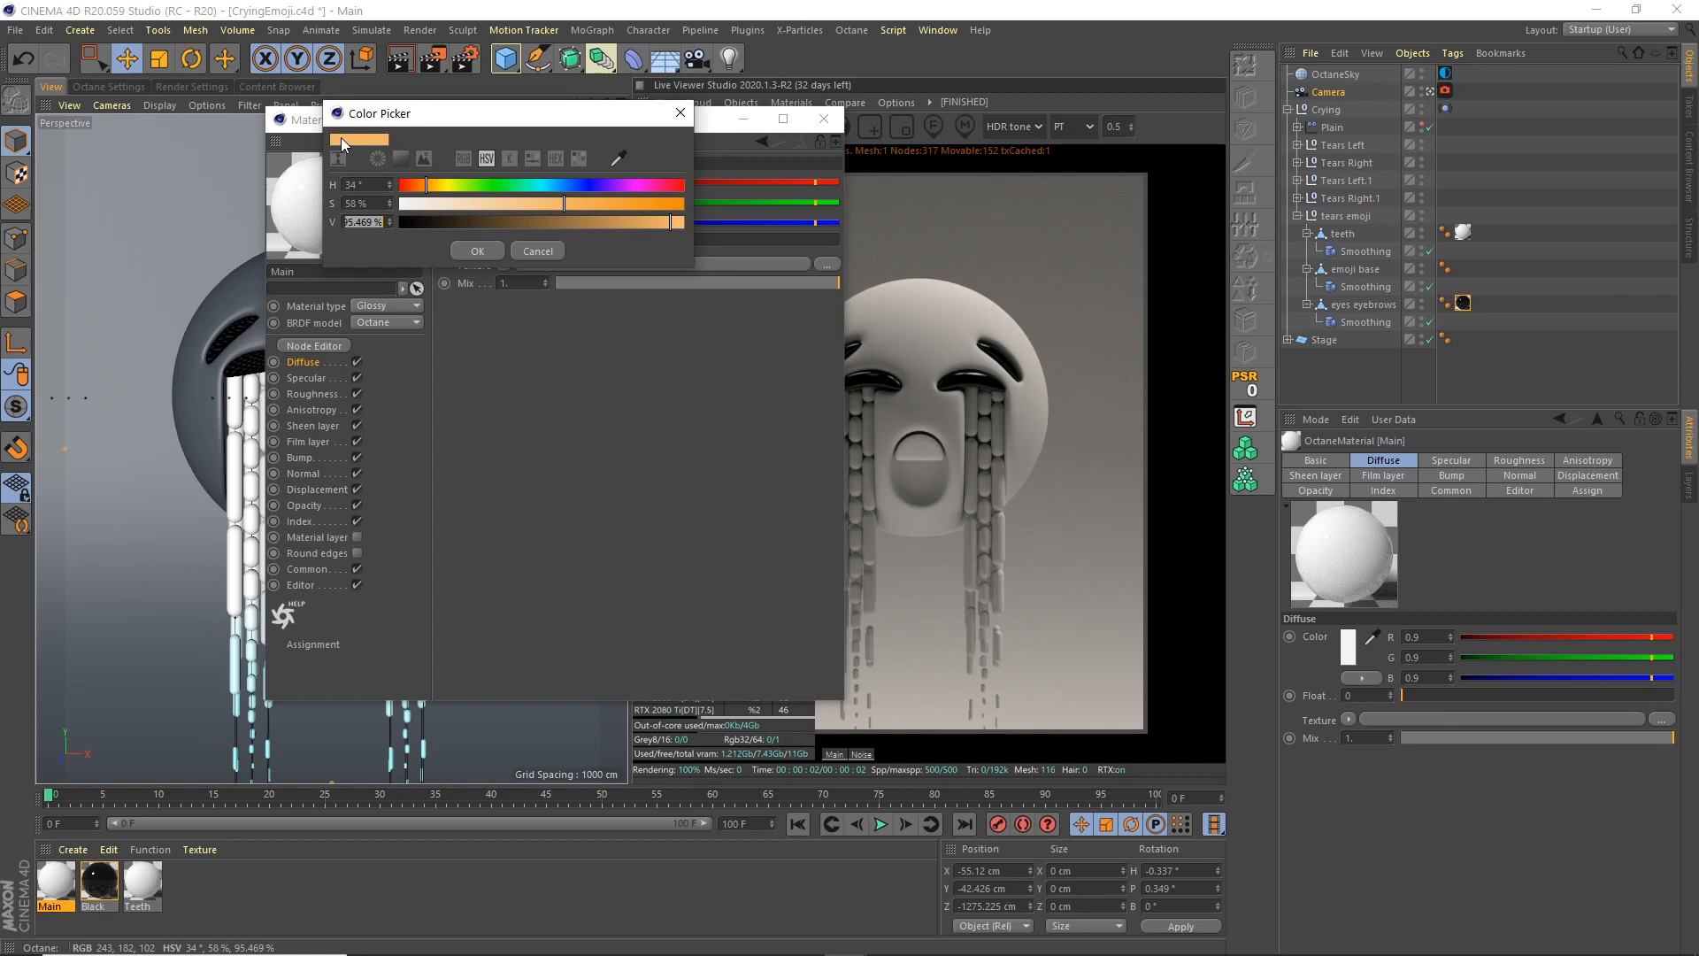
text(96)
click(476, 251)
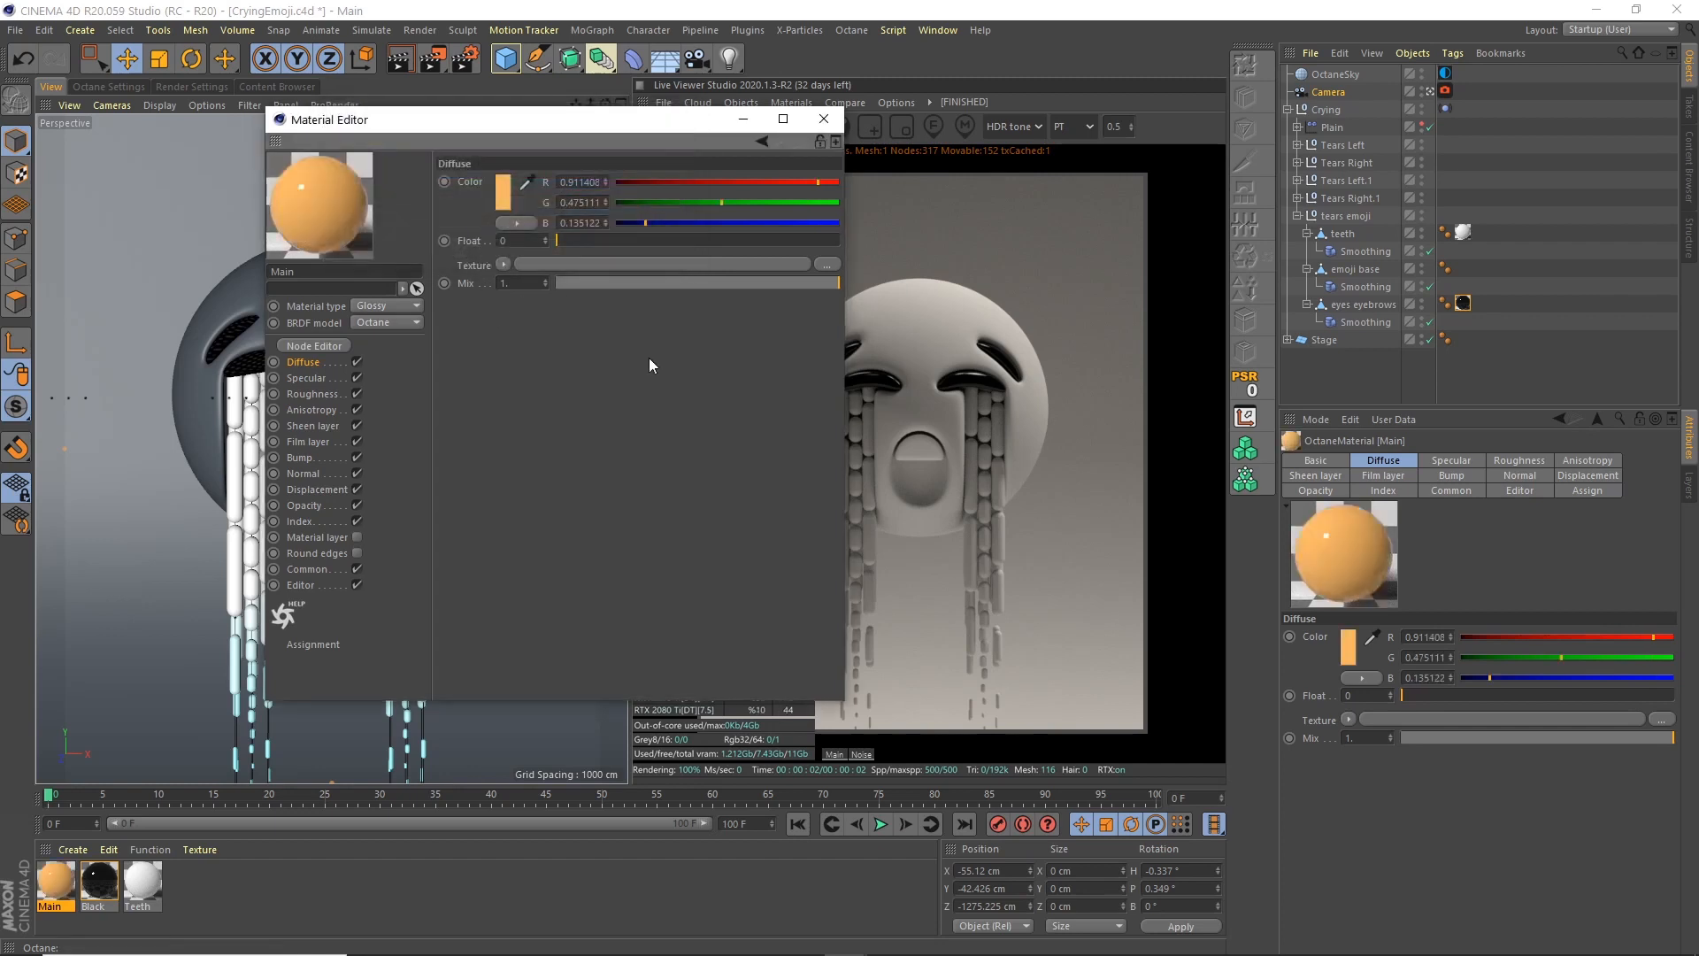
Apply the Main material to the emoji base object and close the material editor
drag(47, 886, 954, 447)
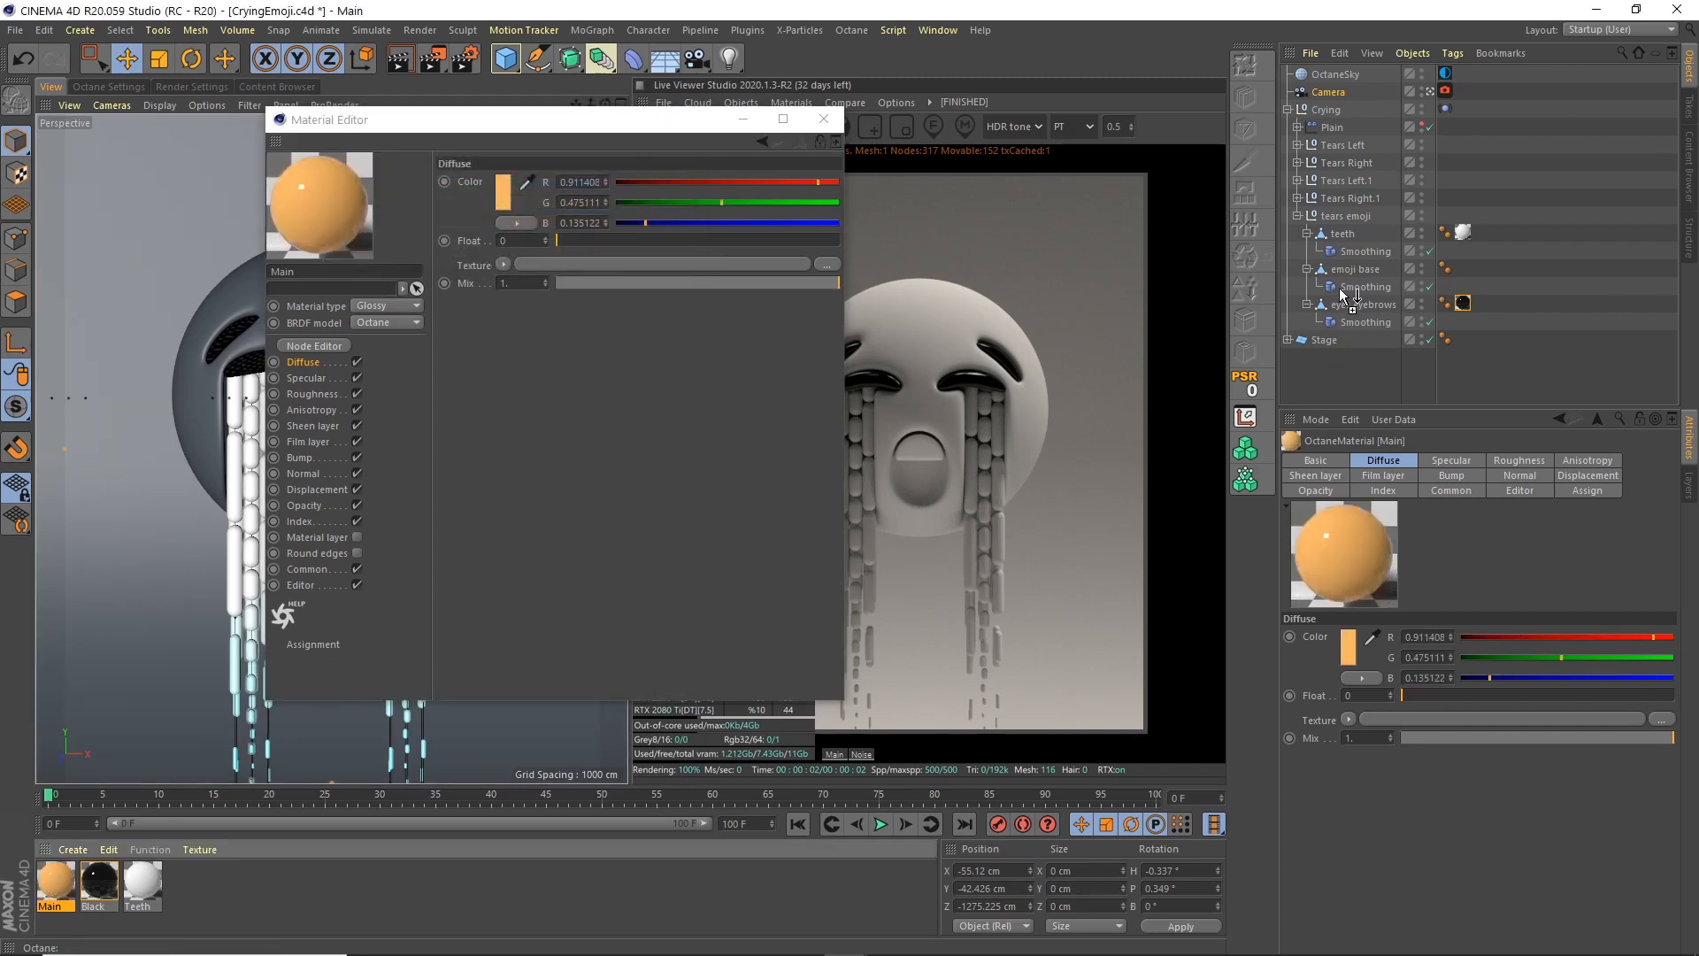
drag(1347, 299, 1364, 269)
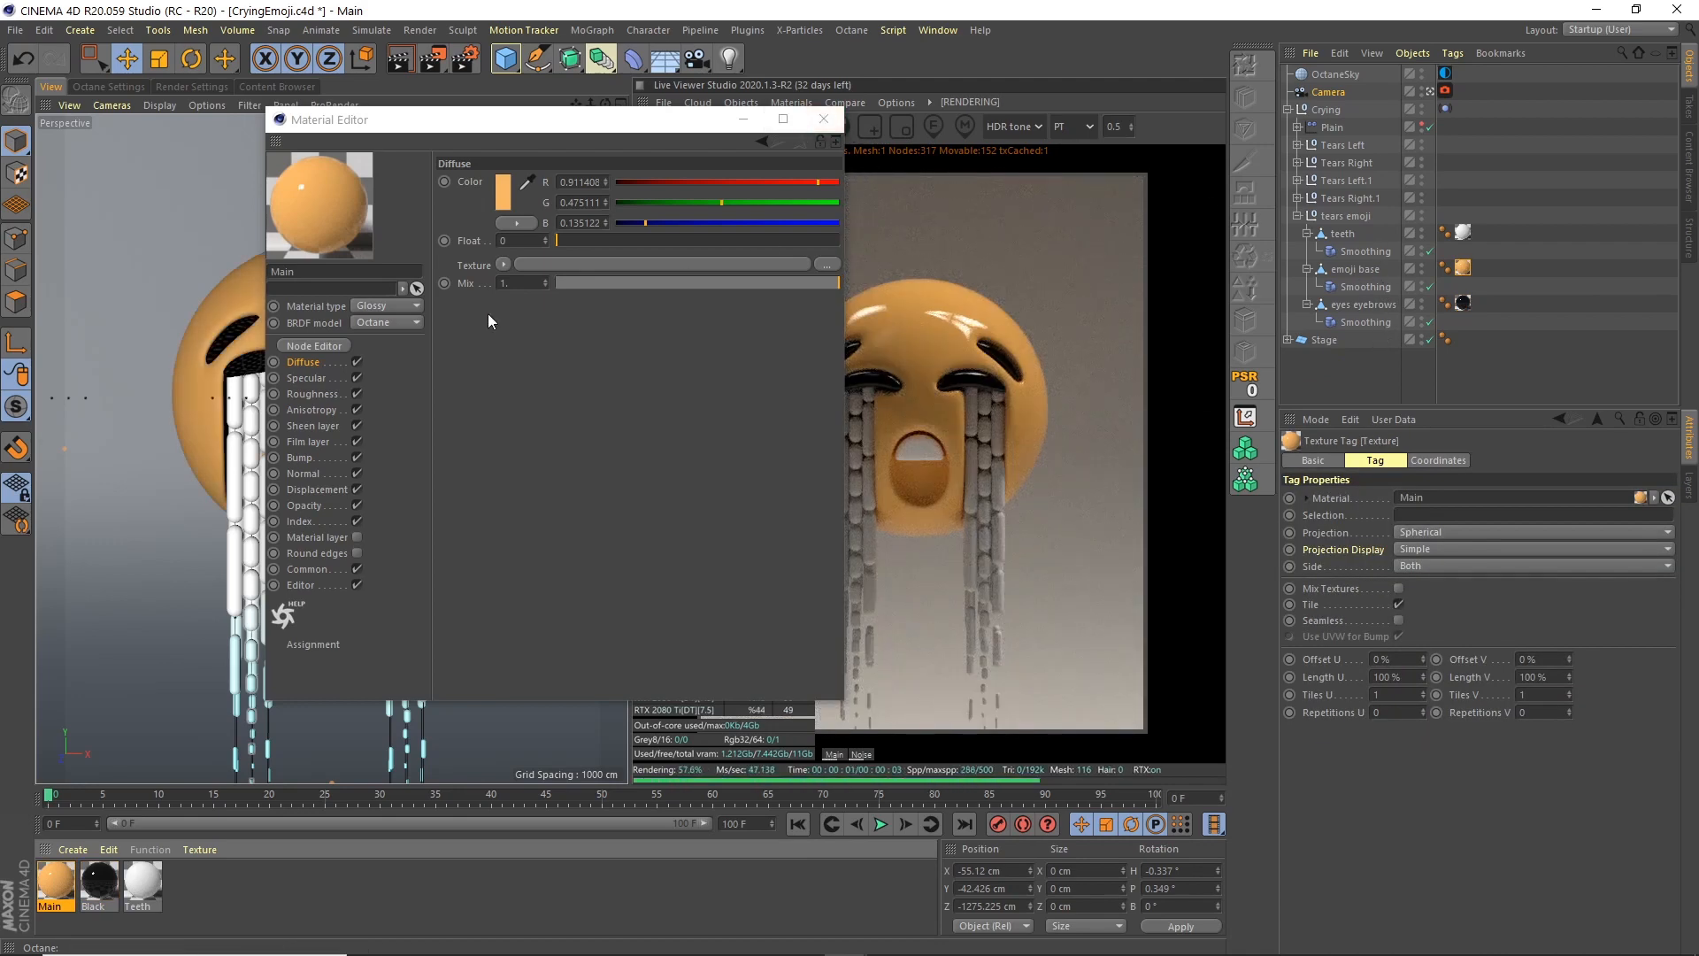
drag(485, 131, 448, 135)
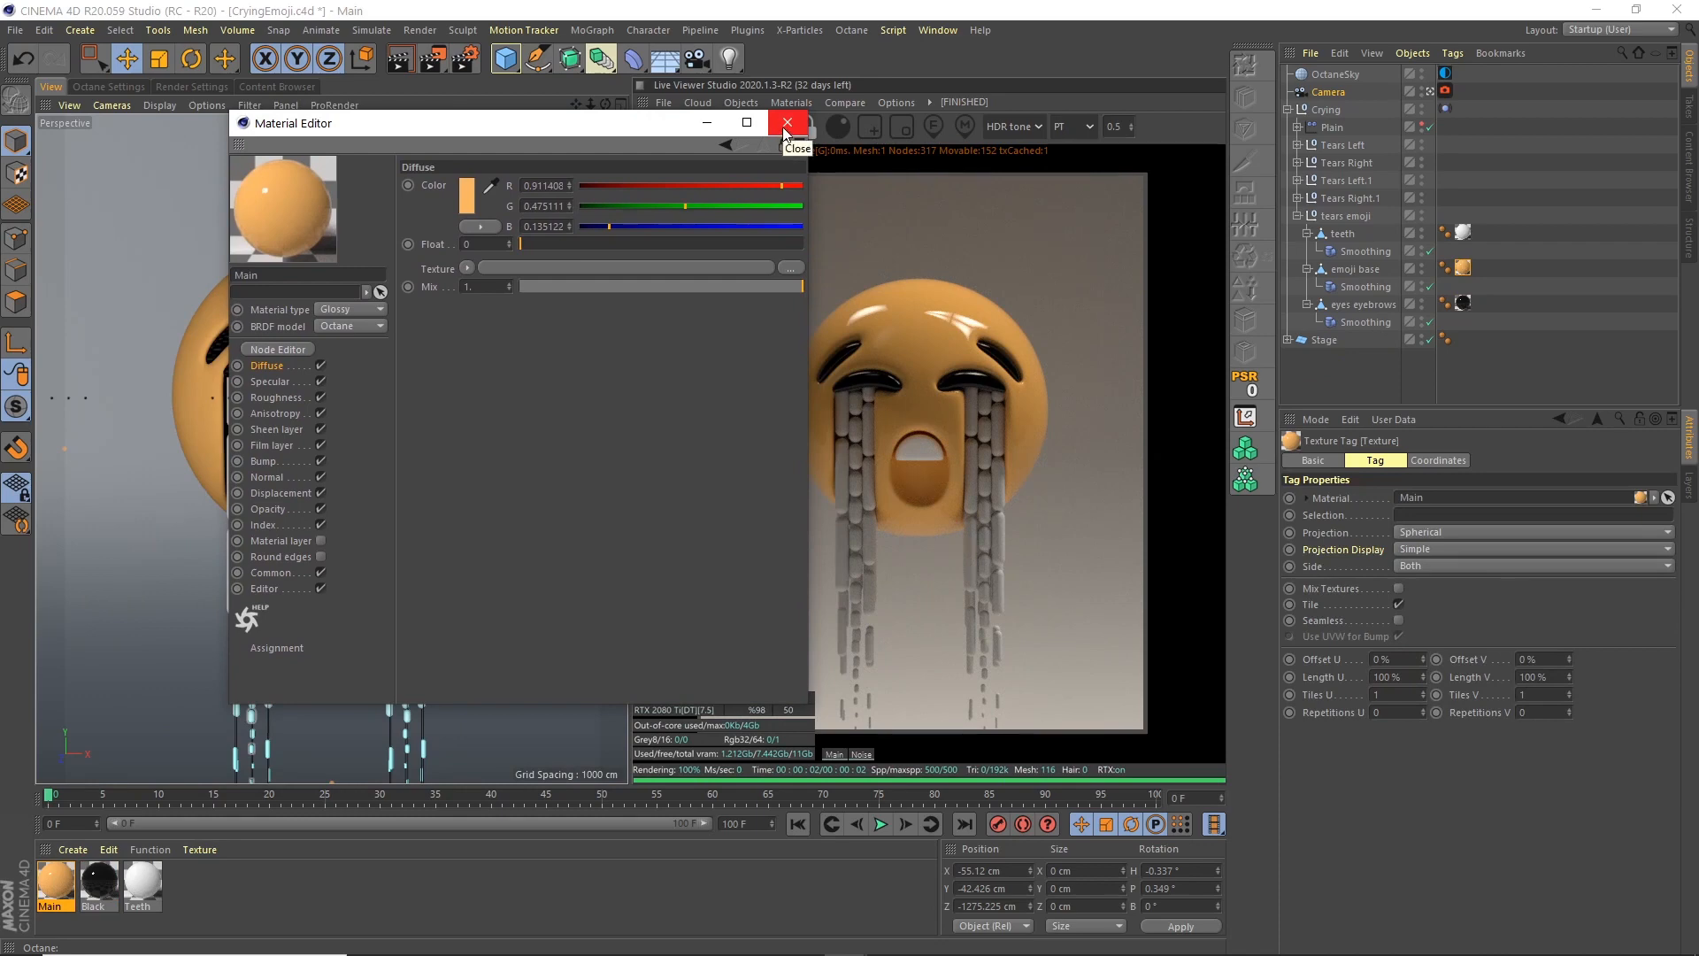
click(787, 124)
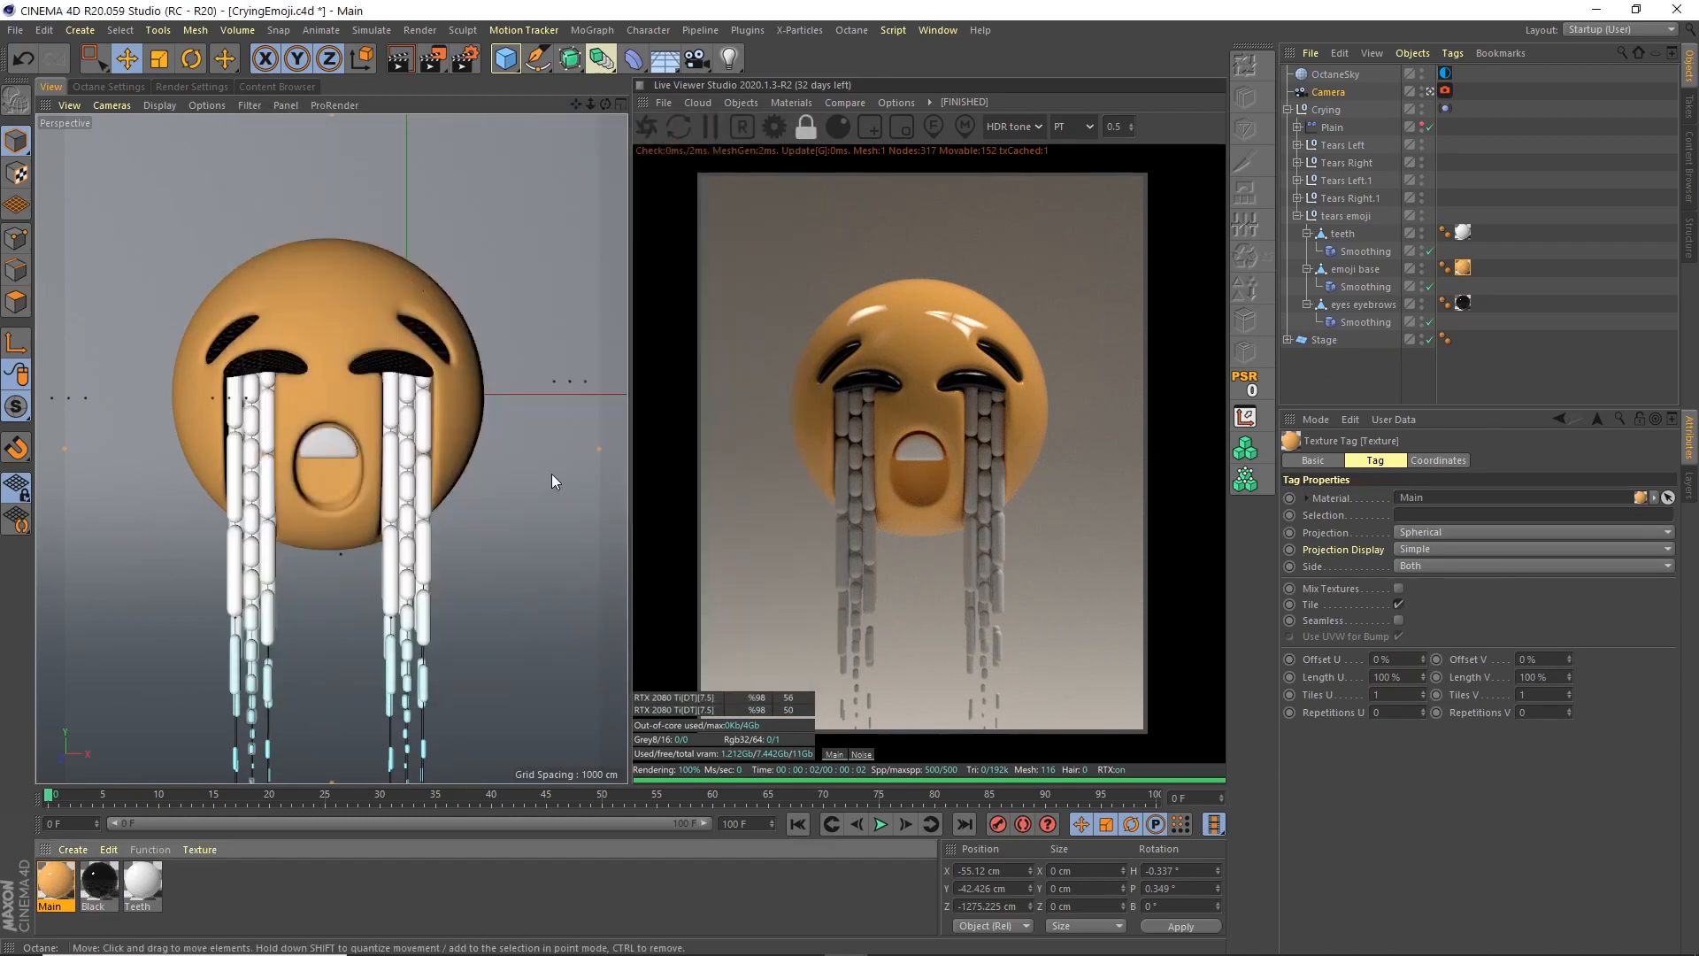
Create a new Octane diffuse material and name it Background
click(789, 105)
click(851, 182)
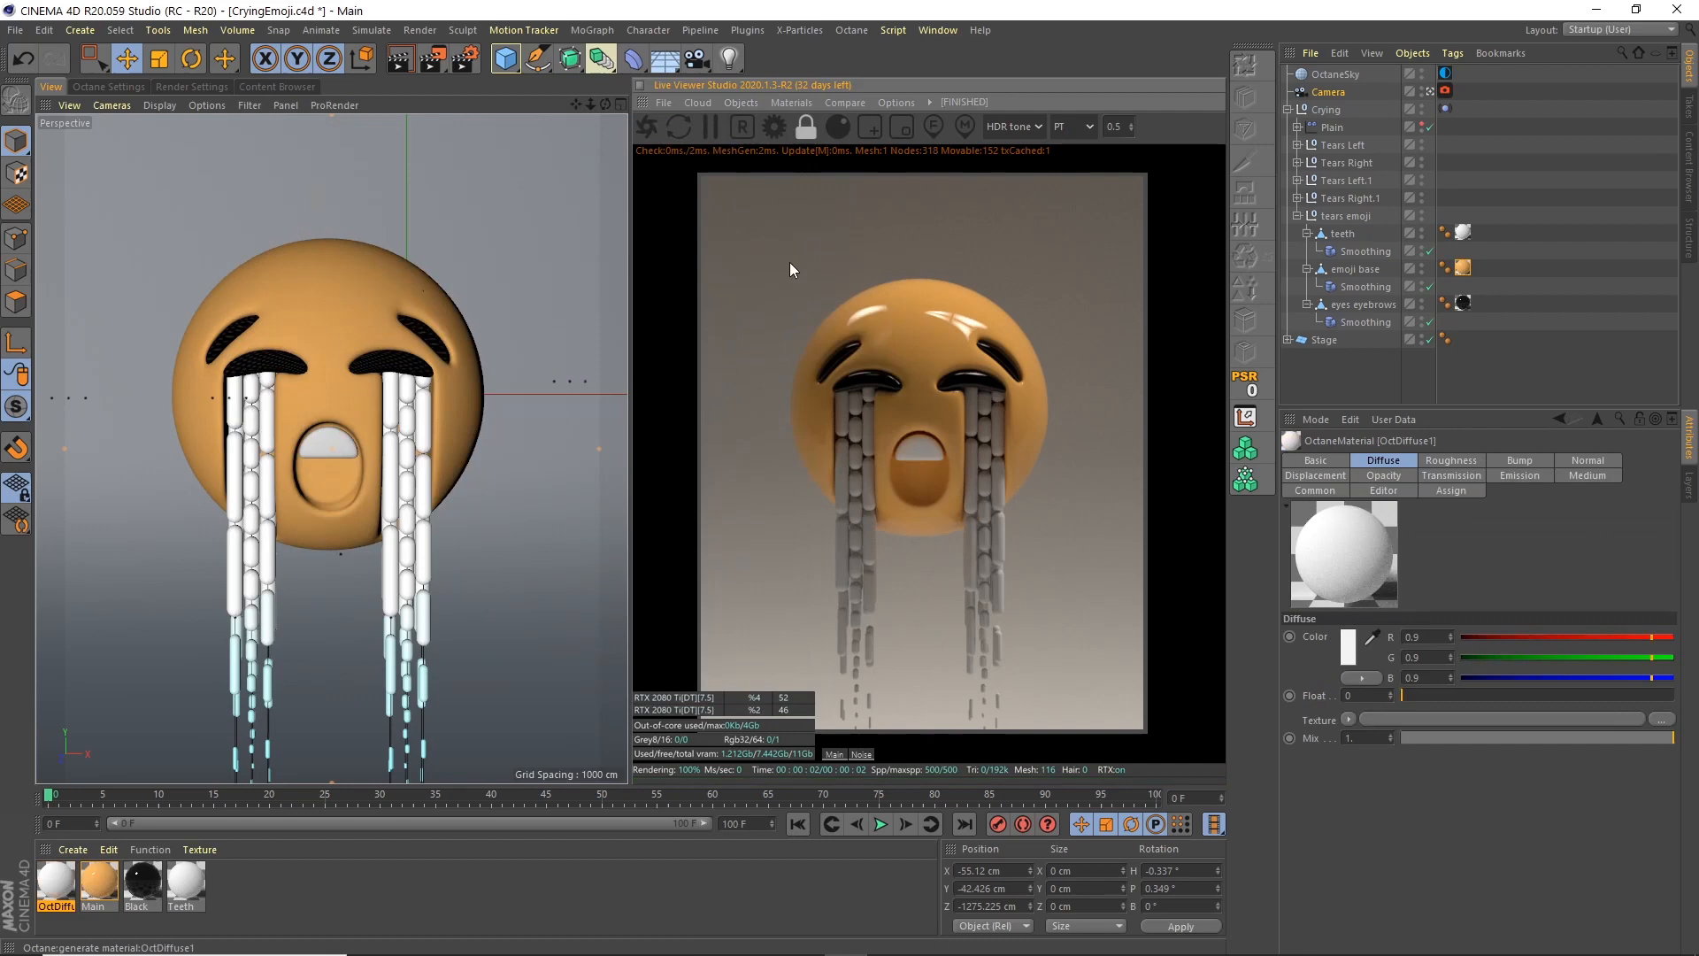
double_click(53, 884)
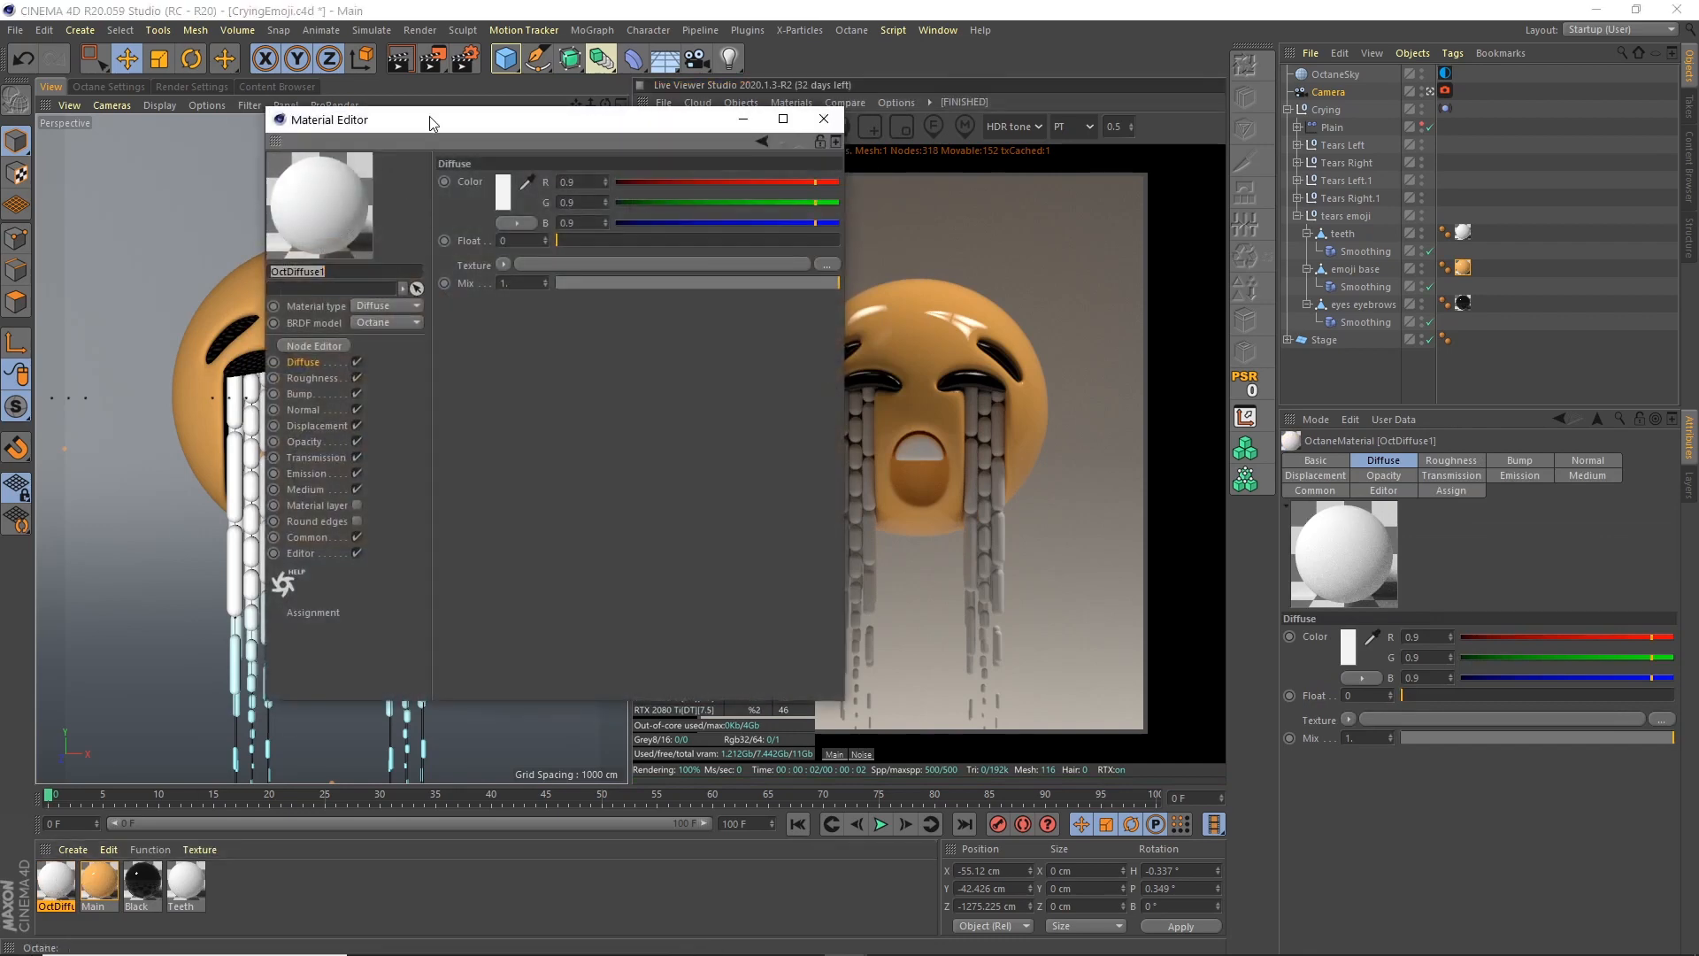
text(Background)
key(Return)
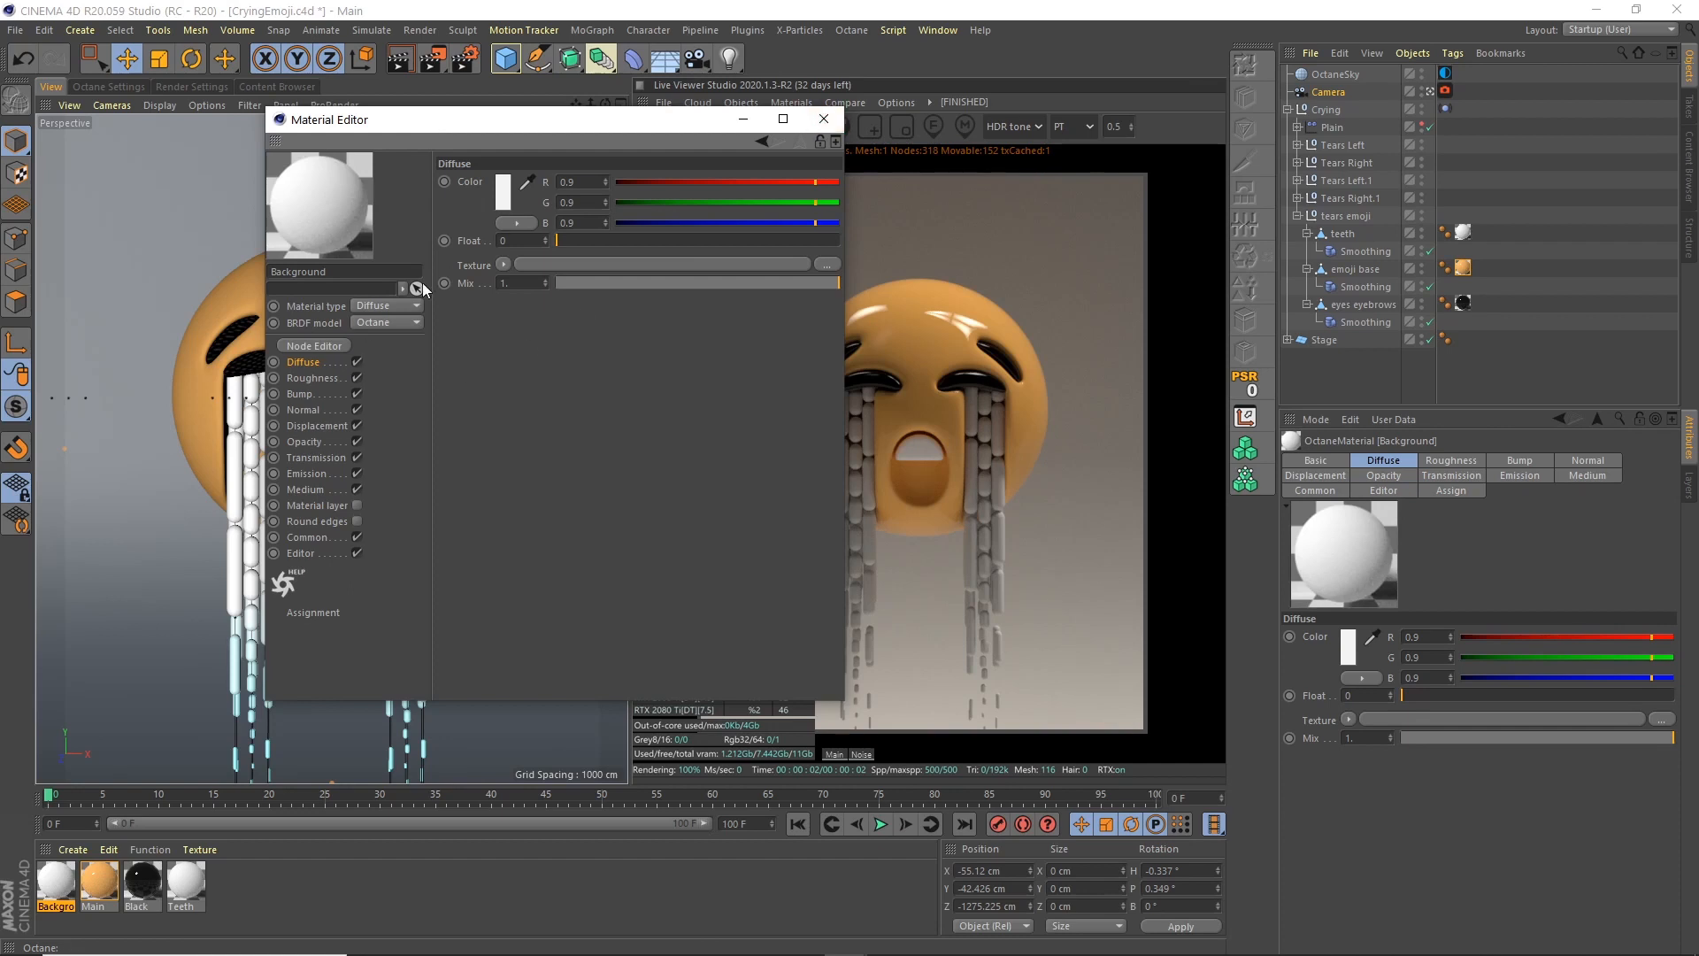
Set the Background material's diffuse color to hue 226°, saturation 36% and value 96%
click(502, 192)
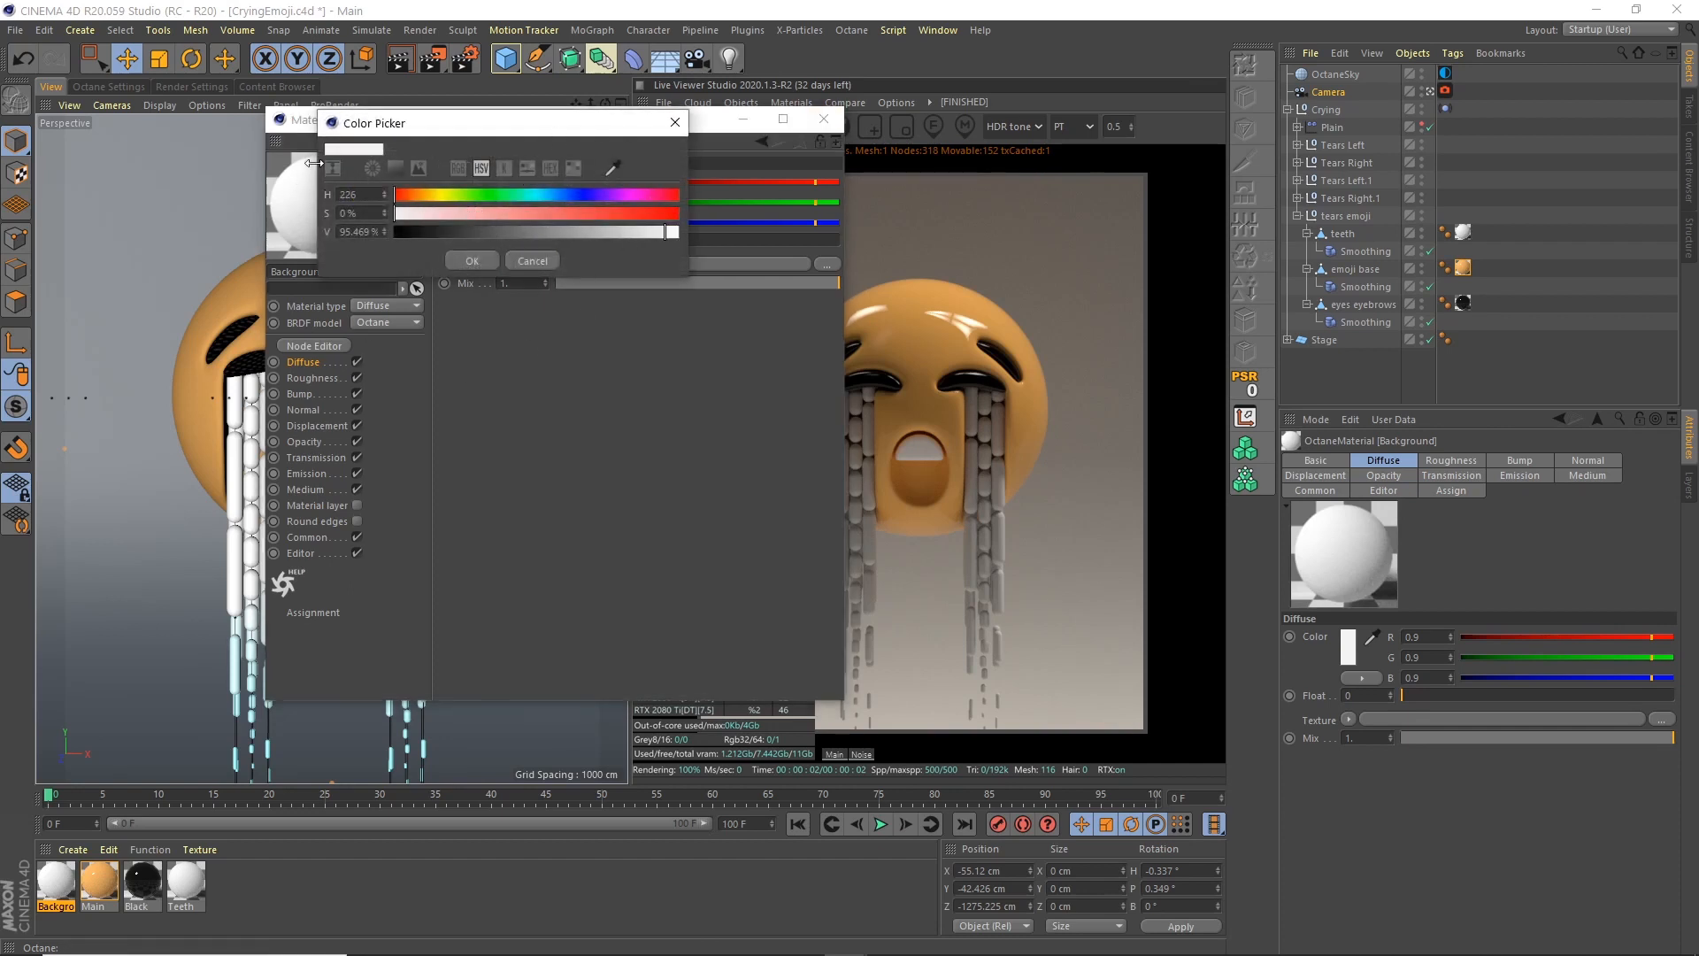
key(Tab)
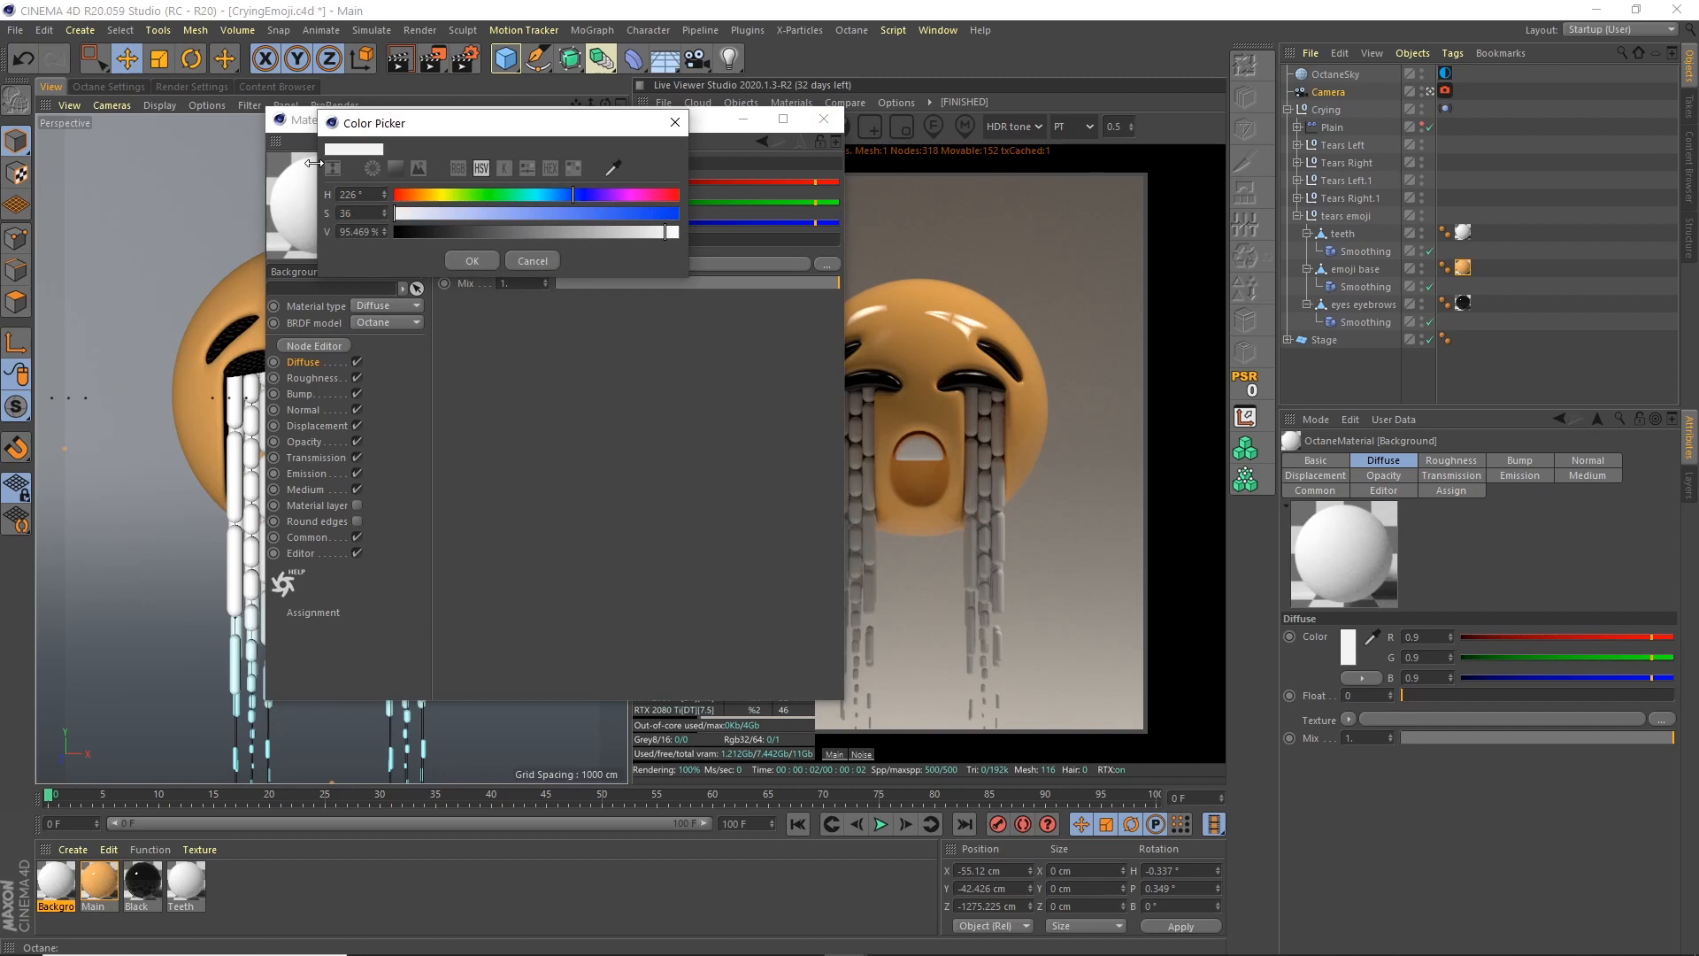
key(Tab)
text(96)
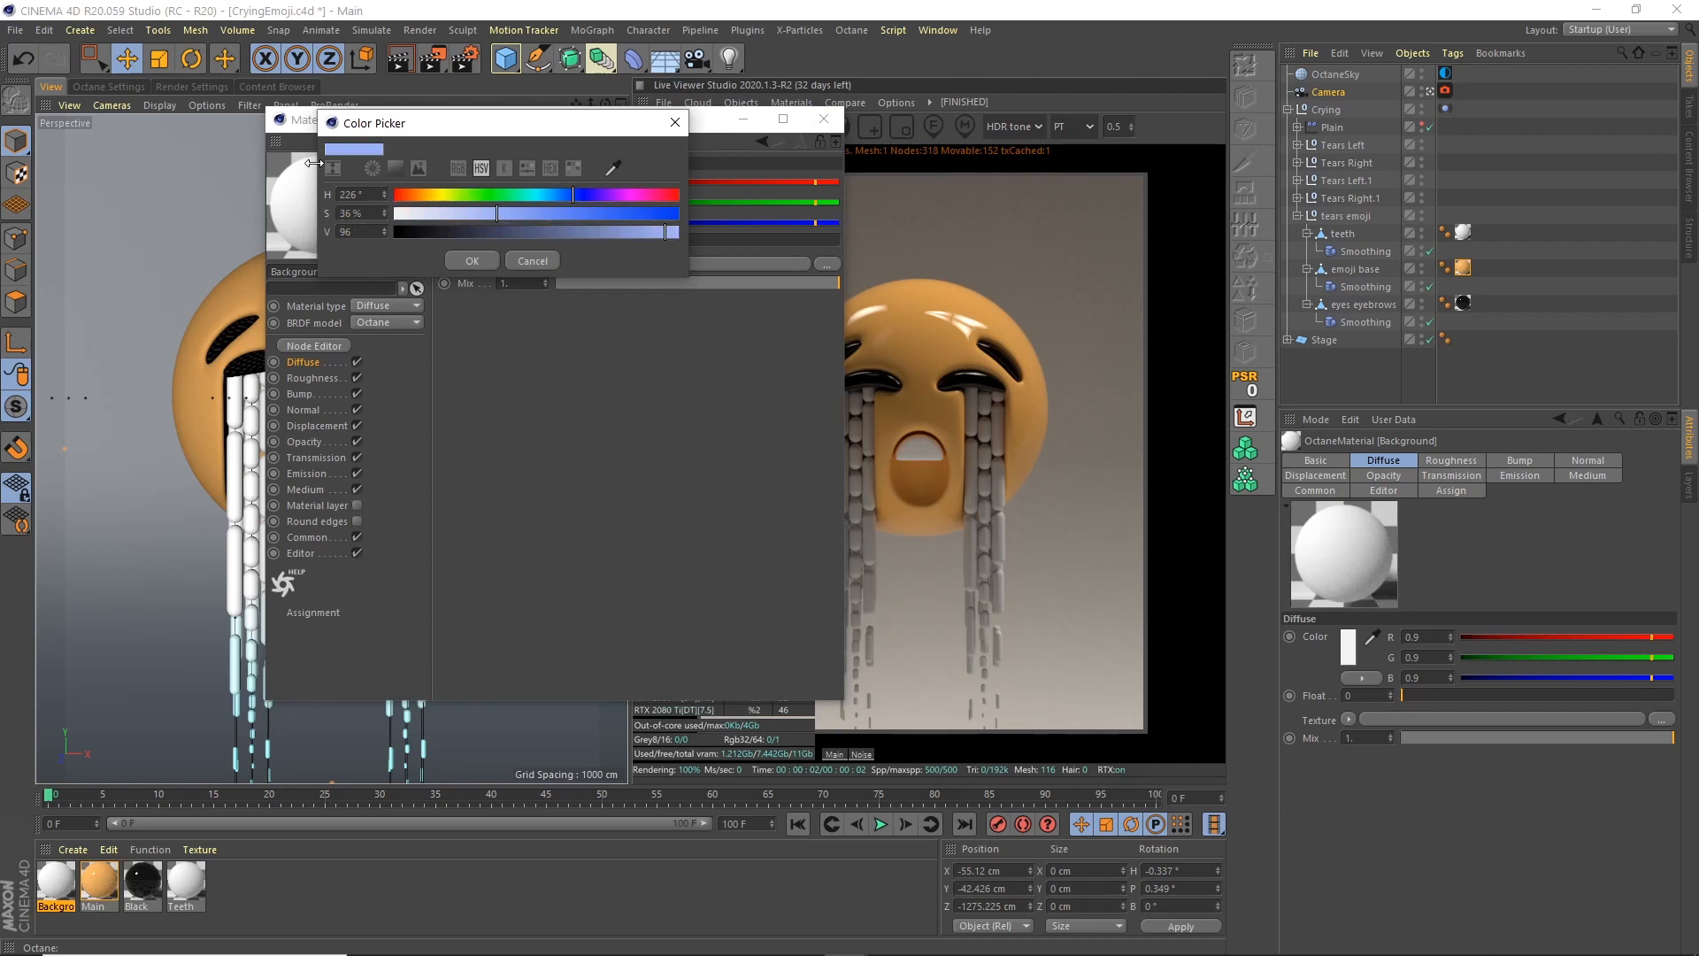
click(471, 260)
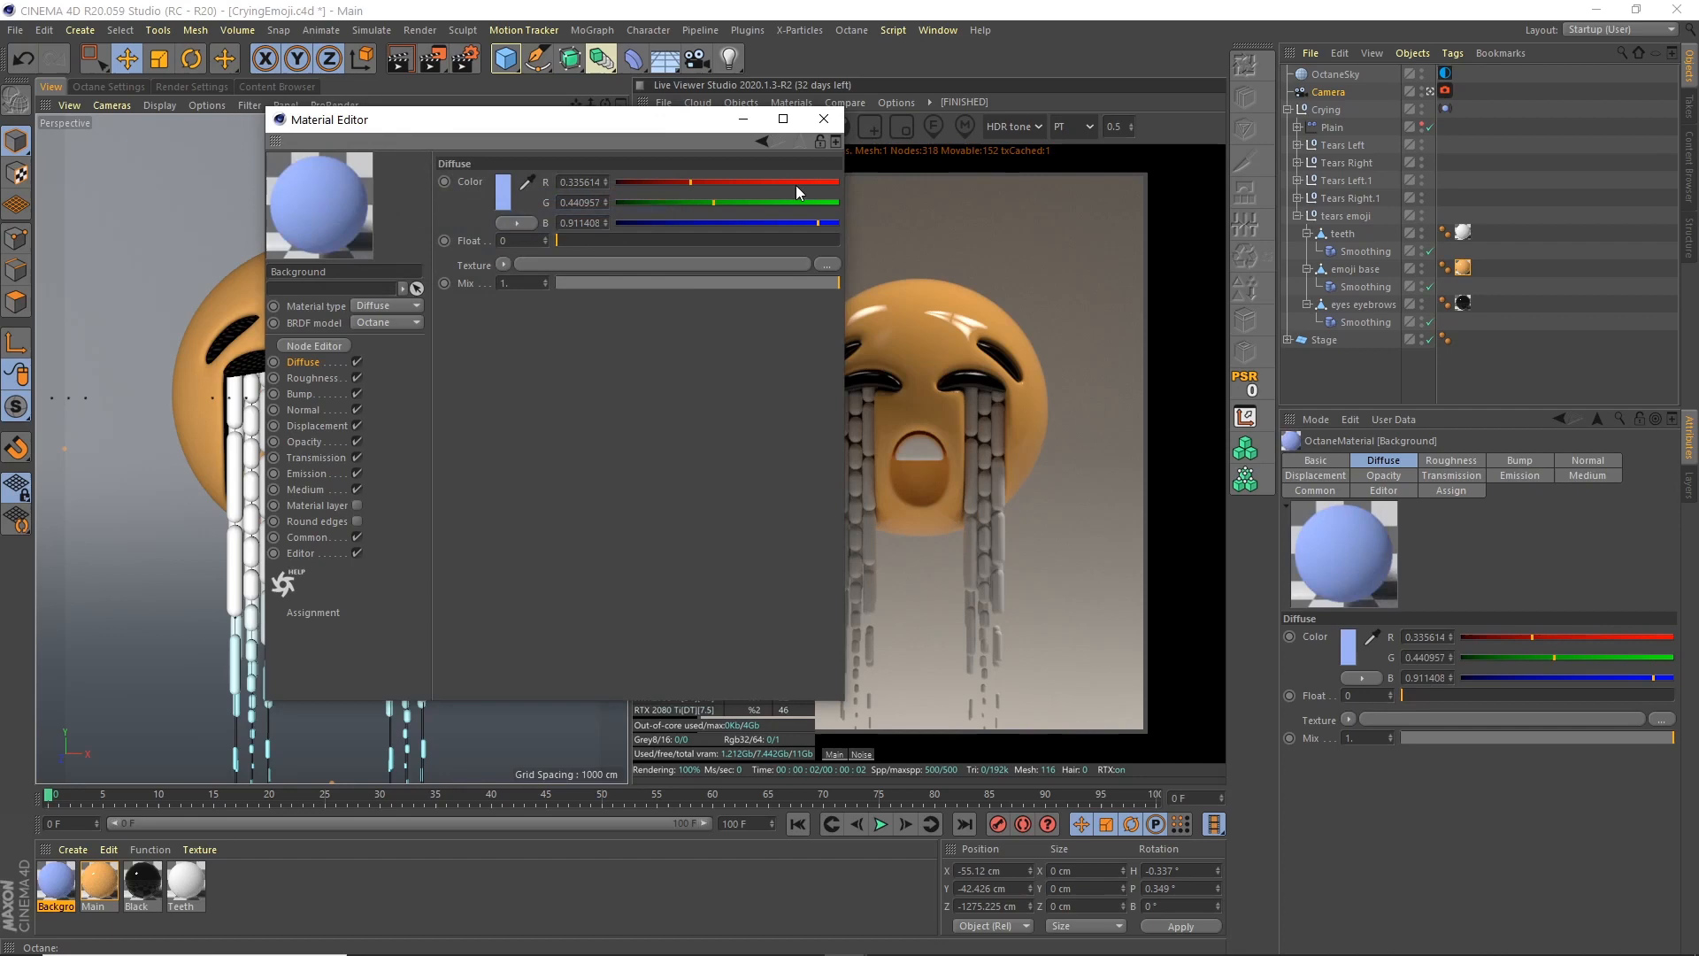
Close the material editor and apply the Background material to the Stage object
click(824, 118)
drag(96, 831, 1004, 400)
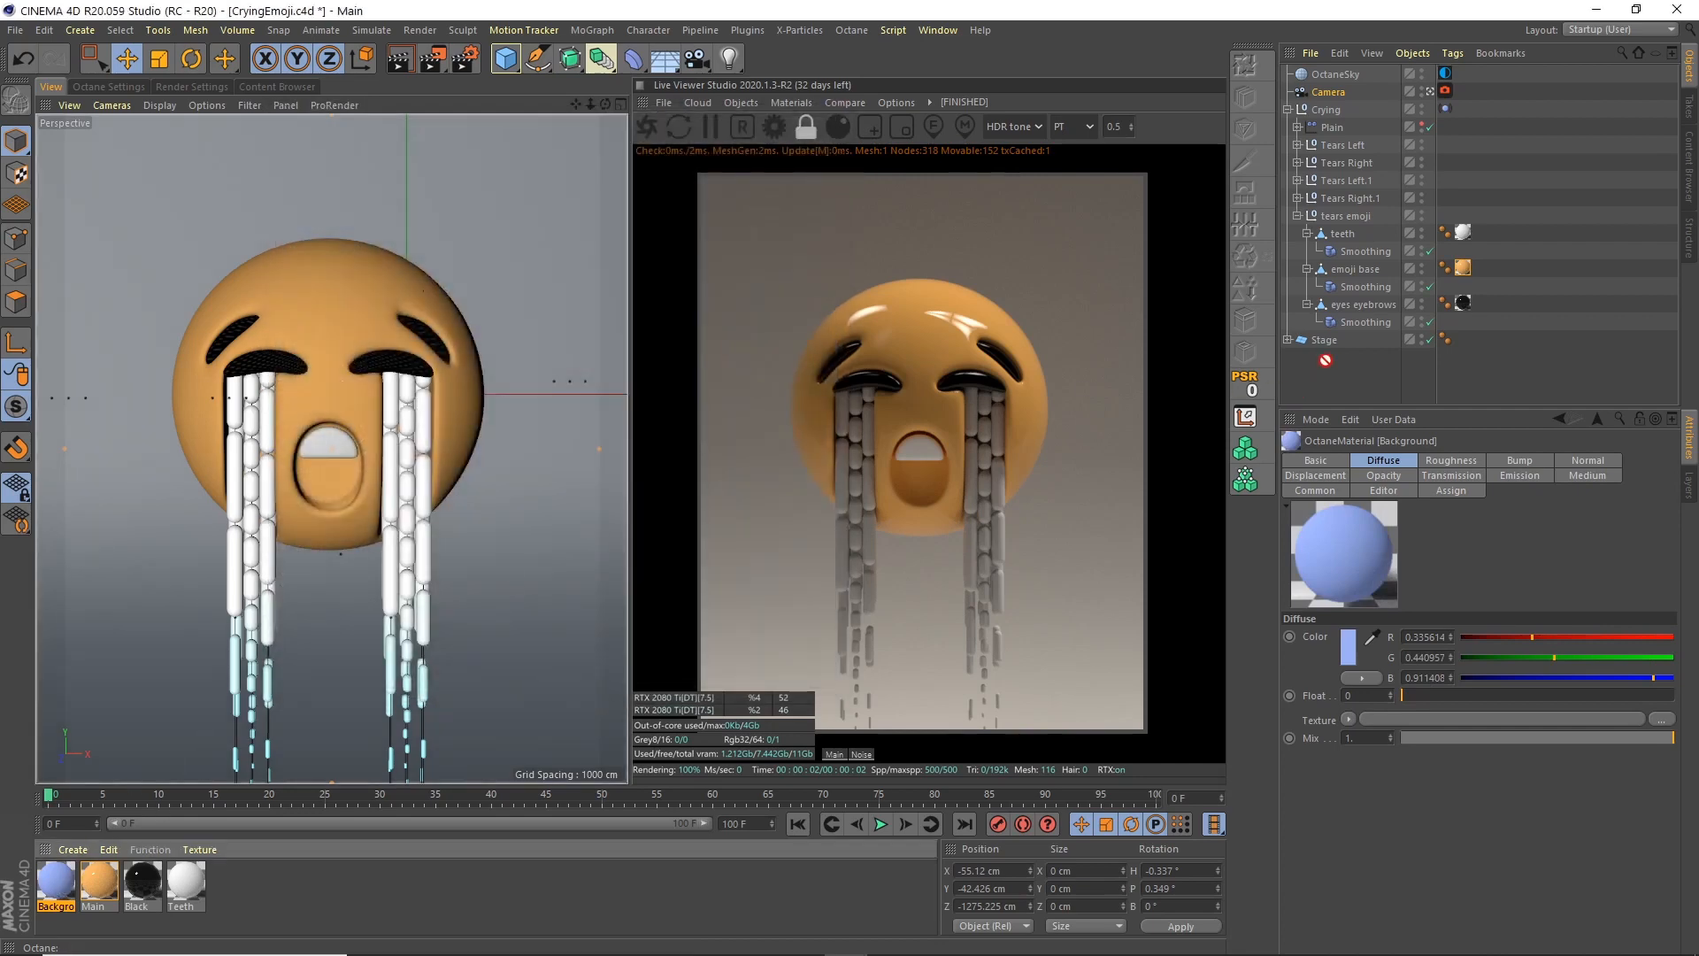
drag(1324, 360, 1327, 341)
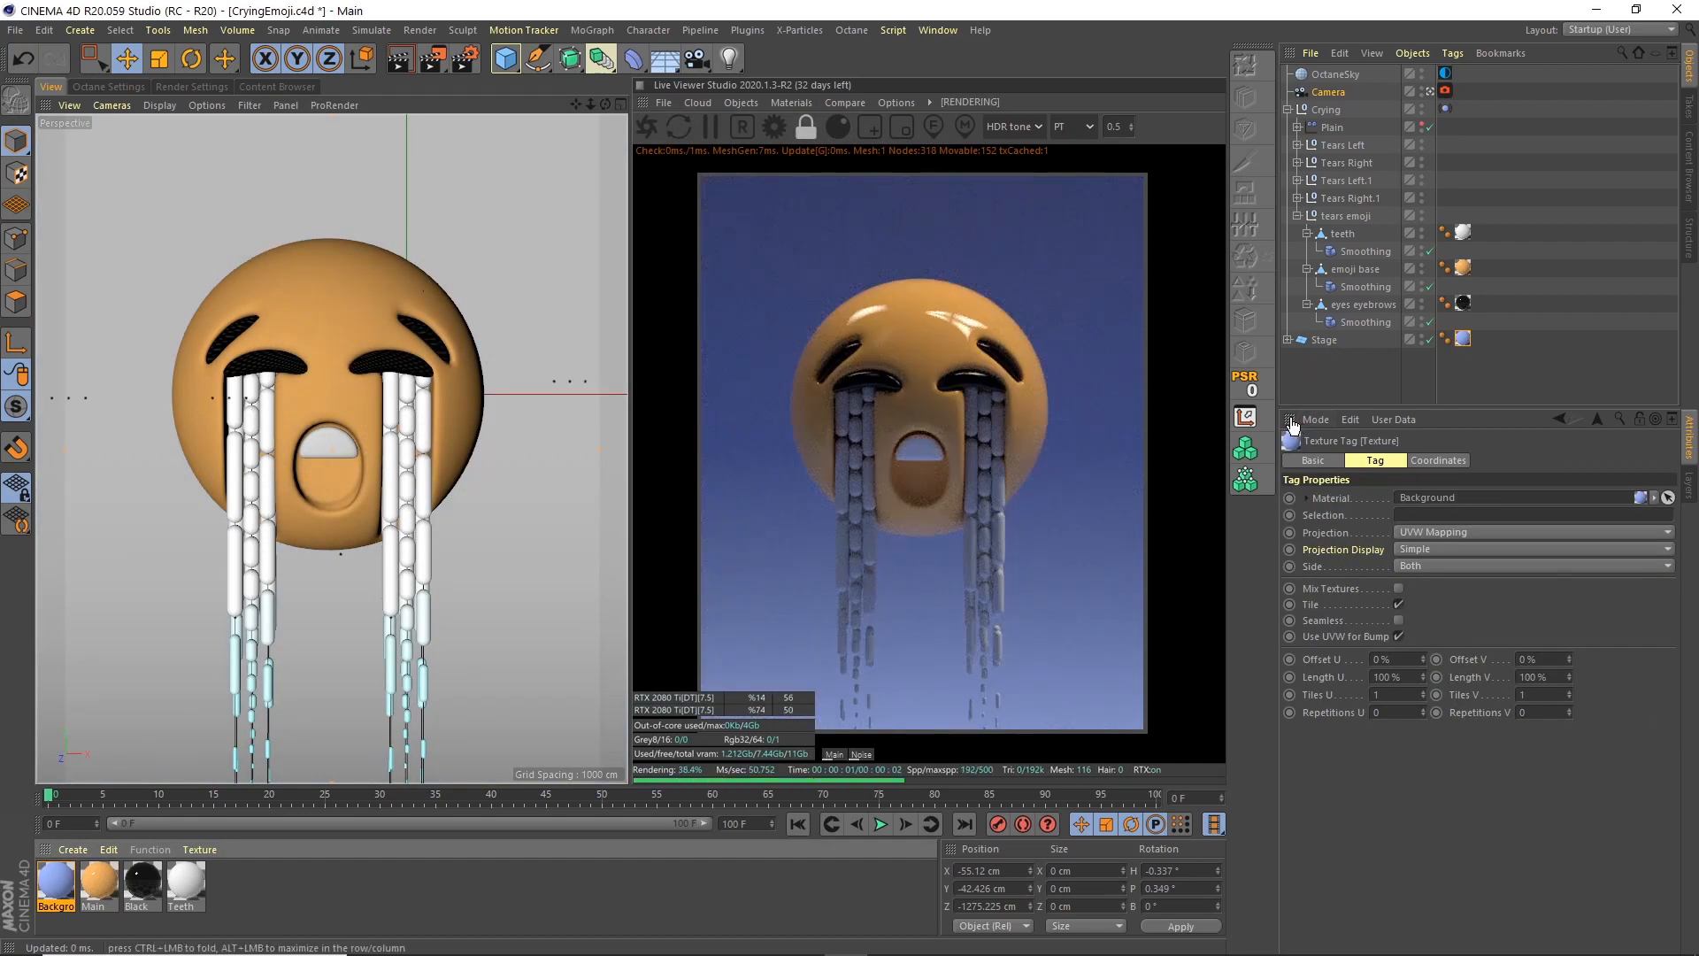
Rotate the OctaneSky HDRI environment to a RotX of about -0.03 and a RotY of about 0.14
click(1446, 108)
mouse_move(1577, 618)
mouse_down()
mouse_move(1525, 610)
mouse_move(1547, 630)
mouse_move(1611, 623)
mouse_move(1505, 632)
mouse_move(1584, 623)
mouse_move(1562, 623)
mouse_up()
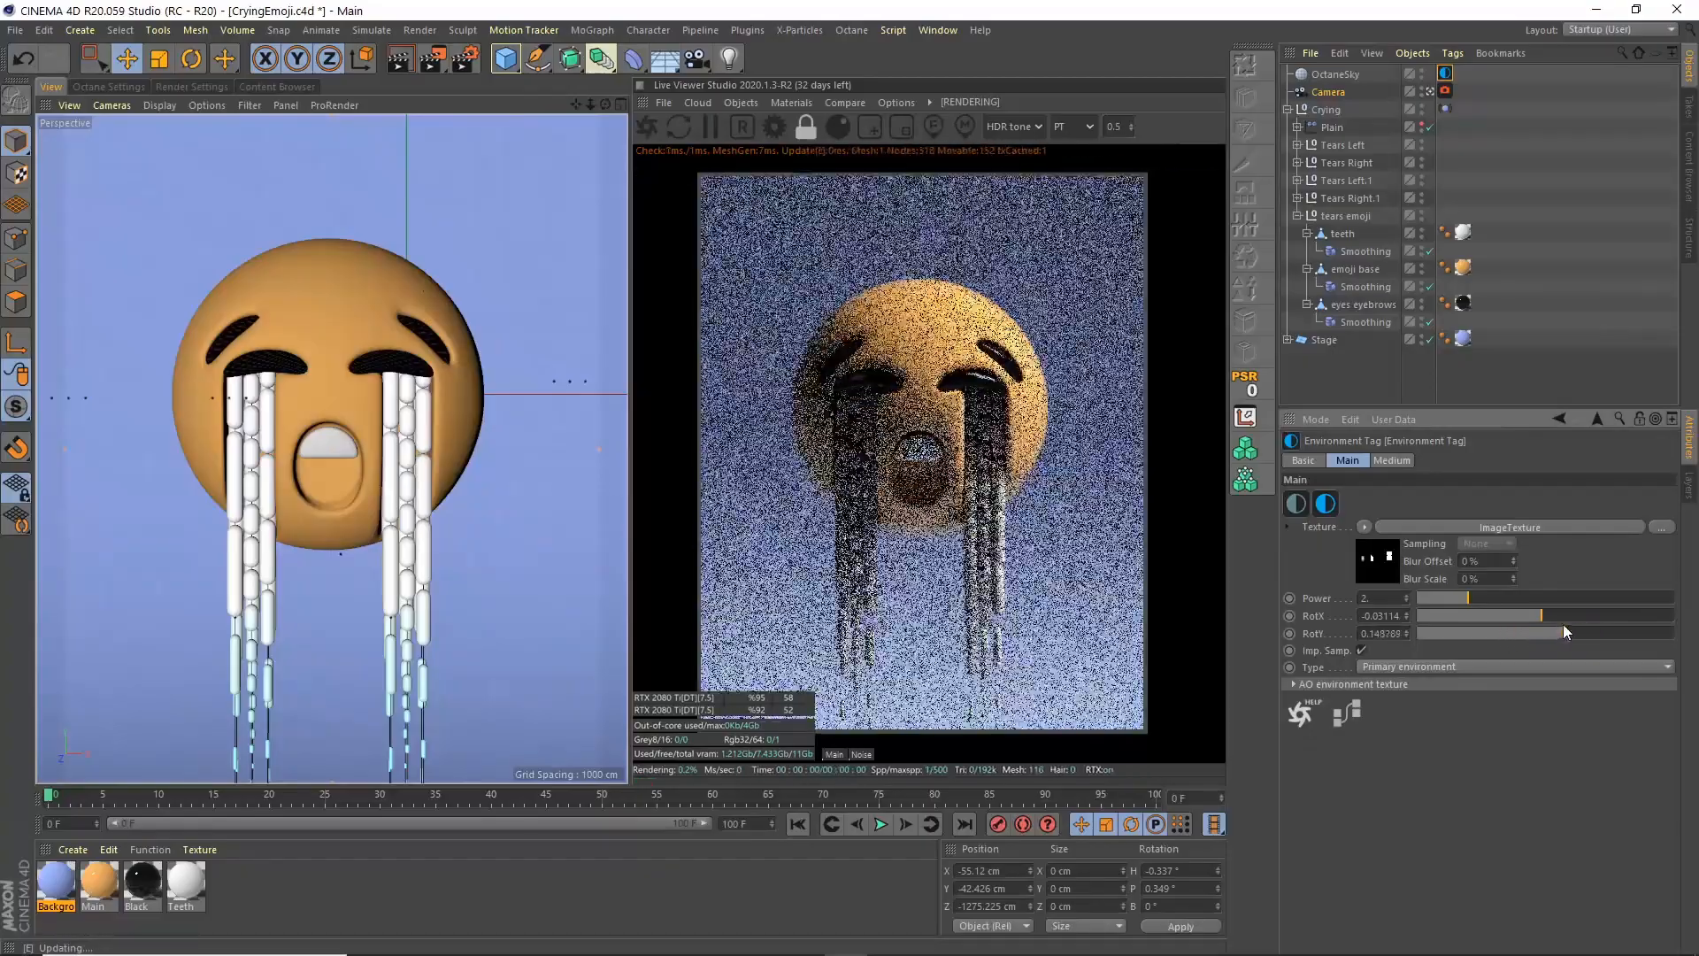
click(1288, 110)
click(1309, 220)
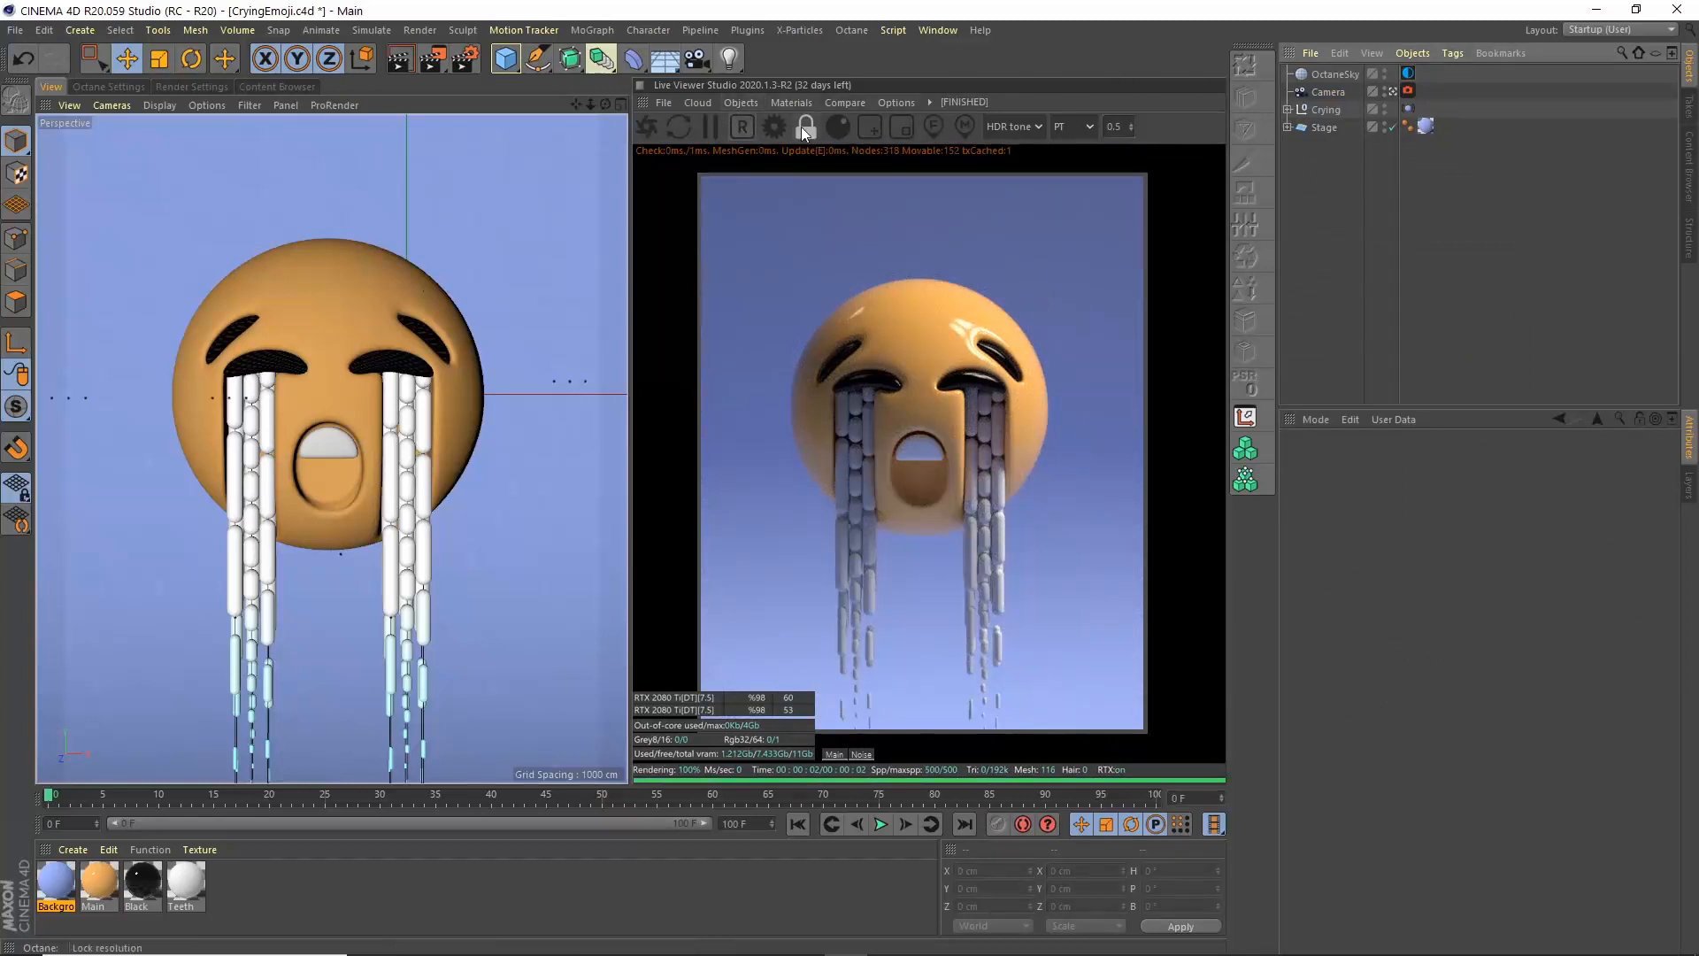
click(1287, 109)
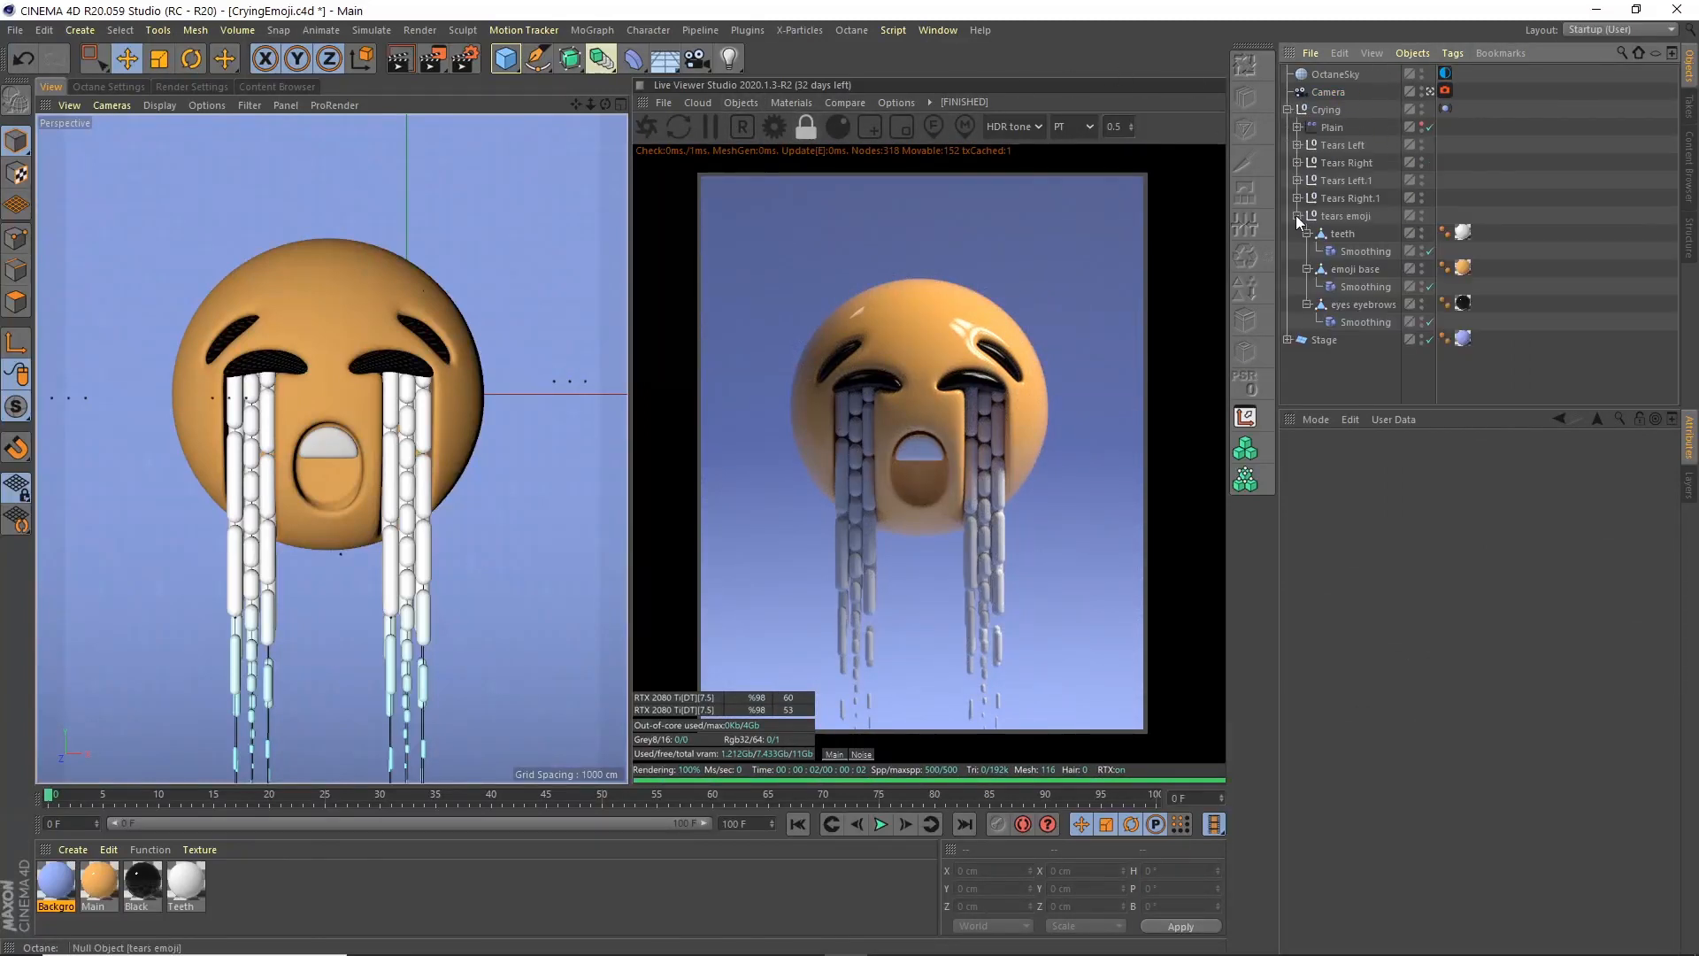
Add an Octane targeted area light with the emoji base object selected
click(1355, 269)
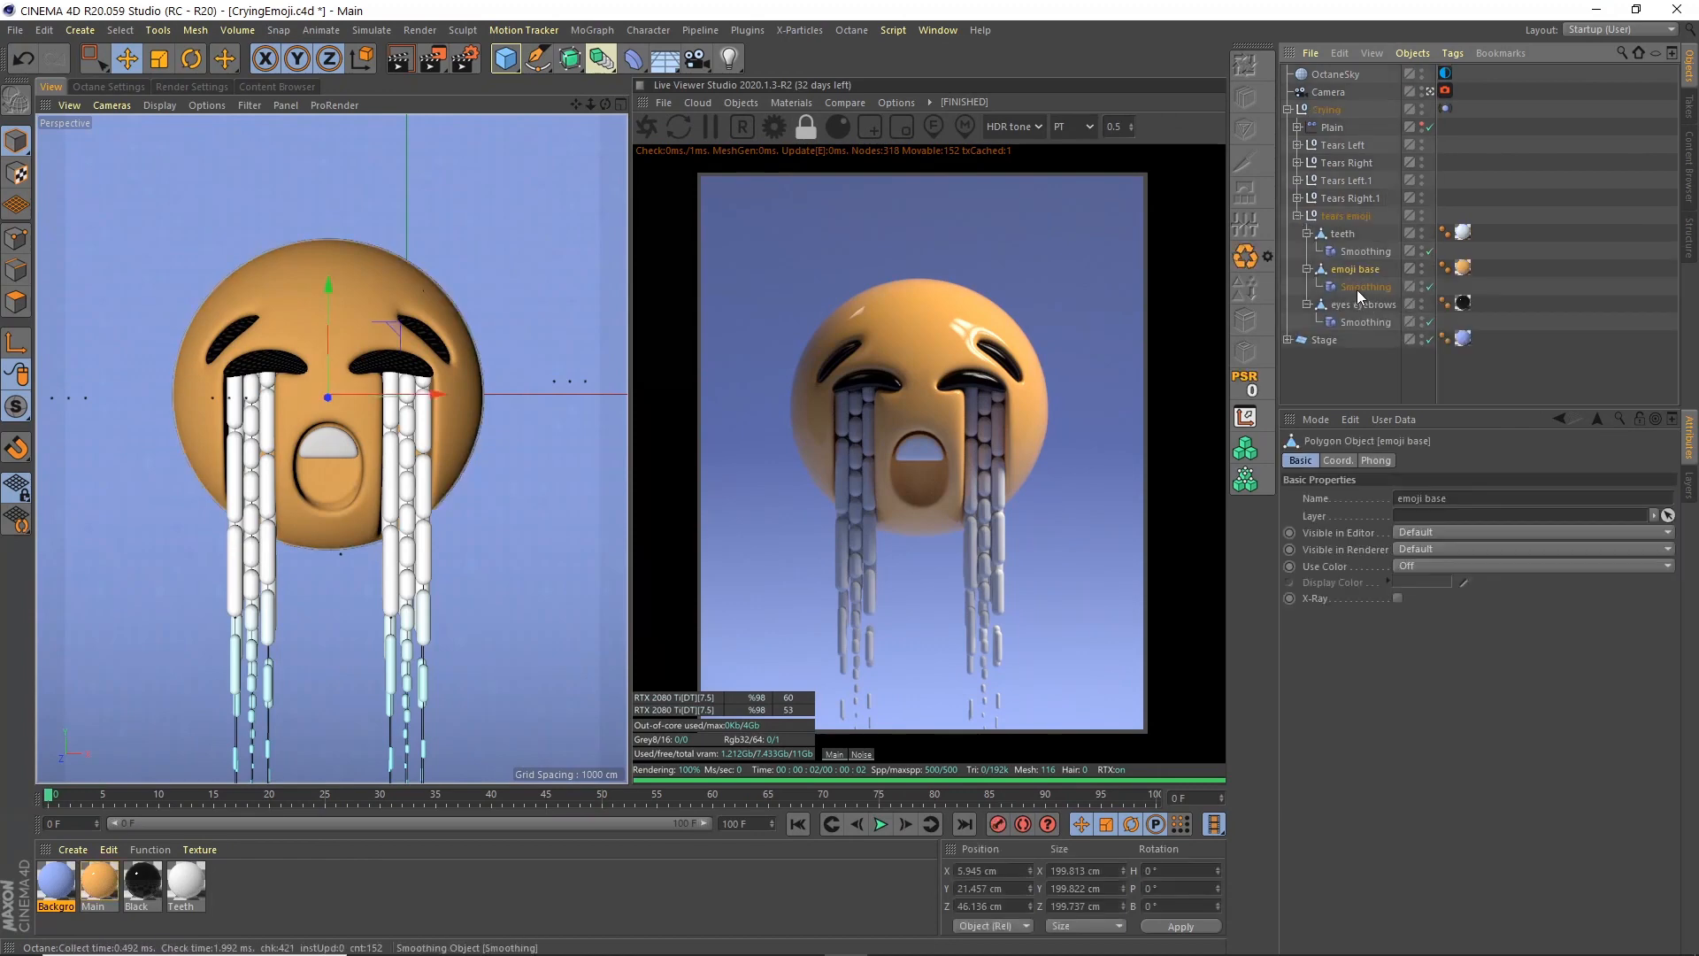
click(742, 103)
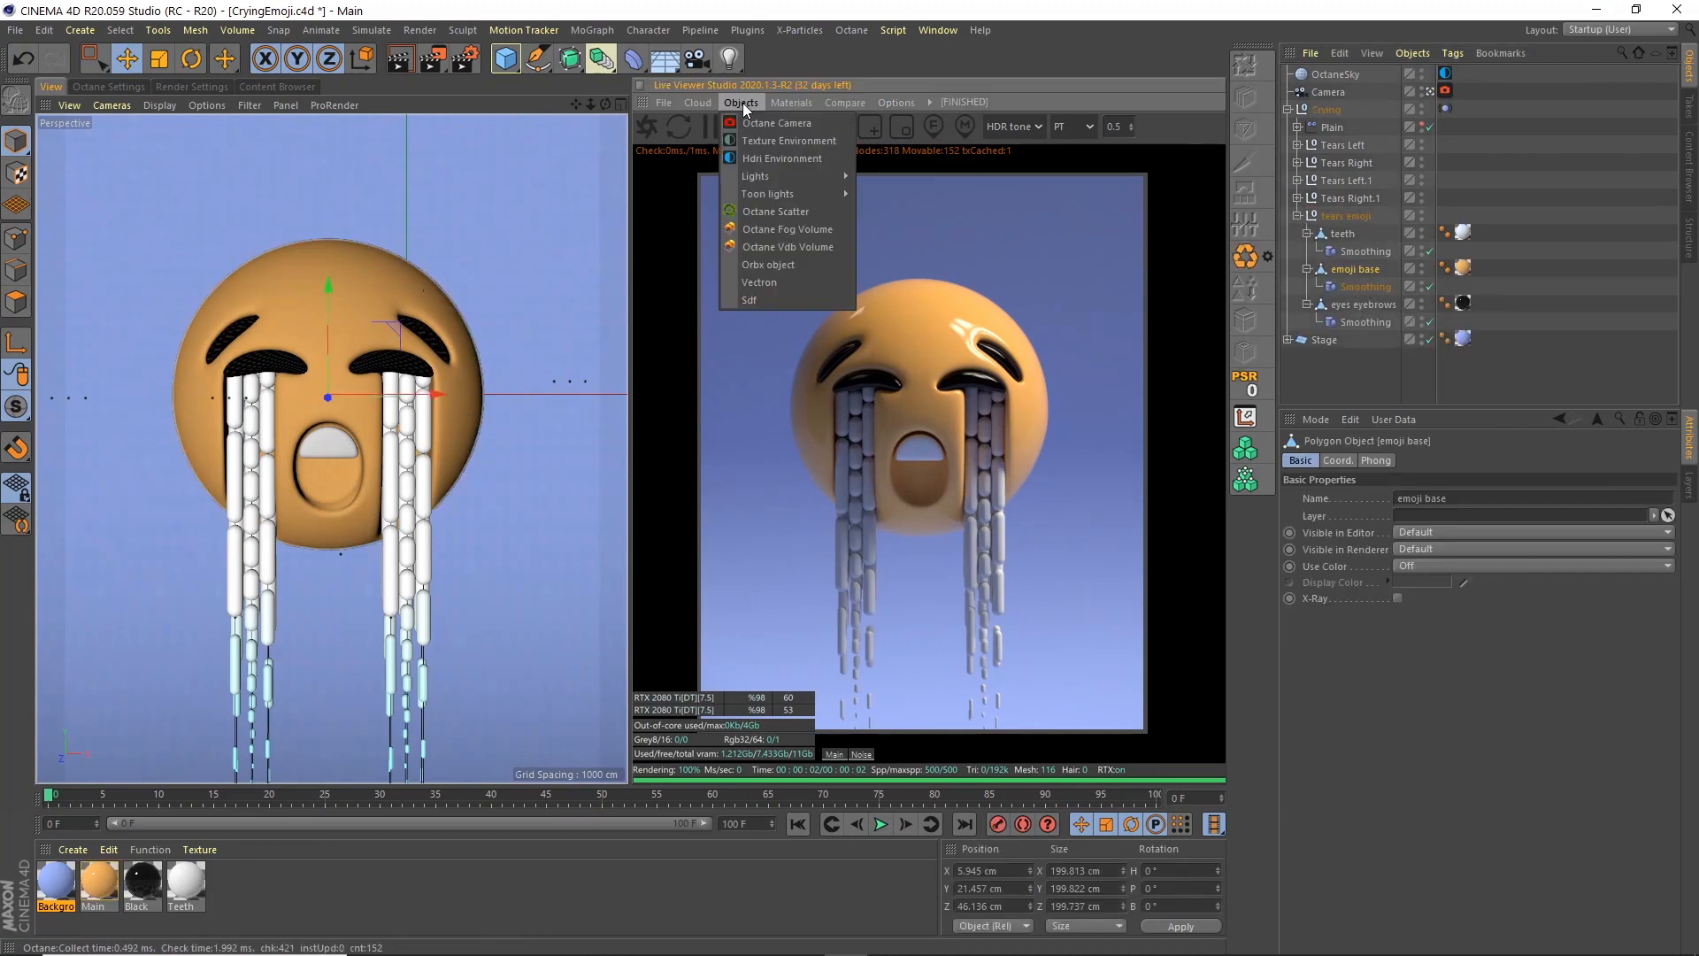
mouse_move(788, 175)
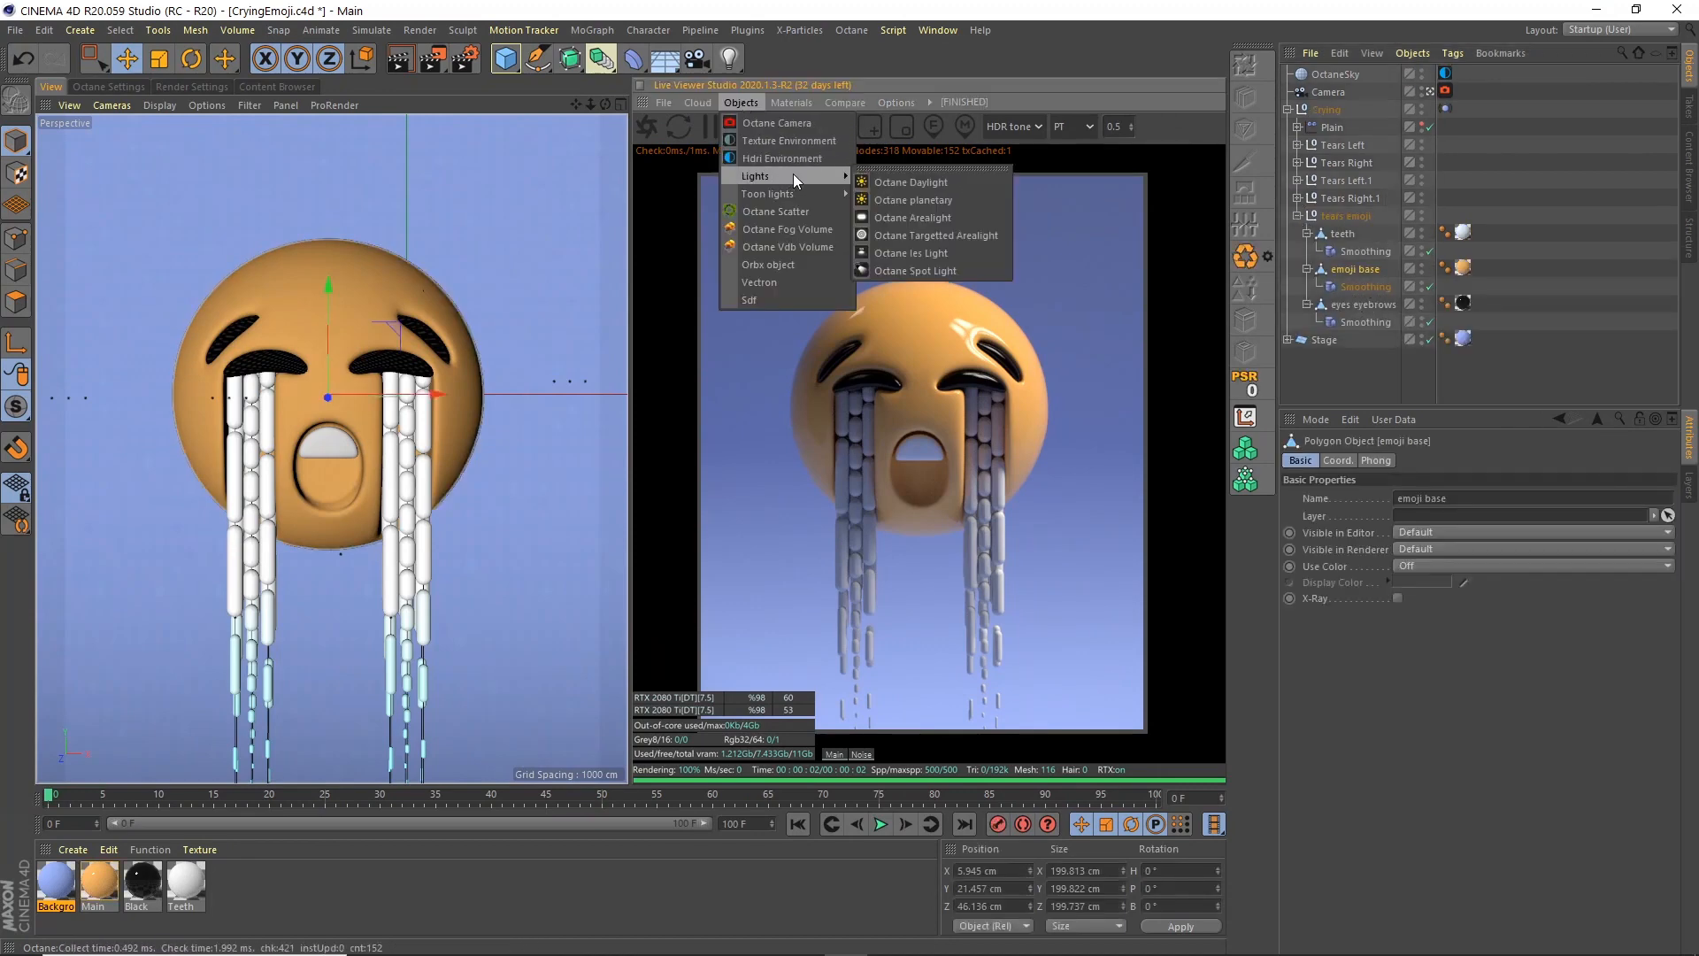
click(908, 236)
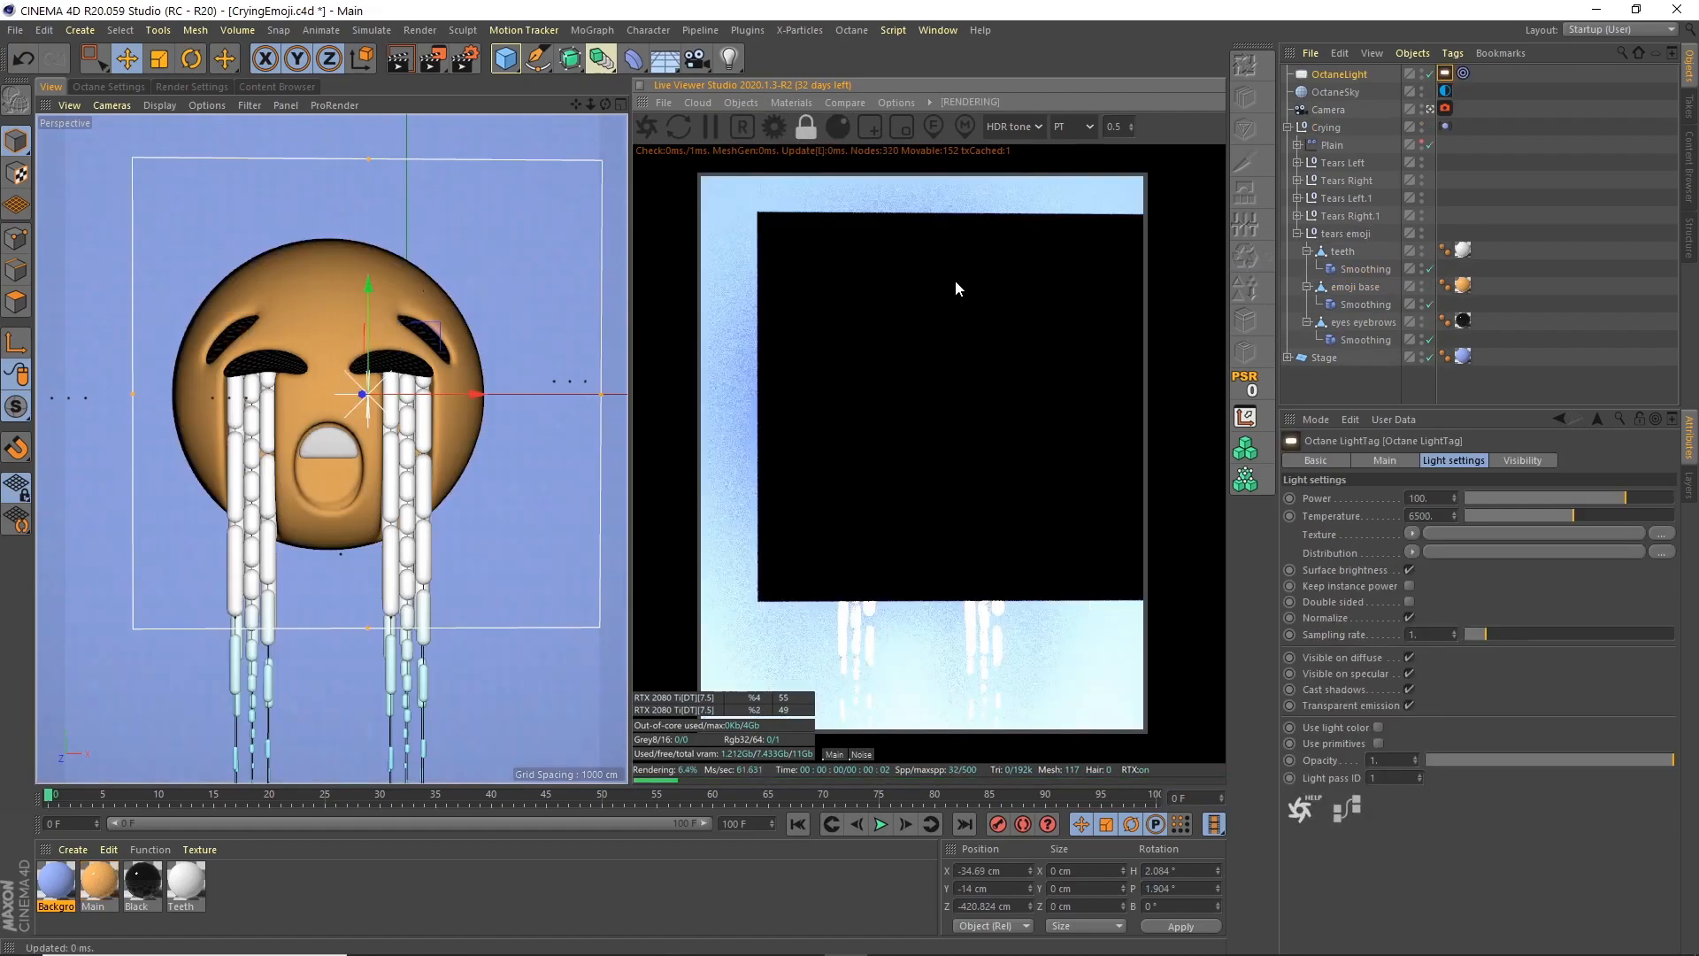
Move the area light up beside the emoji to about X 318, Y 214, Z -202 cm
click(1336, 76)
drag(362, 394, 564, 274)
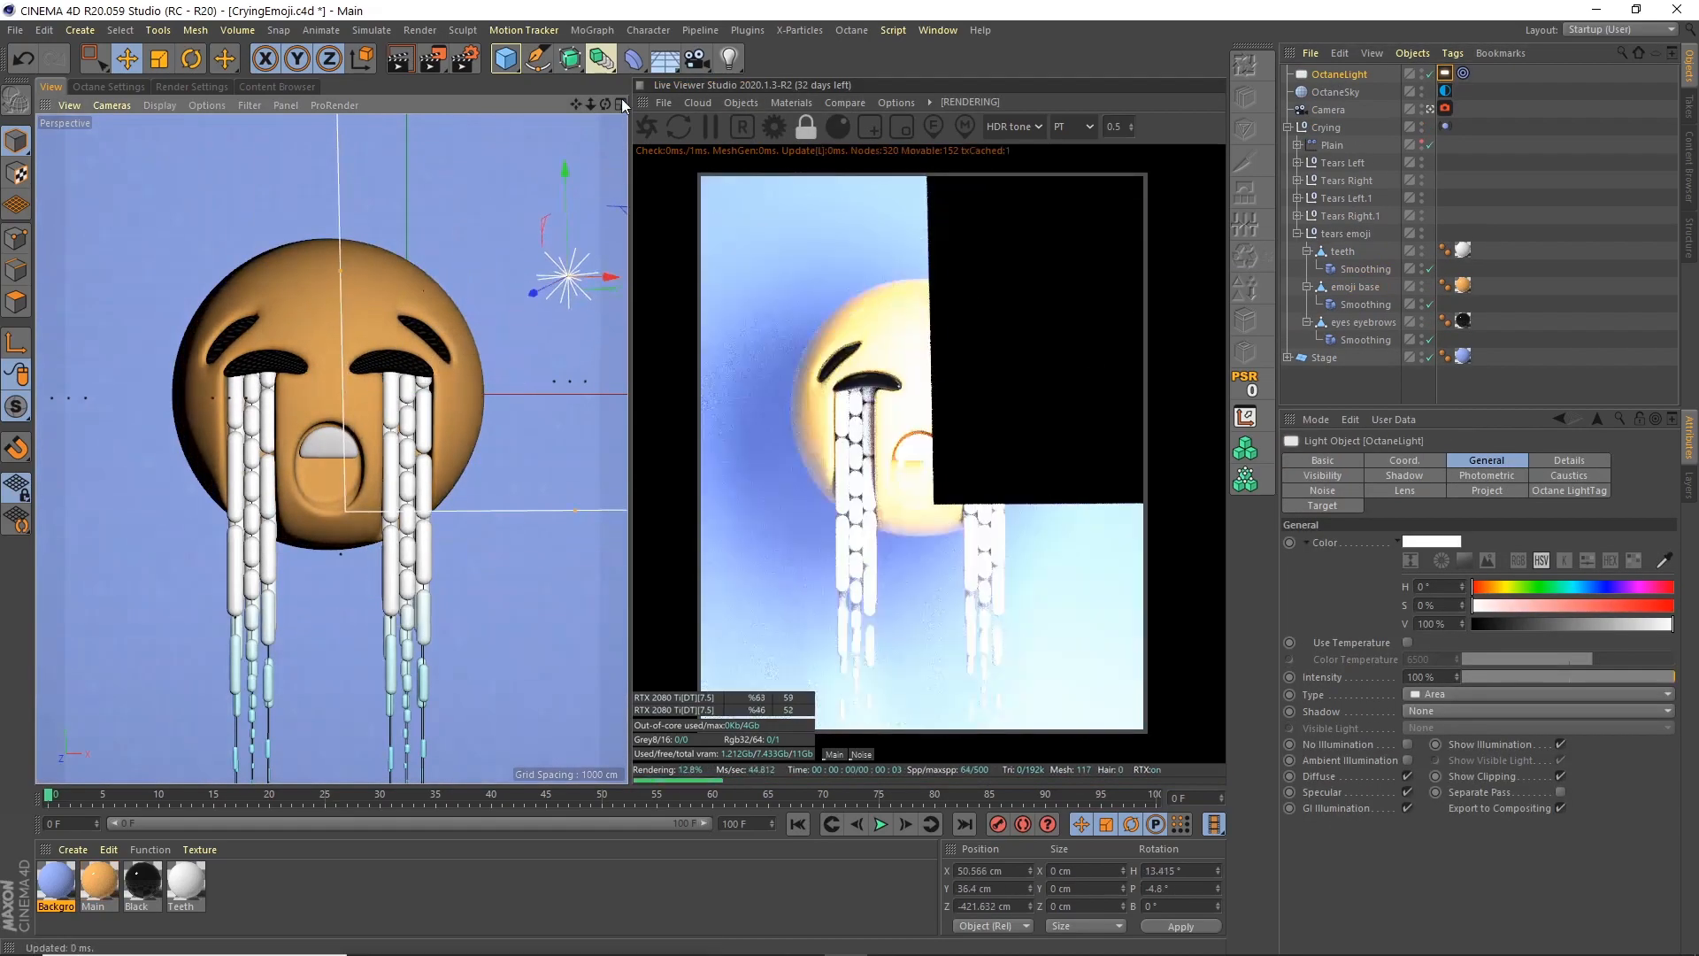
click(621, 103)
click(621, 104)
scroll(572, 122, down, 8)
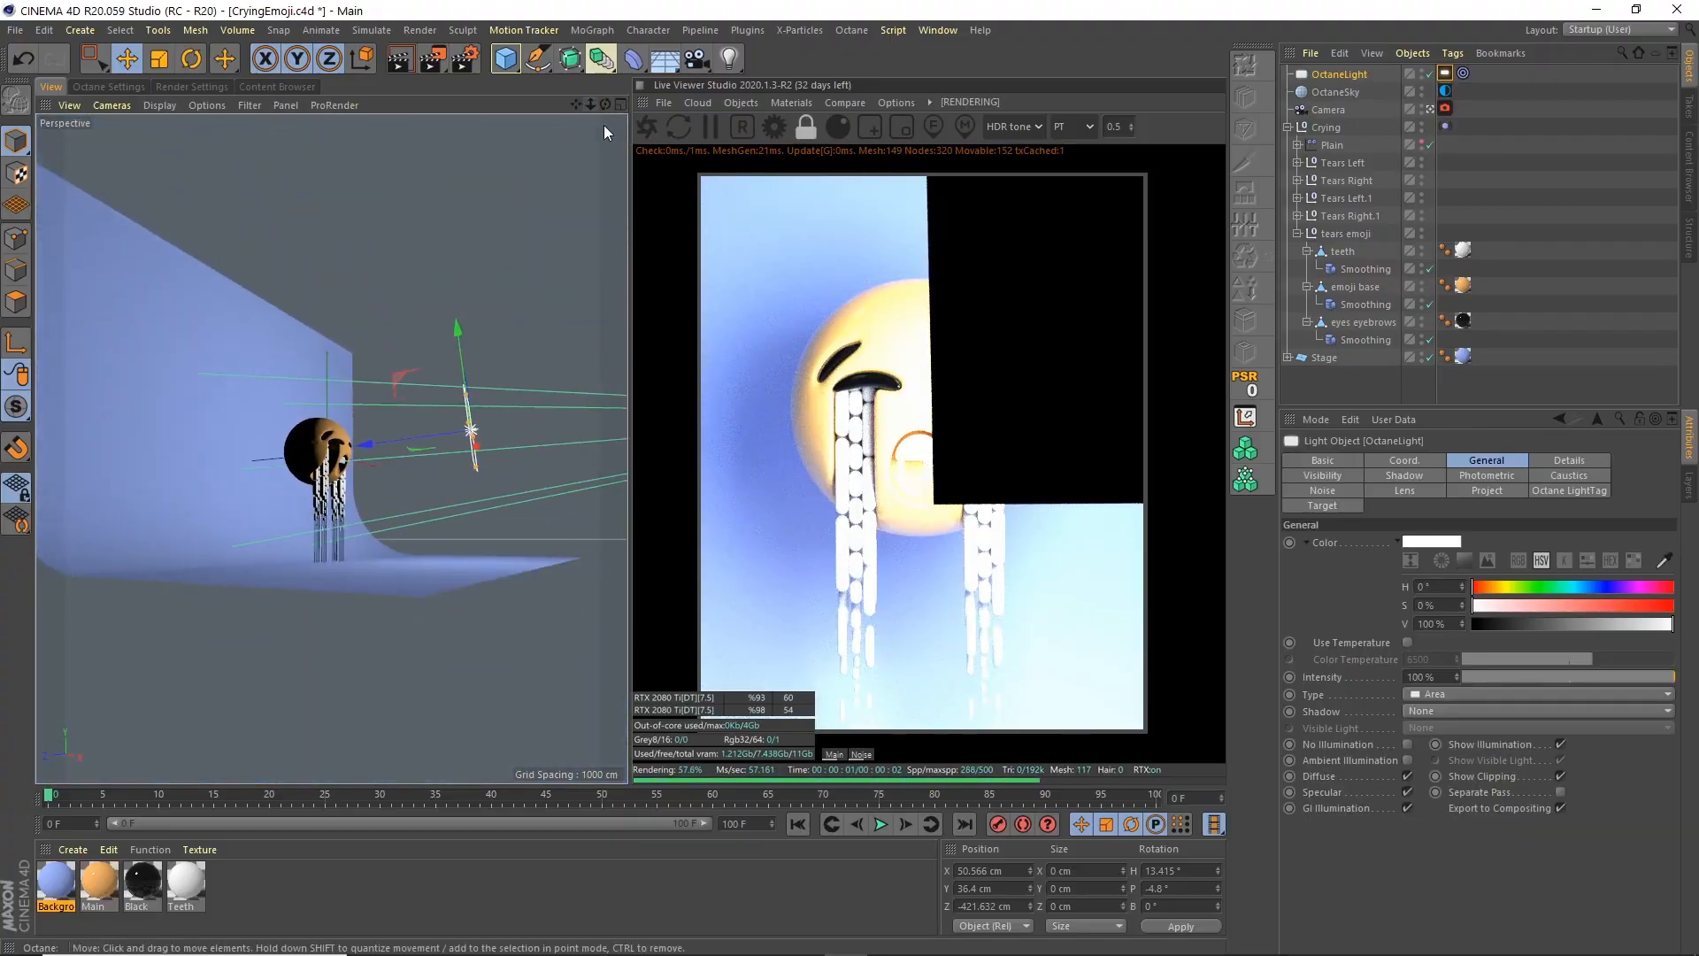
drag(606, 104, 475, 208)
drag(469, 569, 607, 451)
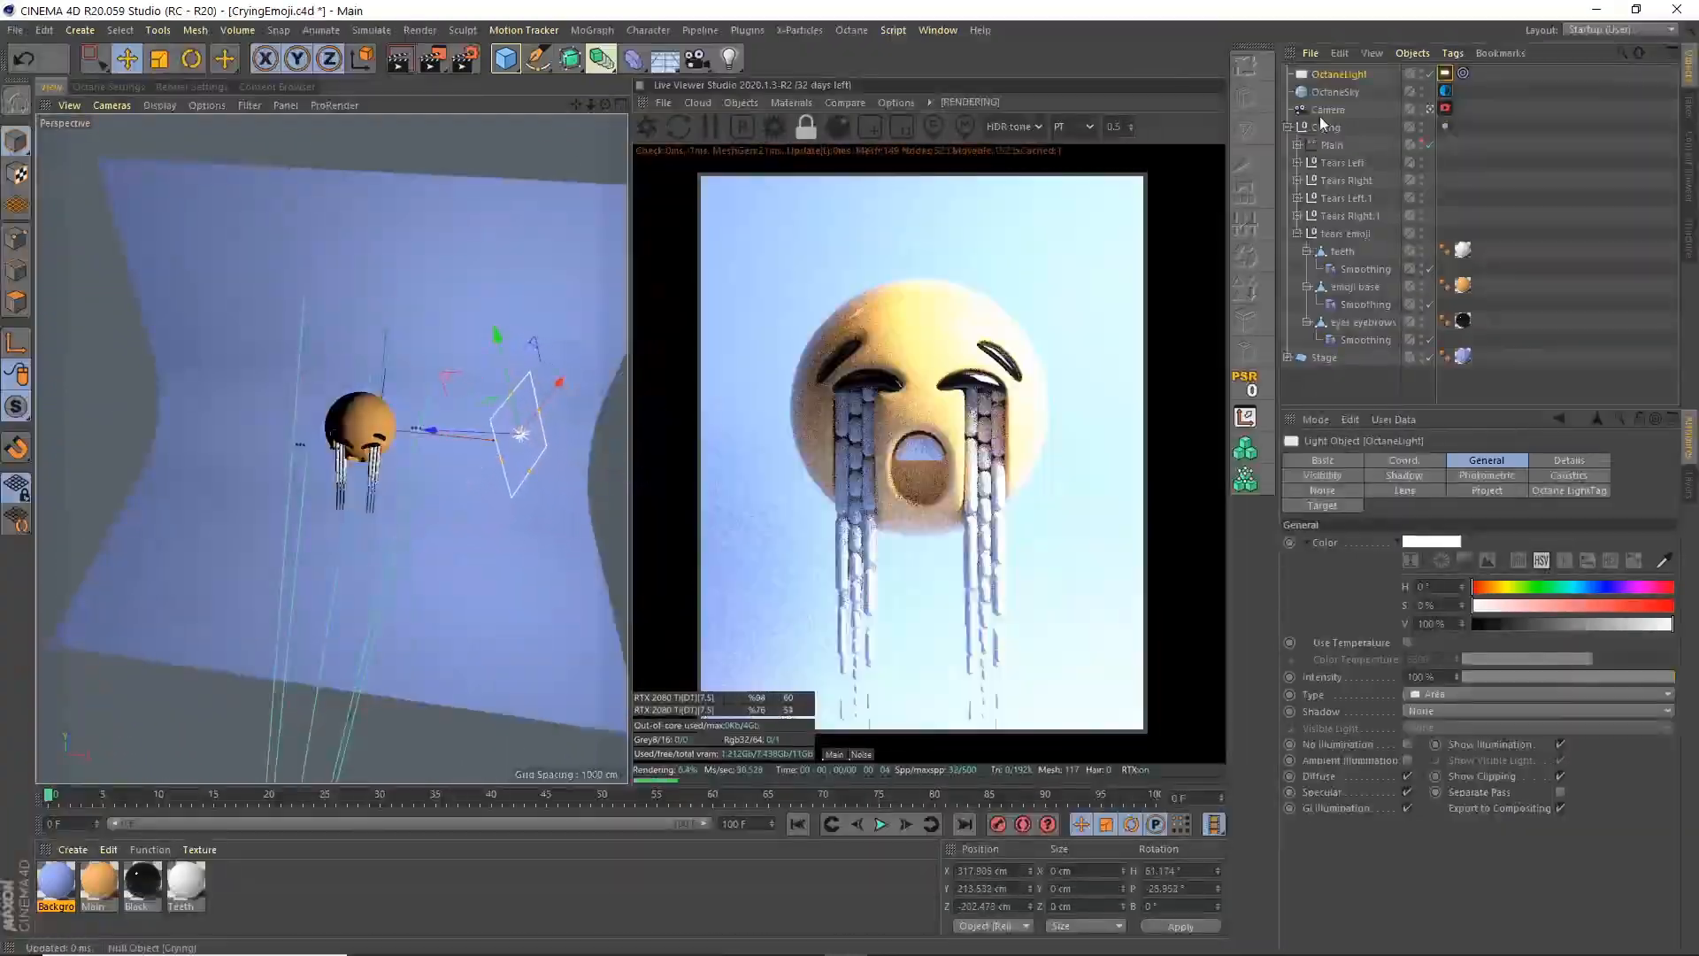
Duplicate the area light and move the copy to the emoji's opposite side, at about X -470, Y 282, Z -154 cm
key(ctrl+c)
key(ctrl+v)
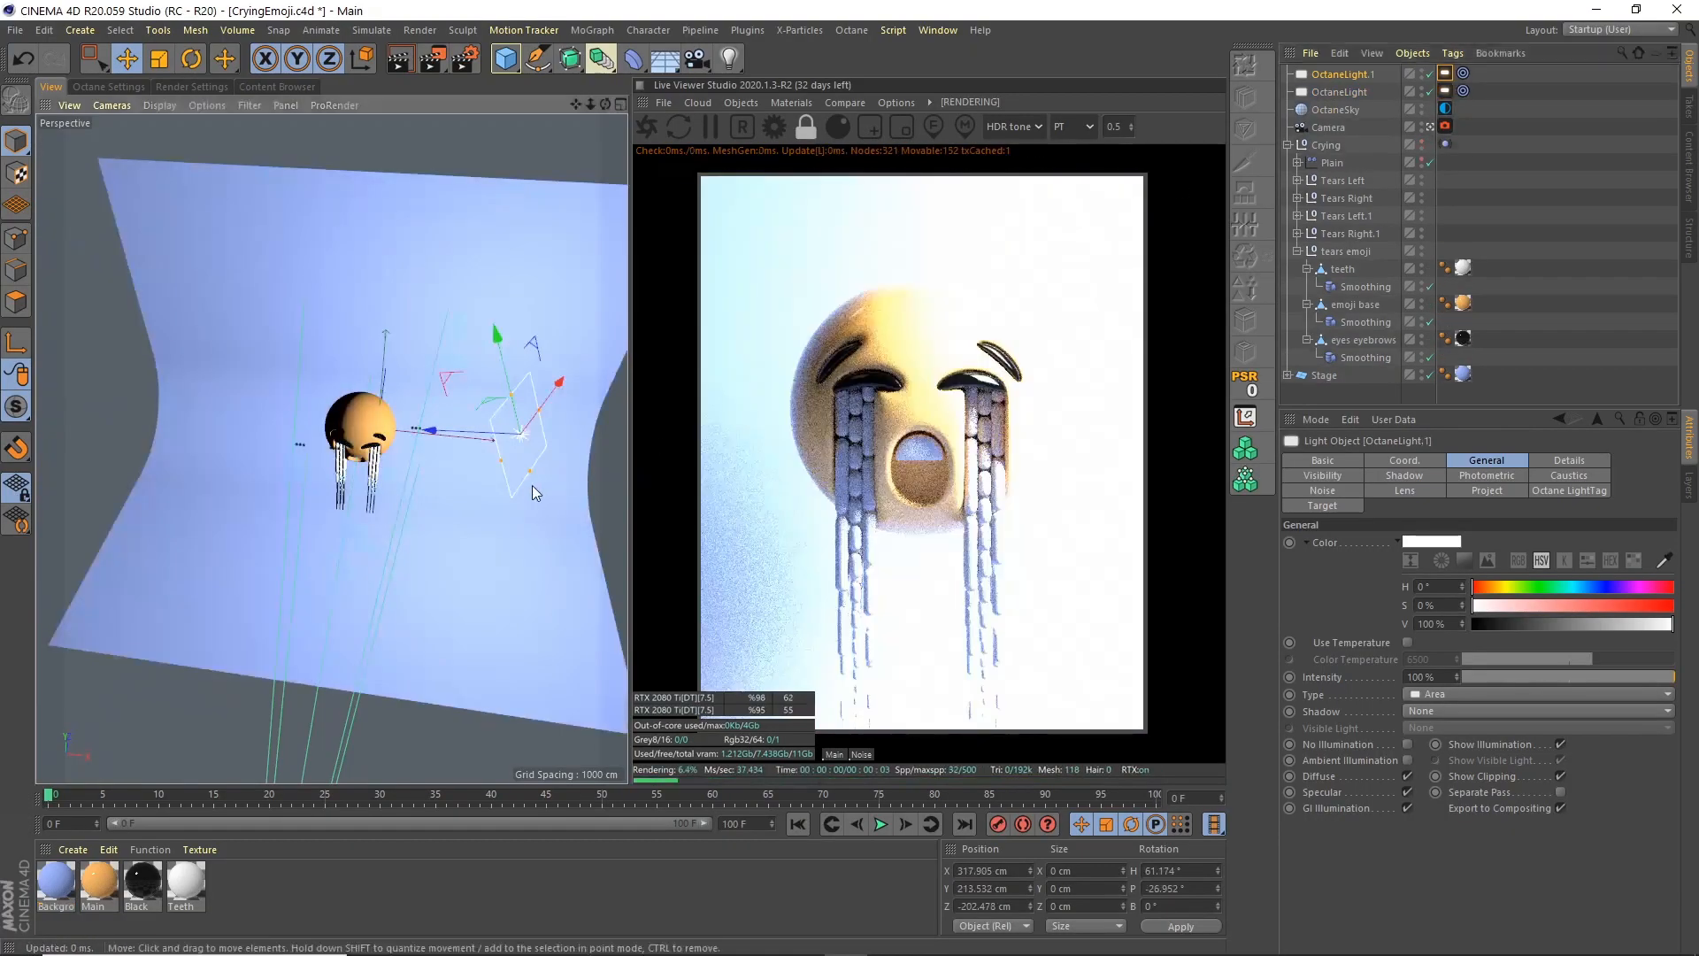
drag(522, 434, 182, 430)
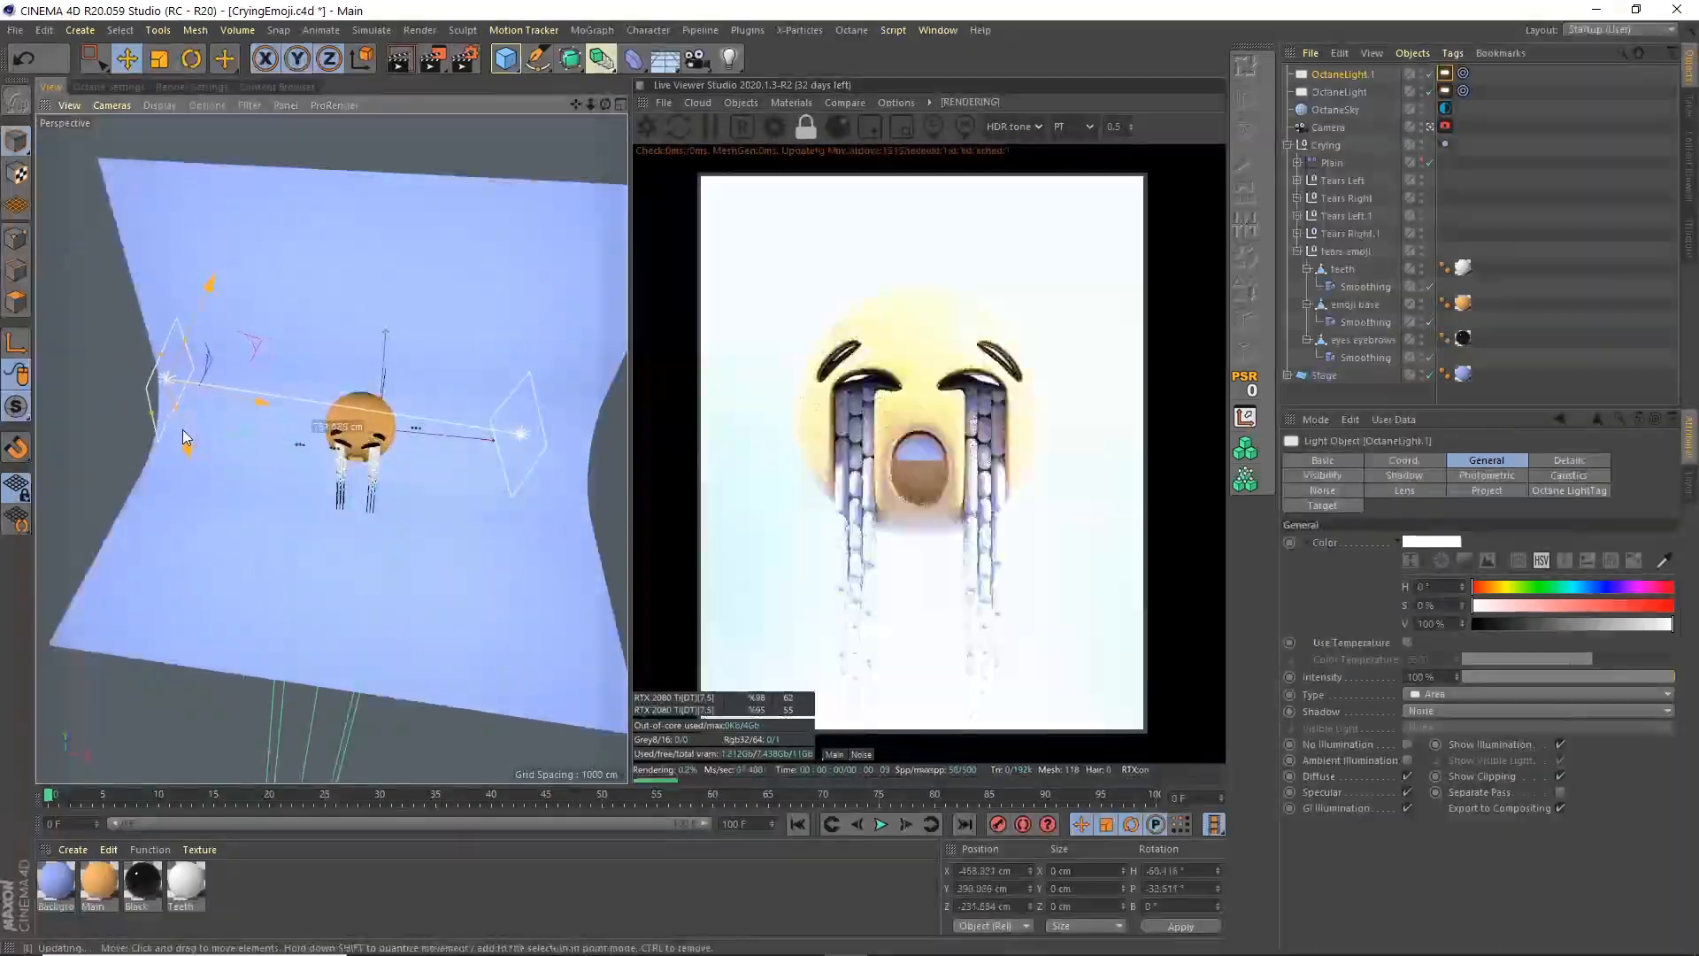
drag(305, 504, 335, 512)
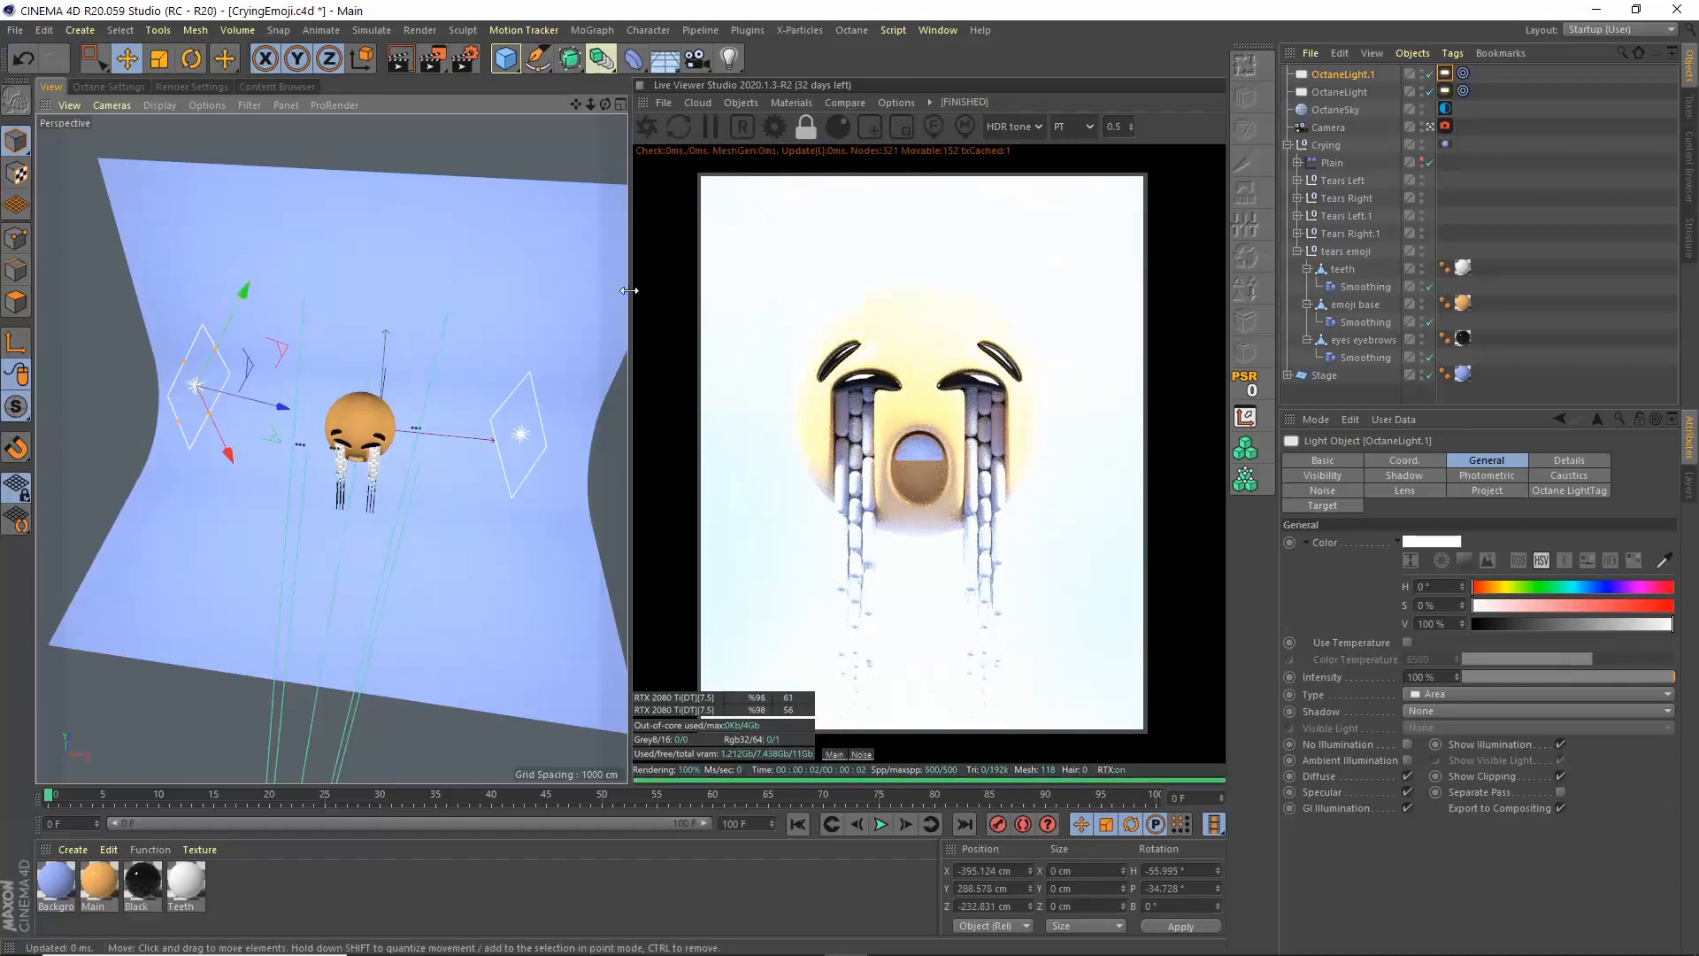
drag(605, 105, 605, 104)
drag(464, 223, 437, 263)
drag(605, 105, 608, 189)
drag(405, 355, 384, 320)
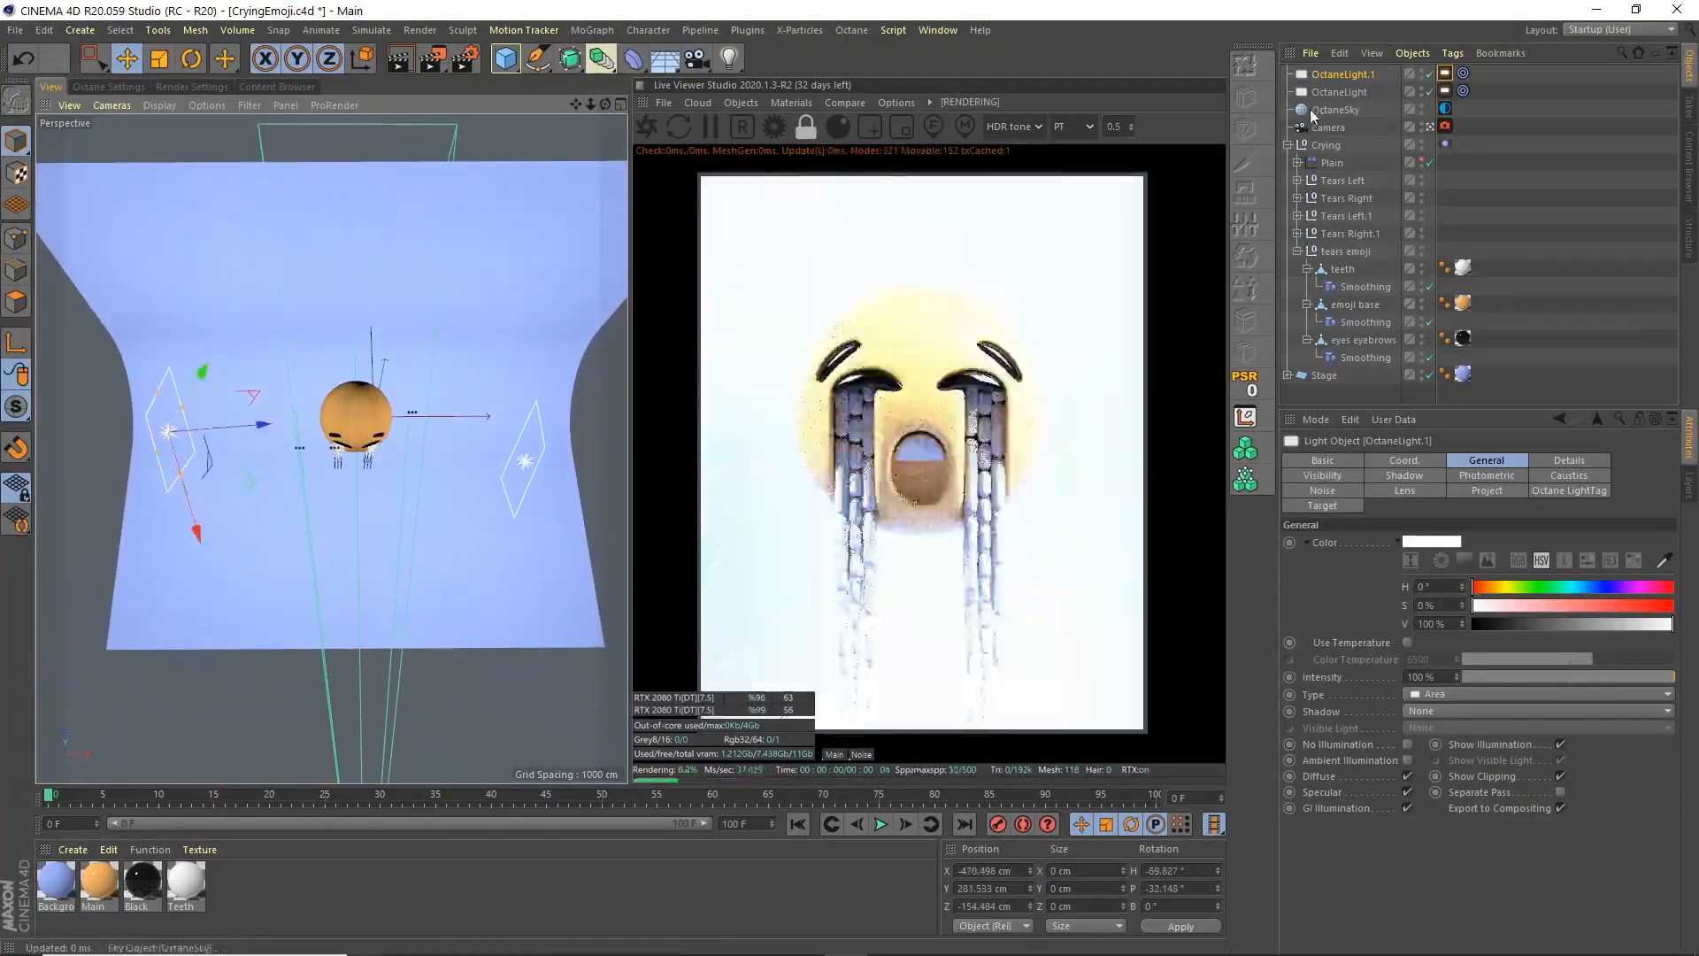
Reposition the original OctaneLight to about X 333, Y 240, Z -129 cm and return to the maximized camera view
click(1329, 93)
drag(534, 518, 540, 491)
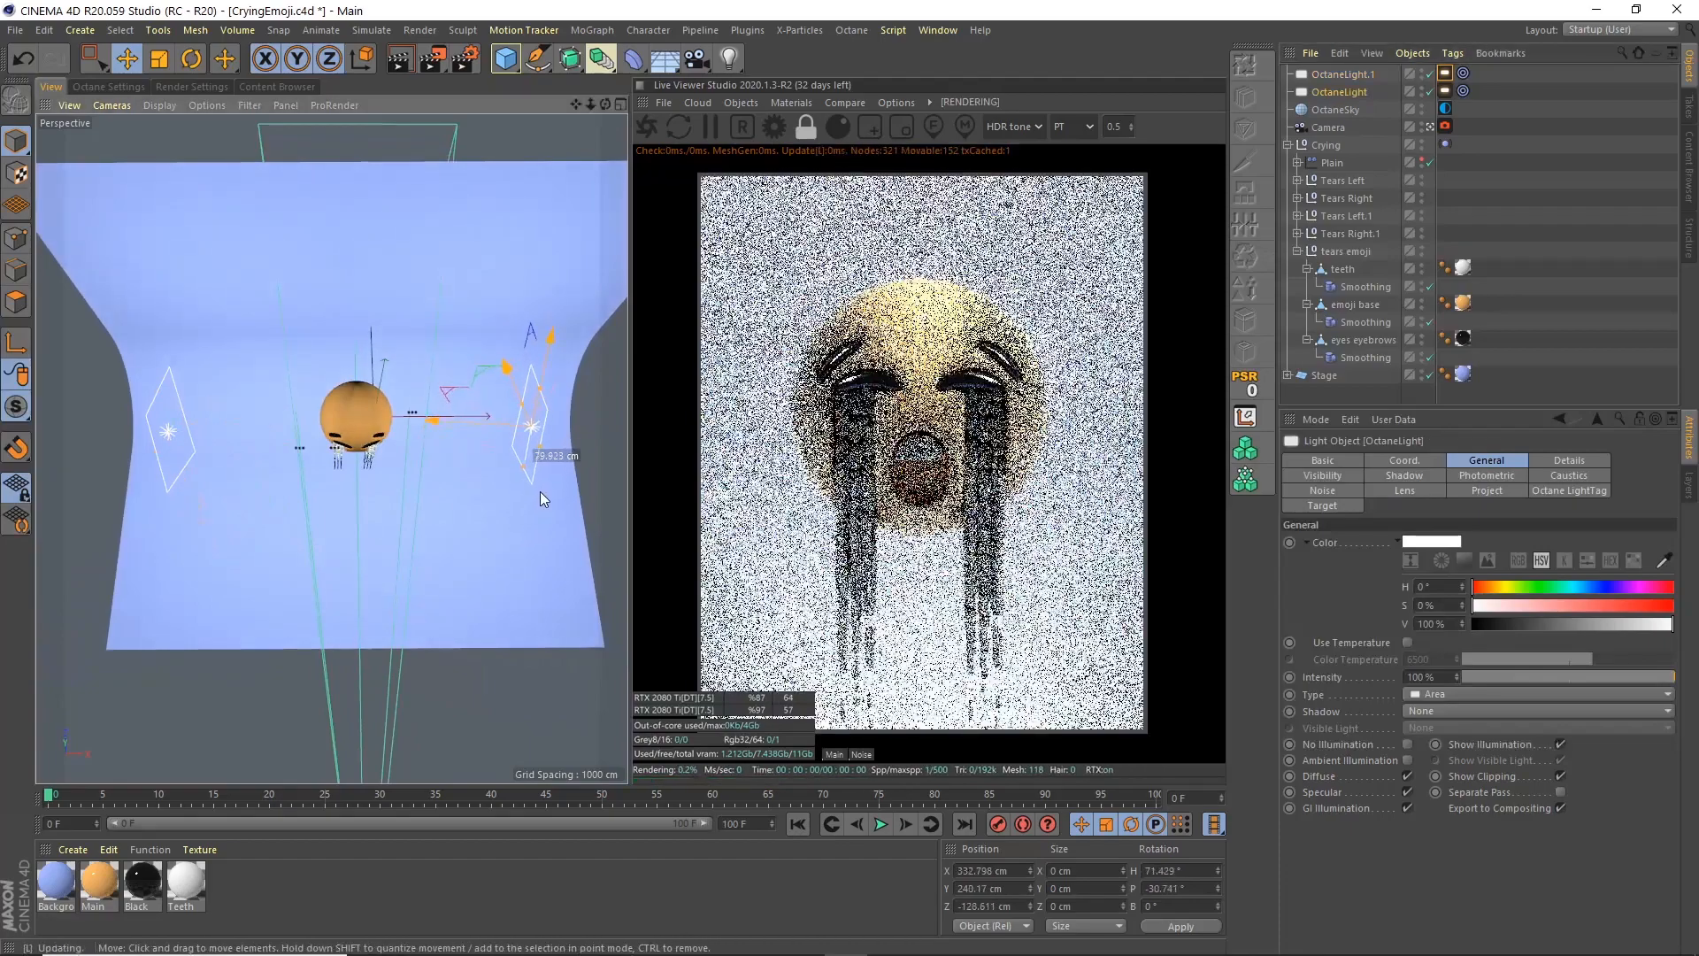
click(619, 104)
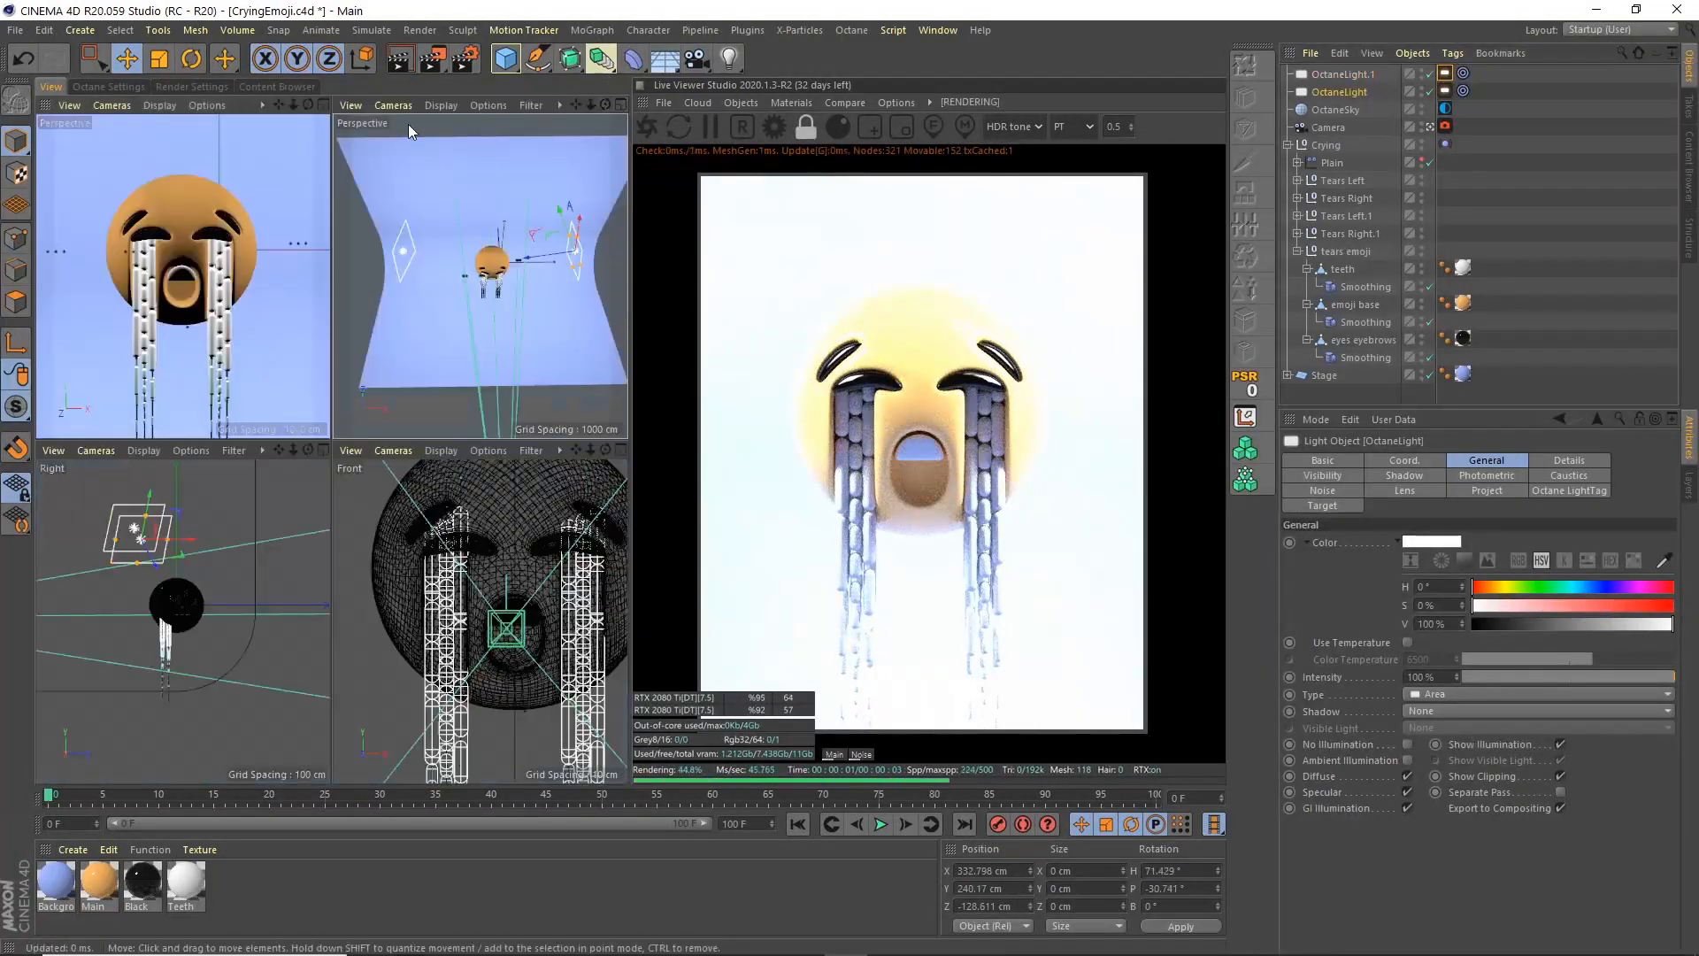
click(326, 107)
Set OctaneLight.1's power to 25 and warm its temperature to about 1332
click(1445, 73)
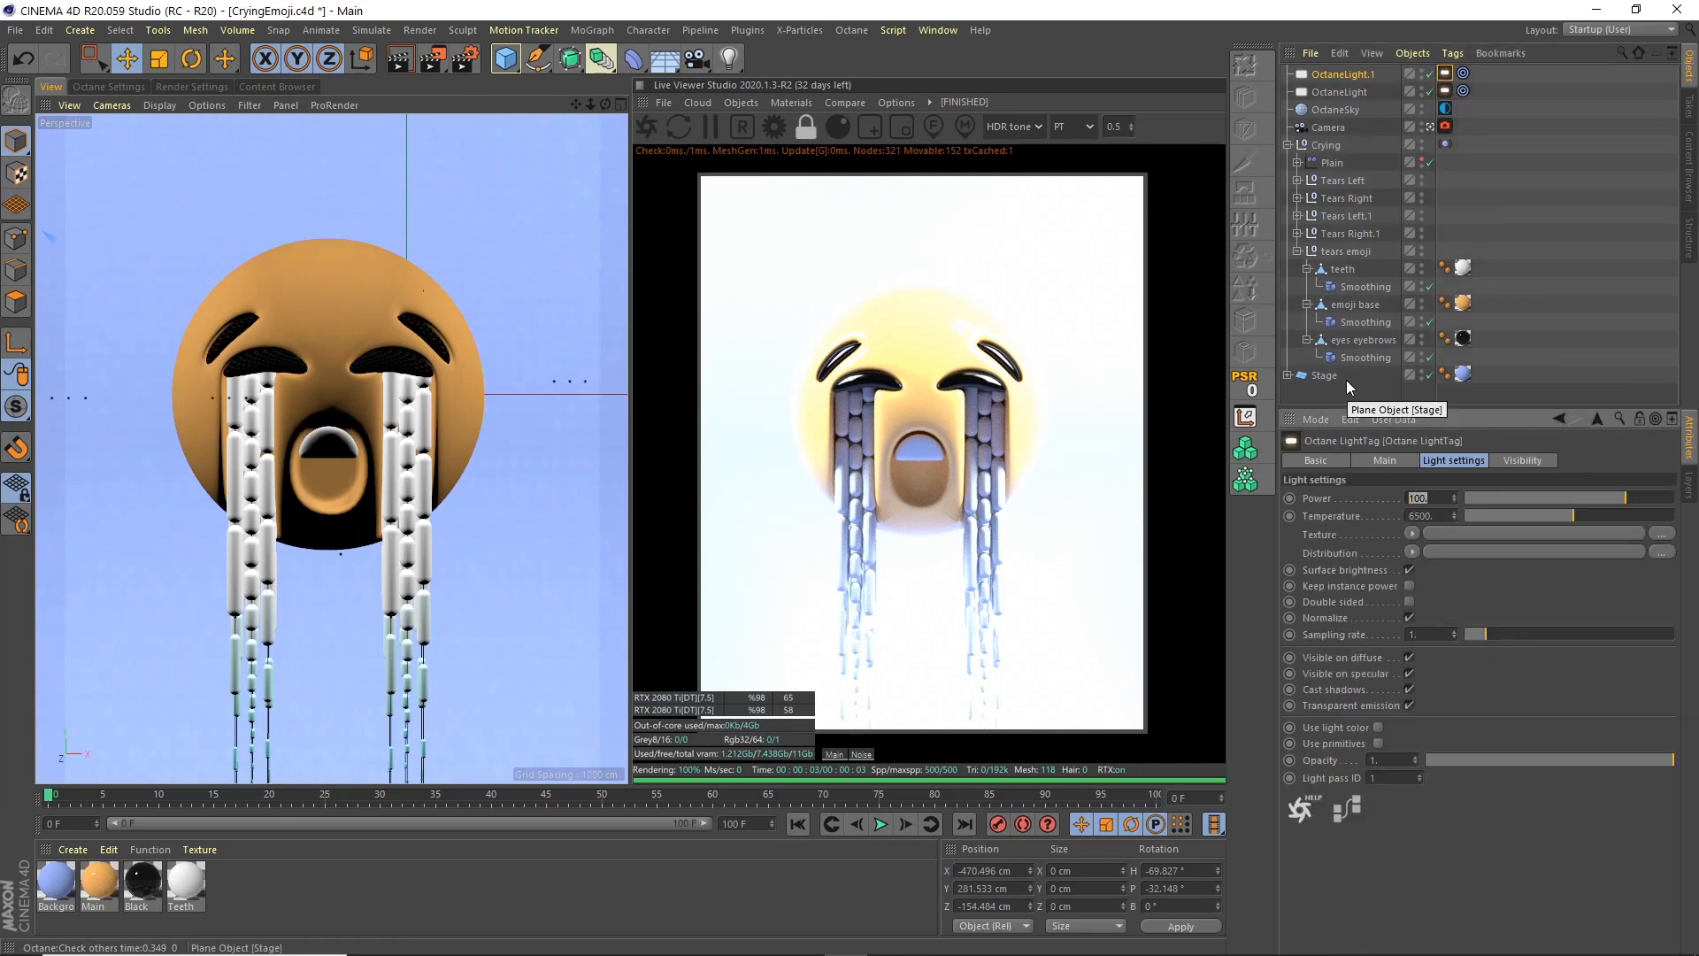
text(25)
key(Tab)
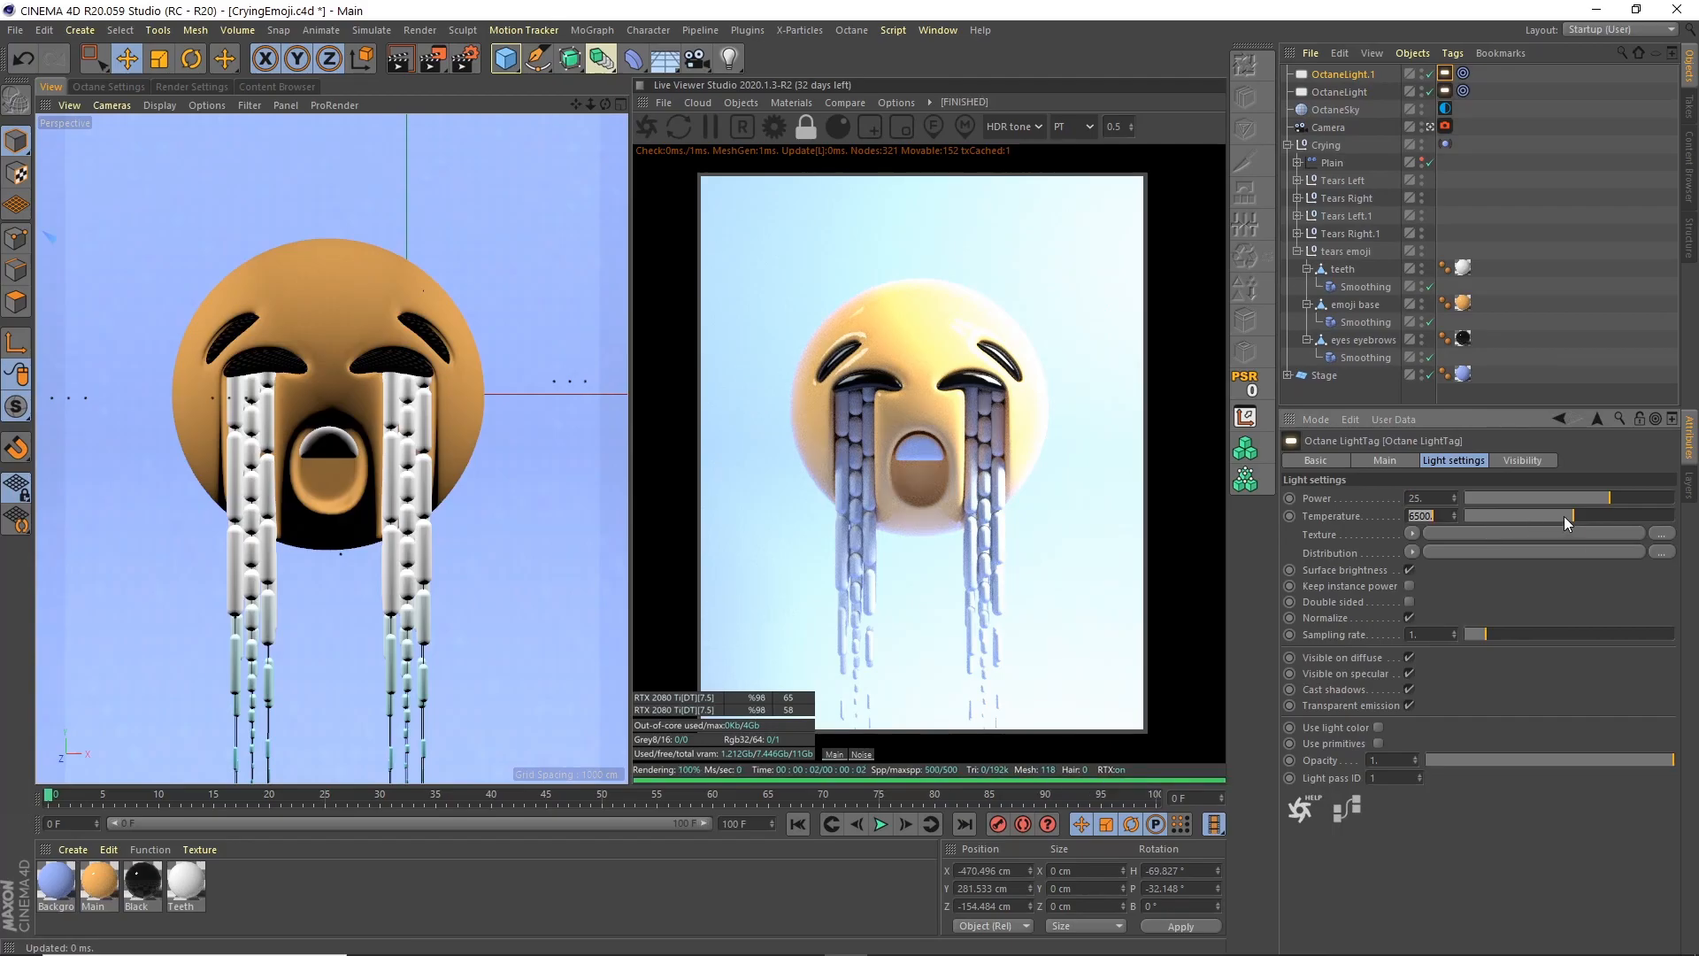
drag(1563, 516, 1481, 510)
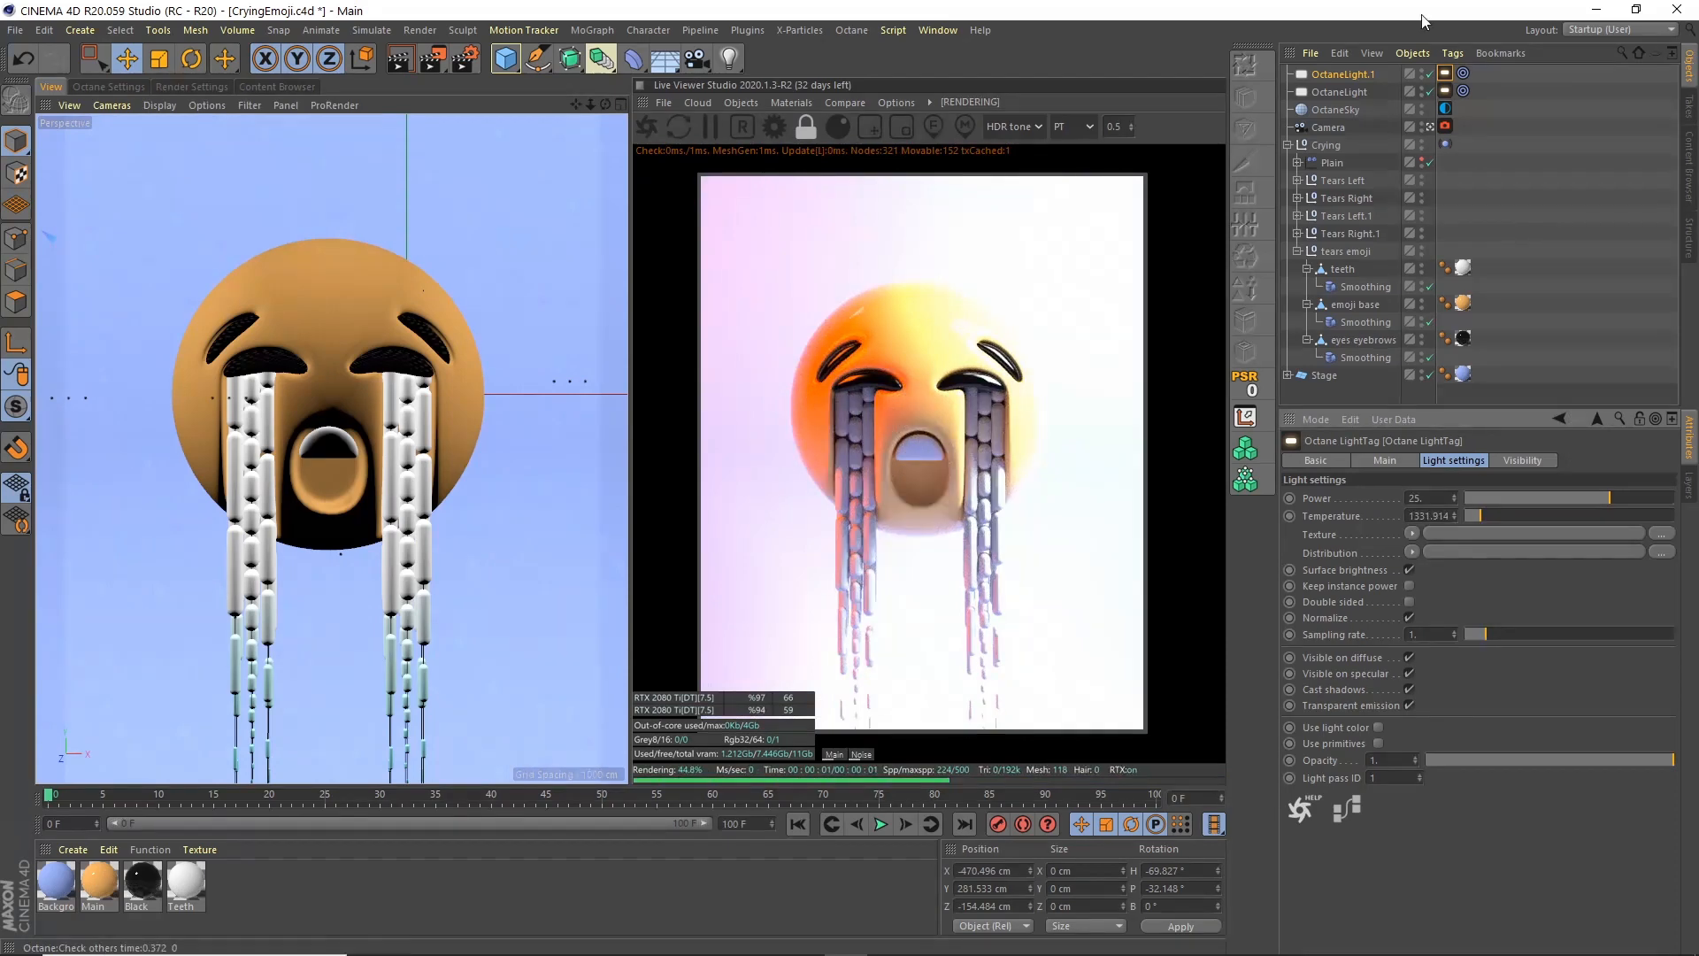
Set the original OctaneLight's power to 8 and its temperature to about 11168, and save the scene
click(1445, 91)
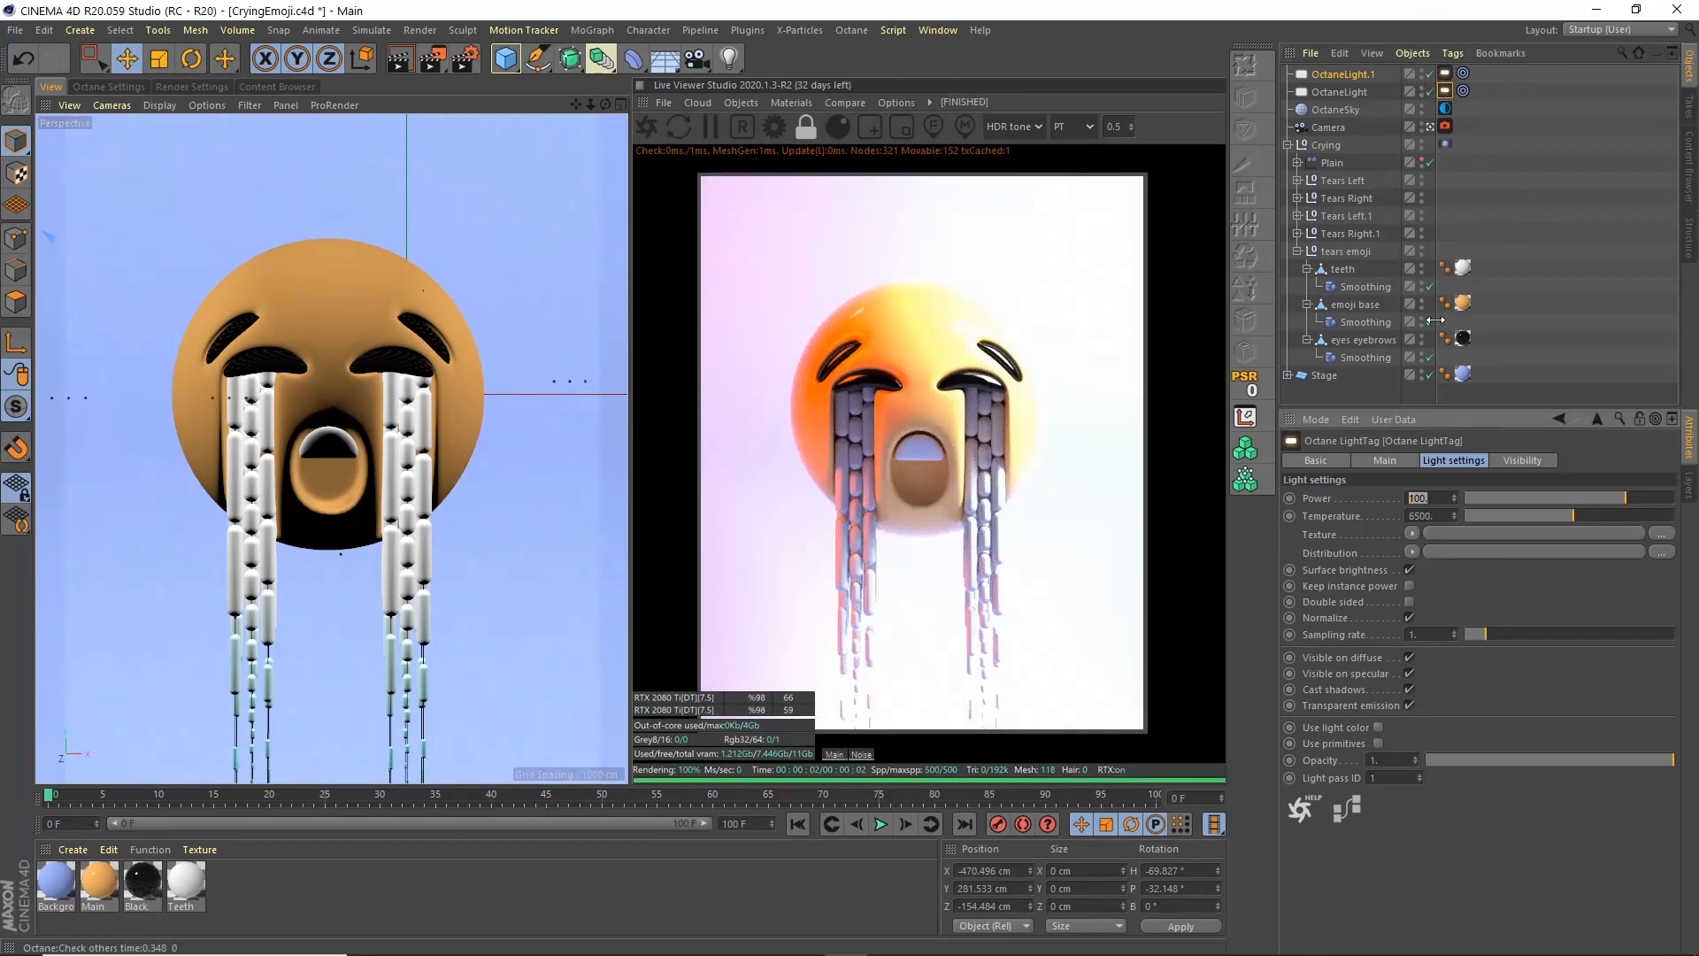
key(Return)
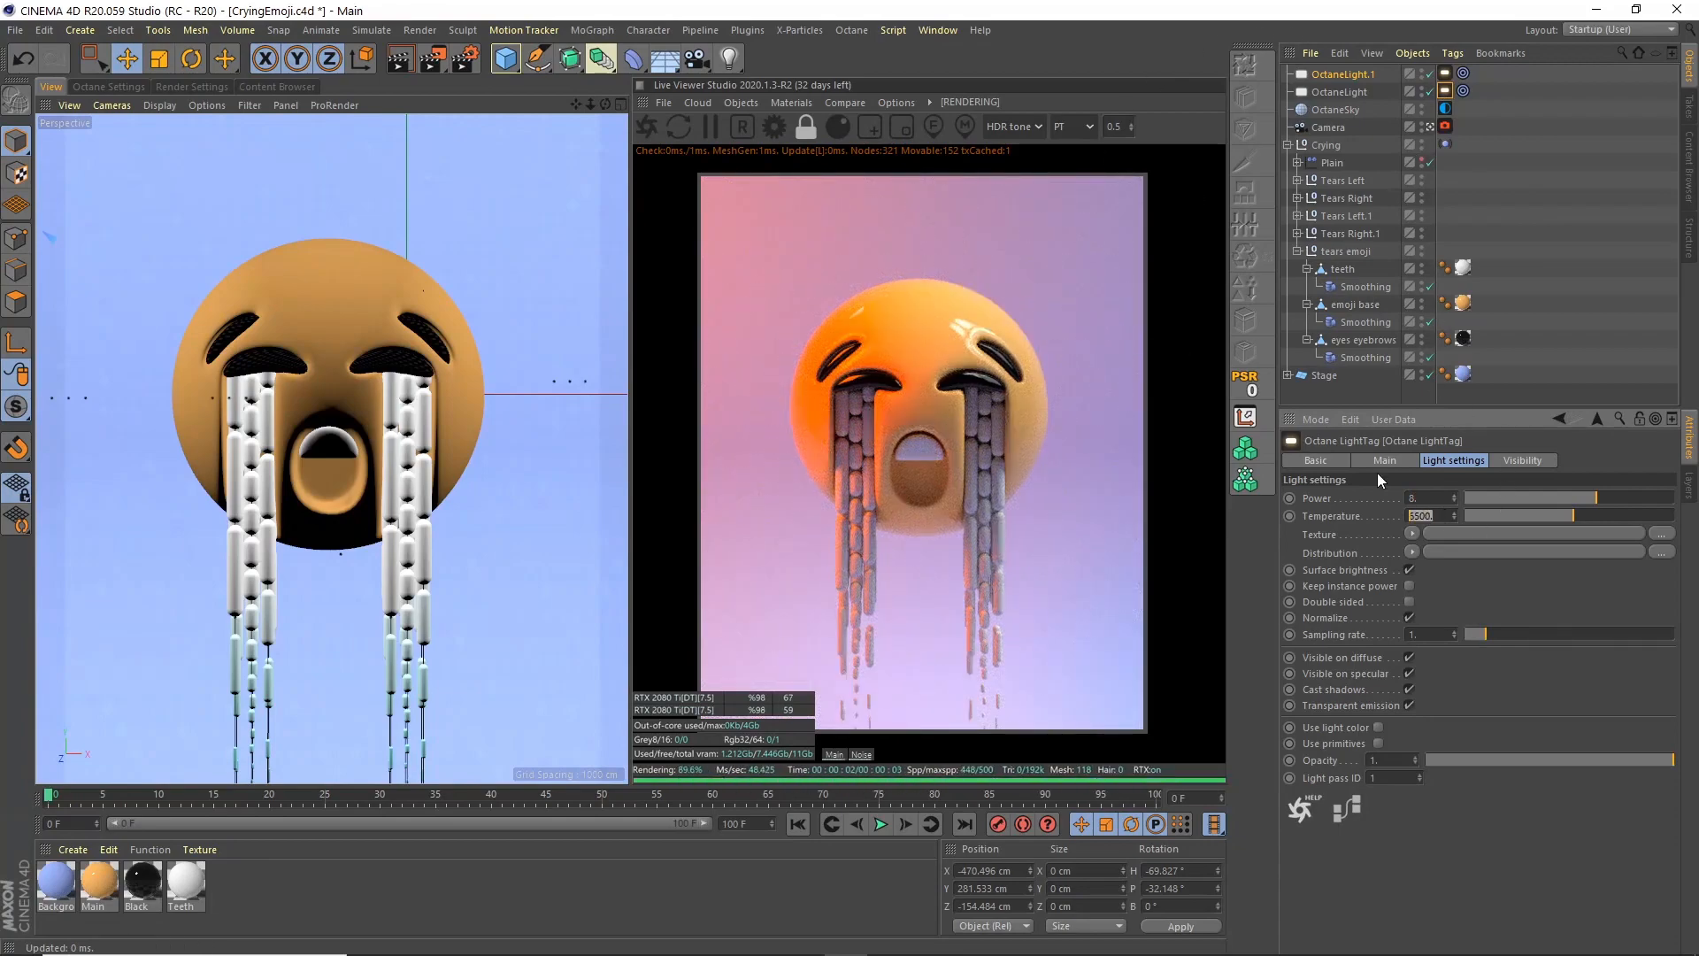
drag(1582, 524, 1645, 534)
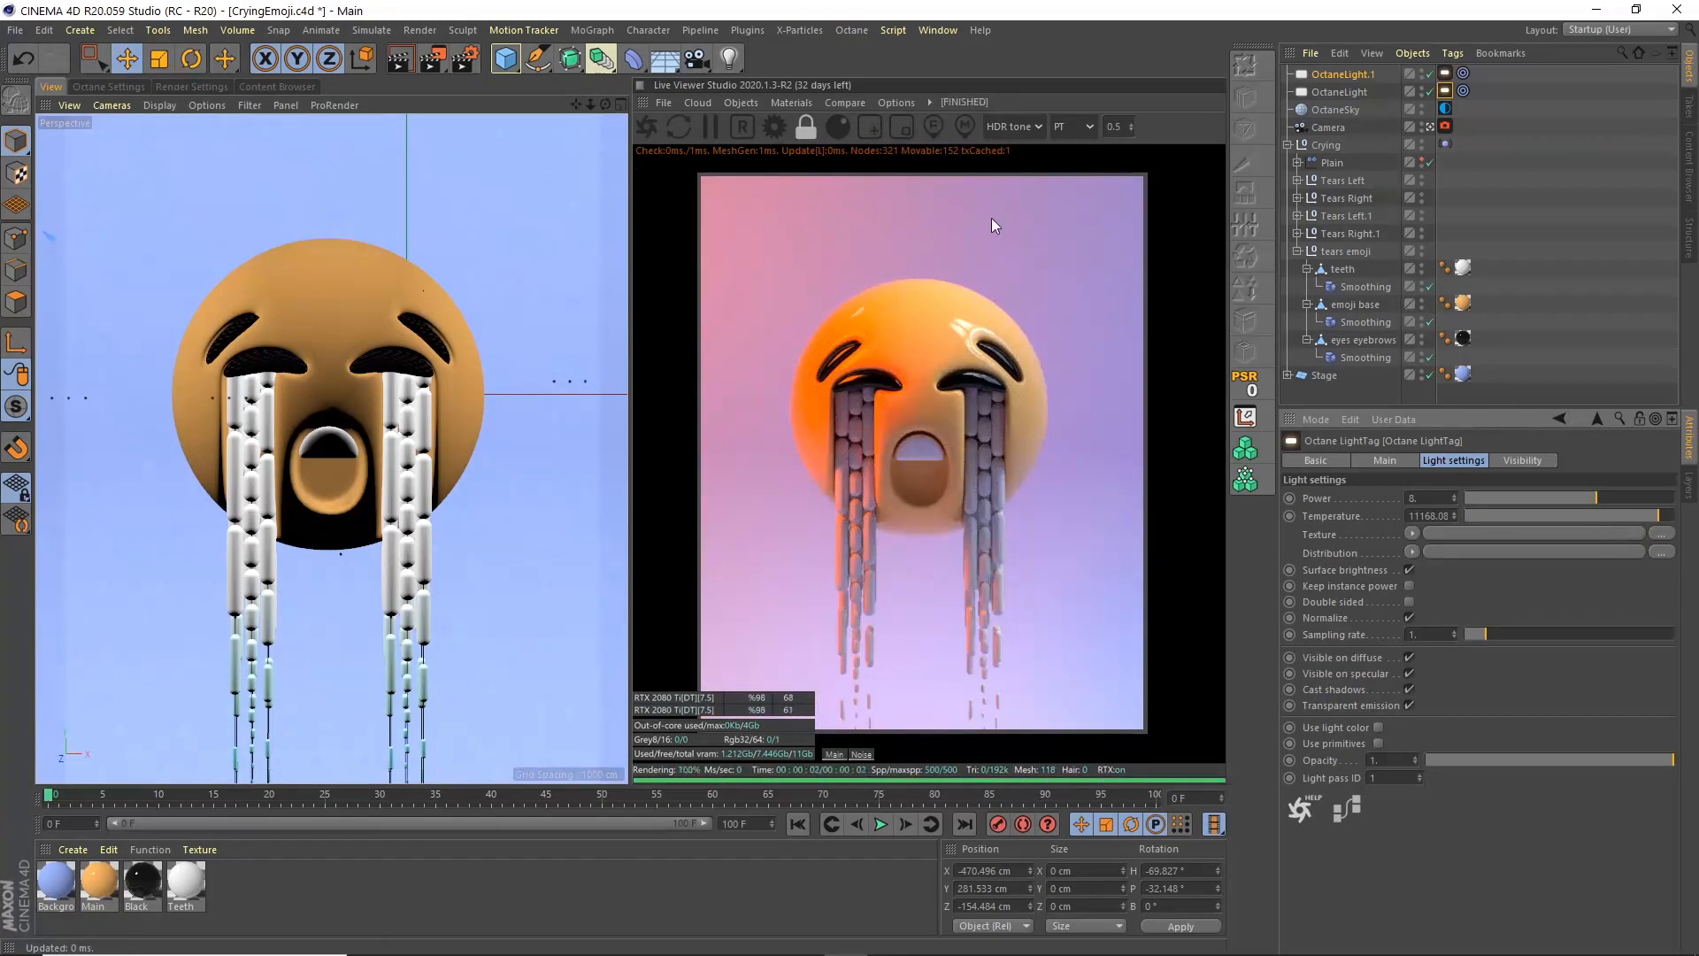
click(1186, 273)
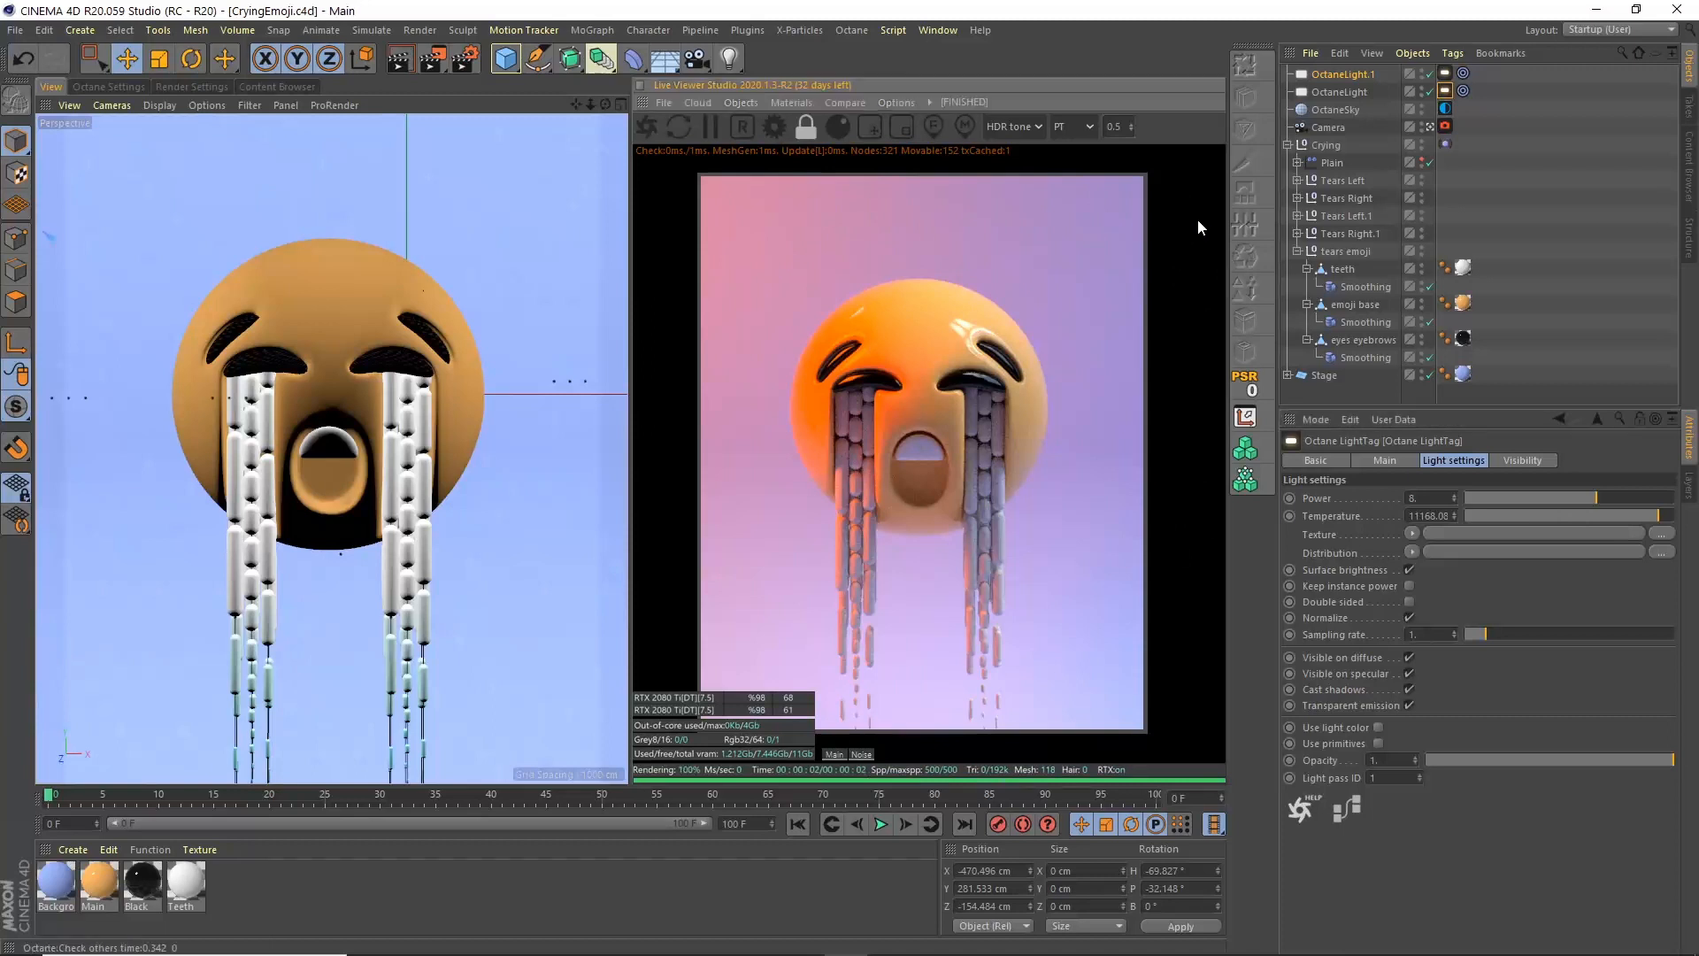
key(ctrl+s)
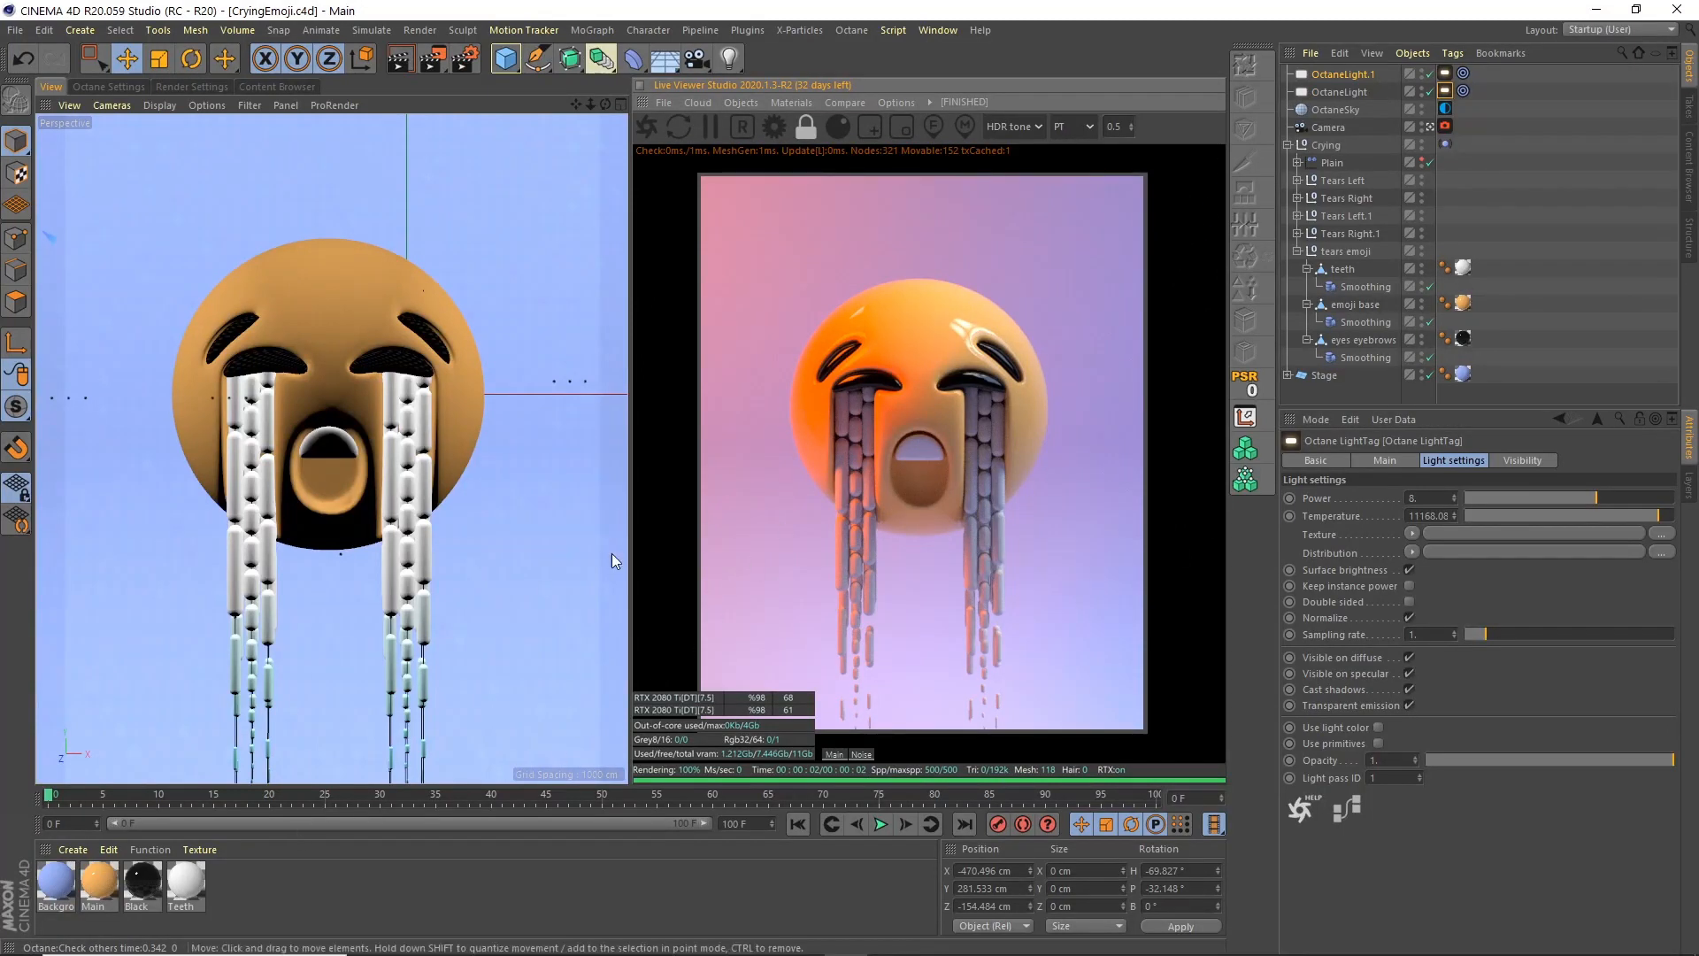
Enable the camera imager in the Camera's Octane camera tag
click(1445, 127)
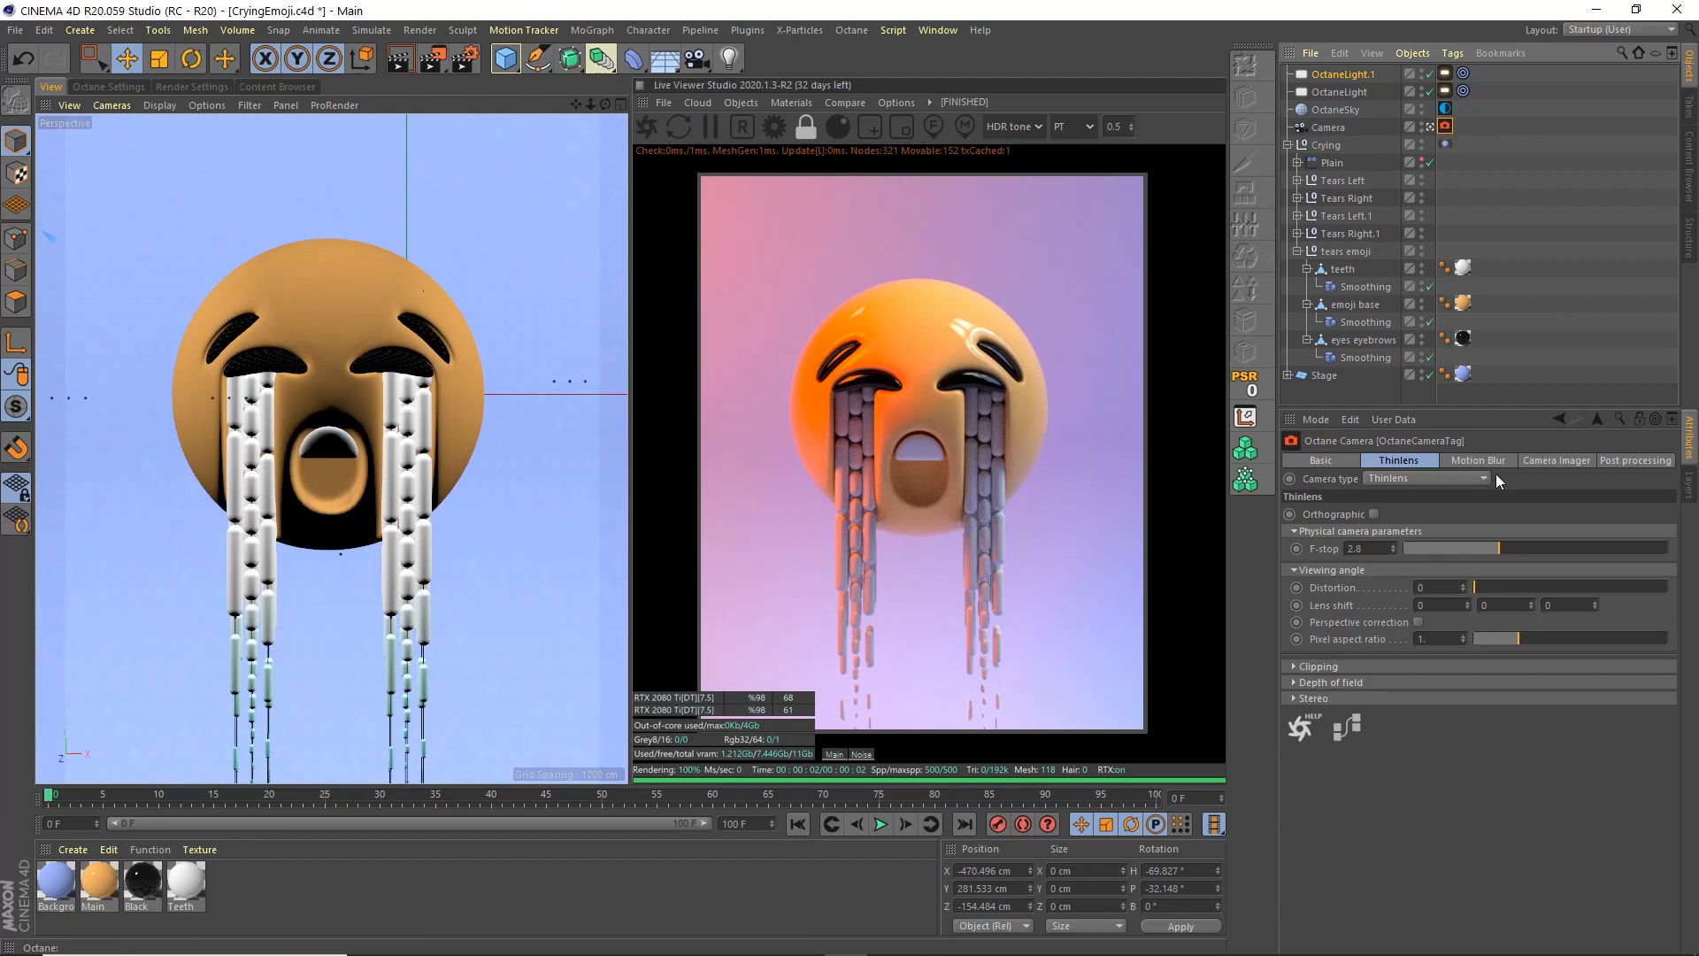
click(1550, 461)
click(1412, 514)
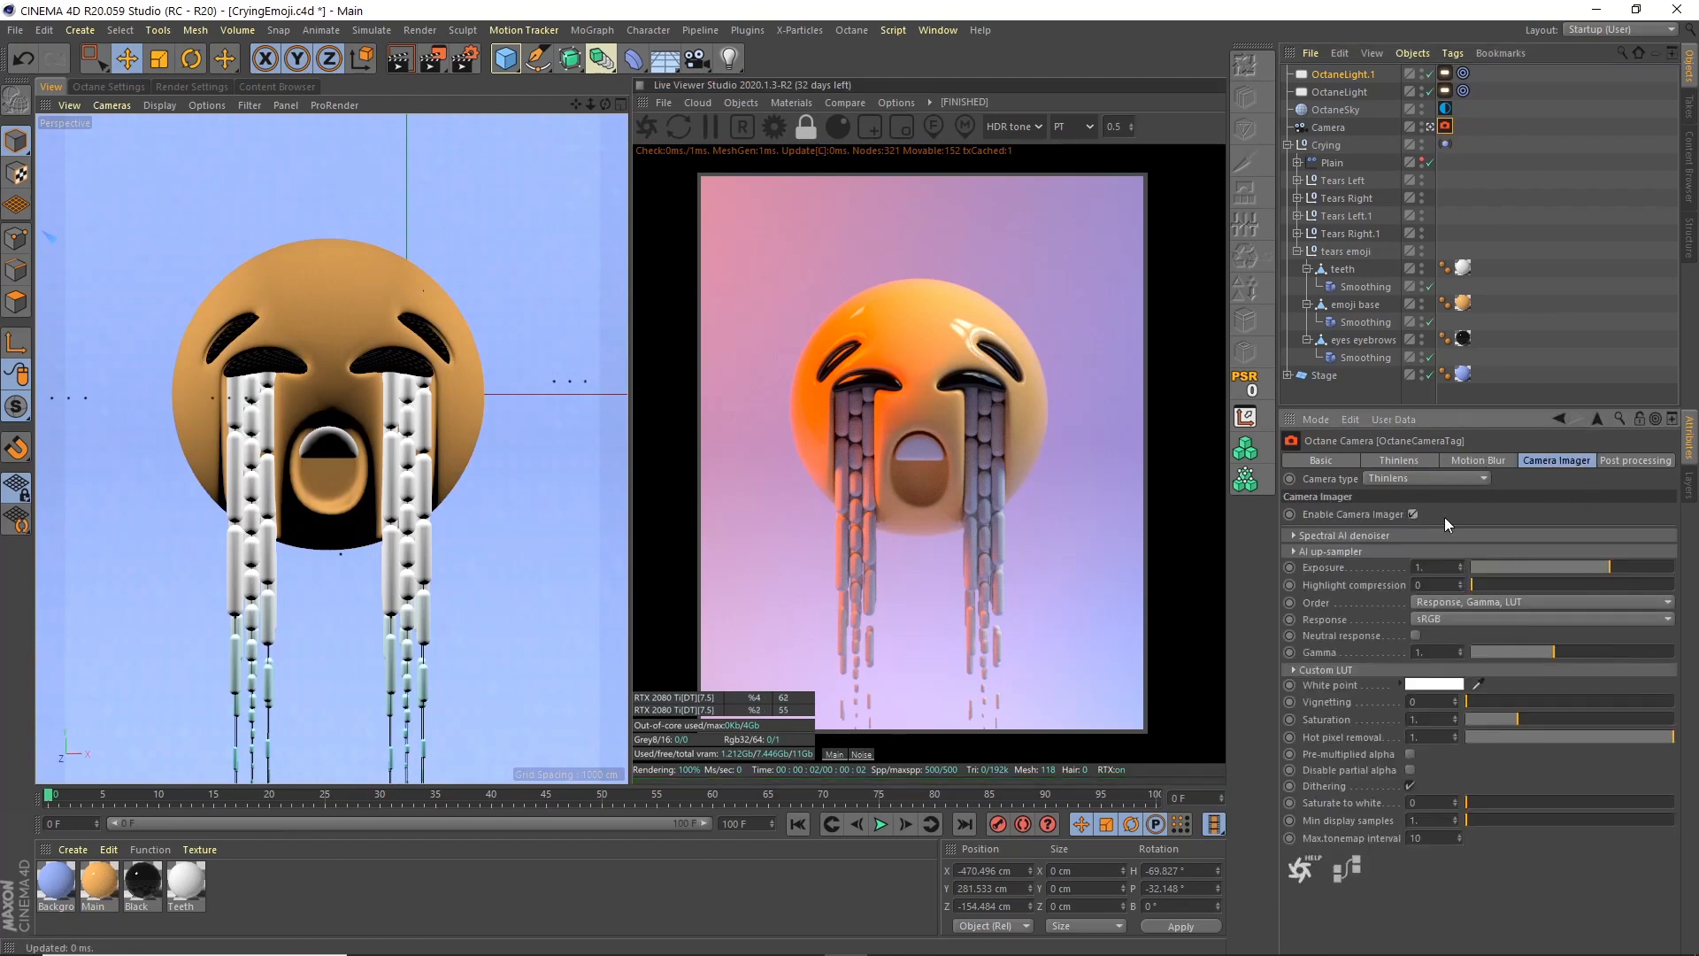
Set the camera imager's exposure to about 1.21 and its gamma to about 1.13
drag(1612, 565, 1620, 567)
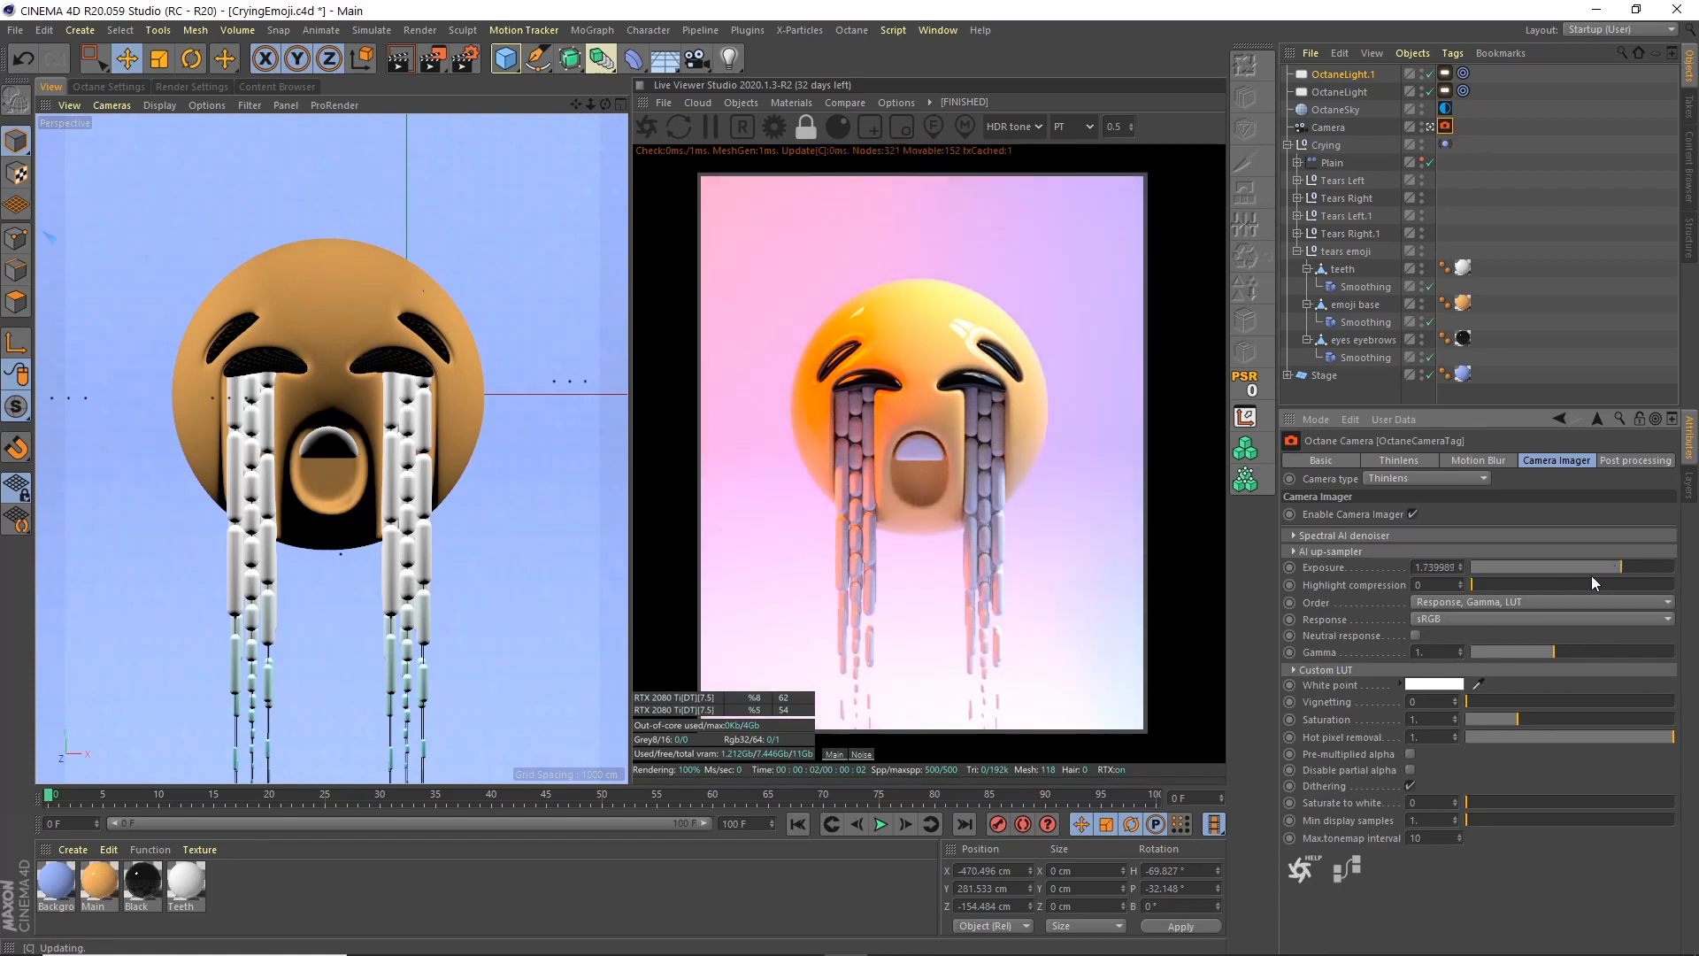
drag(1549, 653, 1558, 651)
drag(1604, 560, 1607, 567)
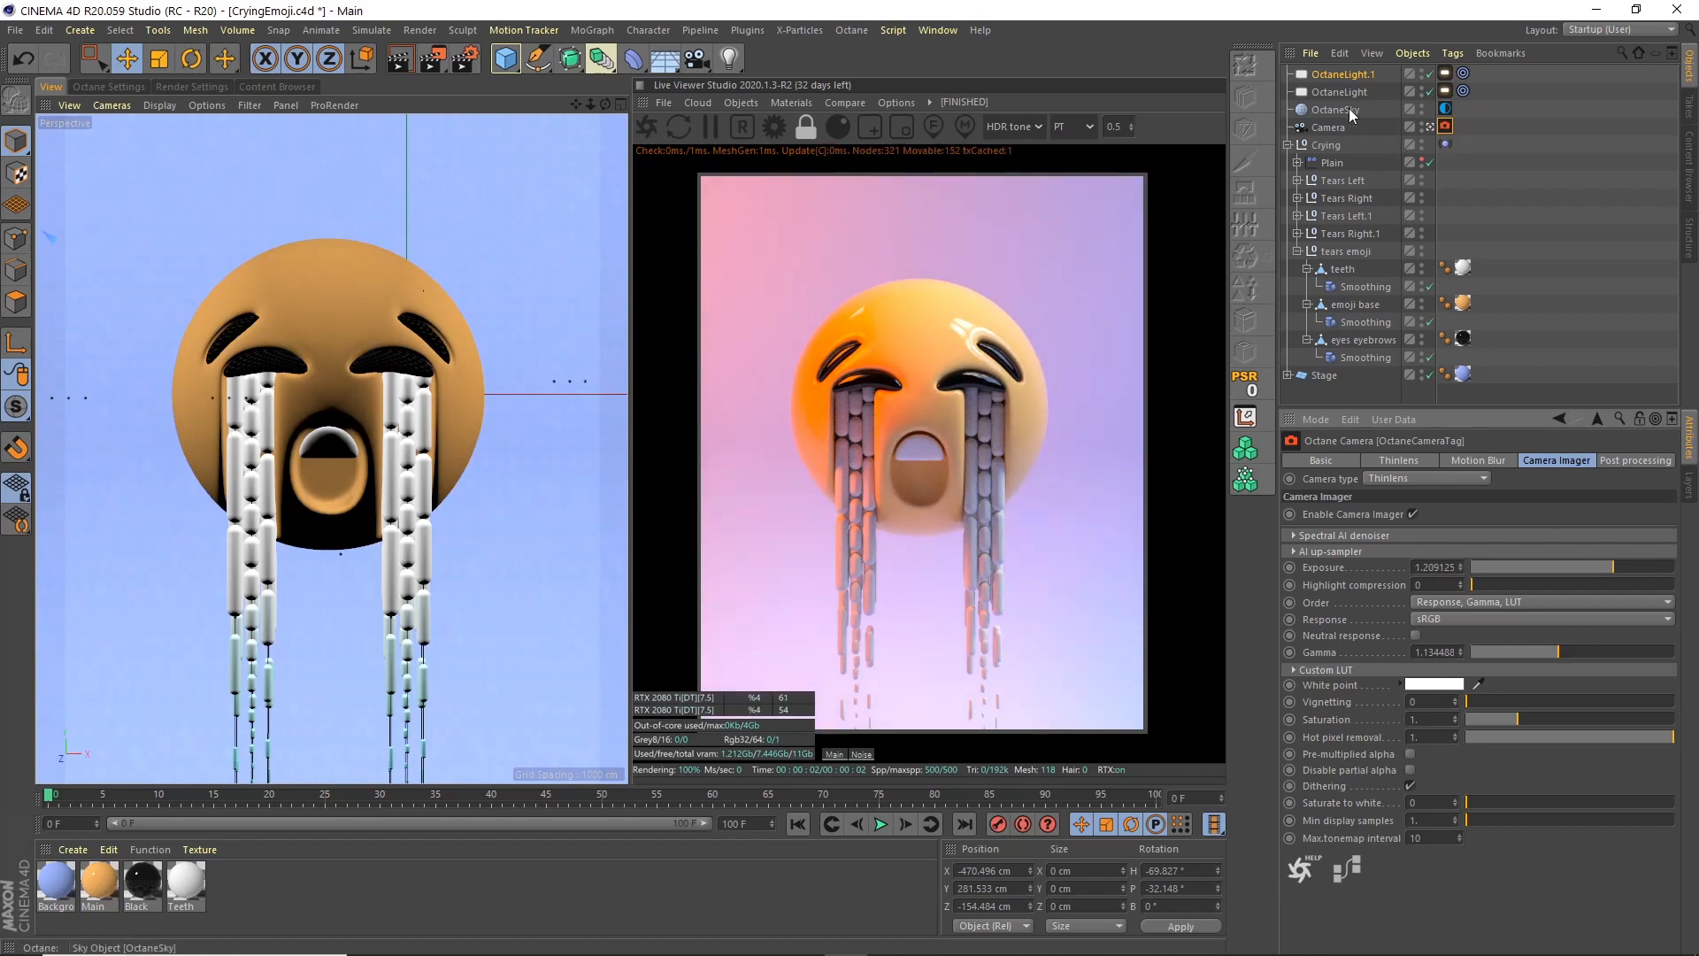
click(294, 878)
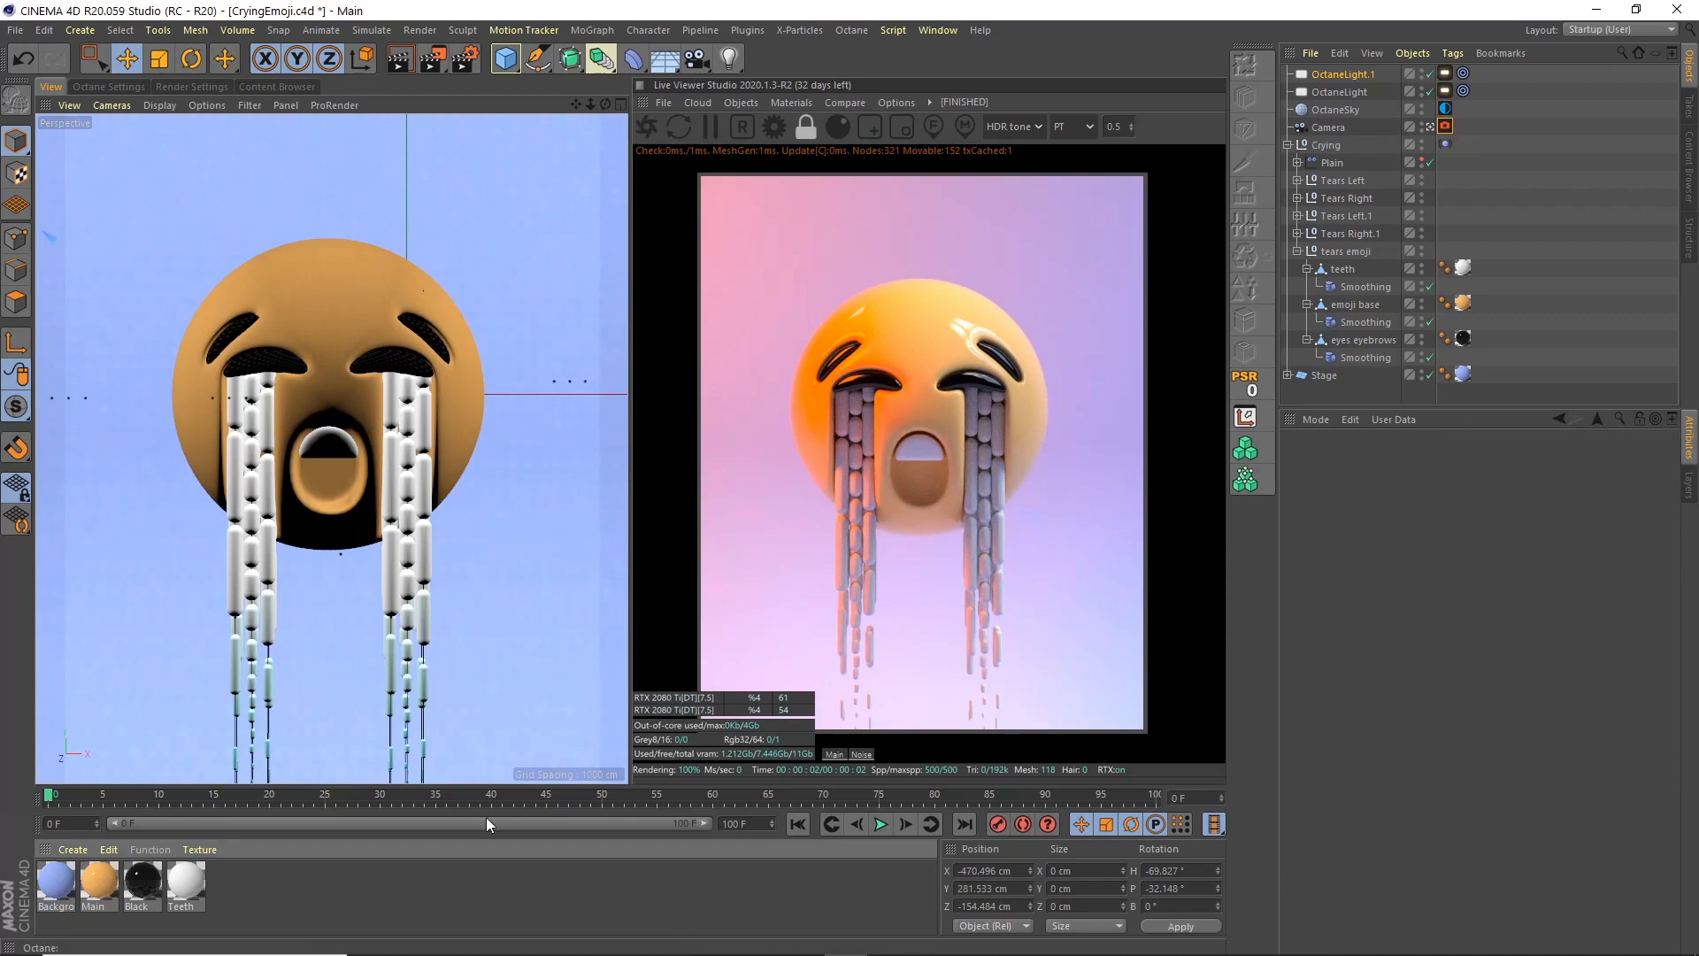
Raise the Black material's roughness float to about 0.41 and save the scene
double_click(142, 880)
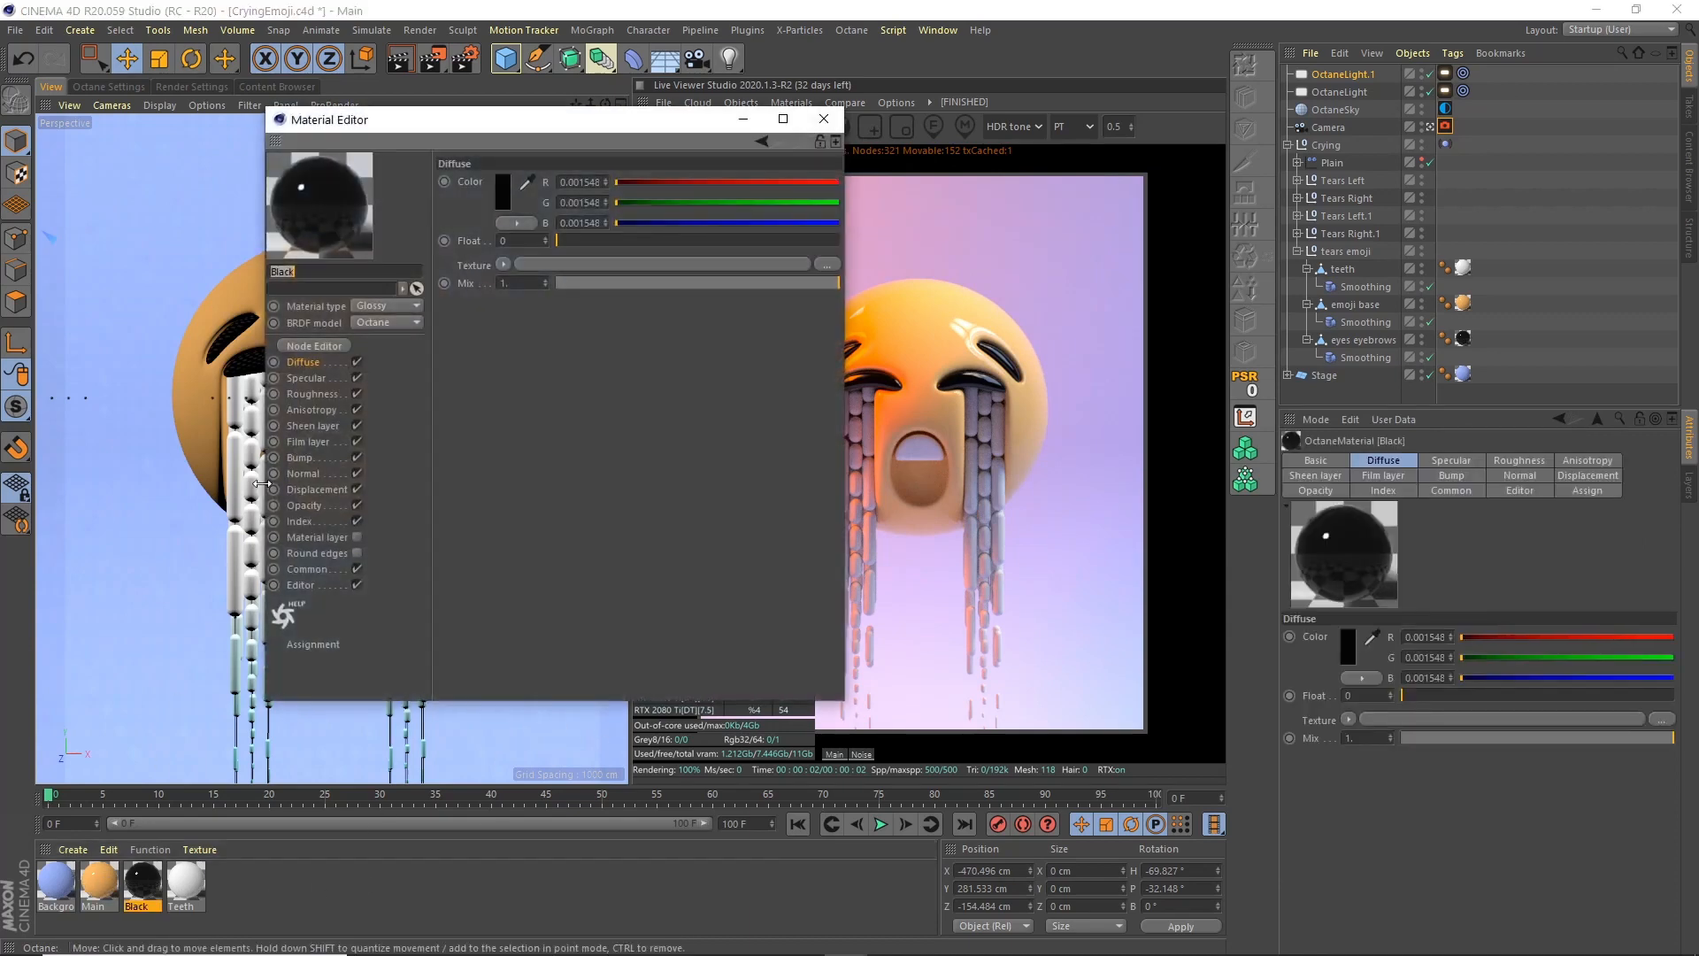
drag(498, 128, 299, 141)
click(104, 410)
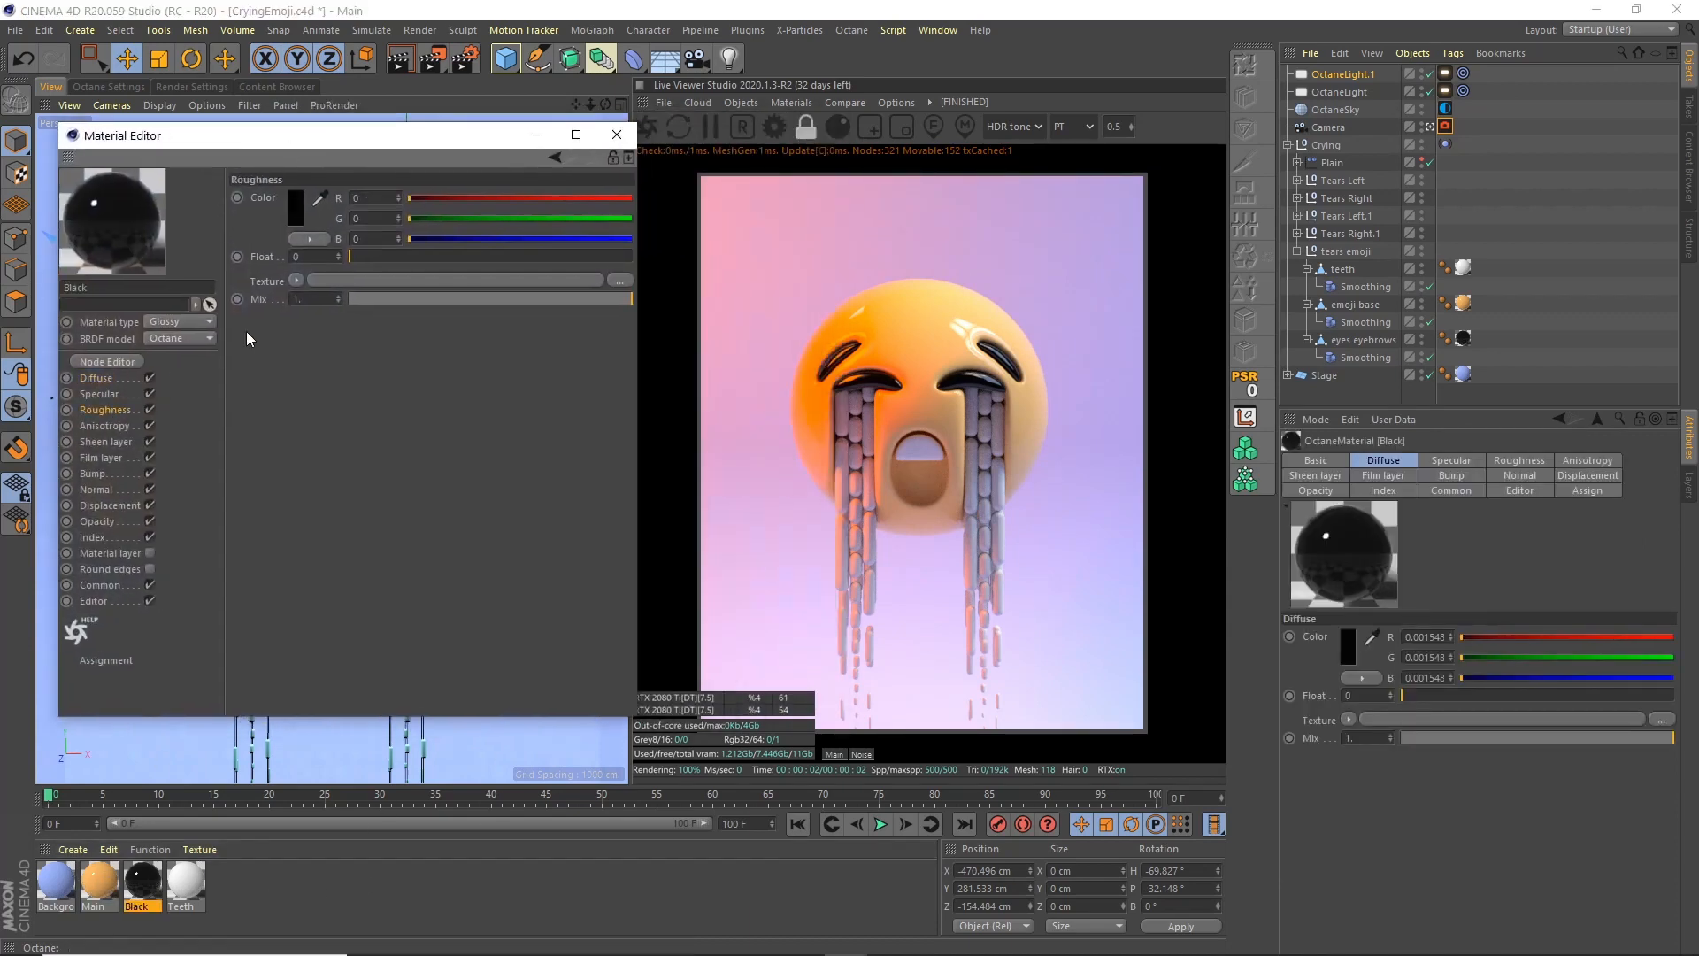
drag(356, 257, 463, 258)
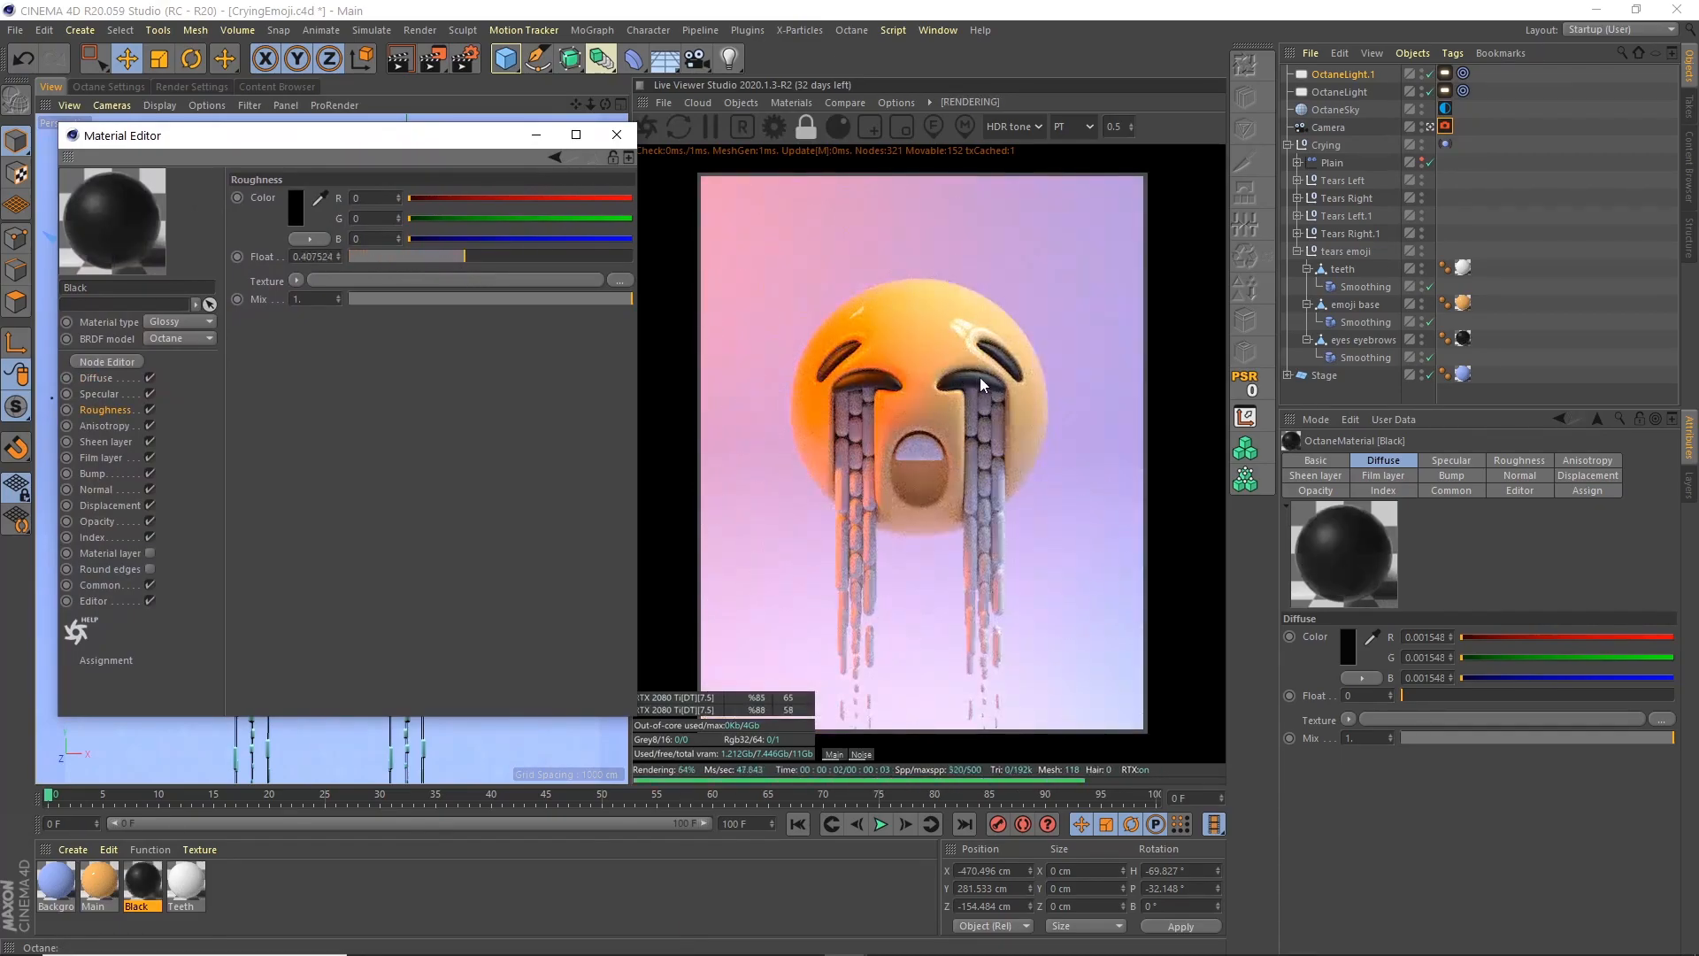
click(616, 134)
key(ctrl+s)
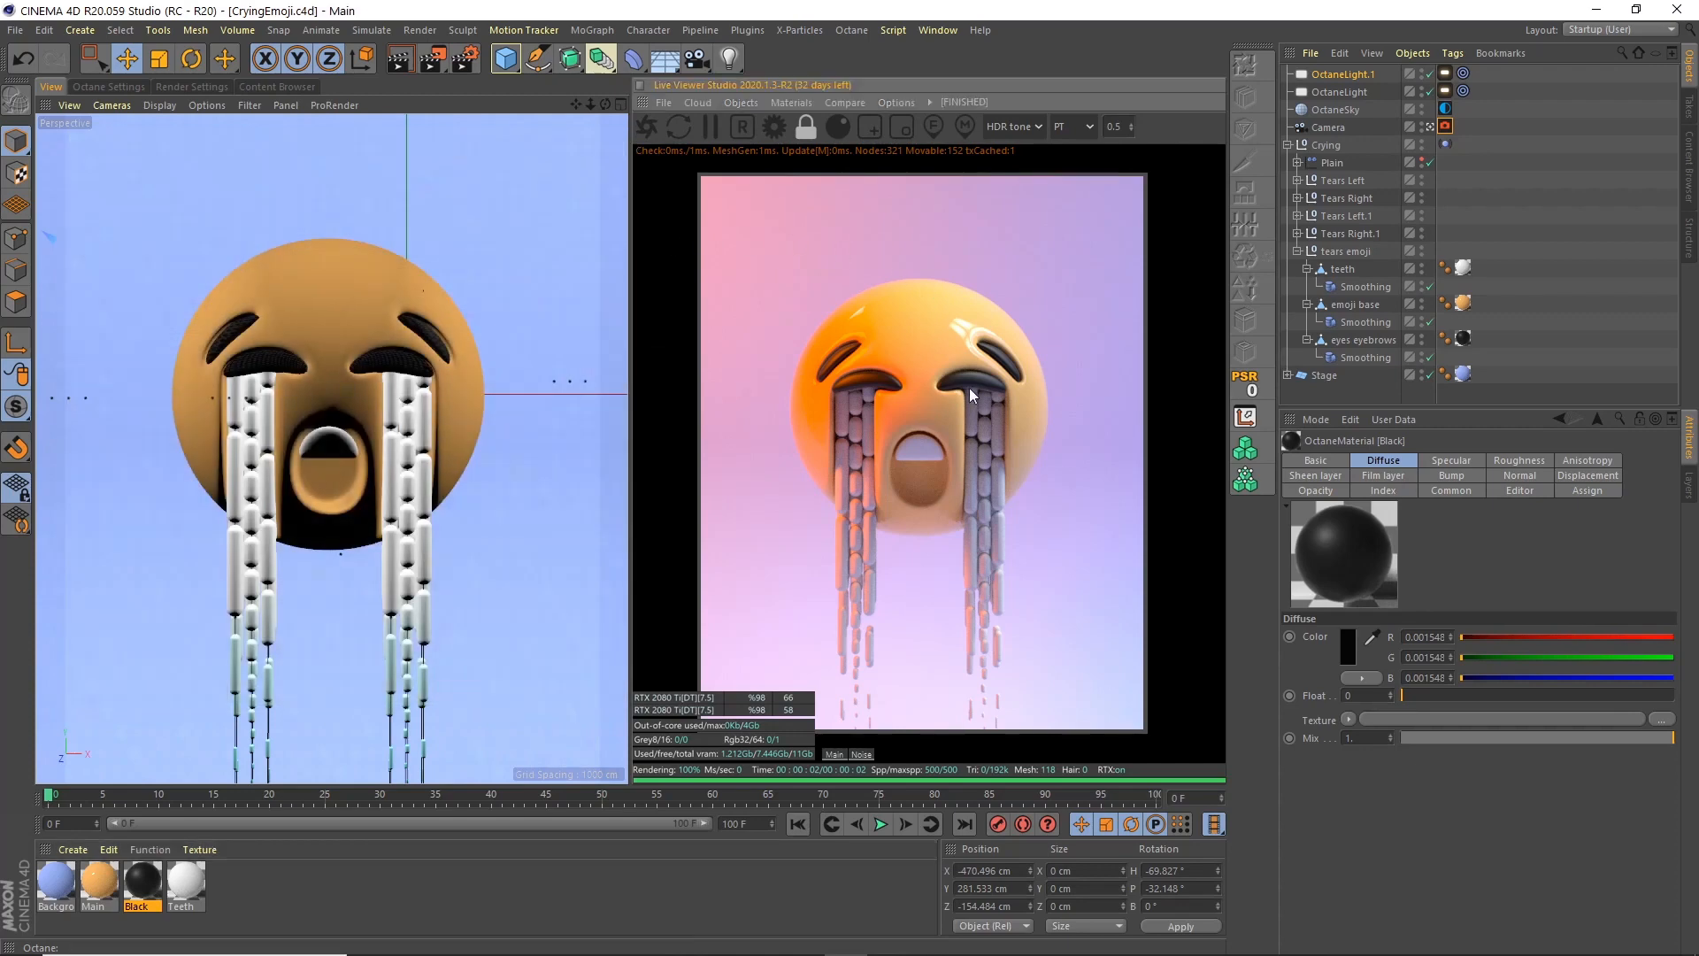
Open the Main material in the Octane Node Editor and arrange the windows so the live render stays visible beside it
double_click(98, 880)
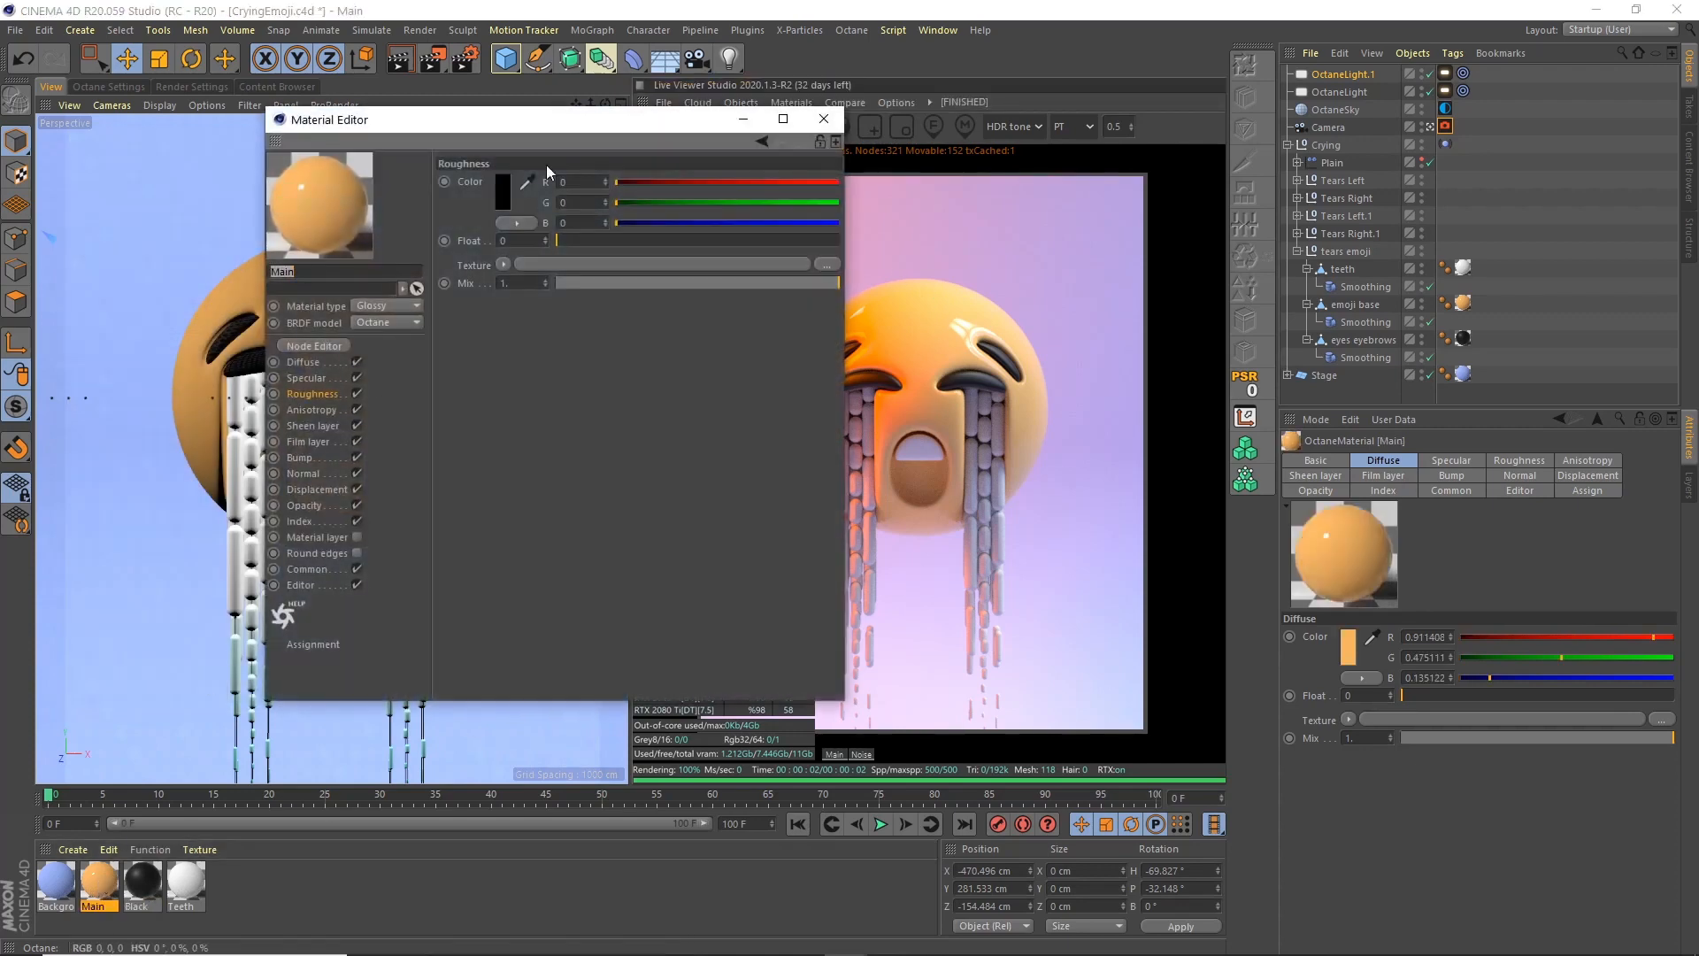
drag(545, 119, 315, 127)
click(88, 357)
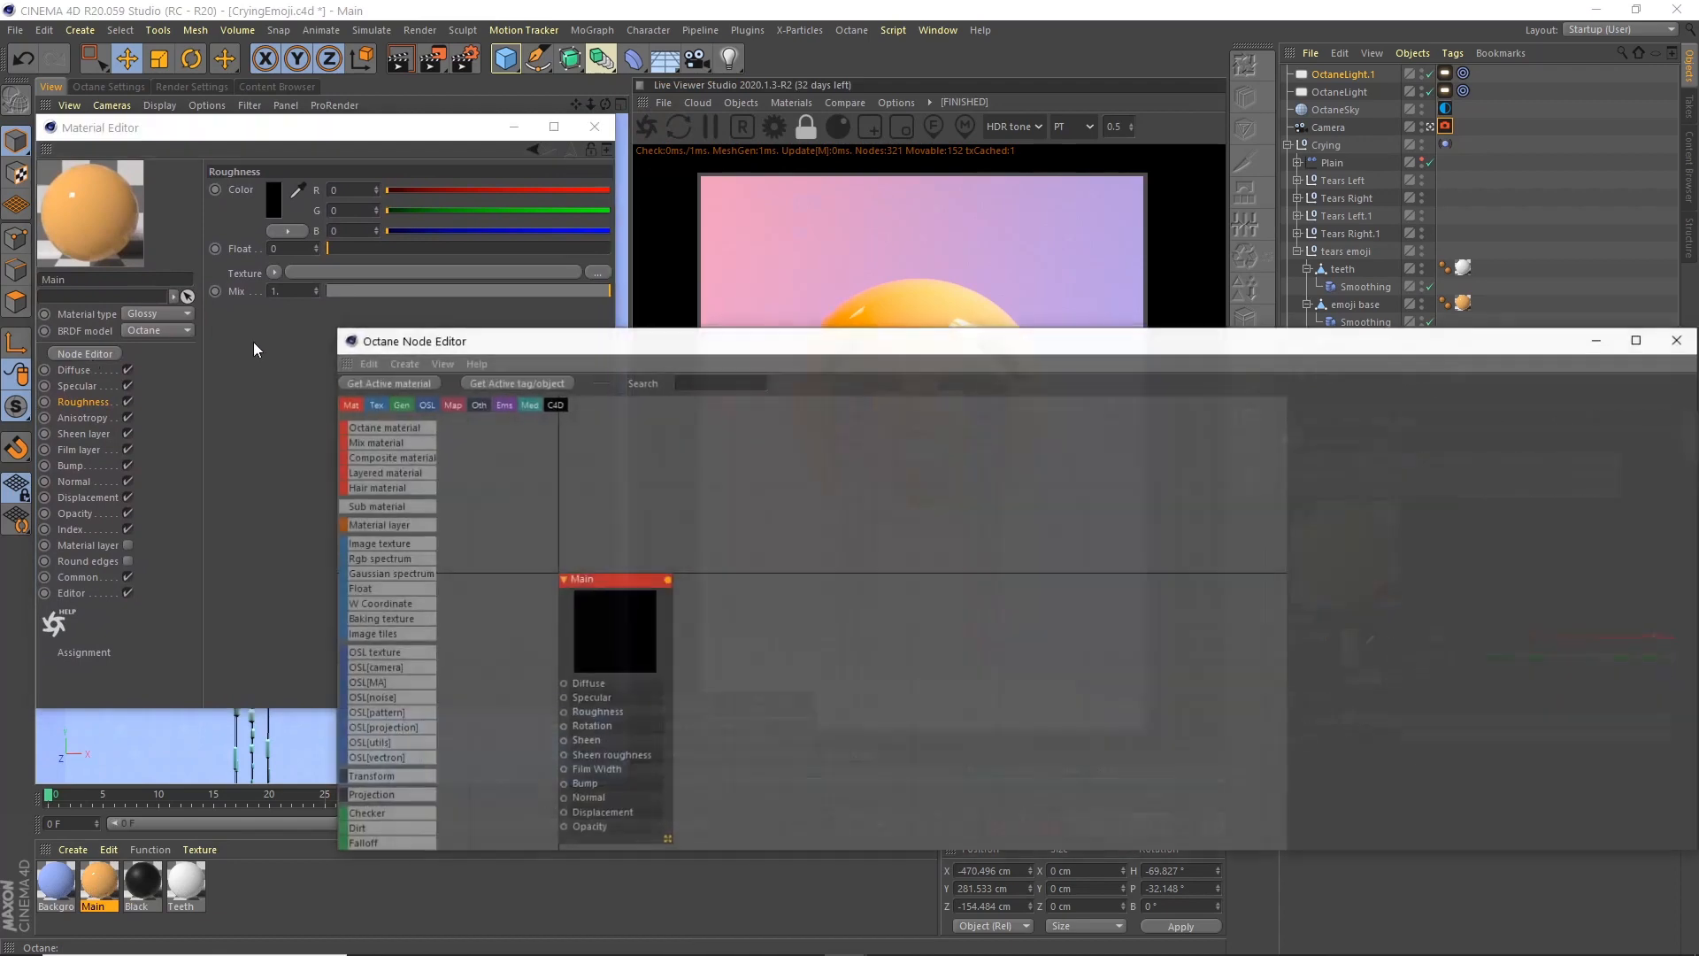
drag(947, 344, 557, 289)
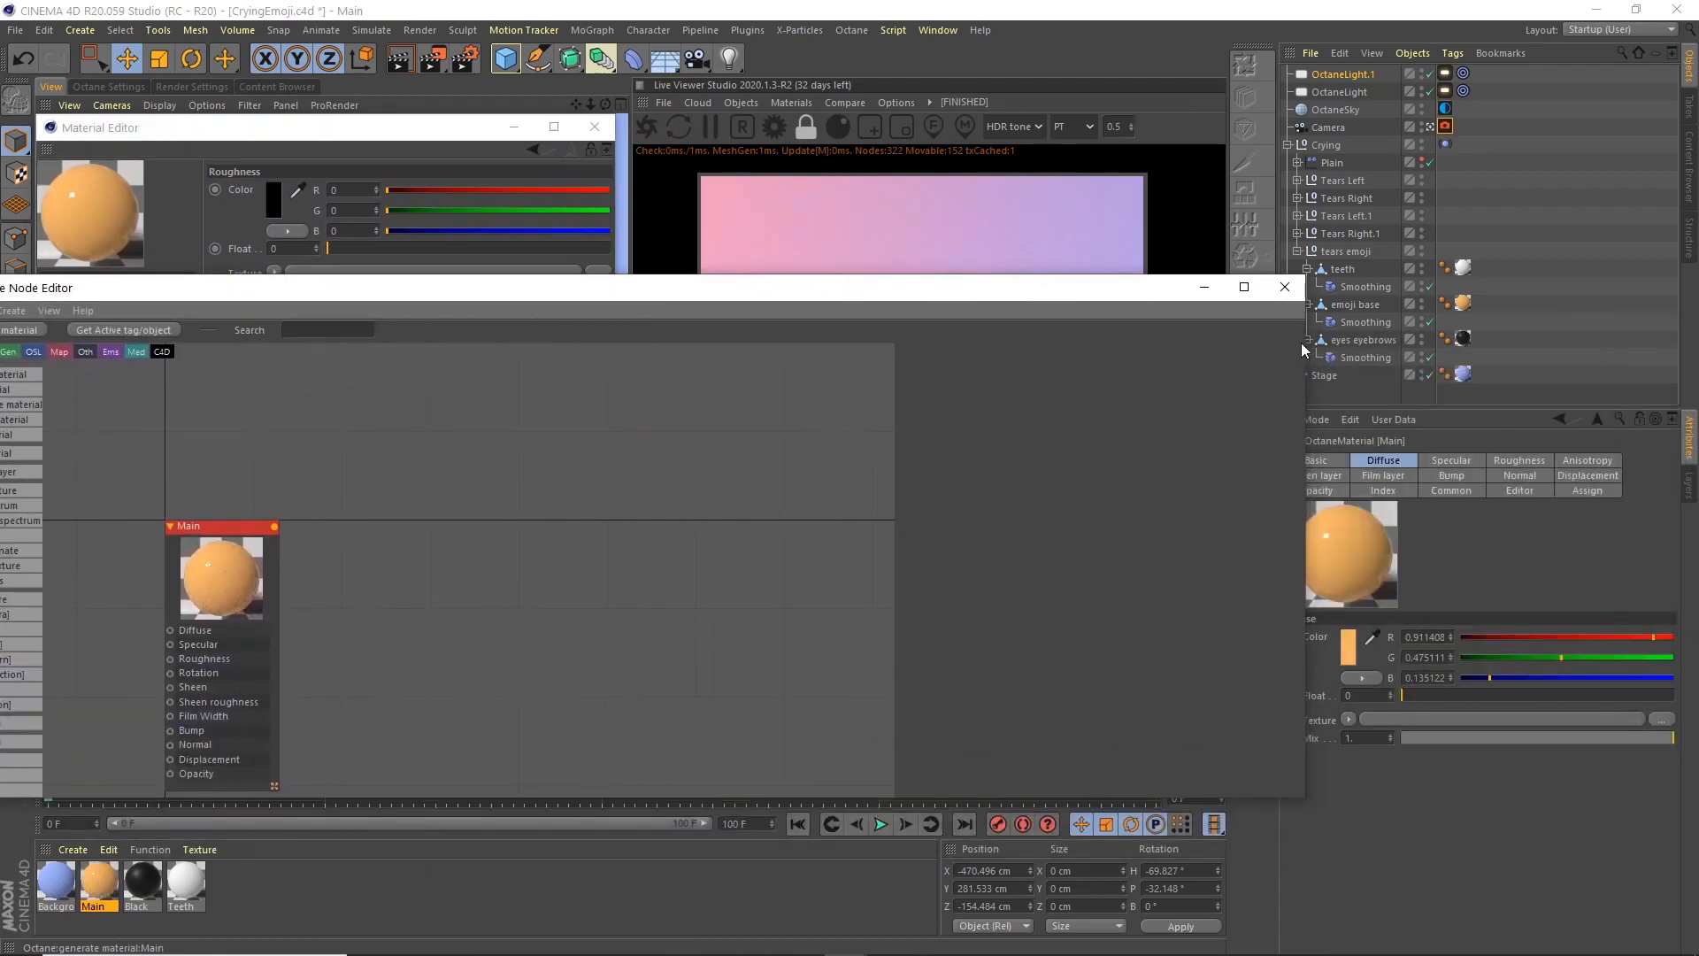
drag(1305, 342, 683, 323)
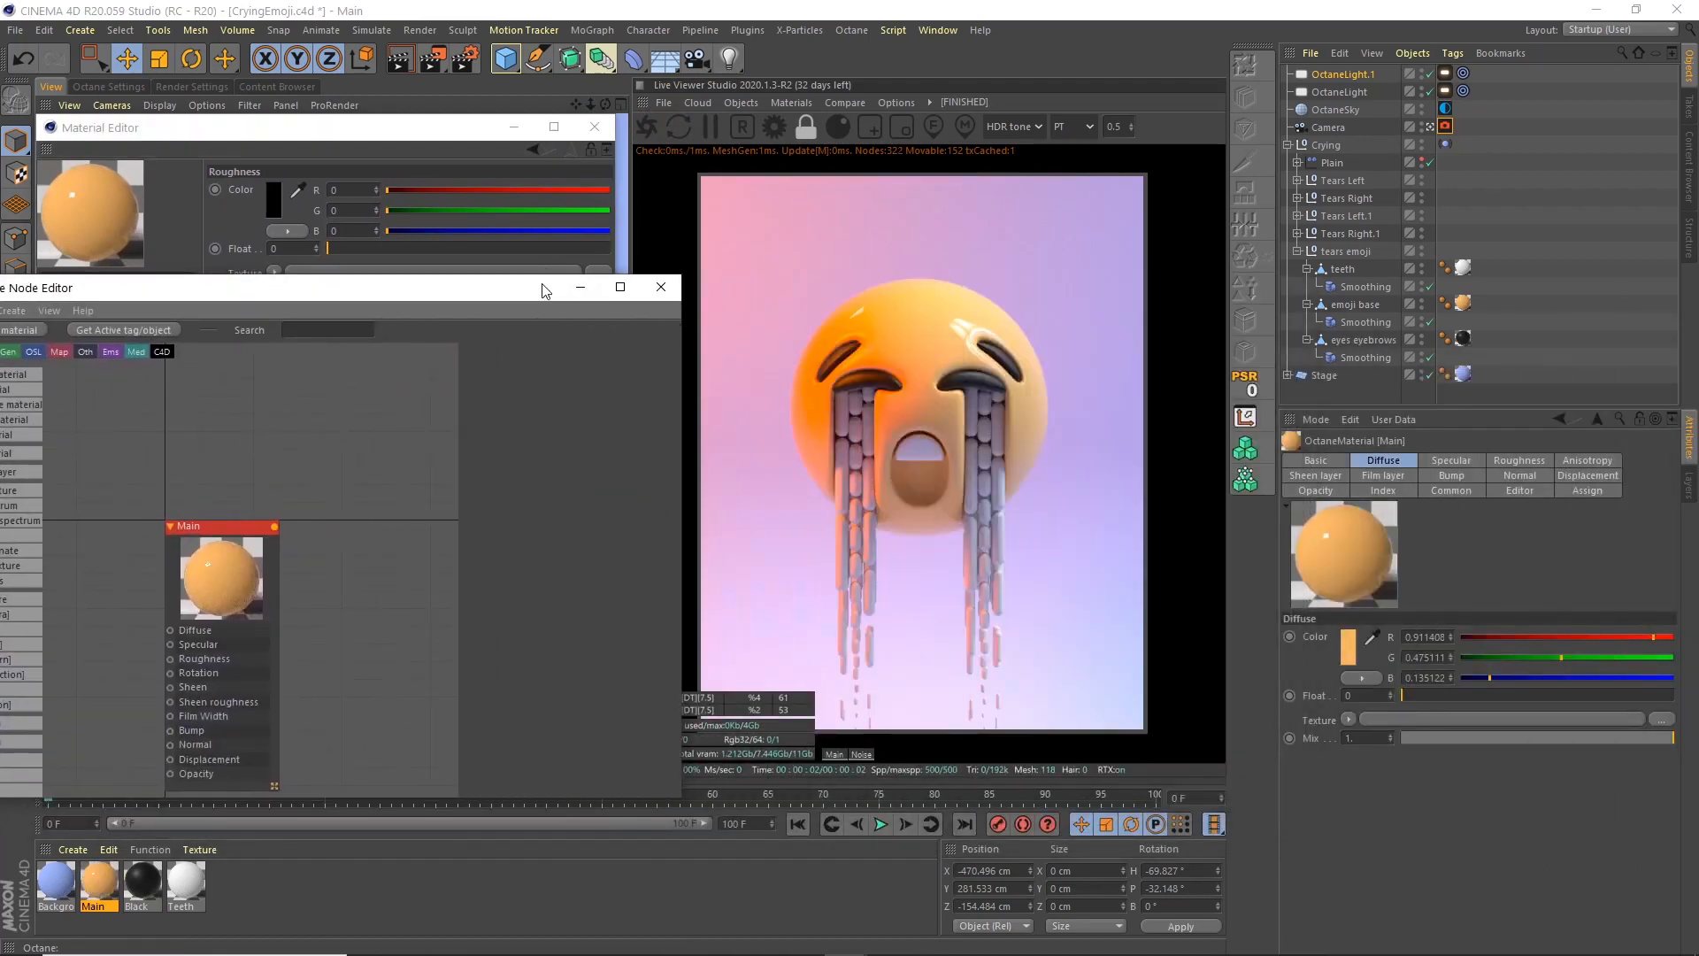
drag(542, 287, 531, 211)
drag(630, 150, 719, 150)
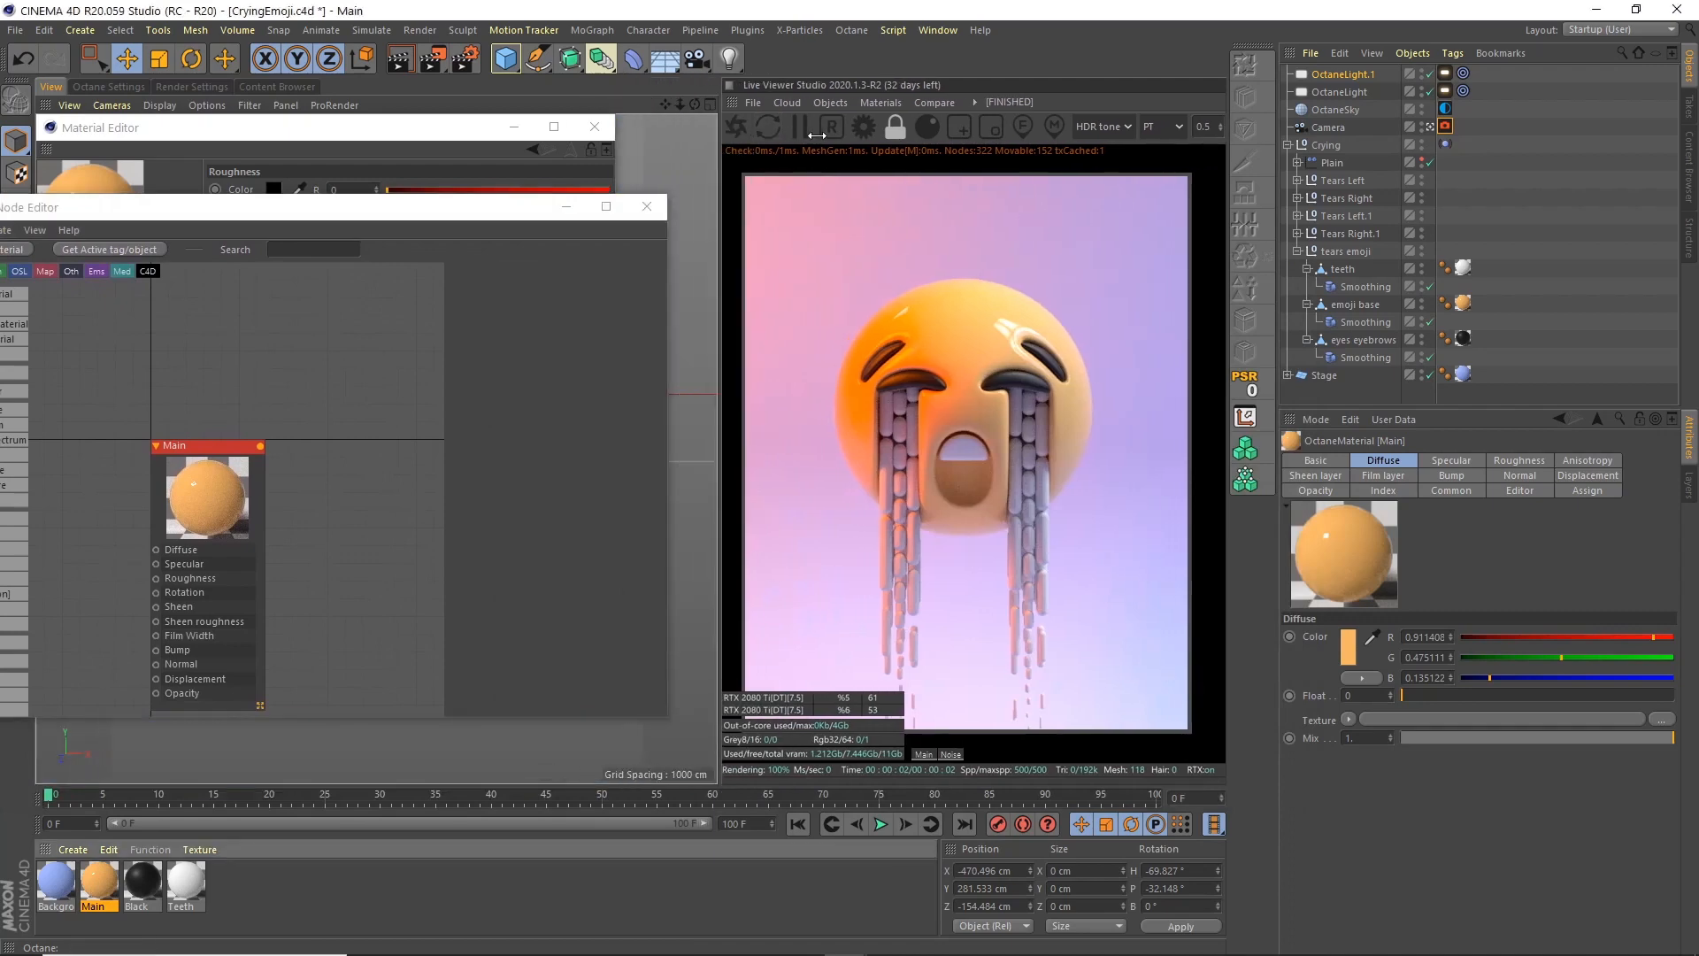
drag(493, 208, 587, 200)
drag(310, 442, 470, 318)
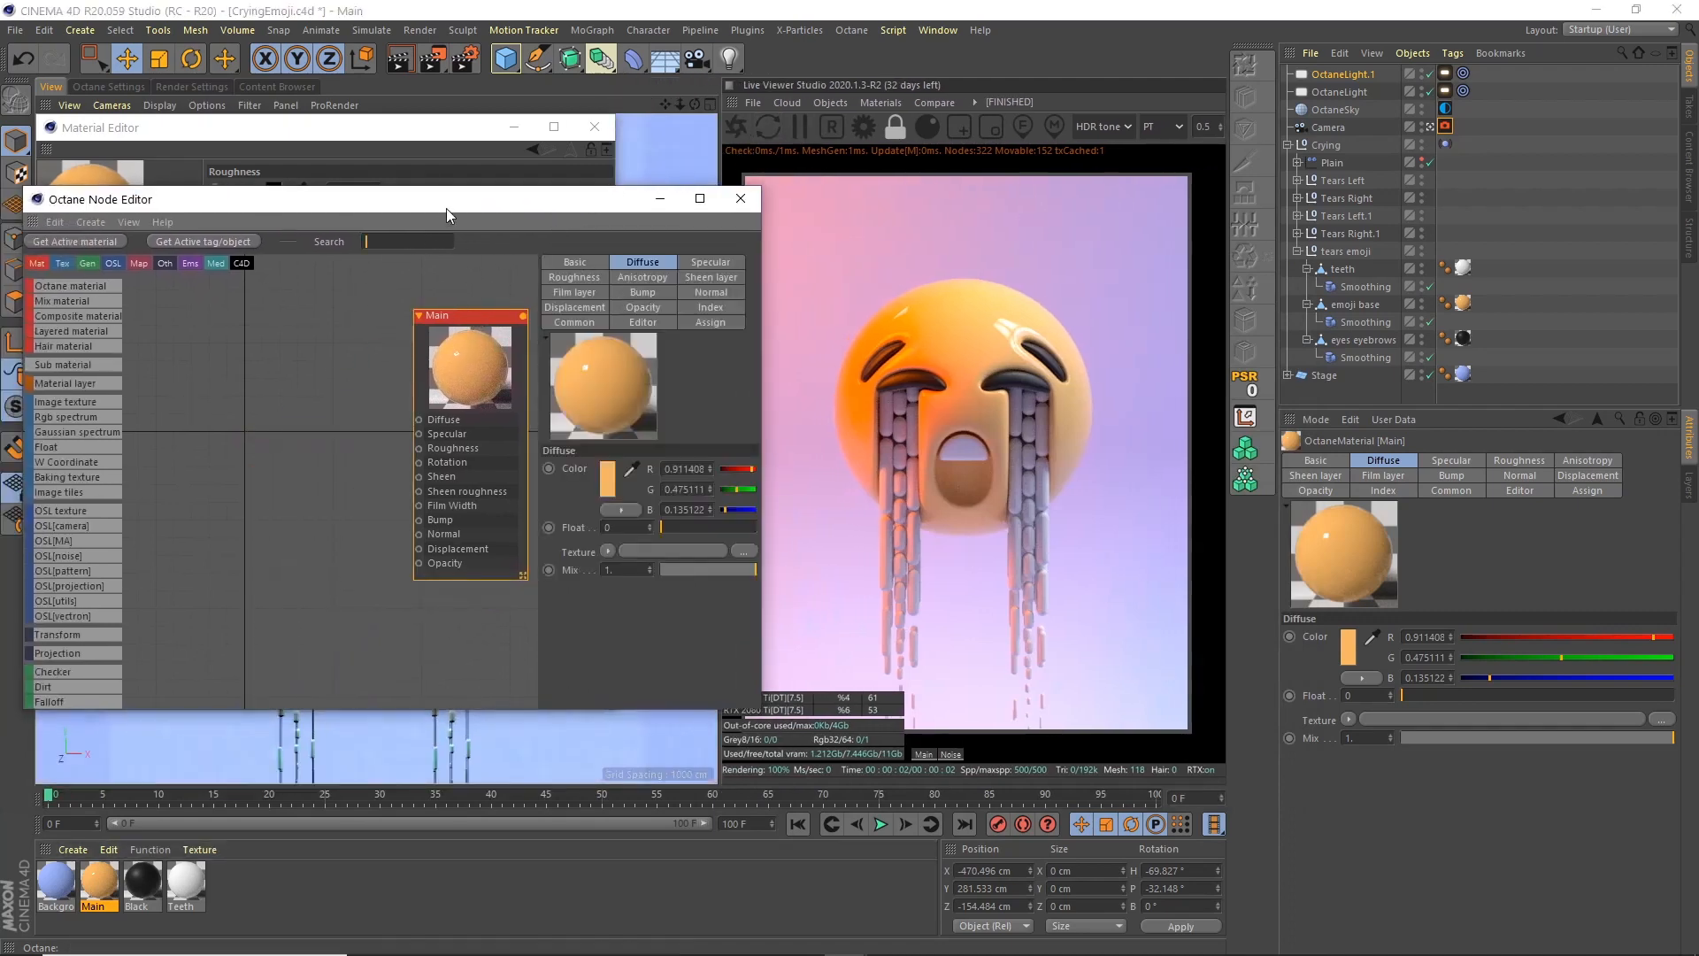
Add an image texture node loaded with SmudgesLarge001_OVERLAY_VAR1_3K and connect it to the Main material's Roughness
text(image)
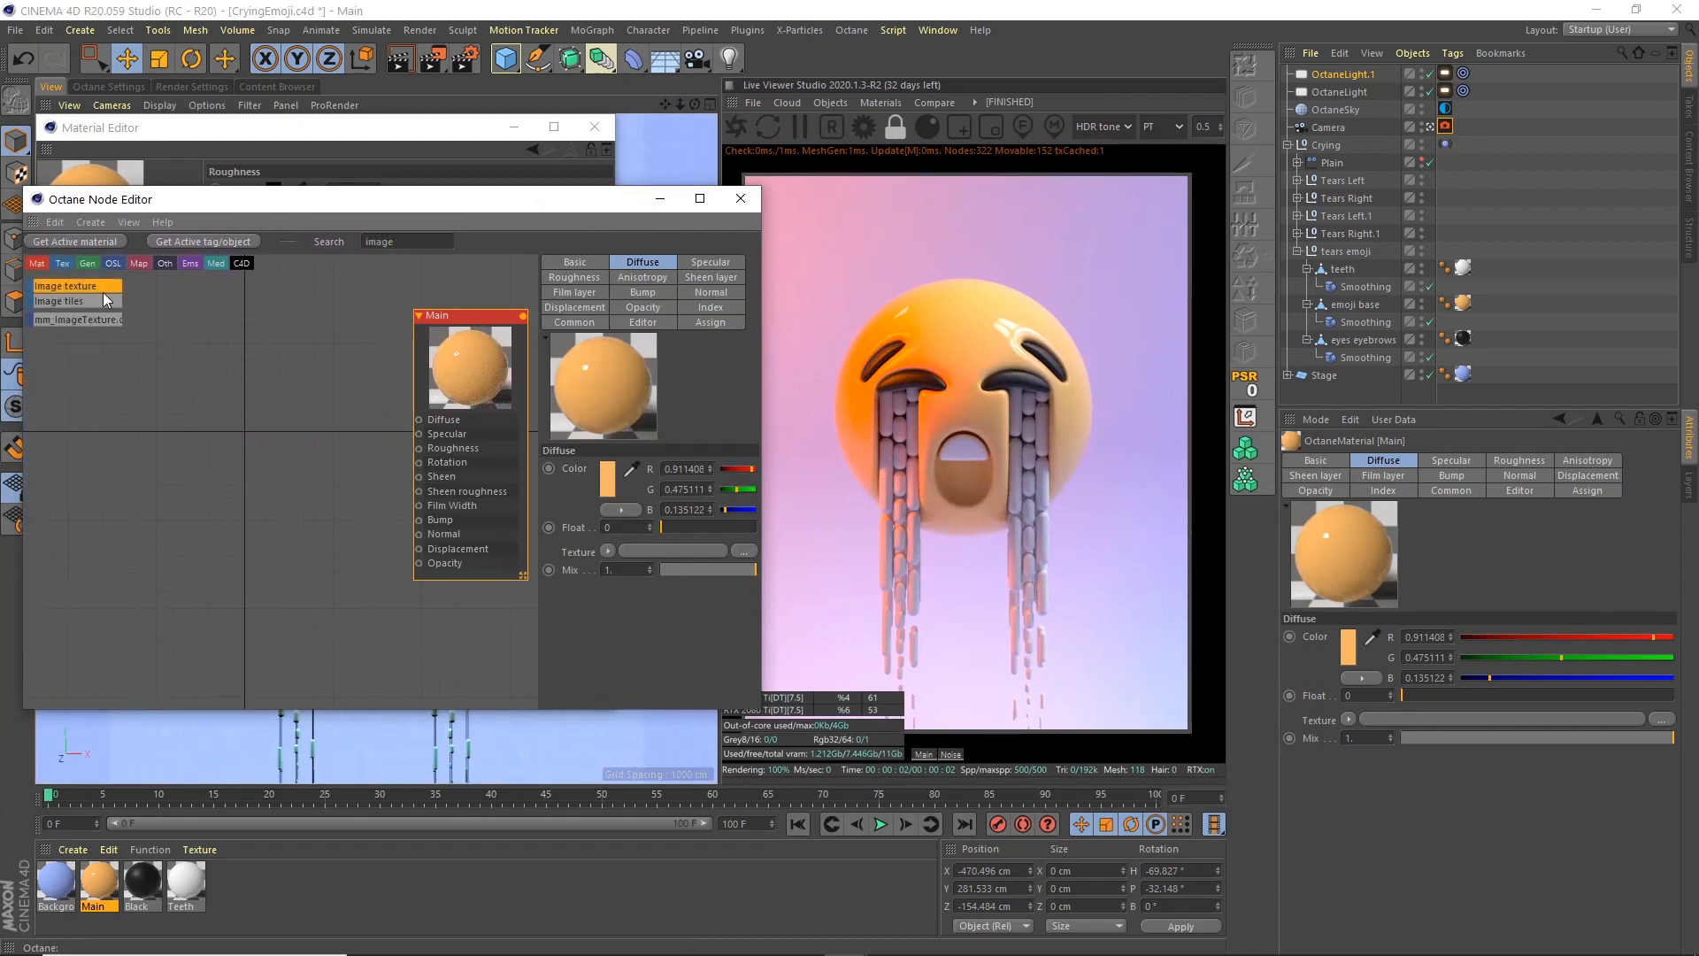
drag(103, 292, 112, 416)
click(112, 404)
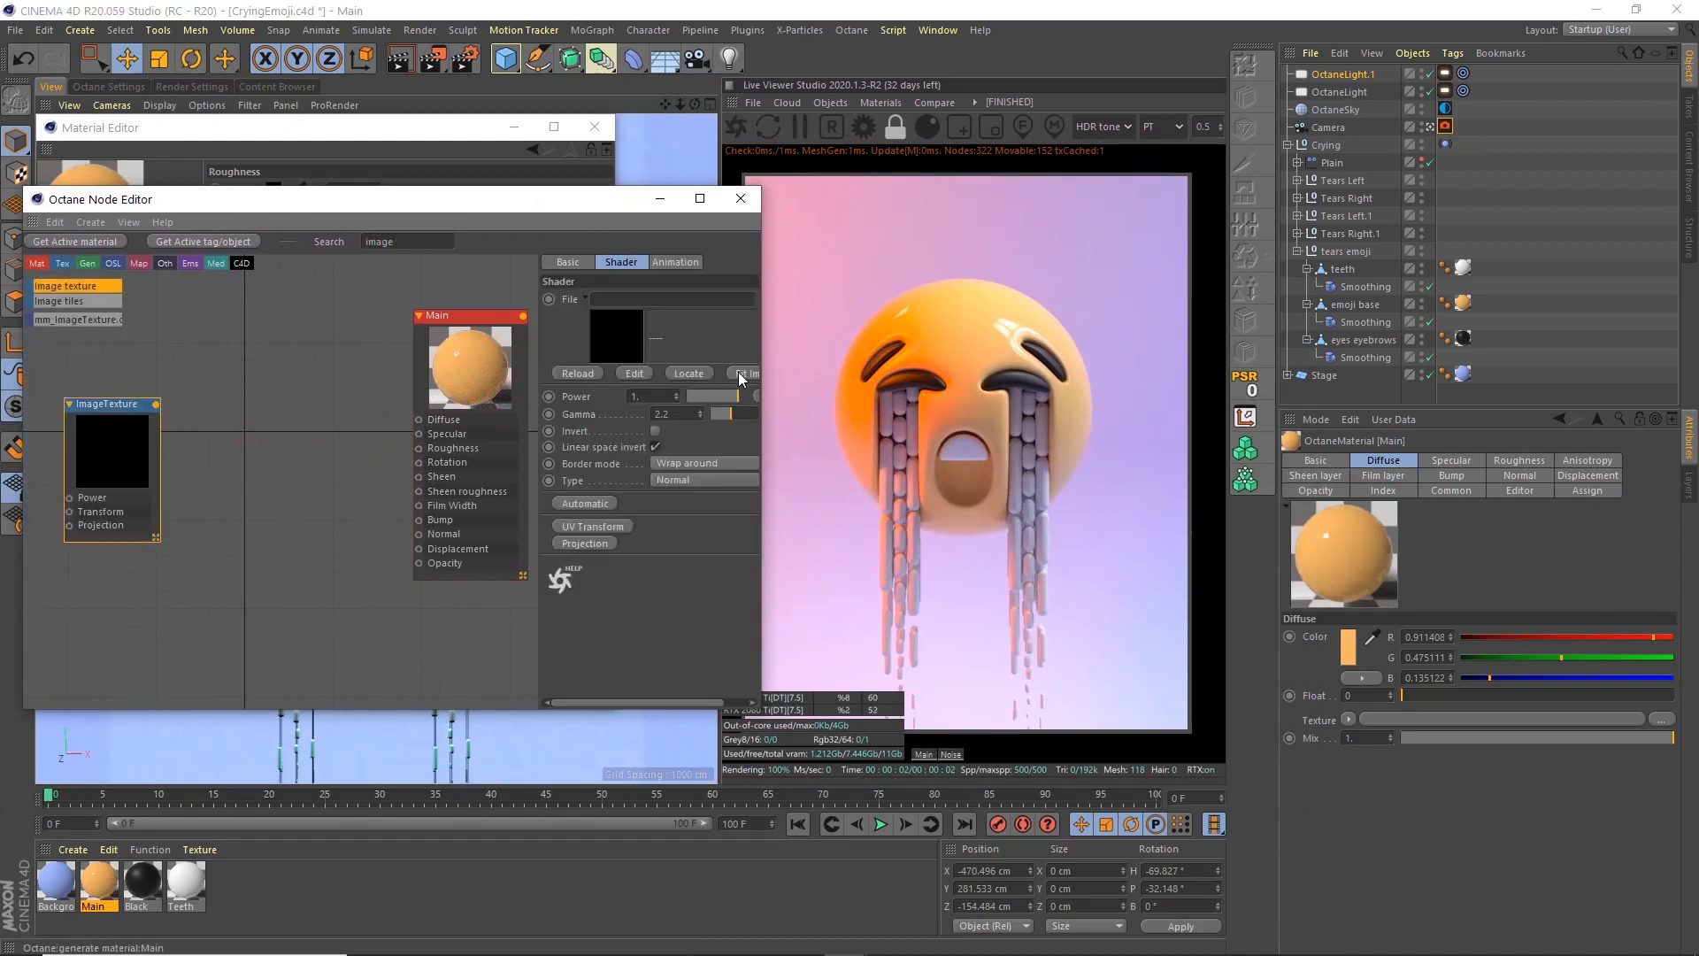
drag(762, 314, 819, 306)
click(819, 304)
click(329, 358)
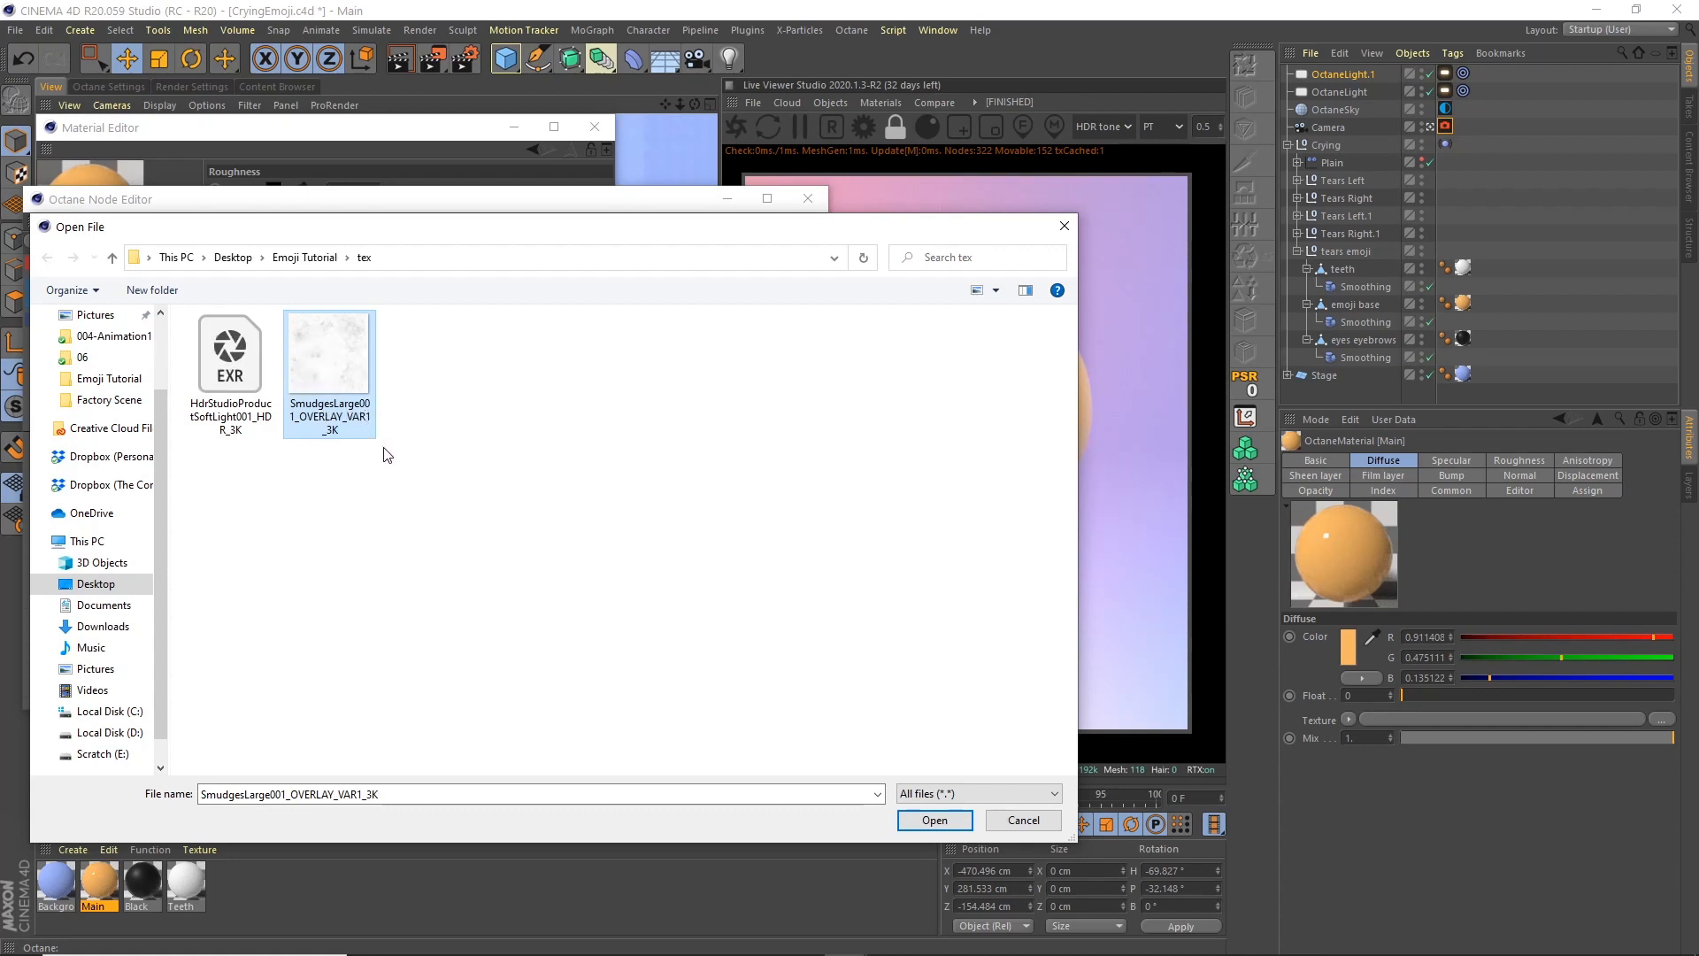
click(929, 820)
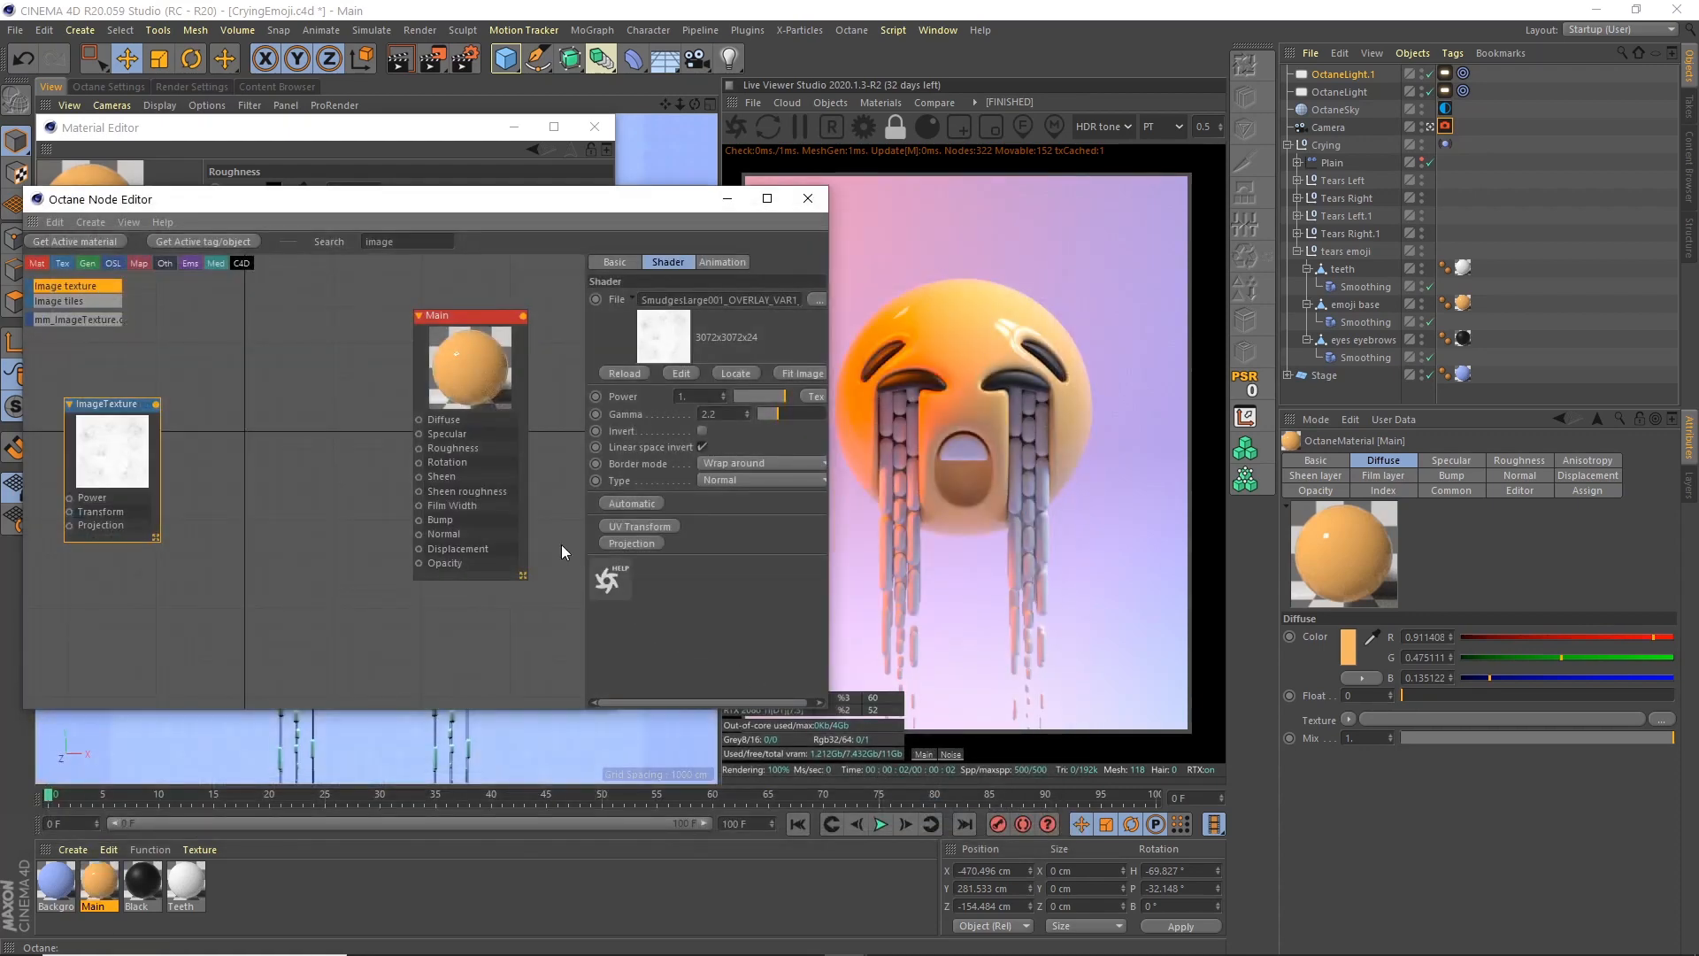
drag(156, 406, 420, 456)
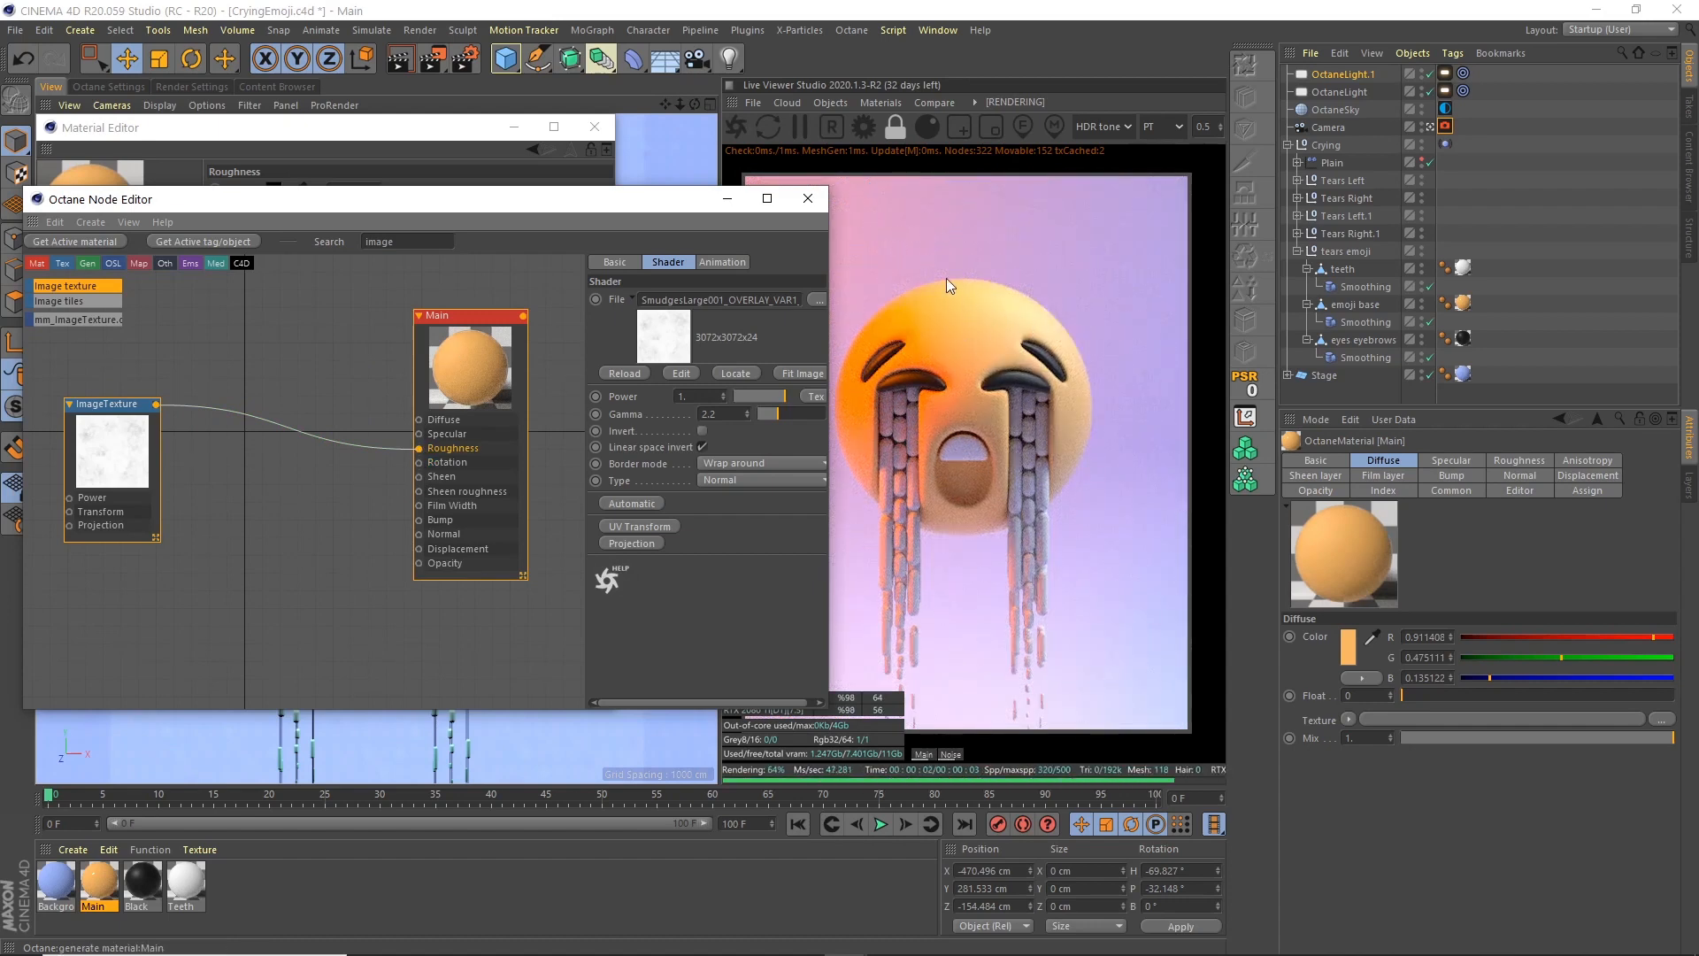
drag(142, 477, 145, 477)
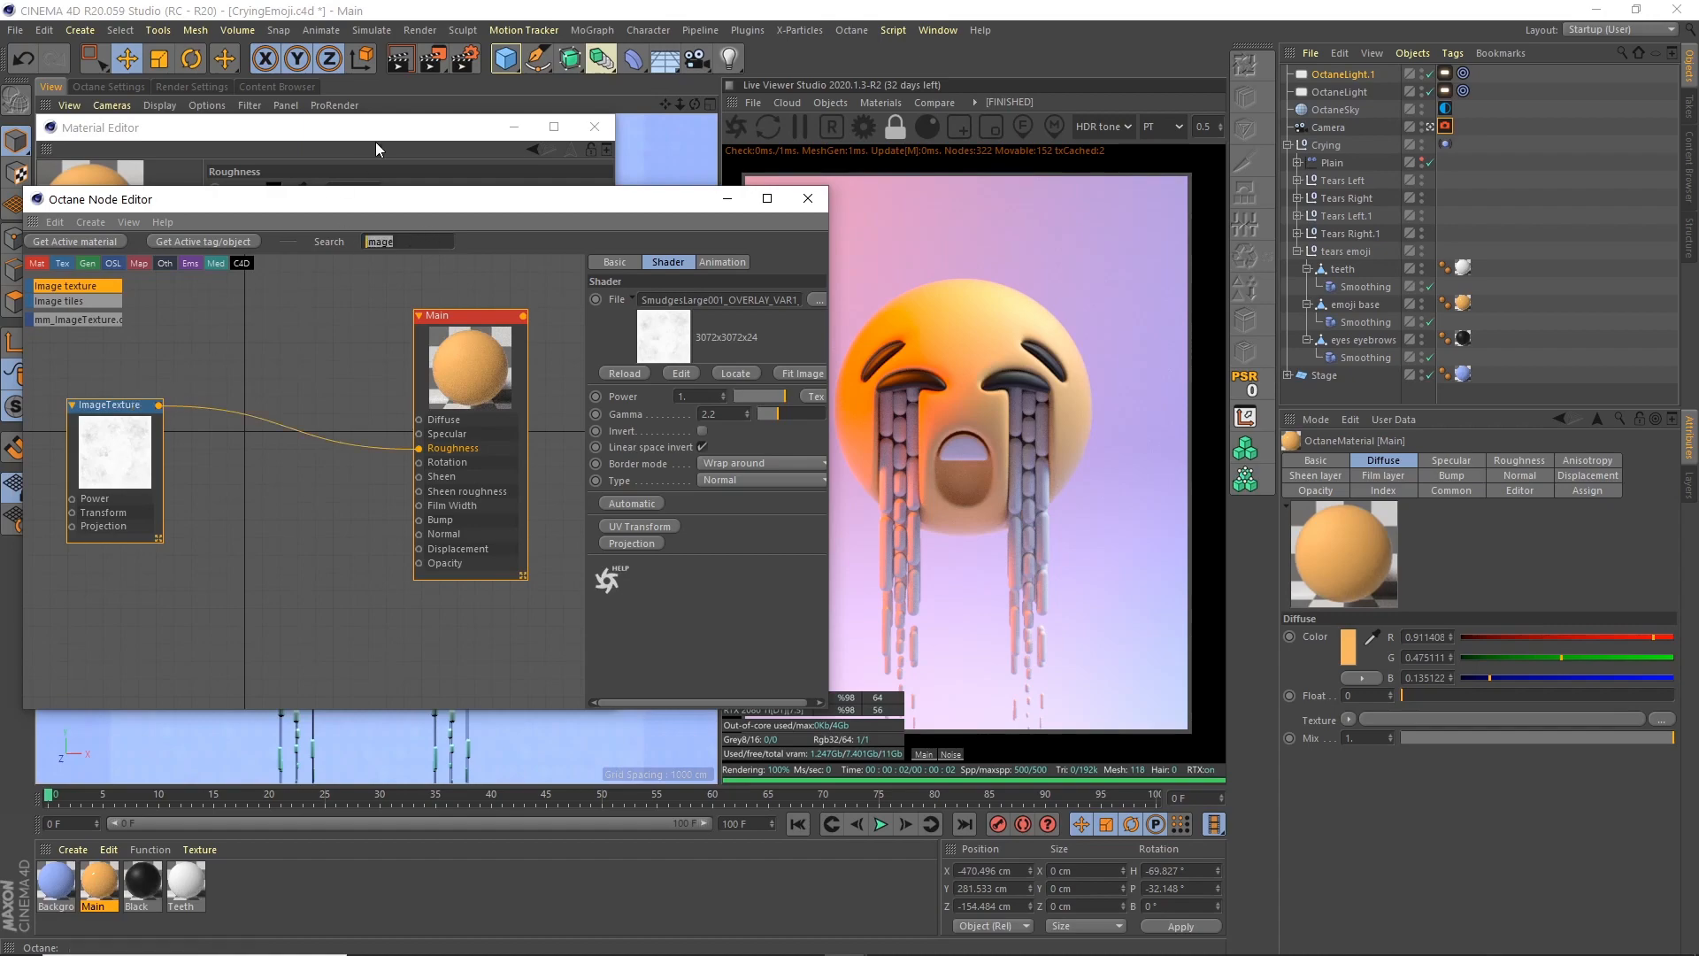
Insert an Octane gradient node between the smudge texture and Roughness, and move its white knot to about the middle
text(grad)
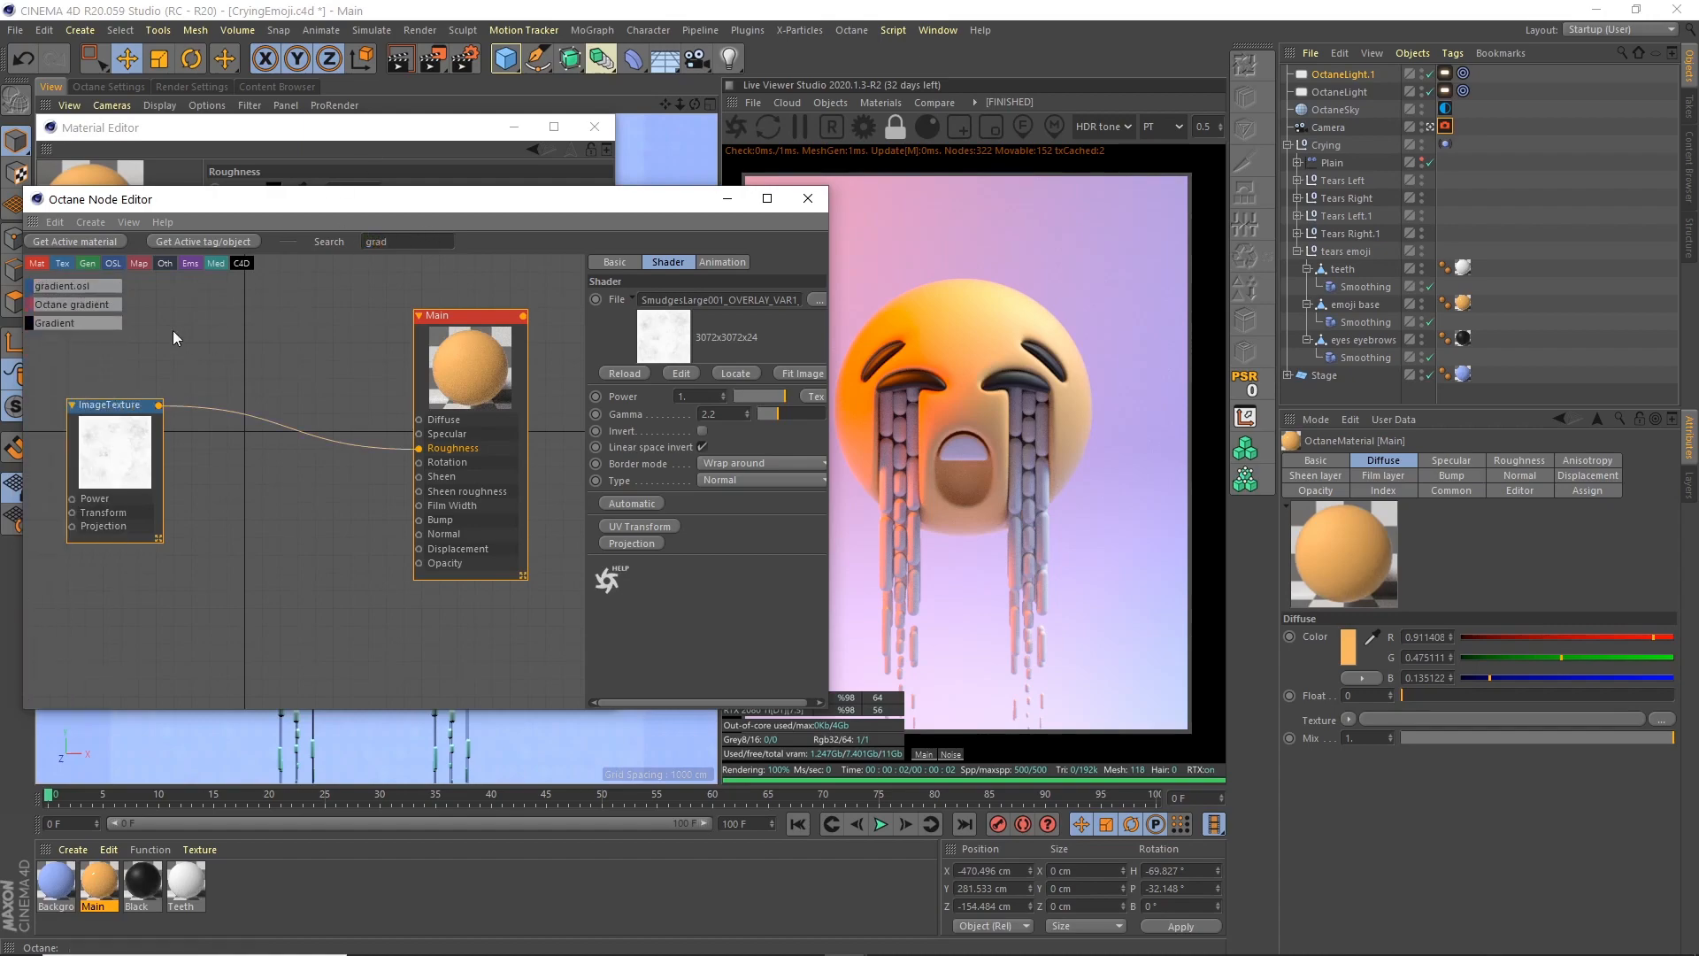
drag(253, 419, 266, 417)
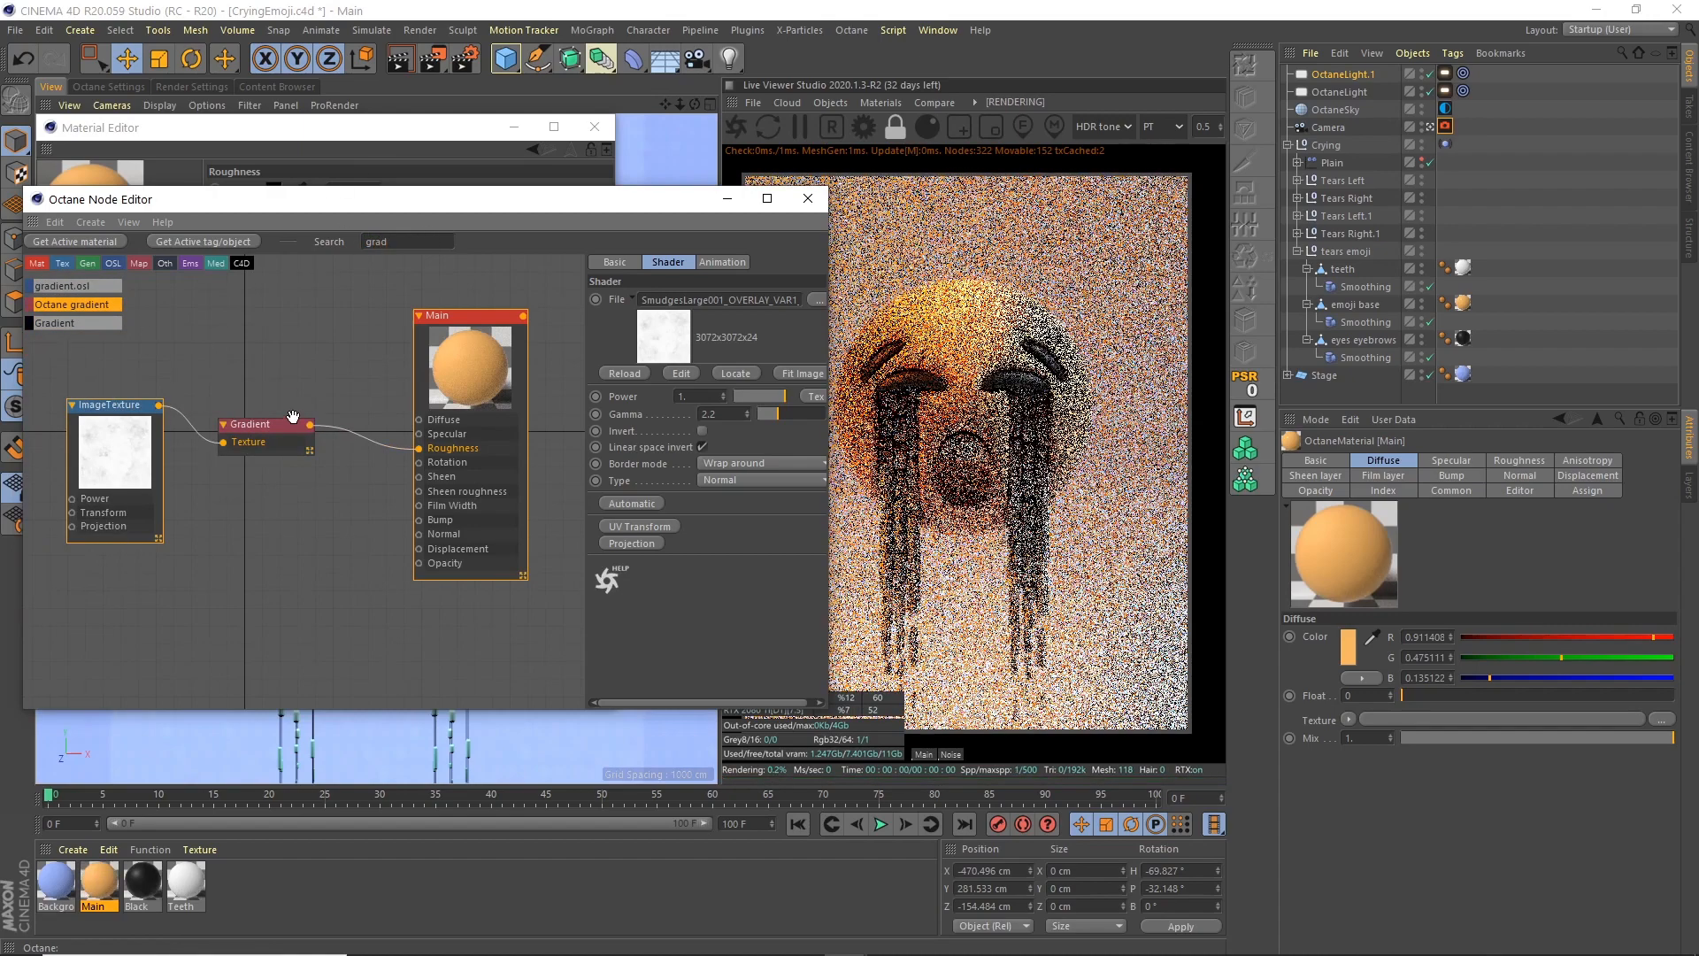
drag(824, 473, 750, 479)
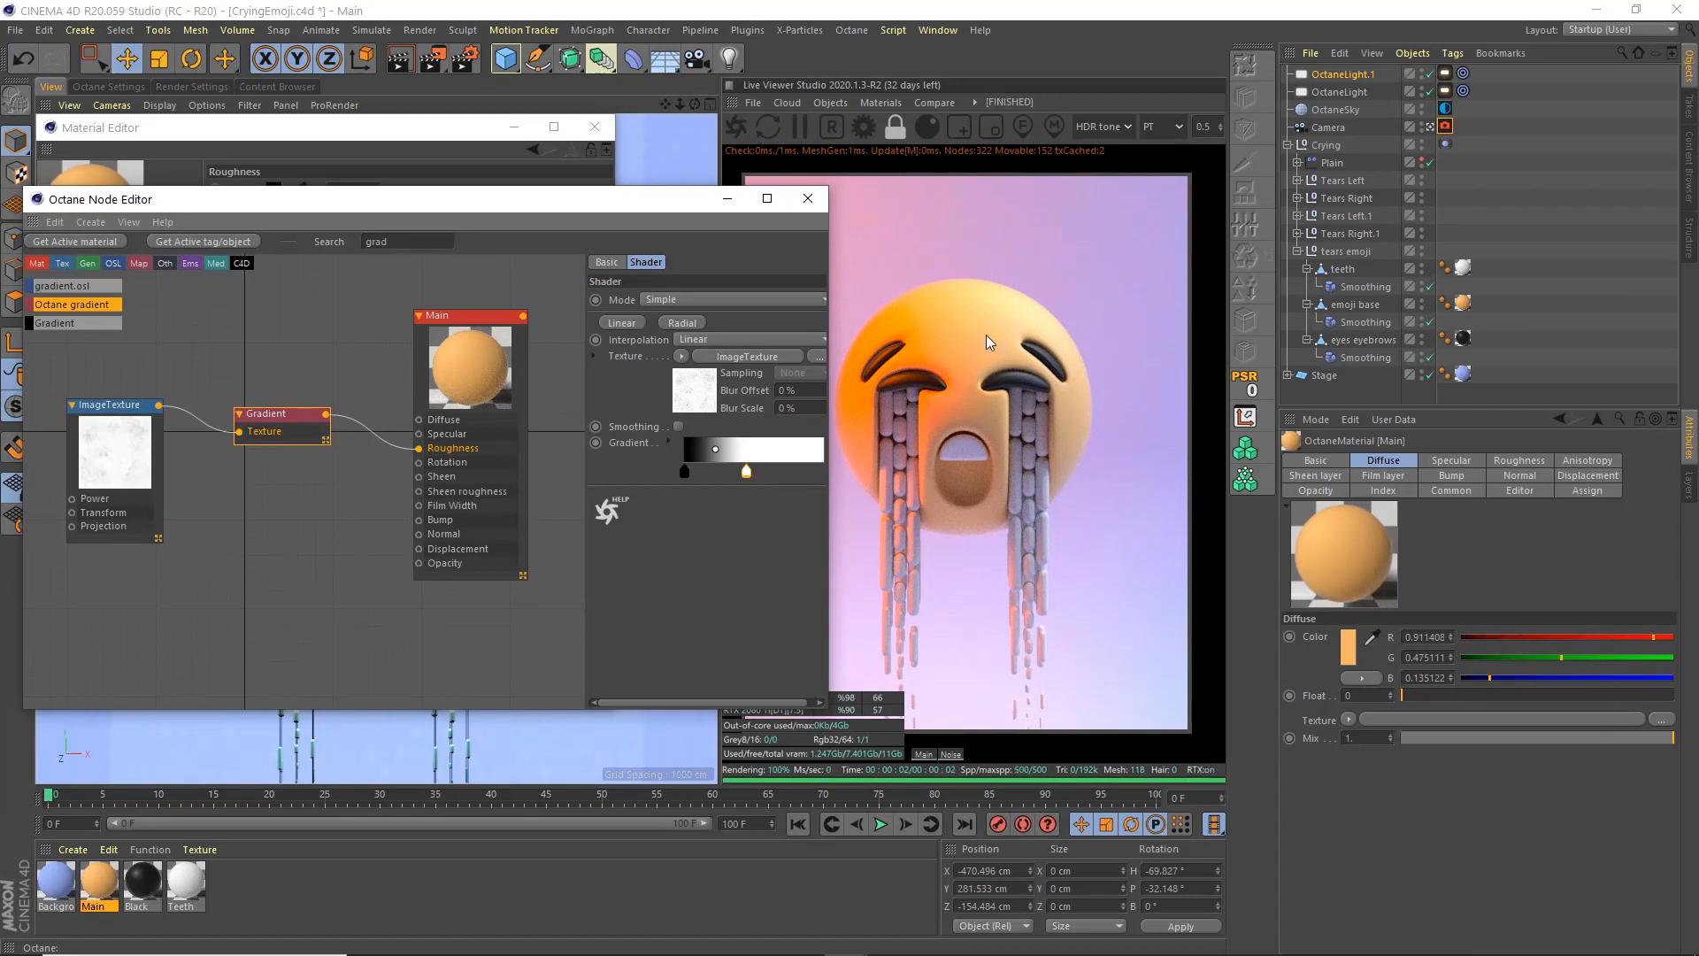
Solo the Gradient node, move its white knot to the far end and its black knot close to it, and end solo
right_click(281, 427)
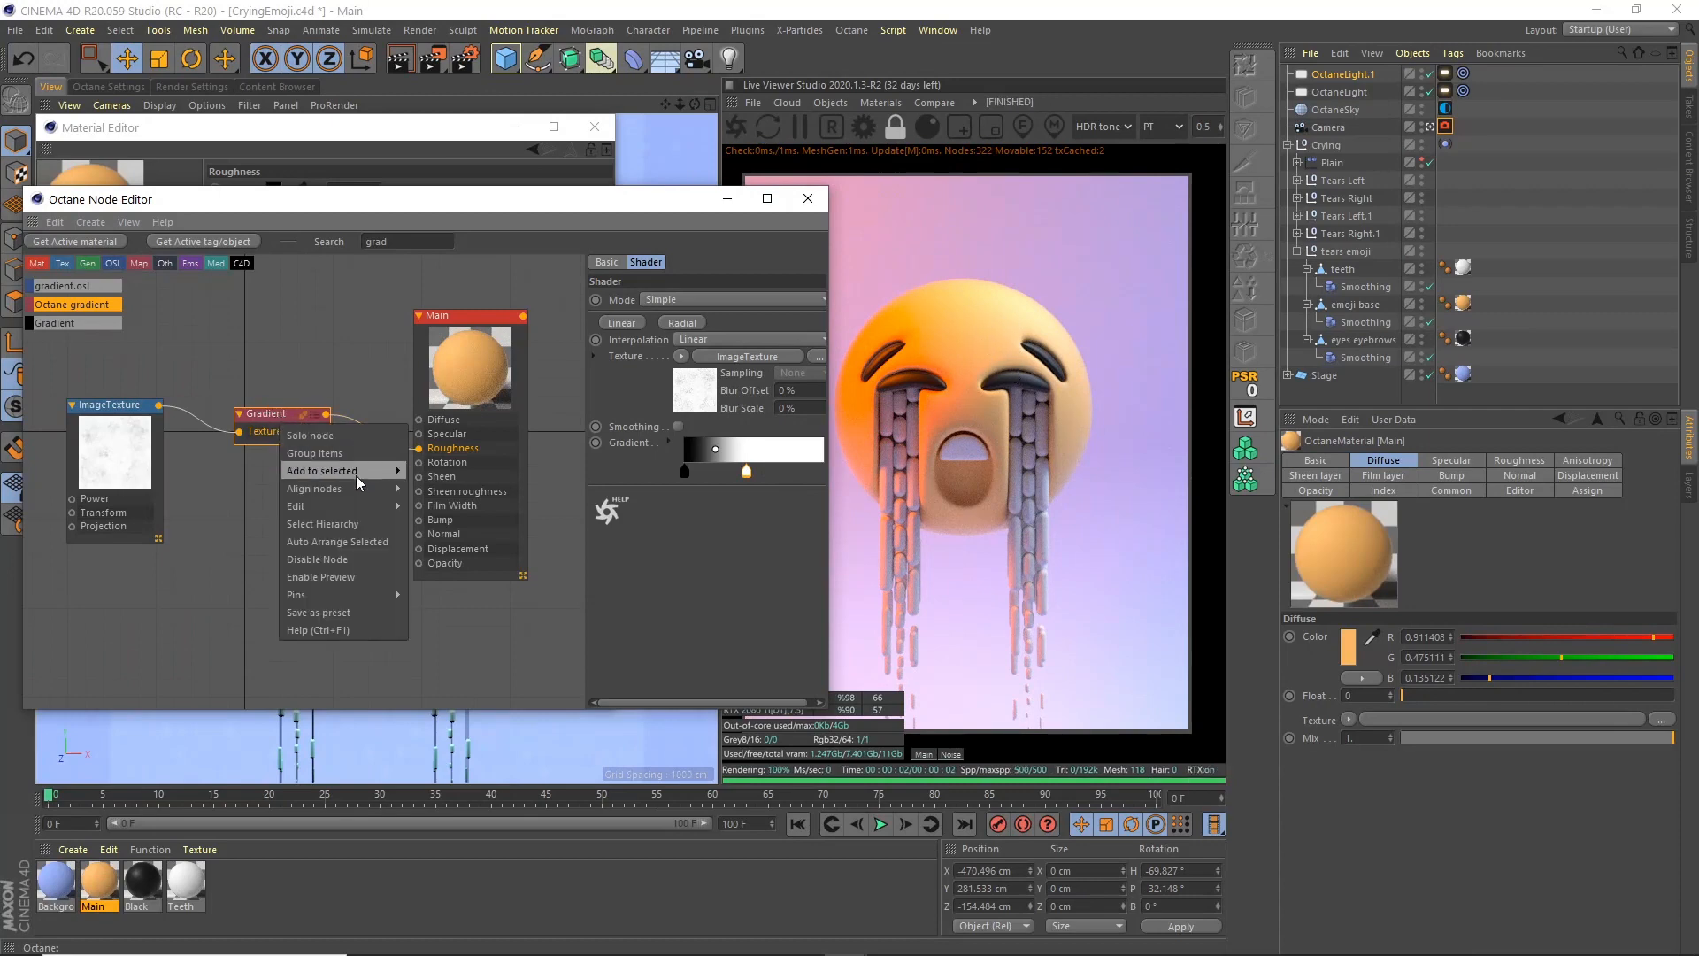
click(342, 438)
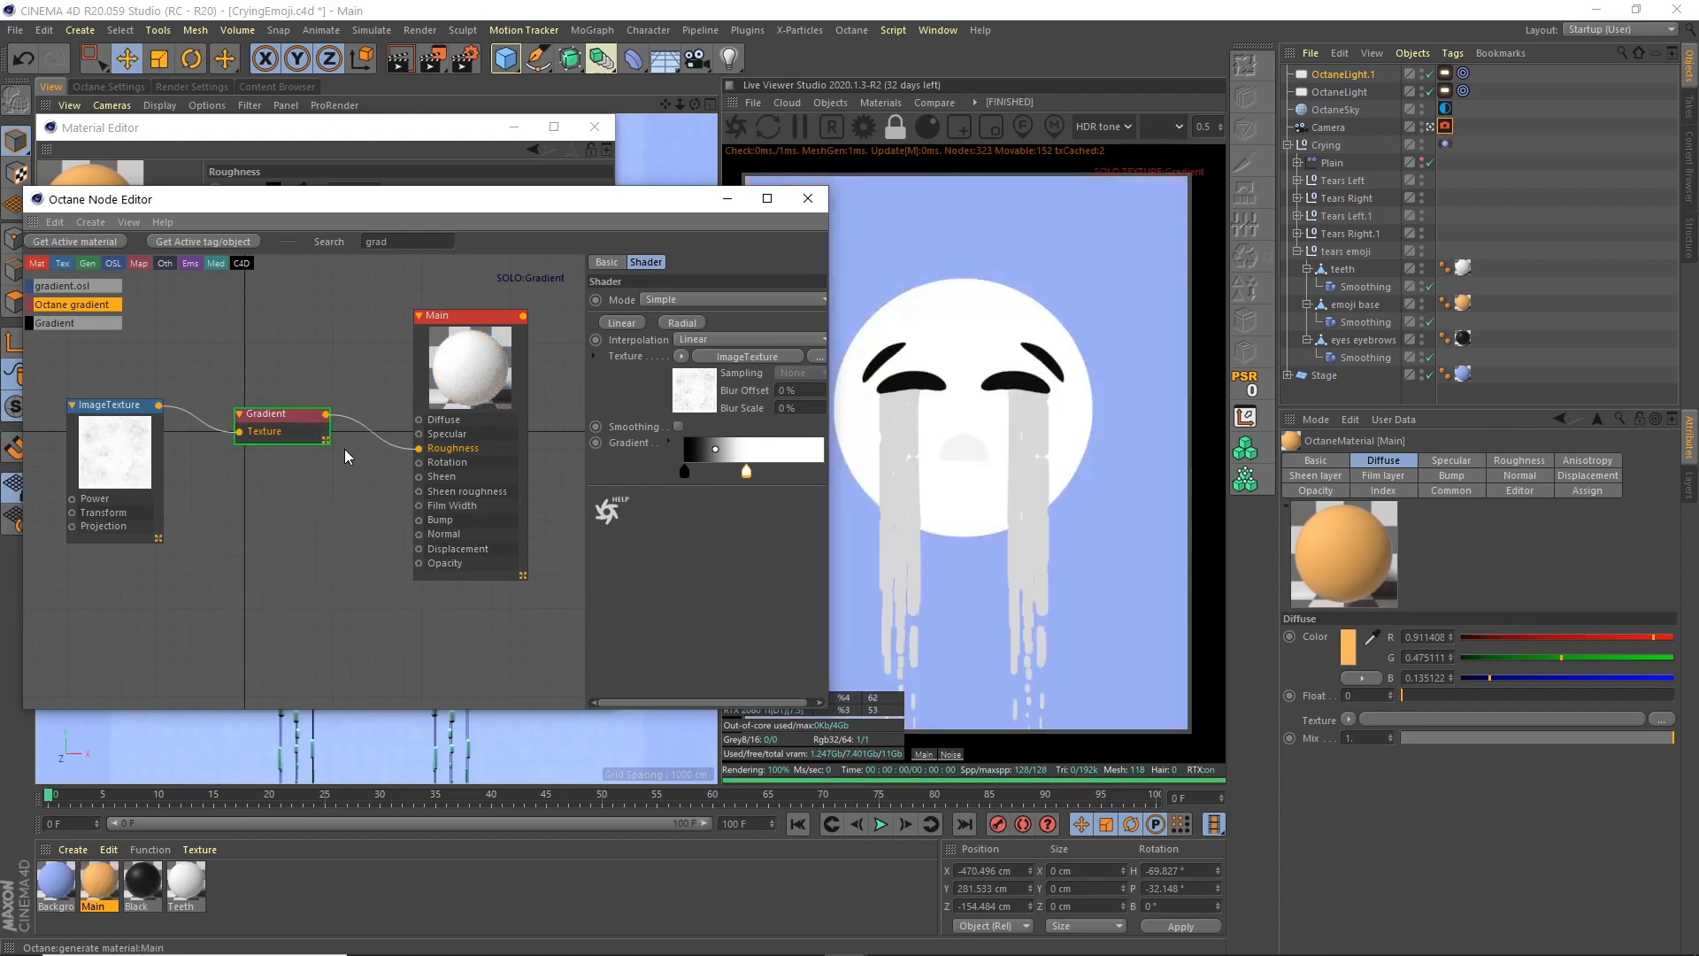
drag(747, 474, 827, 474)
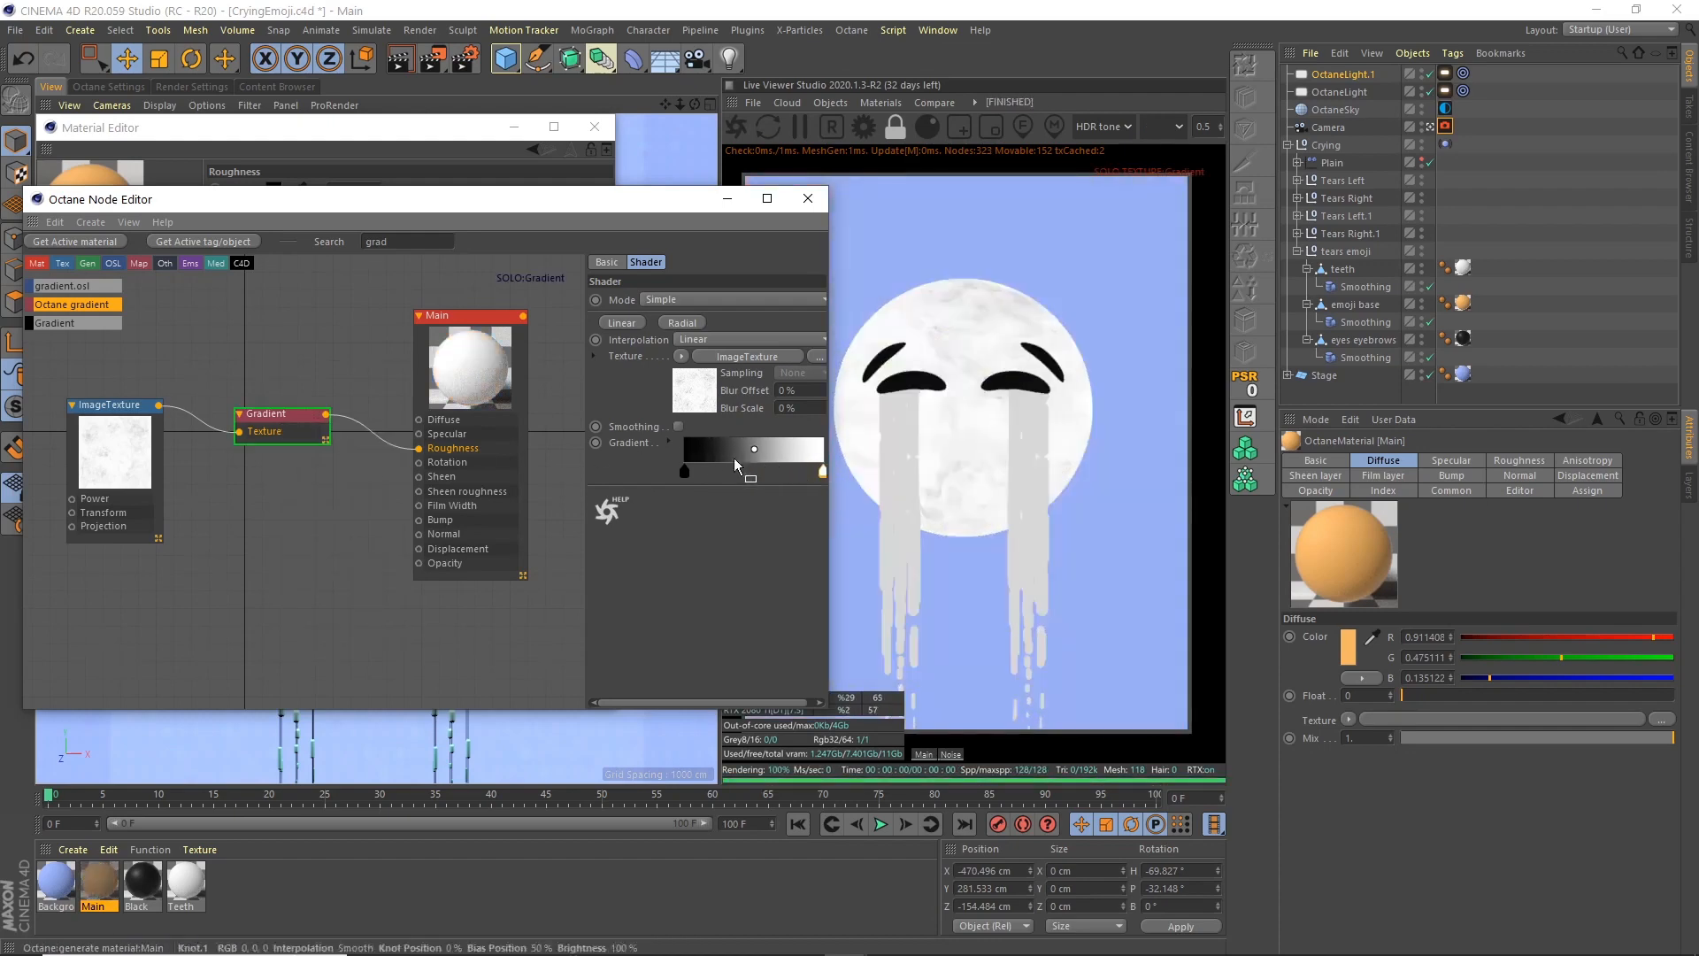
drag(685, 475, 784, 475)
click(816, 475)
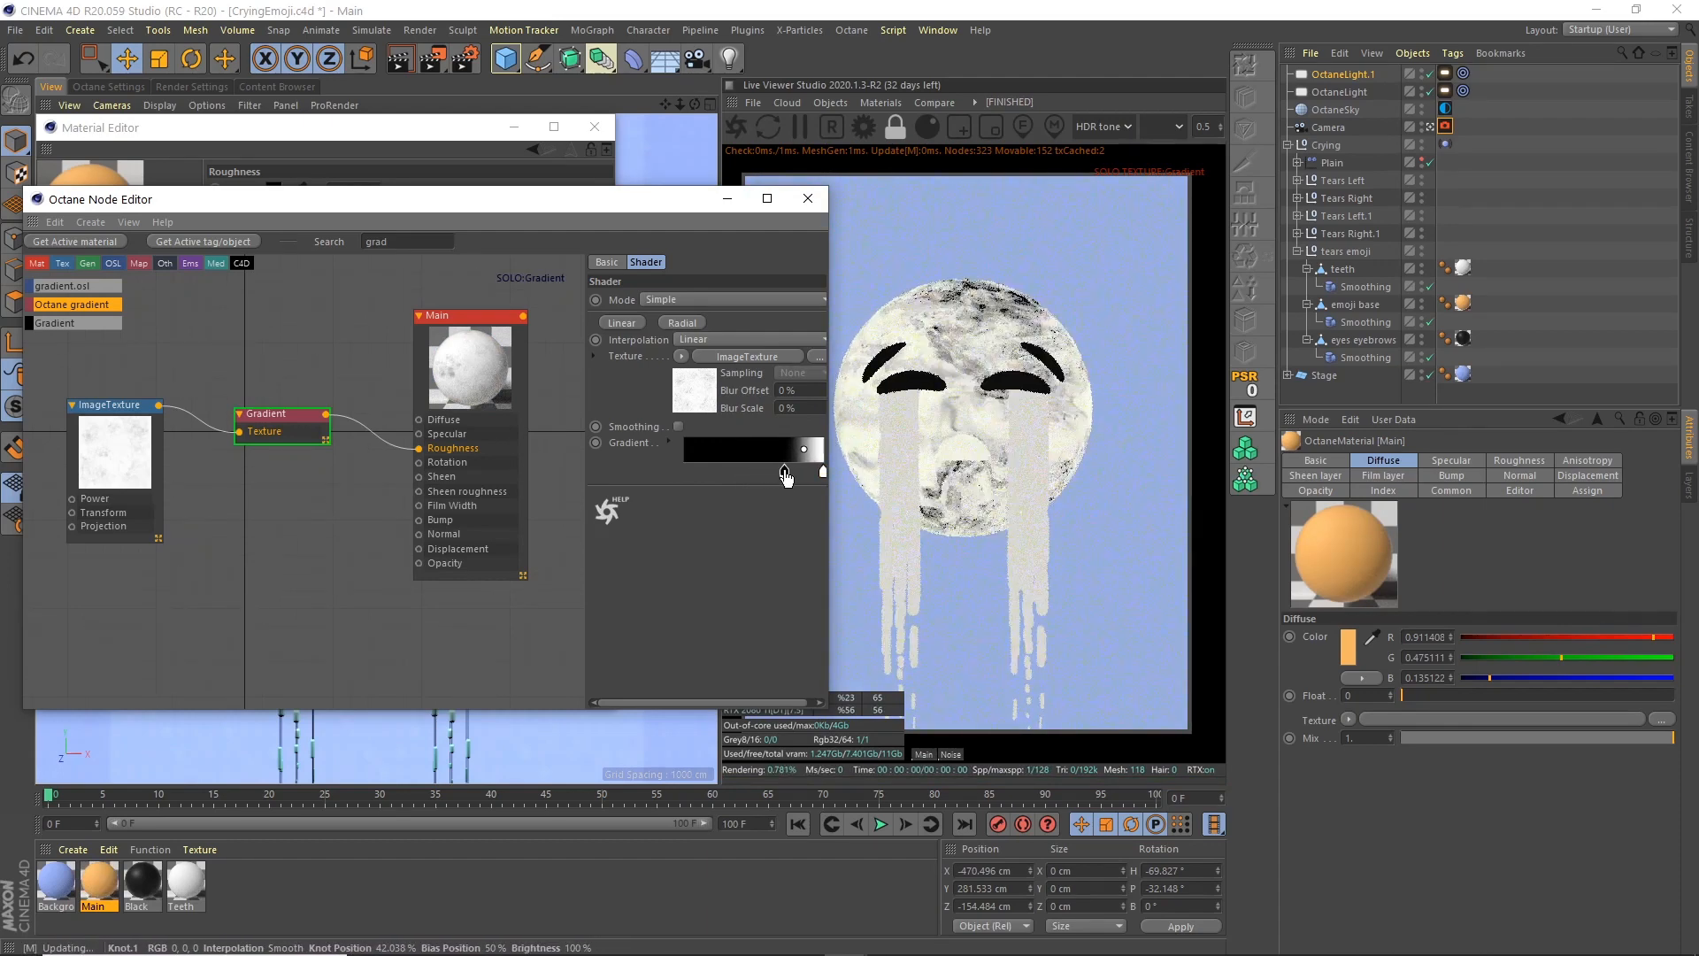
right_click(268, 437)
click(322, 433)
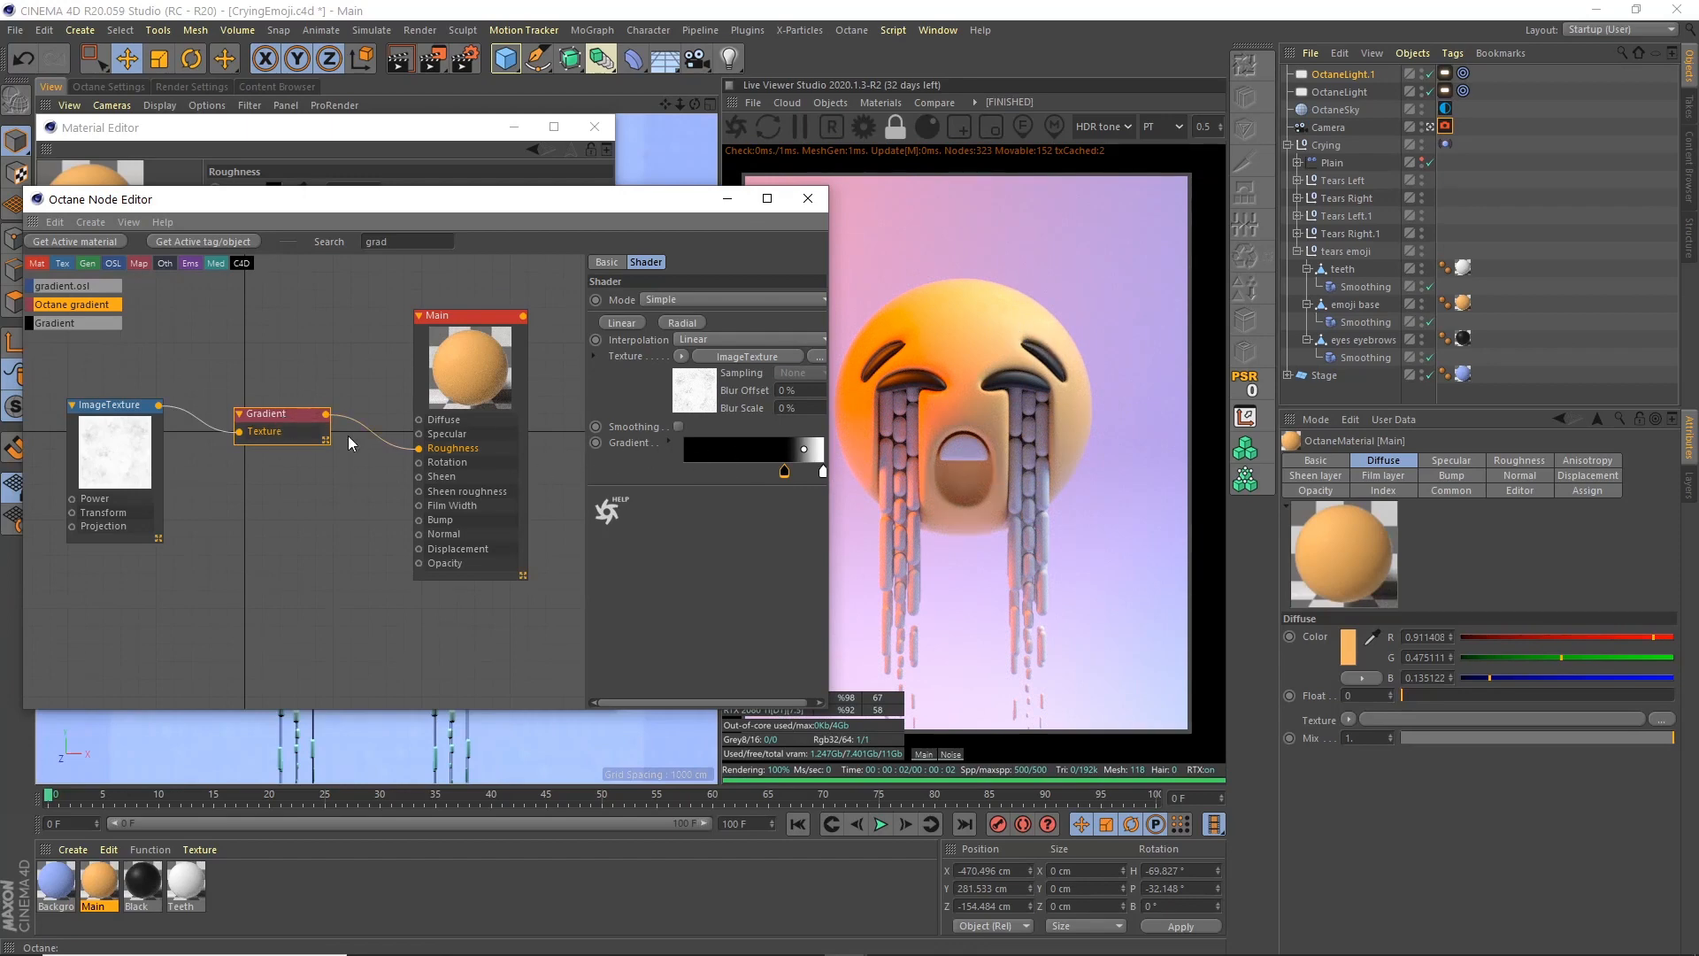
Solo the Gradient node again, increase contrast by moving white slightly inward and black to about 76%, and end solo
right_click(297, 414)
click(336, 428)
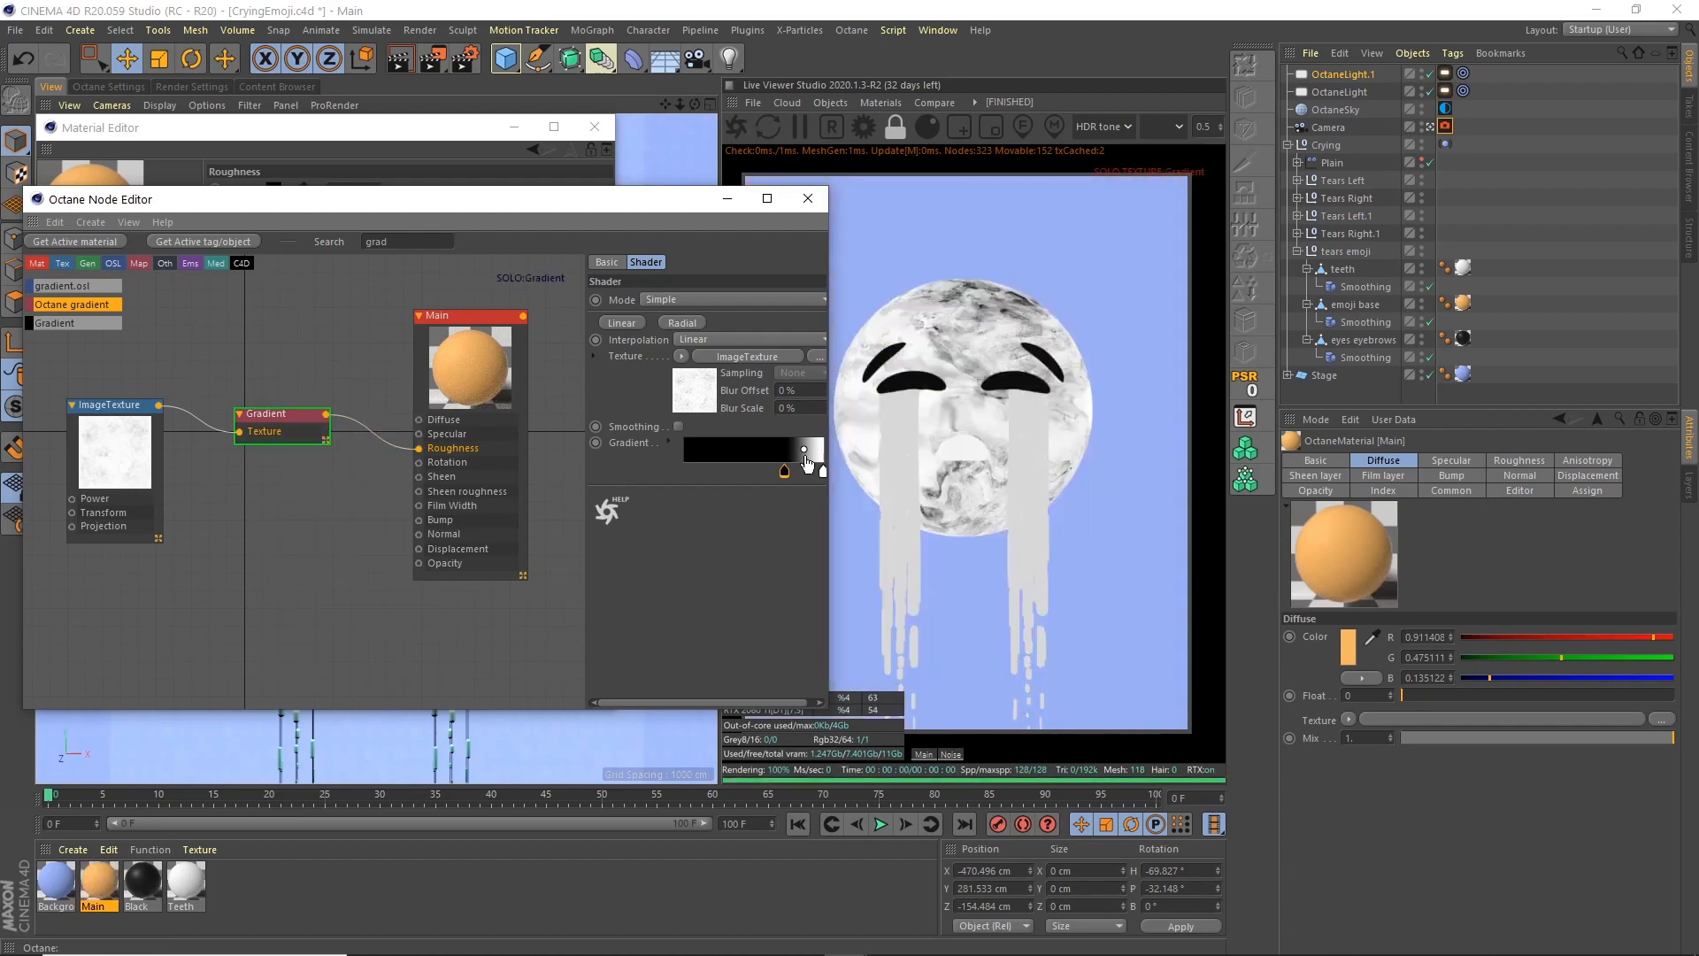
drag(823, 473, 791, 475)
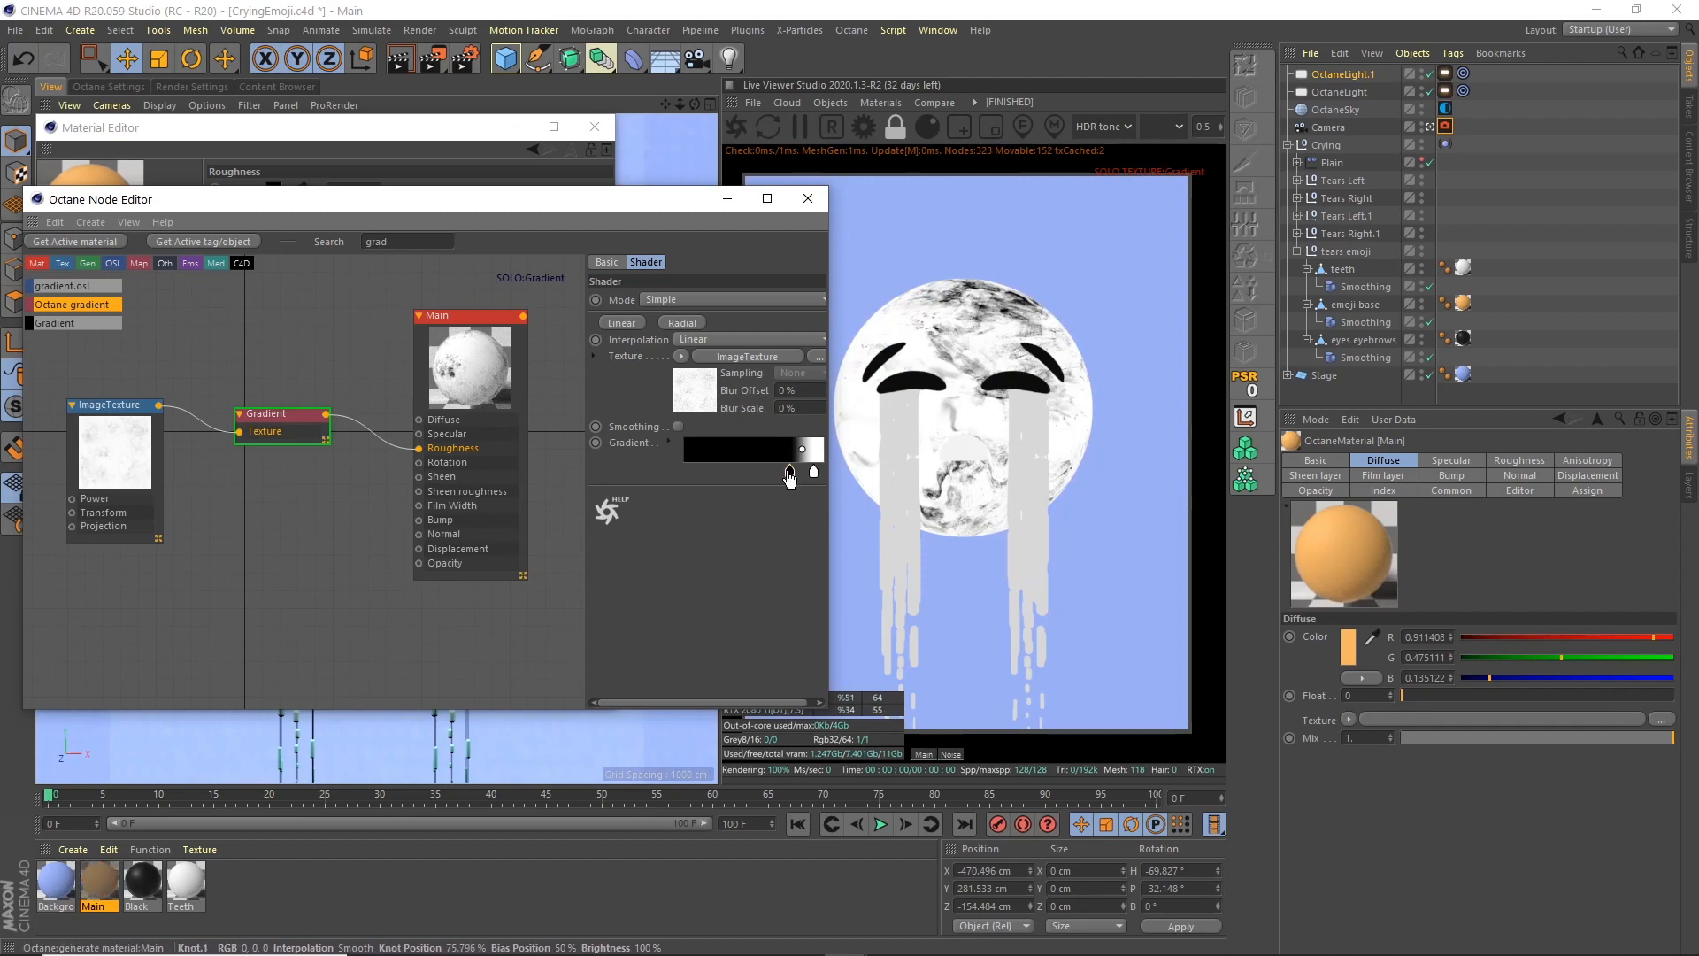
right_click(296, 431)
click(359, 433)
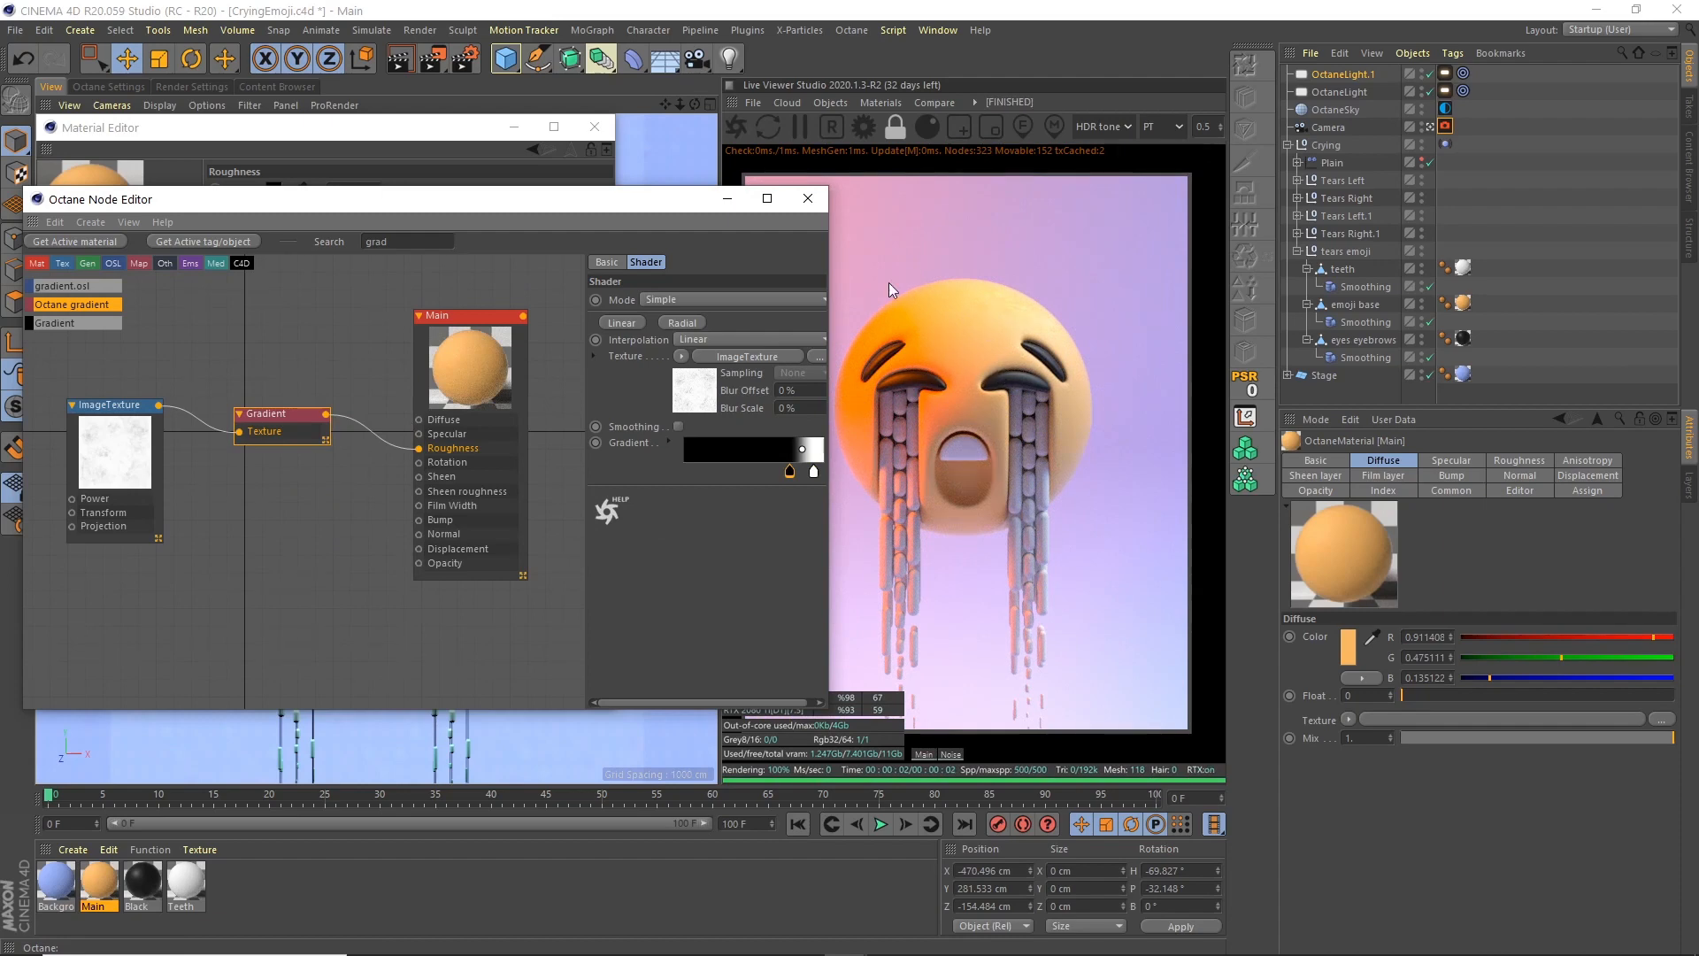
Close the Main material's node and material editors and save the scene
click(807, 198)
click(594, 127)
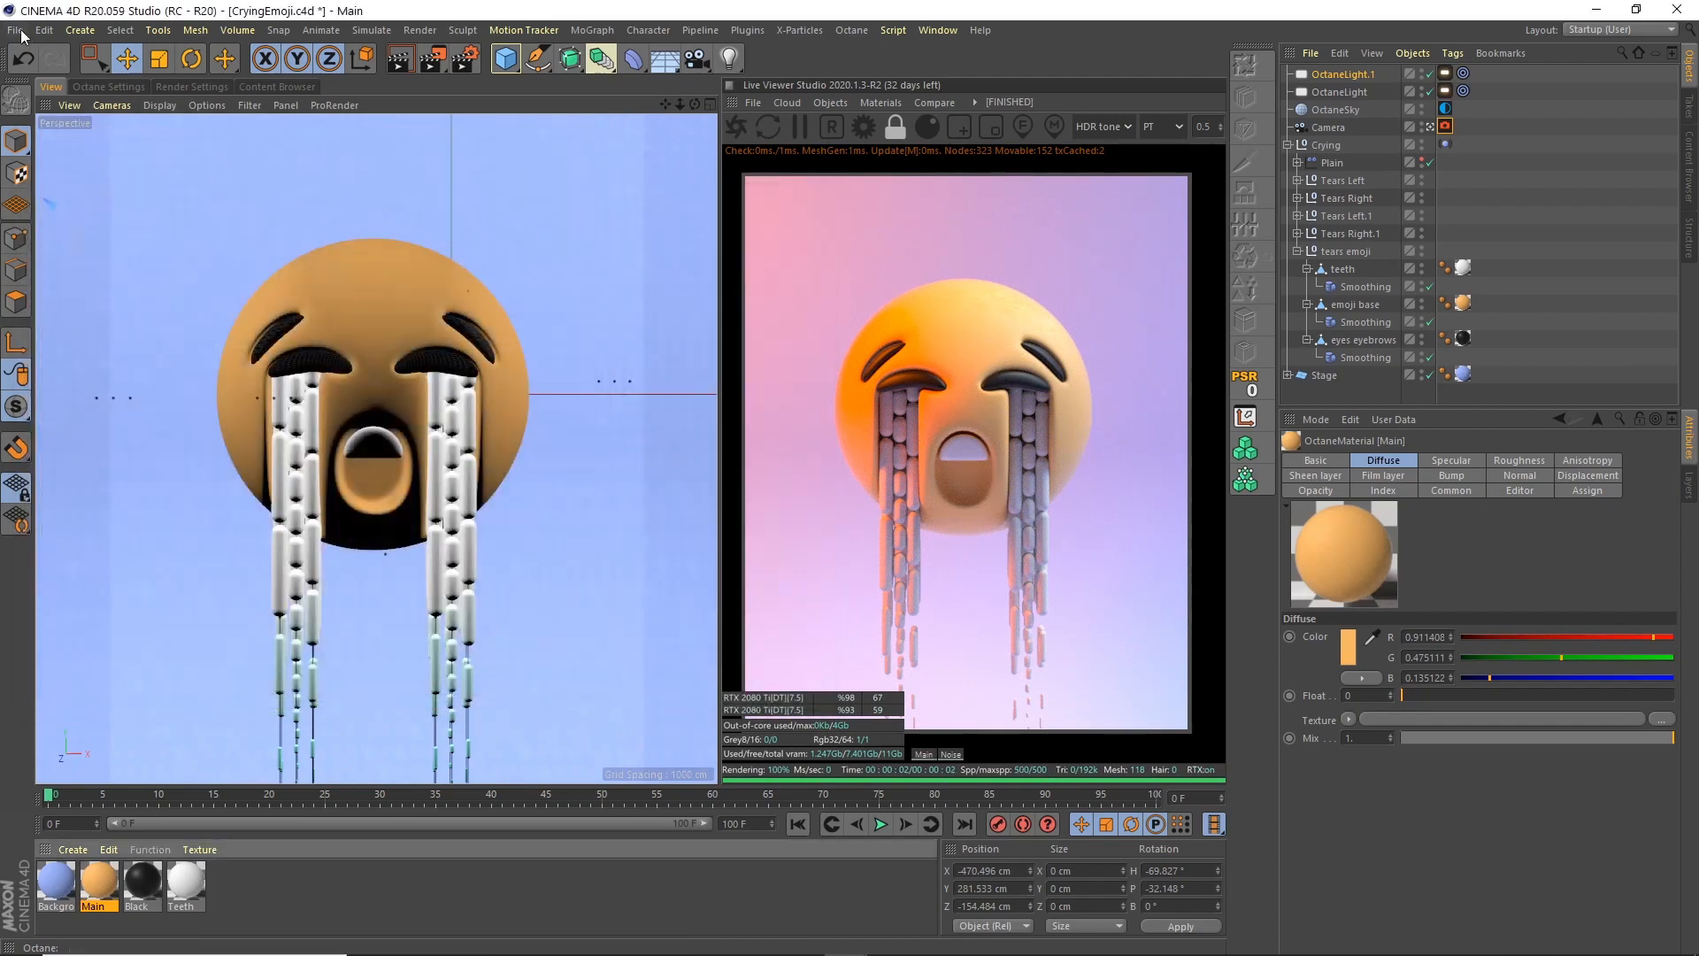
click(21, 35)
click(212, 170)
Delete the duplicate tear groups Tears Left.1 and Tears Right.1 from the Crying hierarchy
click(1297, 251)
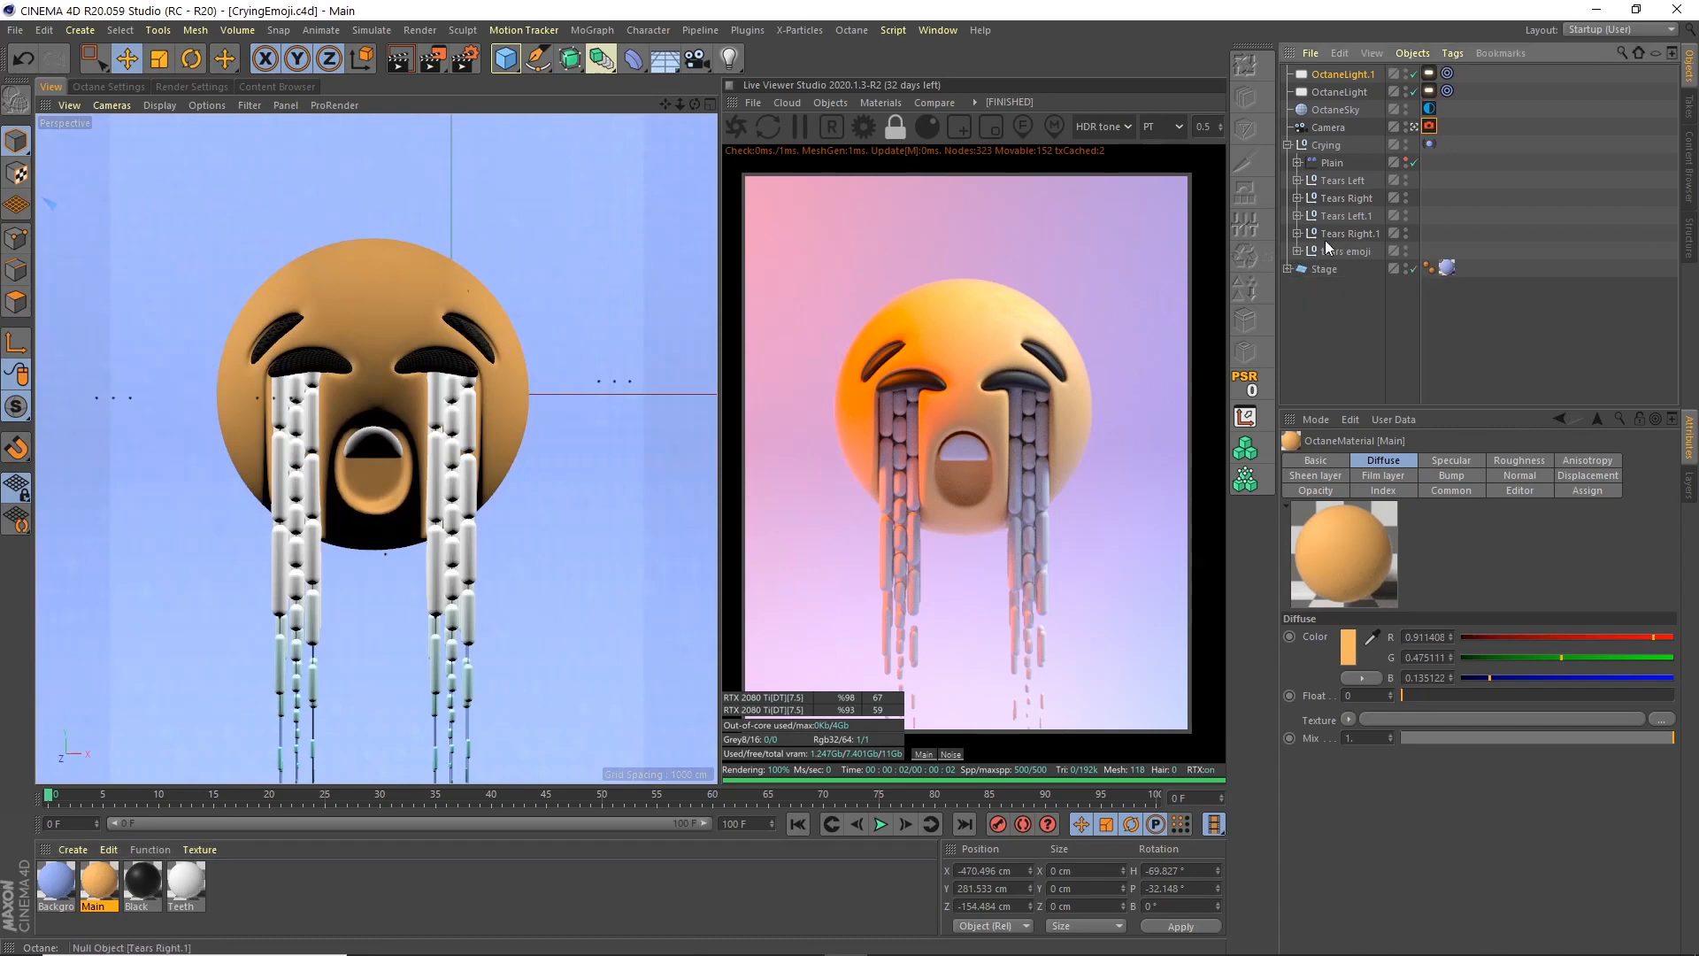
click(1297, 234)
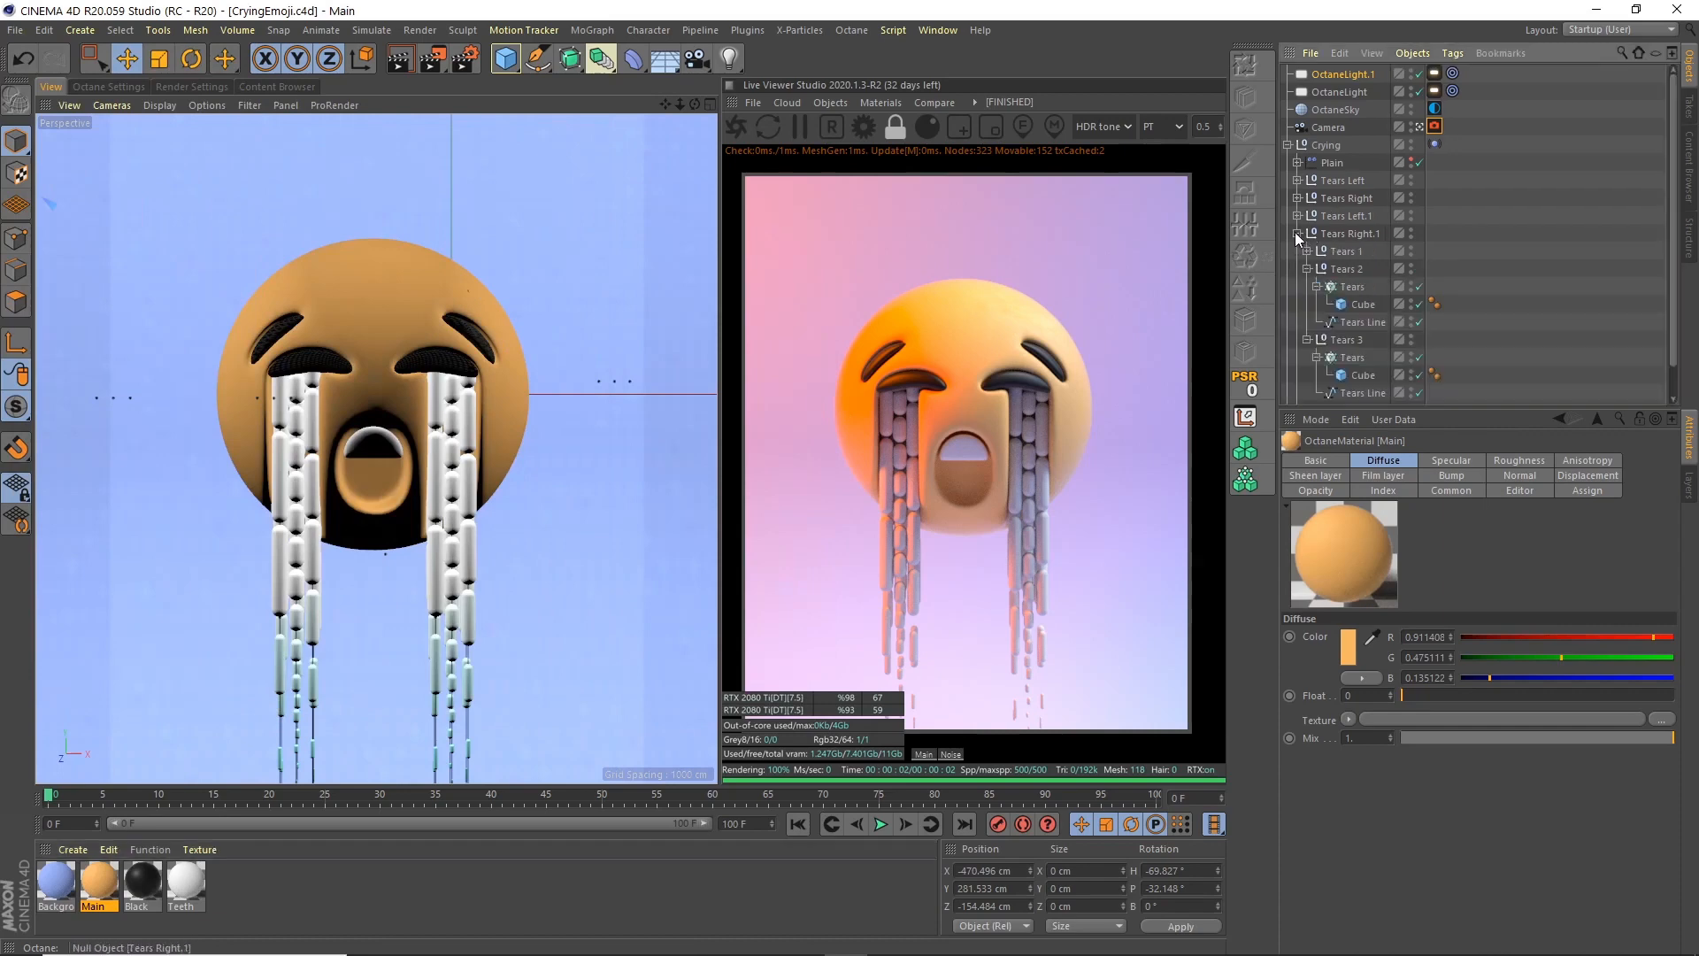
click(1295, 233)
click(1346, 232)
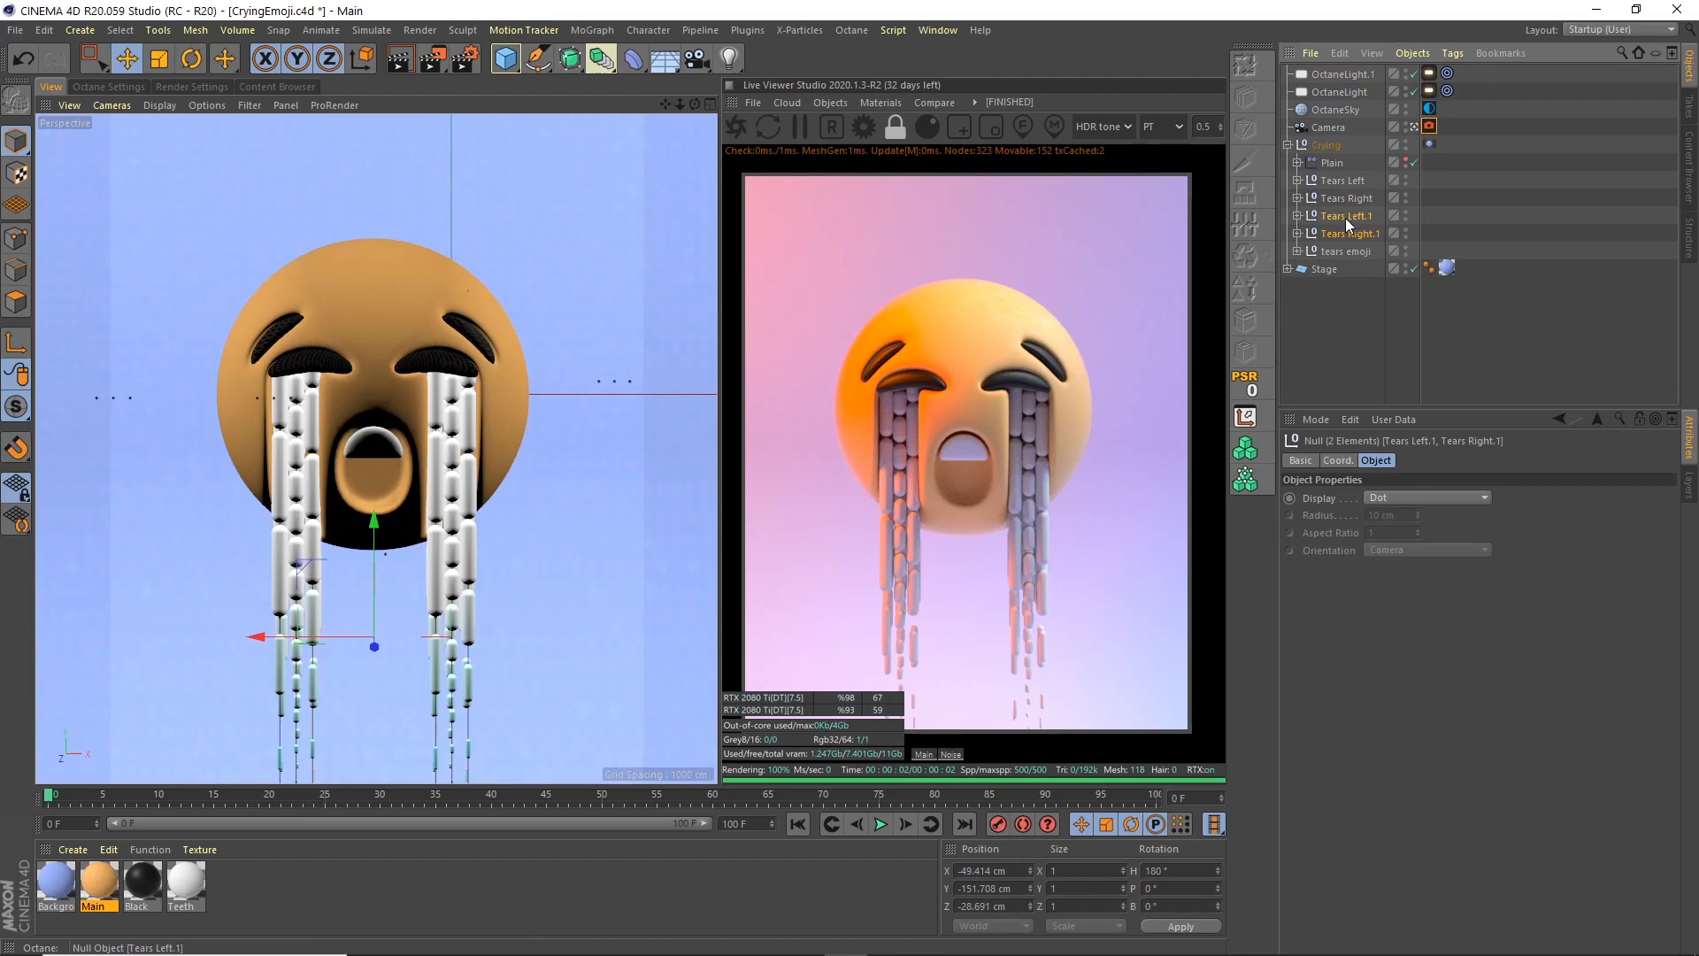
key(Delete)
Expand the Tears Left and Tears Right groups down to the cloners inside each Tears 1, 2 and 3 null
click(1298, 199)
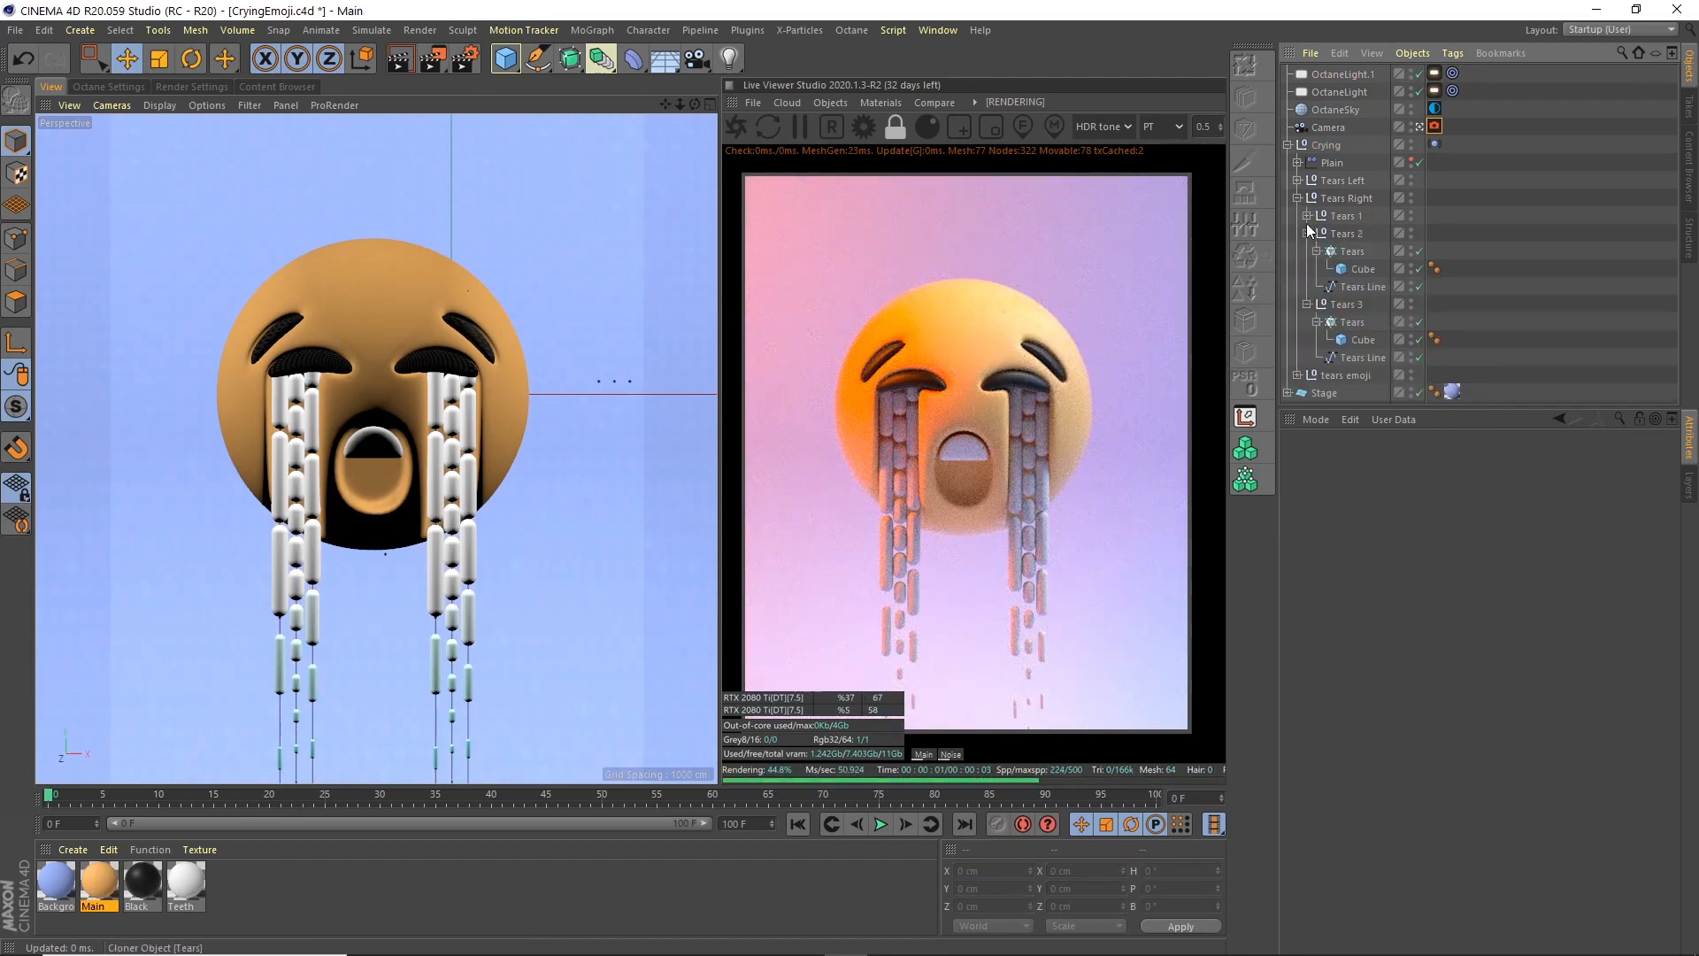
click(1307, 216)
drag(1358, 408, 1357, 635)
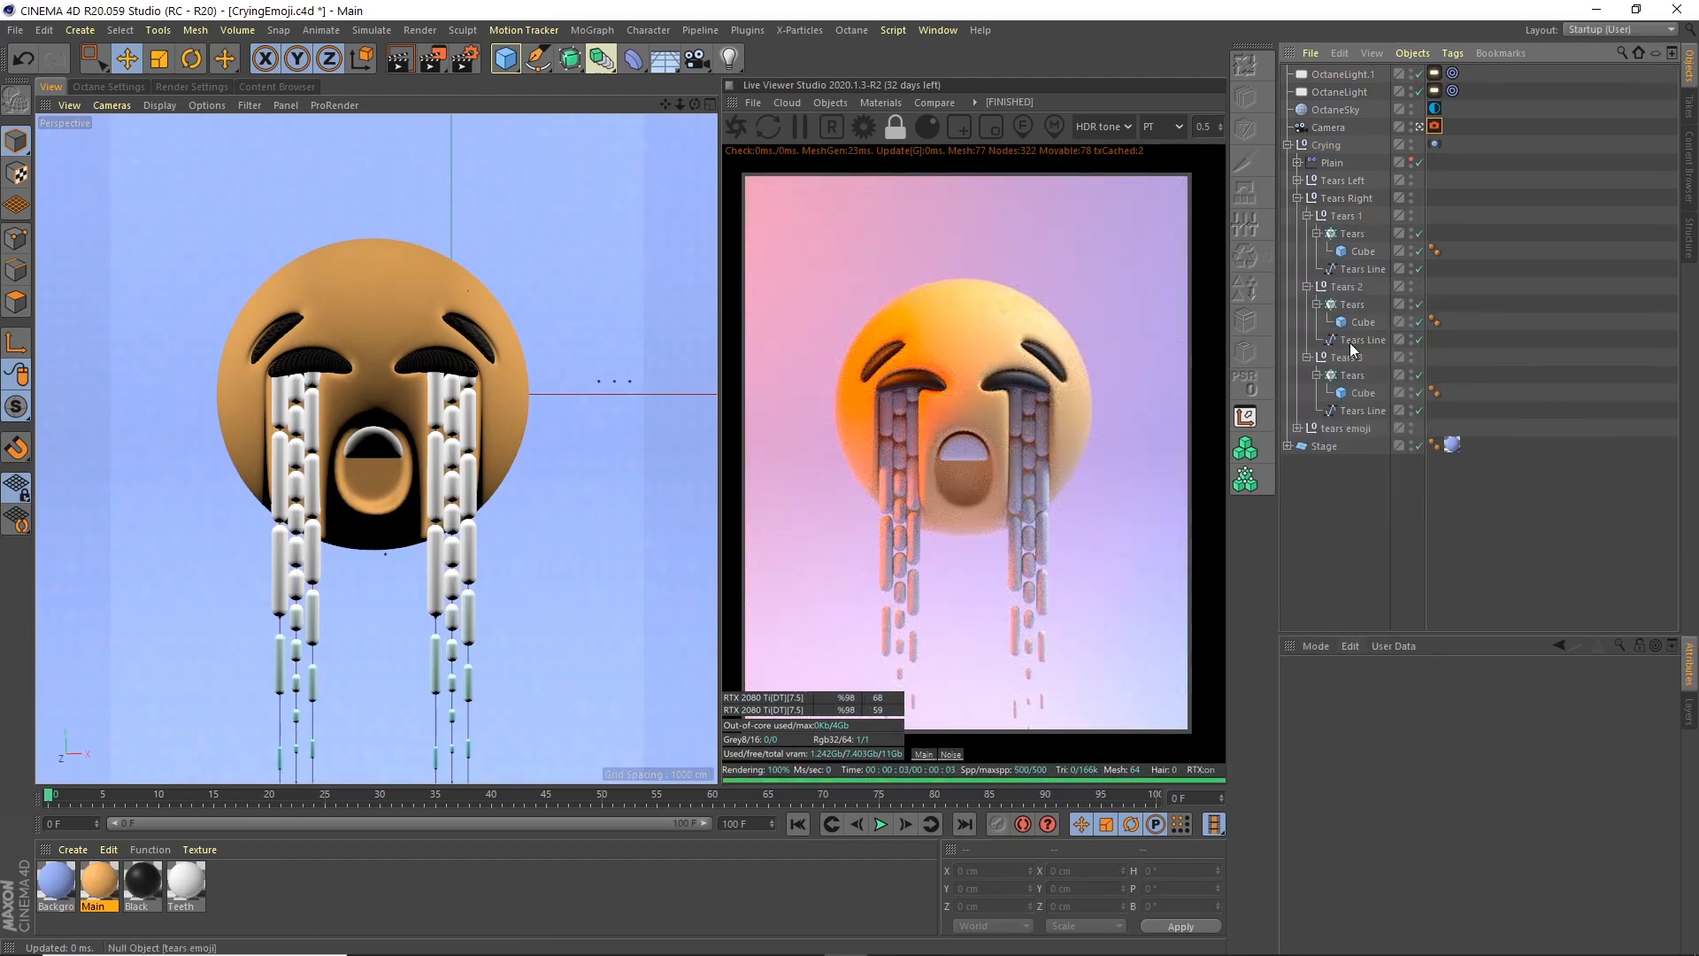
click(1297, 181)
click(1307, 198)
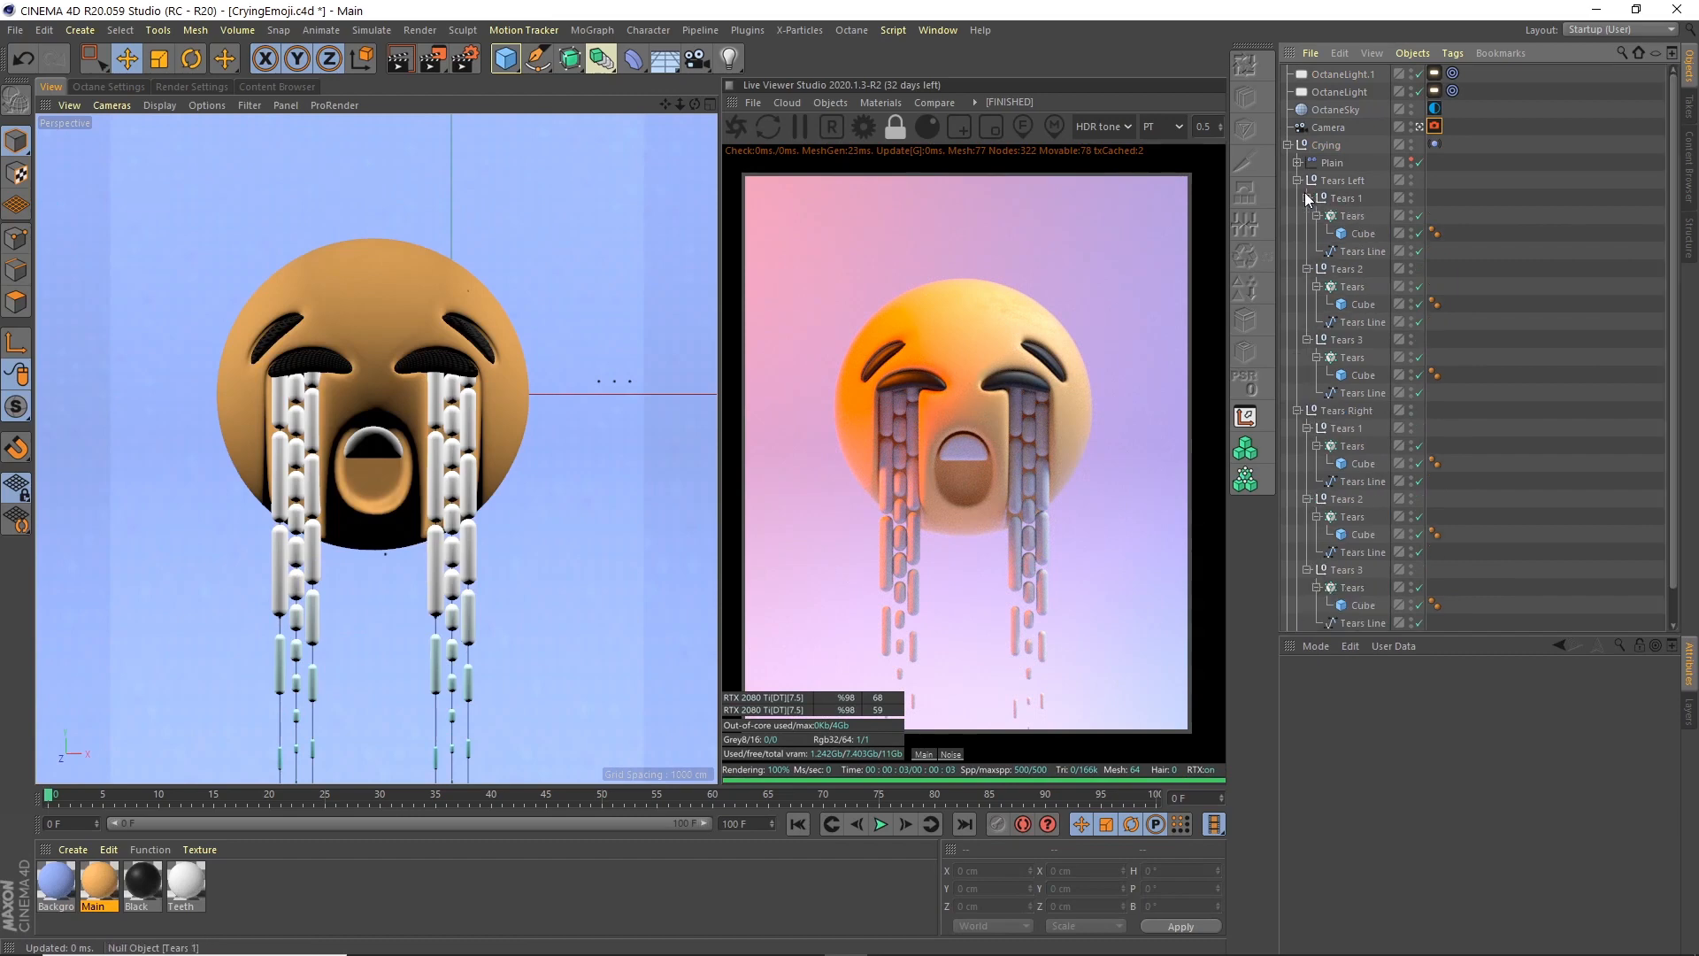
scroll(1659, 507, down, 2)
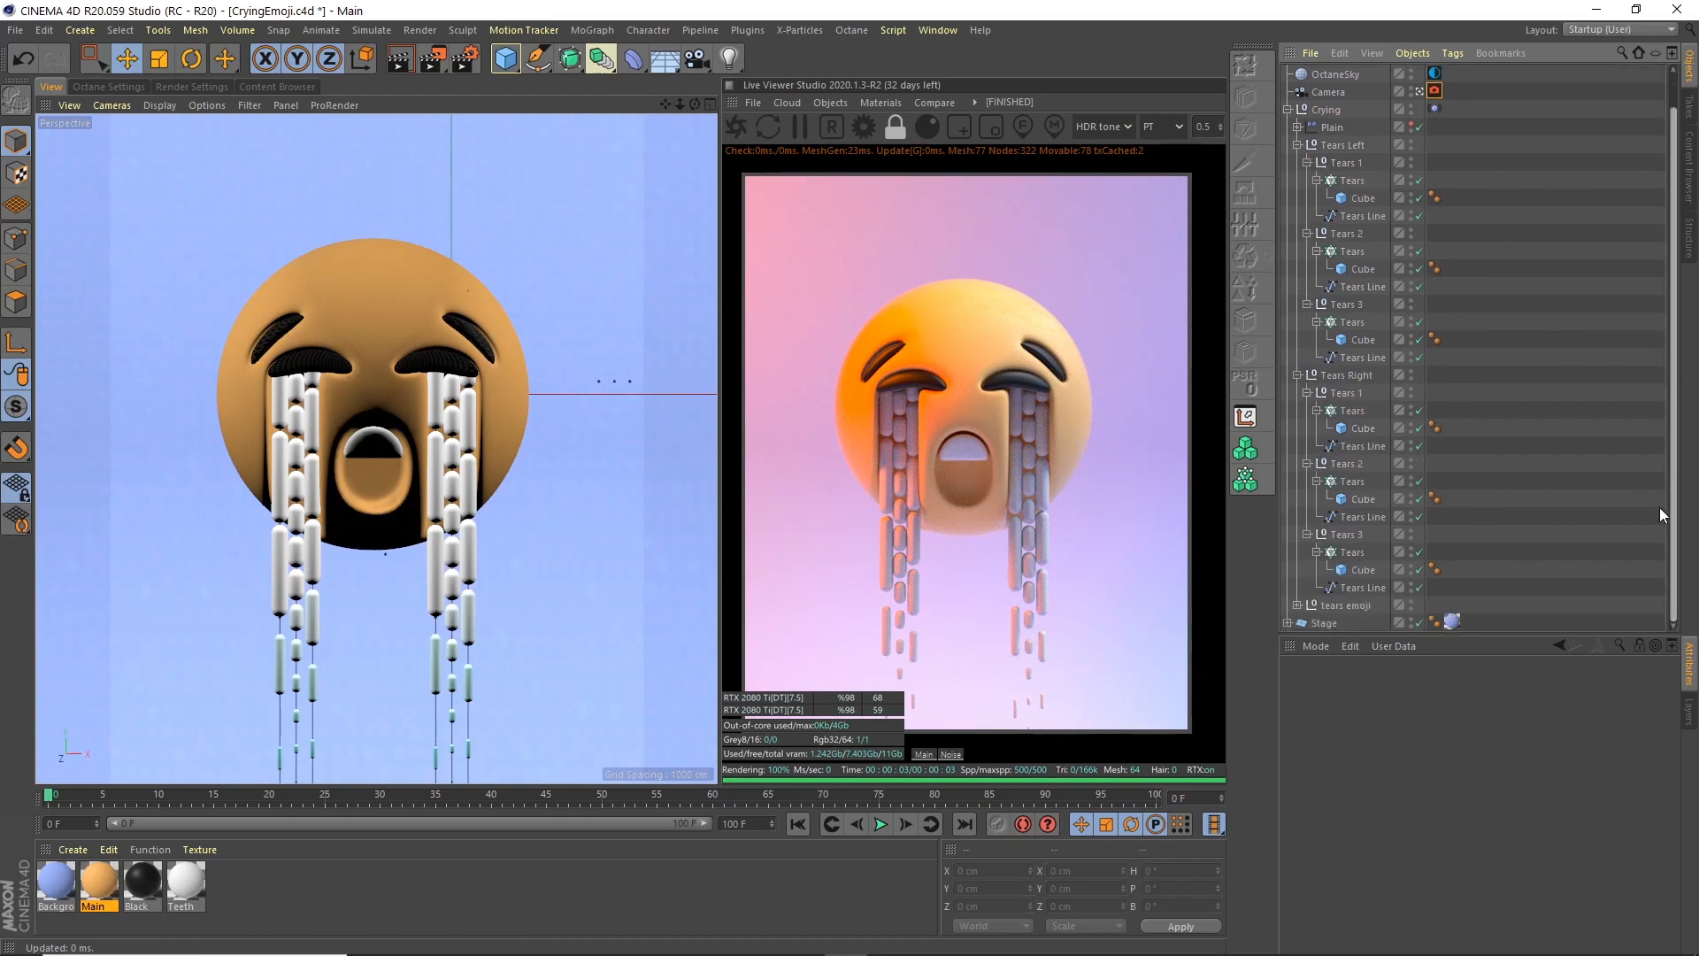
Add a MoGraph Random effector to all six Tears cloners in the Tears Left and Tears Right groups
click(1352, 552)
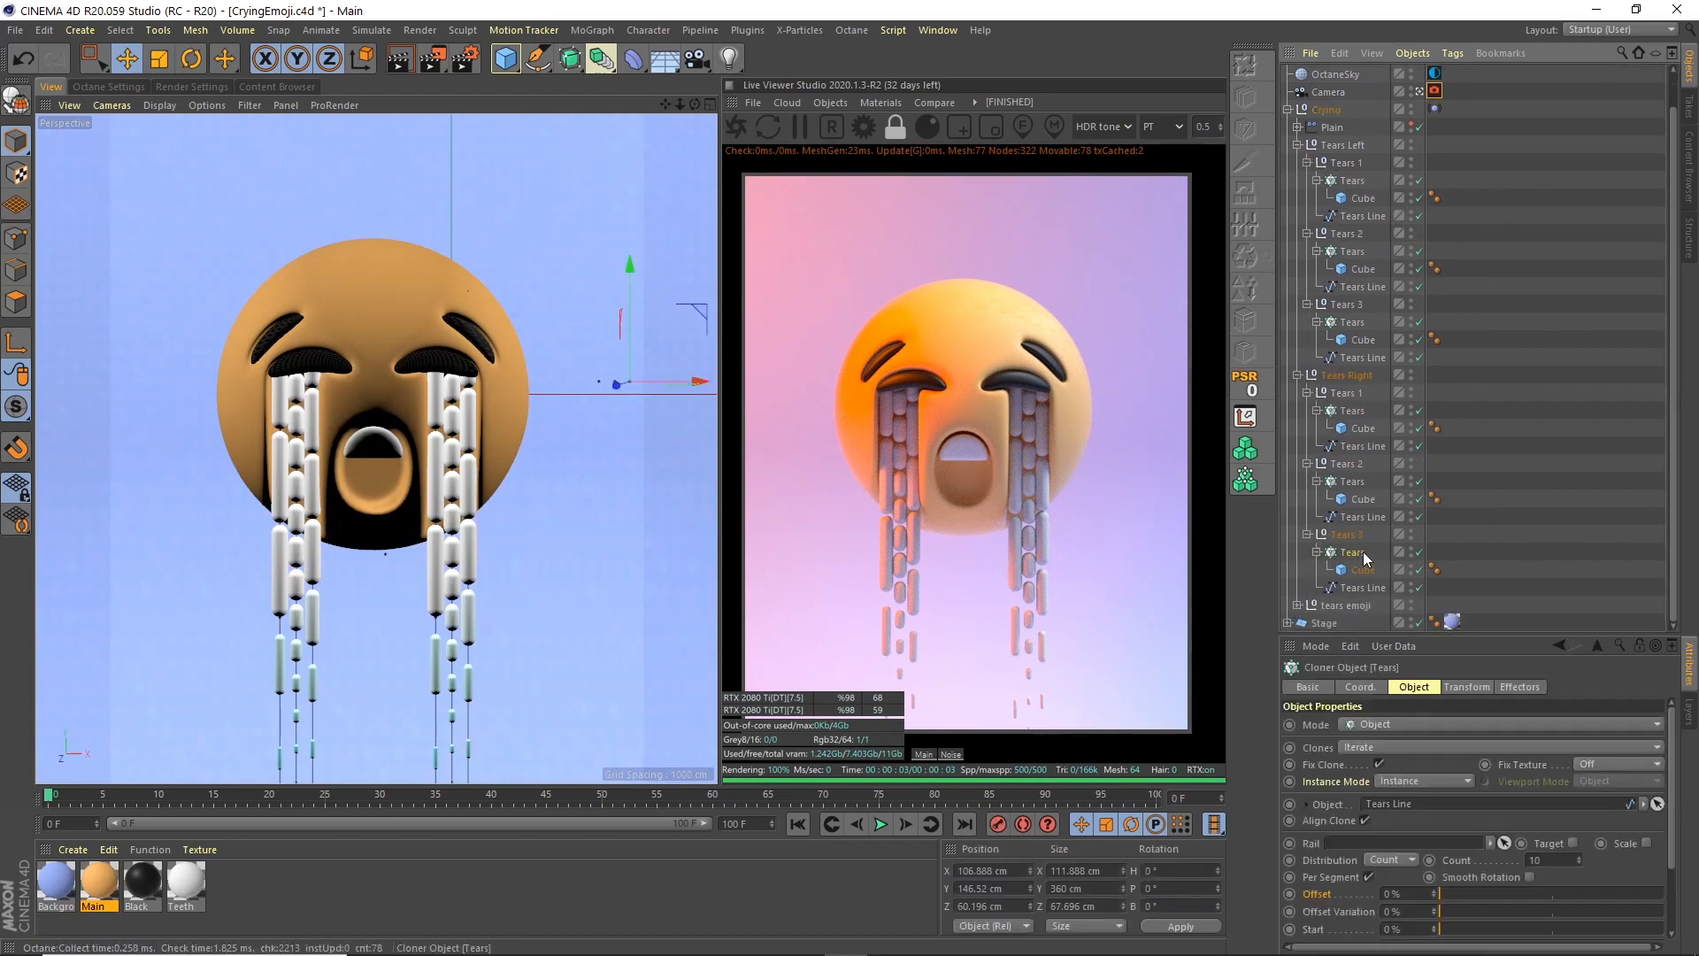
ctrl+click(1352, 482)
ctrl+click(1351, 410)
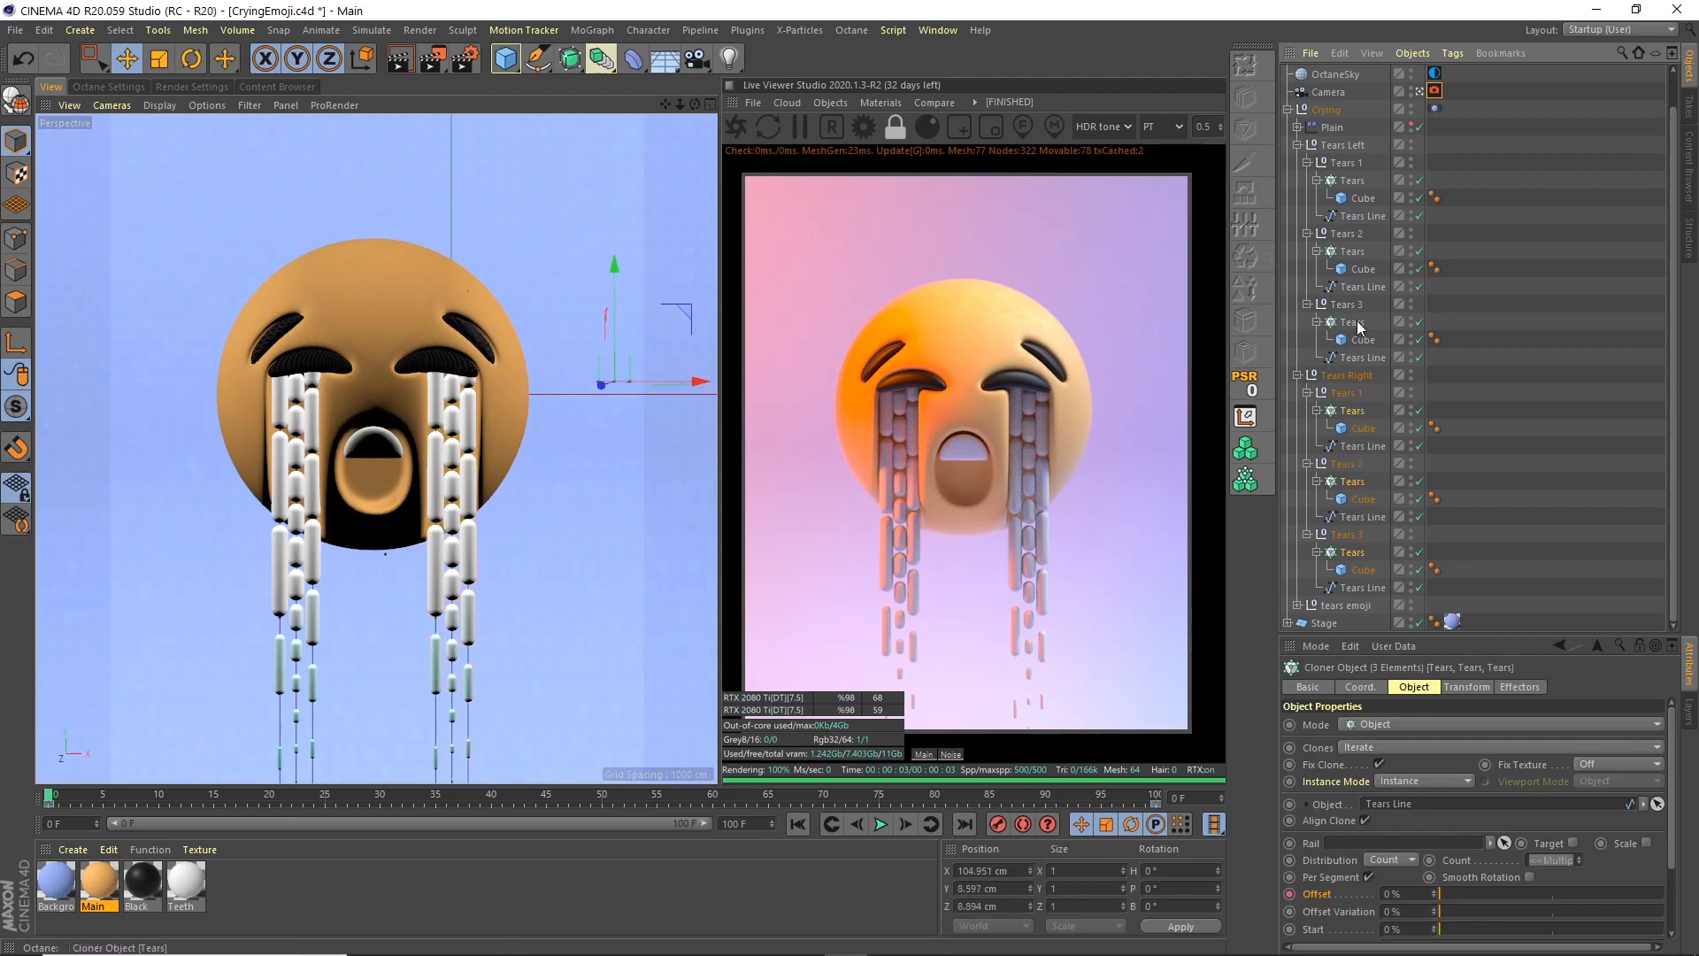
ctrl+click(1352, 323)
ctrl+click(1352, 251)
ctrl+click(1353, 181)
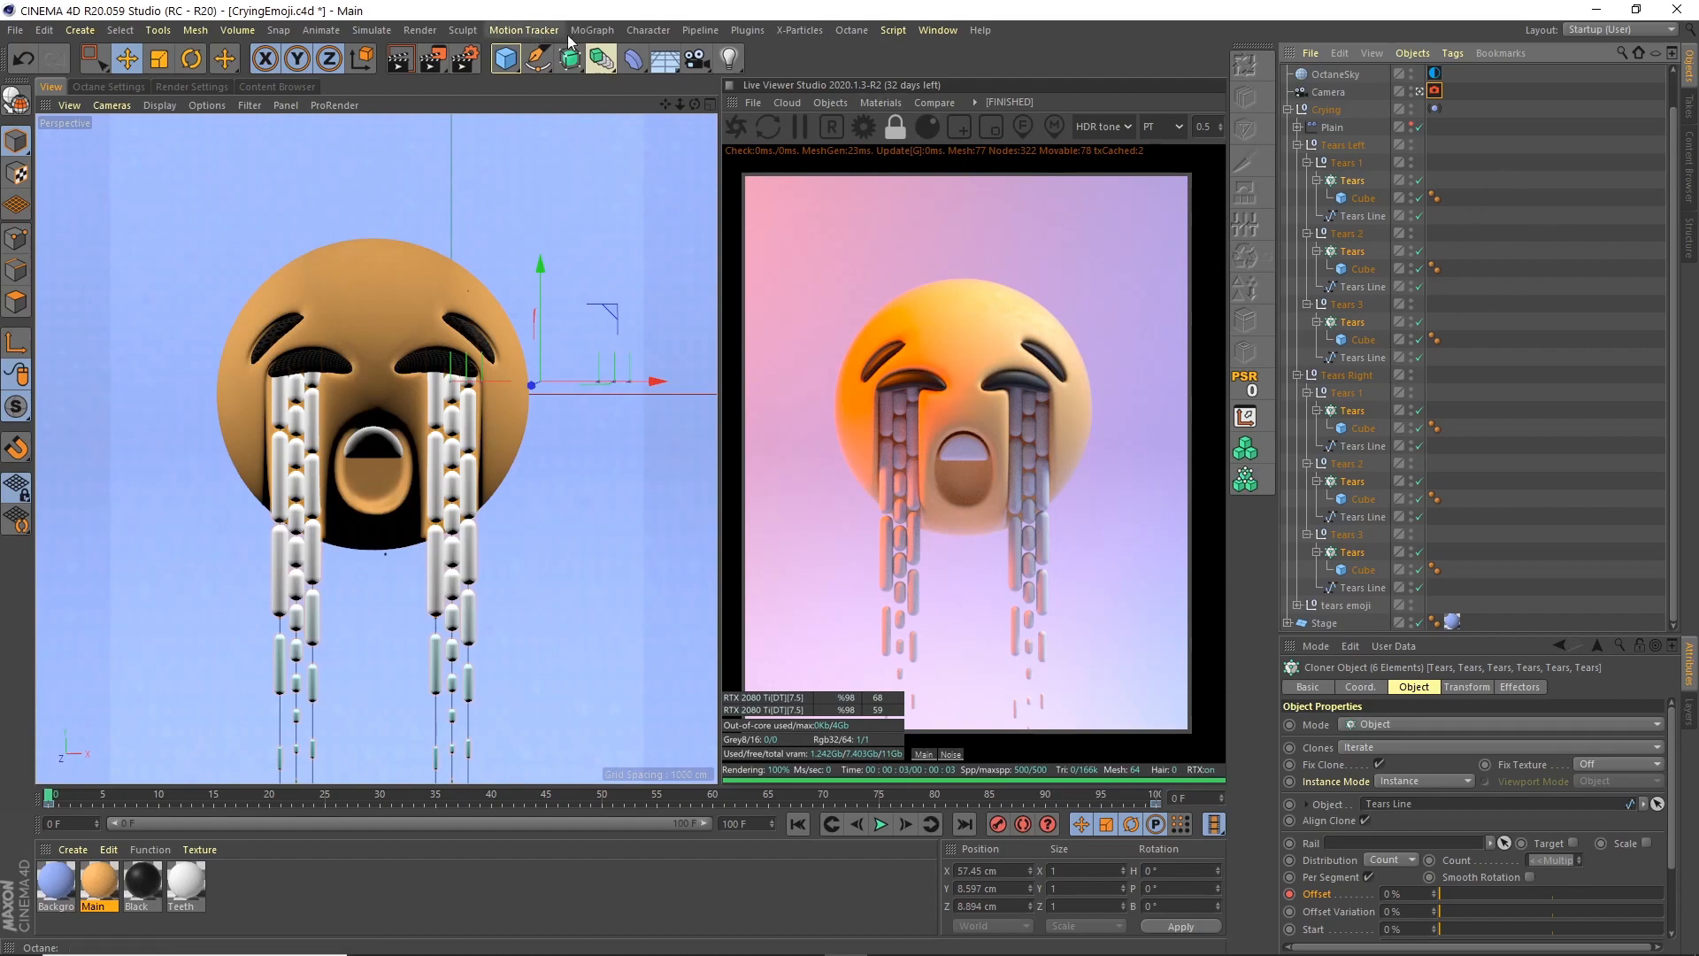
click(598, 31)
mouse_move(665, 61)
click(795, 199)
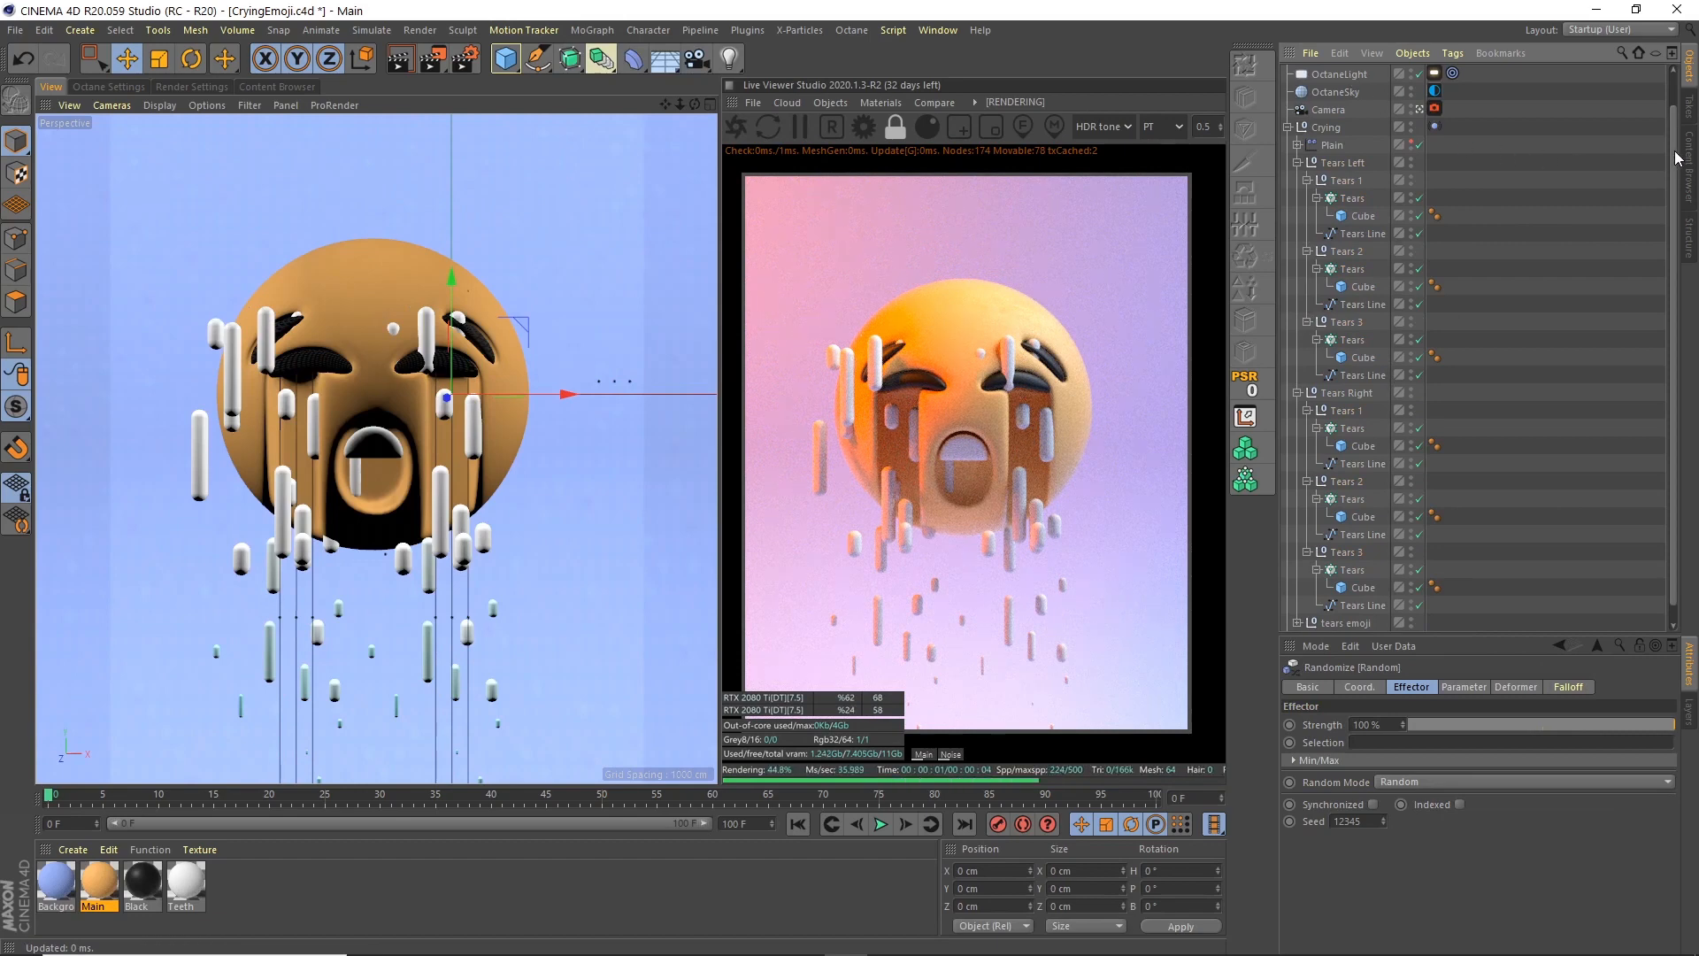
Disable the Random effector's position variation, set its color mode to Effector Color, and save the scene
scroll(1557, 265, up, 1)
click(1476, 688)
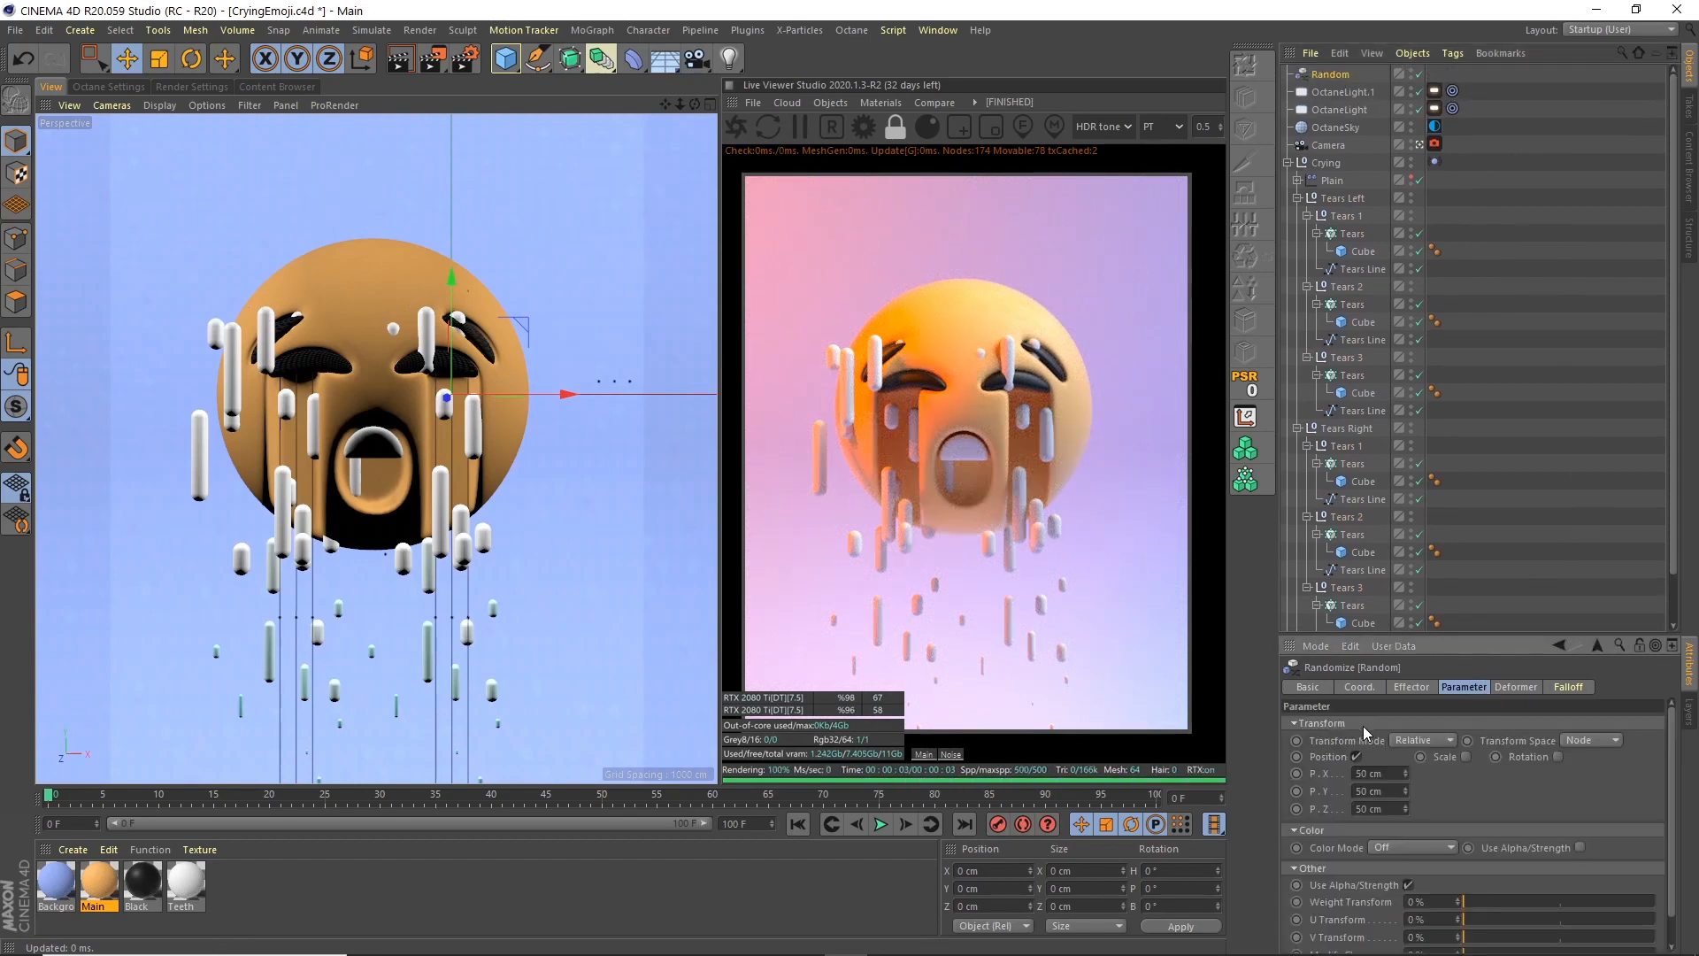
click(1356, 757)
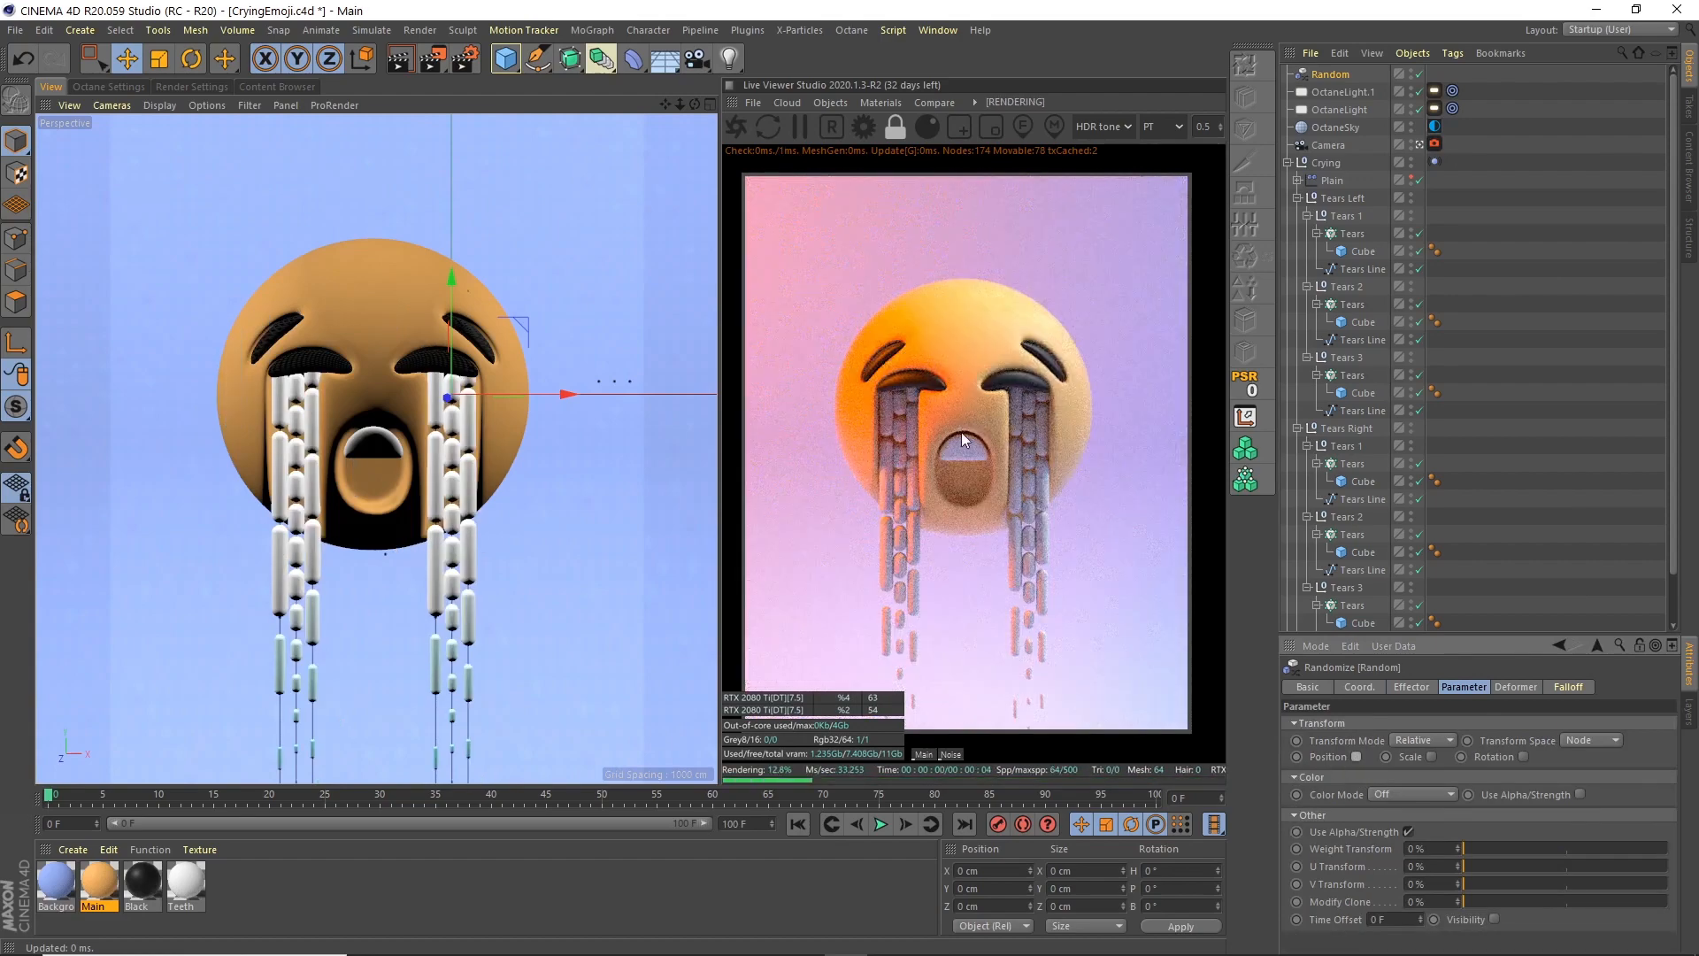
click(1393, 794)
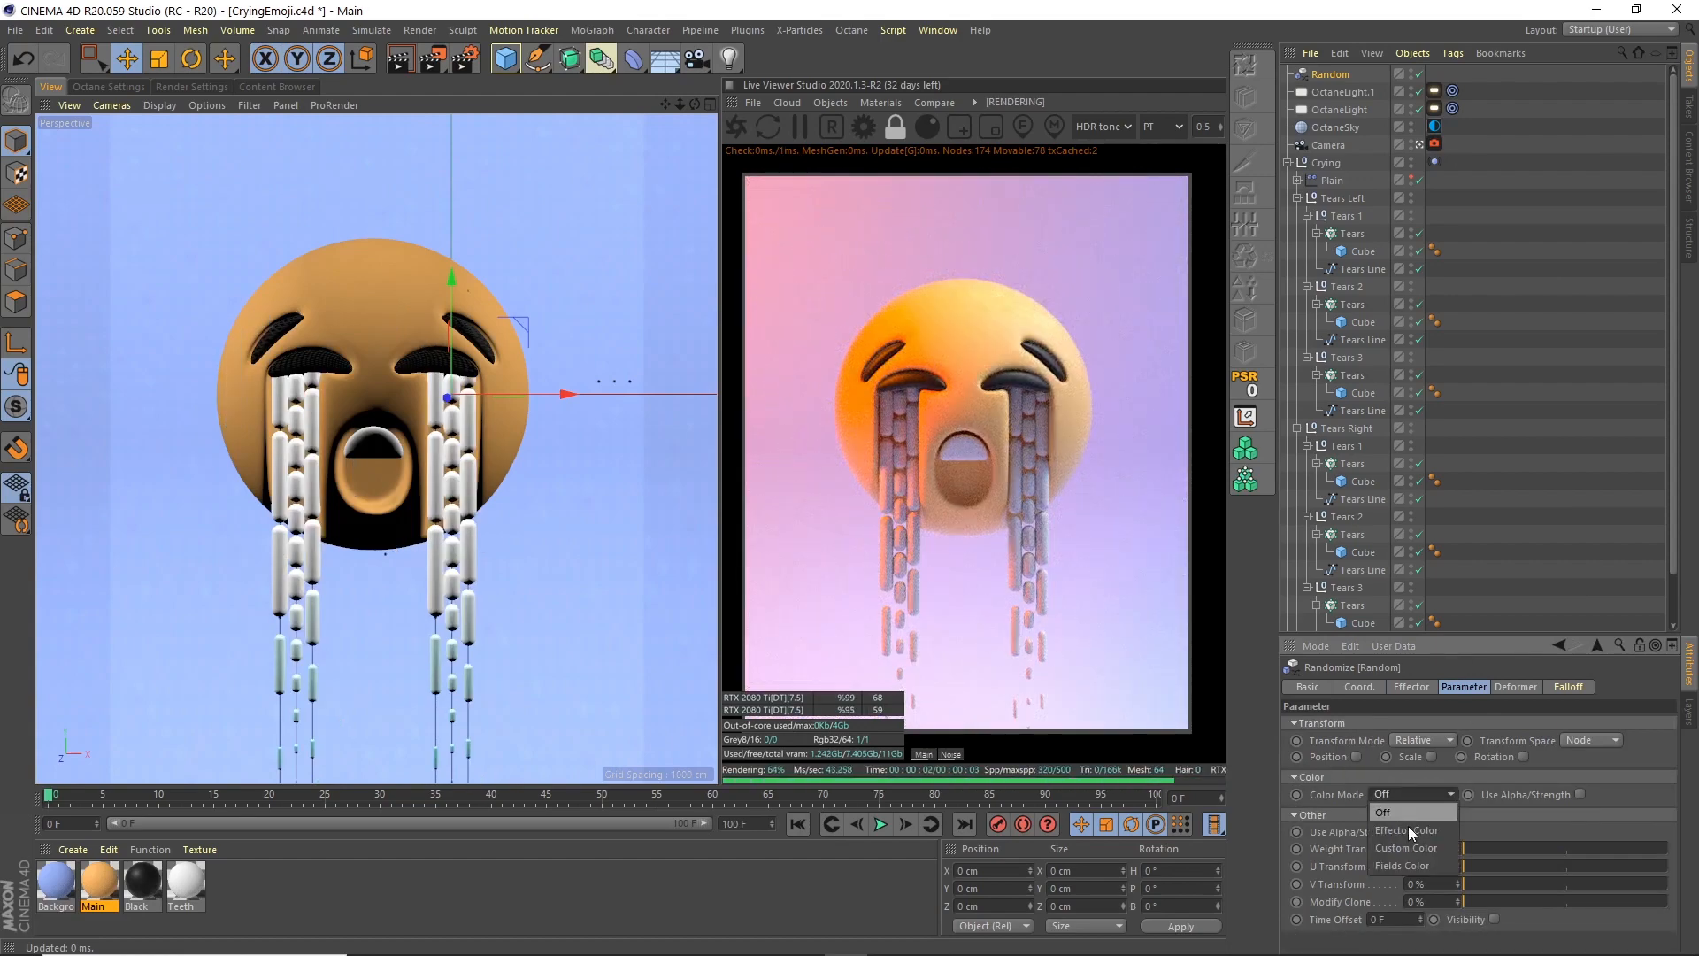
click(1407, 830)
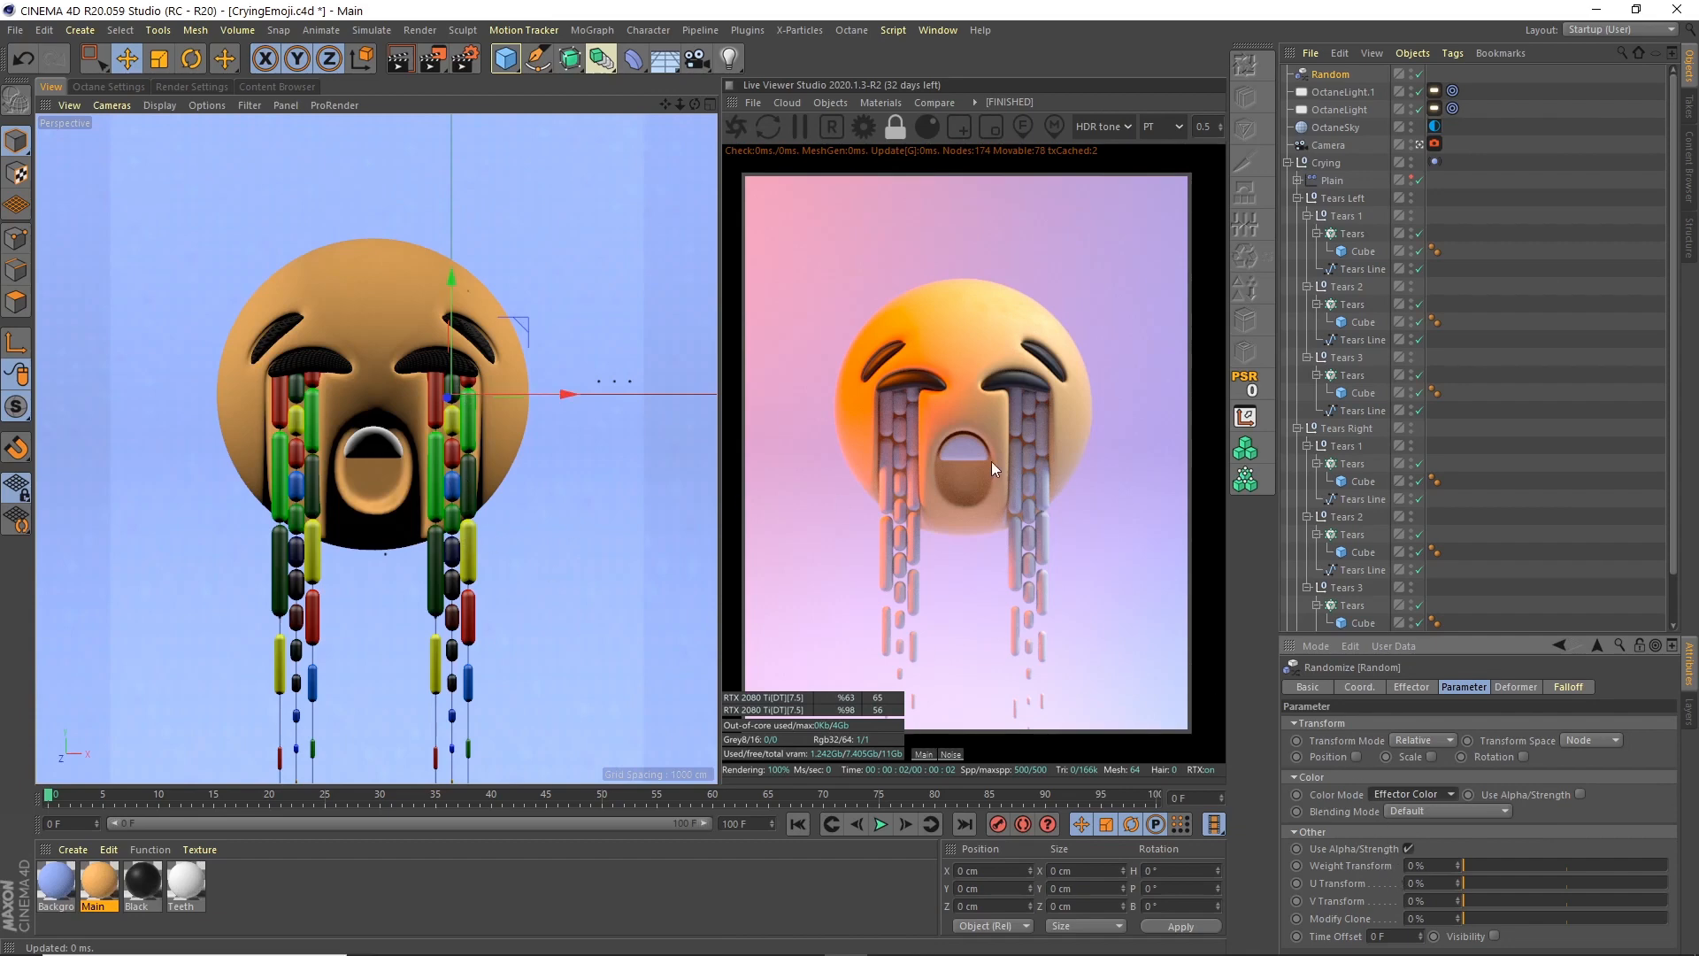
key(ctrl+s)
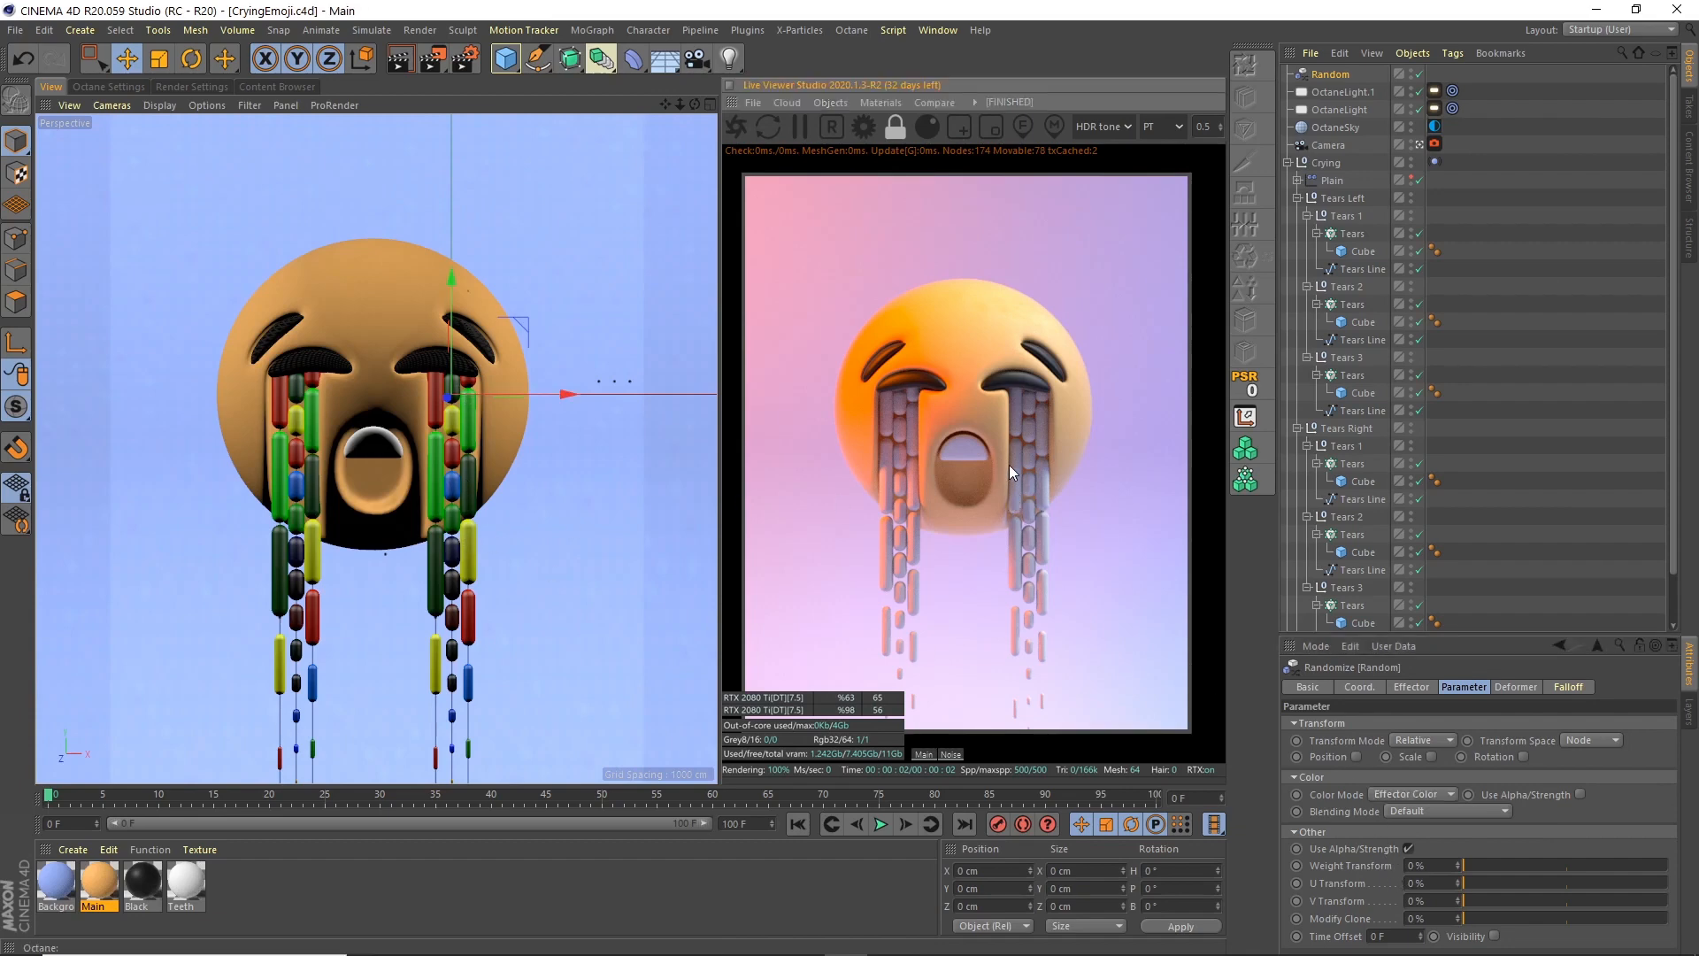
Collapse the Tears Left and Tears Right groups and move the Random effector into the Crying null above Plain
click(1296, 198)
click(1296, 215)
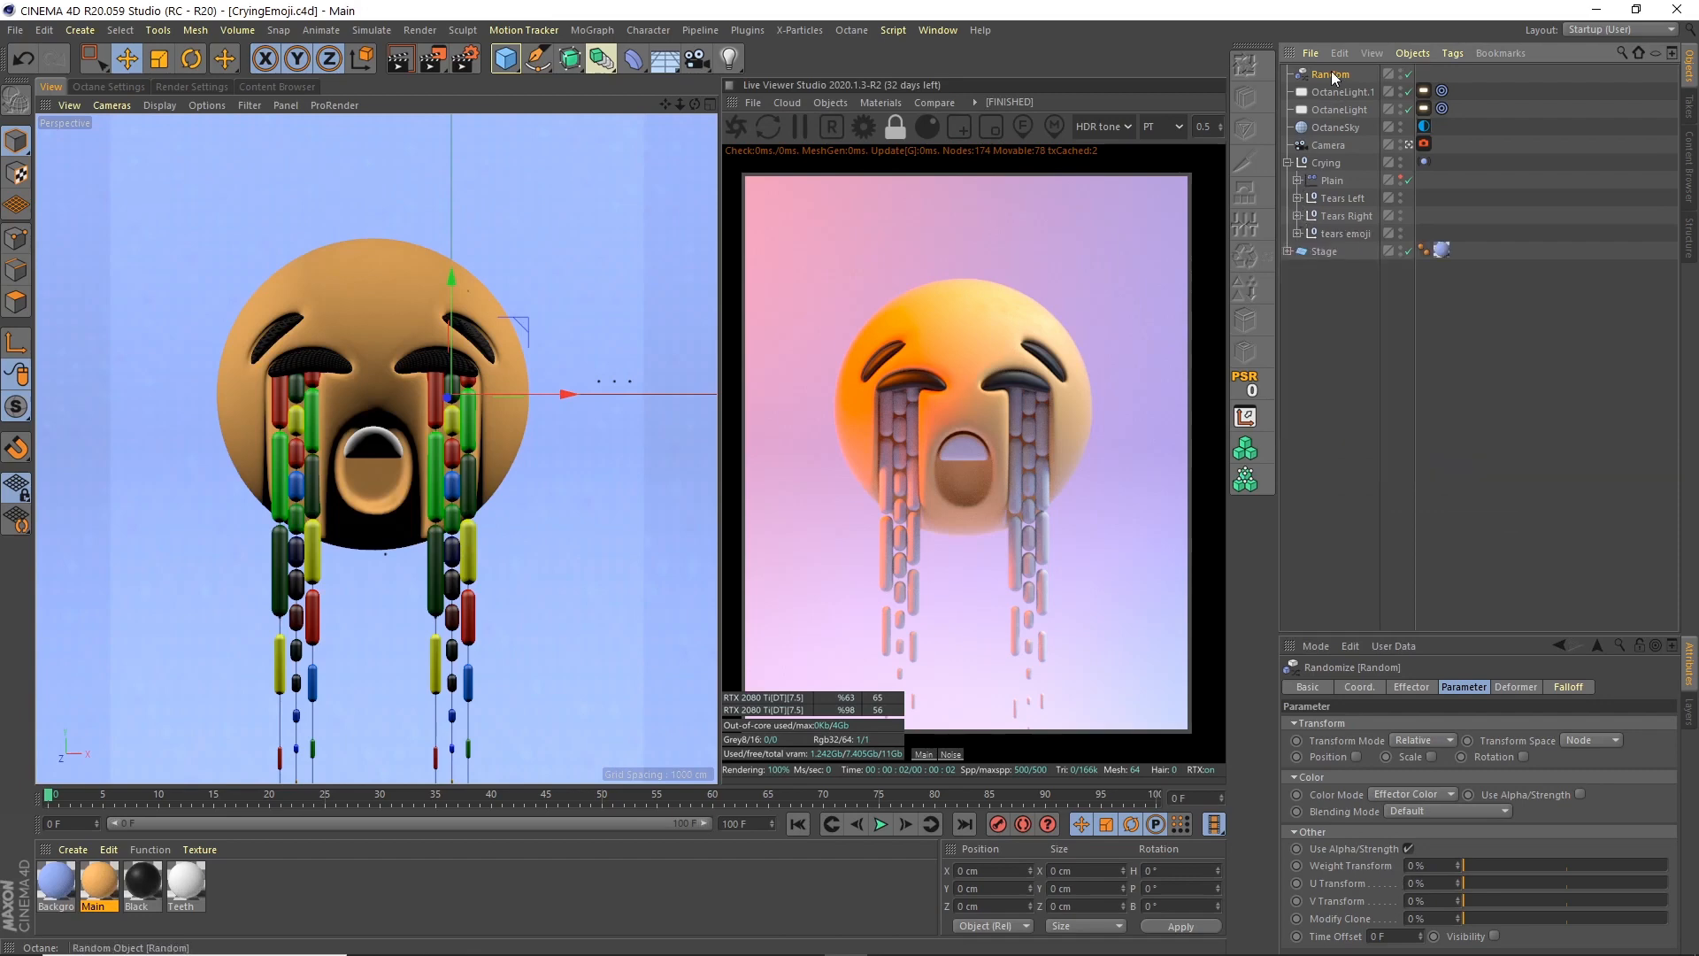
drag(1335, 174, 1336, 174)
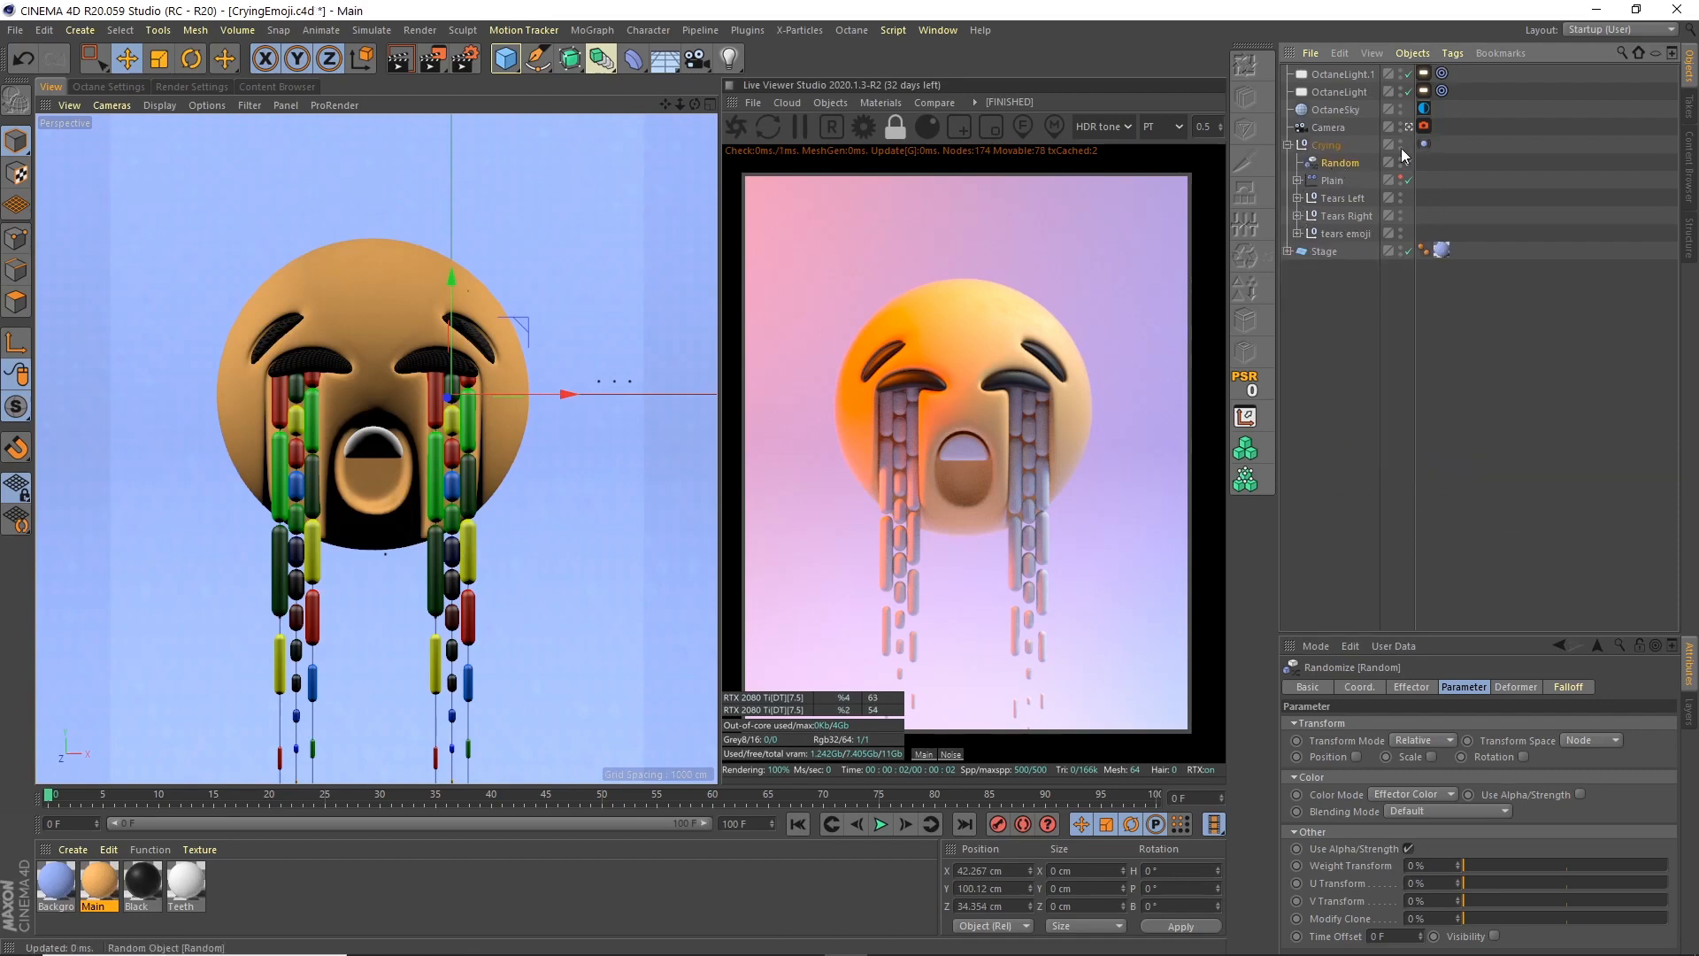
Duplicate the Tears Left and Tears Right groups and rotate the copies to a heading of 180°
click(1346, 198)
shift+click(1341, 216)
ctrl+drag(1341, 215, 1343, 225)
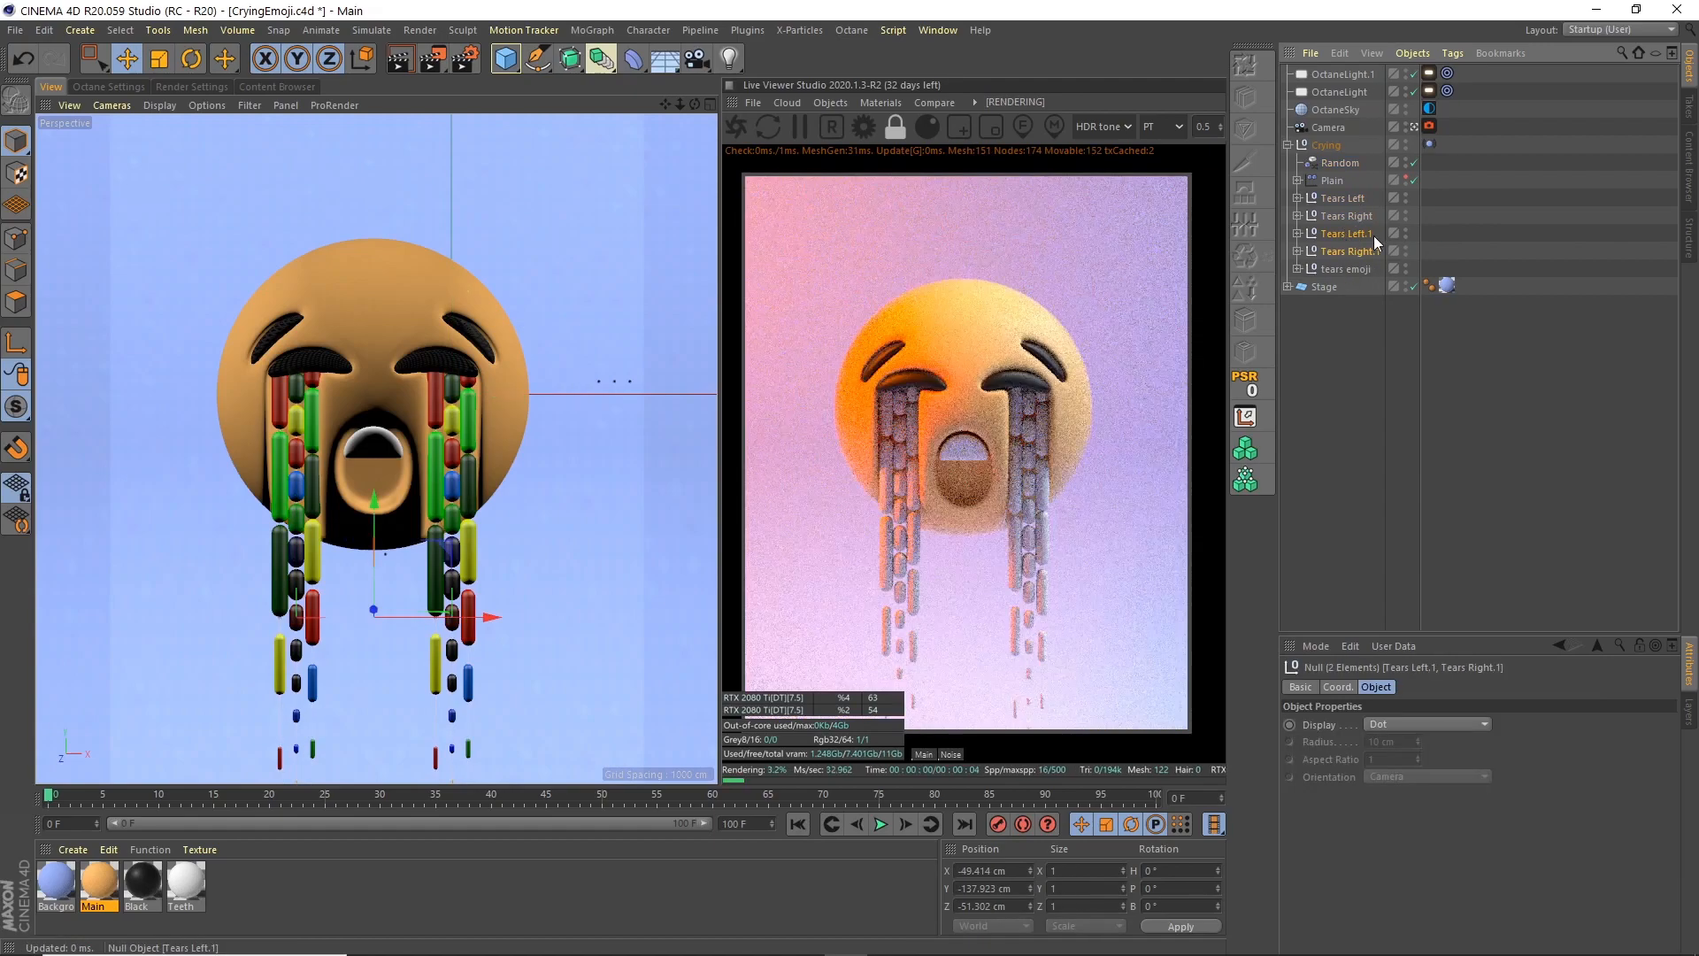
click(191, 59)
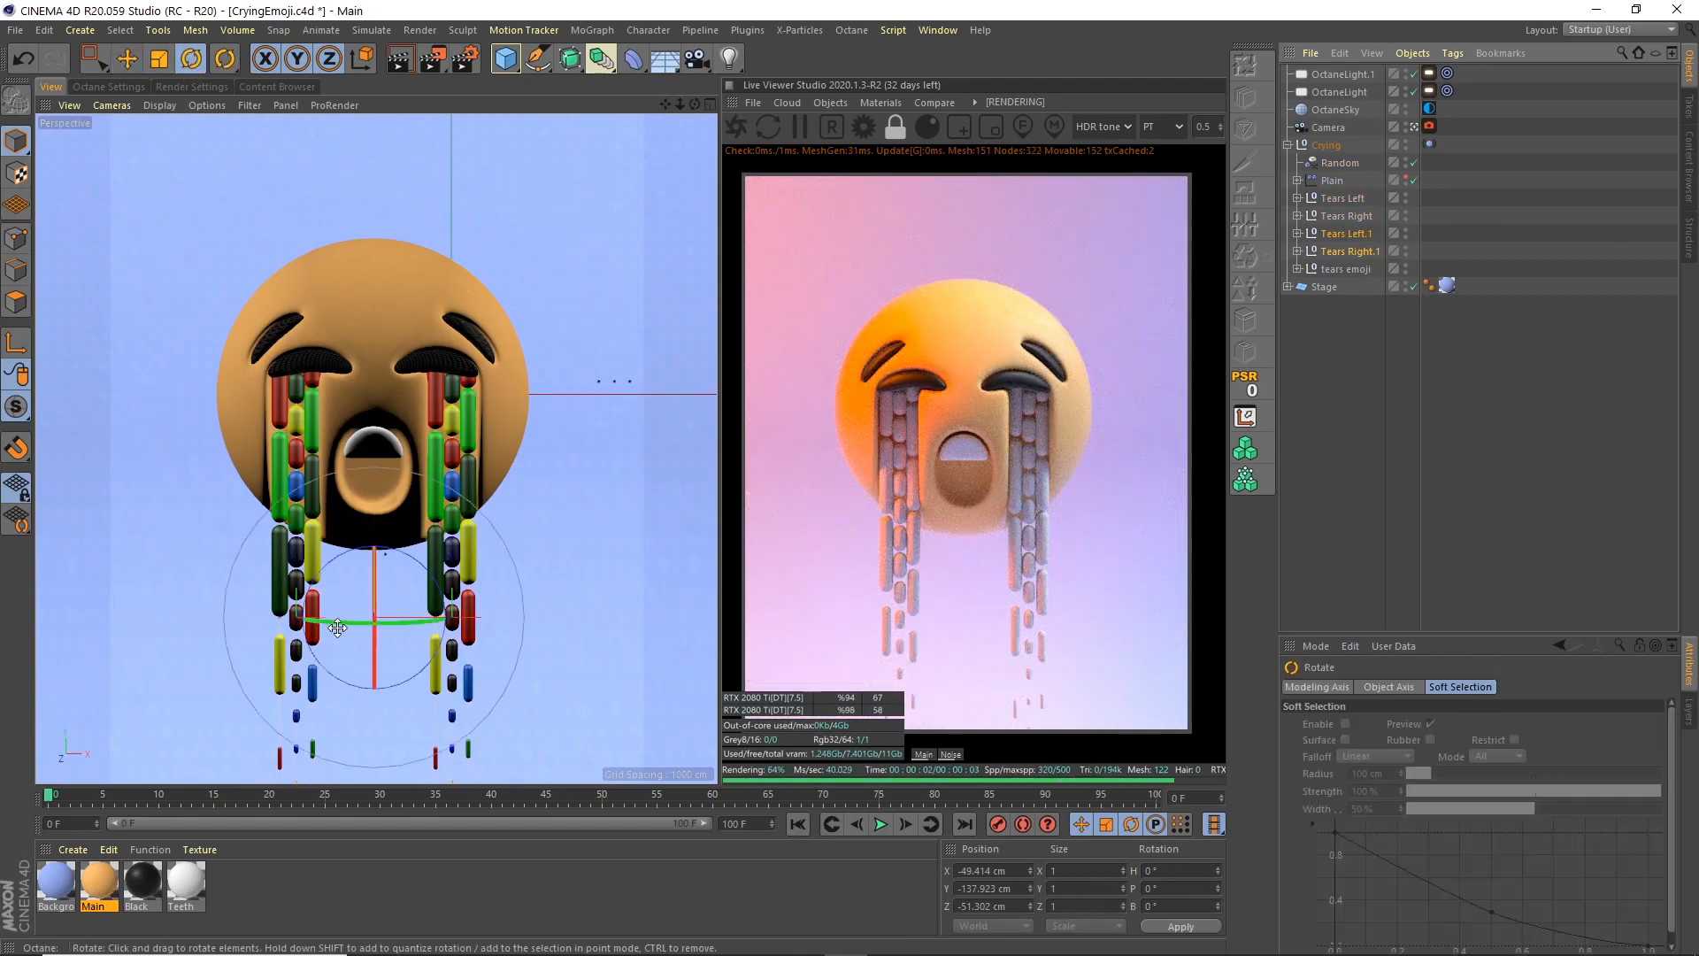
drag(337, 627, 607, 592)
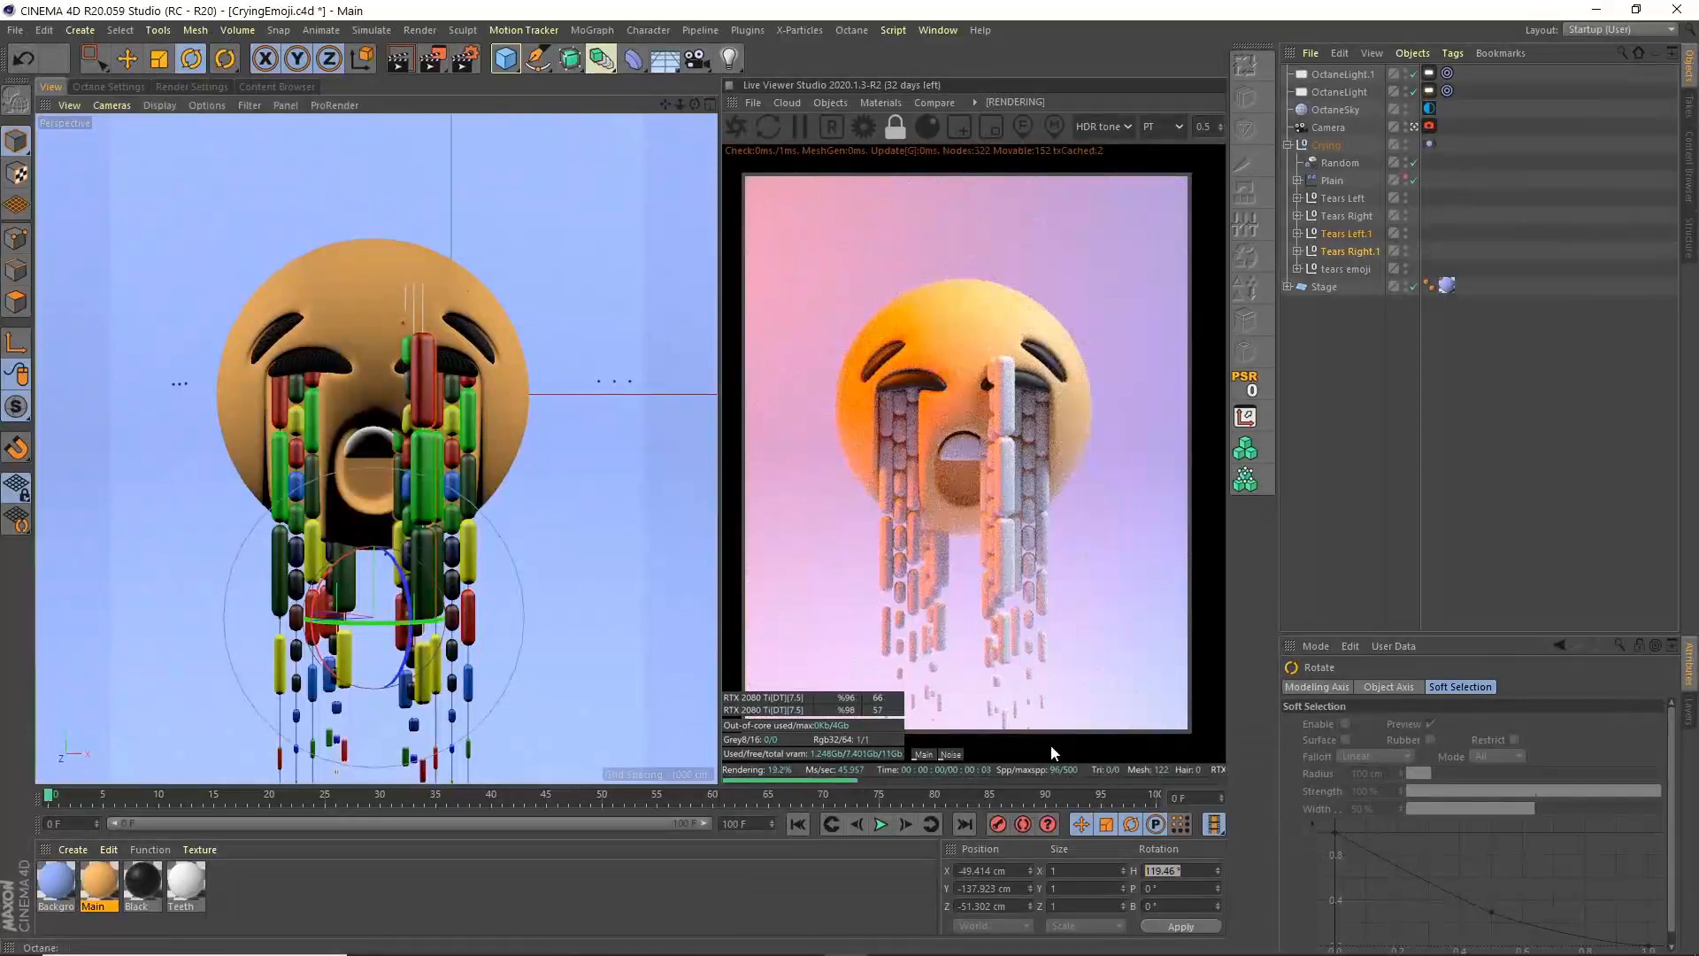
text(180)
key(Return)
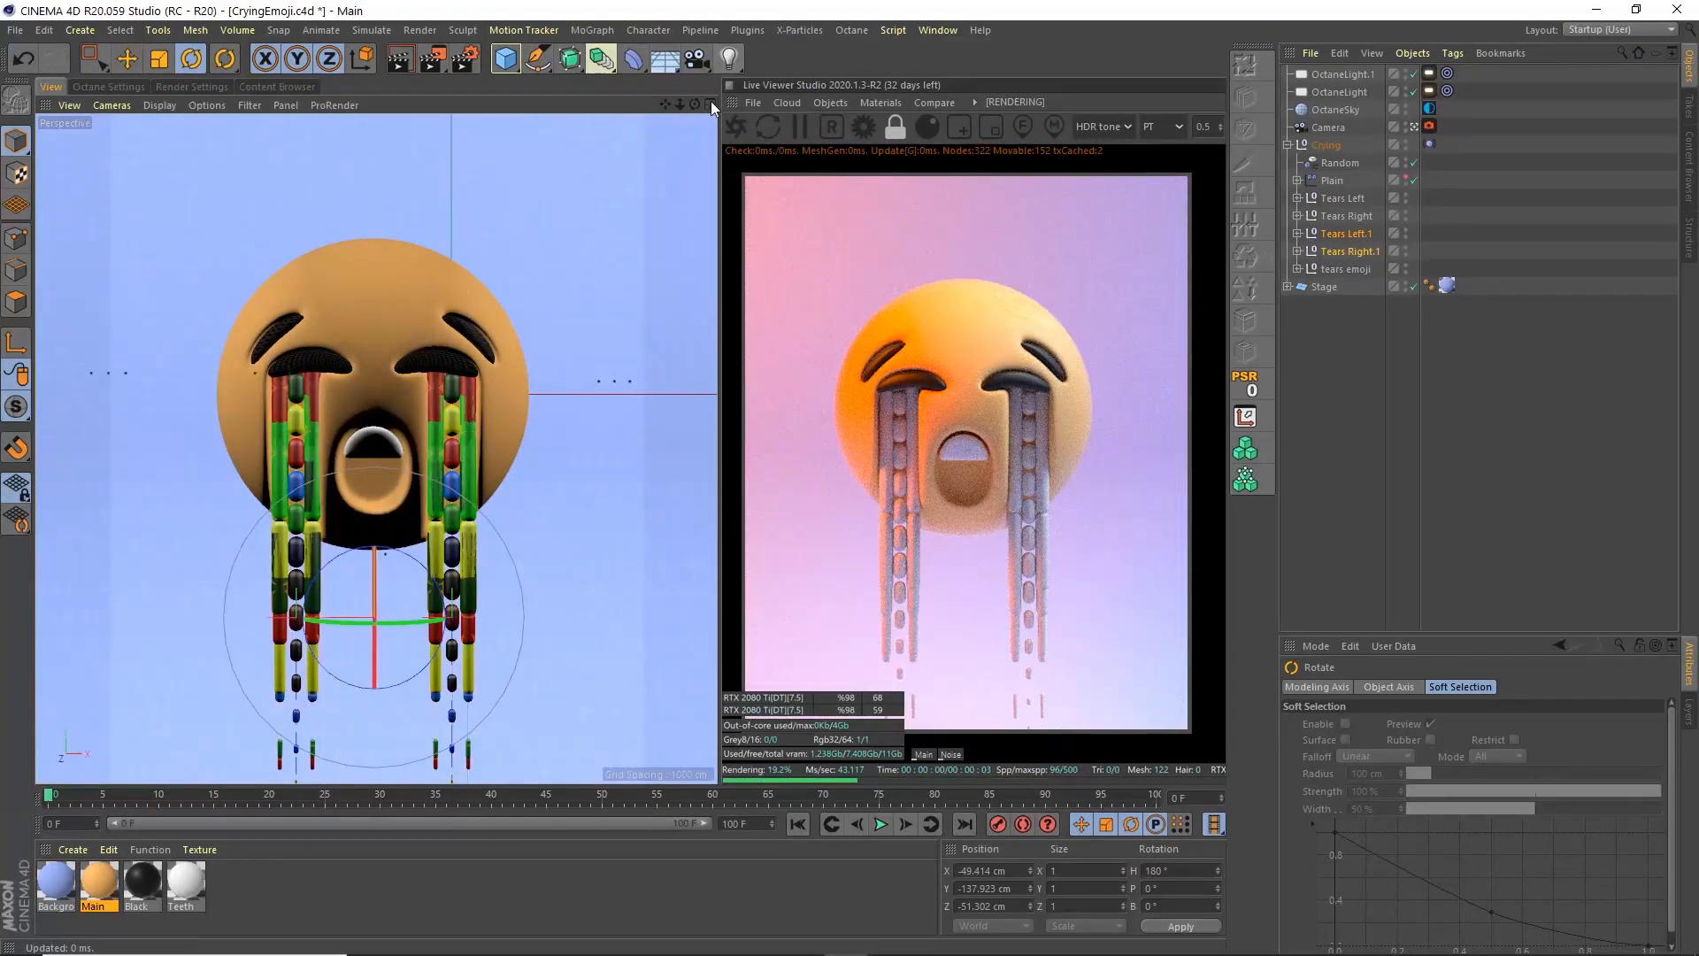
In the Right view, move the duplicated tears back to about Z -34.6 cm and down to about Y -154 cm, then save the scene
click(710, 104)
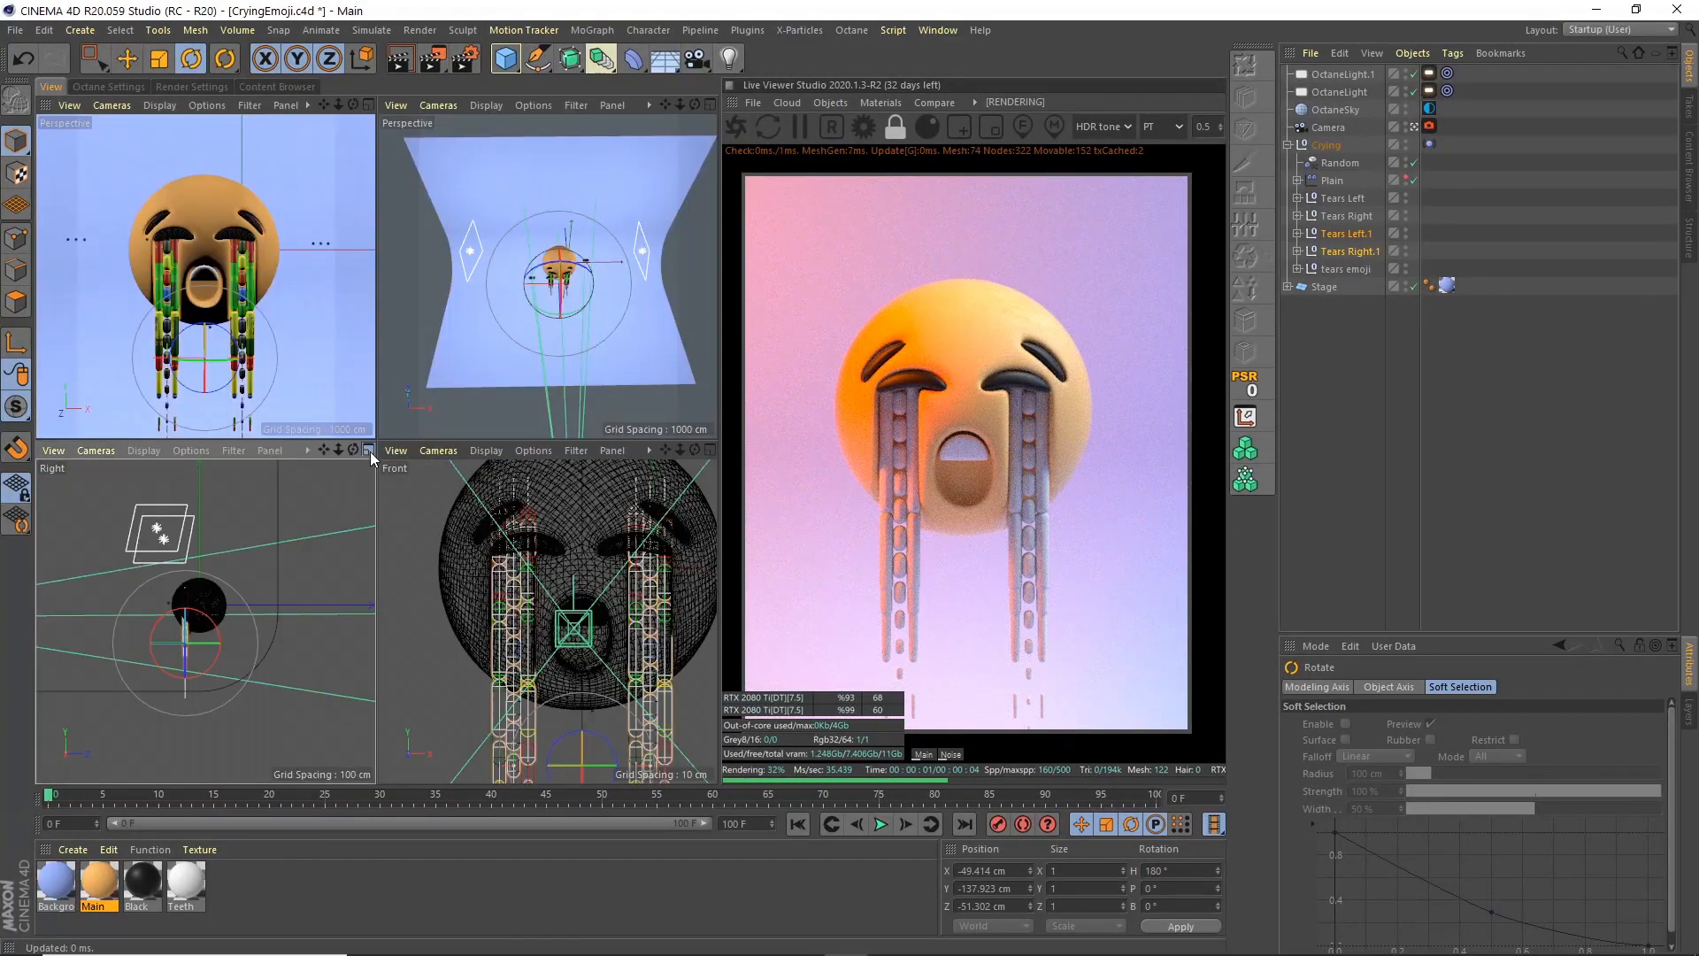
click(369, 451)
scroll(321, 371, up, 3)
key(e)
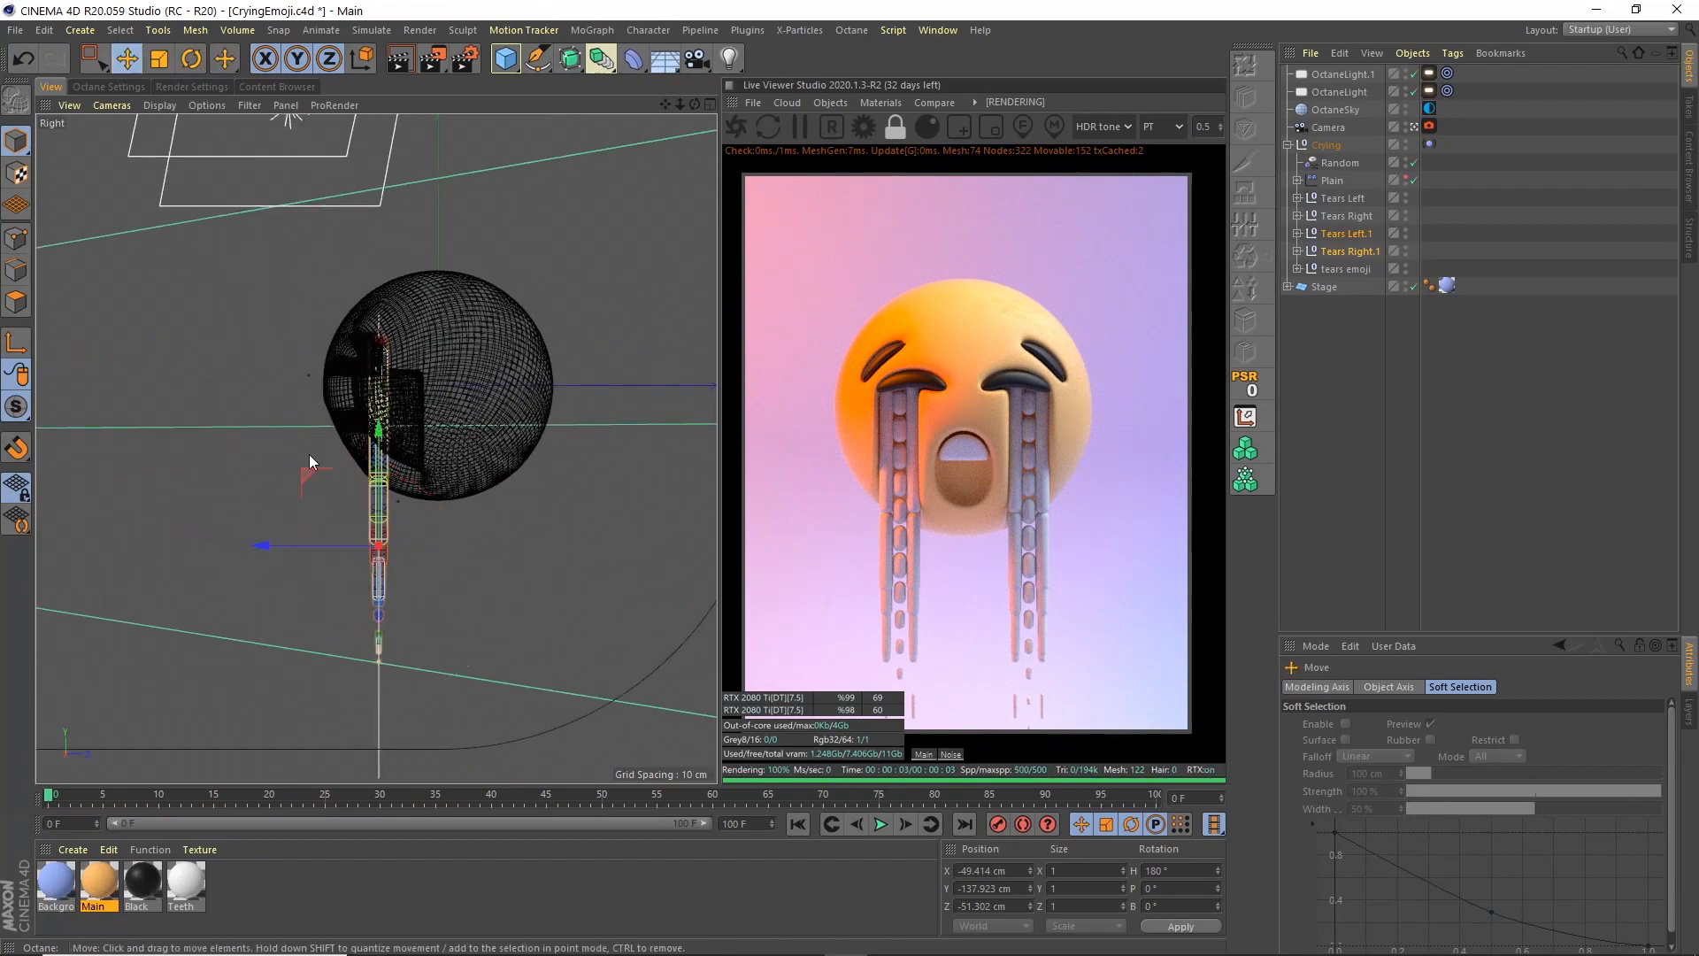
drag(317, 539, 329, 542)
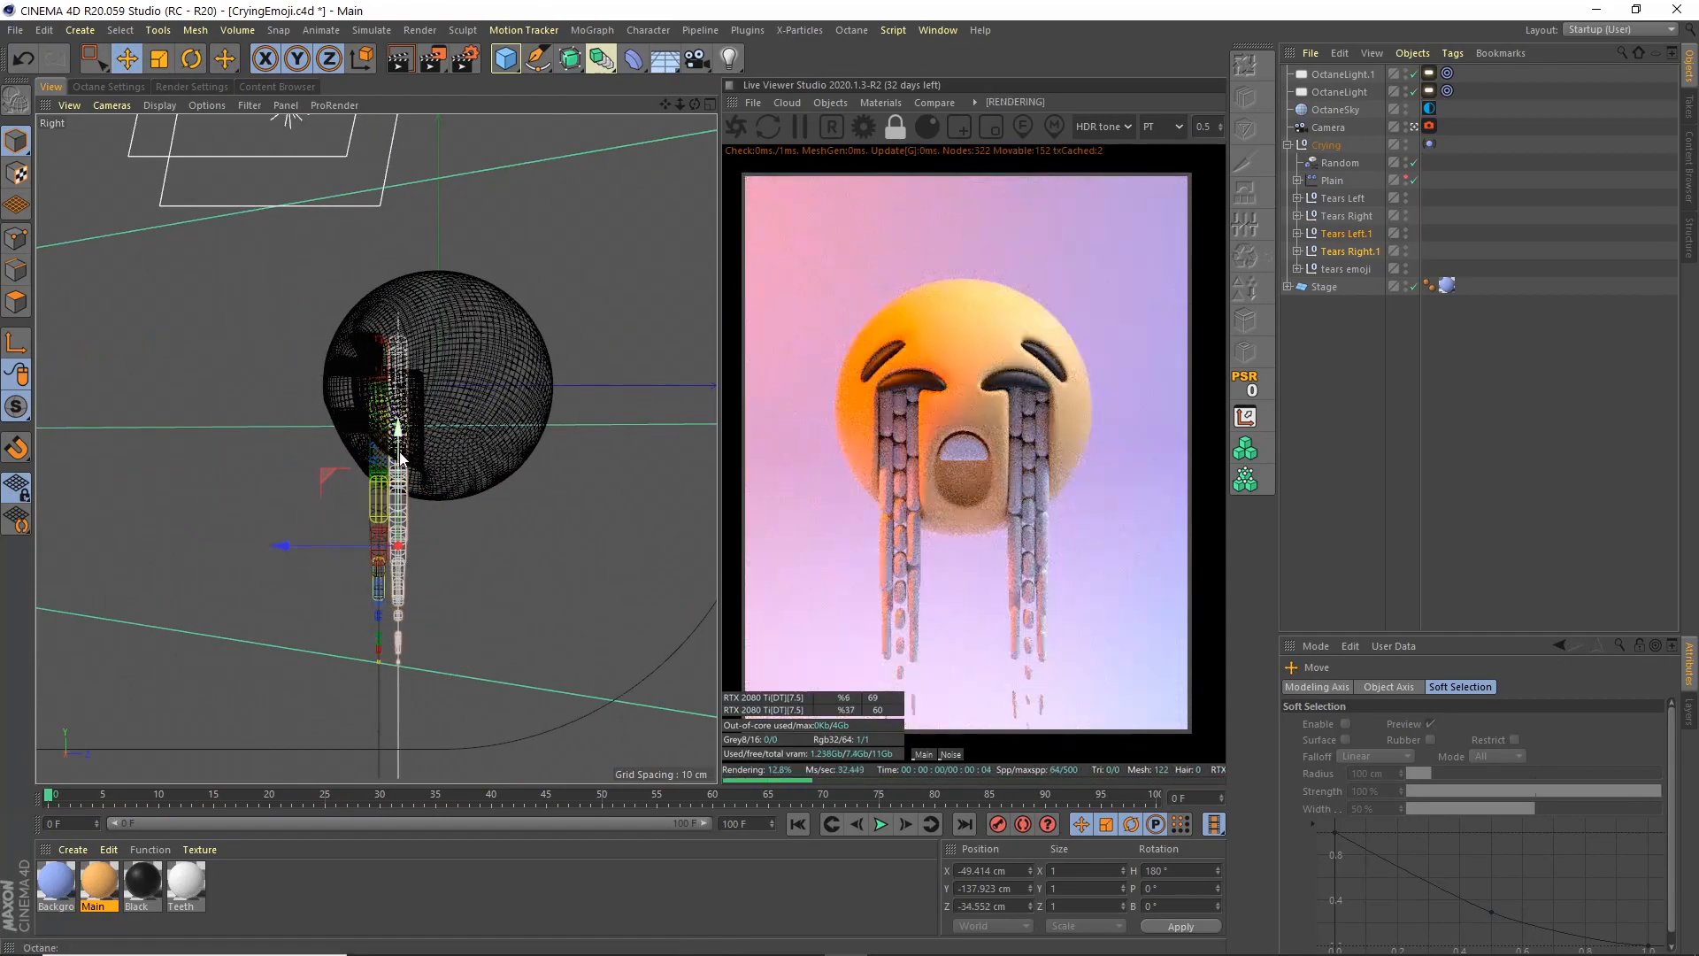
drag(400, 457, 398, 474)
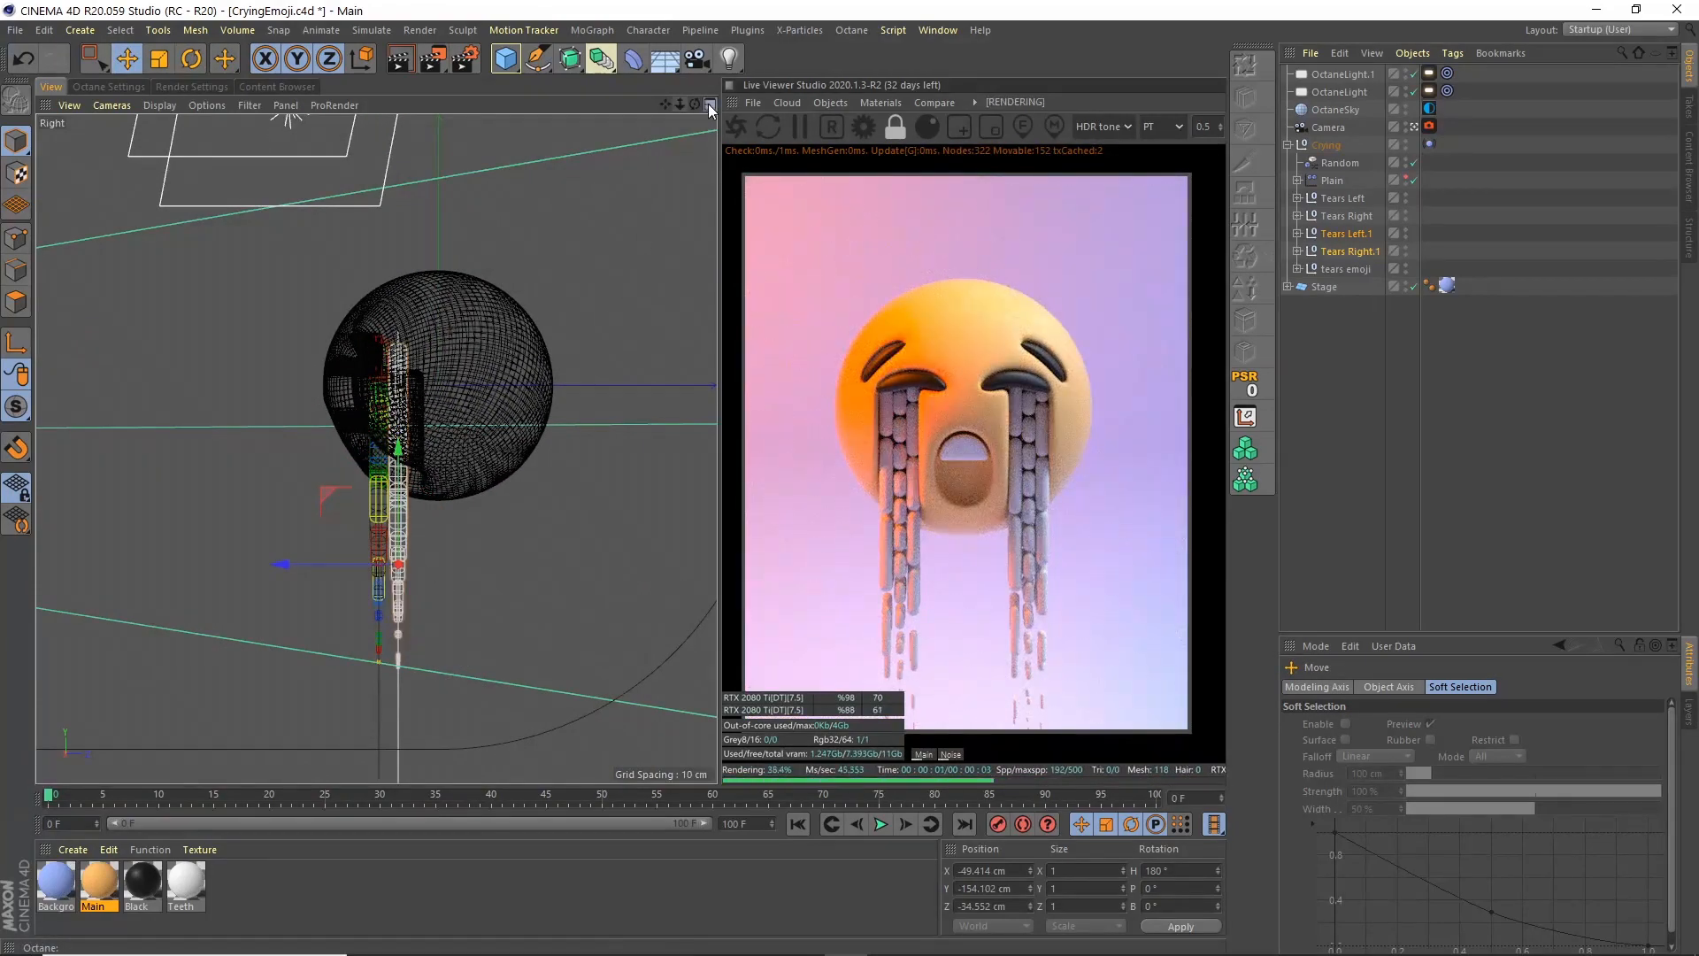
click(710, 108)
click(355, 107)
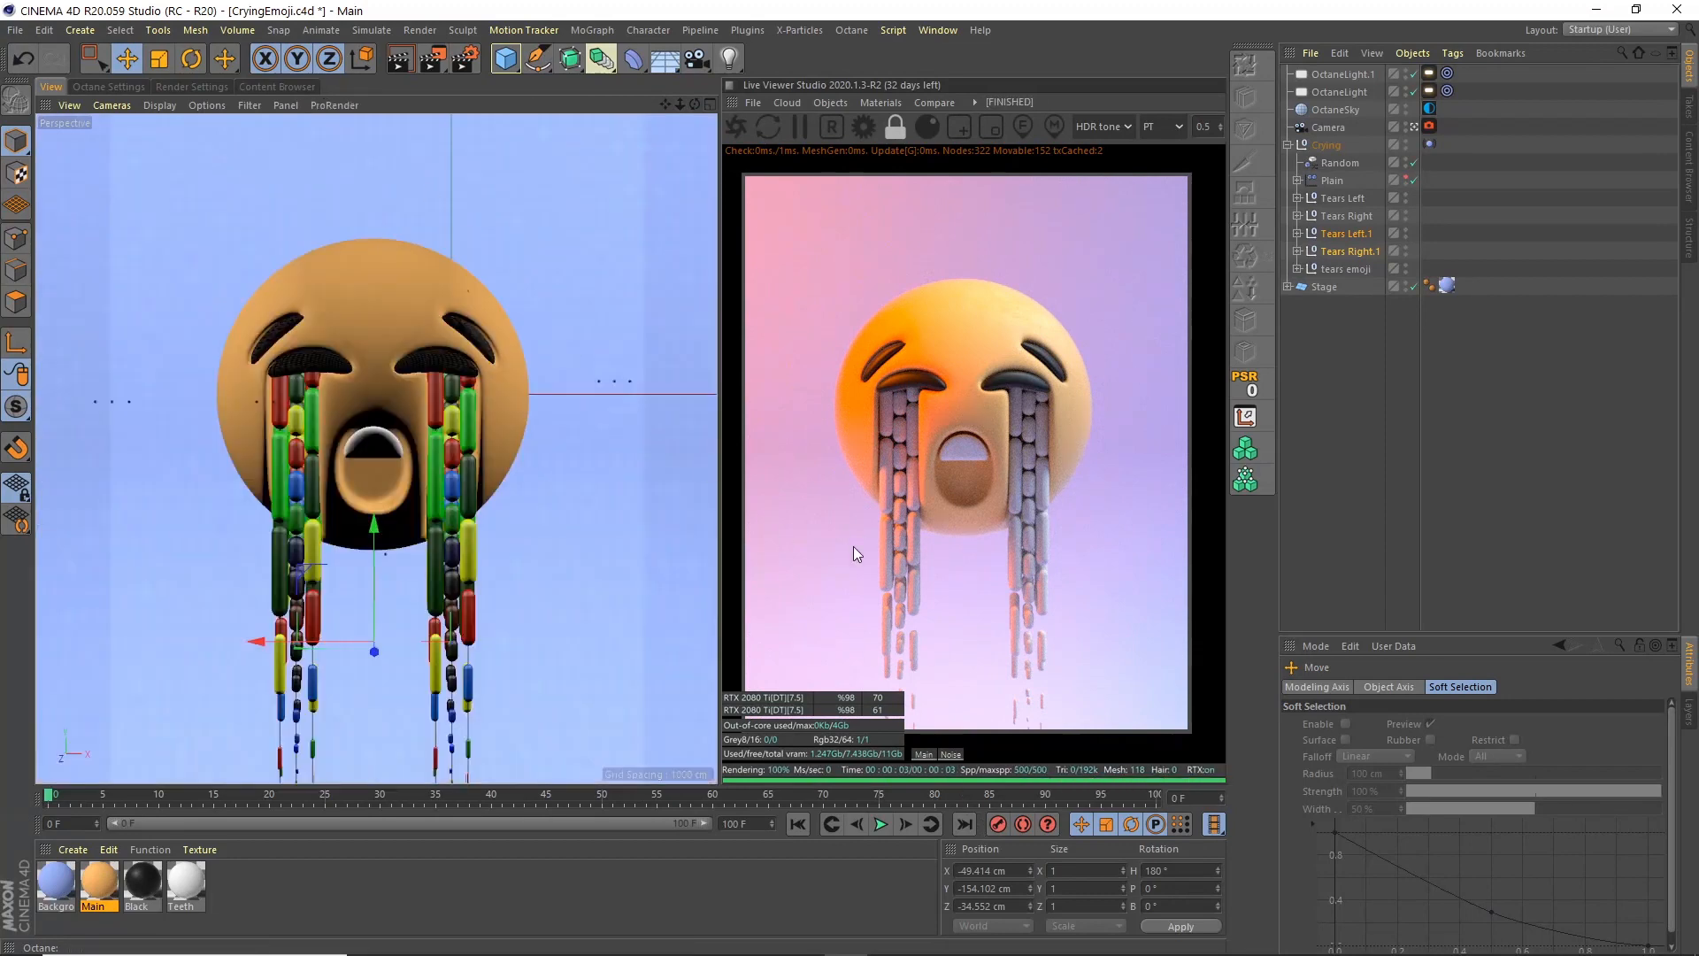
key(ctrl+s)
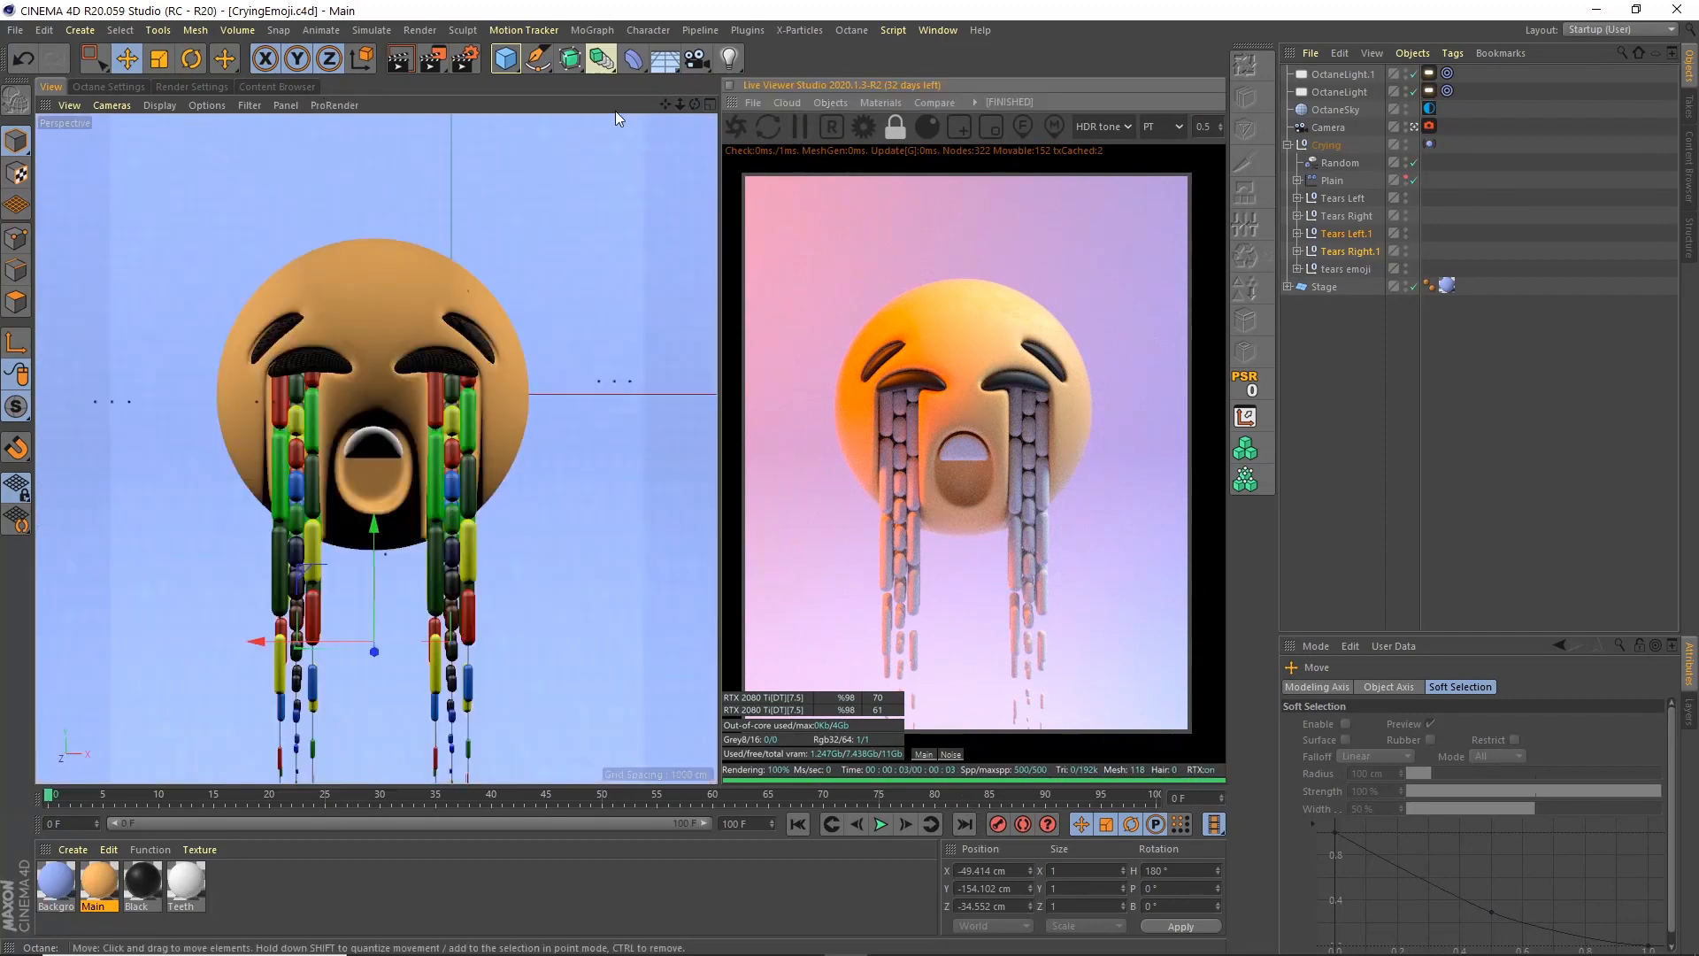
Create an Octane Glossy material and name it Tears
click(880, 103)
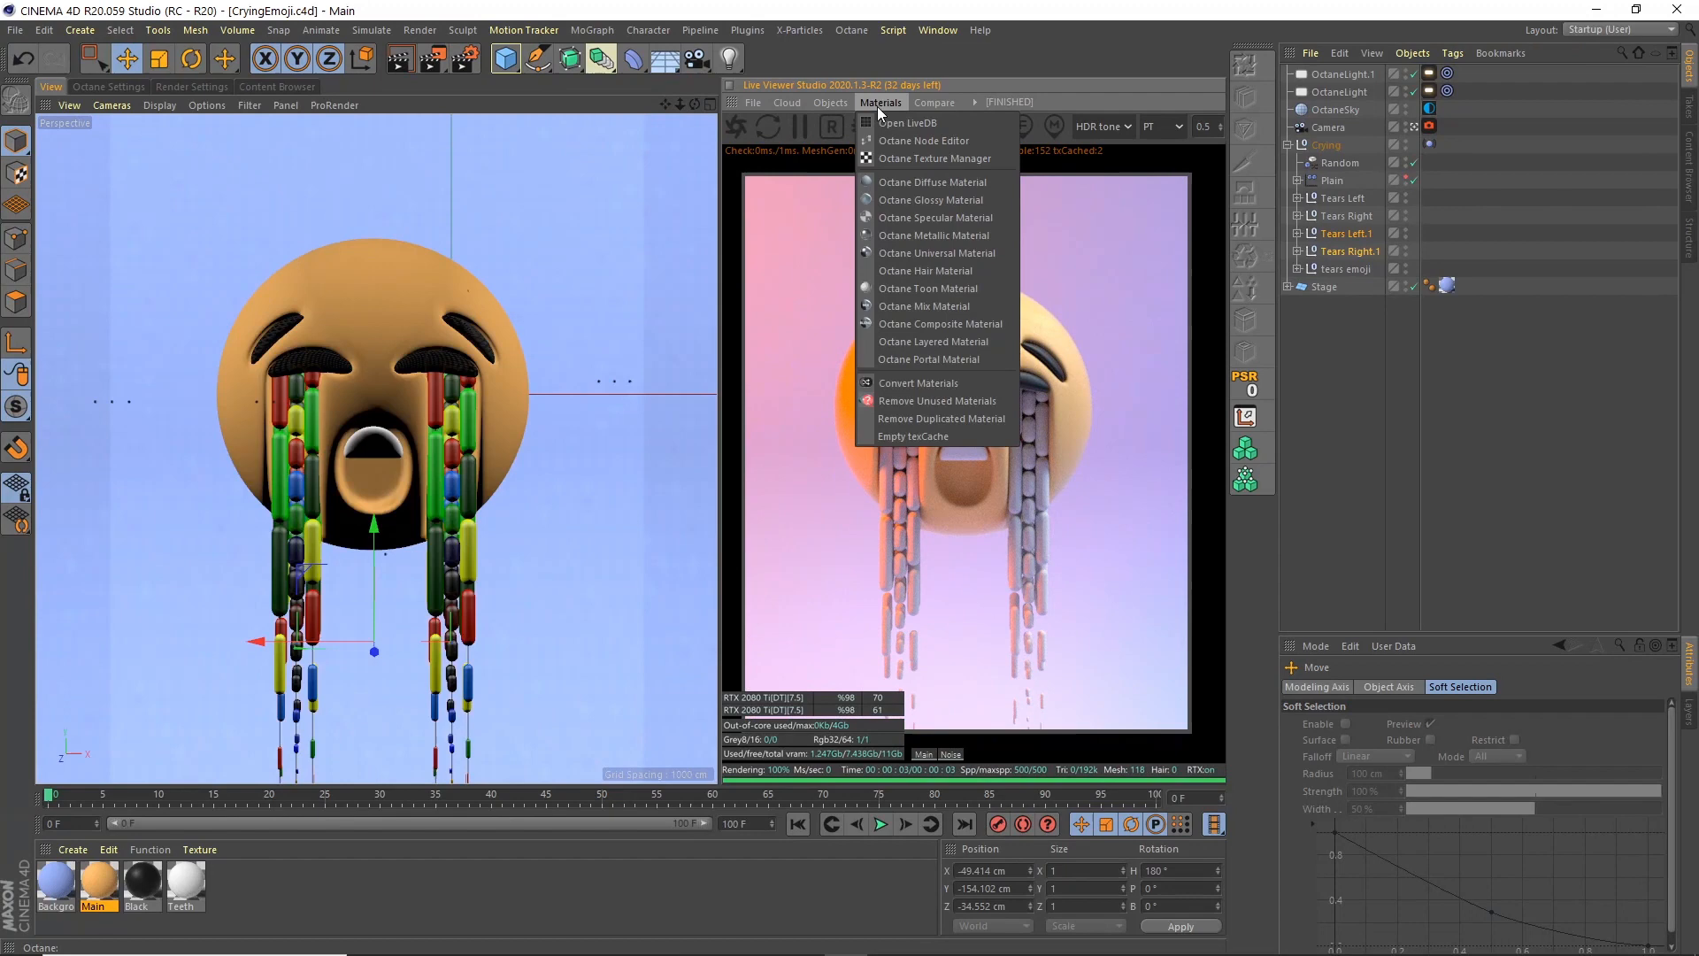
click(938, 200)
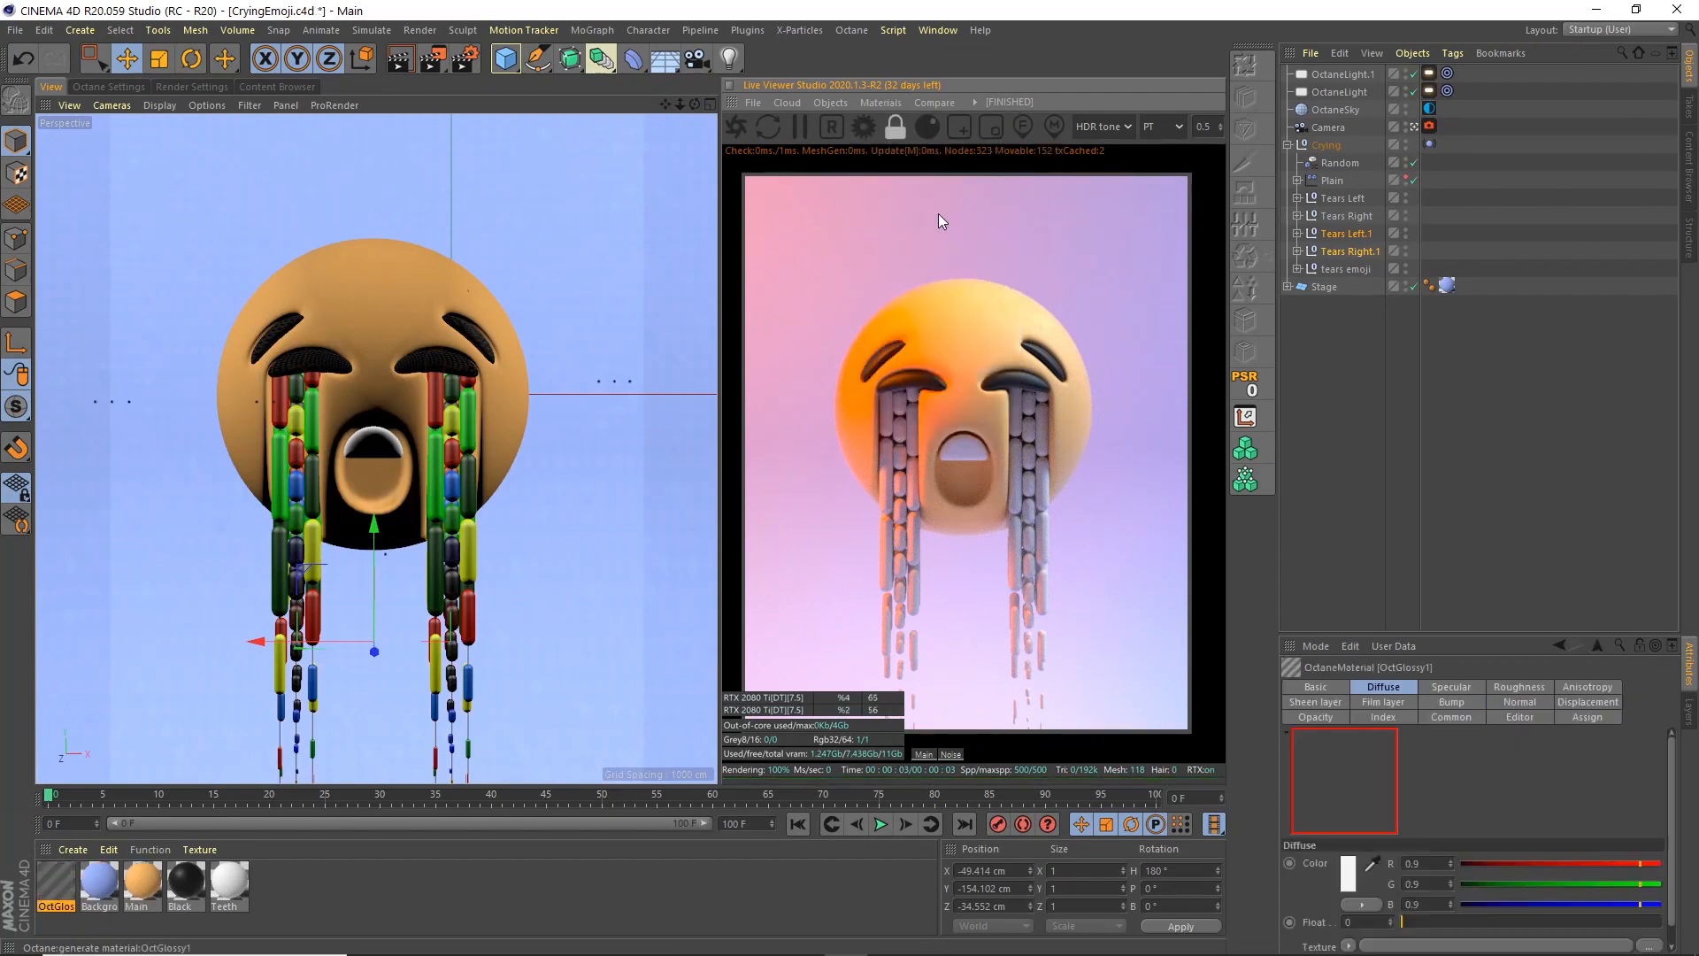
double_click(56, 906)
text(Tears)
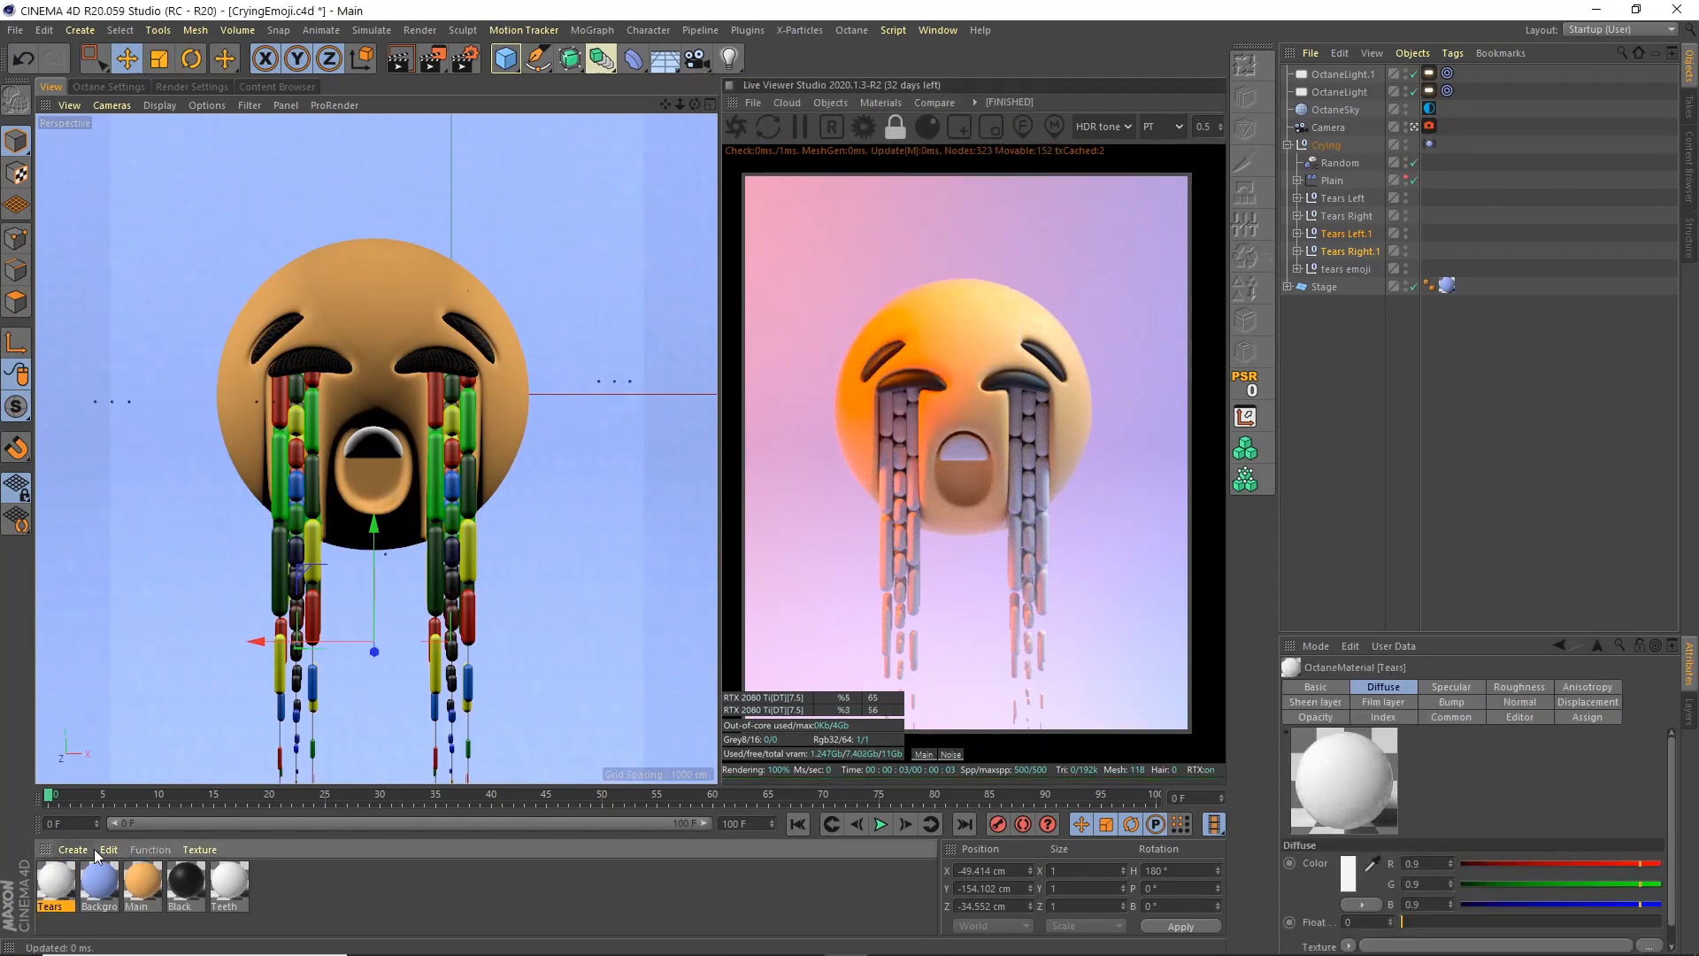
key(Return)
Expand all four tear groups and apply the Tears material to every cloner in Tears Left and Tears Right
click(1297, 251)
click(1296, 233)
click(1297, 216)
click(1297, 198)
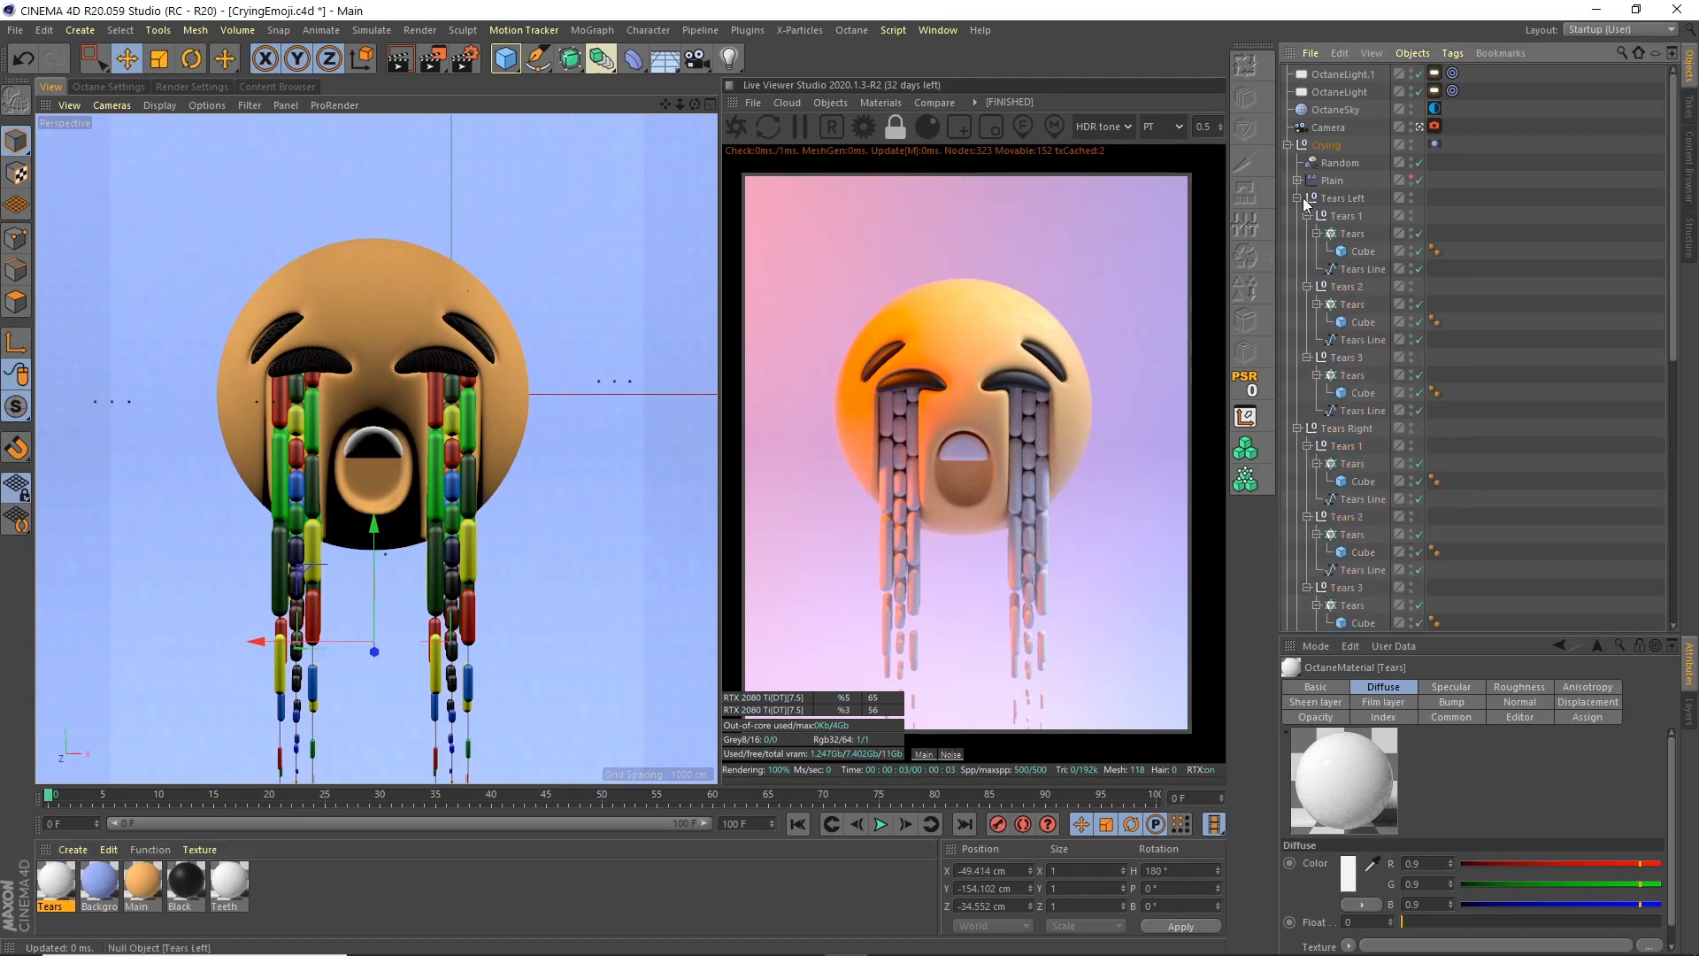
drag(50, 886, 912, 417)
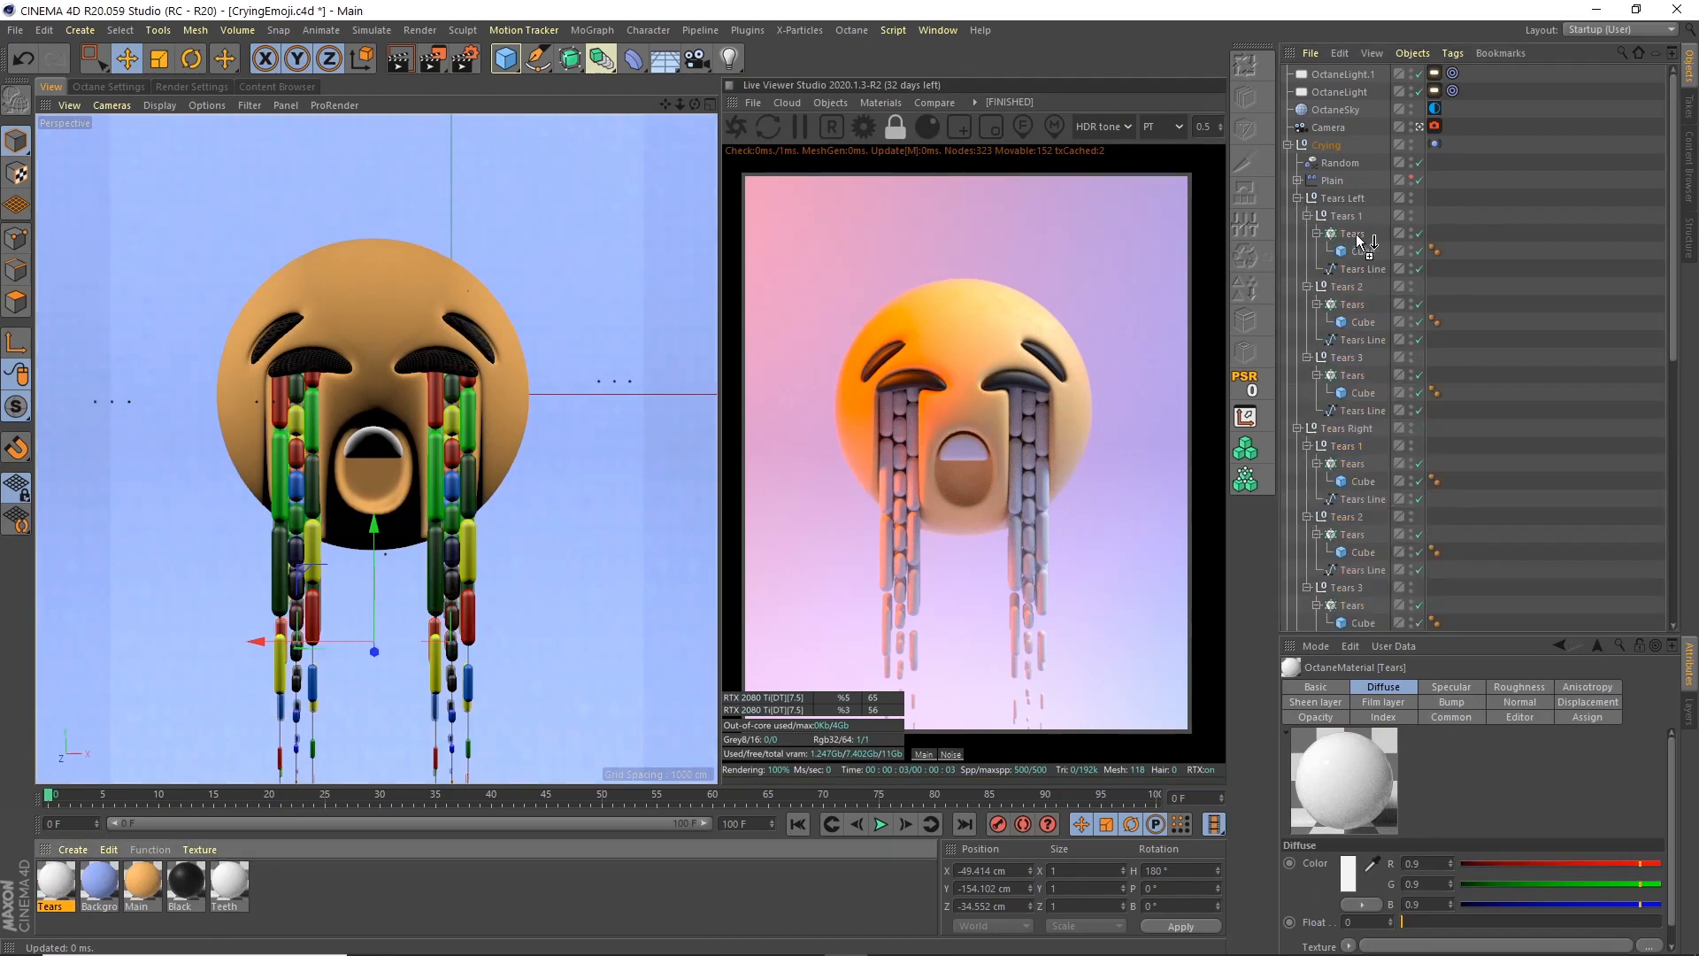
drag(1357, 235, 1452, 375)
ctrl+drag(1443, 470, 1442, 466)
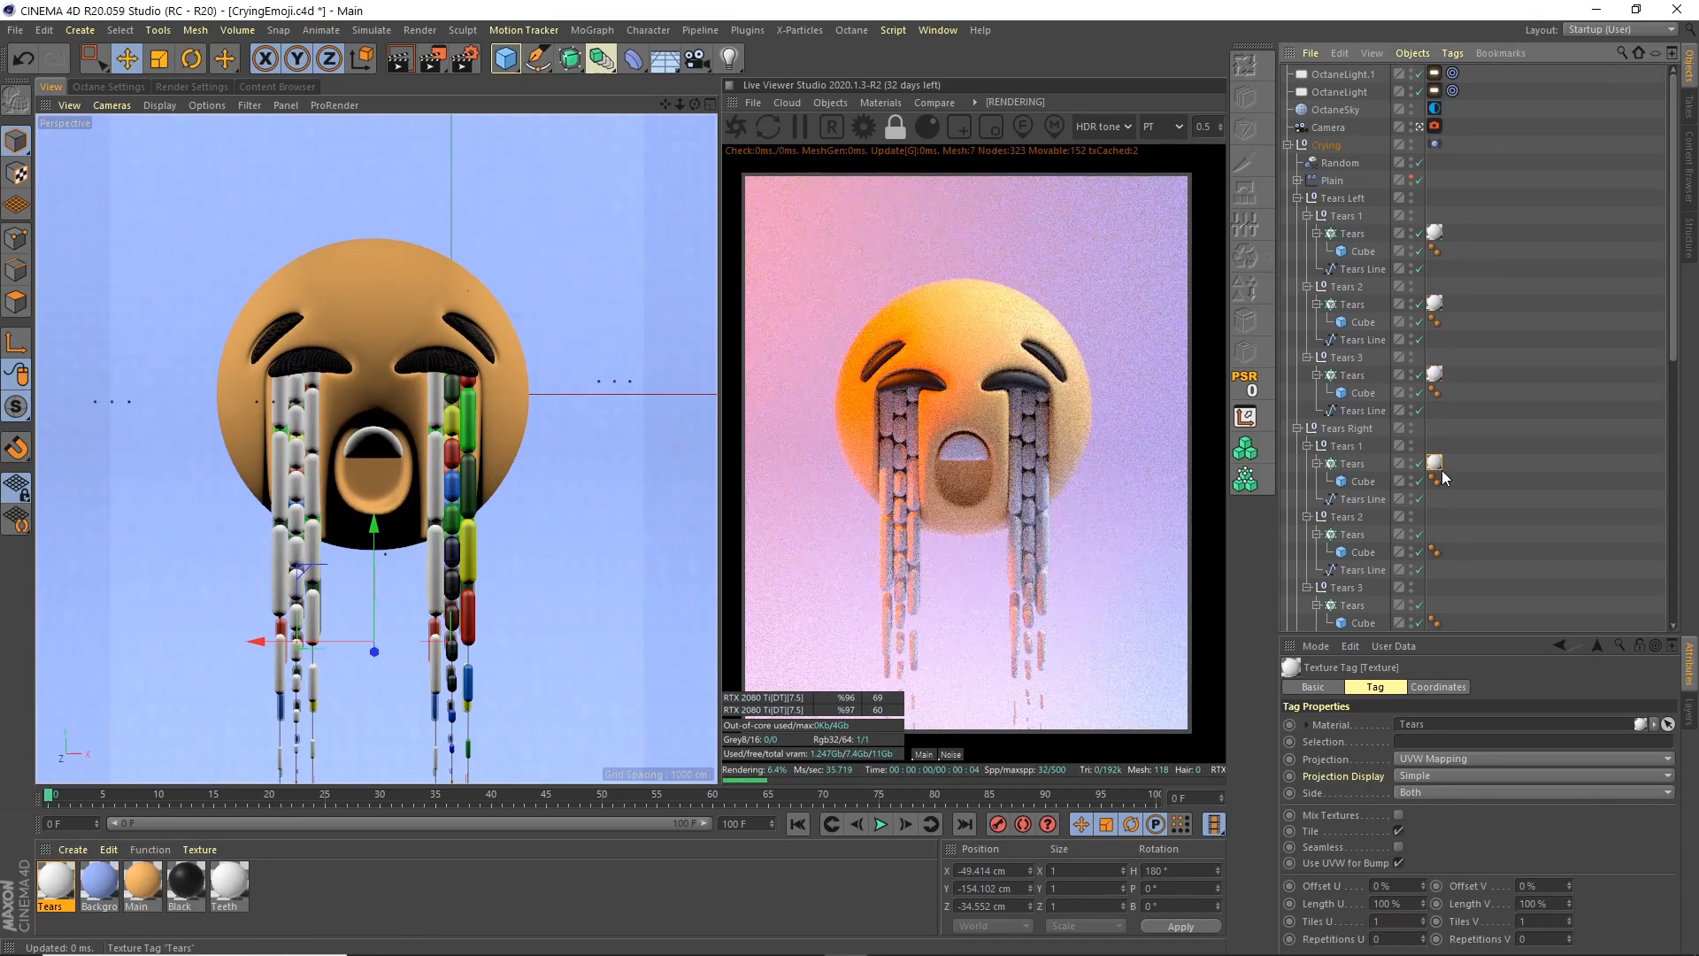
ctrl+drag(1444, 538, 1444, 536)
scroll(1658, 390, down, 5)
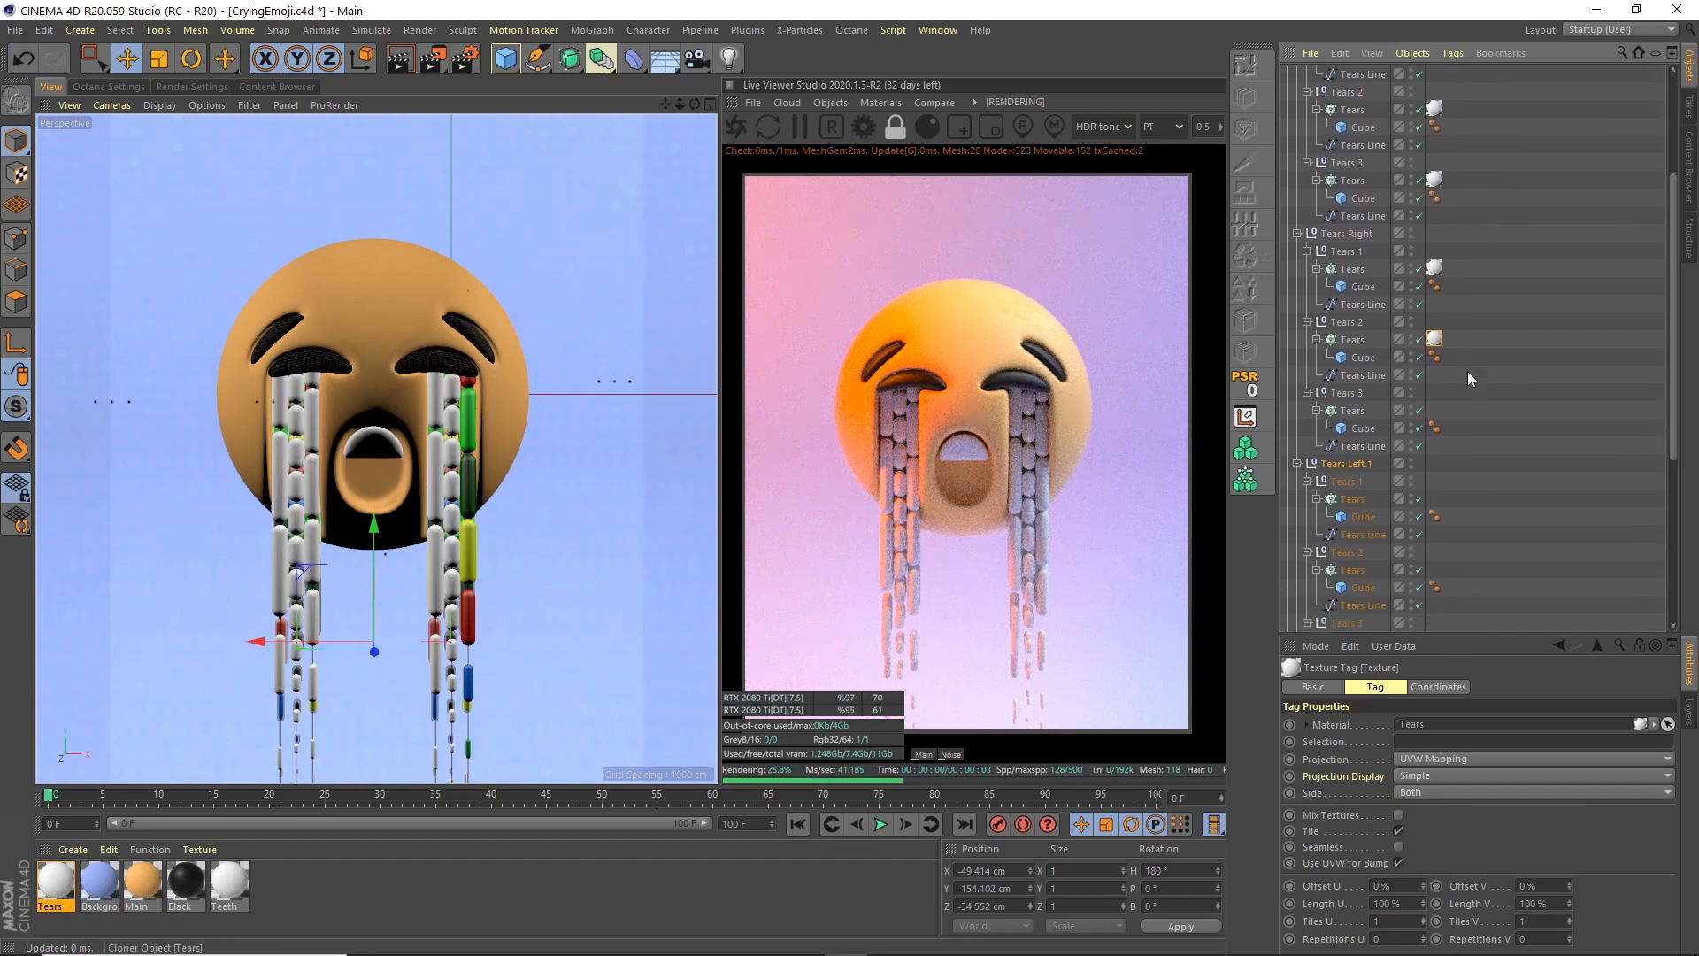
ctrl+drag(1440, 340, 1437, 407)
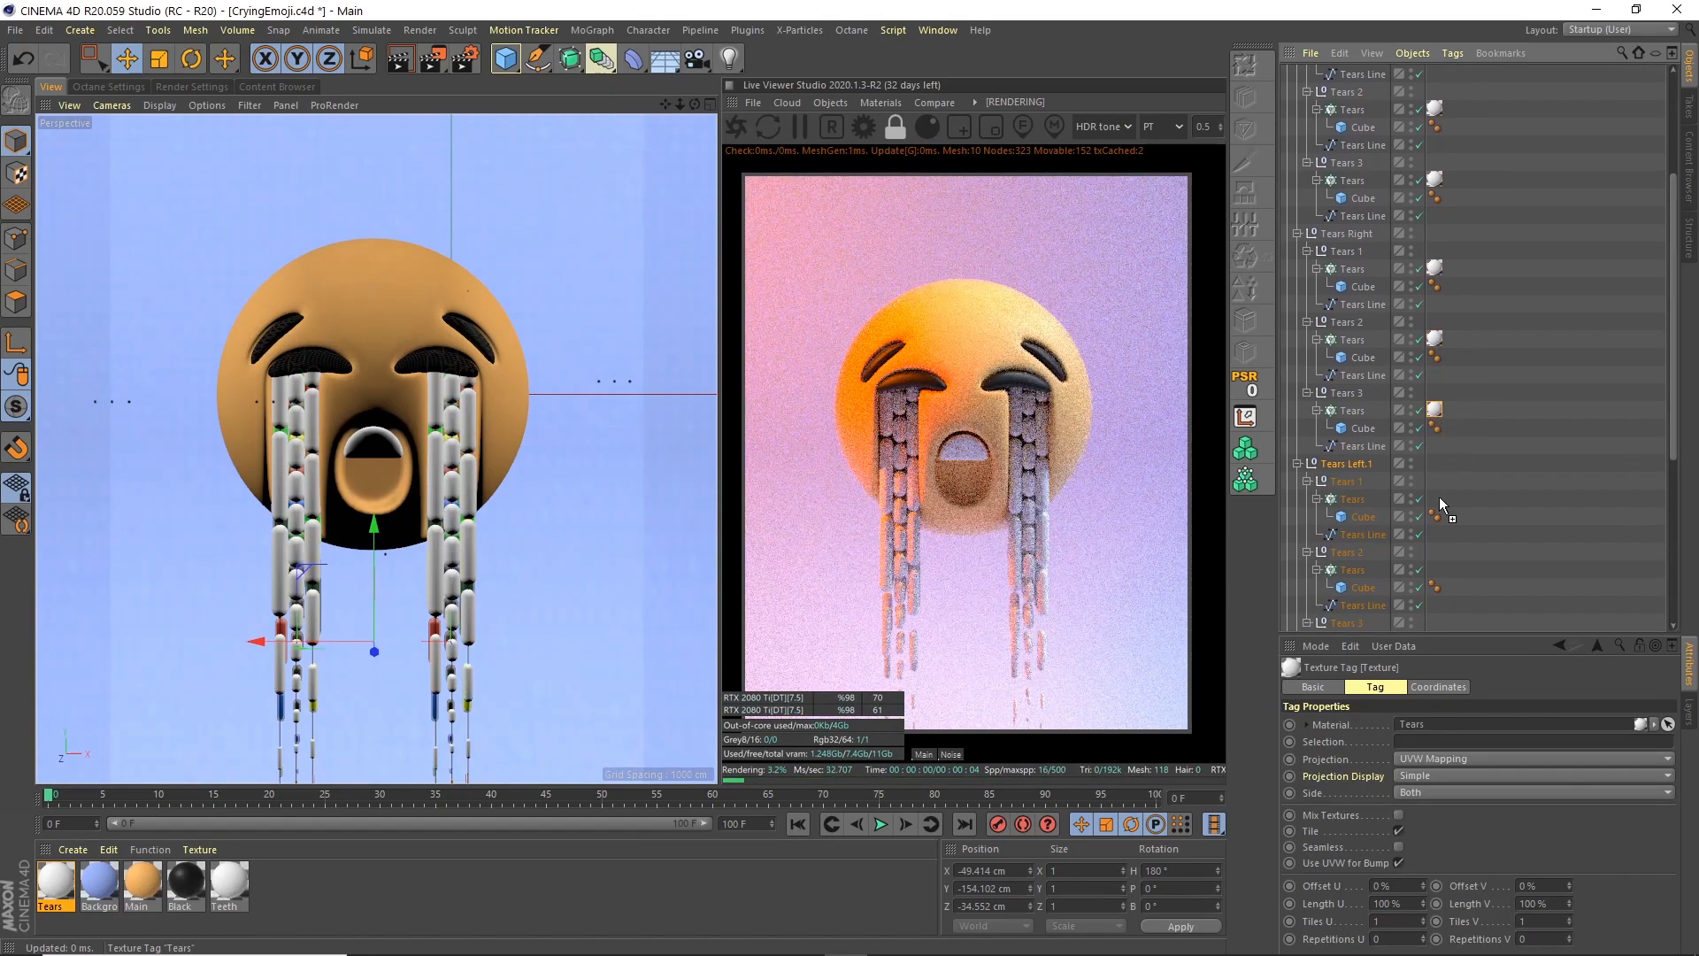
Copy the Tears material tag onto all six cloners in the duplicated Tears Left.1 and Tears Right.1 groups
ctrl+drag(1440, 506, 1442, 568)
scroll(1625, 508, down, 5)
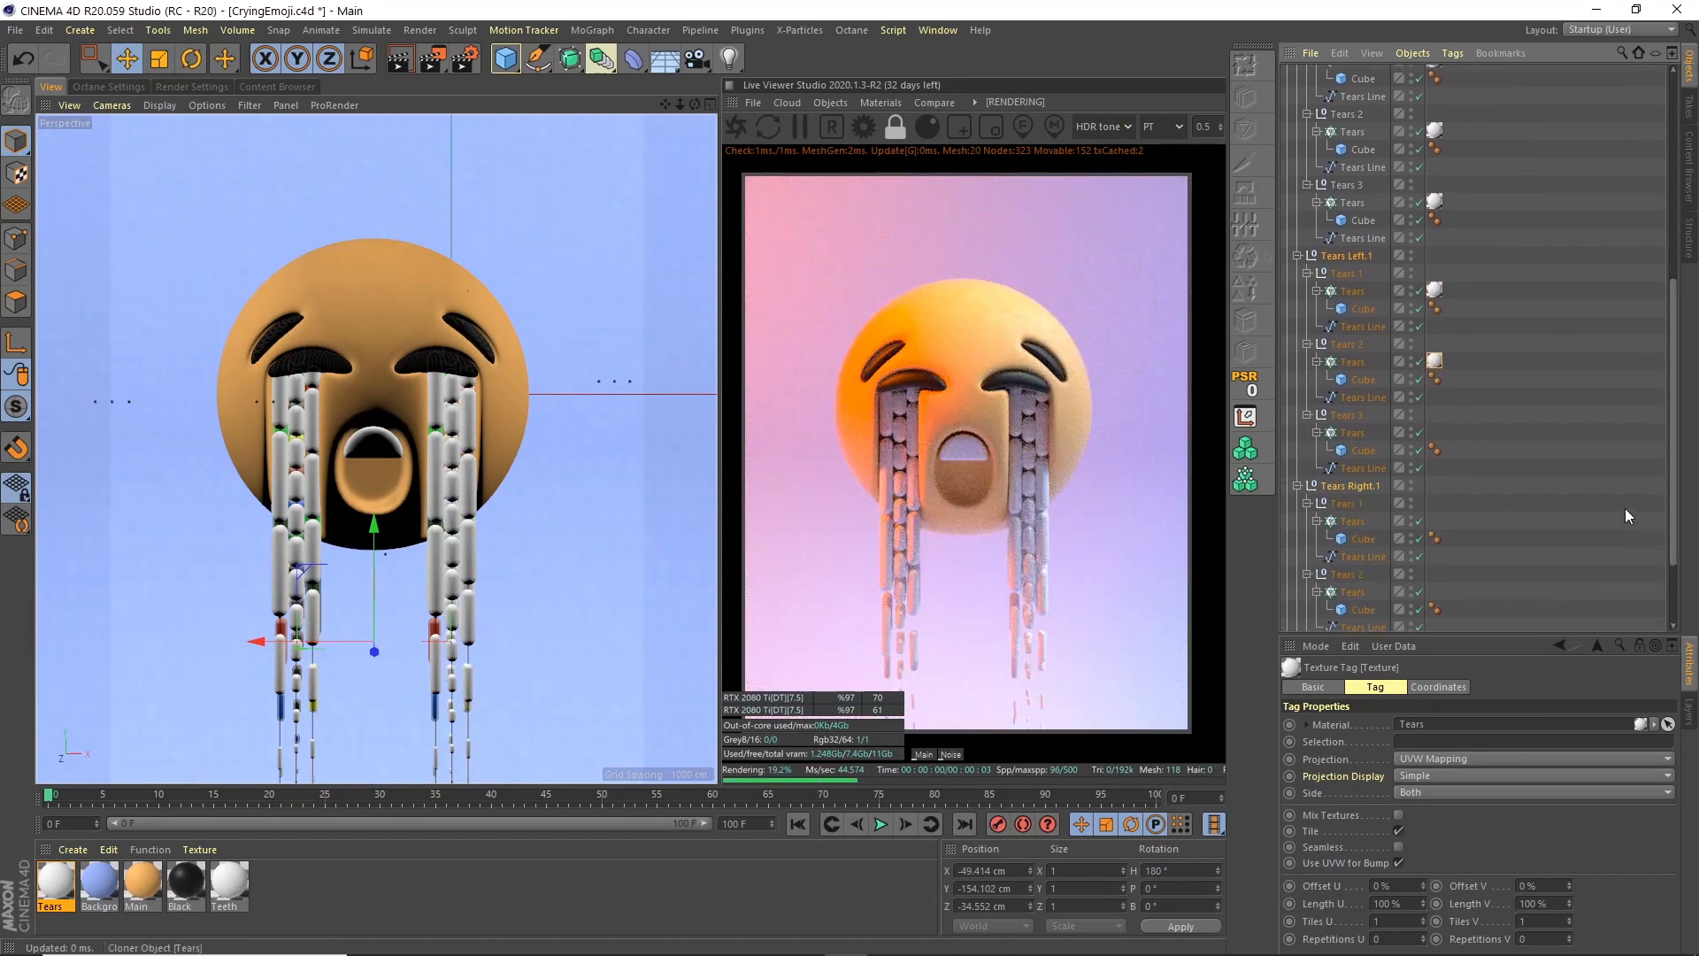
ctrl+drag(1441, 431, 1436, 434)
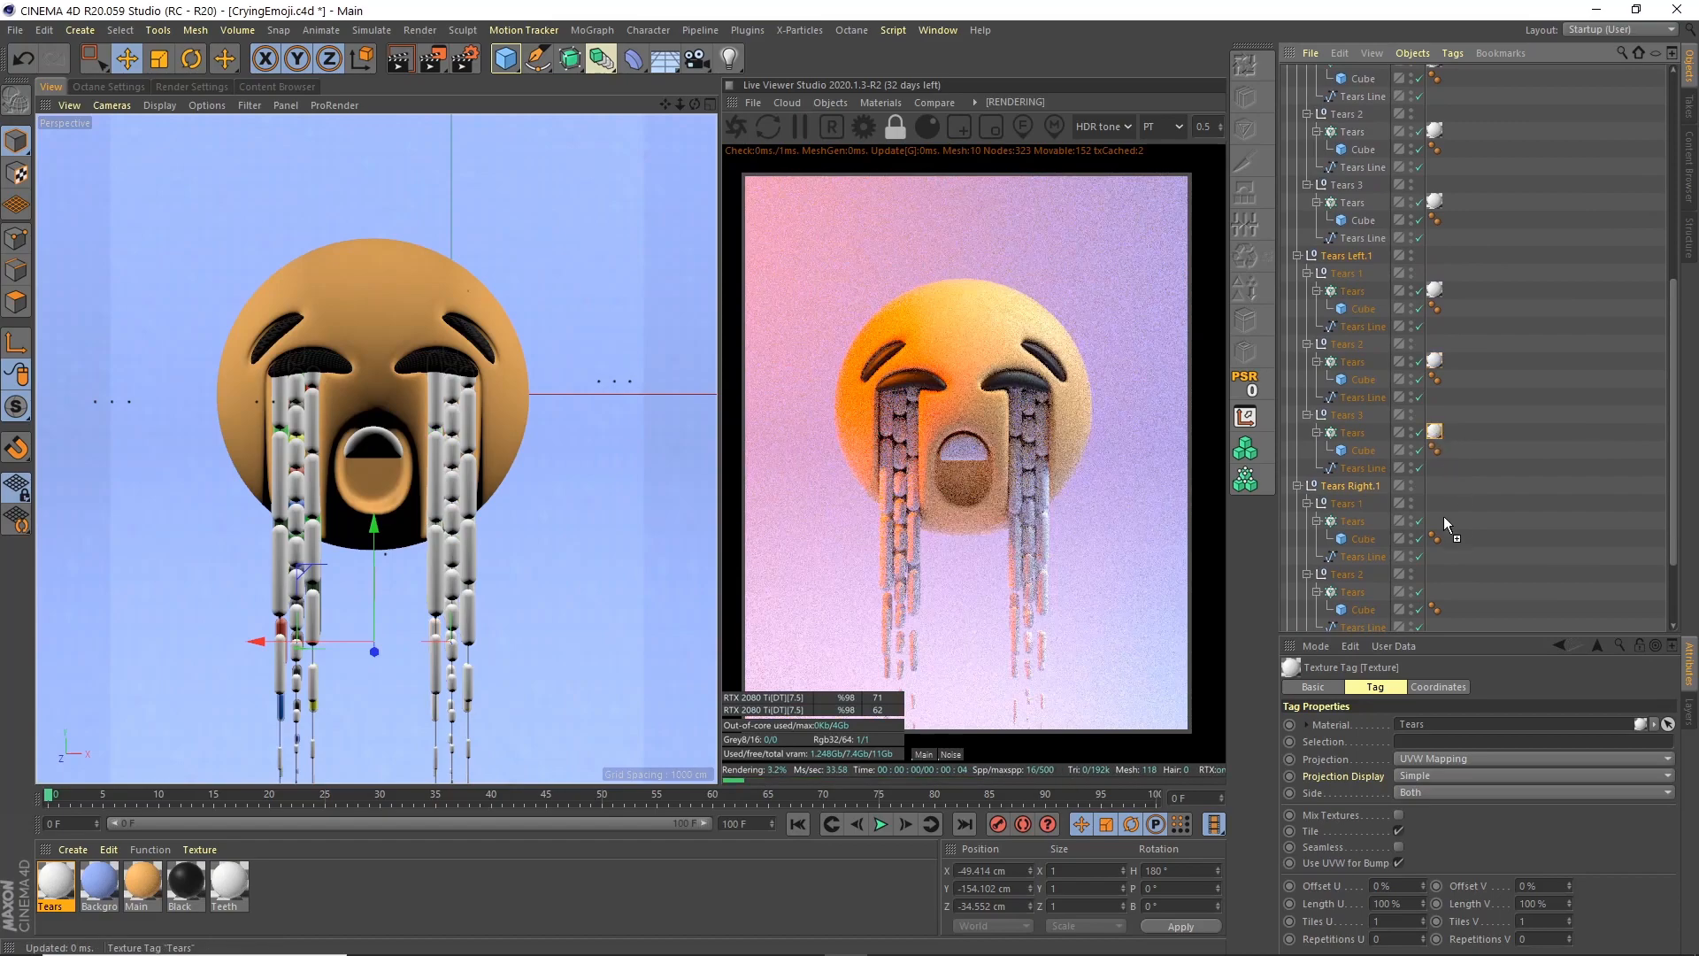
ctrl+drag(1443, 517, 1439, 591)
drag(1670, 489, 1662, 587)
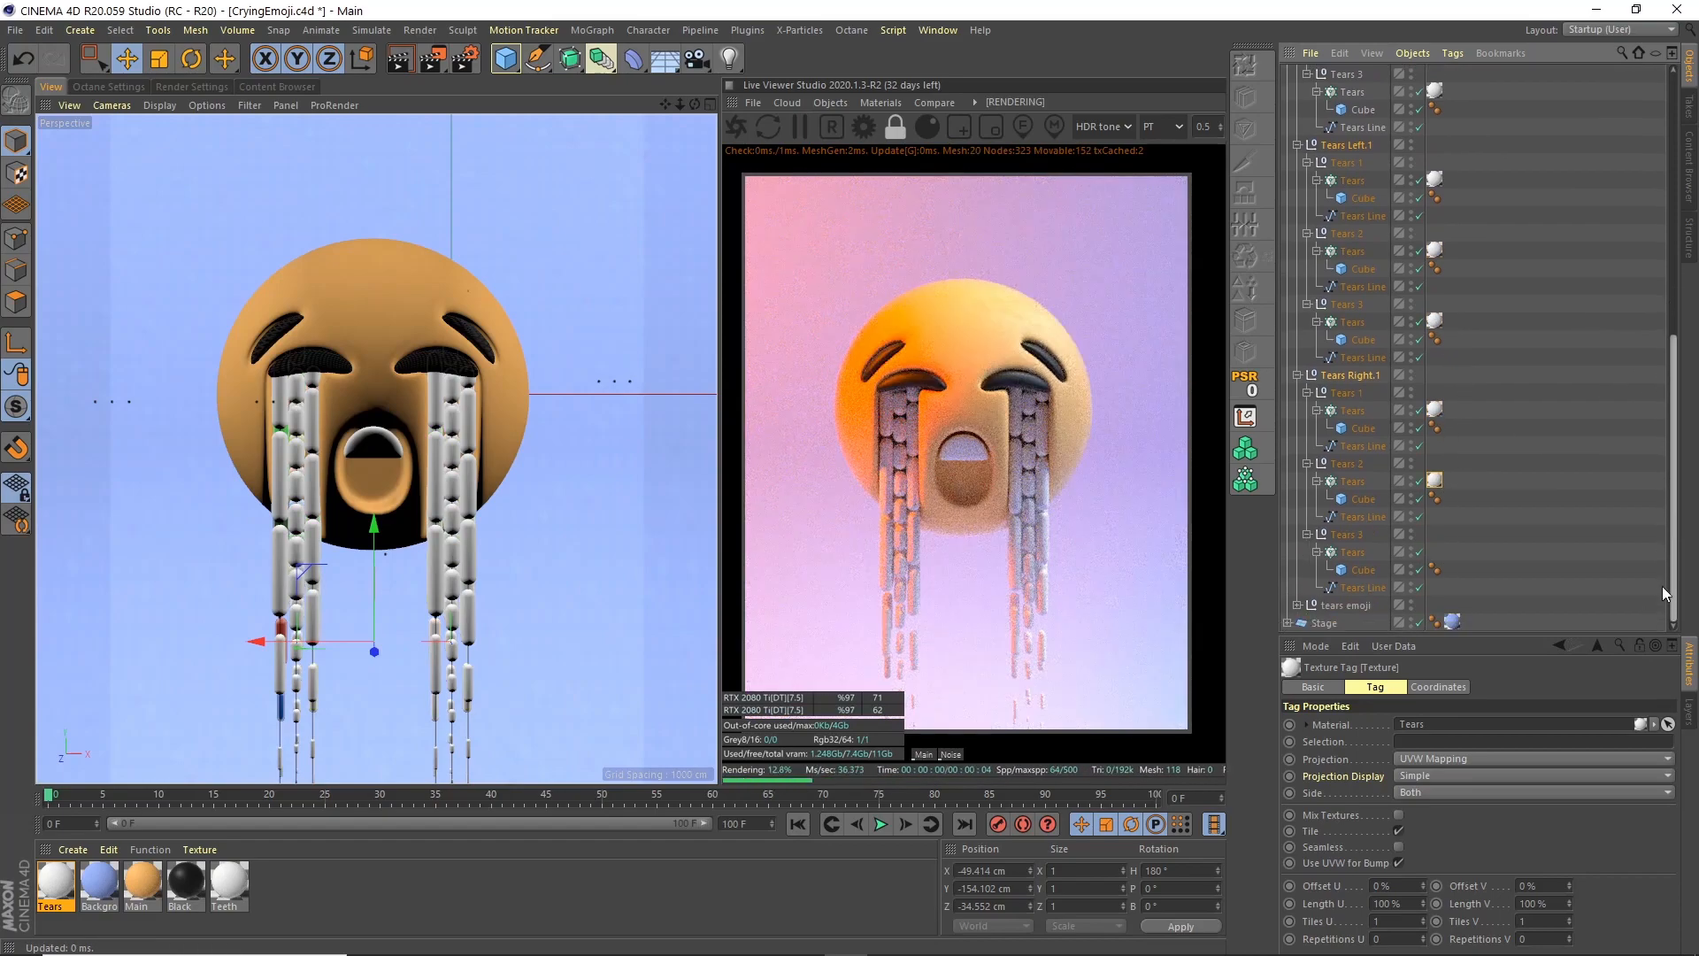
ctrl+drag(1435, 481, 1436, 550)
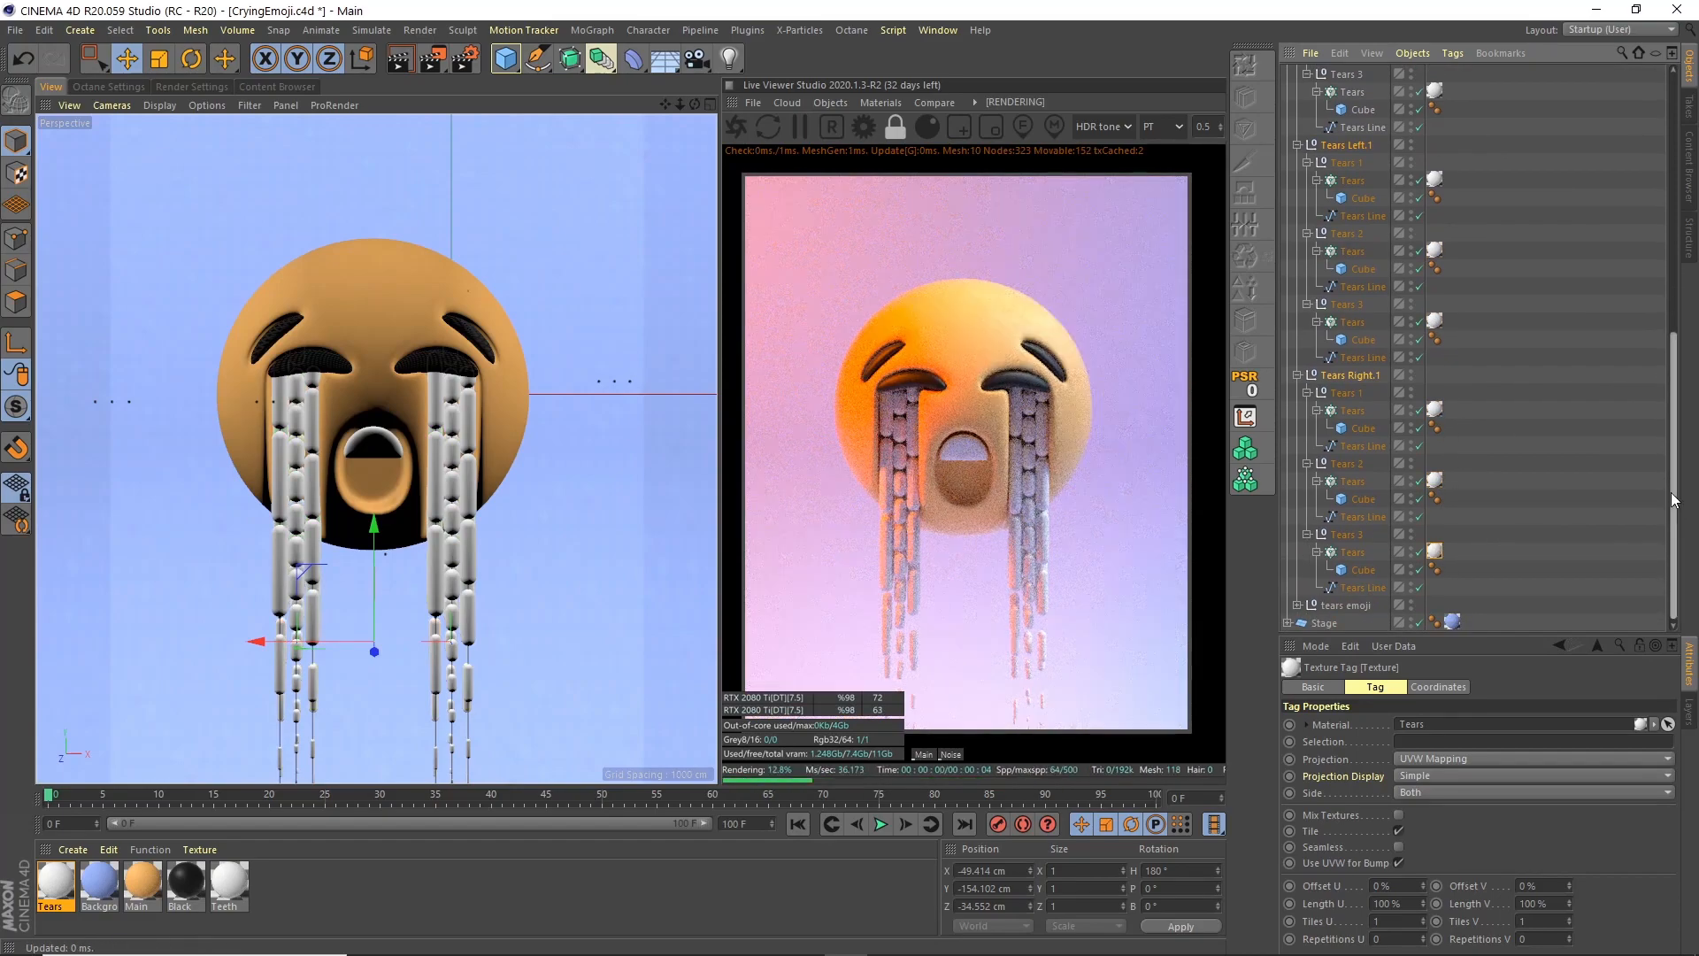
Collapse the four tear groups in the object hierarchy and clear the selection
drag(1672, 499, 1669, 232)
click(1297, 199)
click(1297, 215)
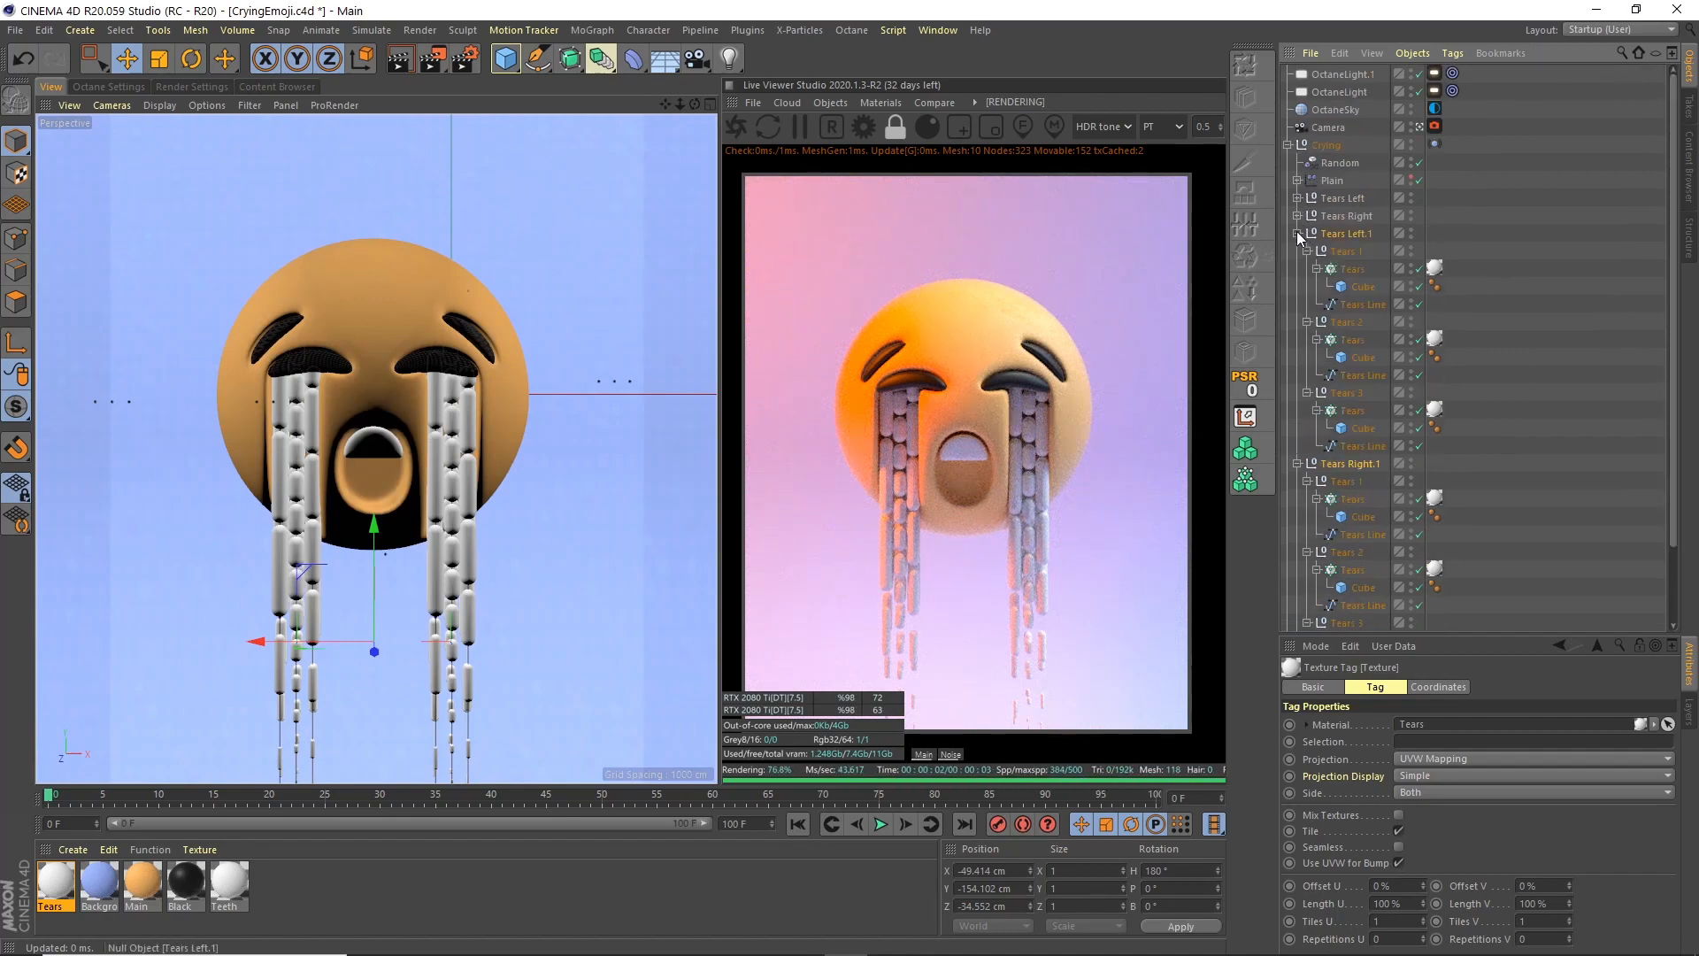
click(1297, 234)
click(1297, 251)
click(1356, 379)
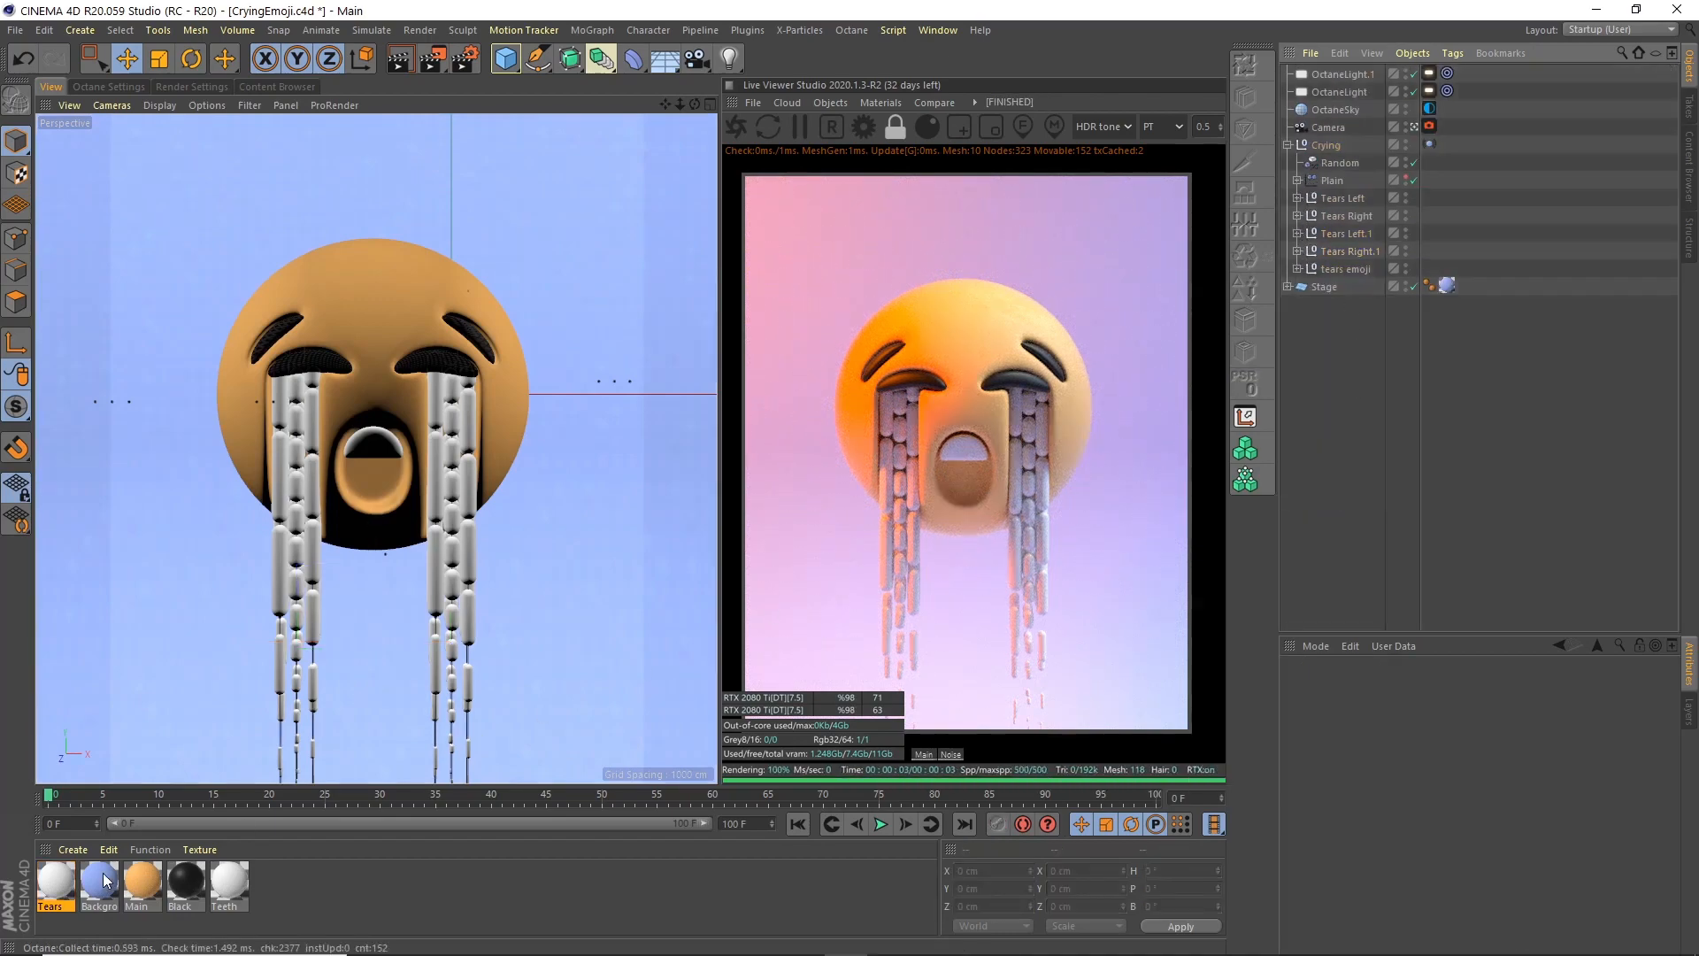
Open the Tears material in the Octane Node Editor and add an Mg color shader node
double_click(67, 883)
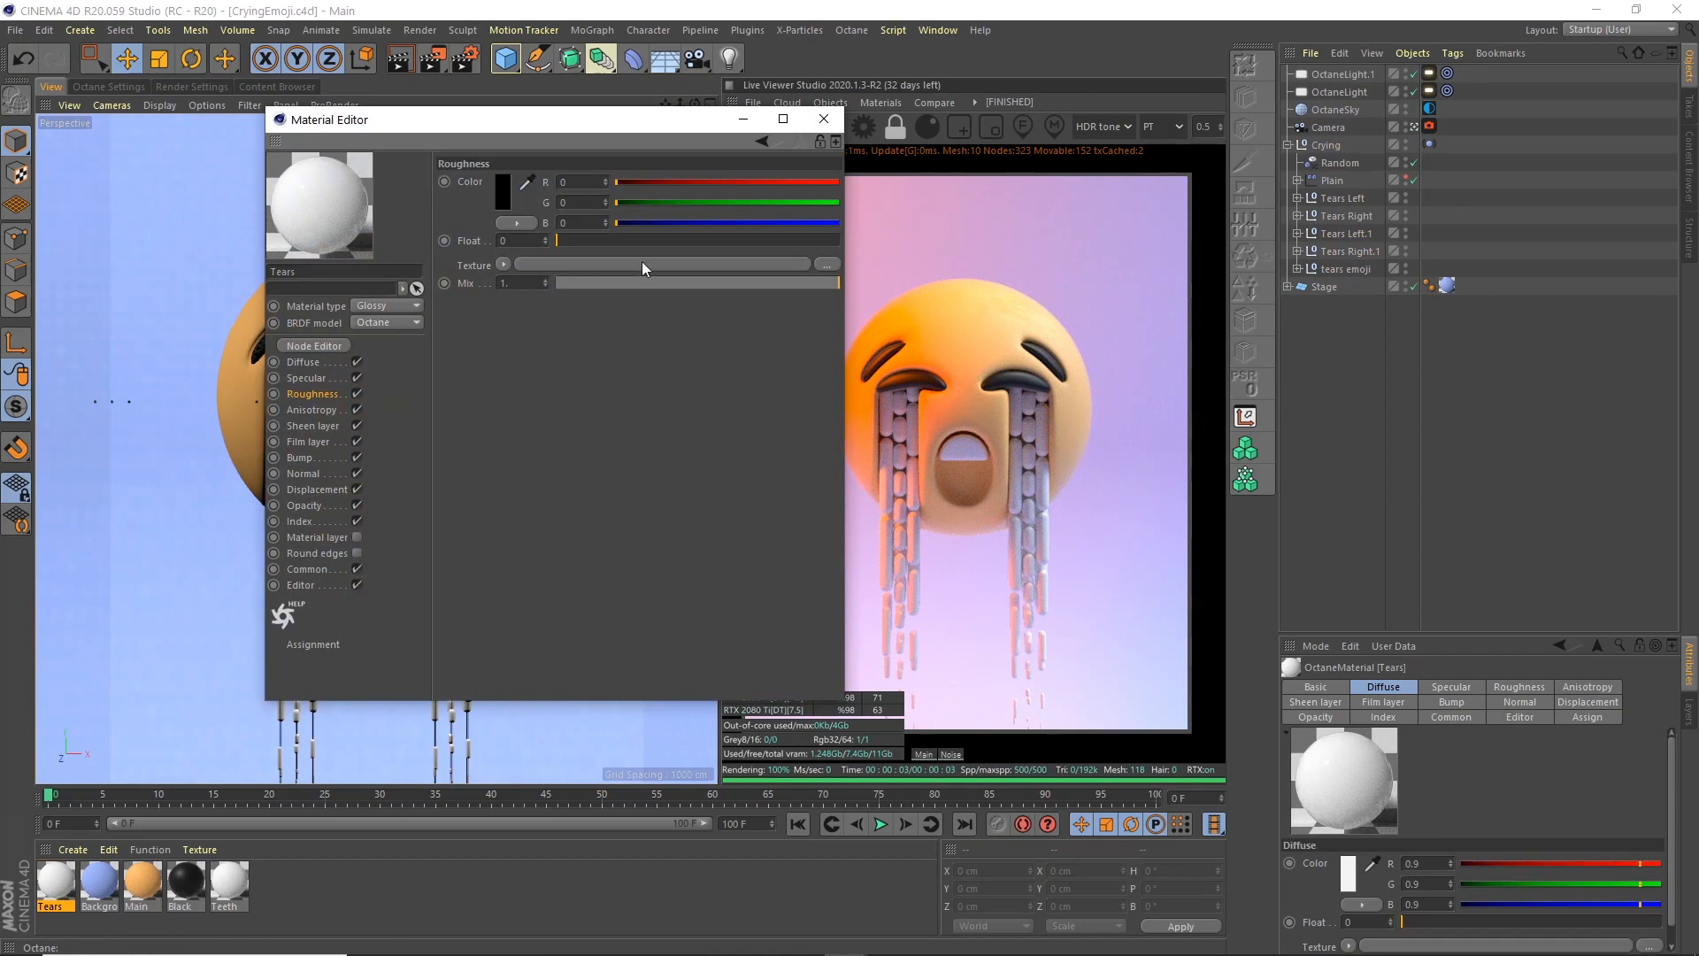
click(314, 346)
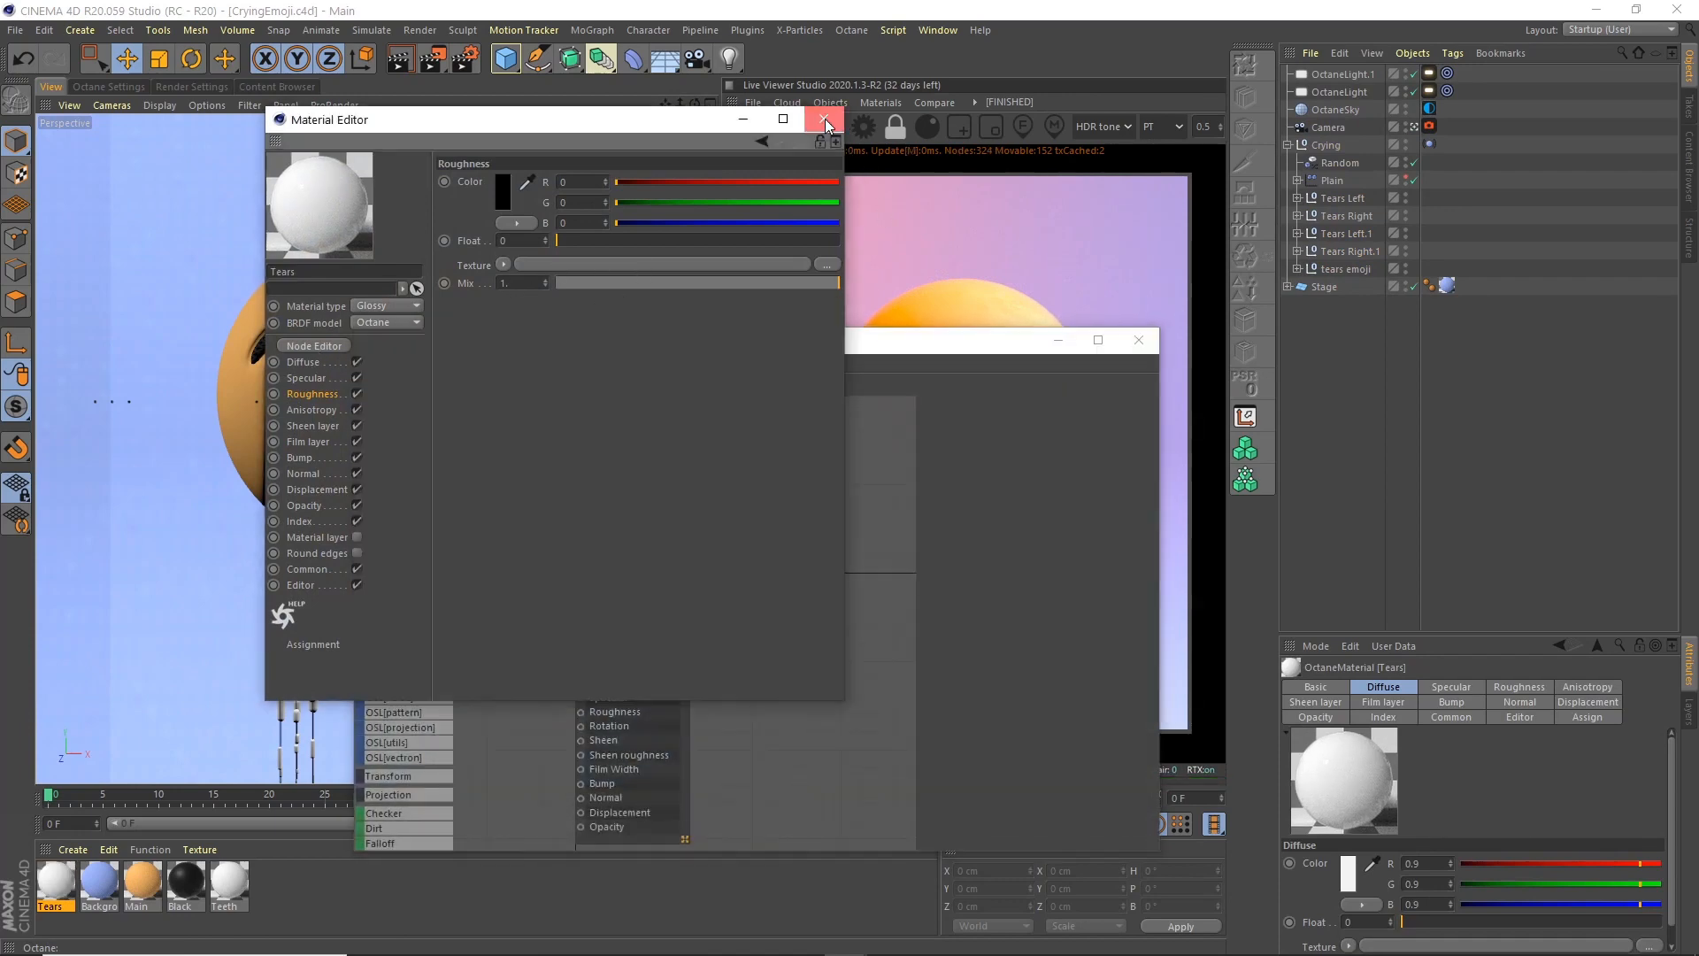
click(823, 118)
drag(628, 580, 852, 505)
drag(895, 345, 612, 246)
text(mg)
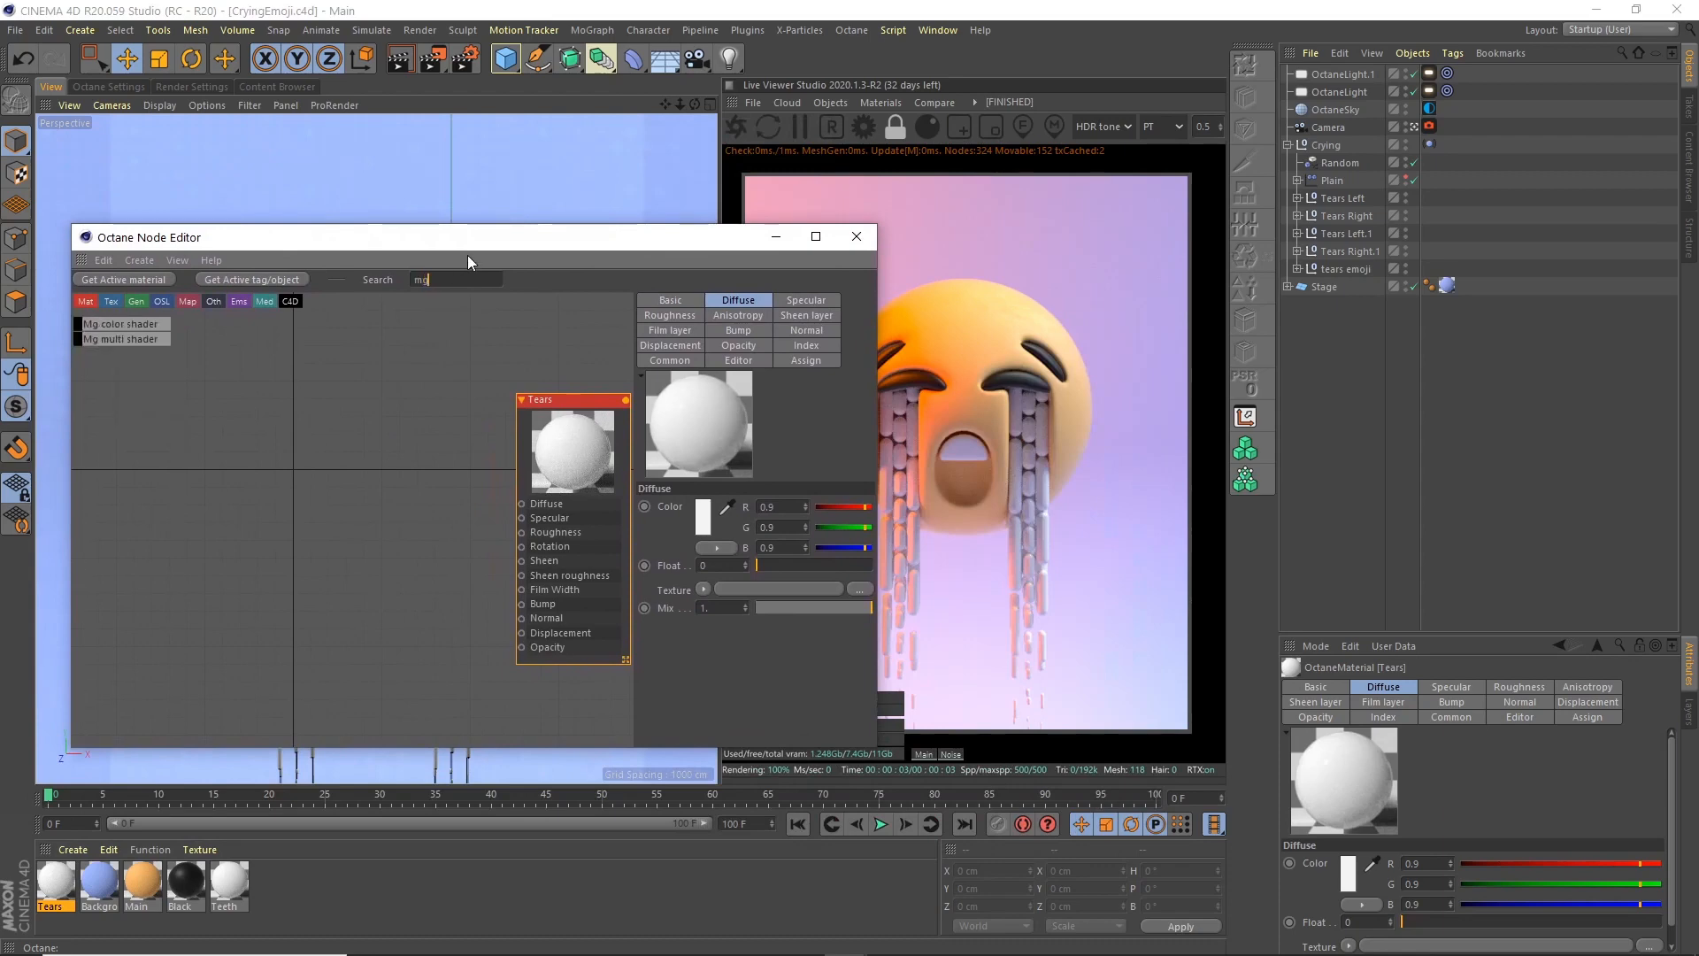
drag(121, 324, 129, 460)
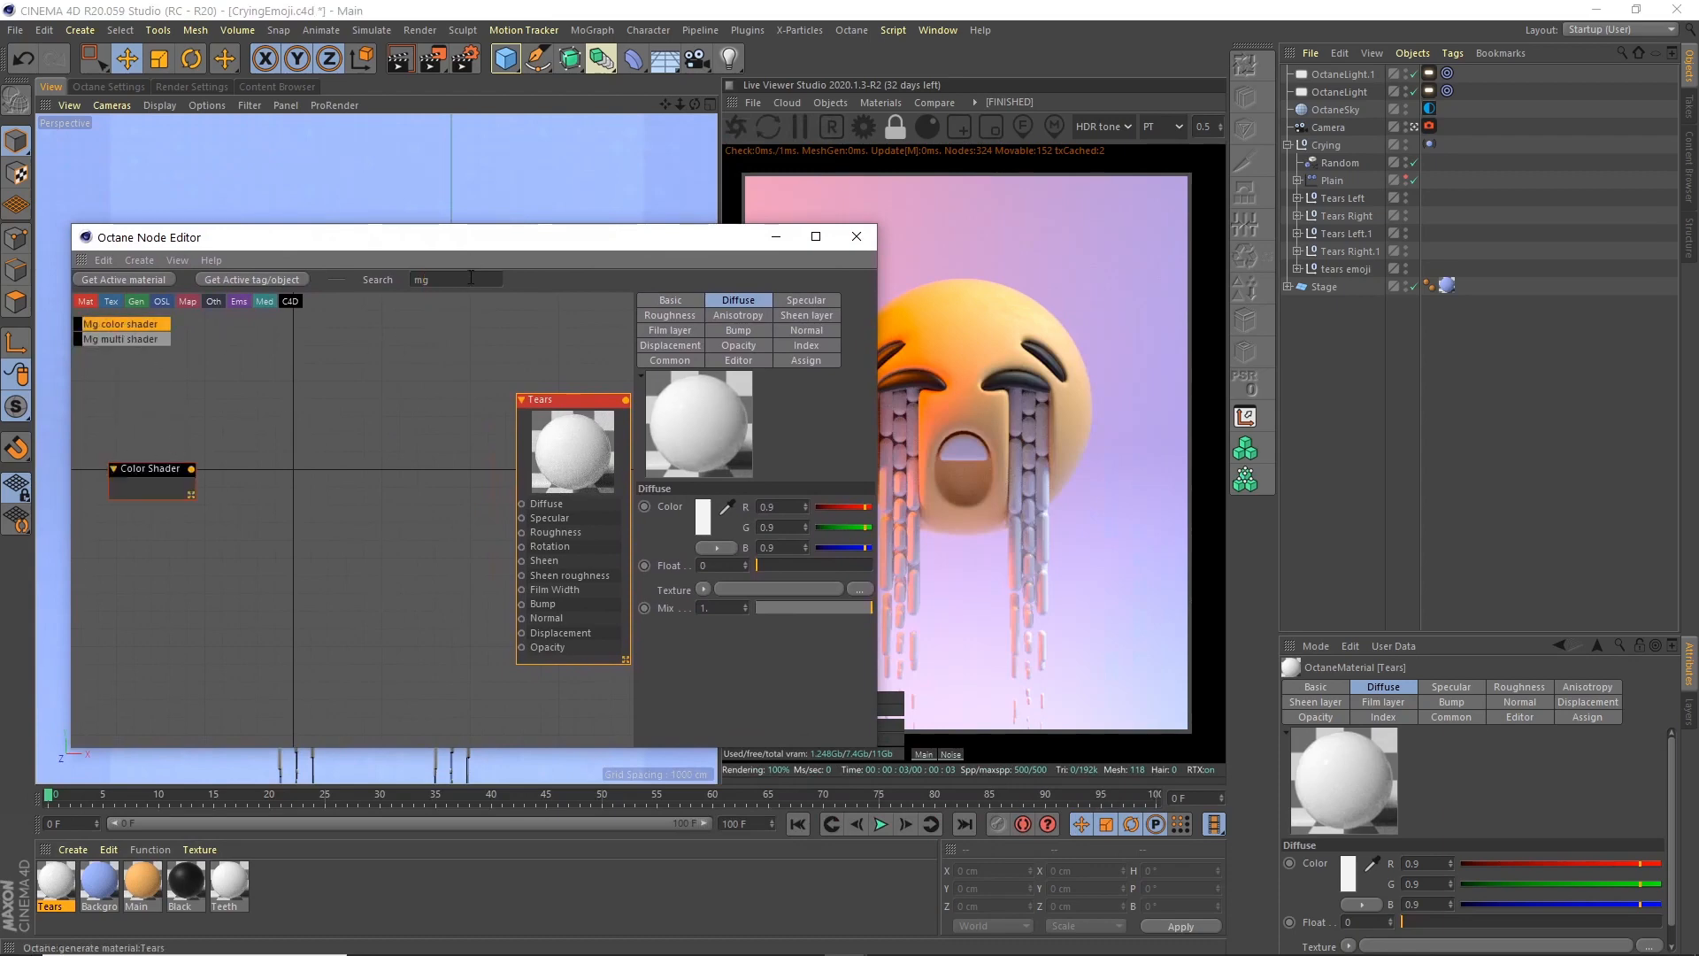
Add an Octane gradient node, feeding the Color Shader into its Texture input and its output into the Tears material's Diffuse
text(grad)
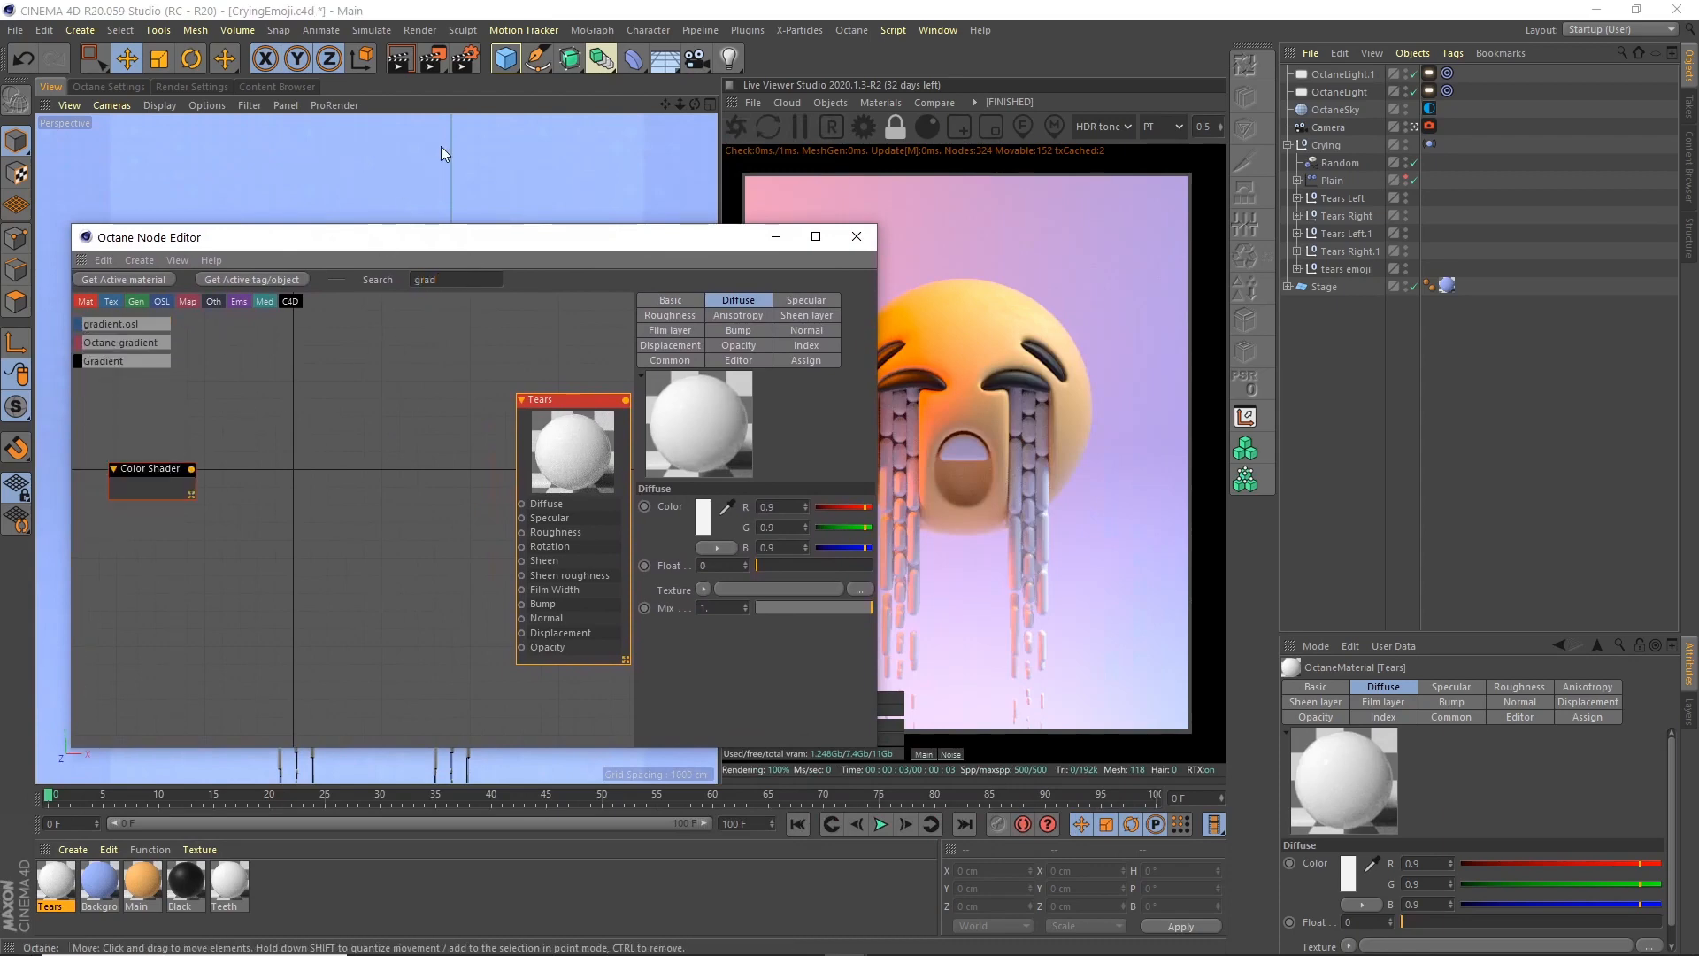
drag(283, 480, 522, 505)
drag(648, 245, 574, 175)
click(454, 429)
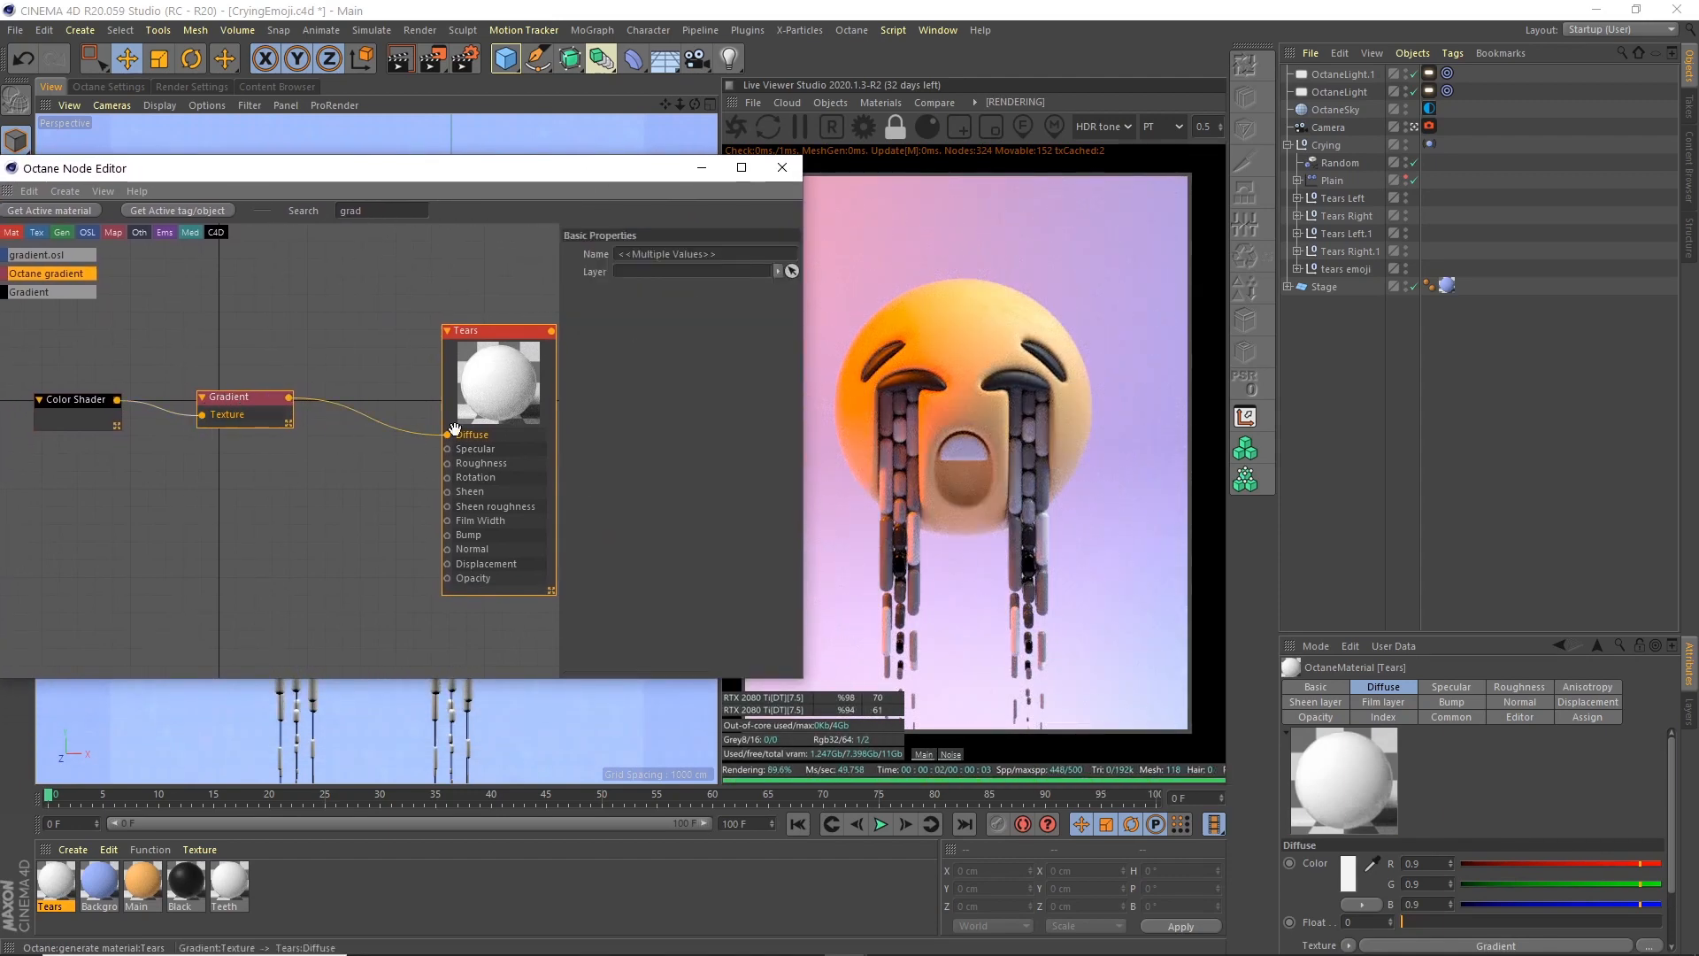
Expand the Gradient node's gradient settings and load the Sky 2 preset
click(266, 405)
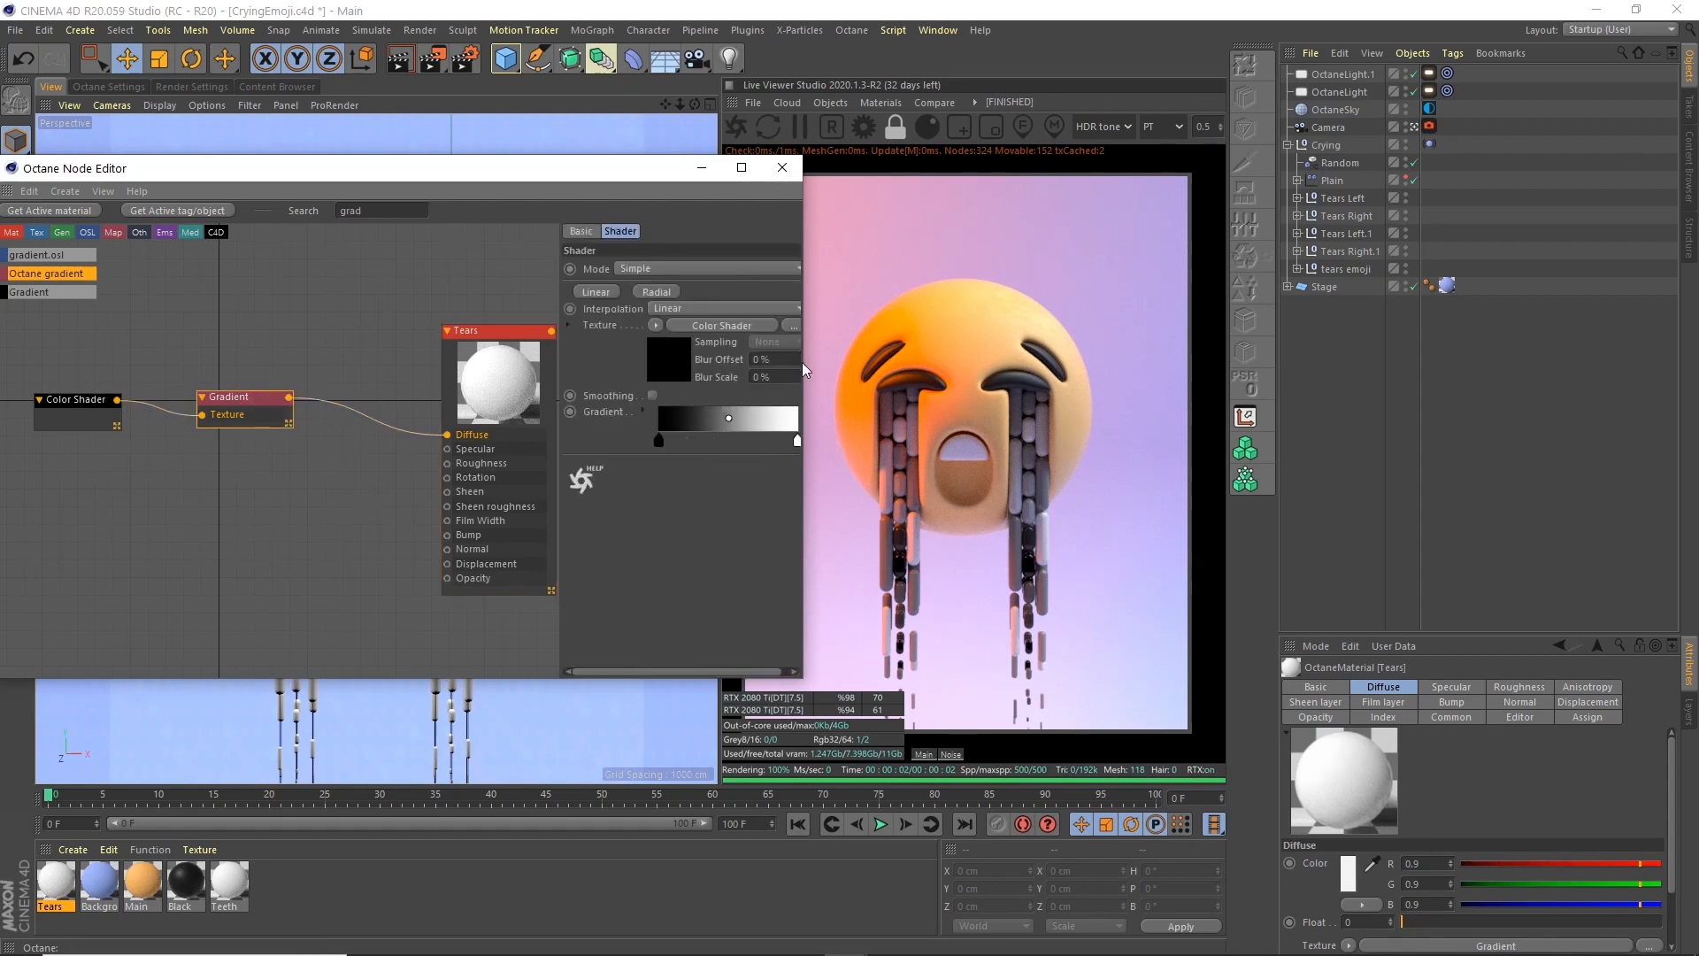
drag(740, 177, 631, 113)
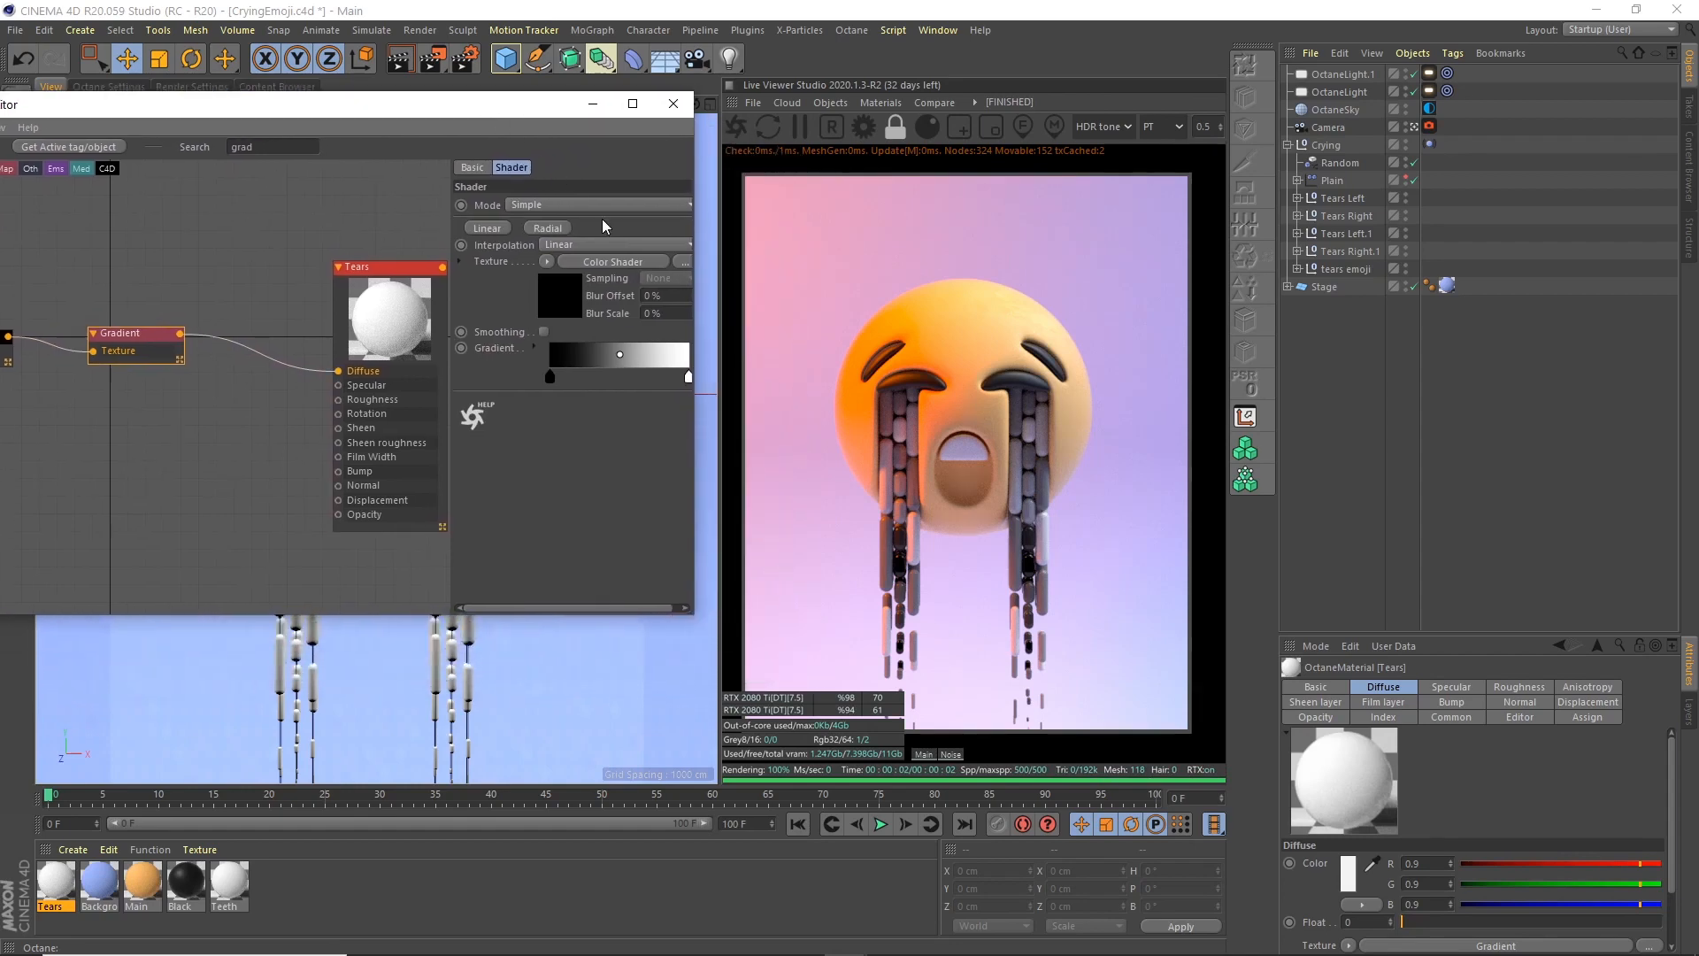
click(534, 346)
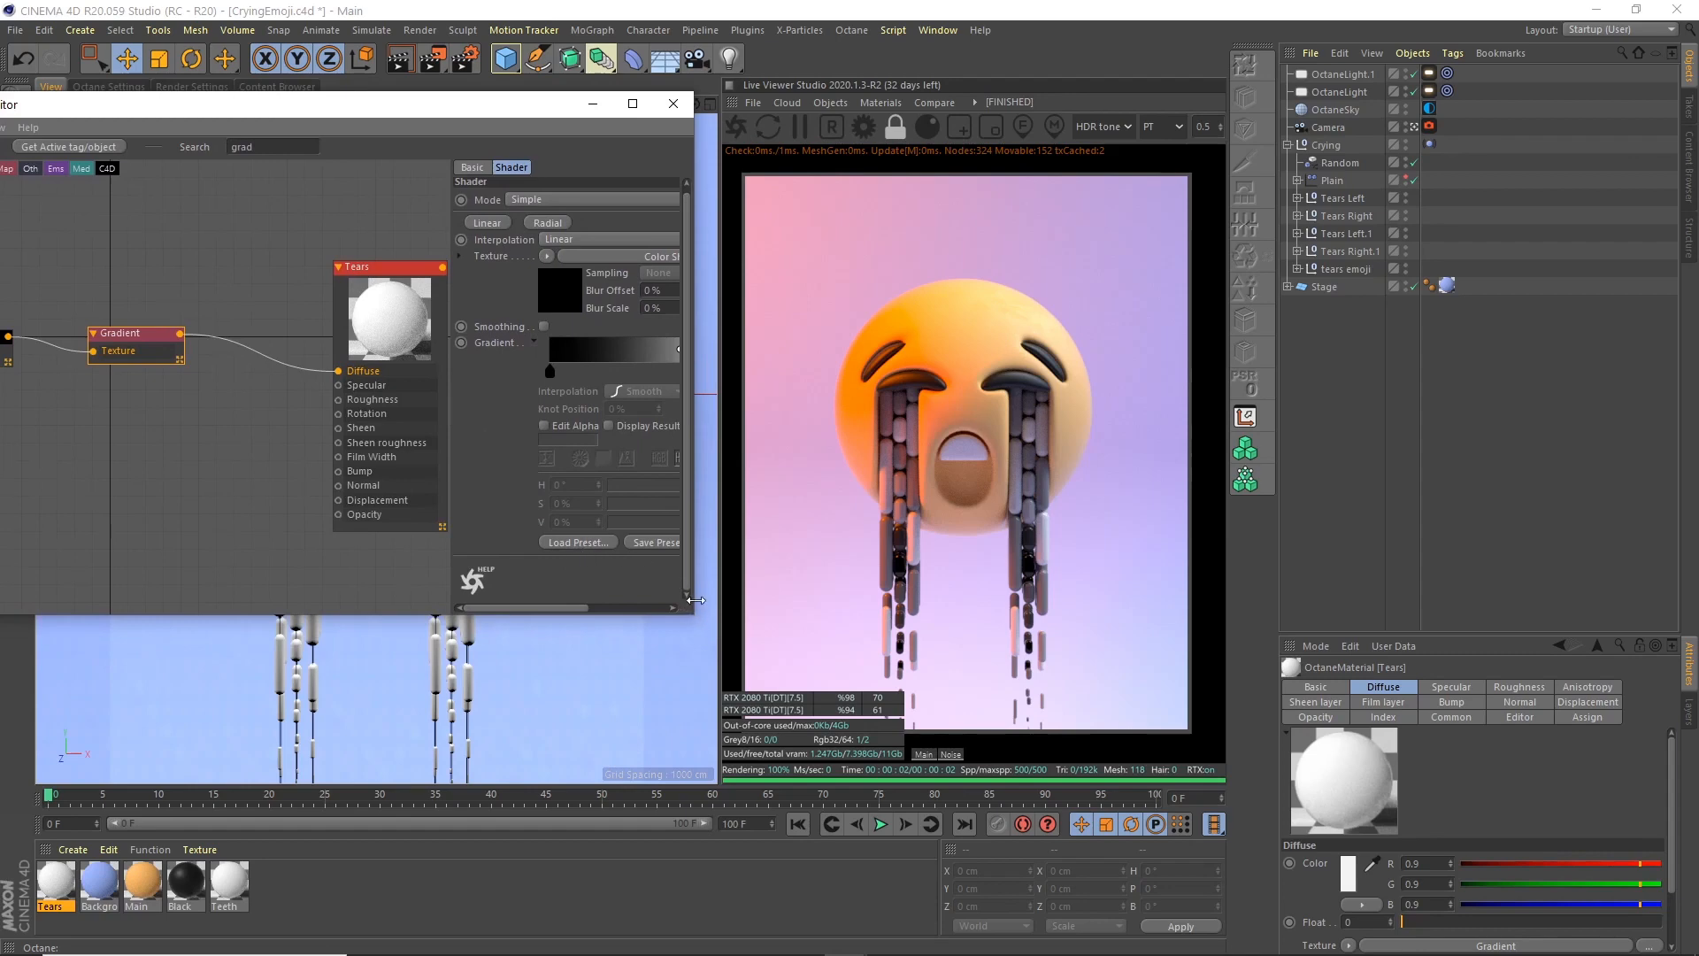
drag(696, 599, 814, 600)
drag(673, 108, 572, 85)
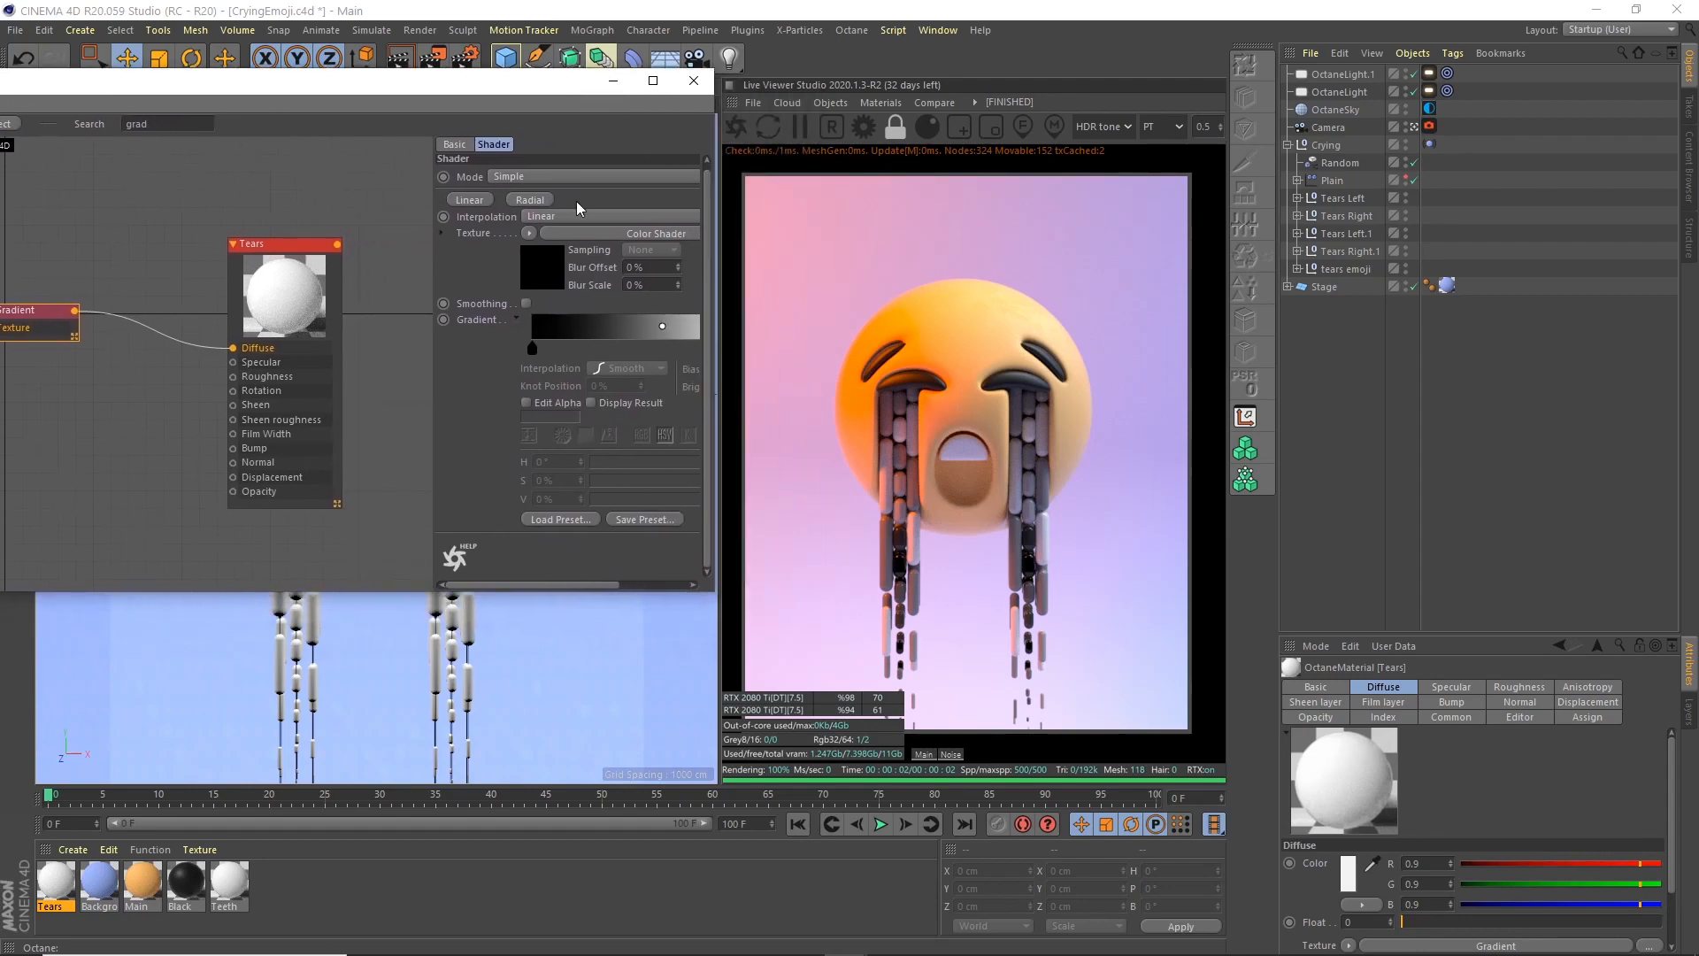
scroll(632, 576, right, 2)
click(513, 518)
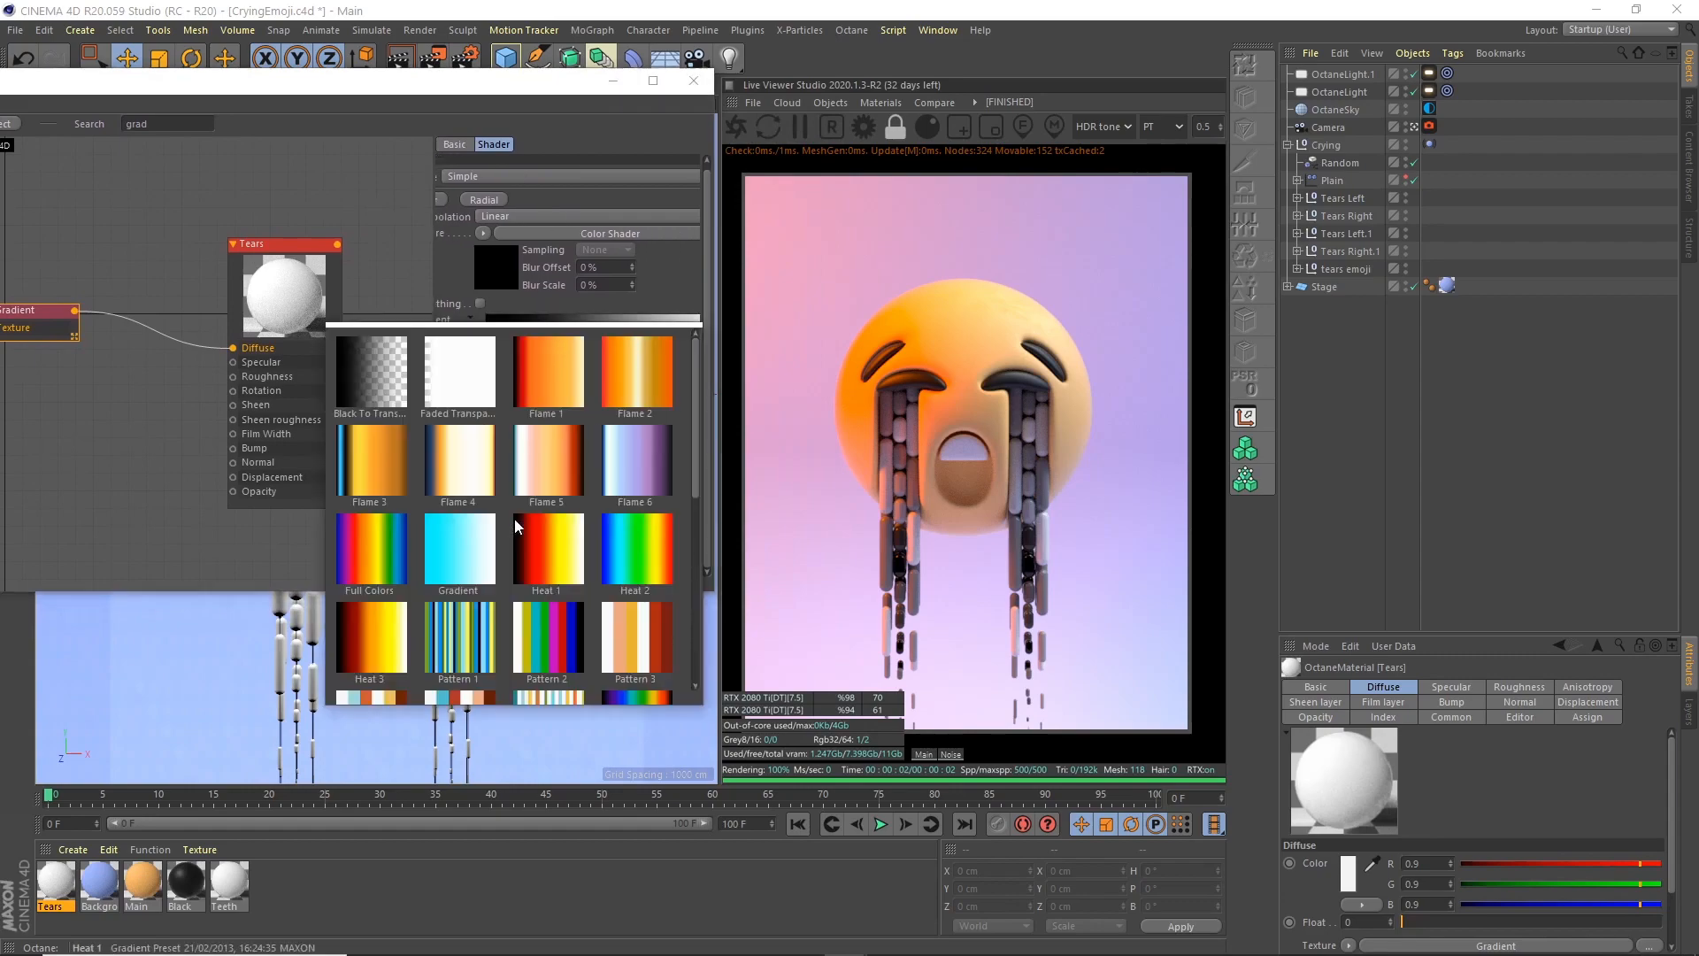
drag(694, 453, 685, 683)
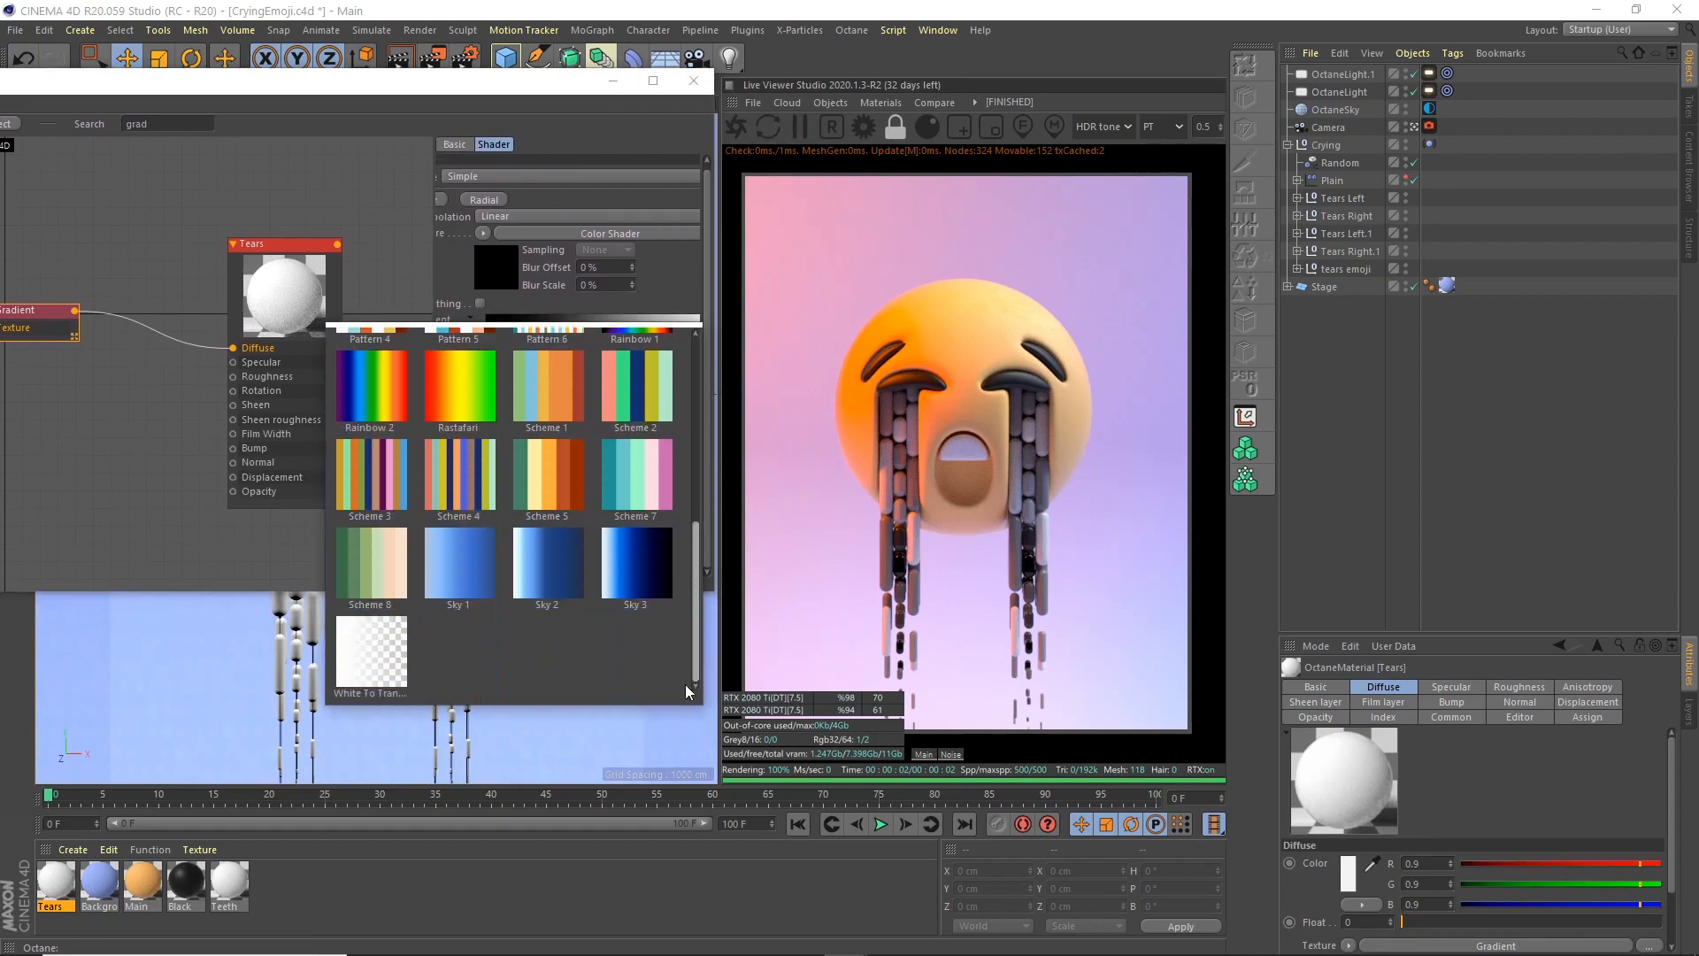
click(547, 571)
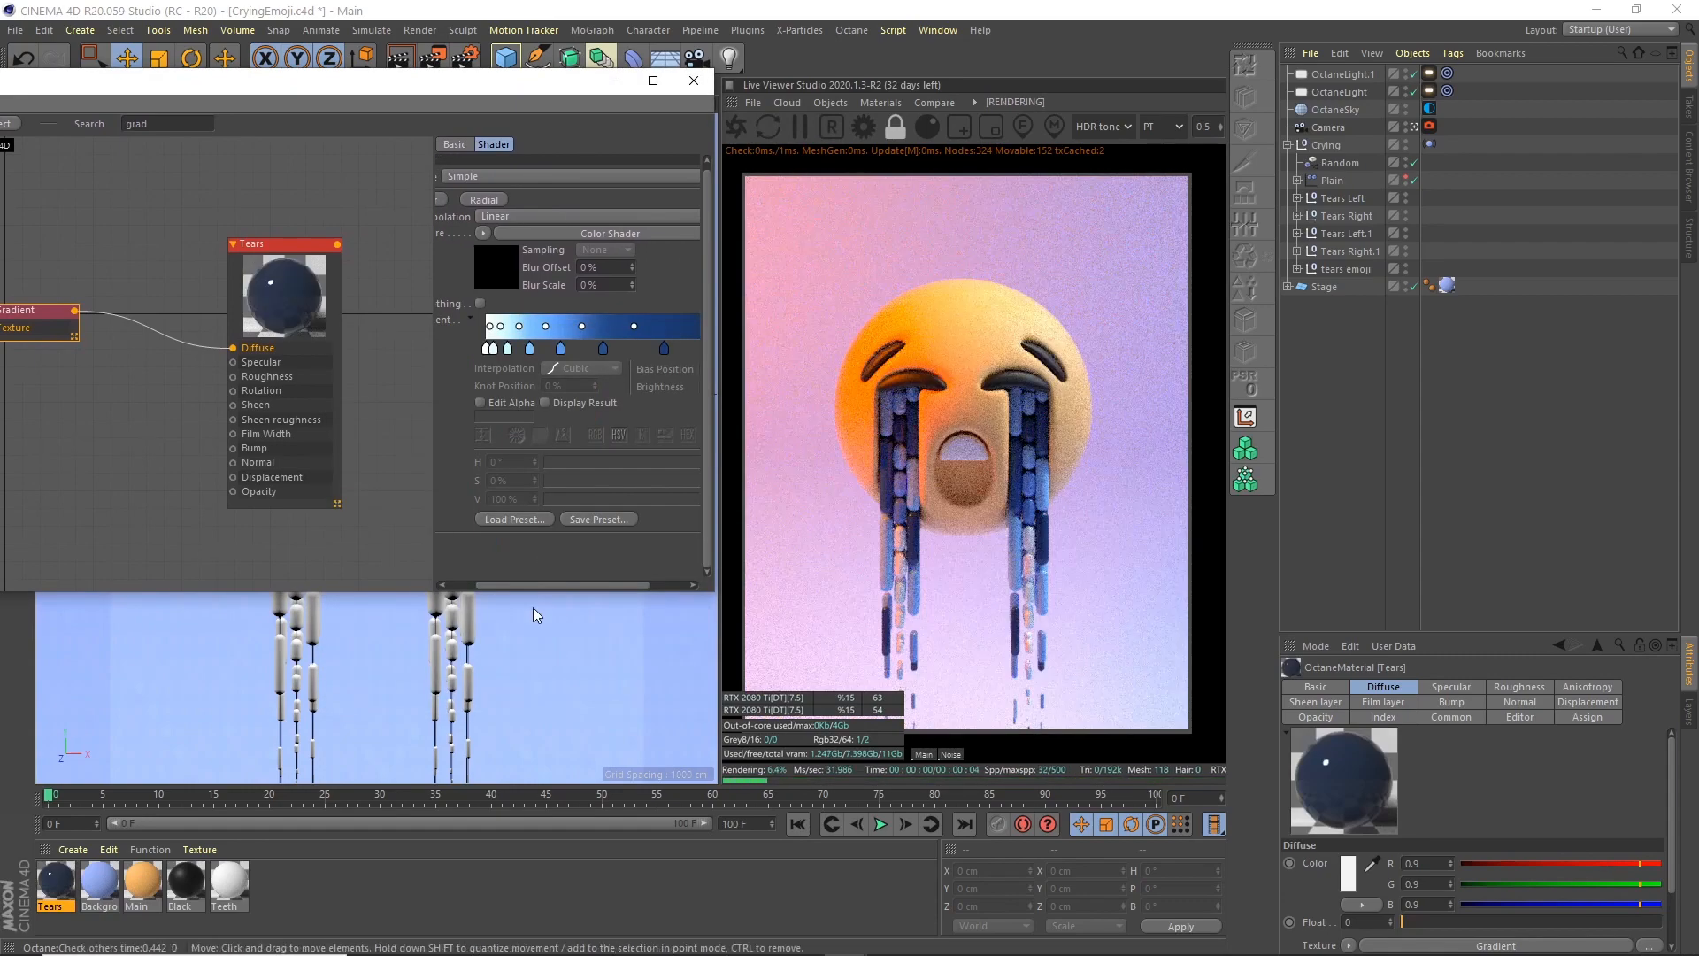
Remove the four lightest knots from the tears gradient and distribute the remaining knots evenly
drag(489, 348, 422, 444)
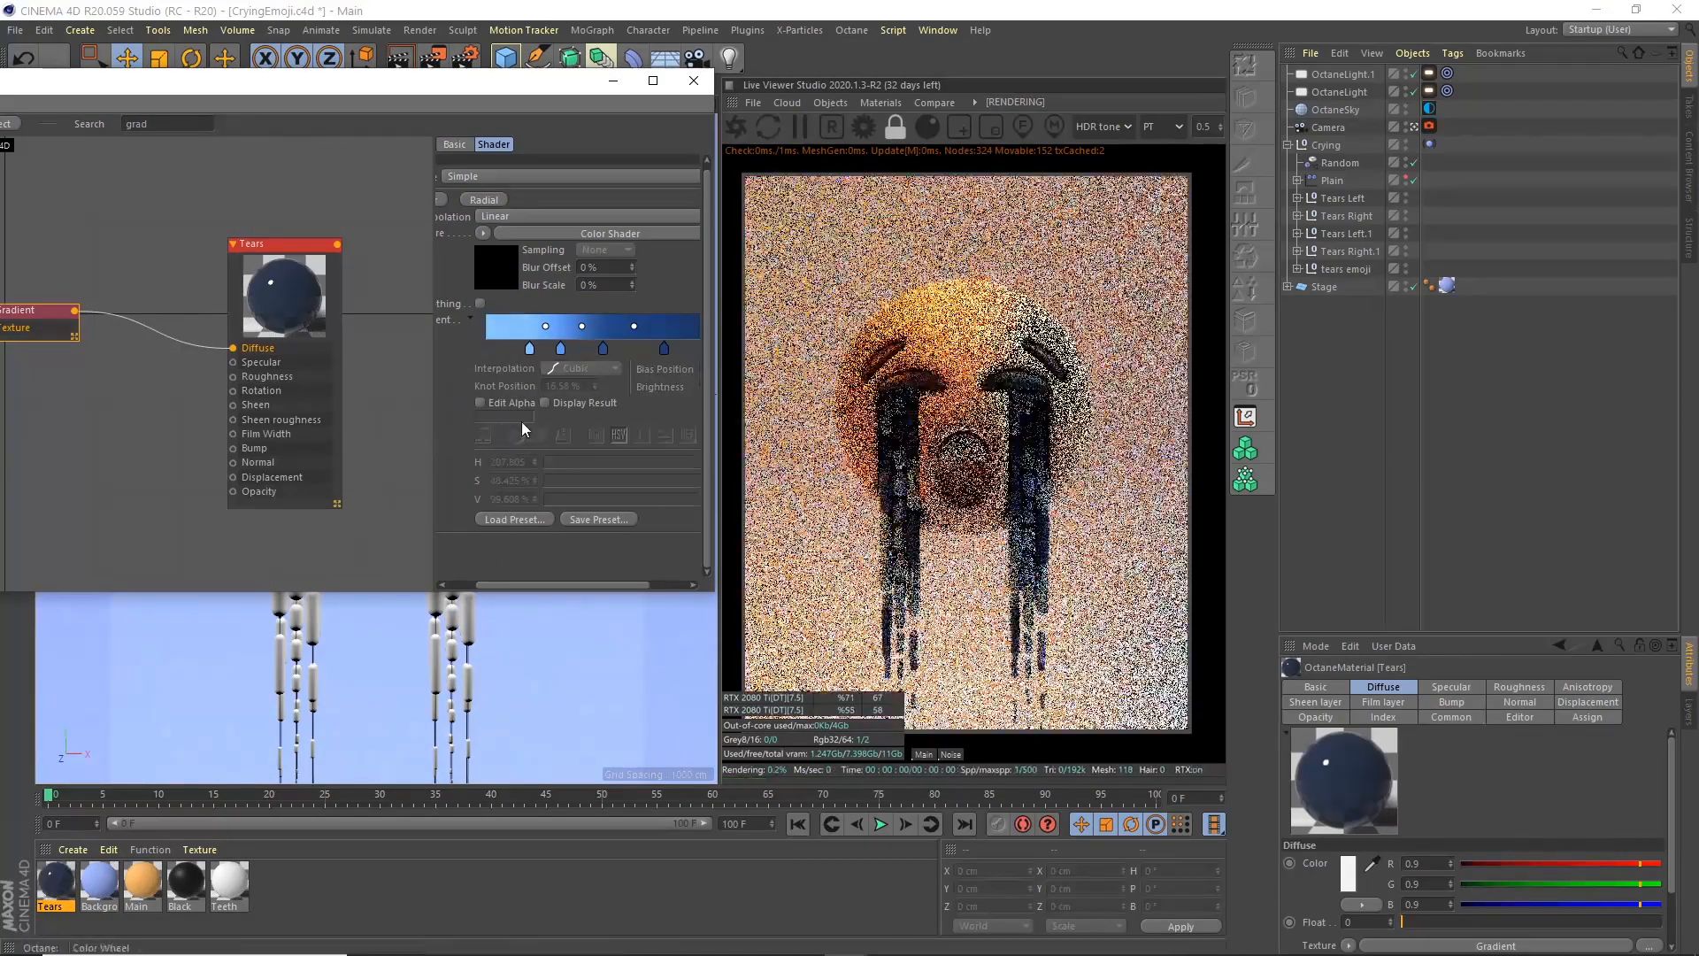
drag(635, 585, 687, 587)
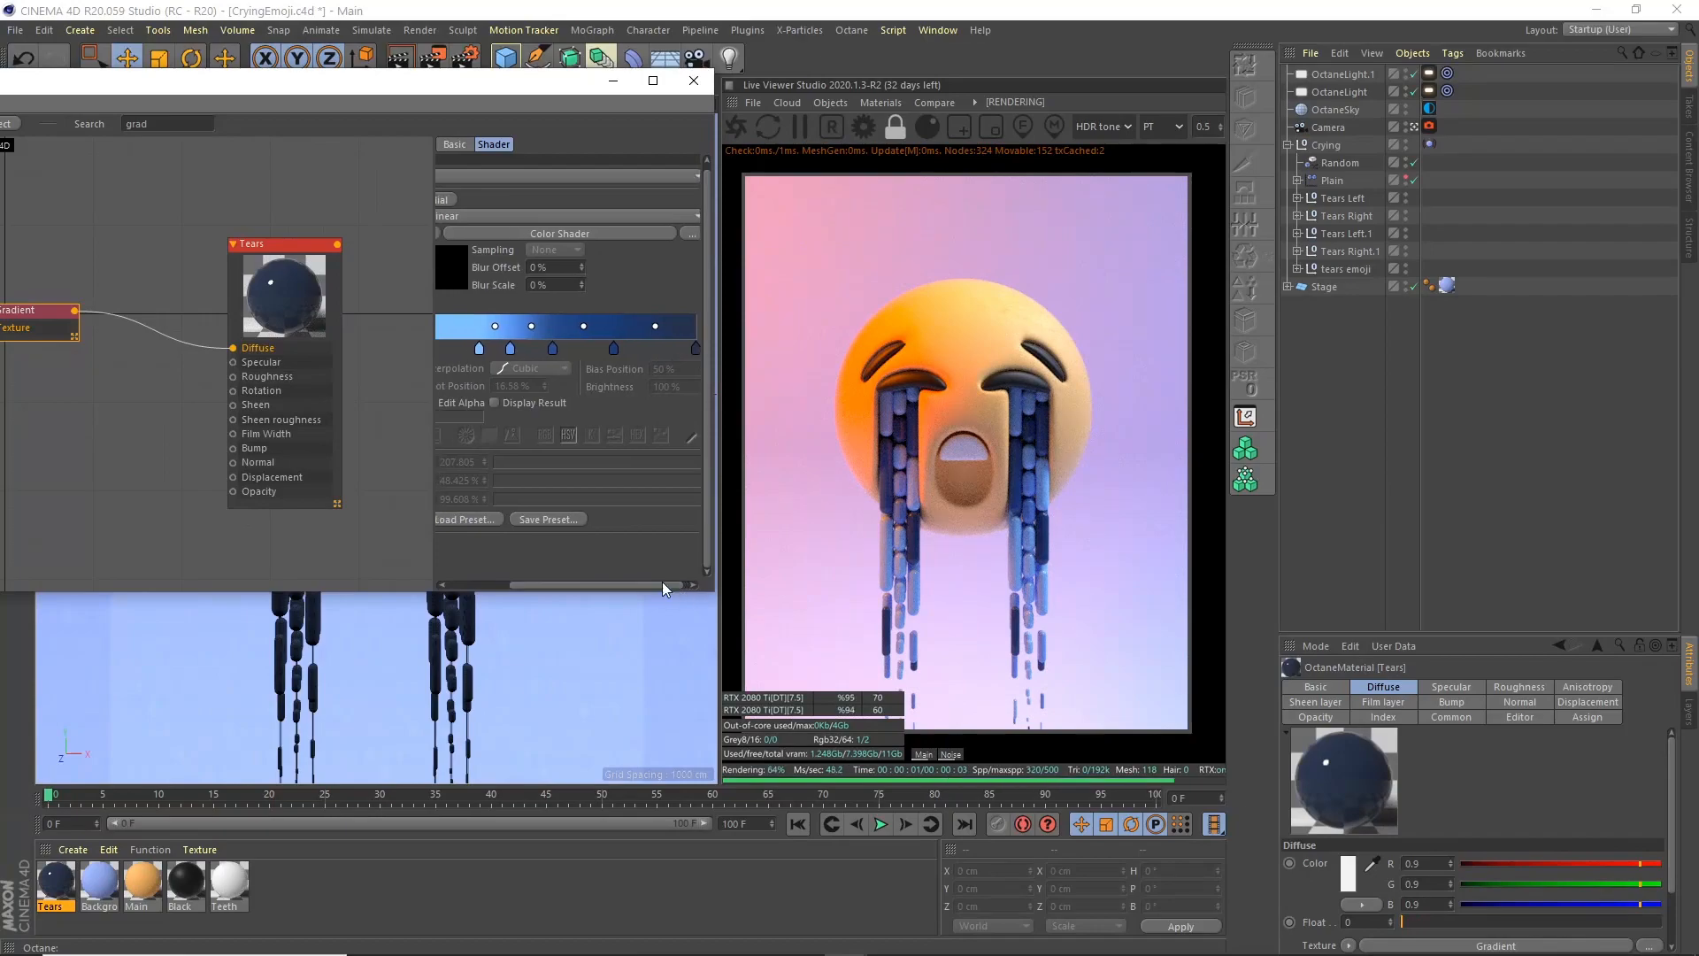
drag(483, 351, 455, 443)
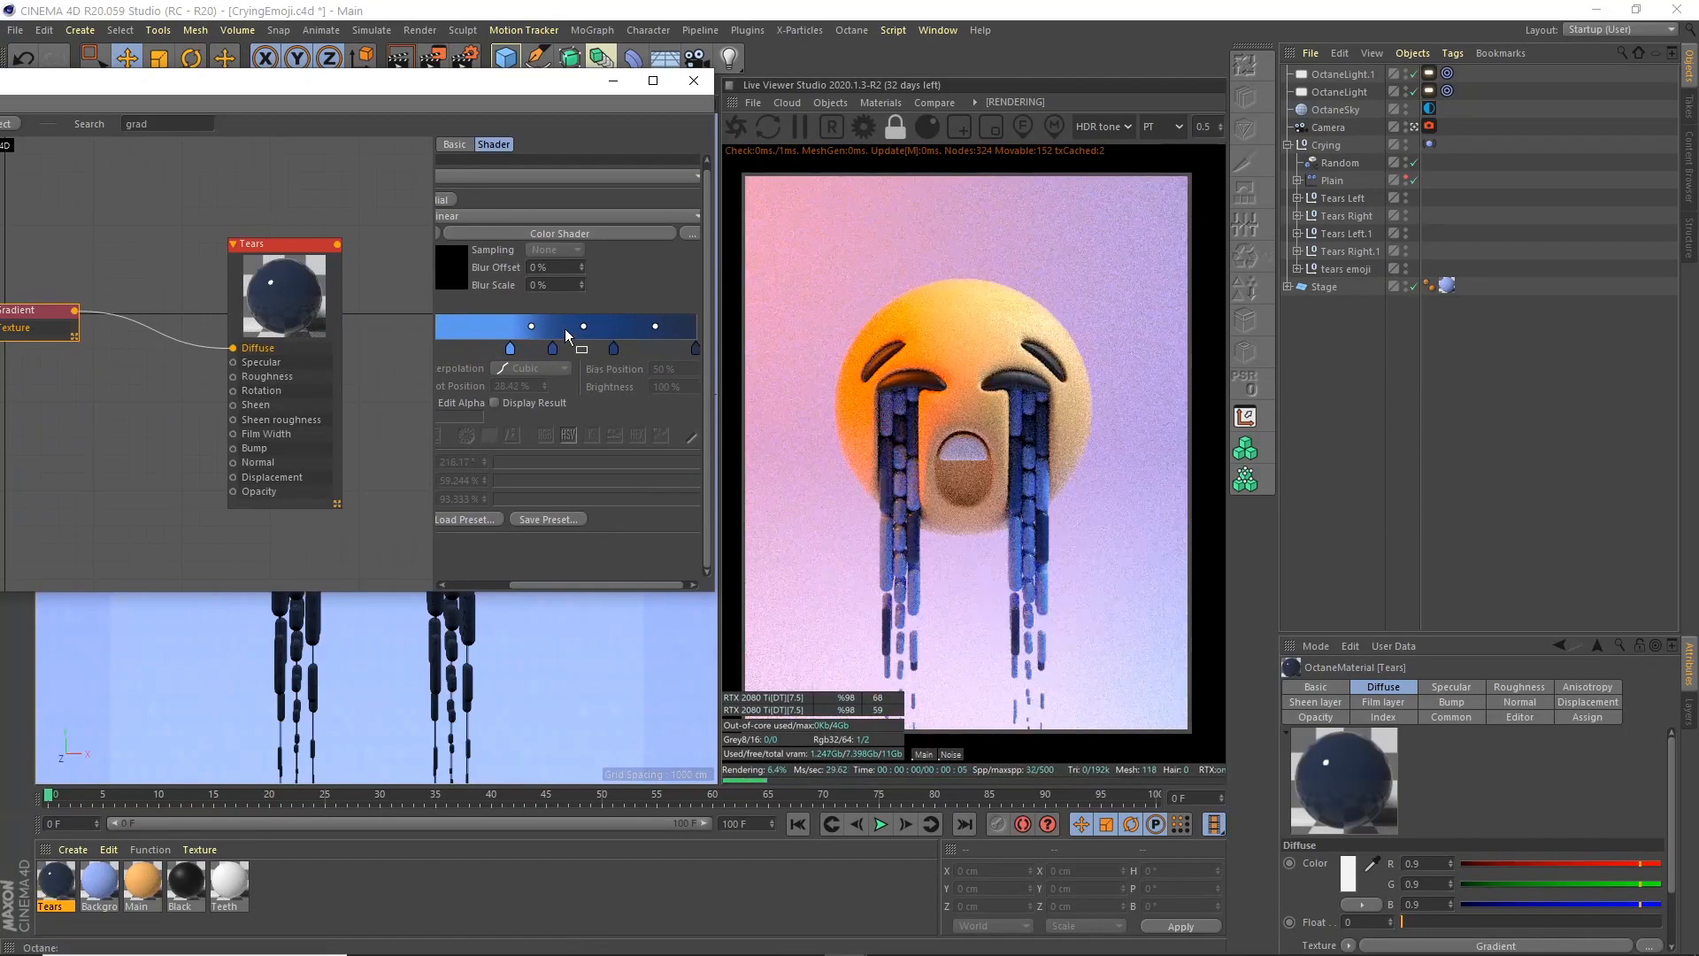
right_click(564, 330)
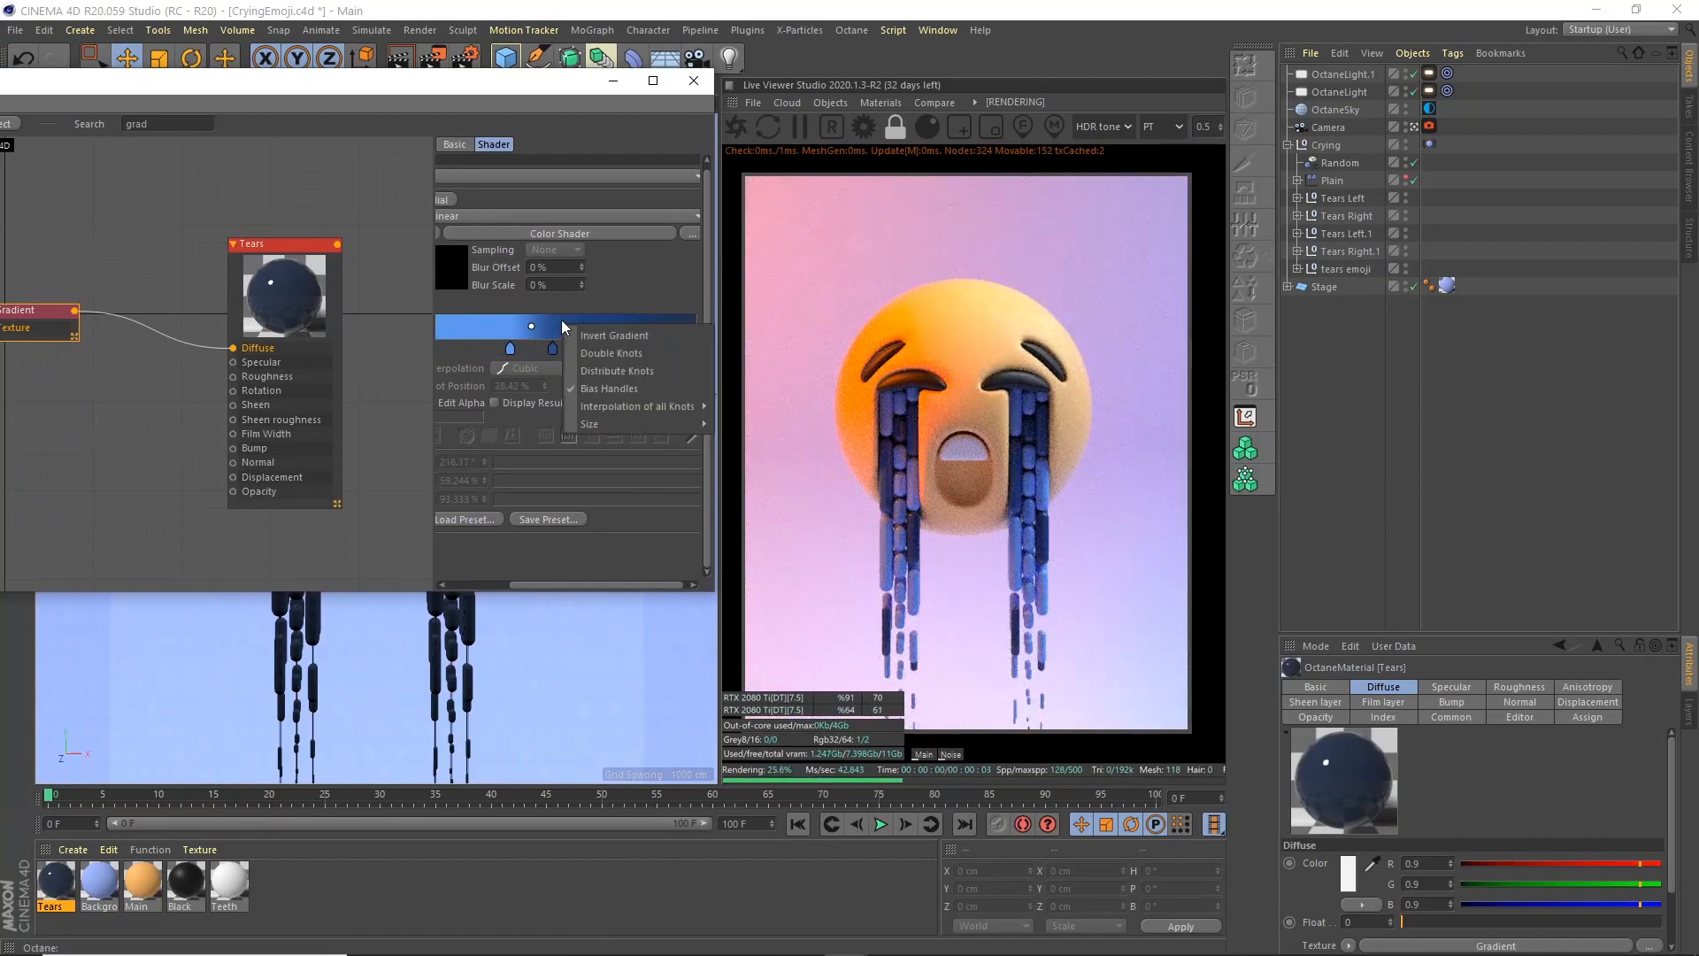
click(623, 372)
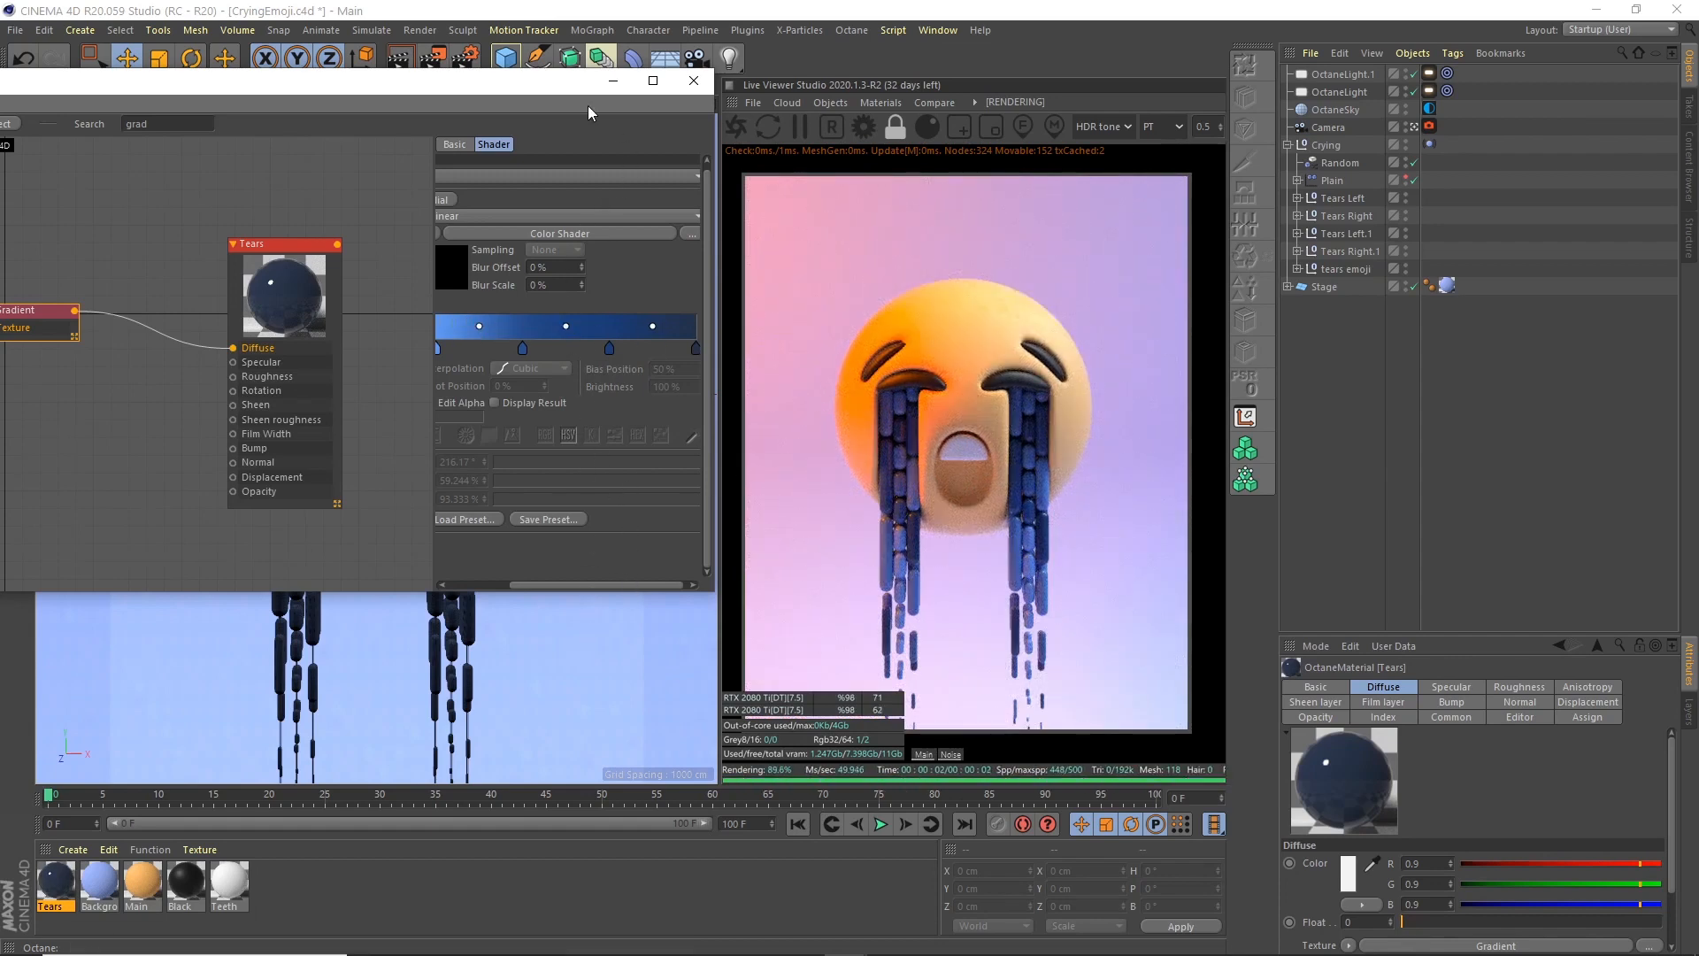
Insert a Color correction node between the Gradient node and the Tears material's Diffuse input, and tidy the node layout
drag(592, 83, 807, 260)
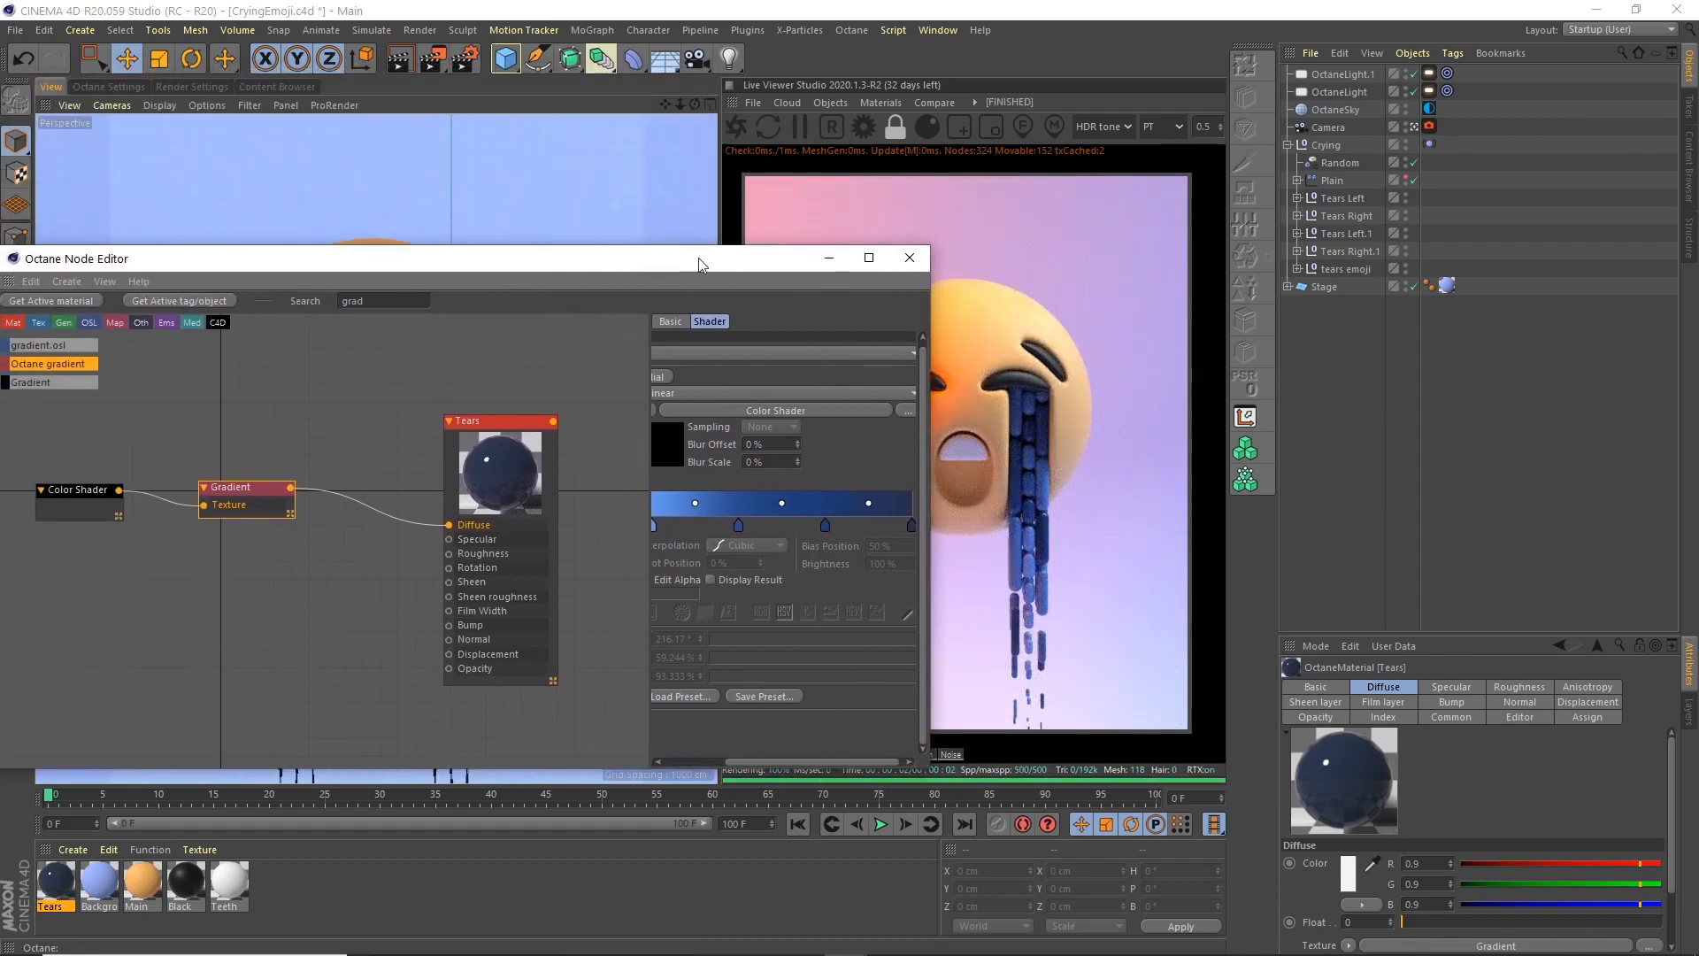
mouse_move(699, 264)
mouse_down()
mouse_move(631, 249)
mouse_move(680, 252)
mouse_up()
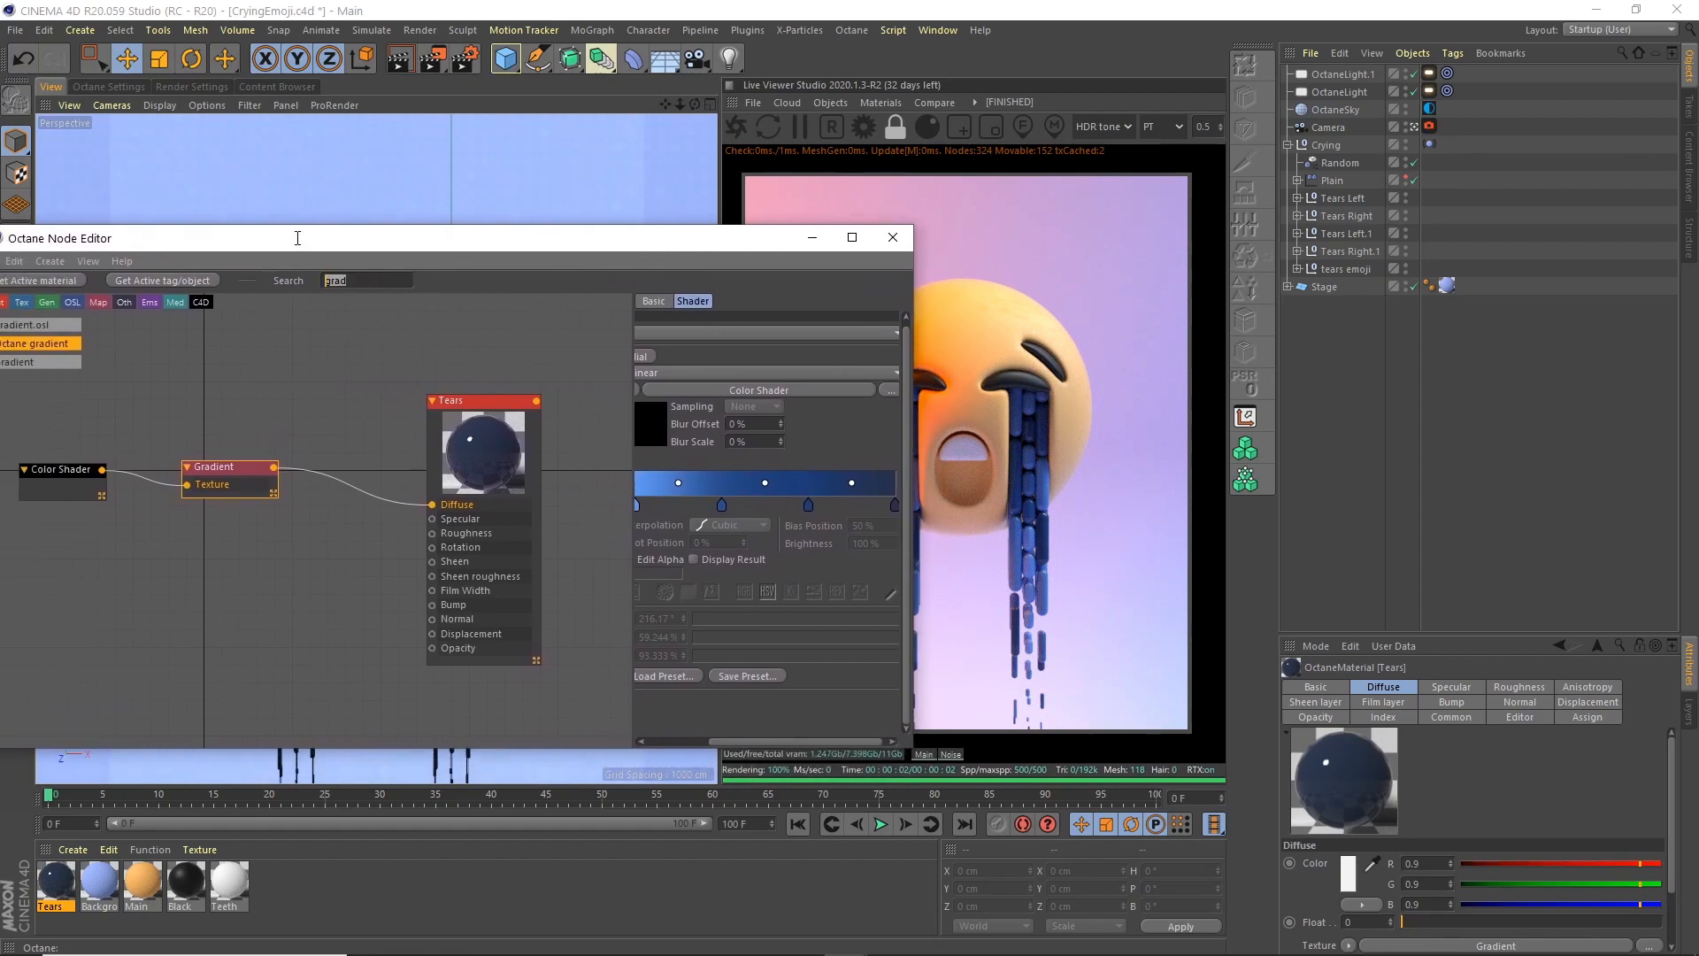
text(colo)
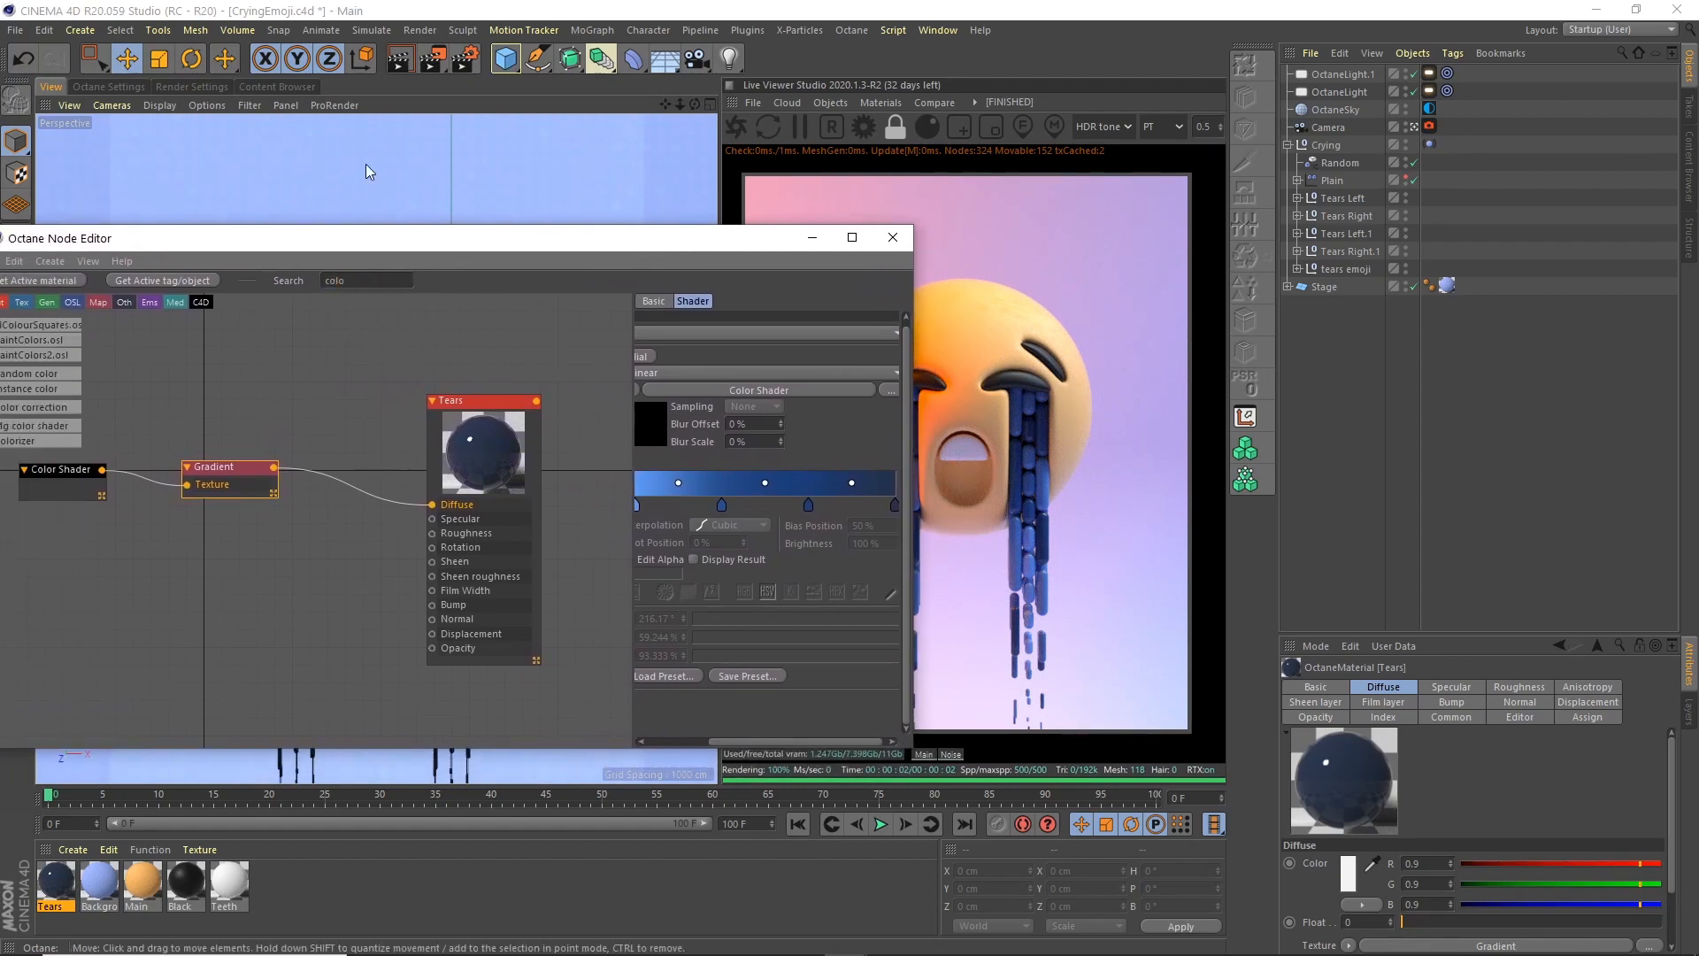
drag(316, 238, 417, 220)
drag(133, 389, 209, 392)
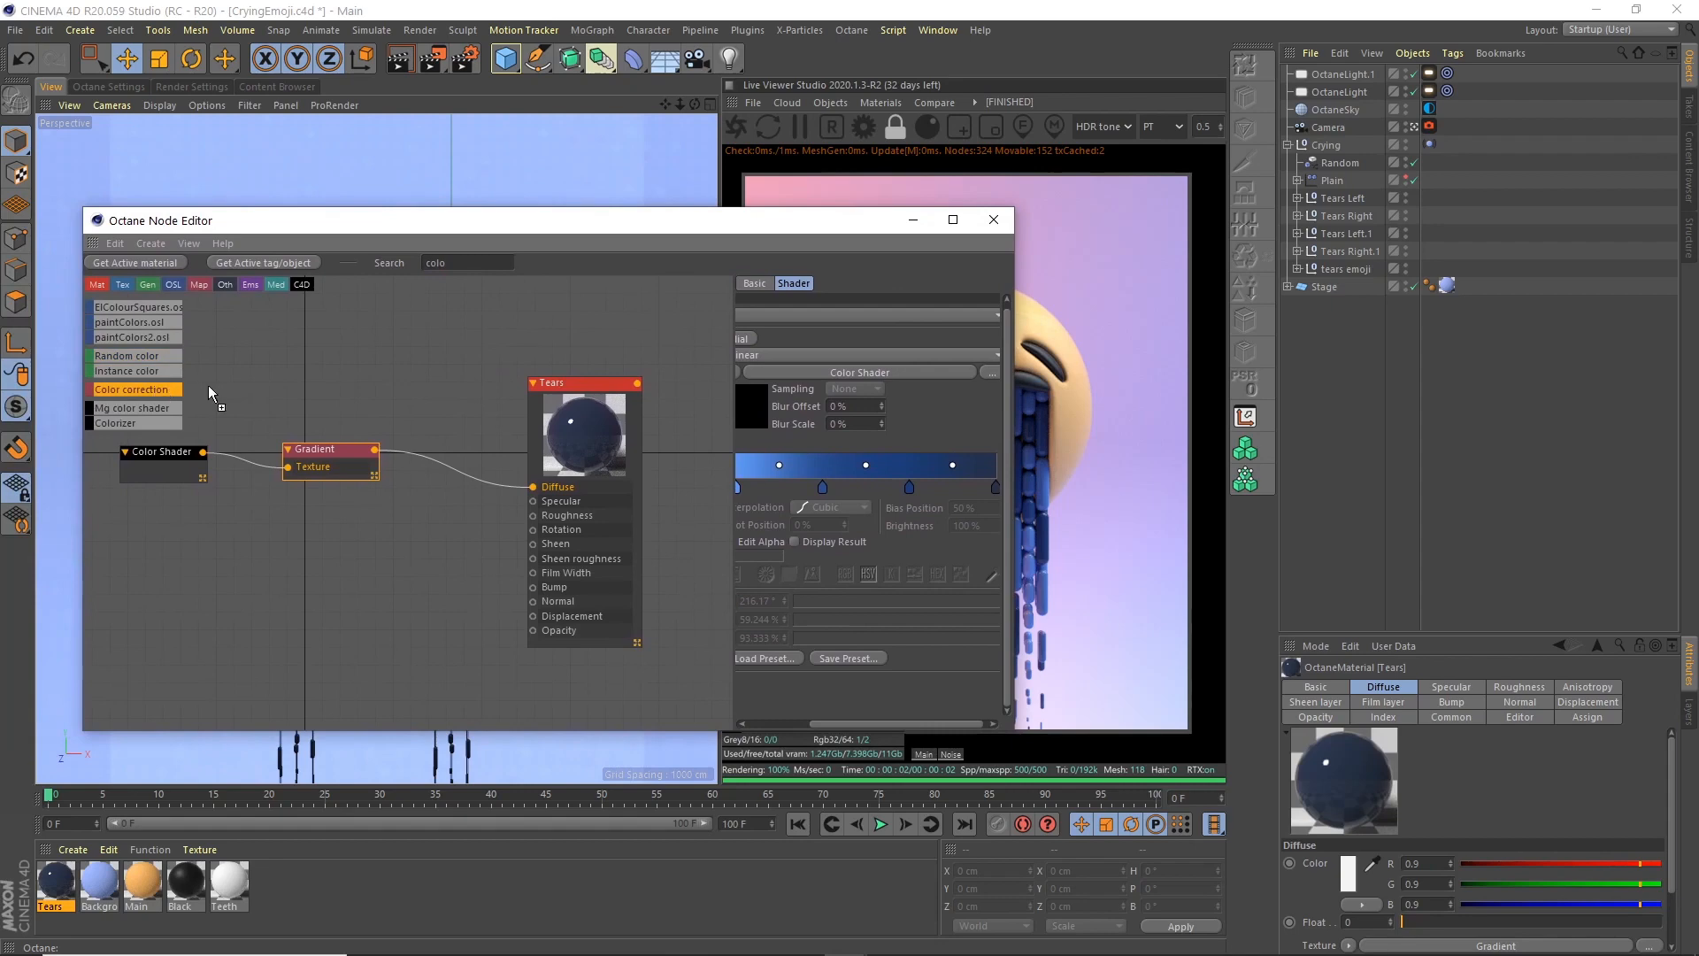
drag(452, 463, 451, 465)
drag(333, 448, 296, 446)
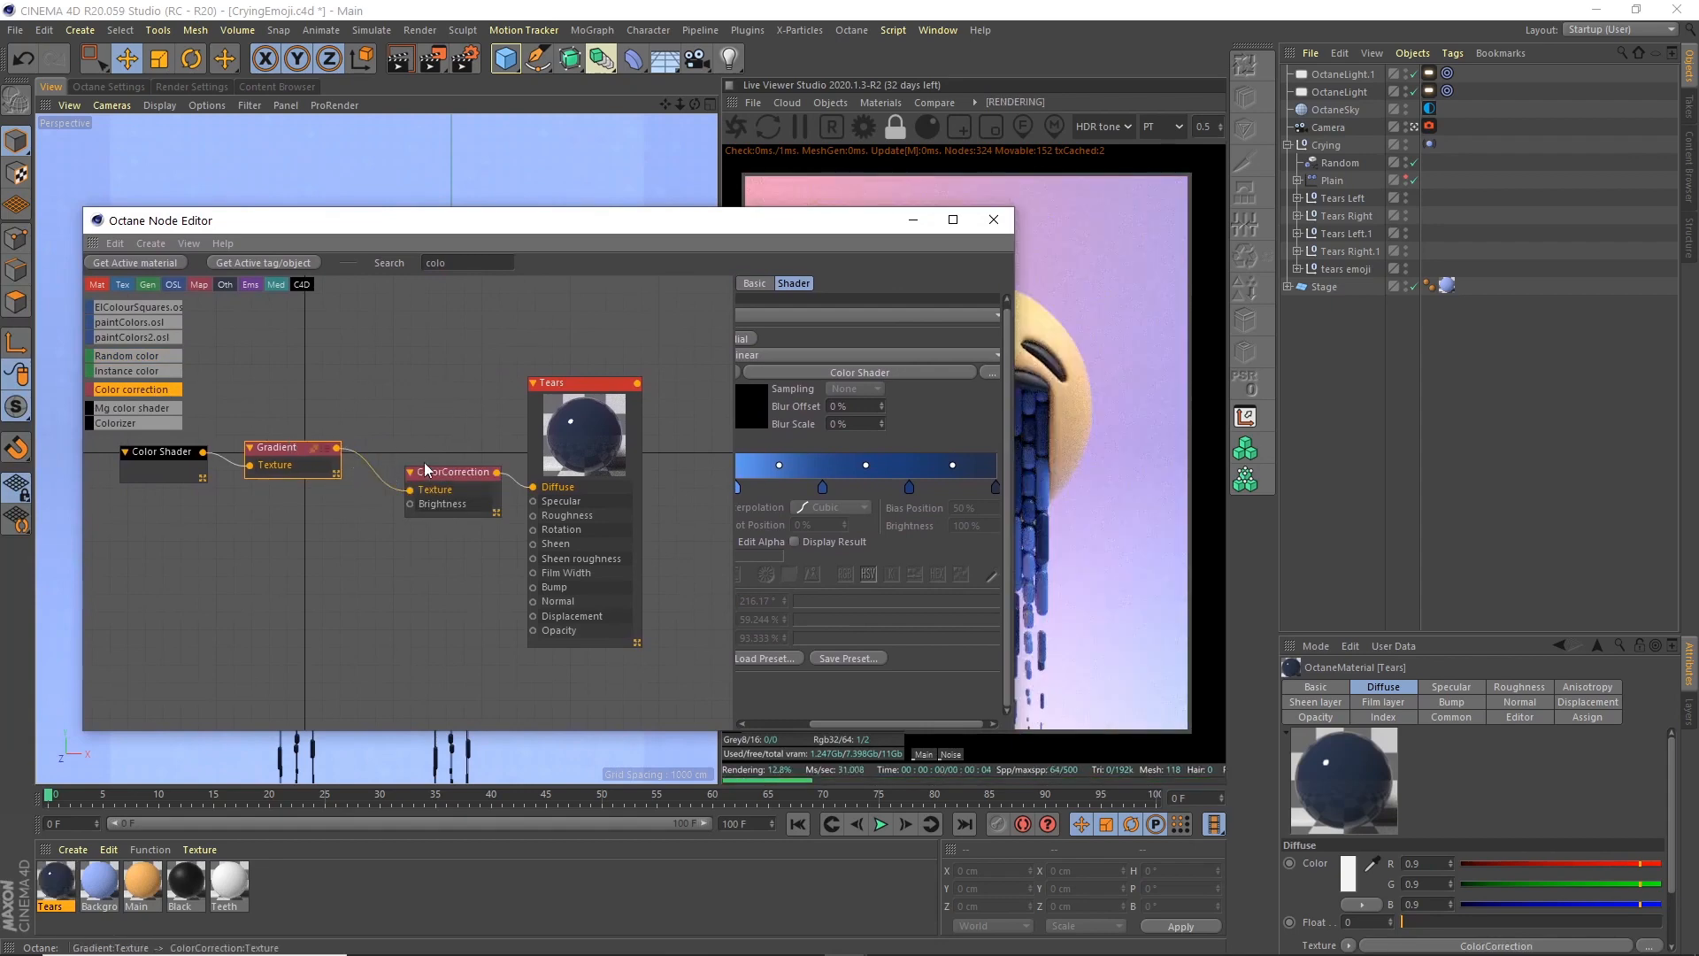
drag(446, 471, 419, 431)
drag(892, 222, 641, 175)
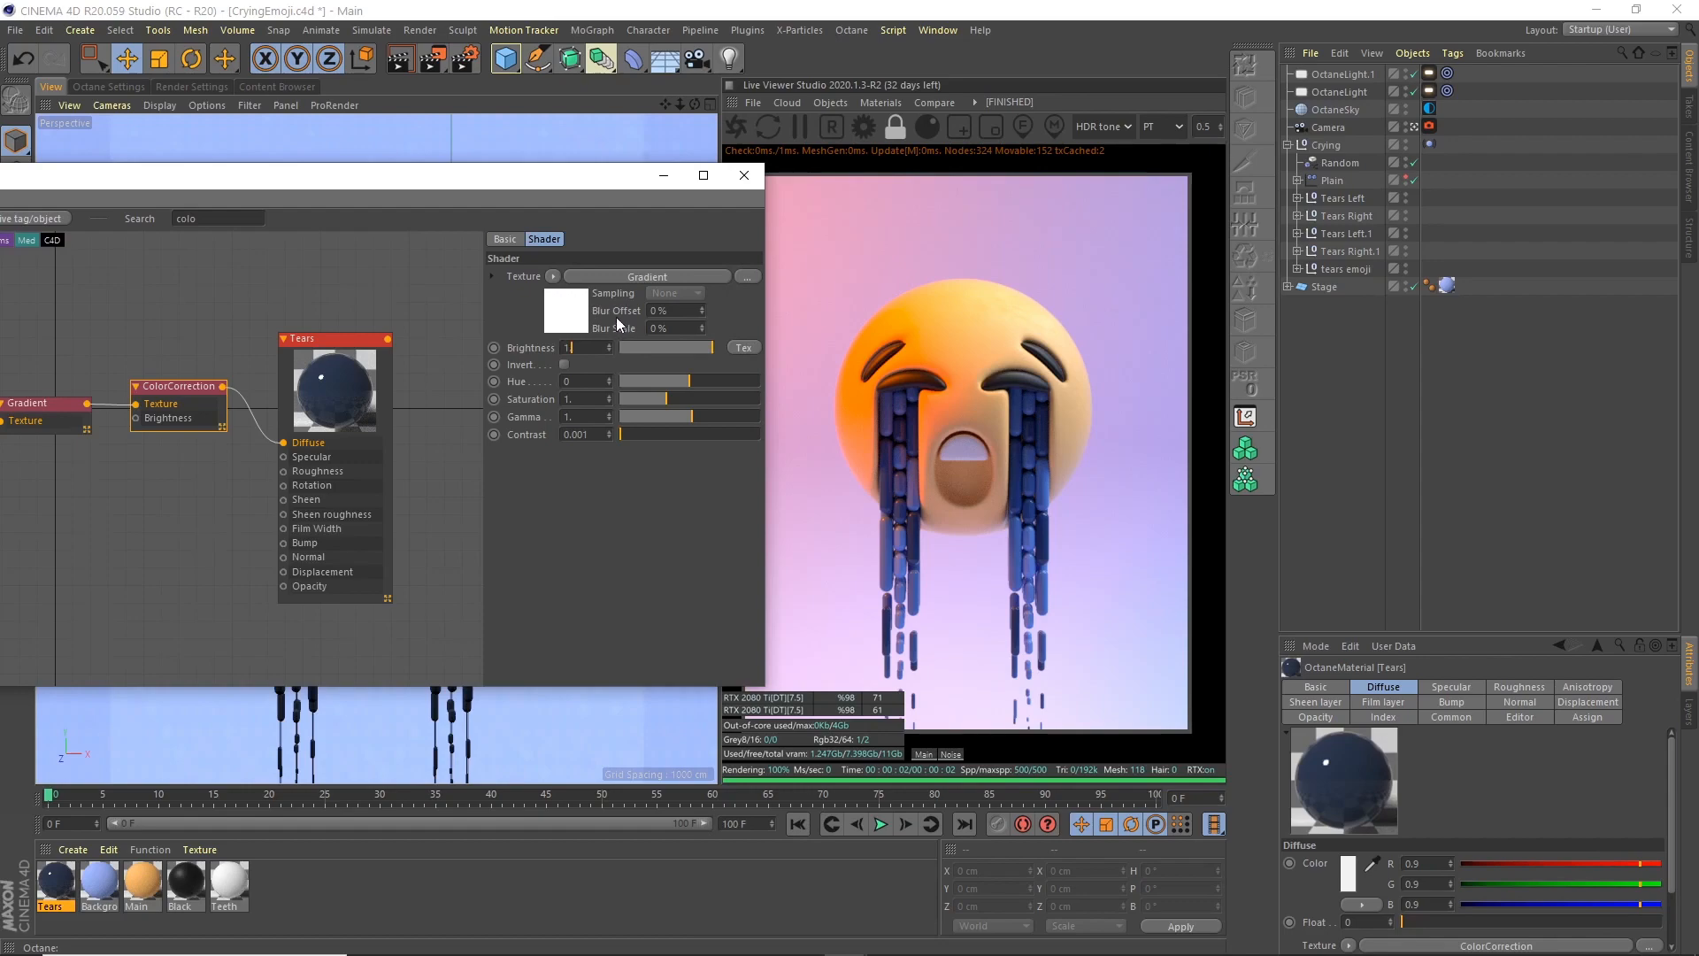
Try a ColorCorrection brightness of 1.4 and one of about 10.7, and undo both changes
text(.4)
key(Return)
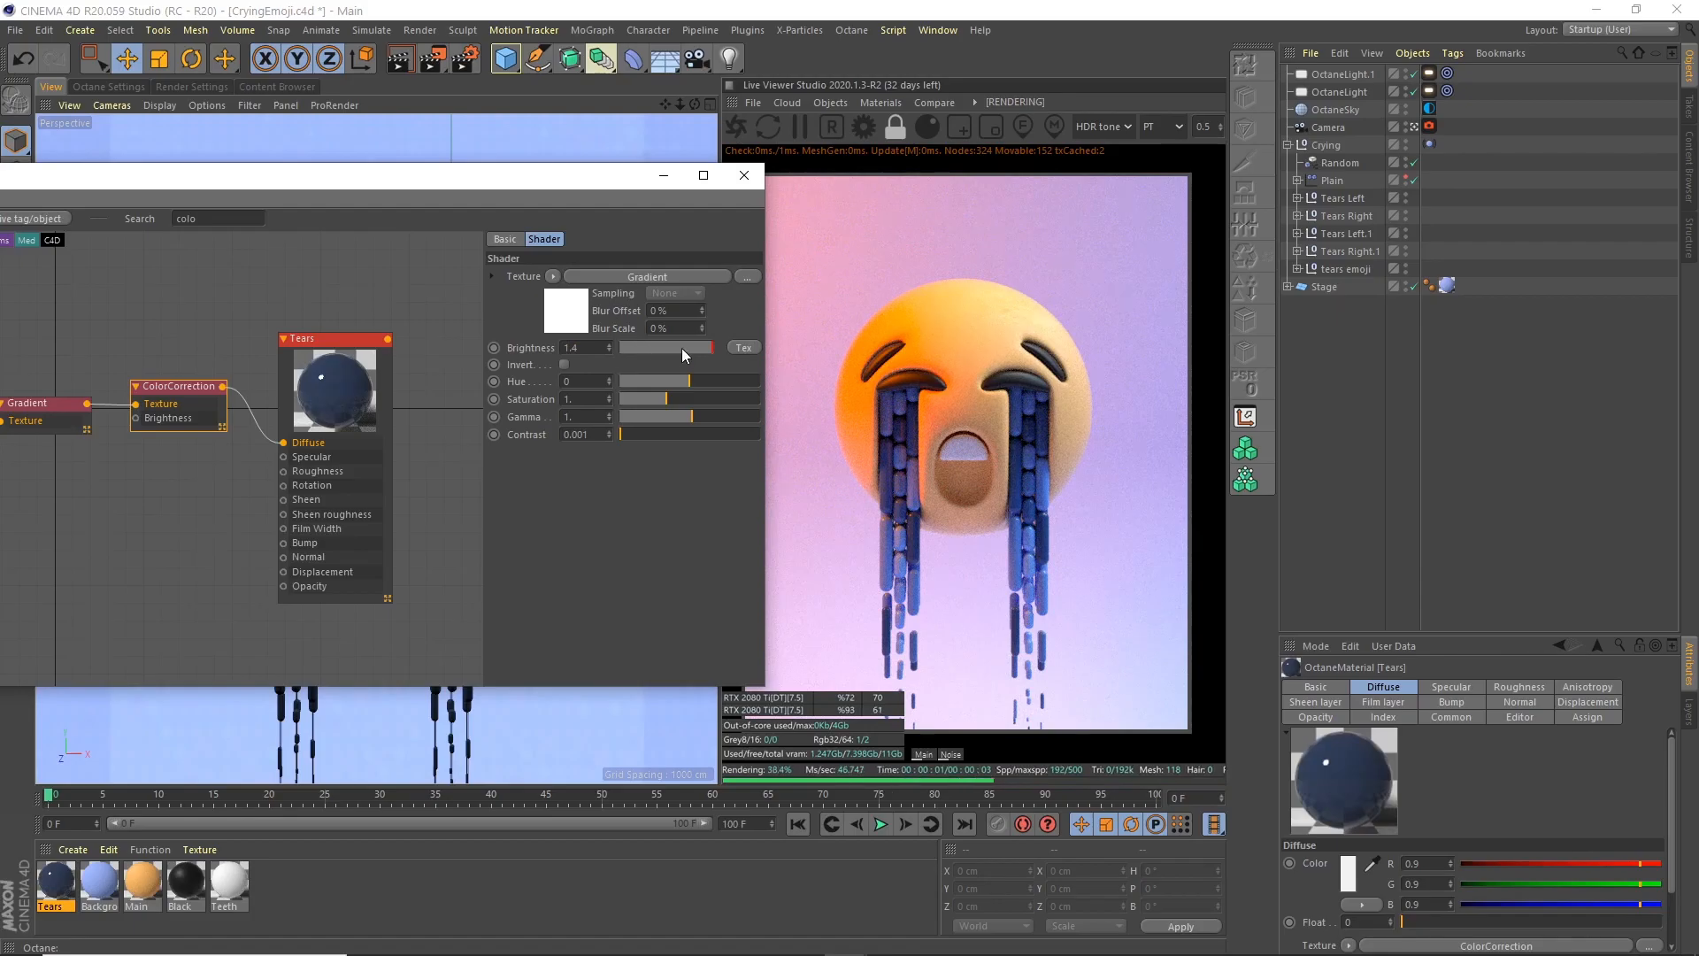
drag(653, 349, 1605, 362)
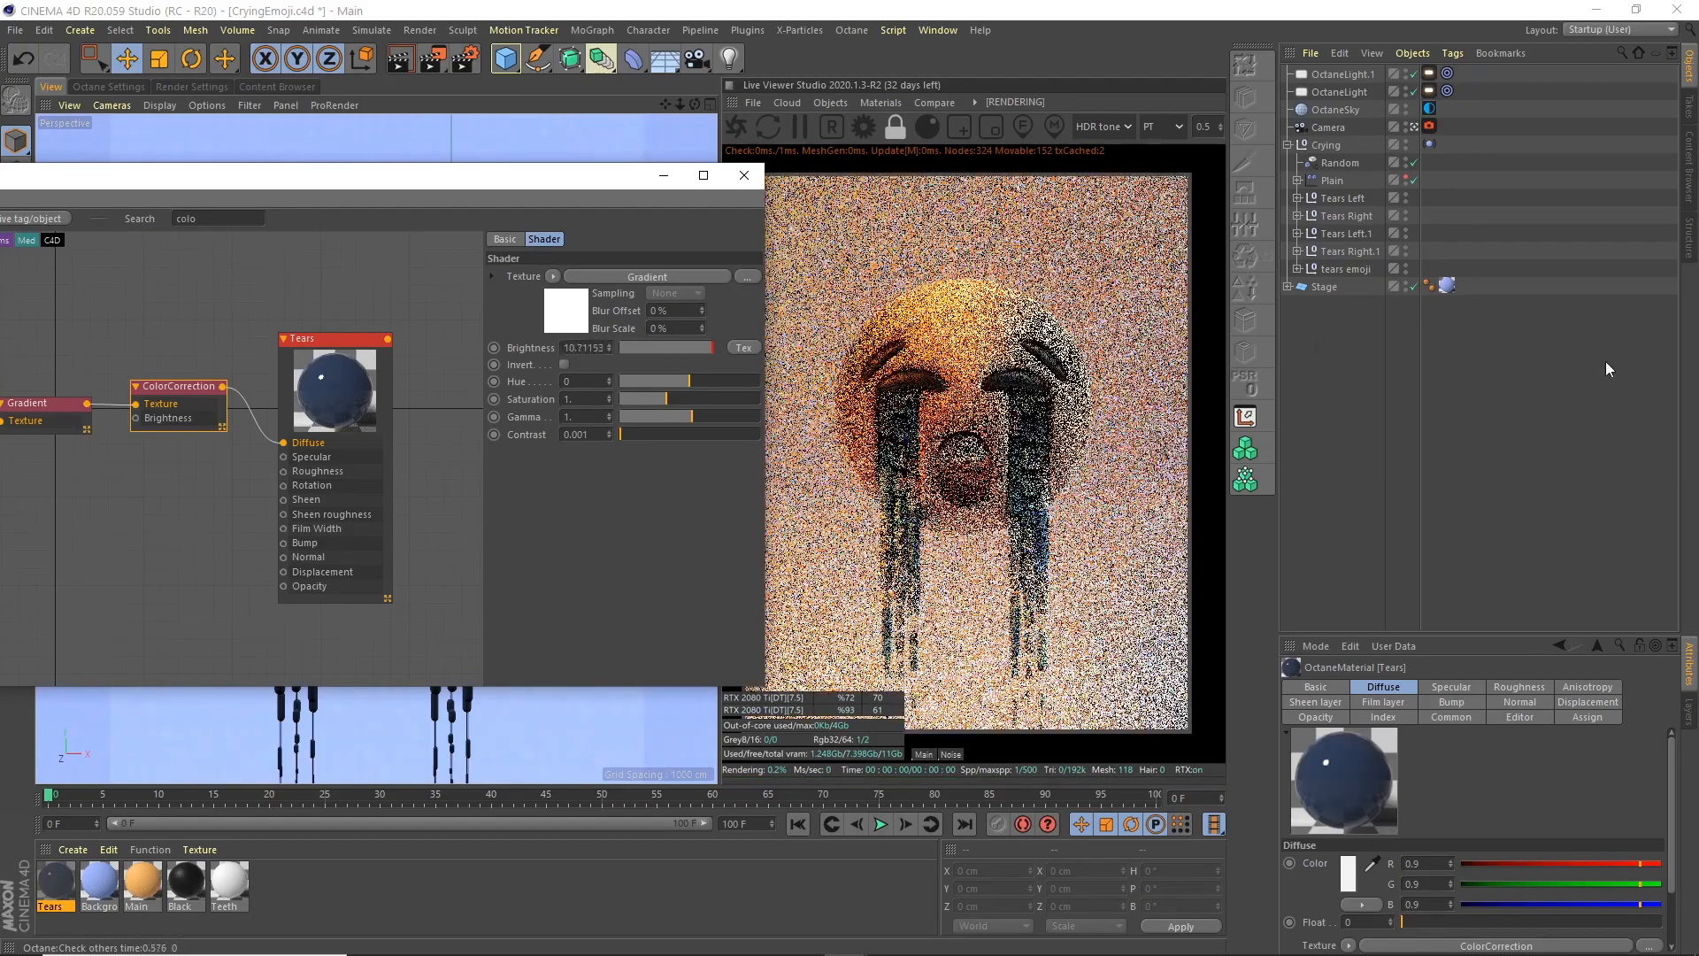
key(ctrl+z)
key(ctrl+z)
Set the ColorCorrection node's brightness to 1.5, hue to about -0.07 and saturation to about 1.61
double_click(581, 349)
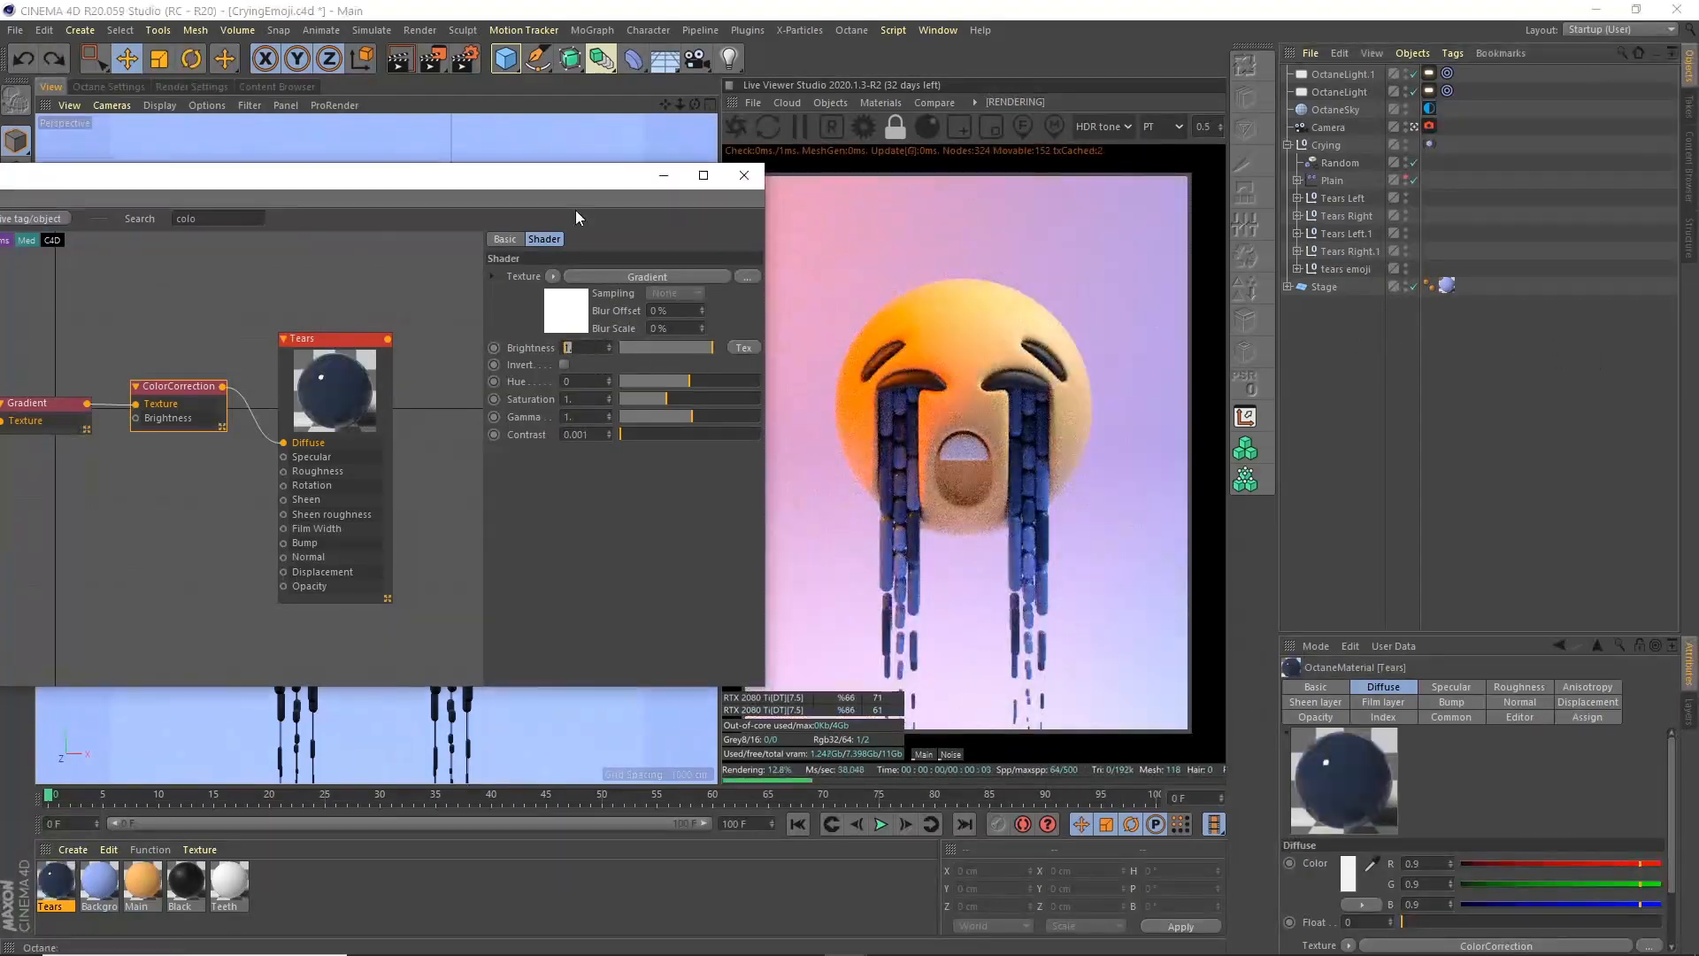
text(1.5)
key(Return)
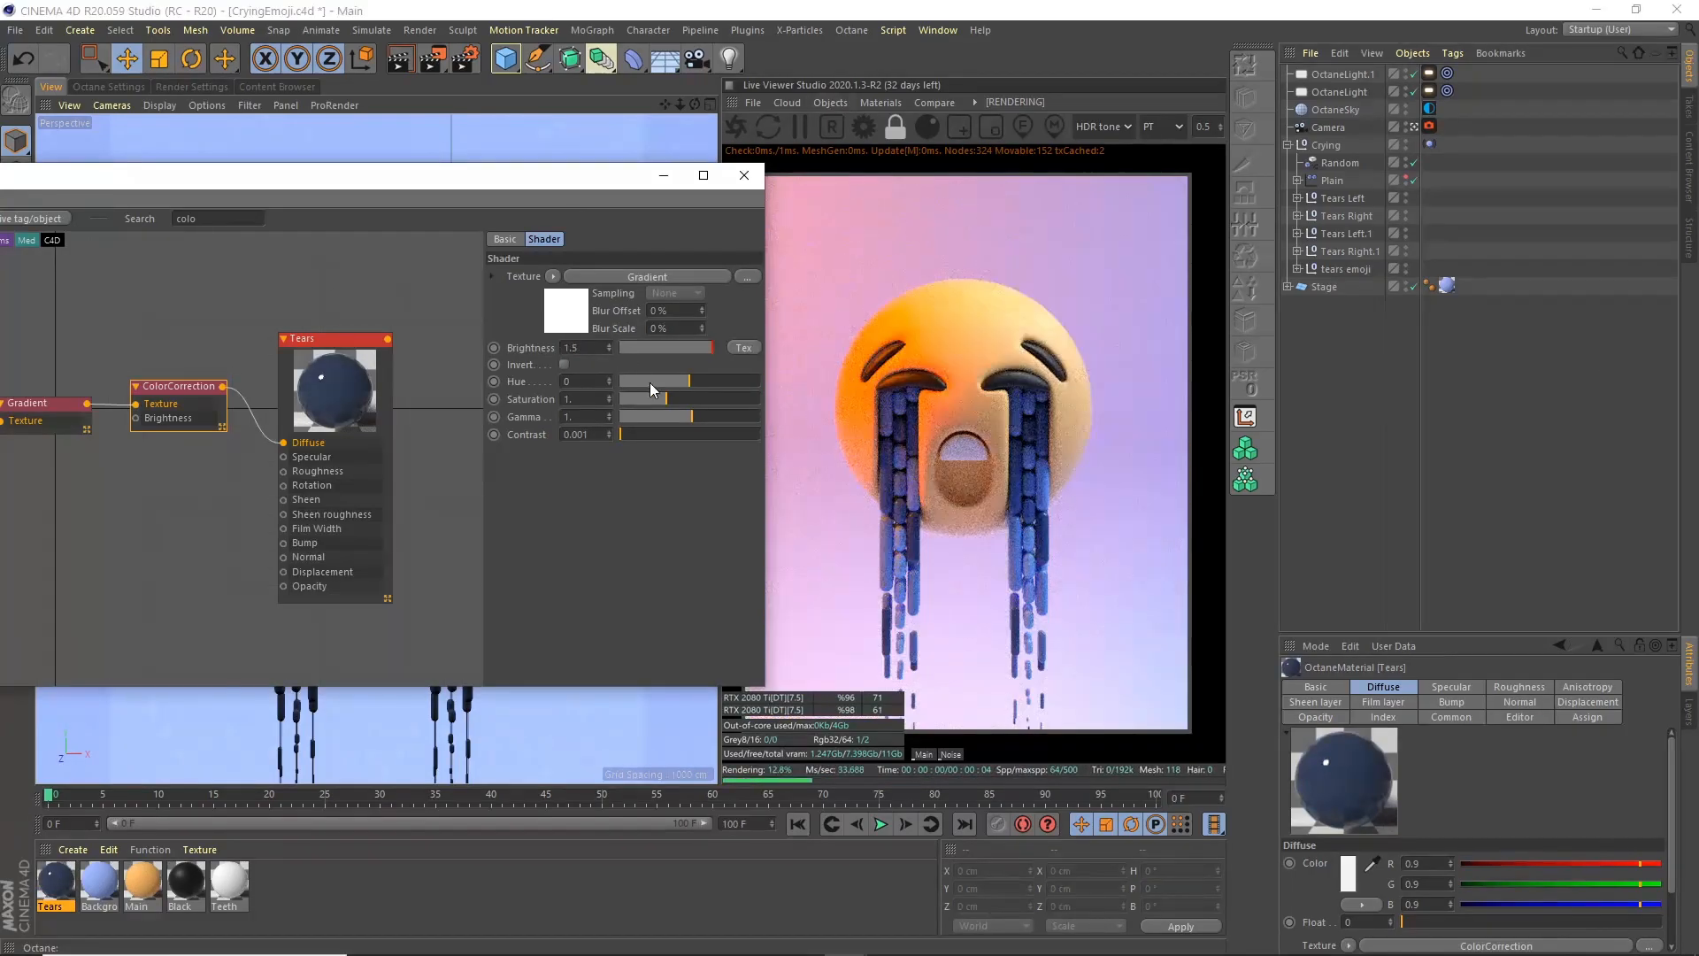
drag(688, 384, 686, 387)
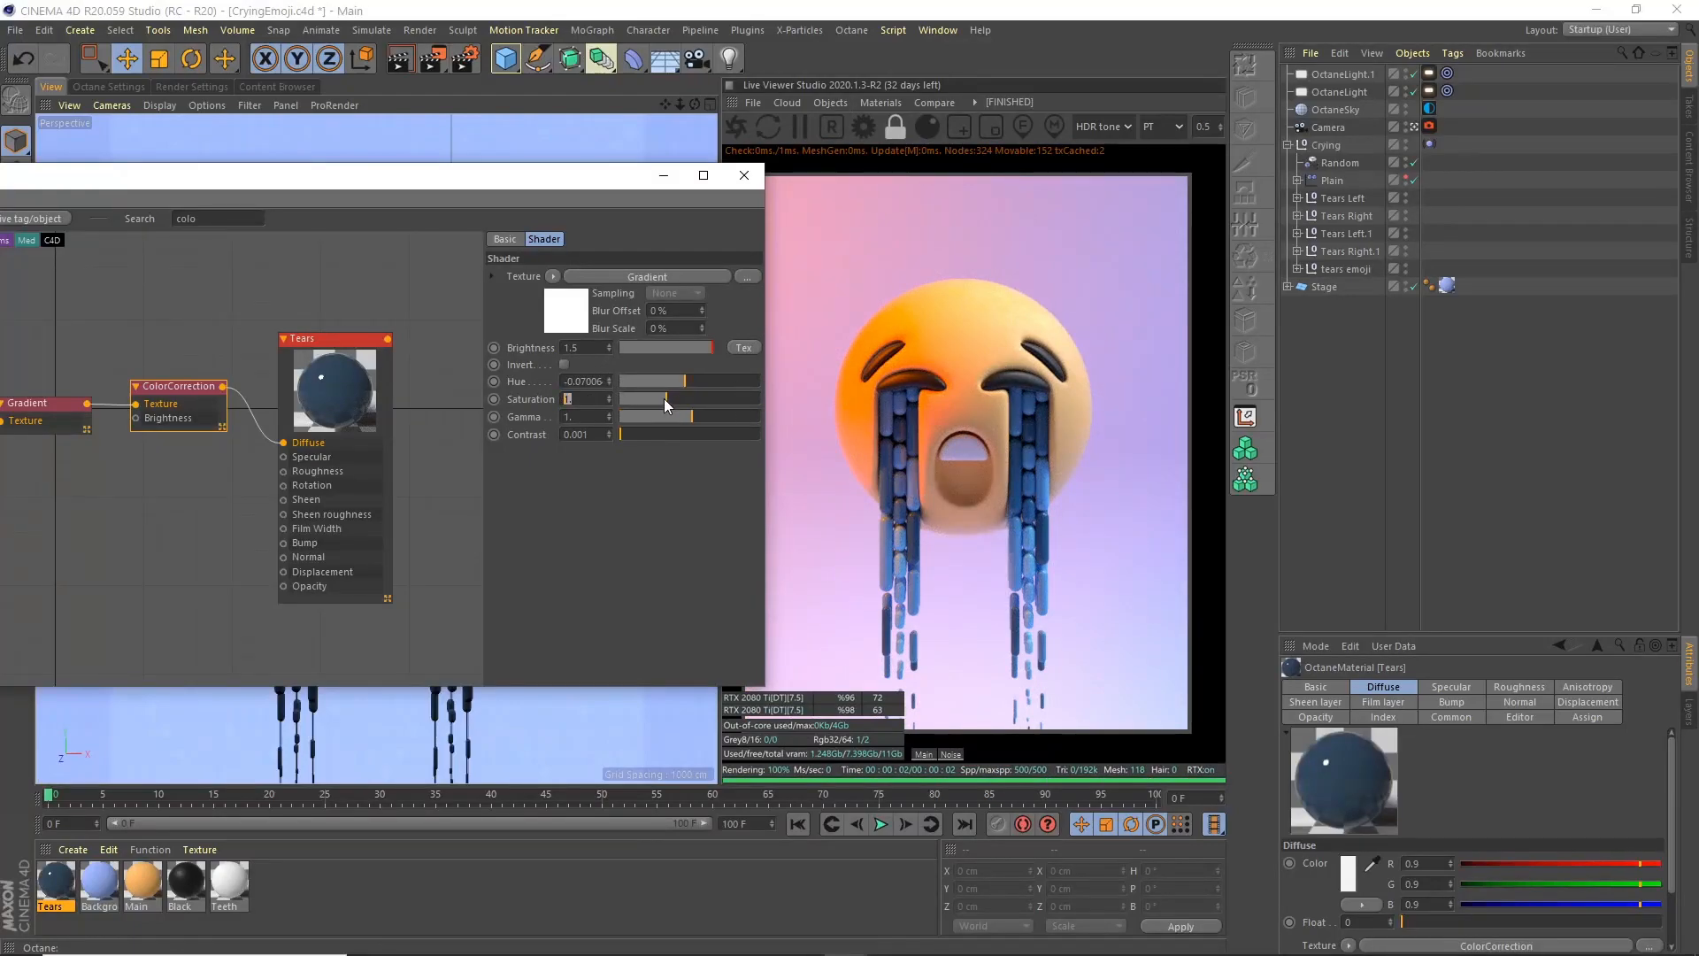
drag(664, 398, 656, 397)
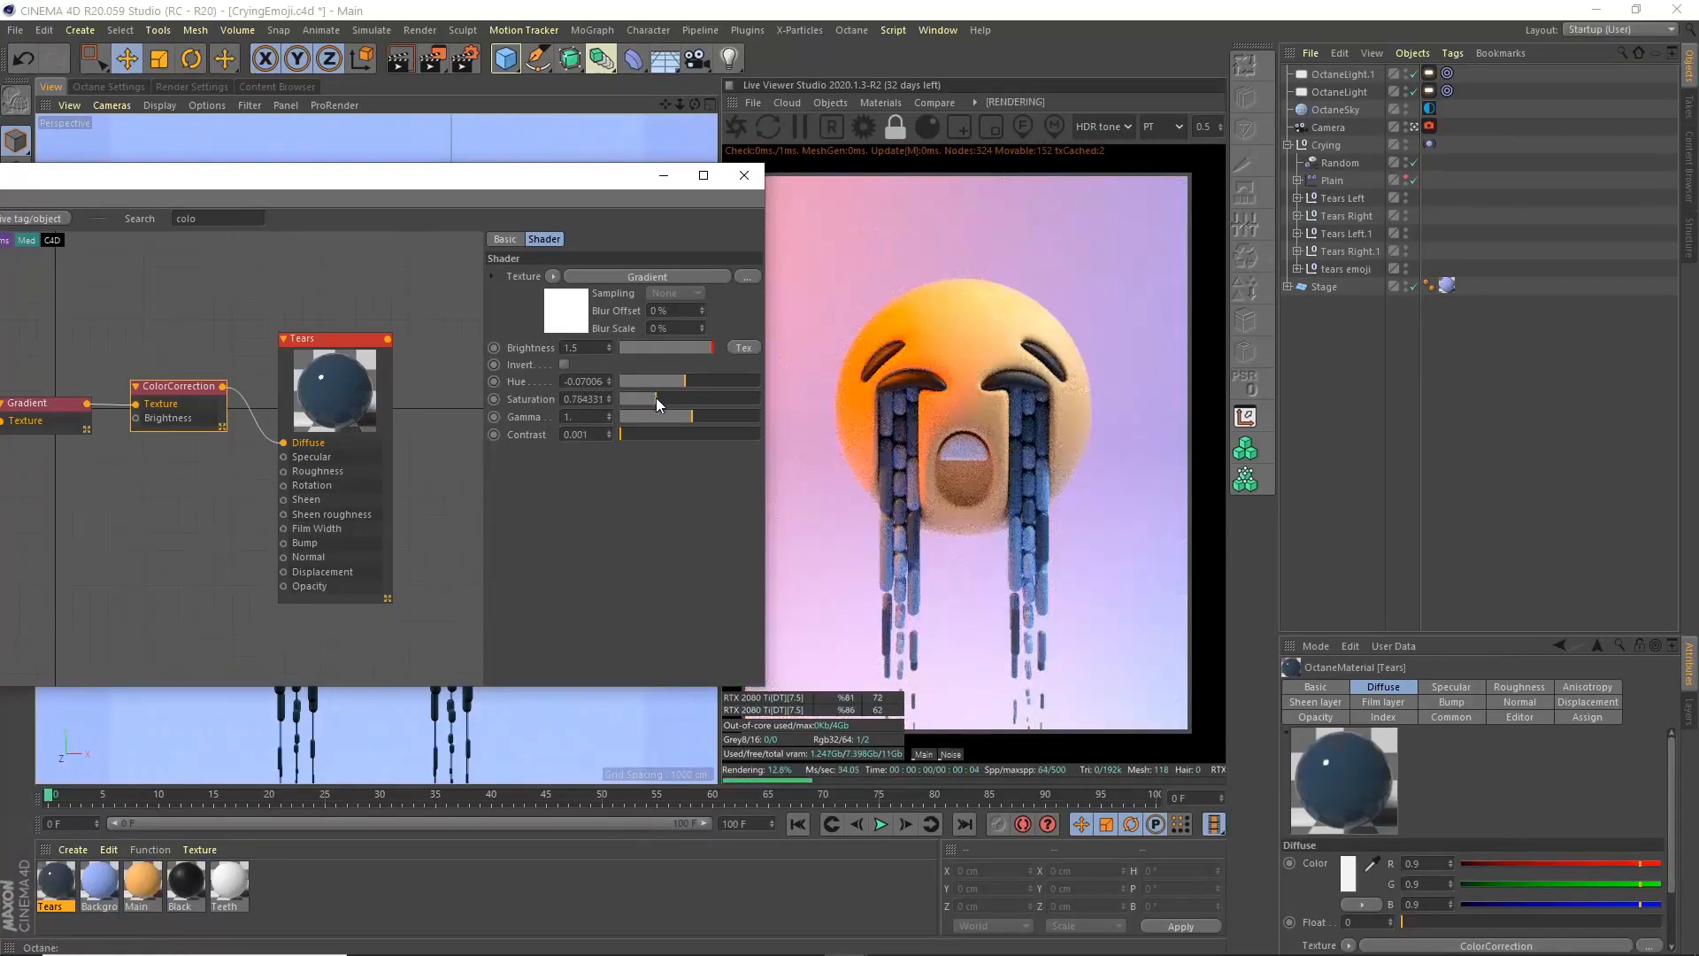
double_click(564, 416)
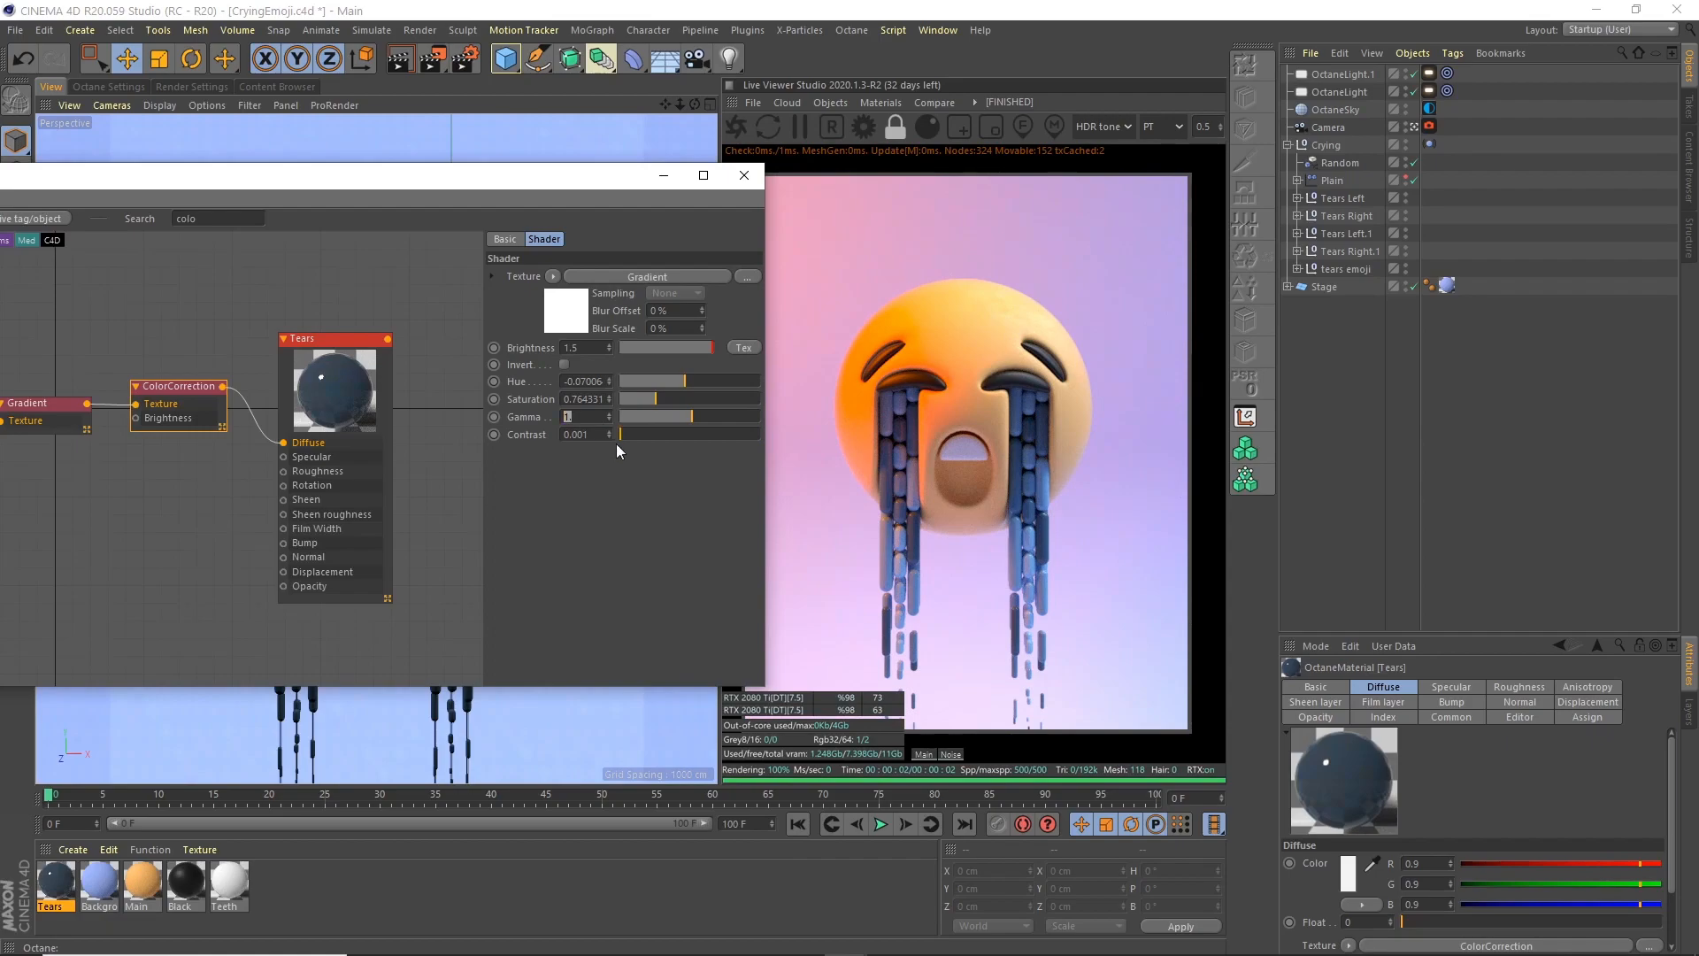
drag(689, 400, 694, 399)
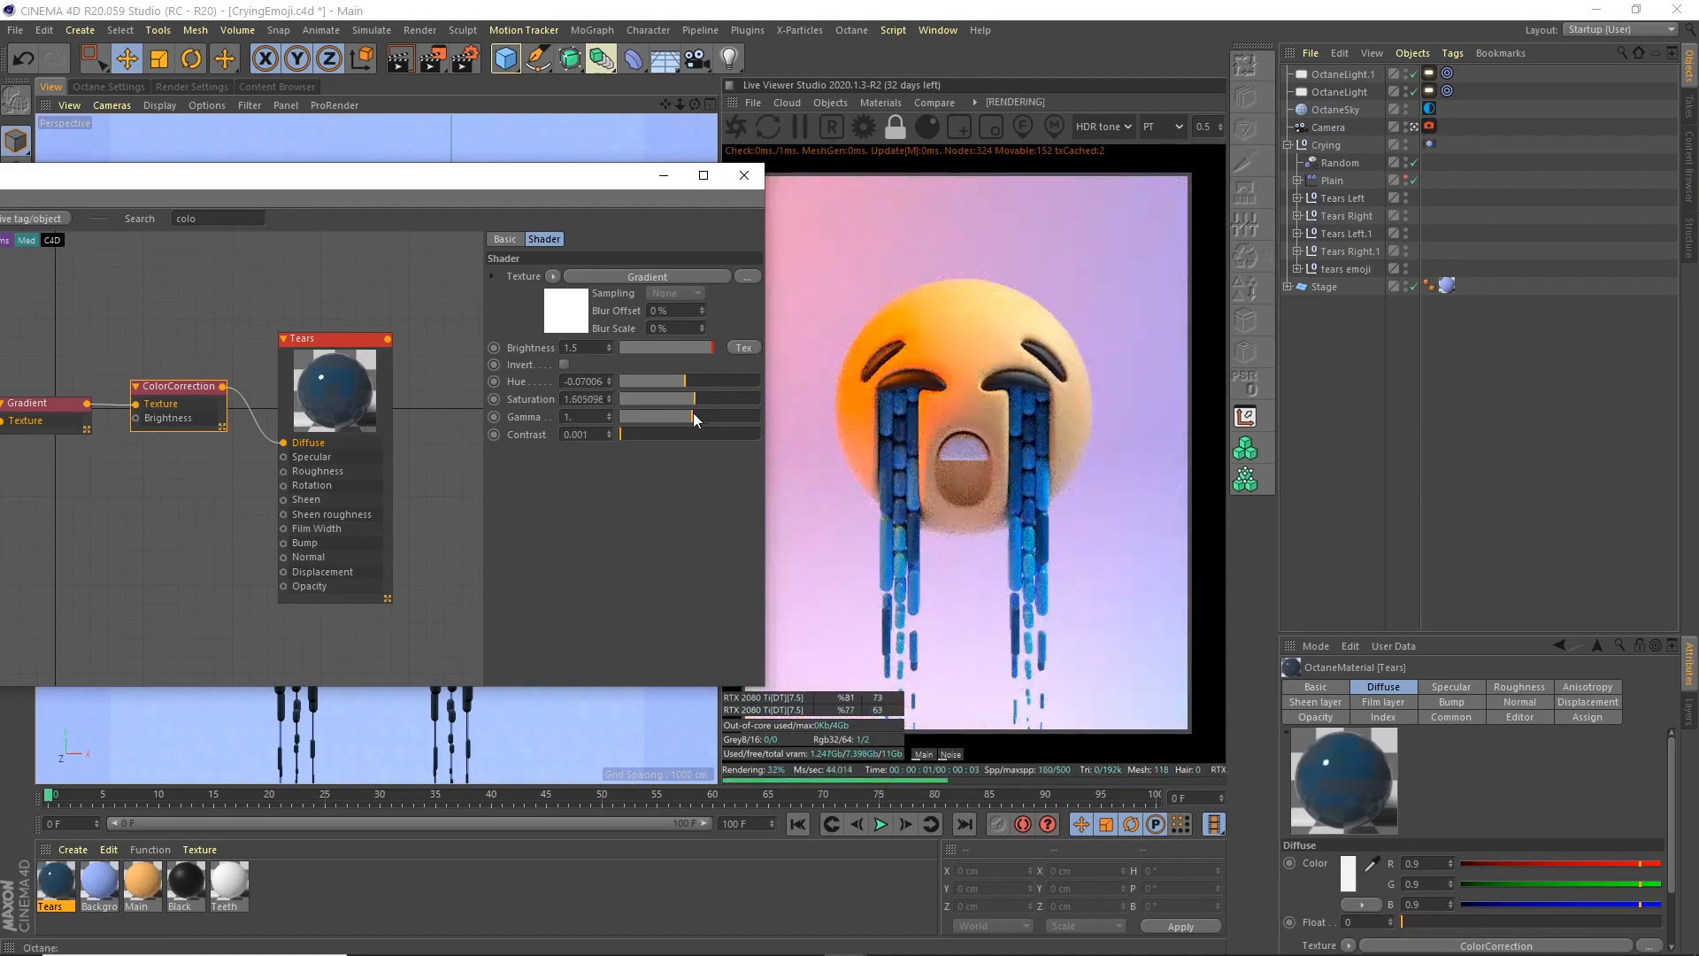
Close the node editor and play the animation to about frame 83 to check the blue tears
click(743, 174)
click(881, 824)
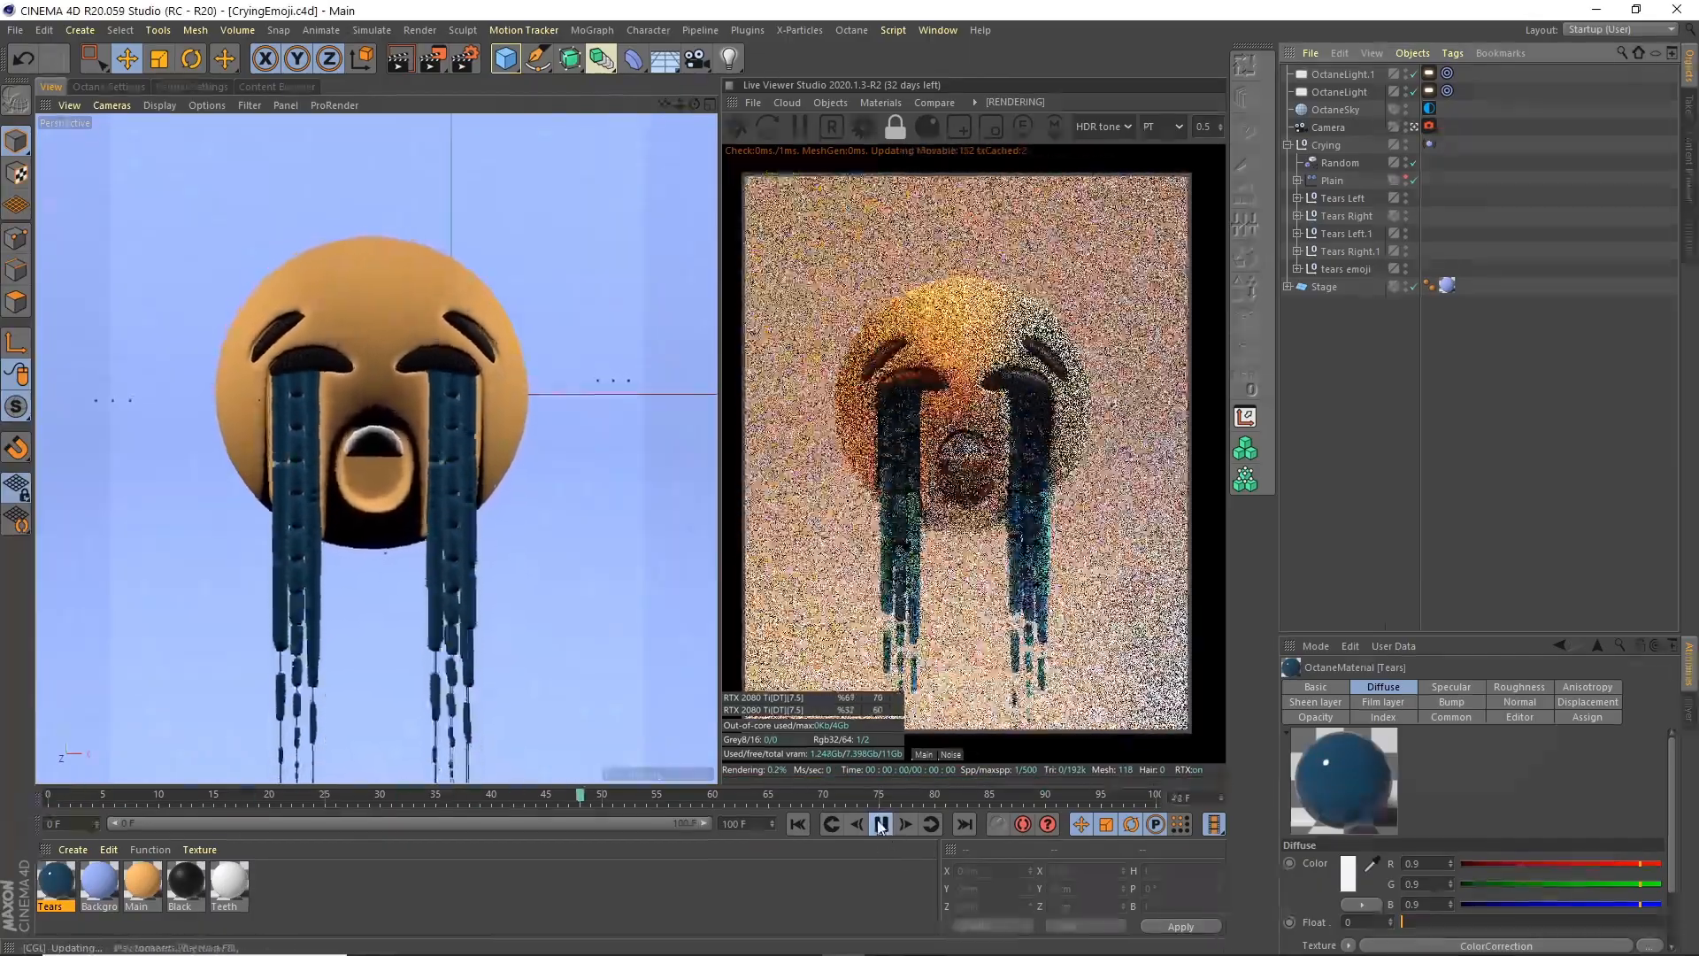
click(881, 824)
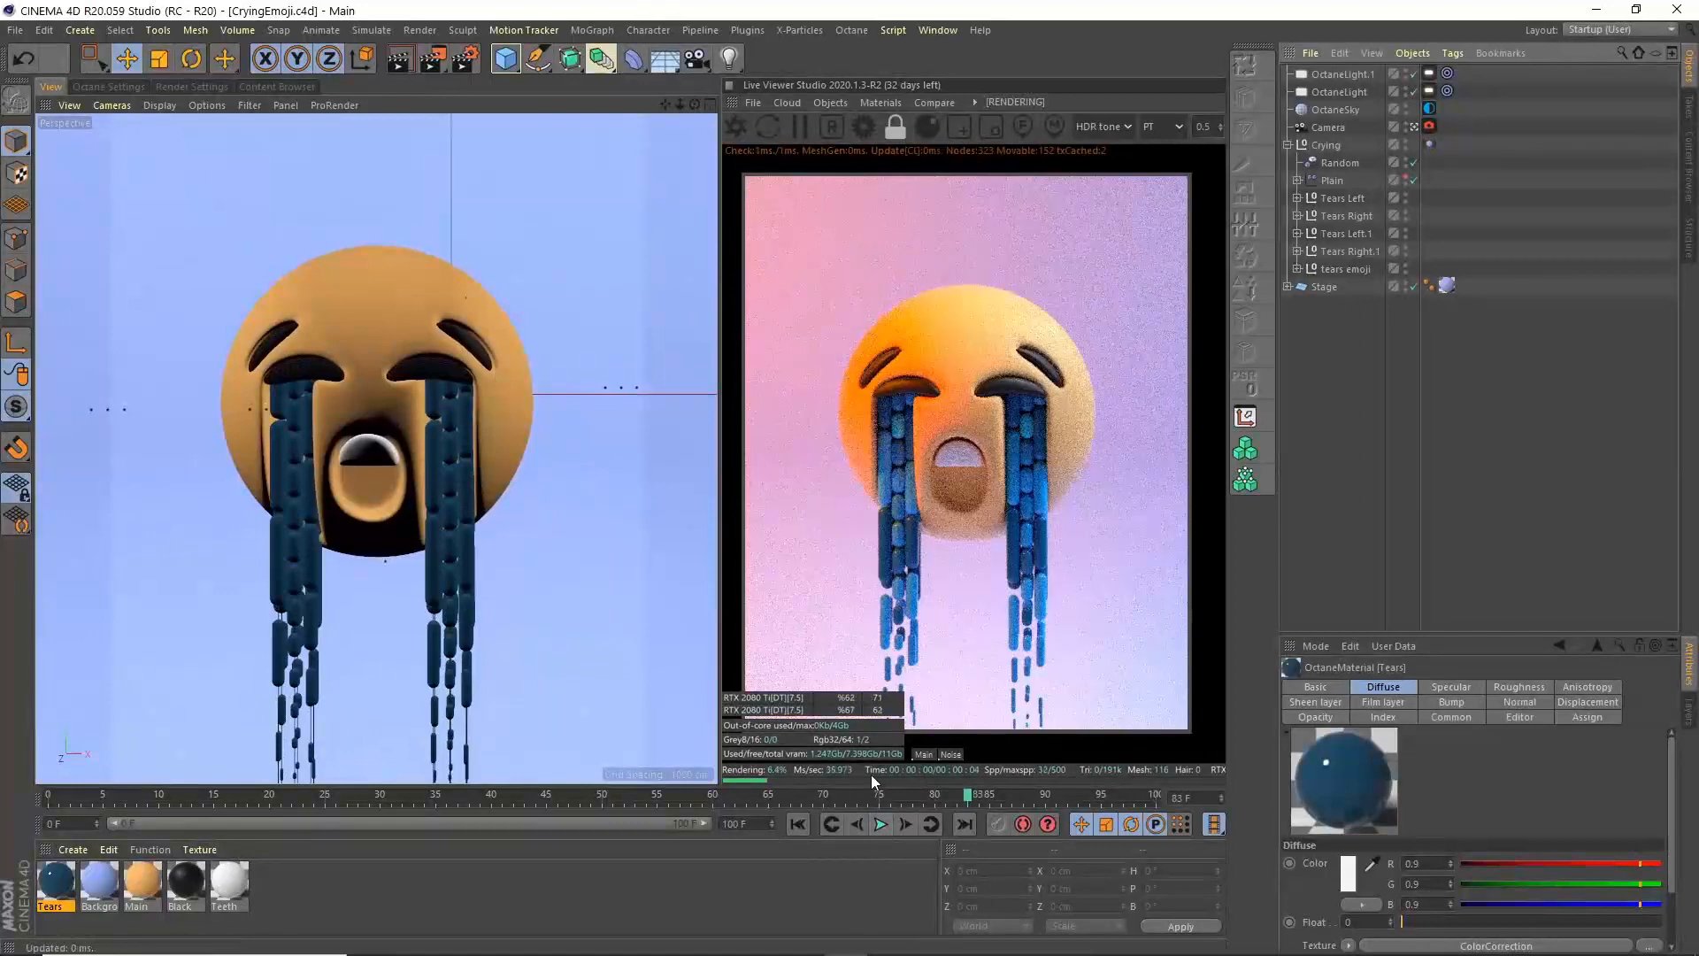